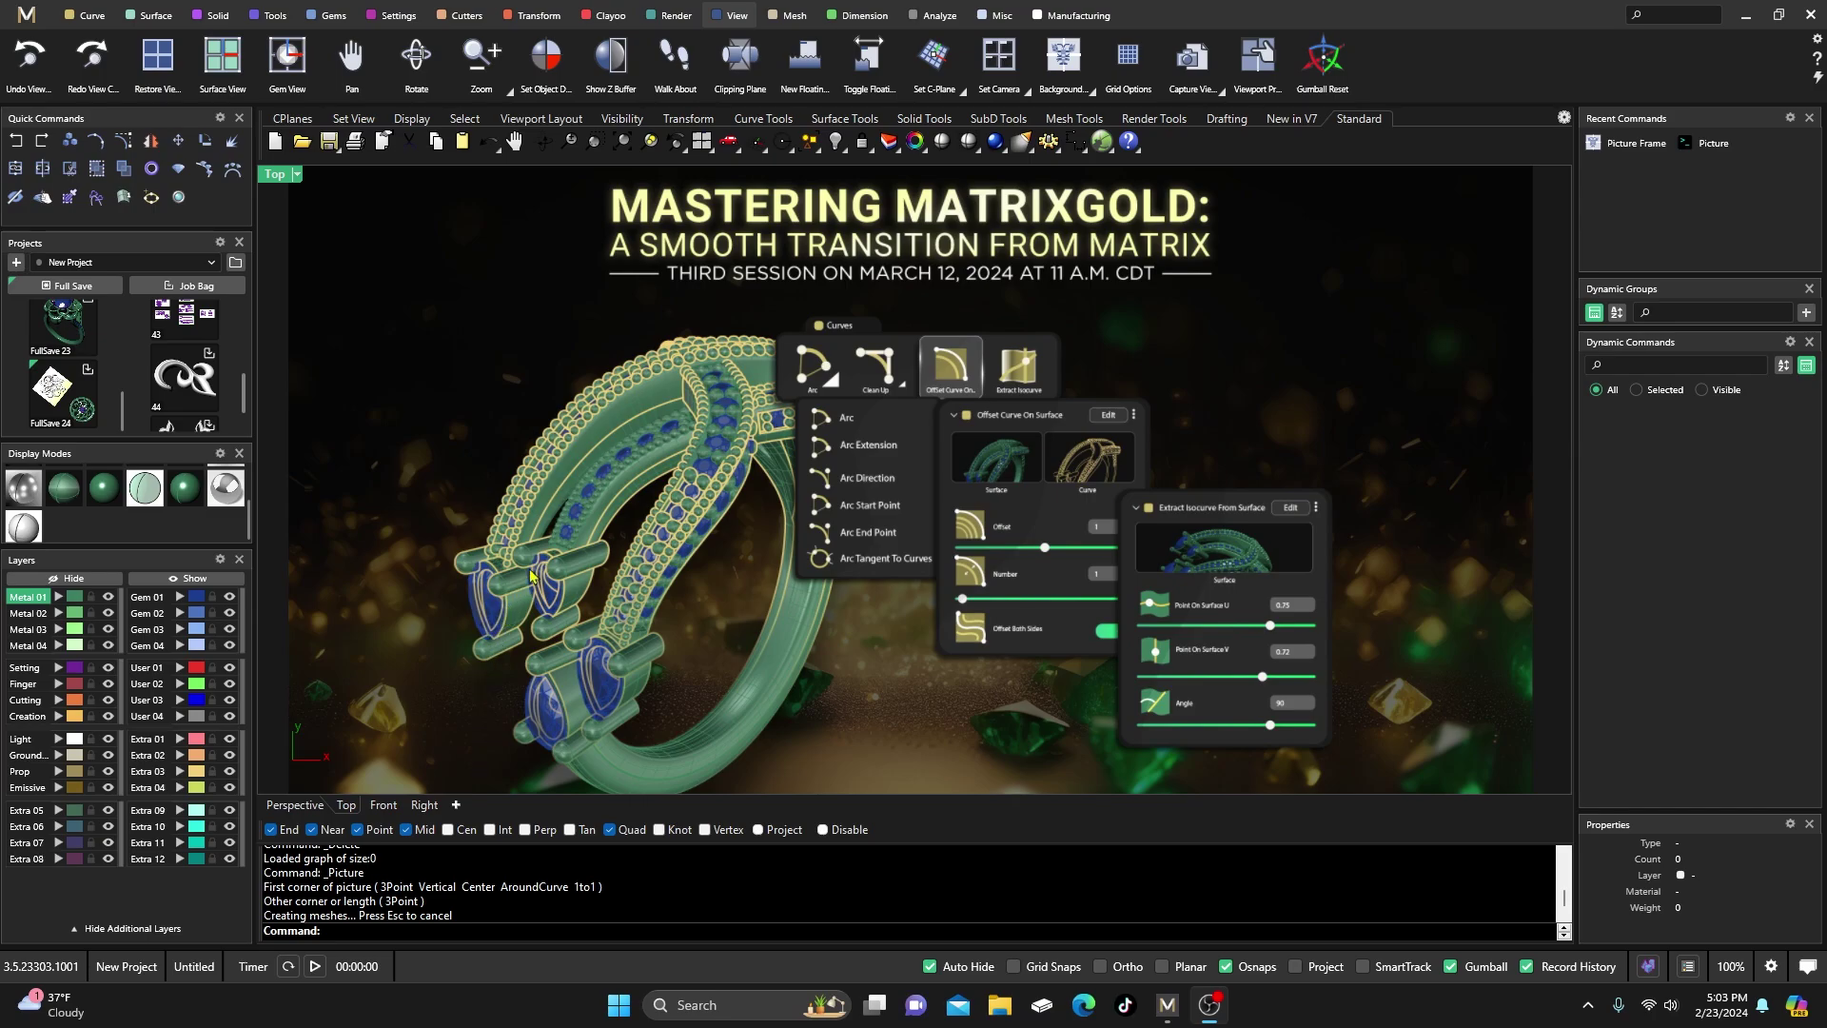
{"action": "left_click", "coordinate": [607, 486]}
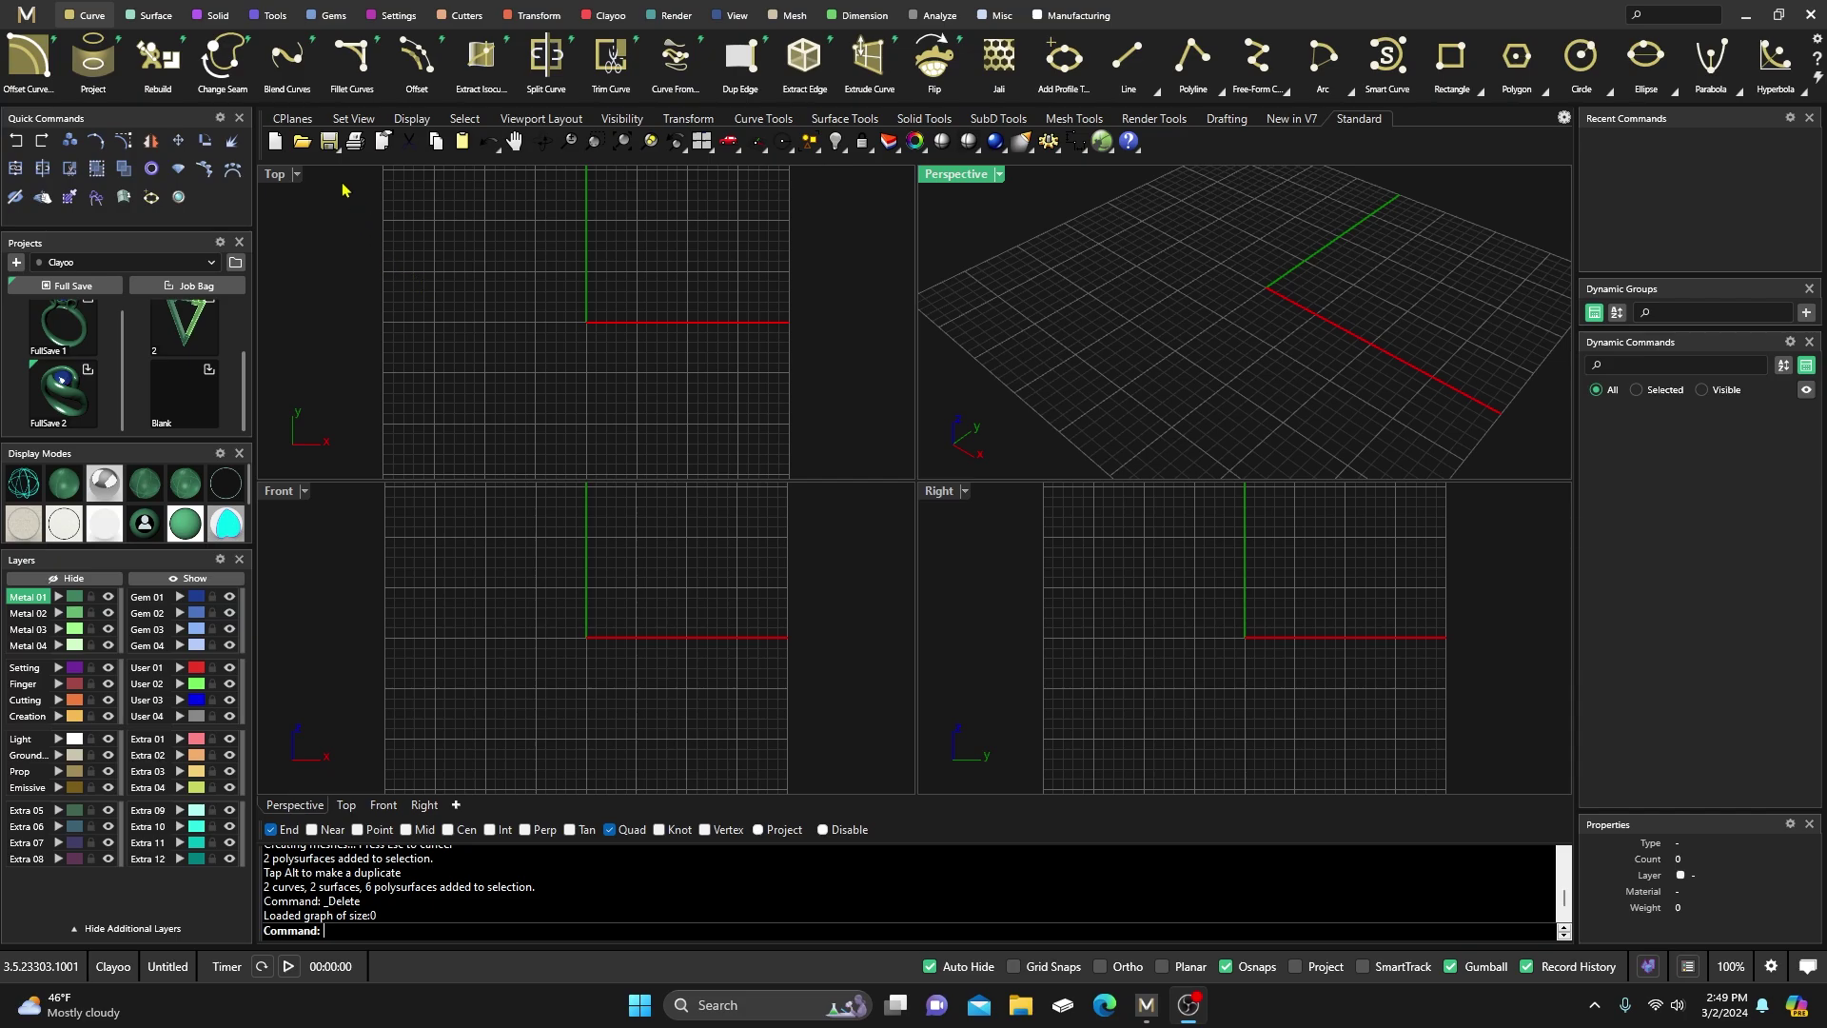
Create a solid sphere centred on the origin with a radius of 4.765 mm and display it shaded
{"action": "left_click", "coordinate": [216, 15]}
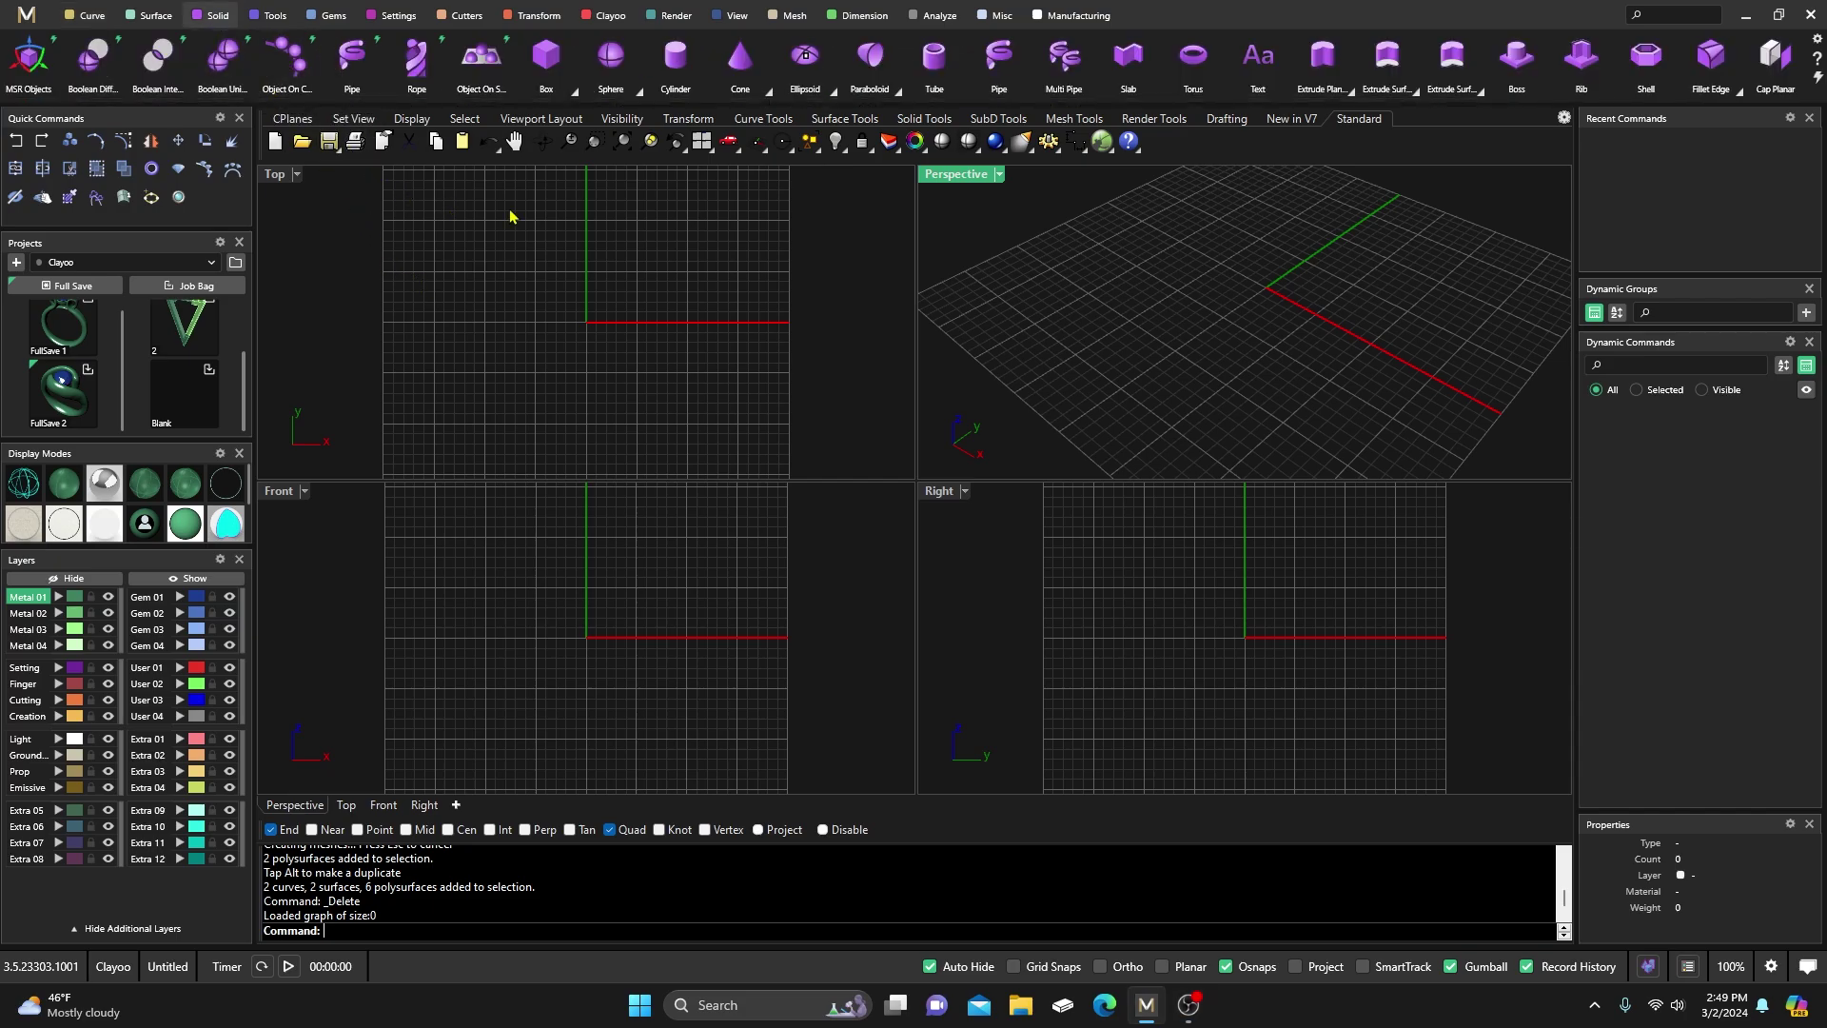
{"action": "left_click", "coordinate": [610, 57]}
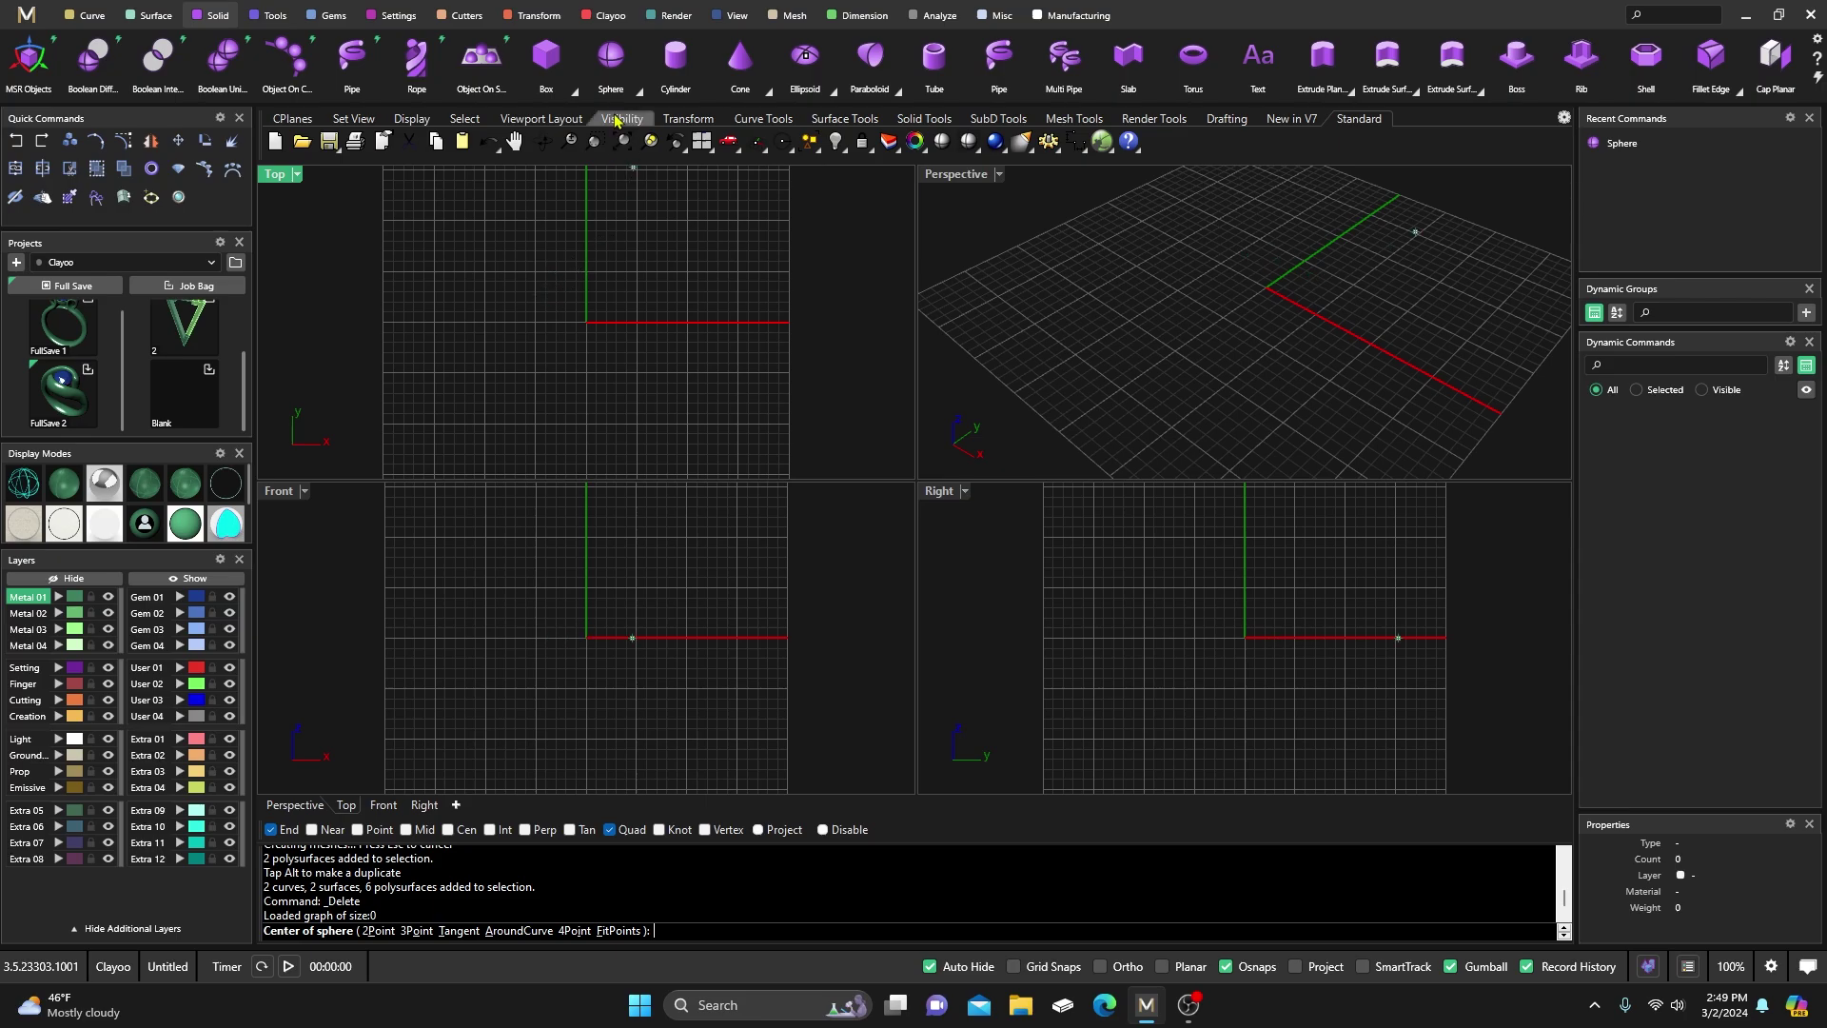
{"action": "left_click", "coordinate": [586, 323]}
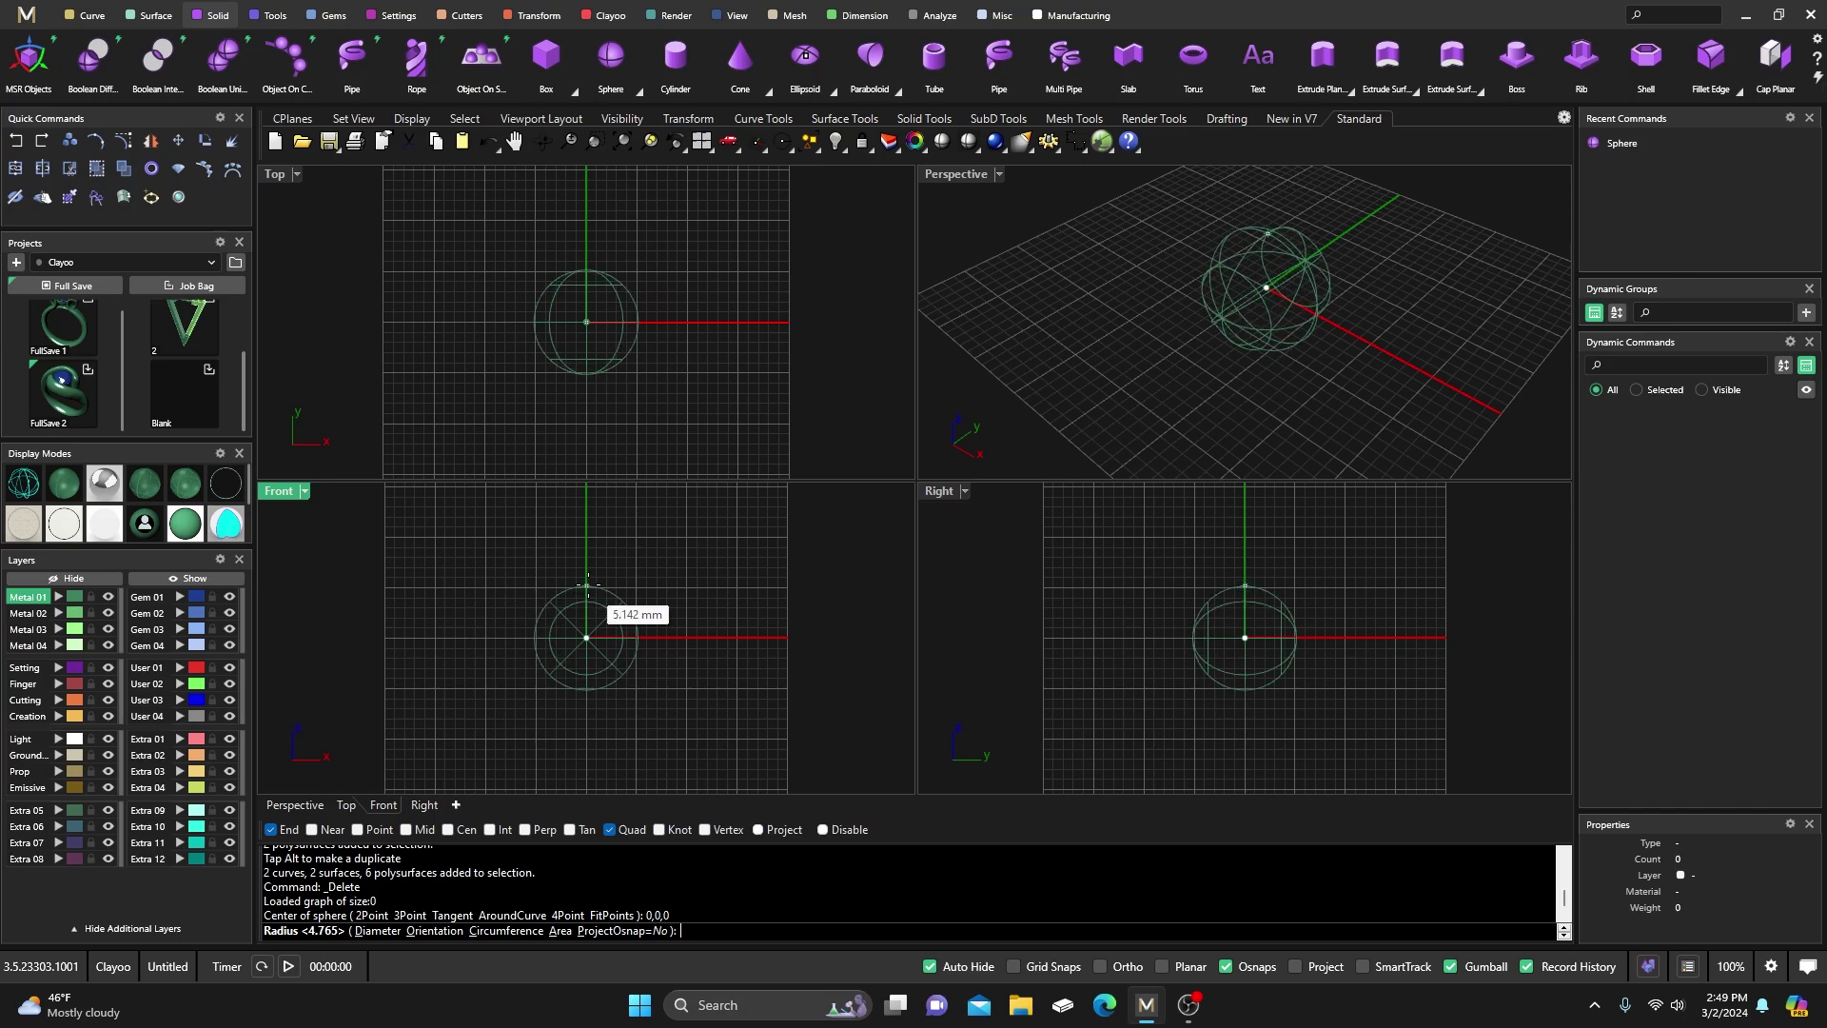
{"action": "key", "text": "Return"}
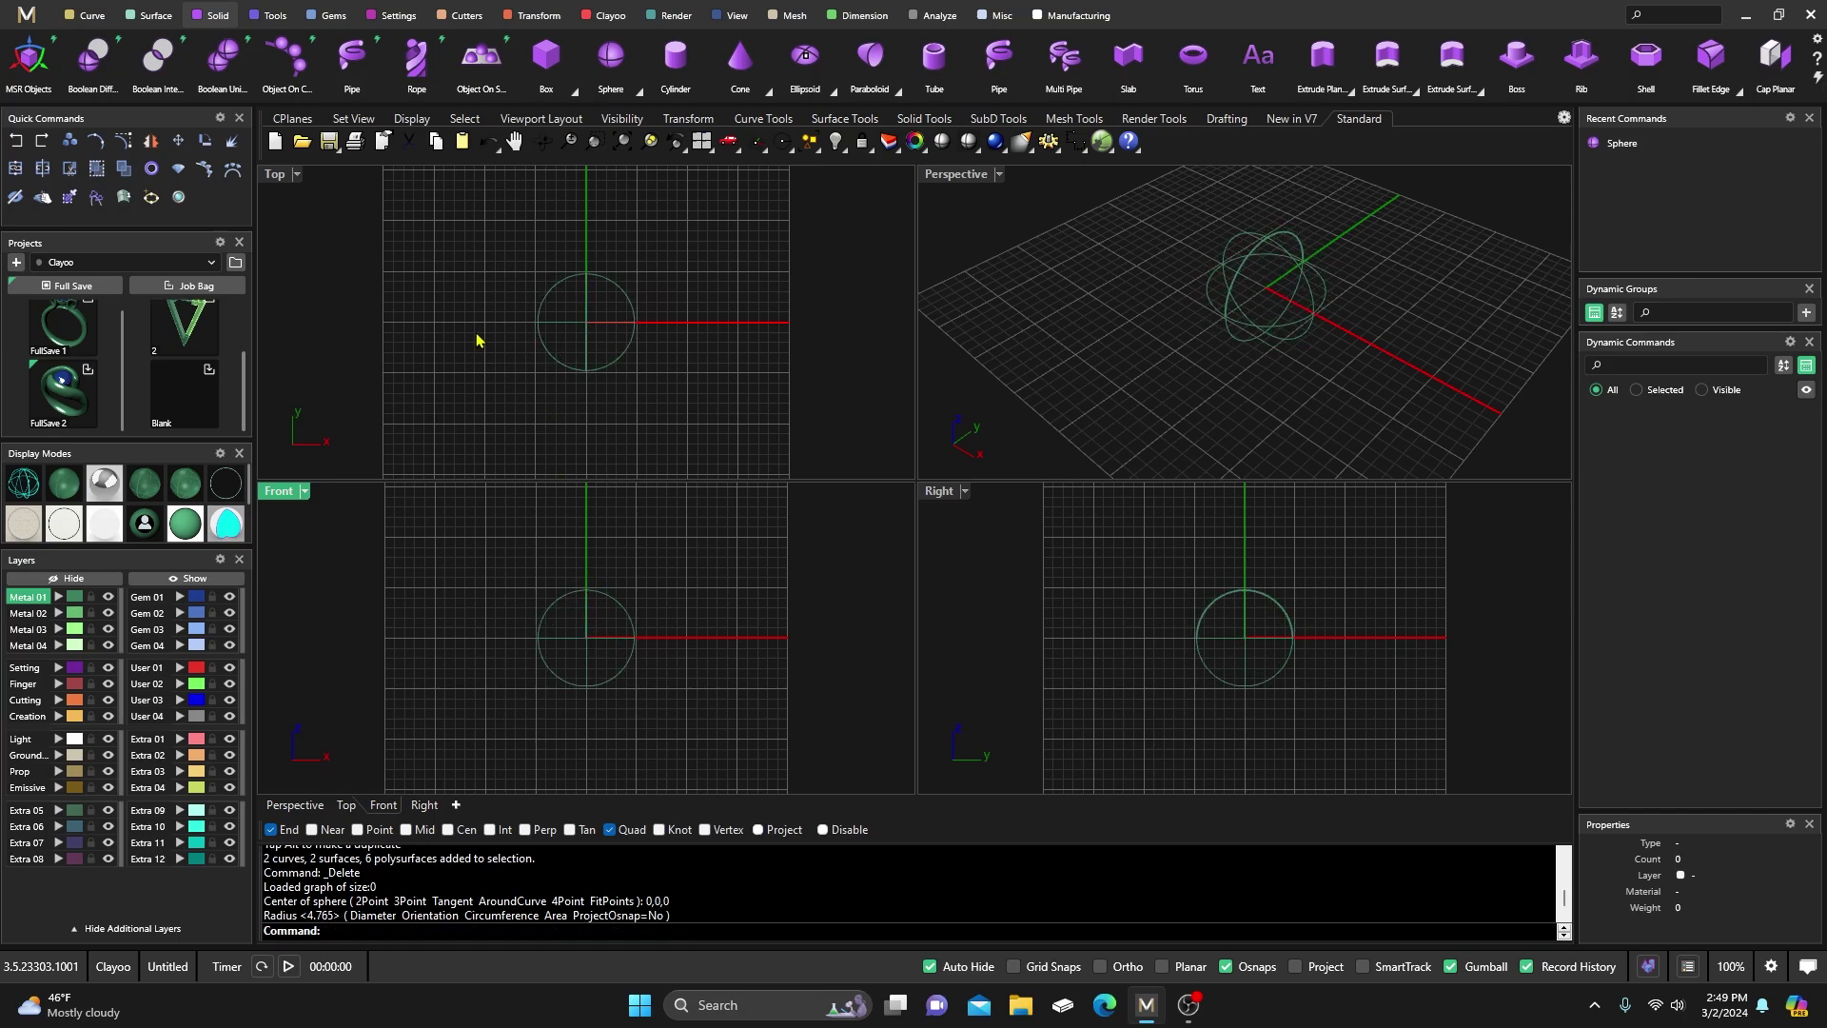
{"action": "left_click", "coordinate": [72, 489]}
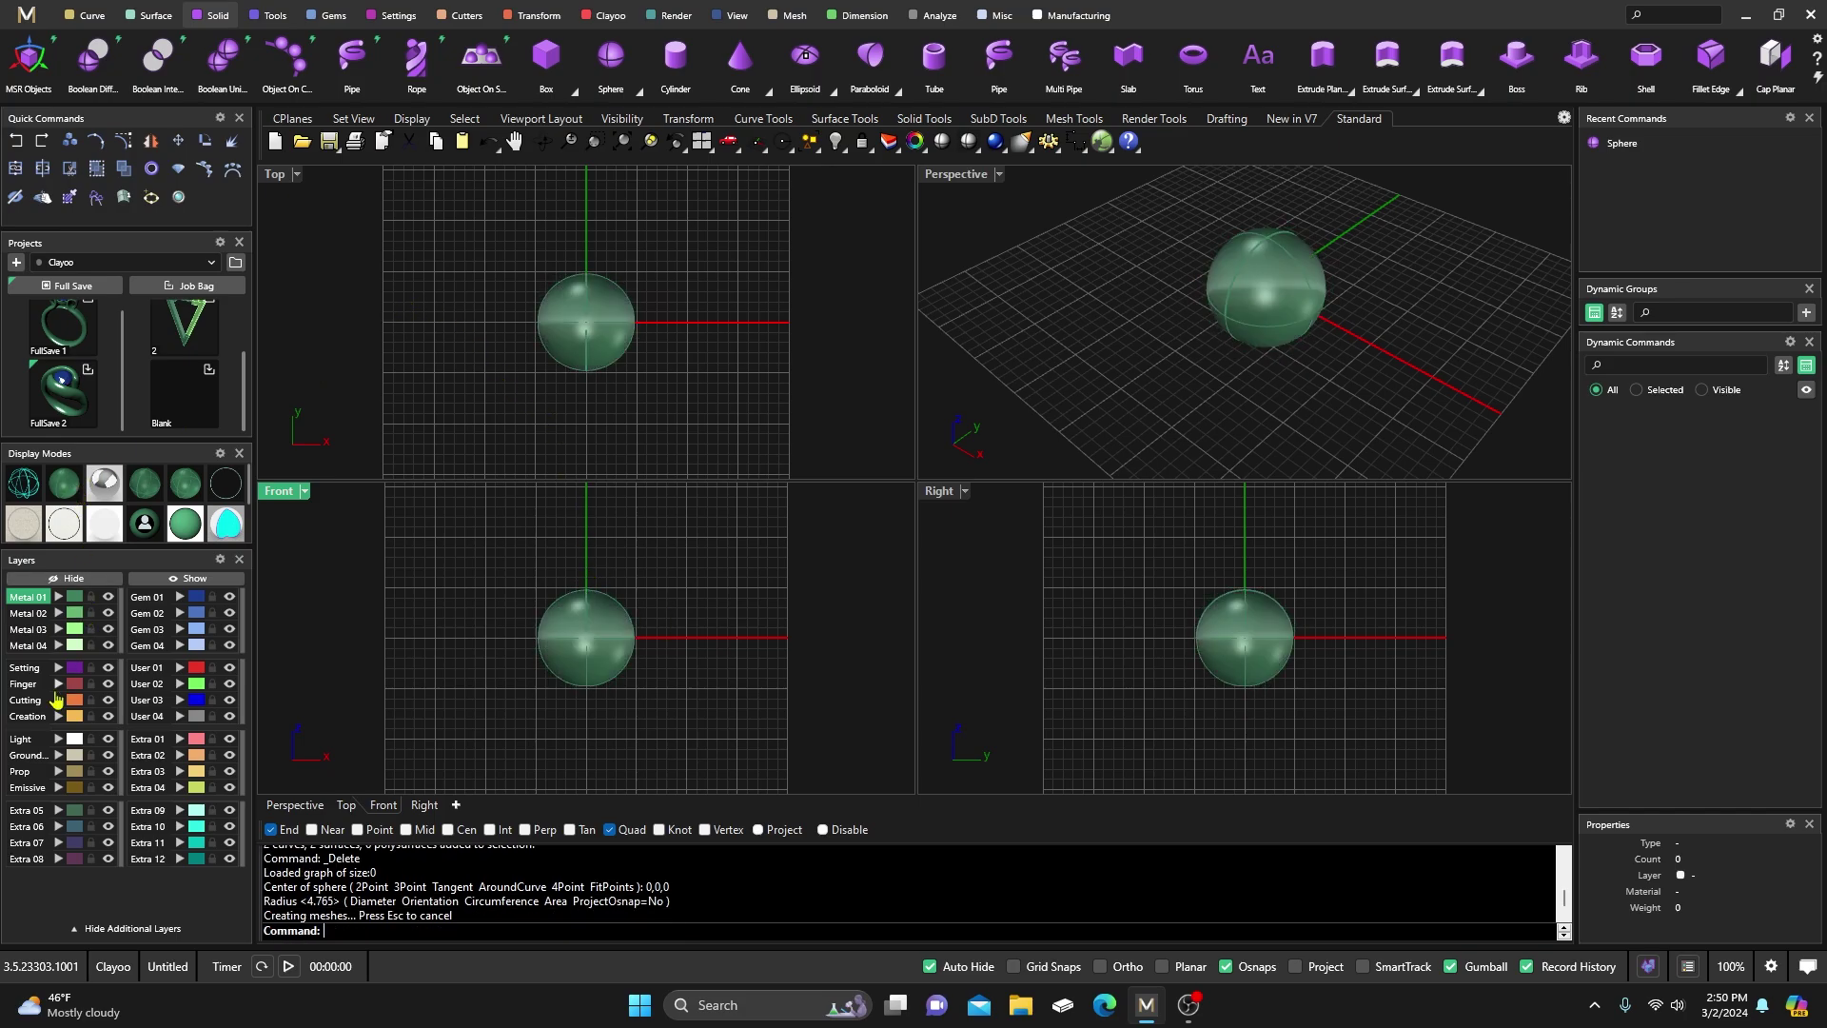
On the Creation layer, draw a midpoint line along the X axis through the origin, extending about 9.75 mm to each side
{"action": "left_click", "coordinate": [27, 715]}
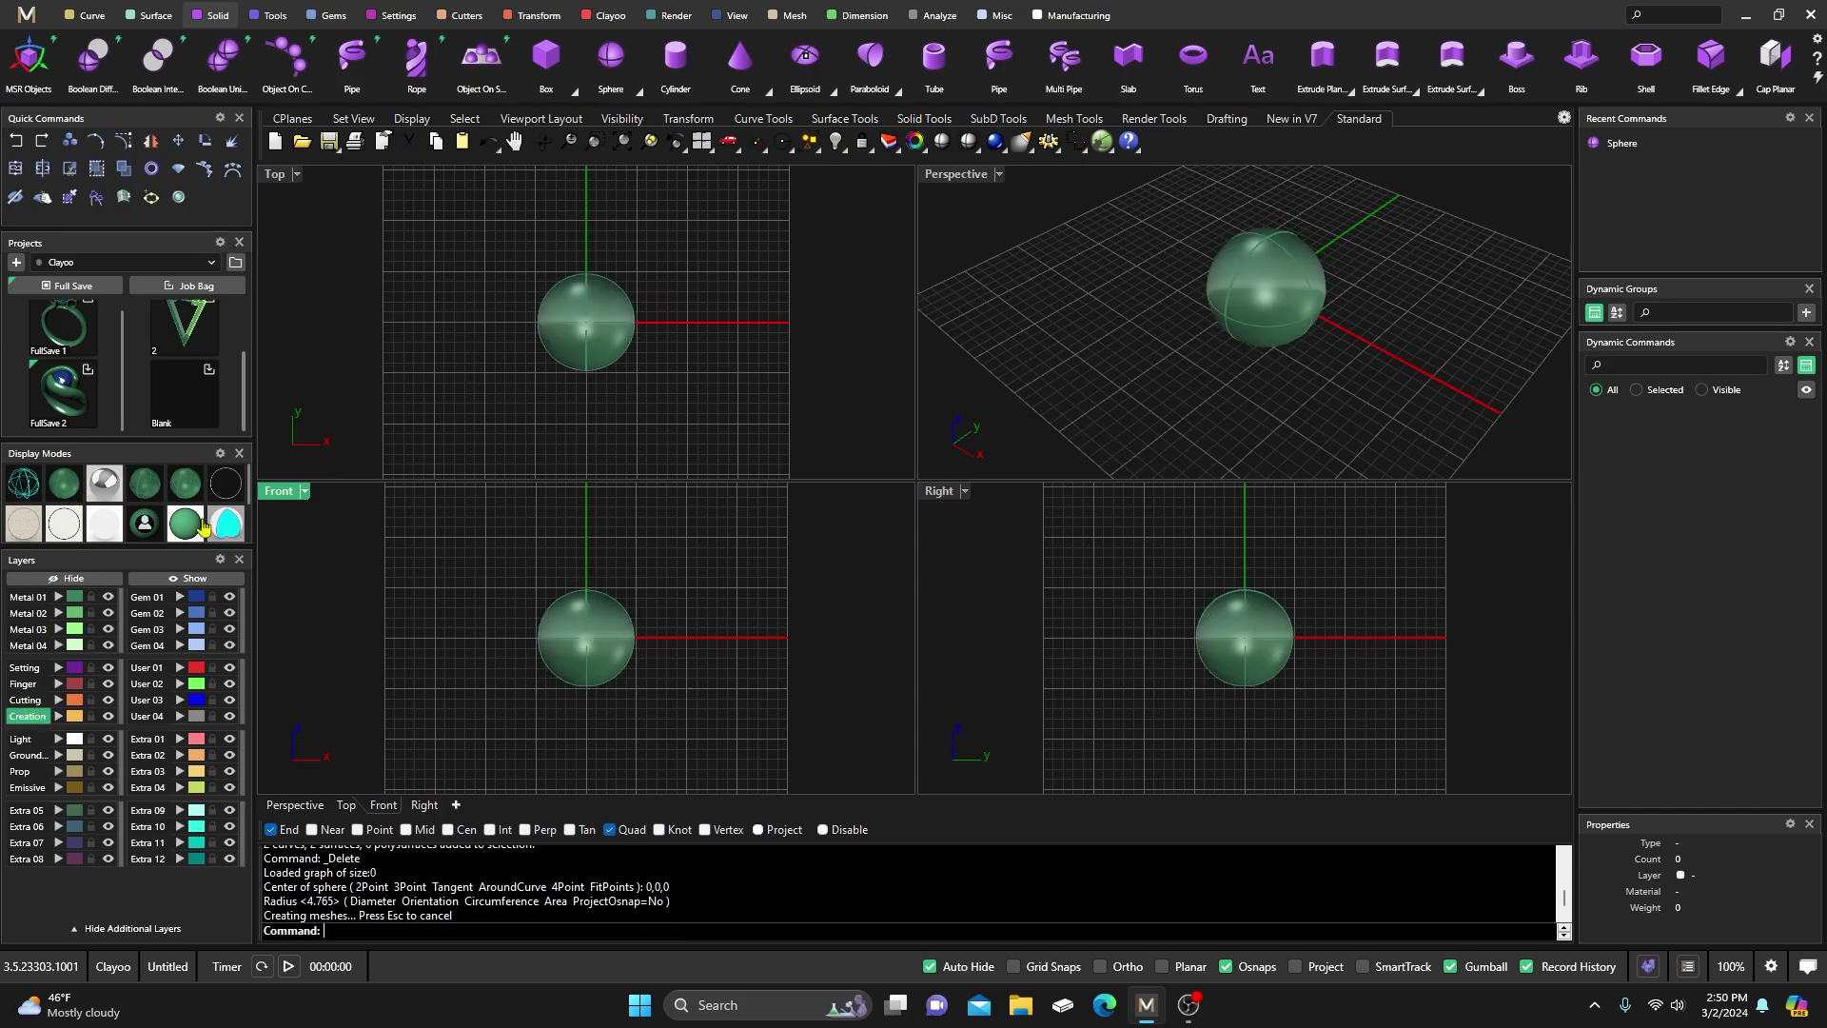
{"action": "left_click", "coordinate": [92, 15]}
{"action": "left_click", "coordinate": [1128, 62]}
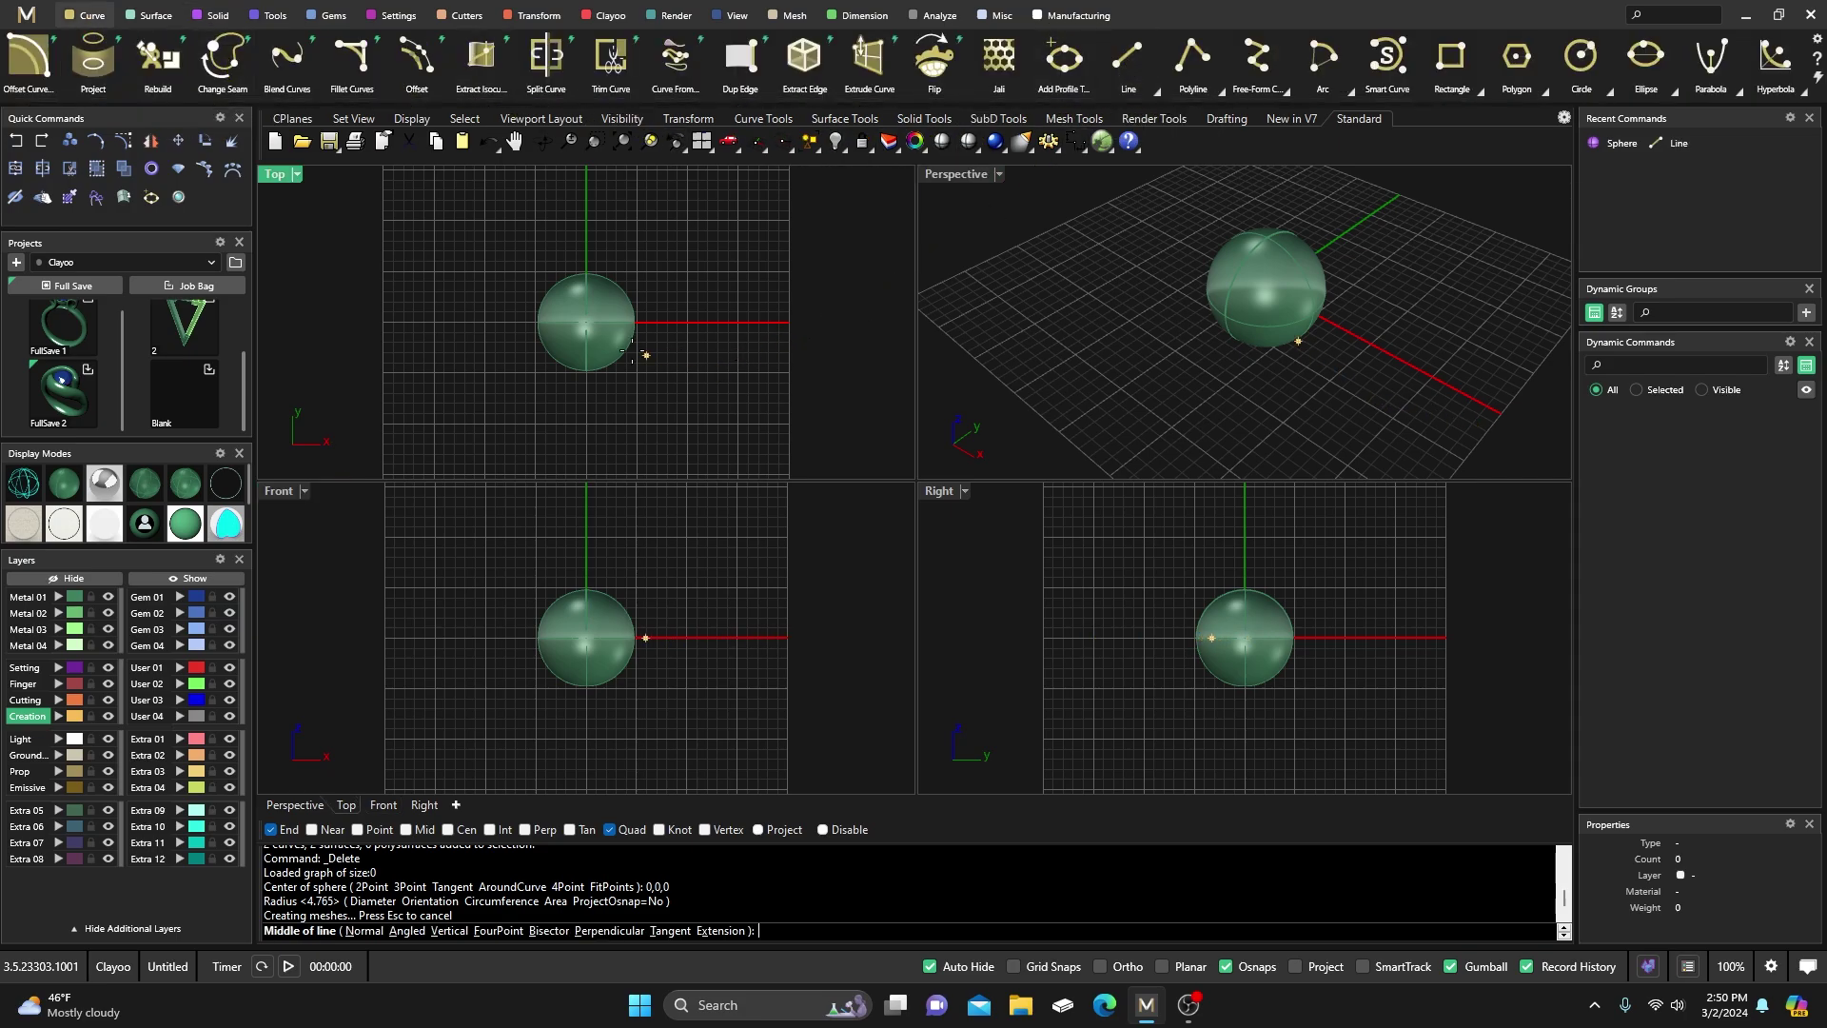
{"action": "left_click", "coordinate": [586, 323]}
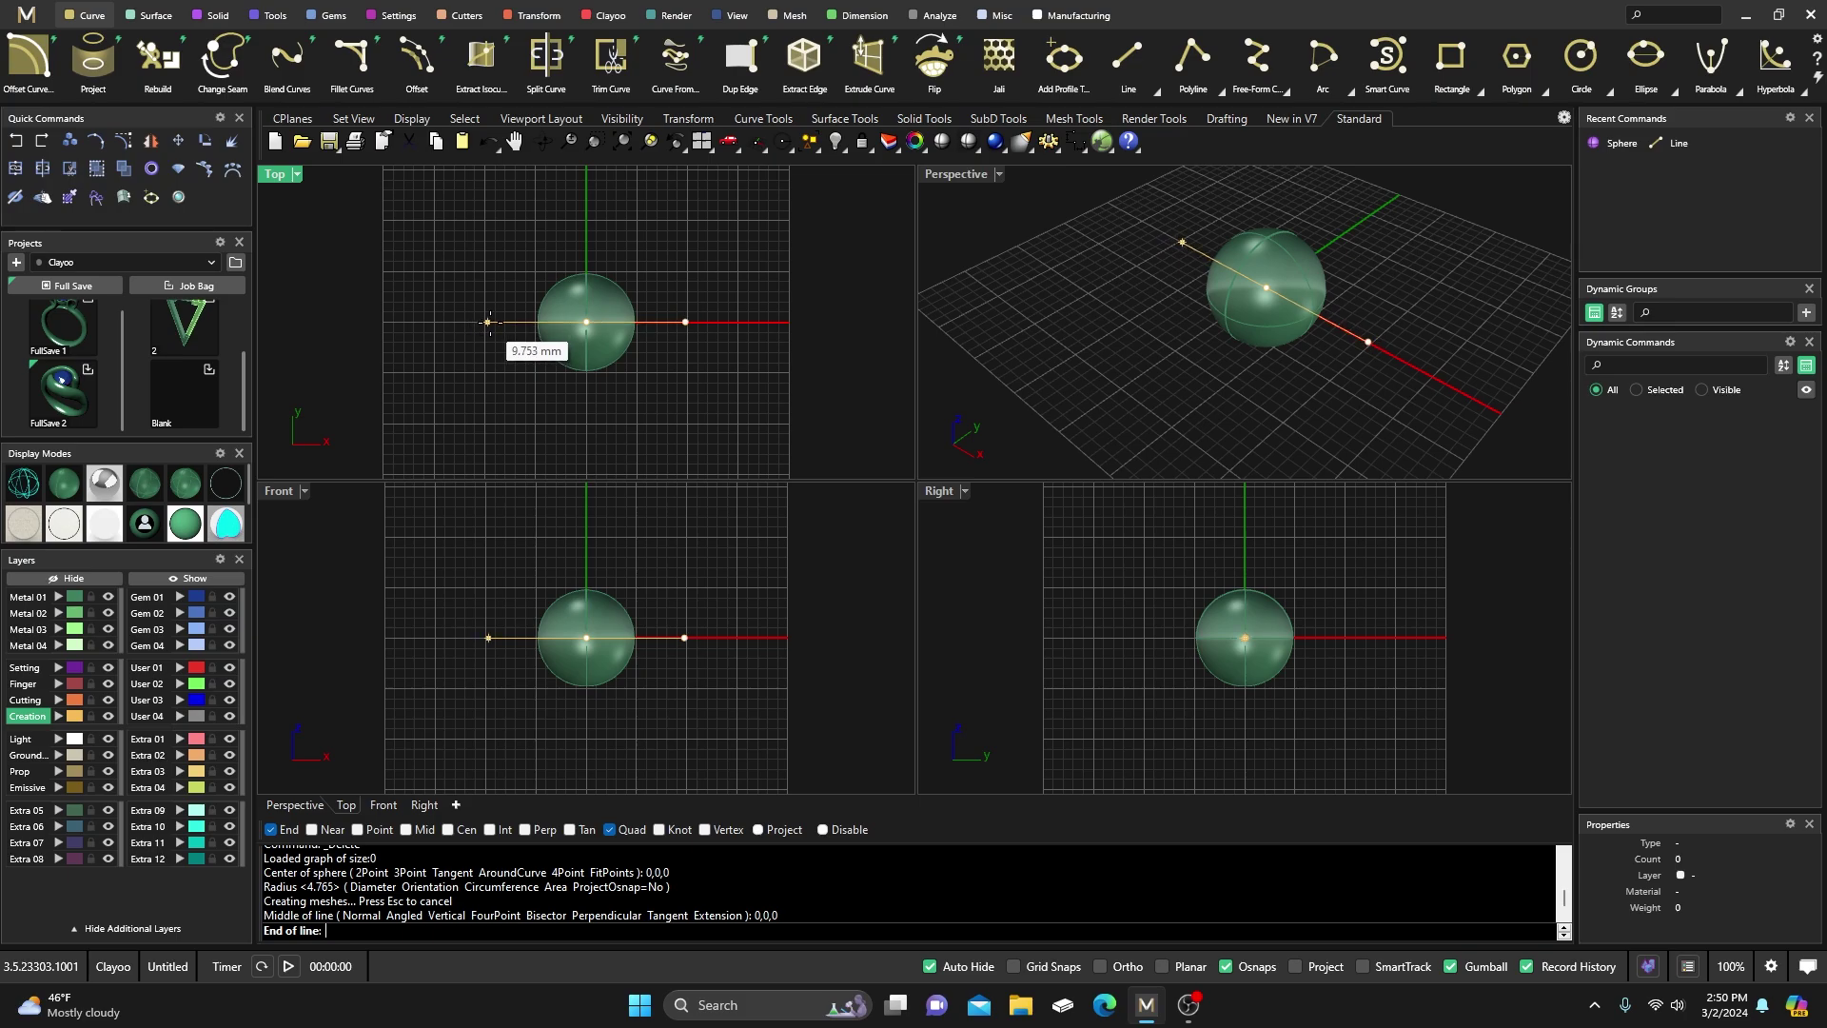
{"action": "left_click", "coordinate": [488, 322]}
Begin a Trim with both the sphere and the line through its centre selected
{"action": "left_click_drag", "start_coordinate": [574, 393], "coordinate": [506, 324]}
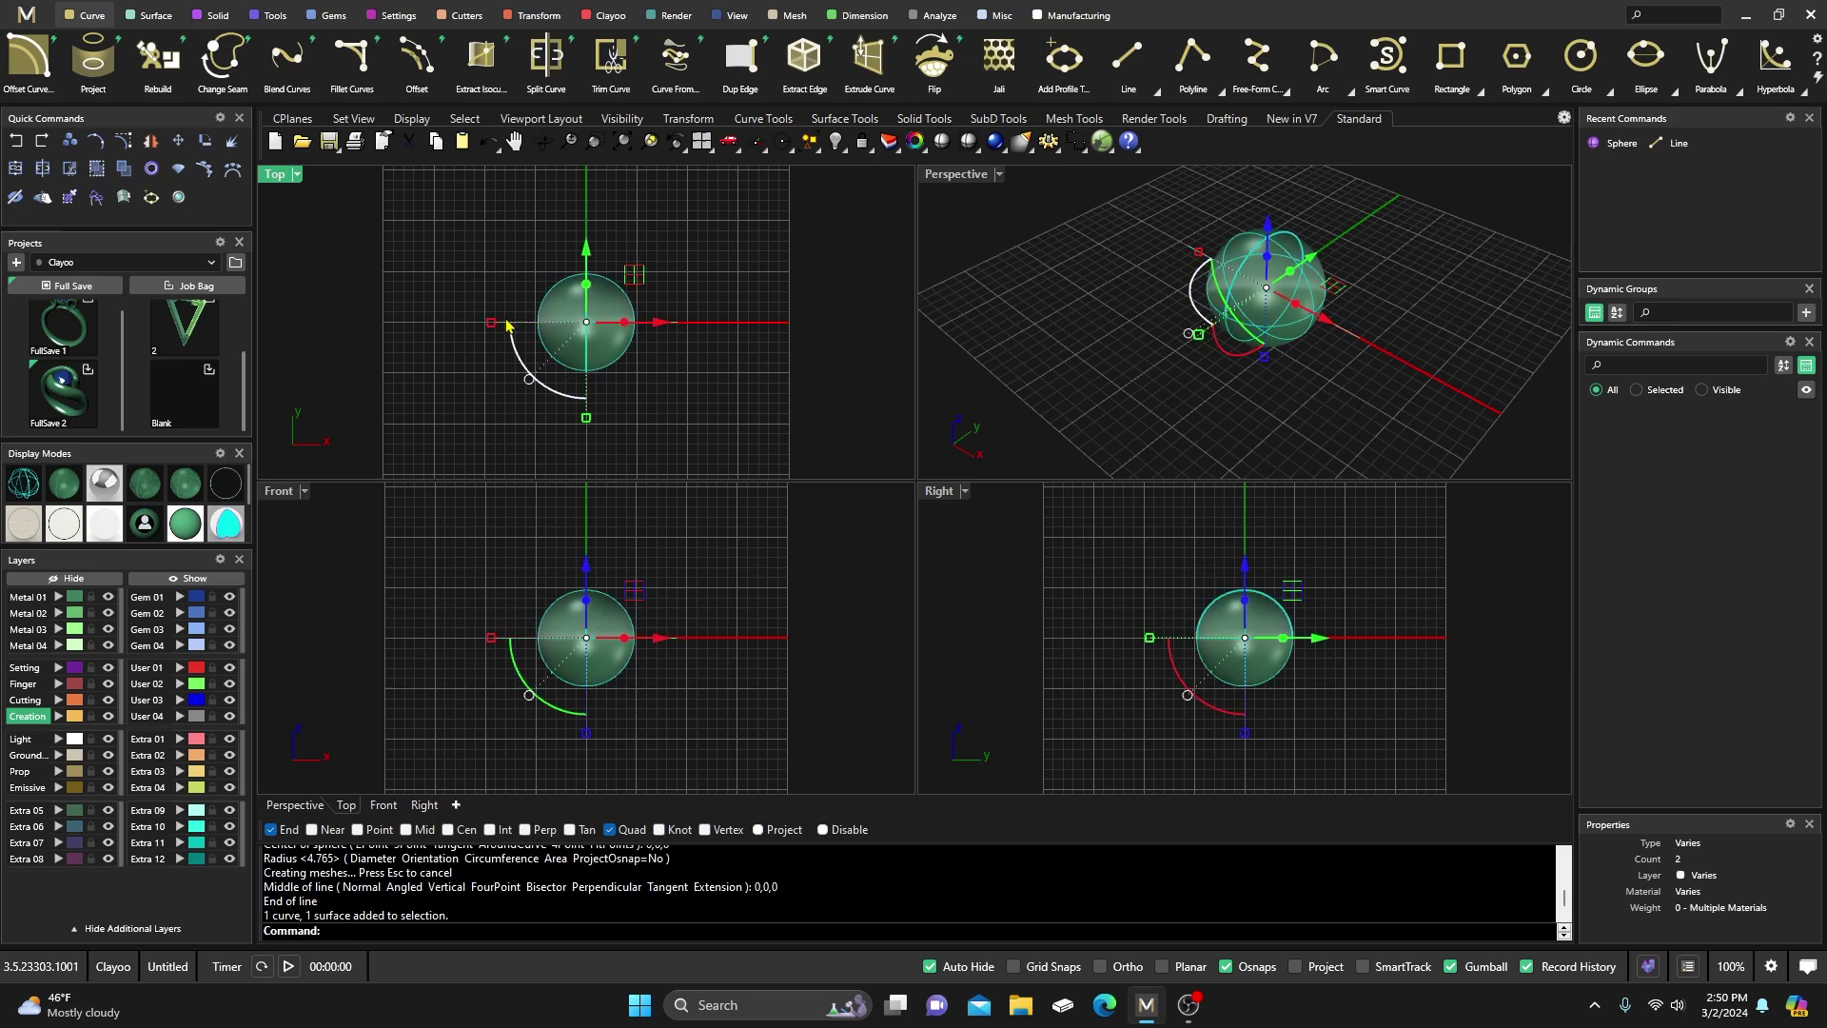
{"action": "left_click", "coordinate": [65, 169]}
Try trimming away the sphere's rear half in the Top view and undo that trim within the command
{"action": "left_click", "coordinate": [580, 310]}
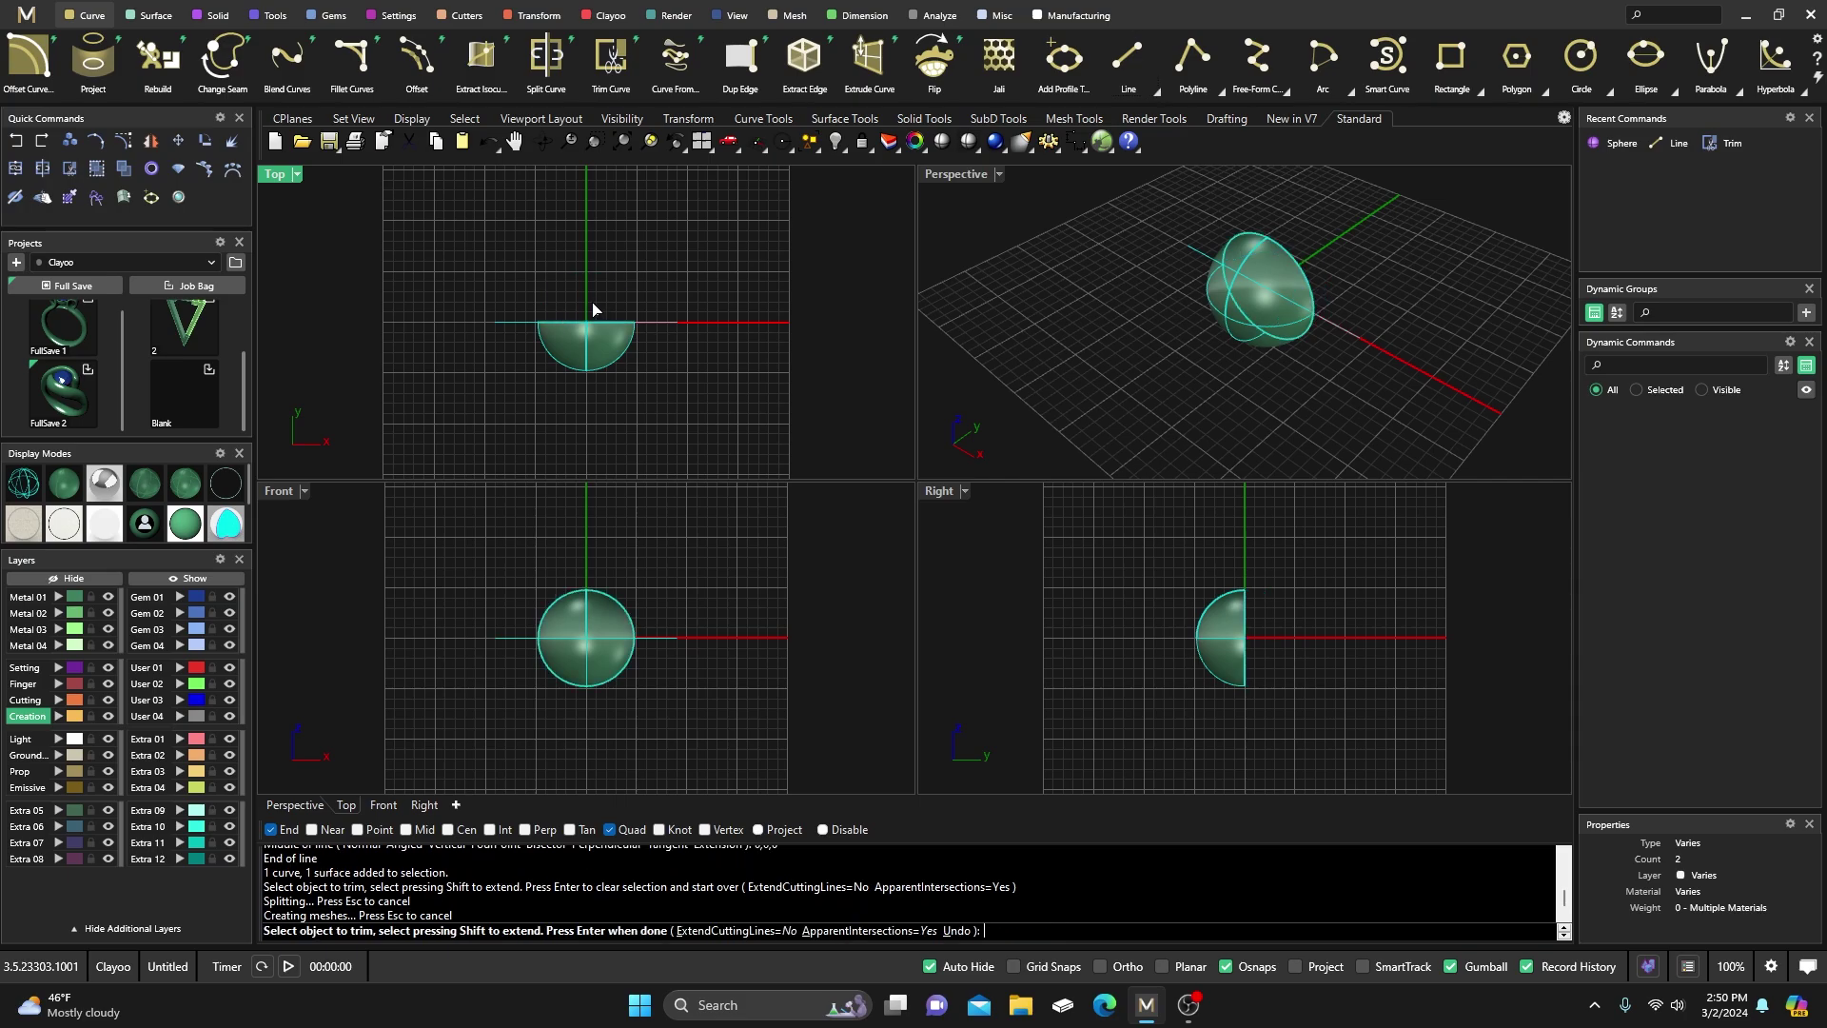
{"action": "left_click", "coordinate": [16, 140]}
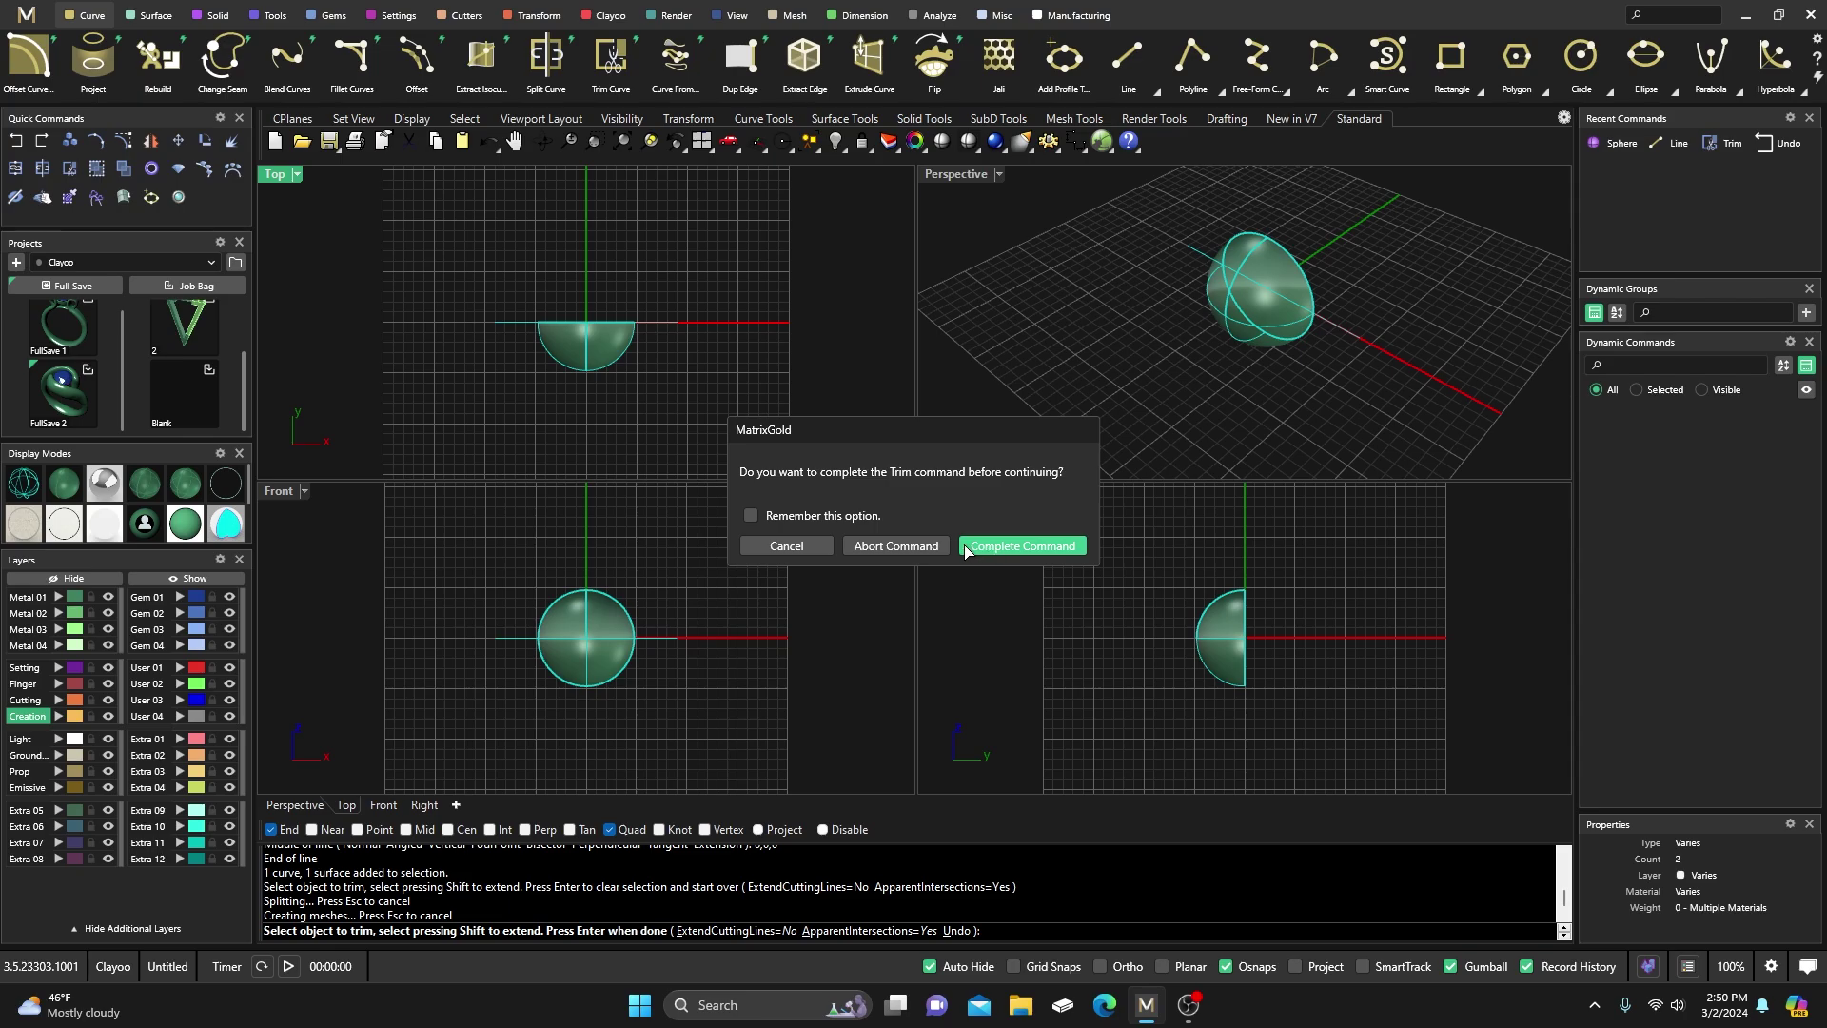
{"action": "left_click", "coordinate": [782, 547]}
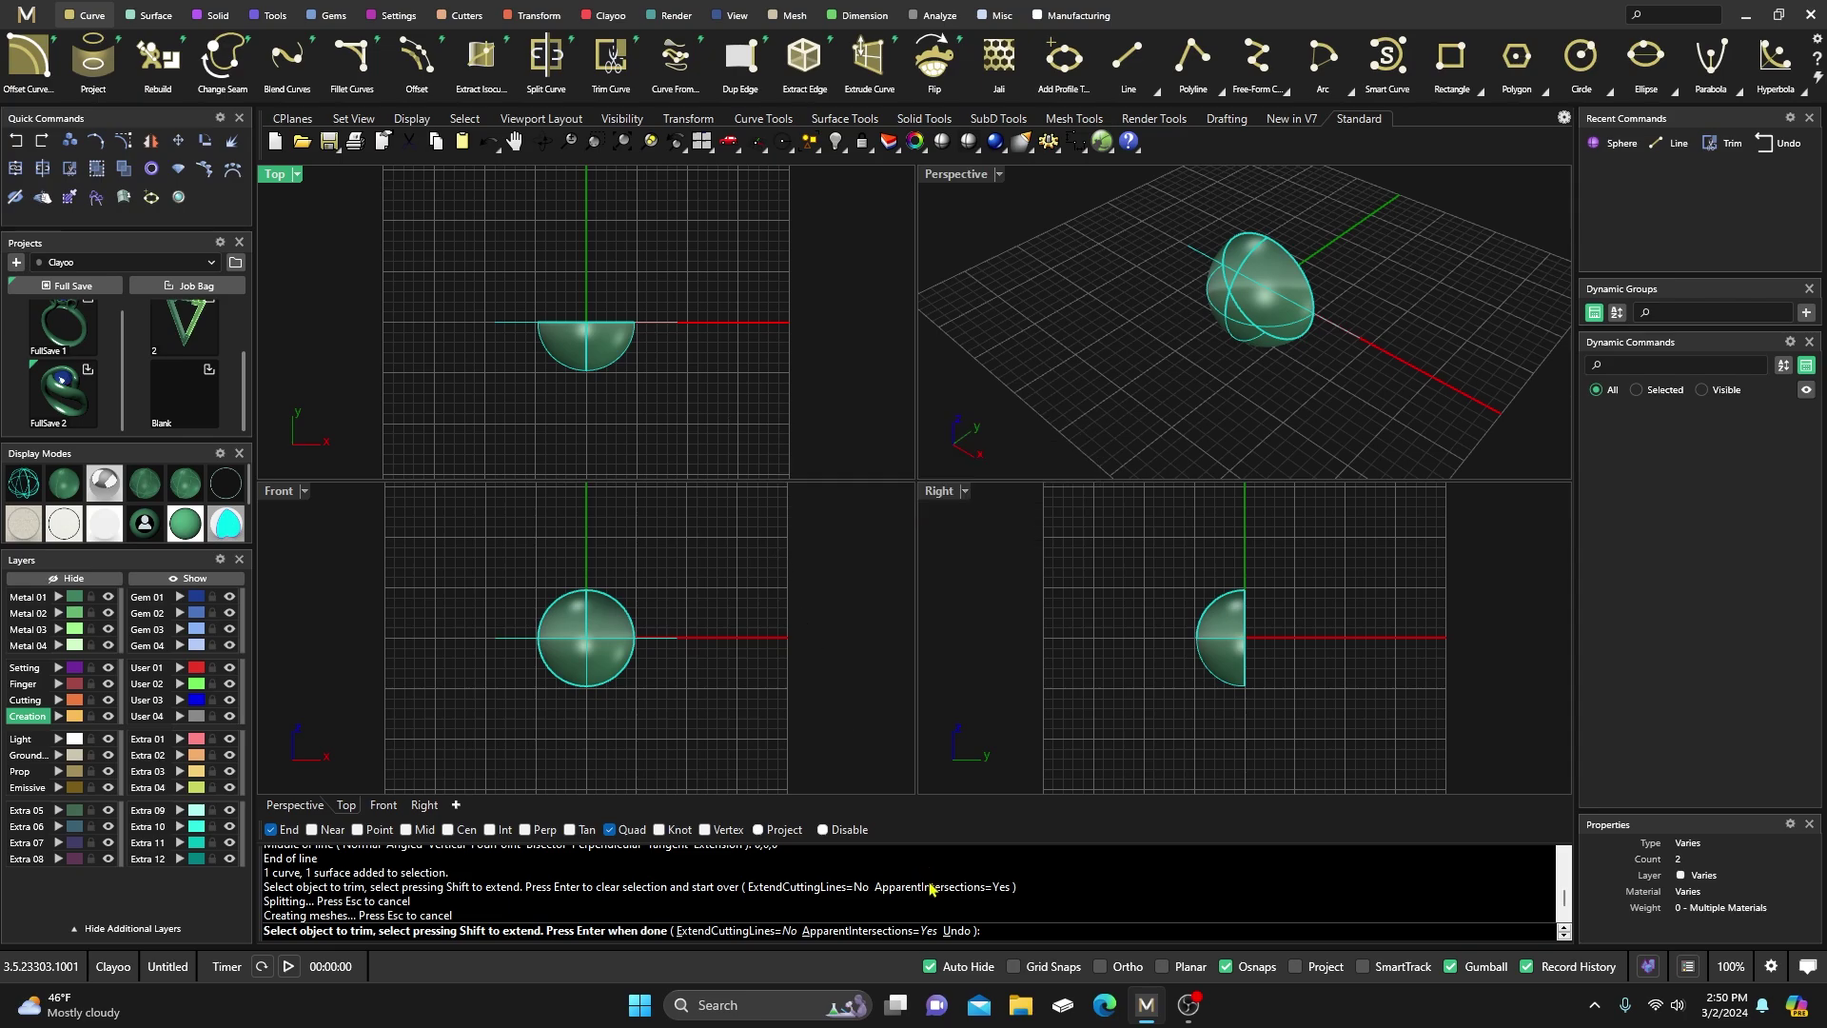
{"action": "left_click", "coordinate": [957, 930]}
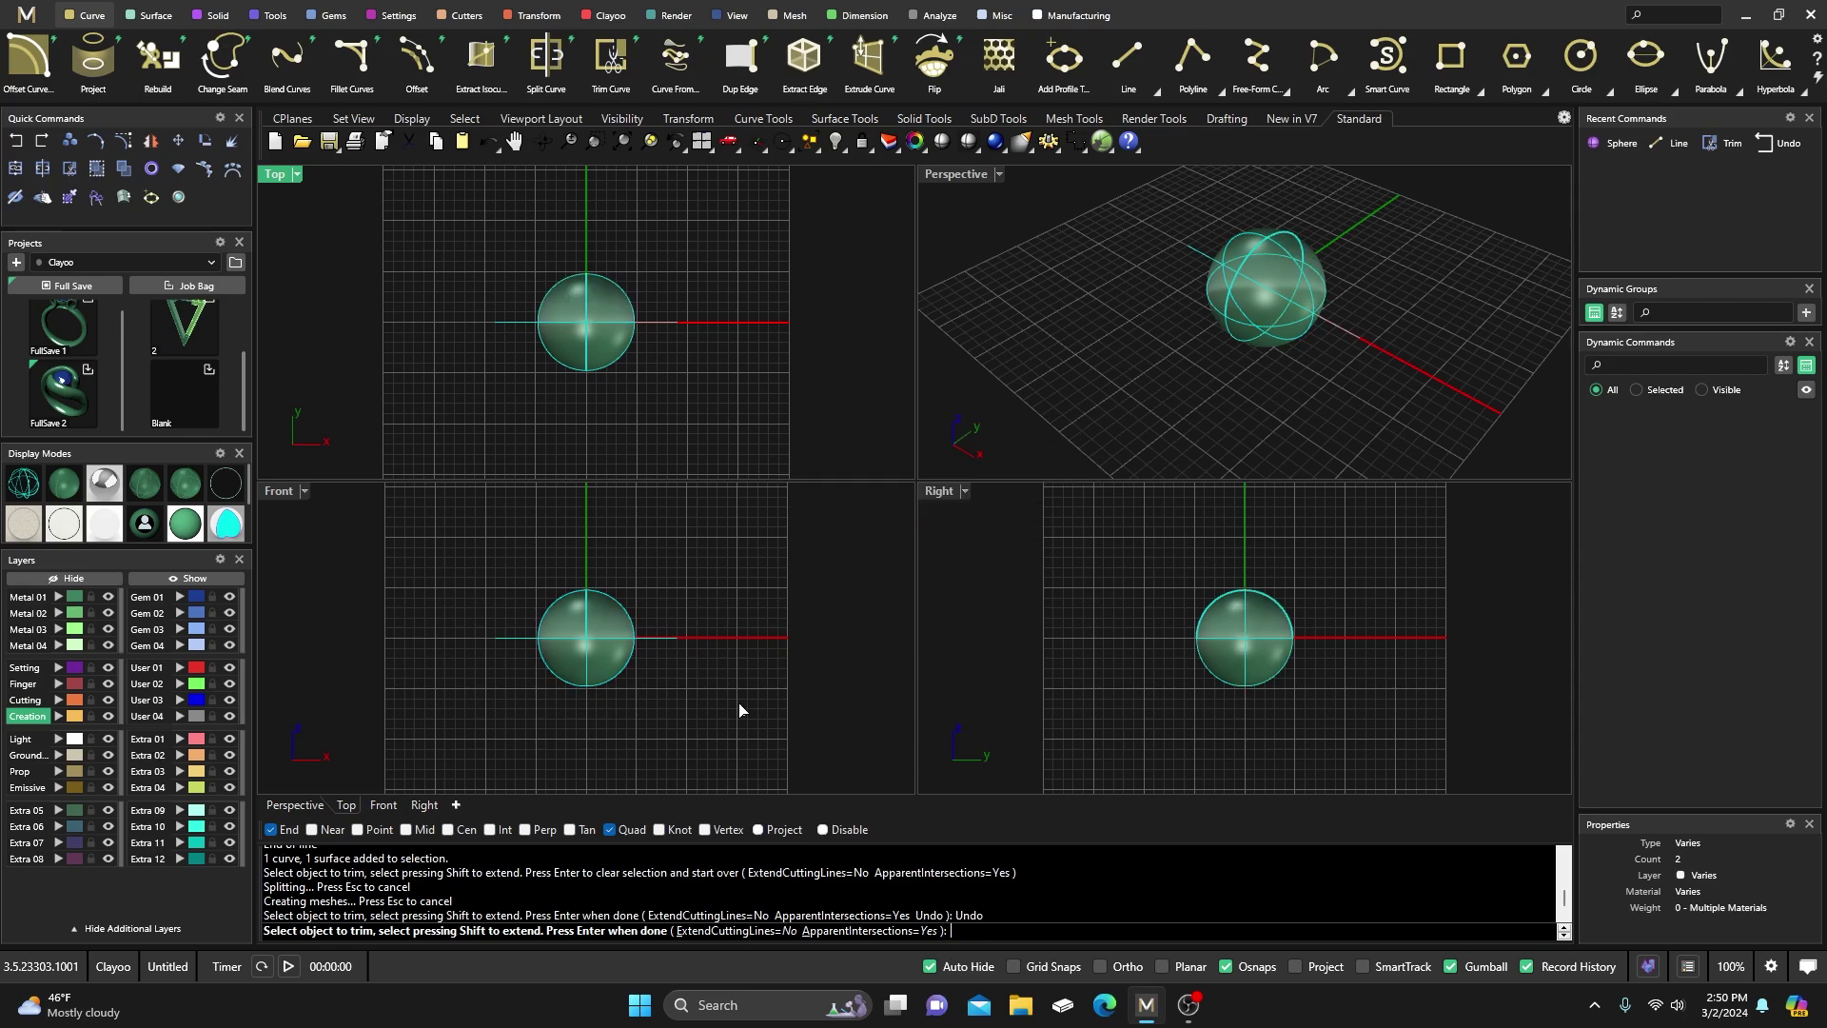
Trim away the sphere's upper half in the Front view and delete the cutting line
{"action": "left_click", "coordinate": [607, 628]}
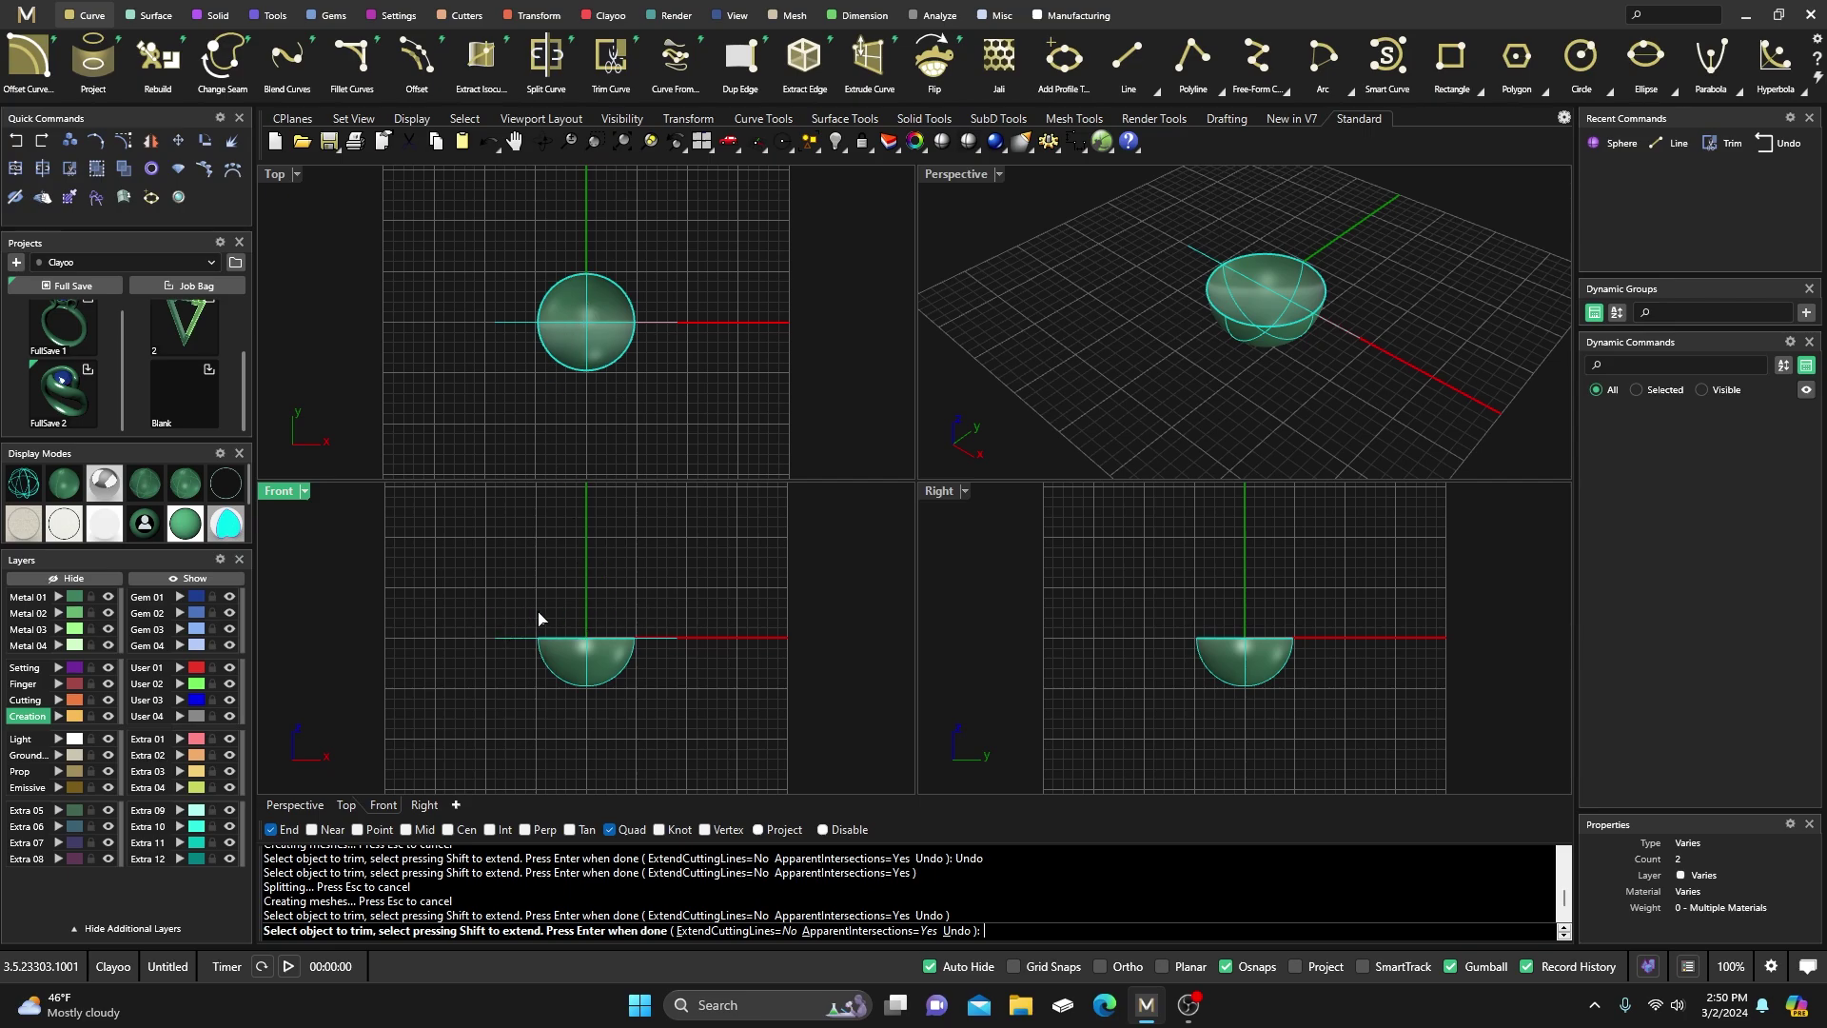
{"action": "key", "text": "Return"}
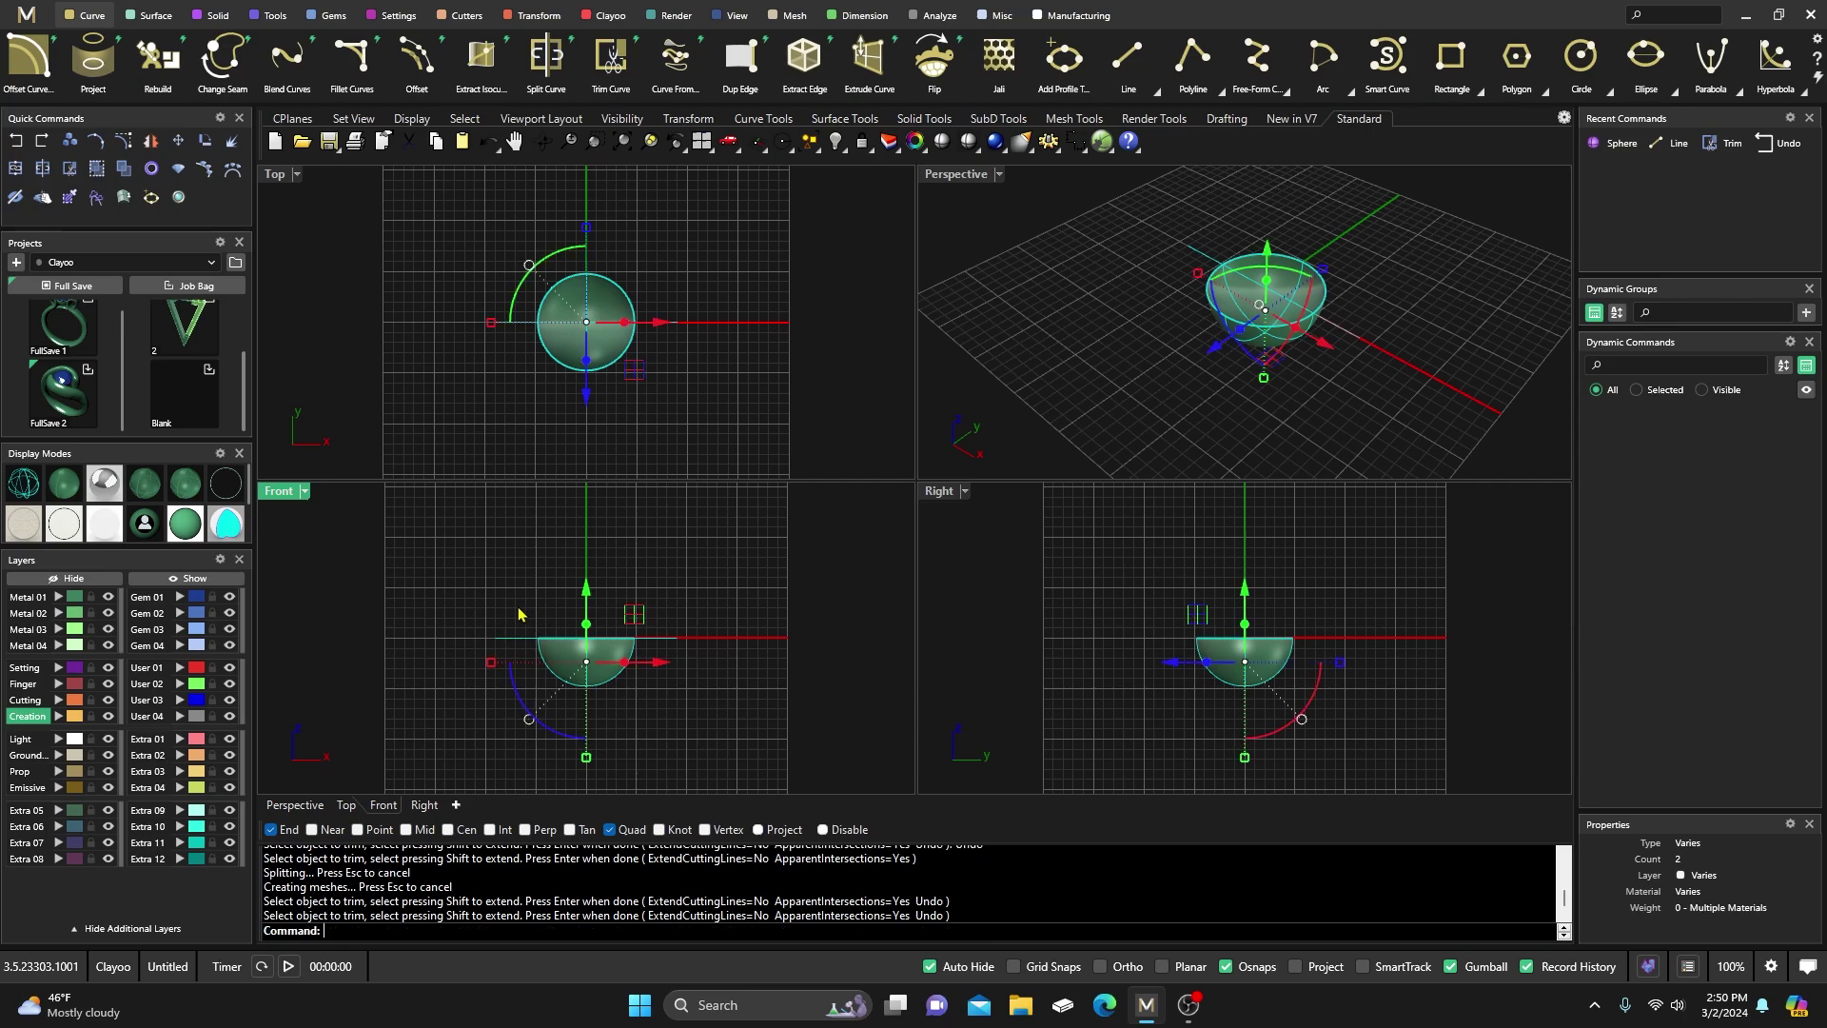
{"action": "left_click", "coordinate": [511, 673]}
{"action": "key", "text": "Delete"}
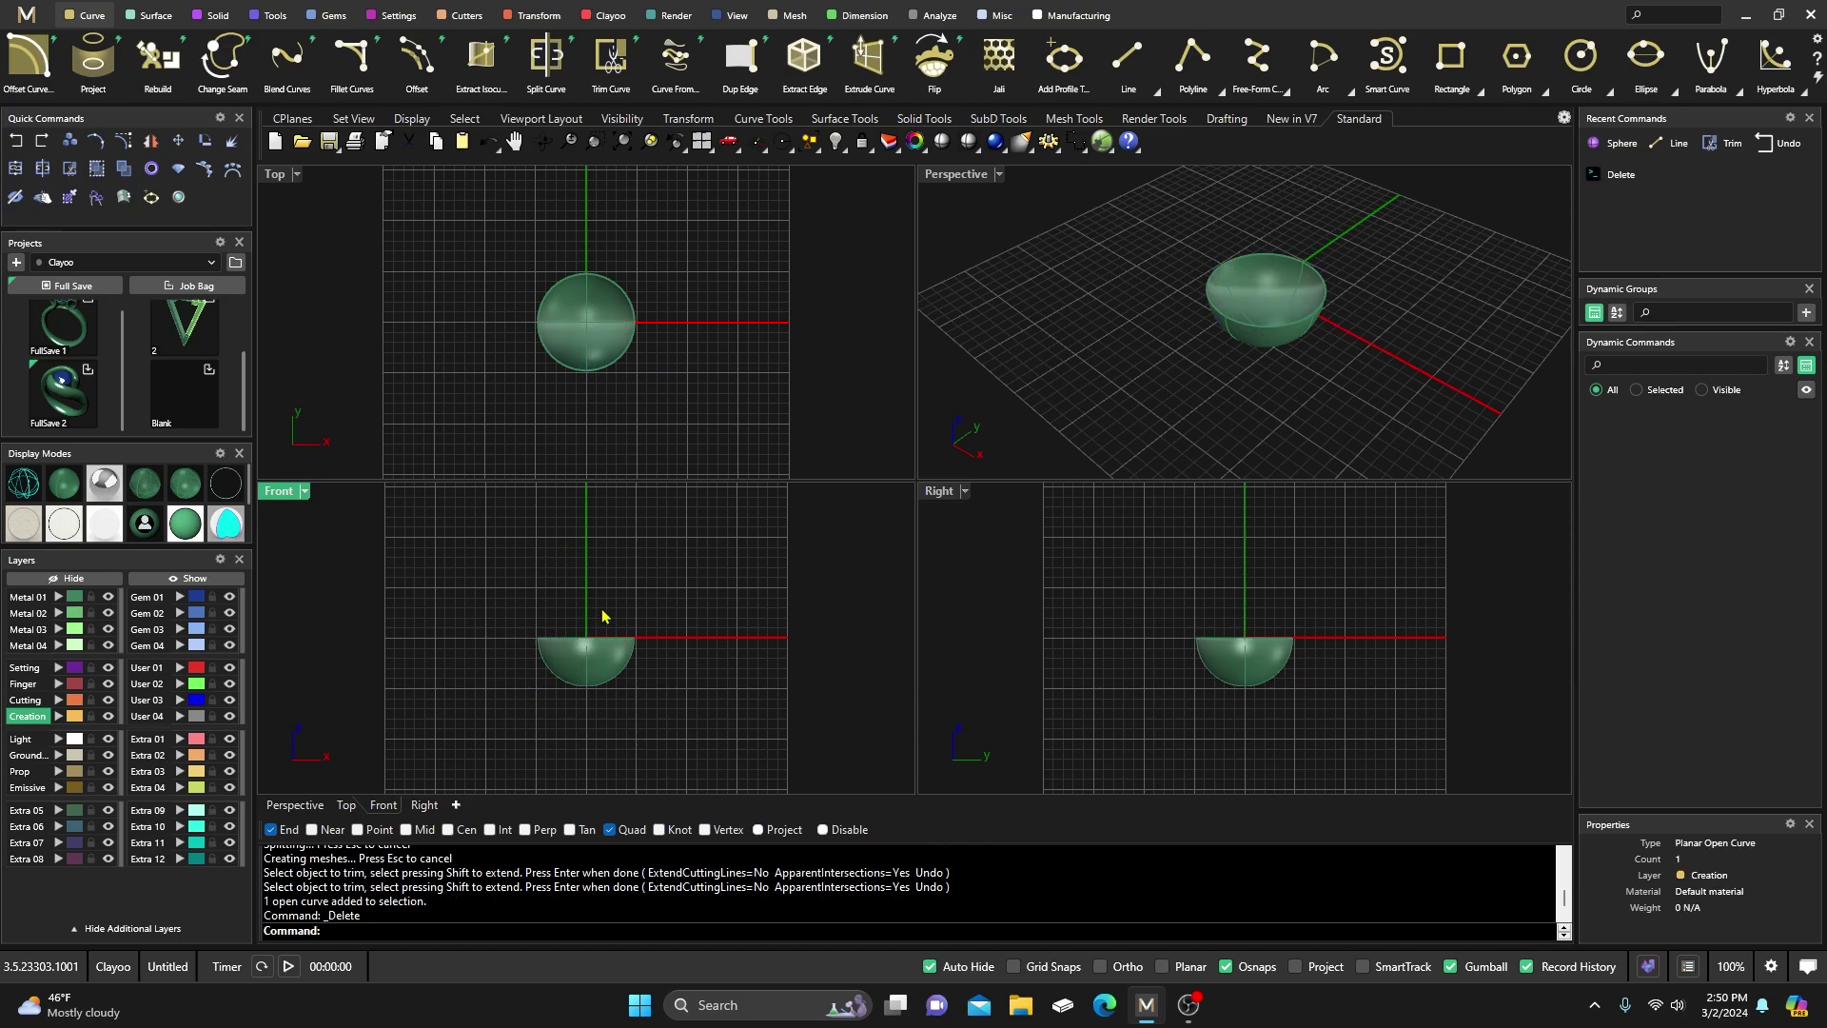
Try to explode the half-sphere surface and clear the selection
{"action": "left_click", "coordinate": [600, 666]}
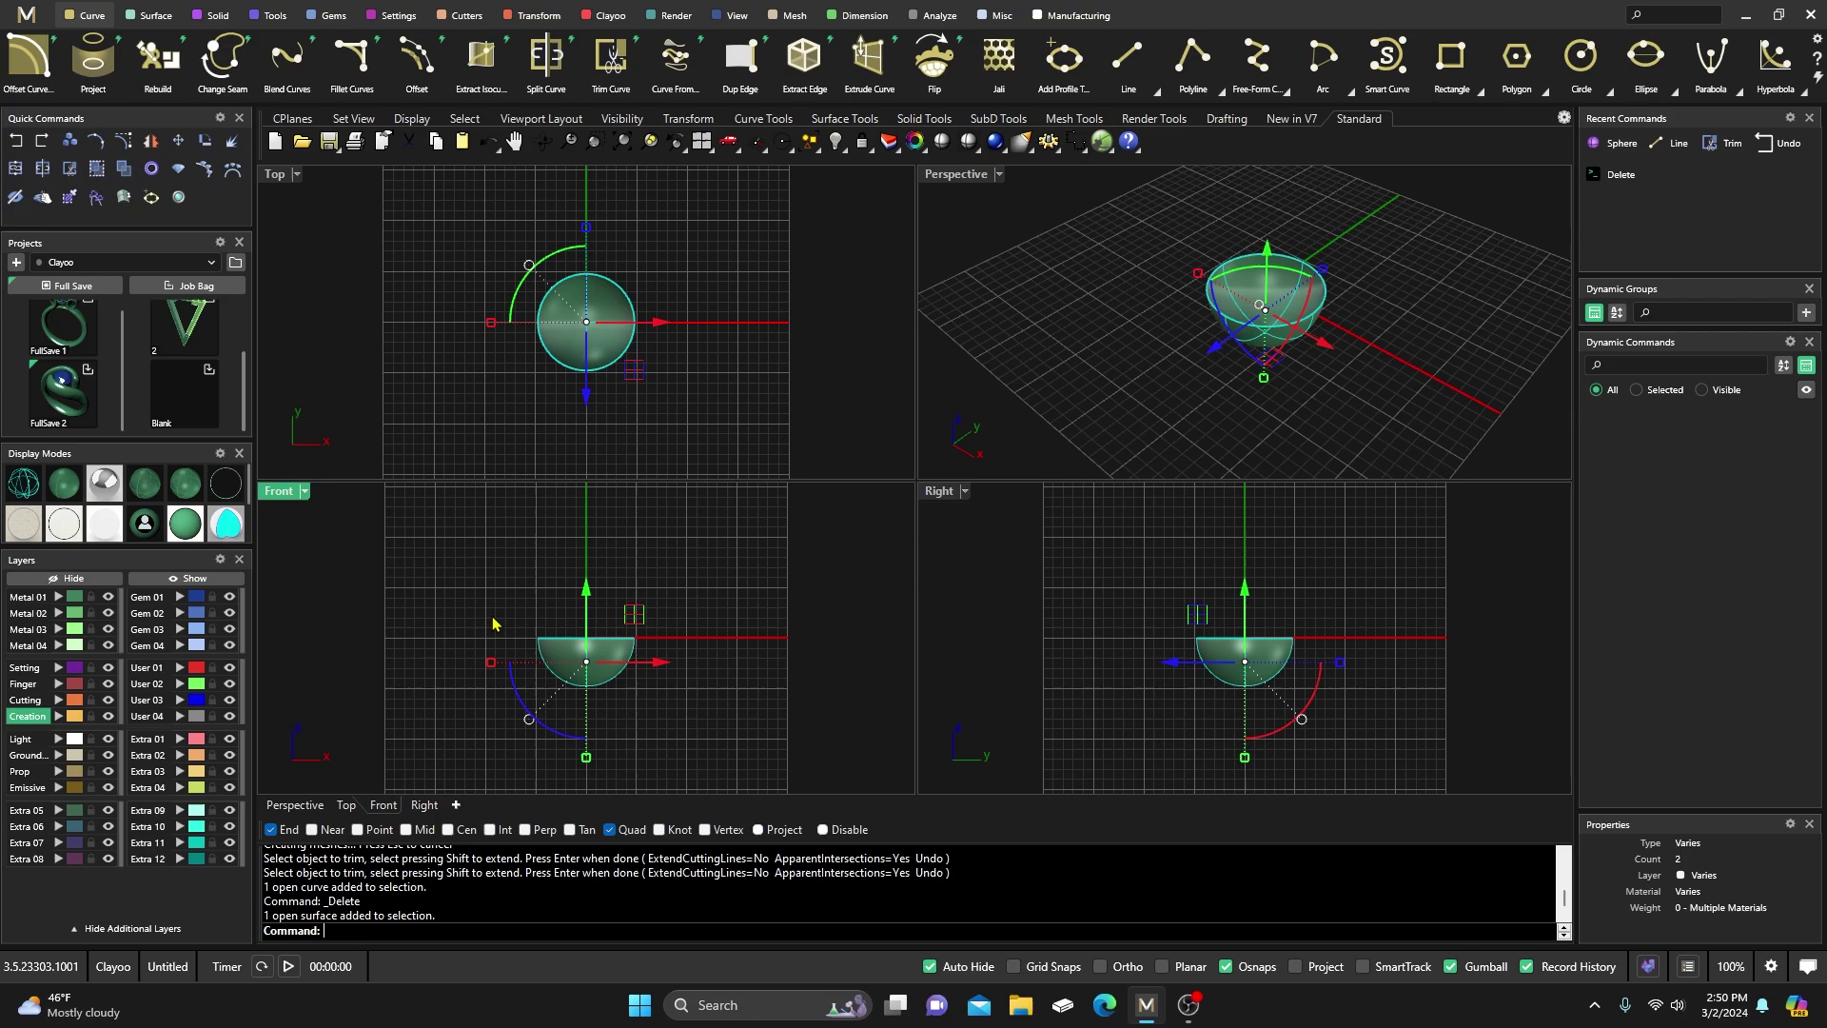
{"action": "left_click", "coordinate": [232, 168]}
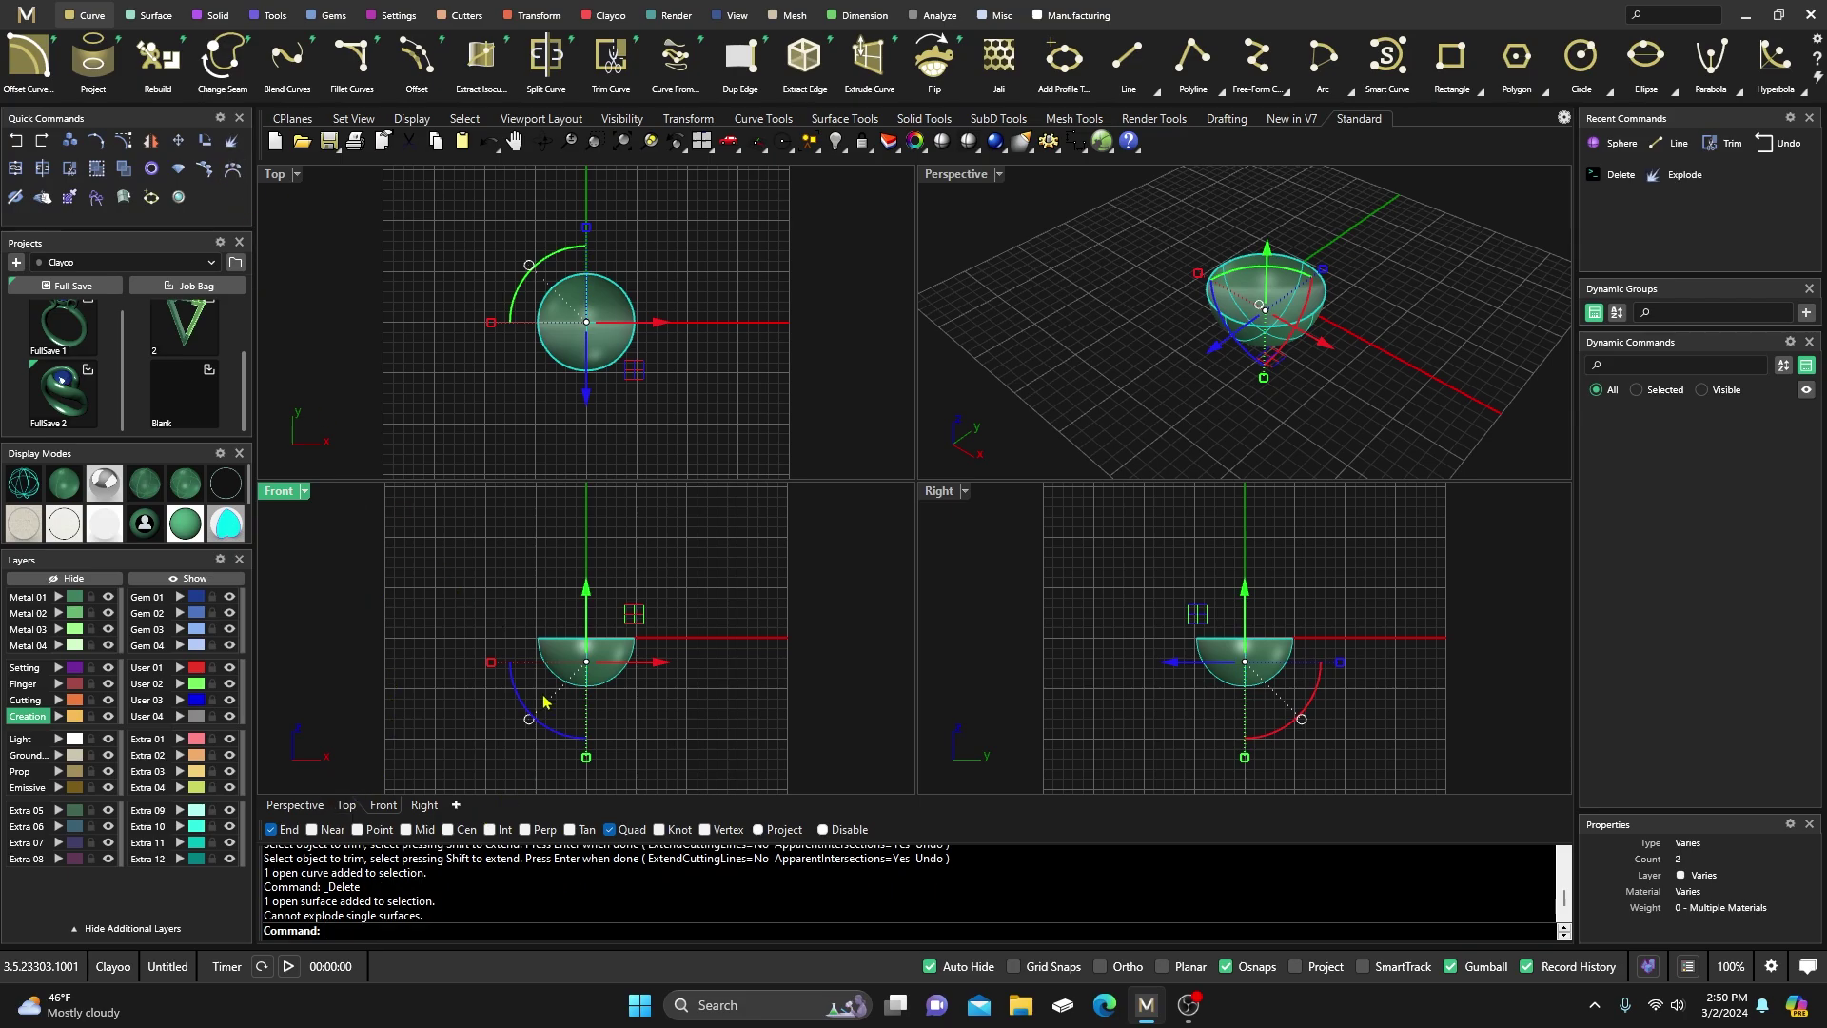
{"action": "left_click", "coordinate": [504, 598]}
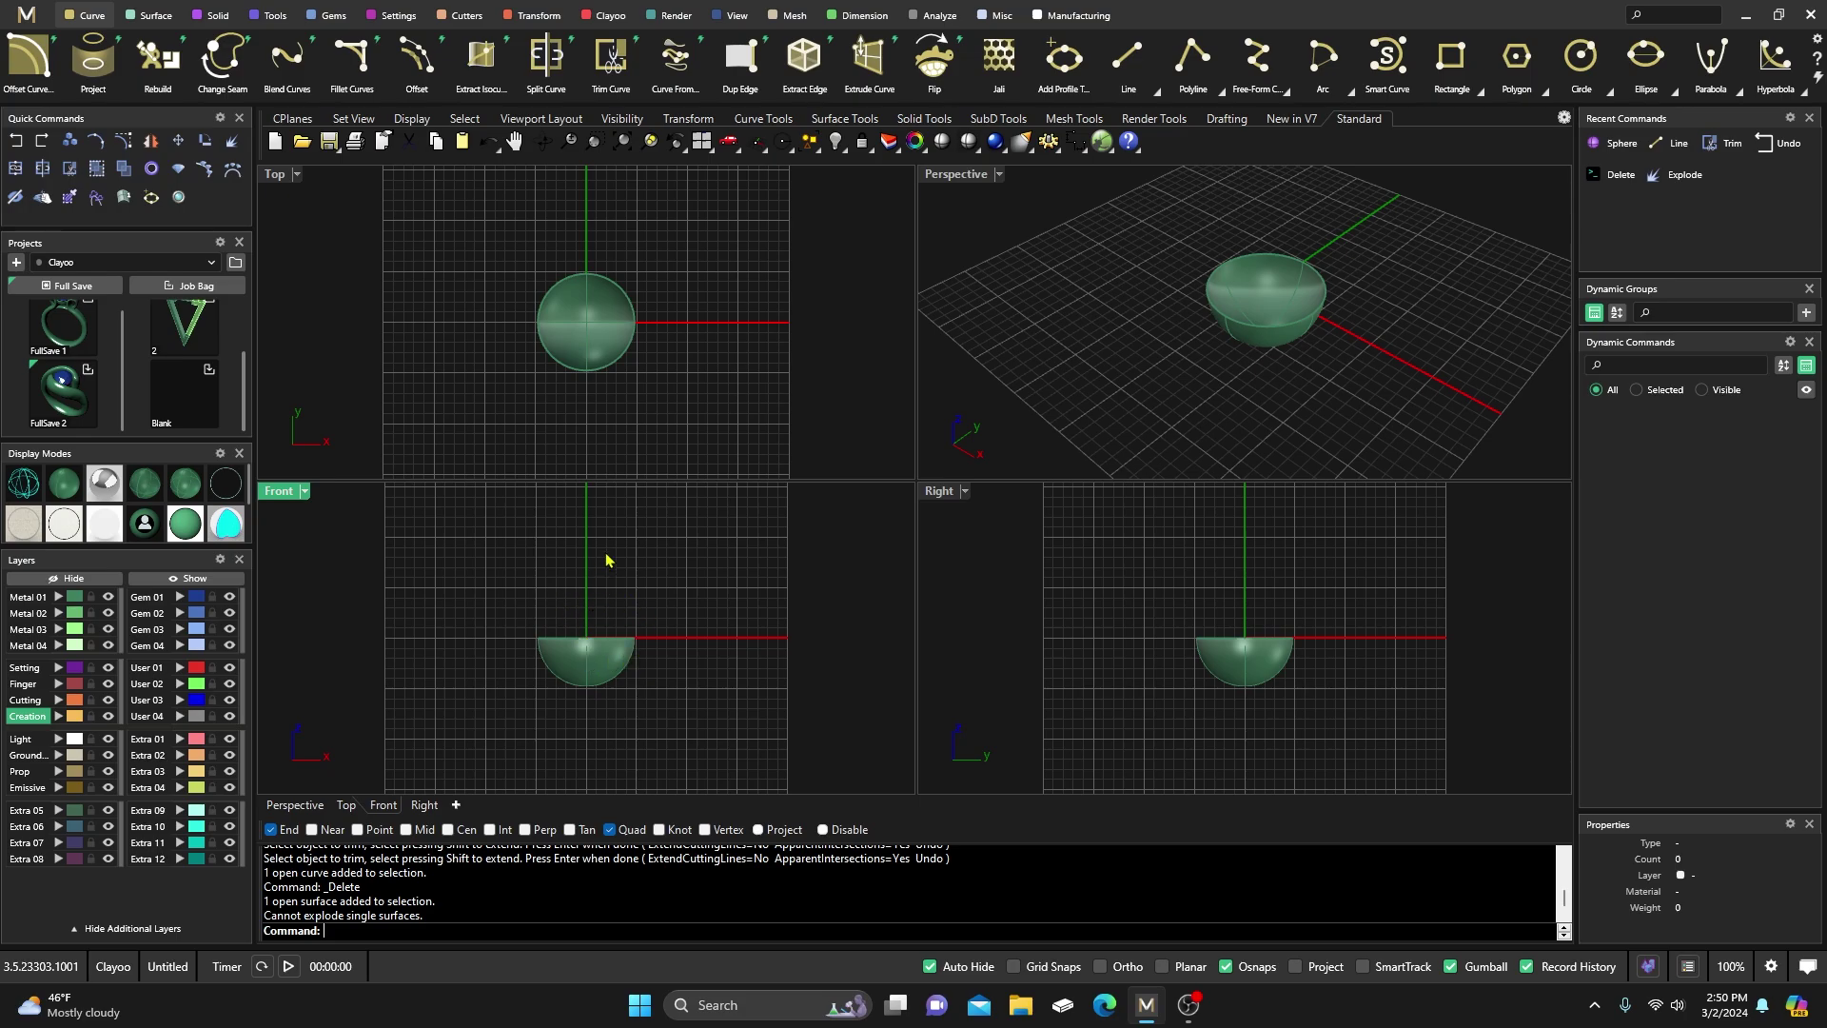
Run Auto Base on the half-sphere surface to generate its flat base surface
{"action": "scroll", "coordinate": [607, 592], "scroll_direction": "down", "scroll_amount": 2}
{"action": "right_click_drag", "start_coordinate": [629, 583], "coordinate": [628, 621]}
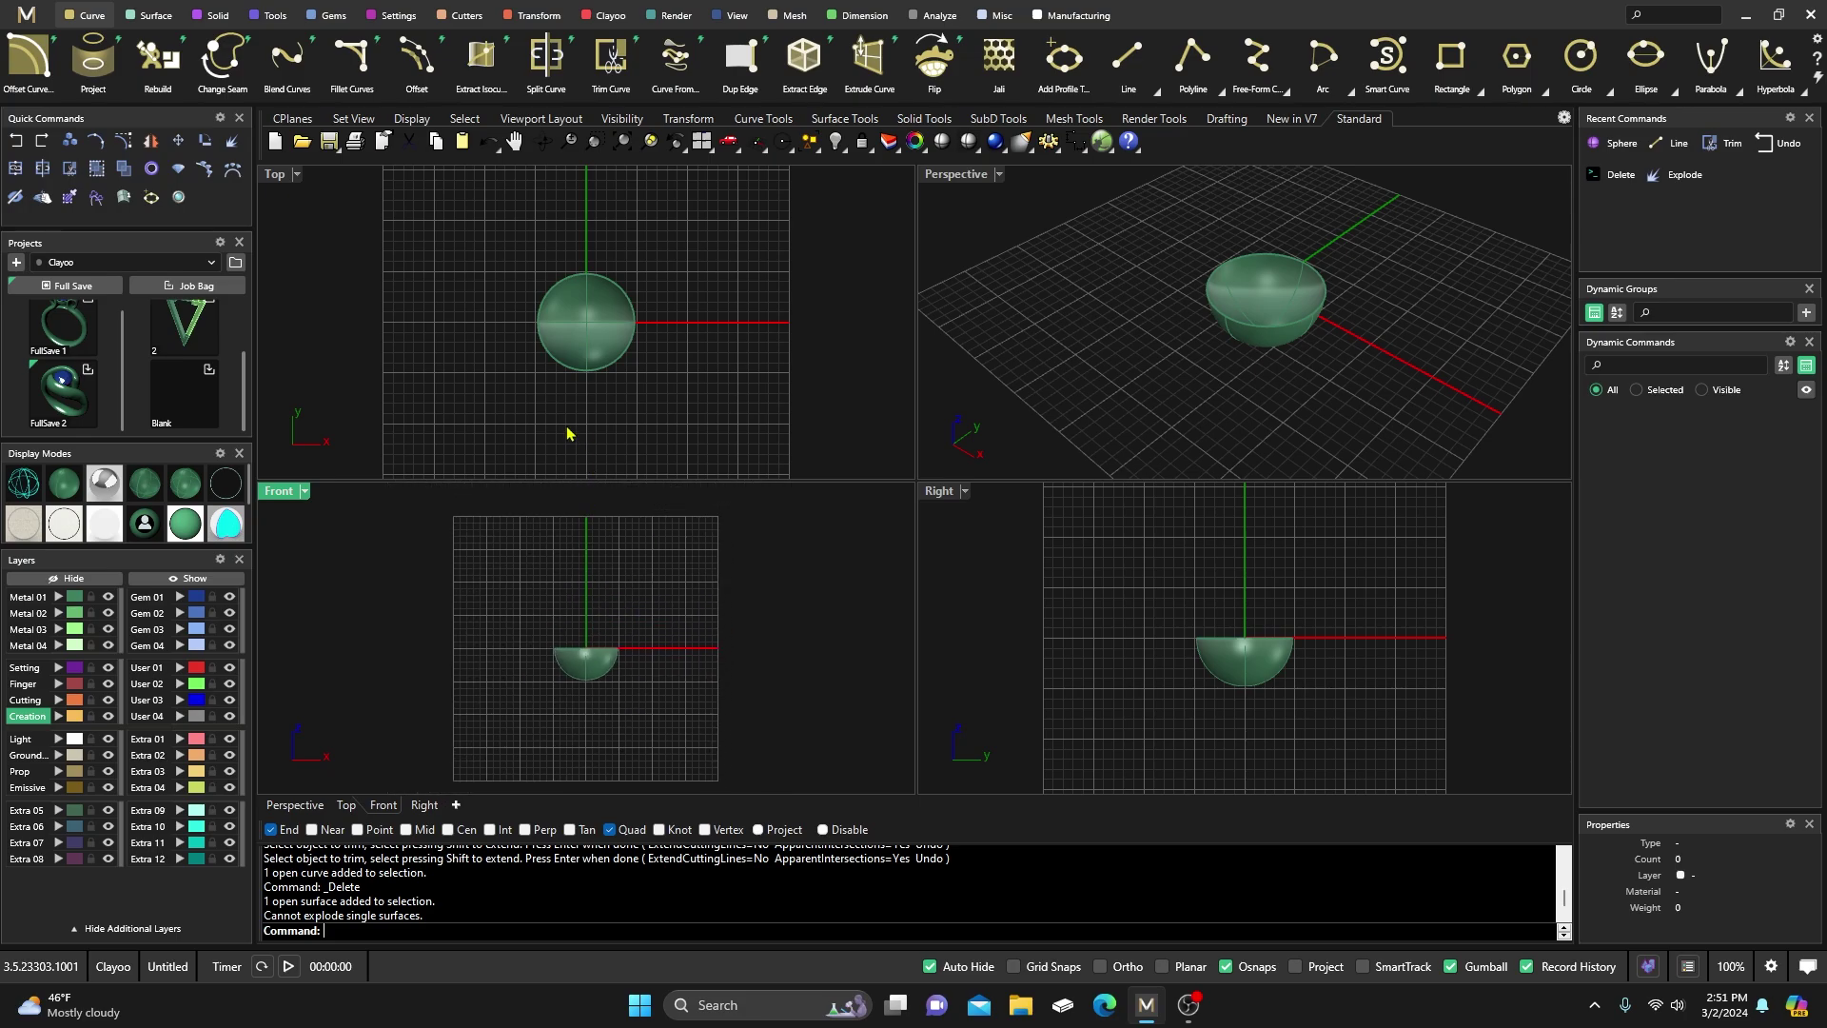
{"action": "scroll", "coordinate": [567, 430], "scroll_direction": "down", "scroll_amount": 1}
{"action": "left_click", "coordinate": [578, 657]}
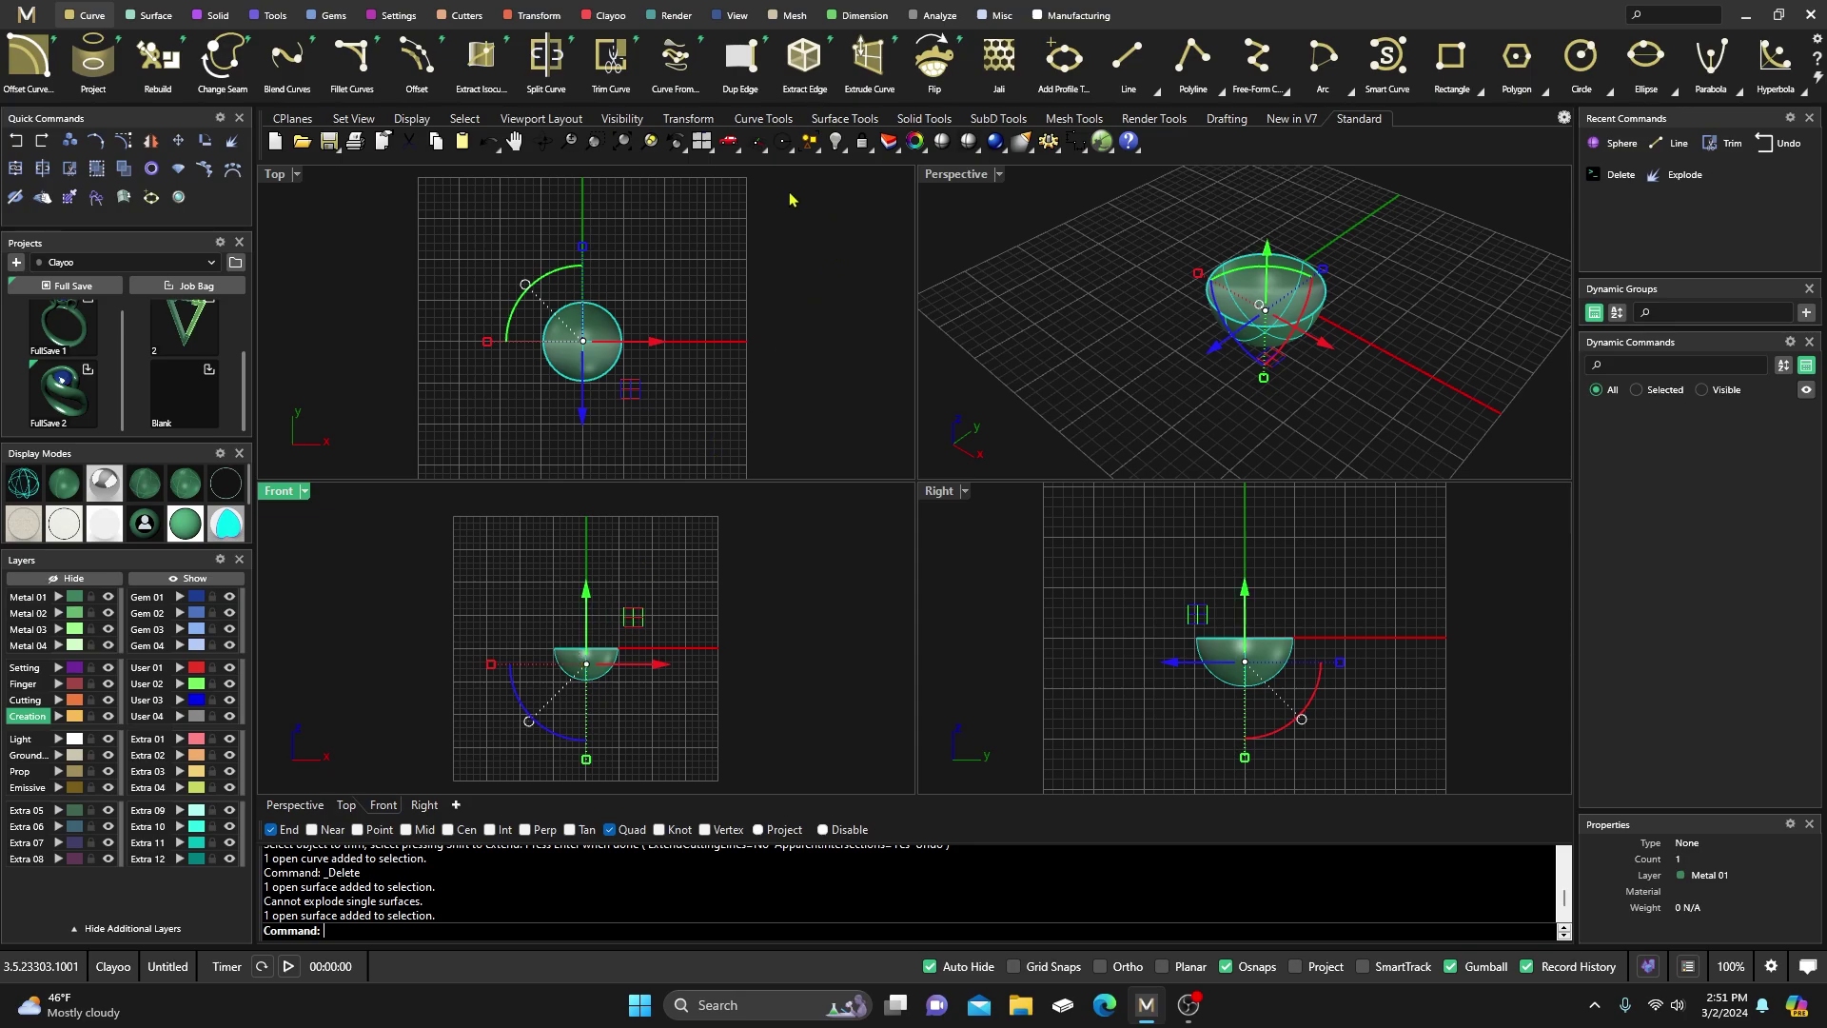
{"action": "left_click", "coordinate": [549, 18]}
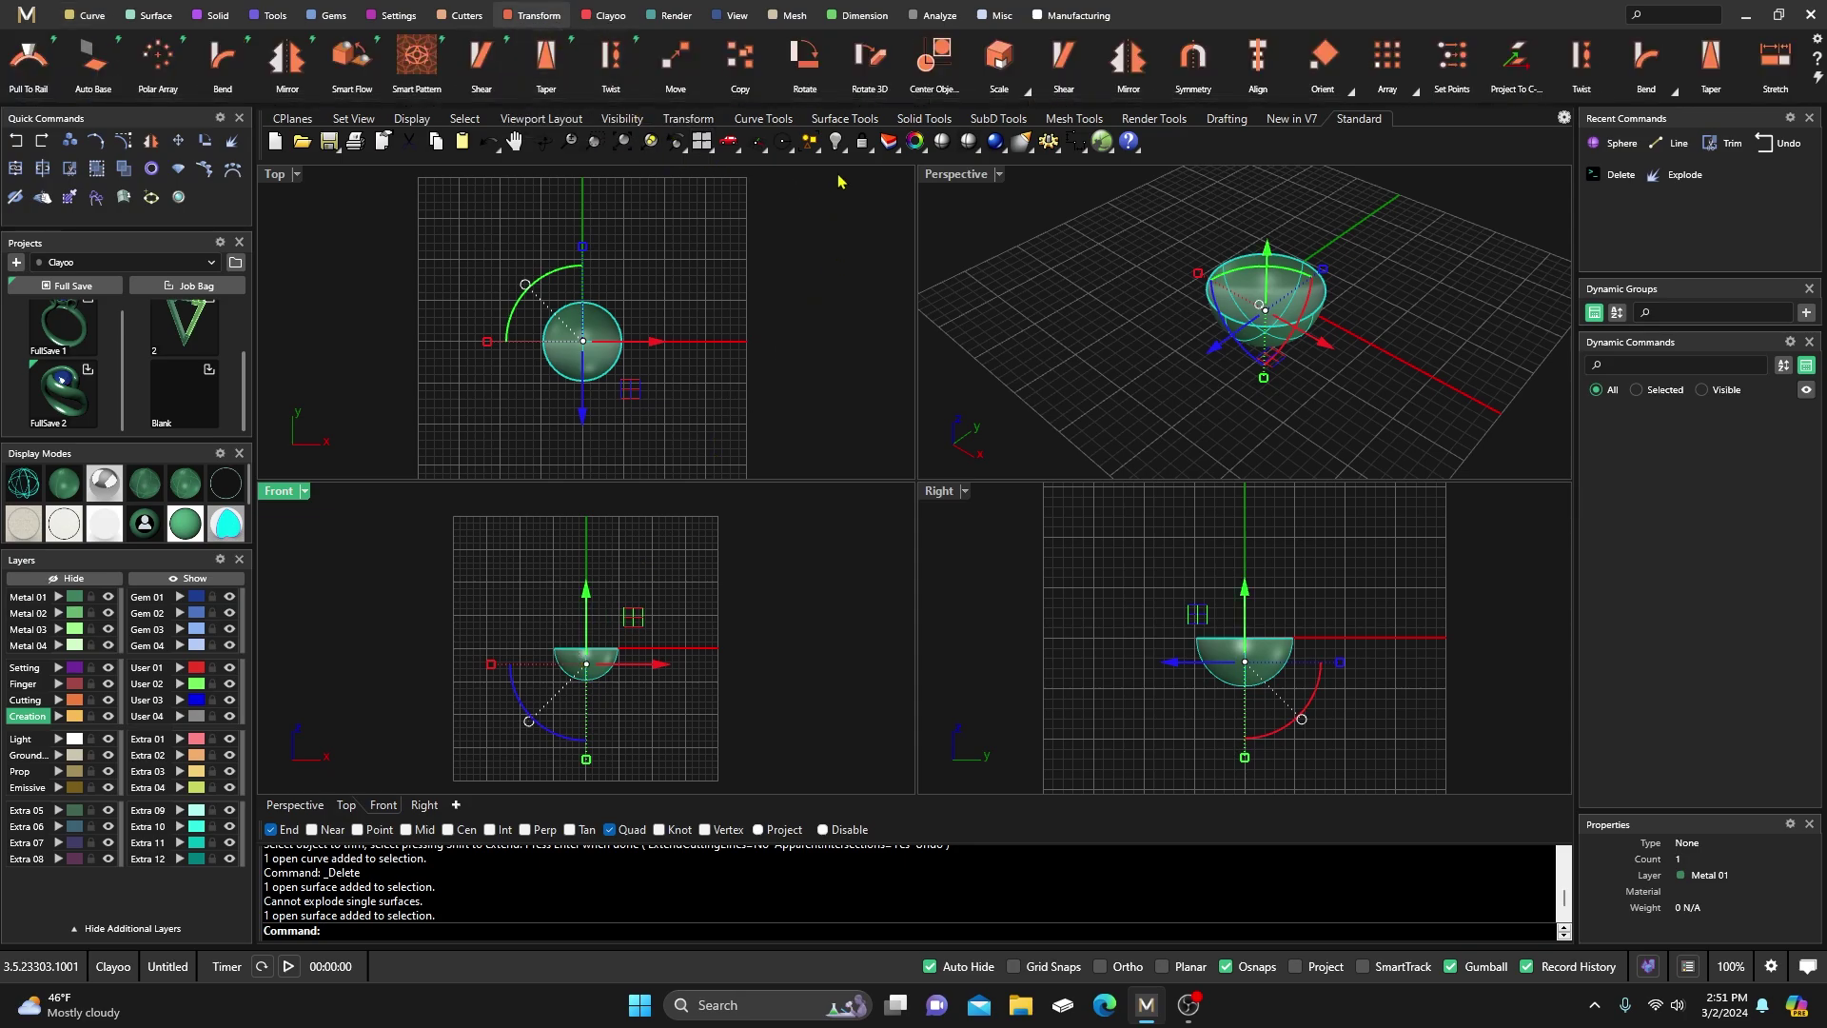
{"action": "left_click", "coordinate": [103, 84]}
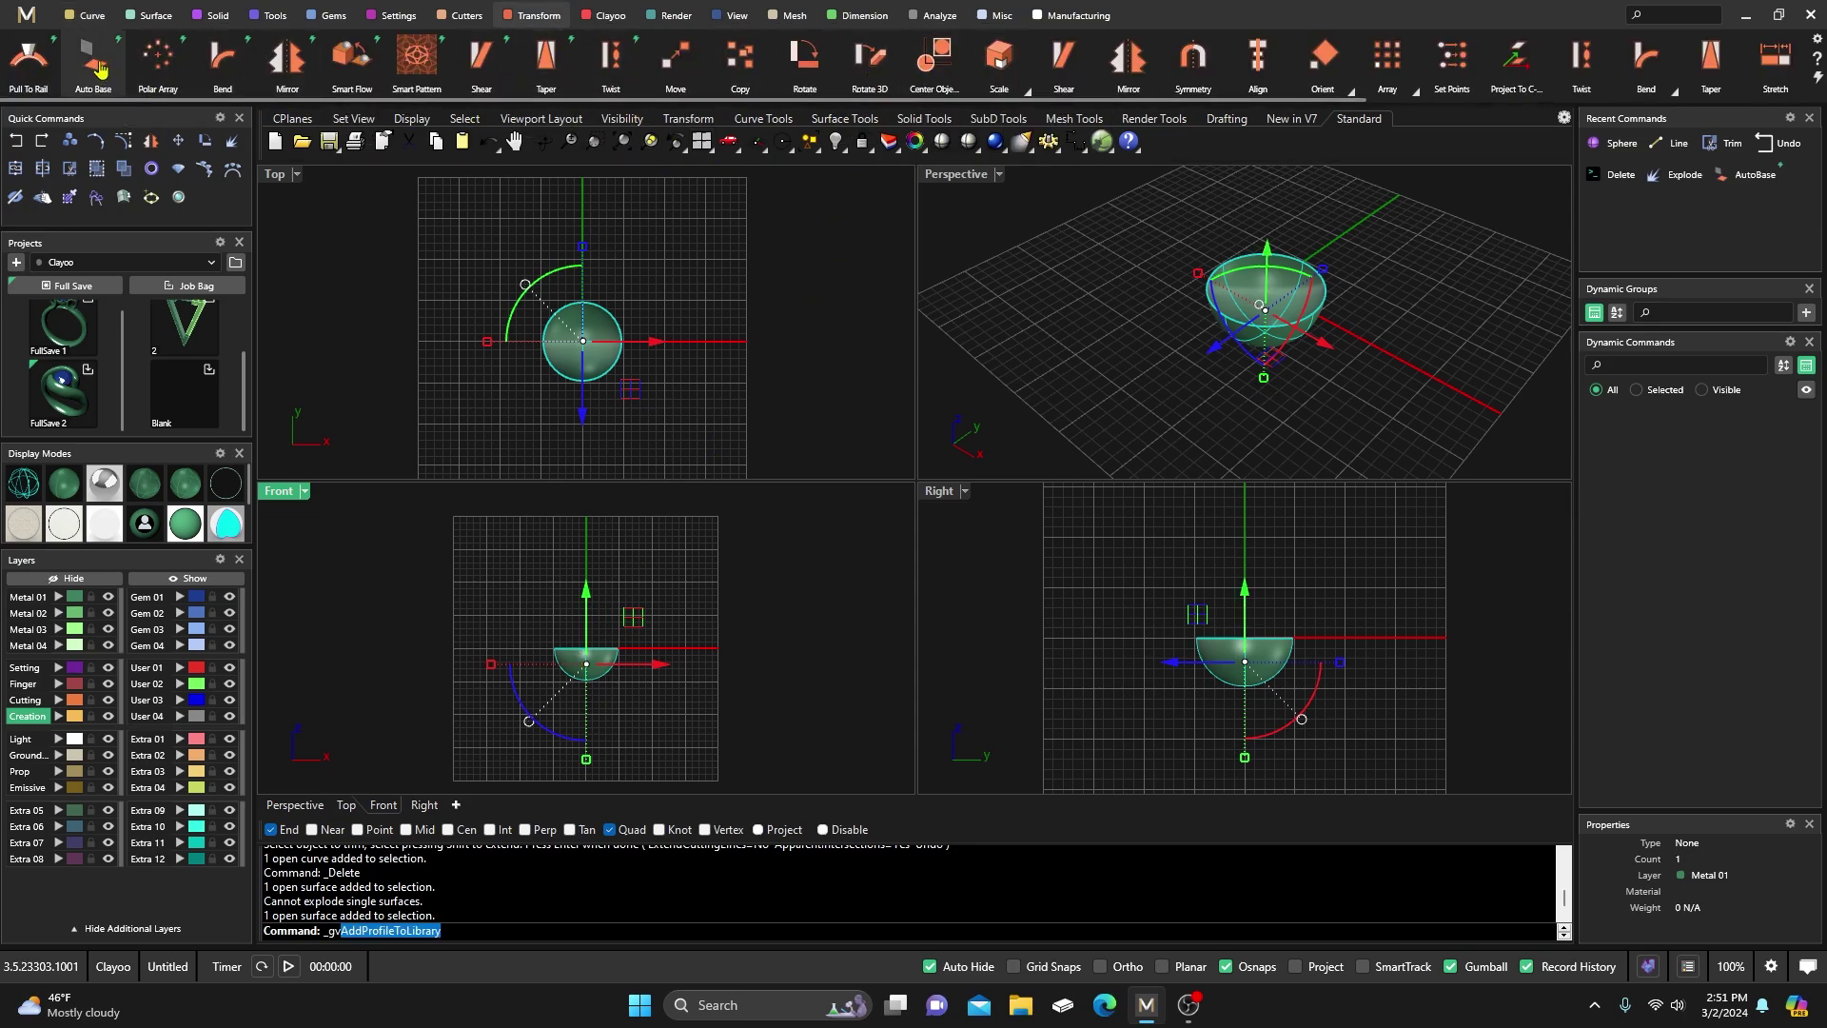
{"action": "scroll", "coordinate": [388, 382], "scroll_direction": "down", "scroll_amount": 2}
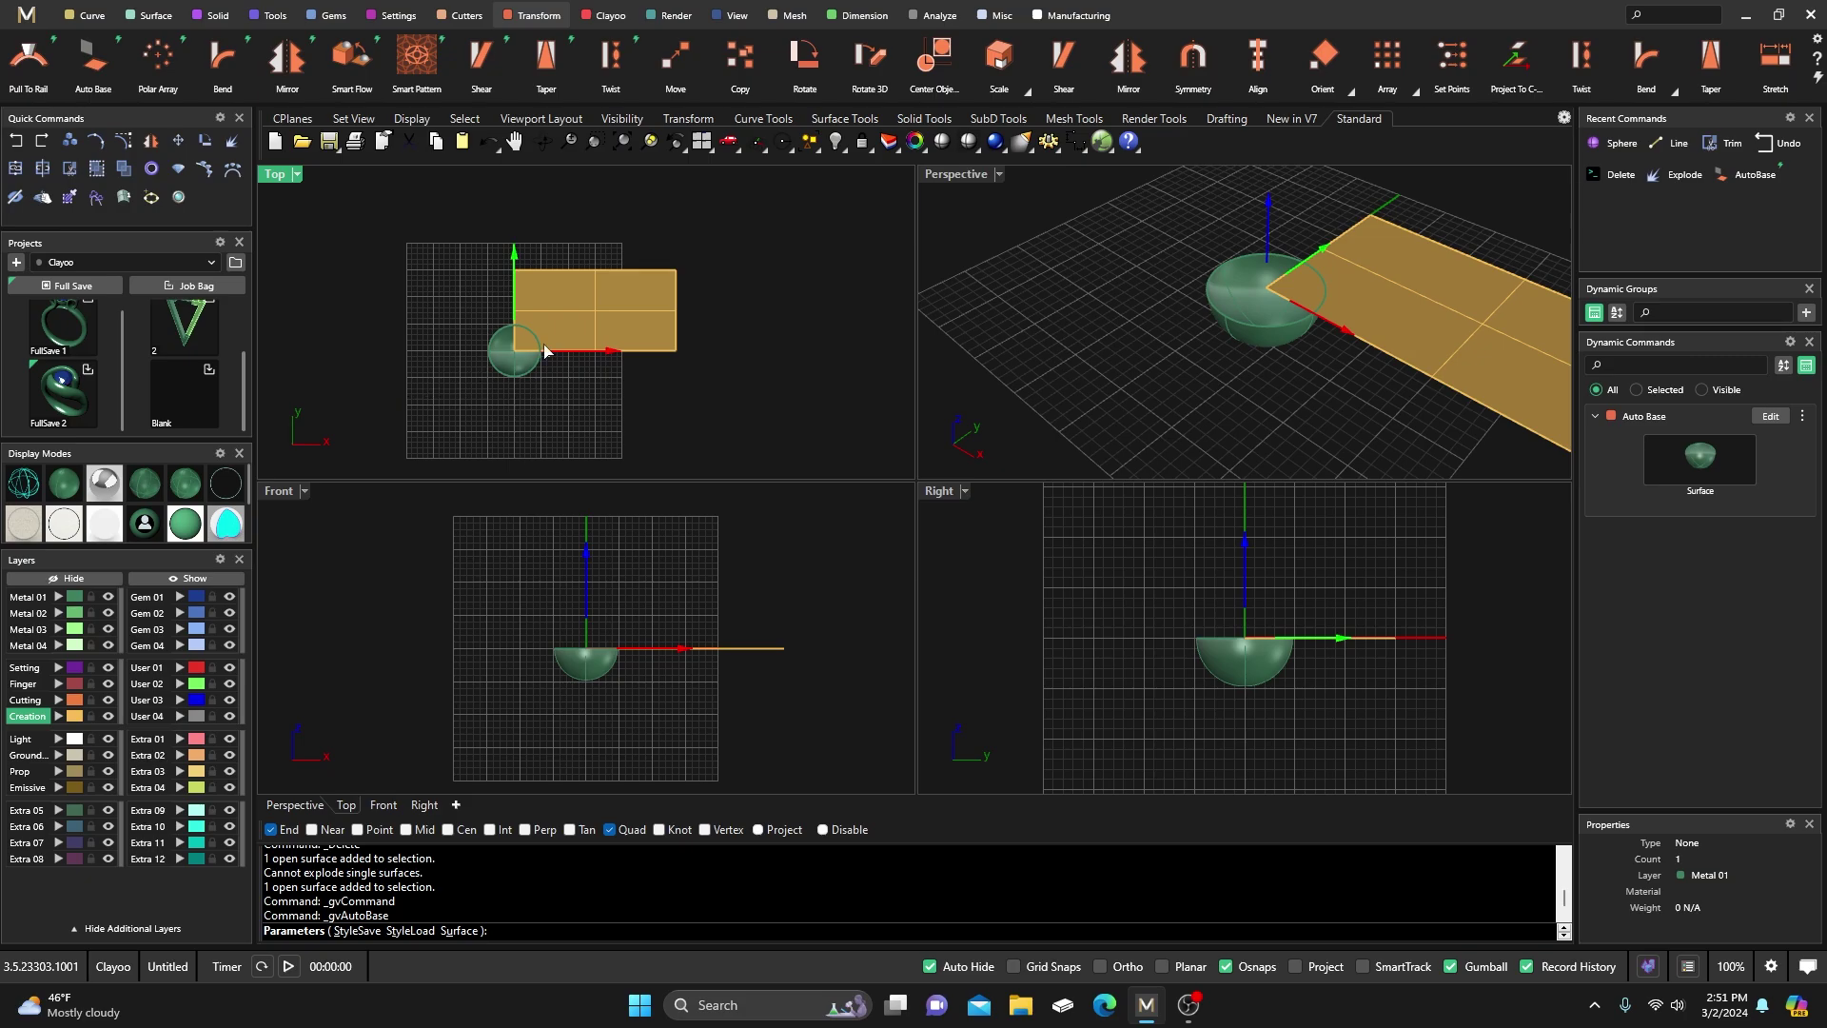
{"action": "scroll", "coordinate": [575, 329], "scroll_direction": "up", "scroll_amount": 2}
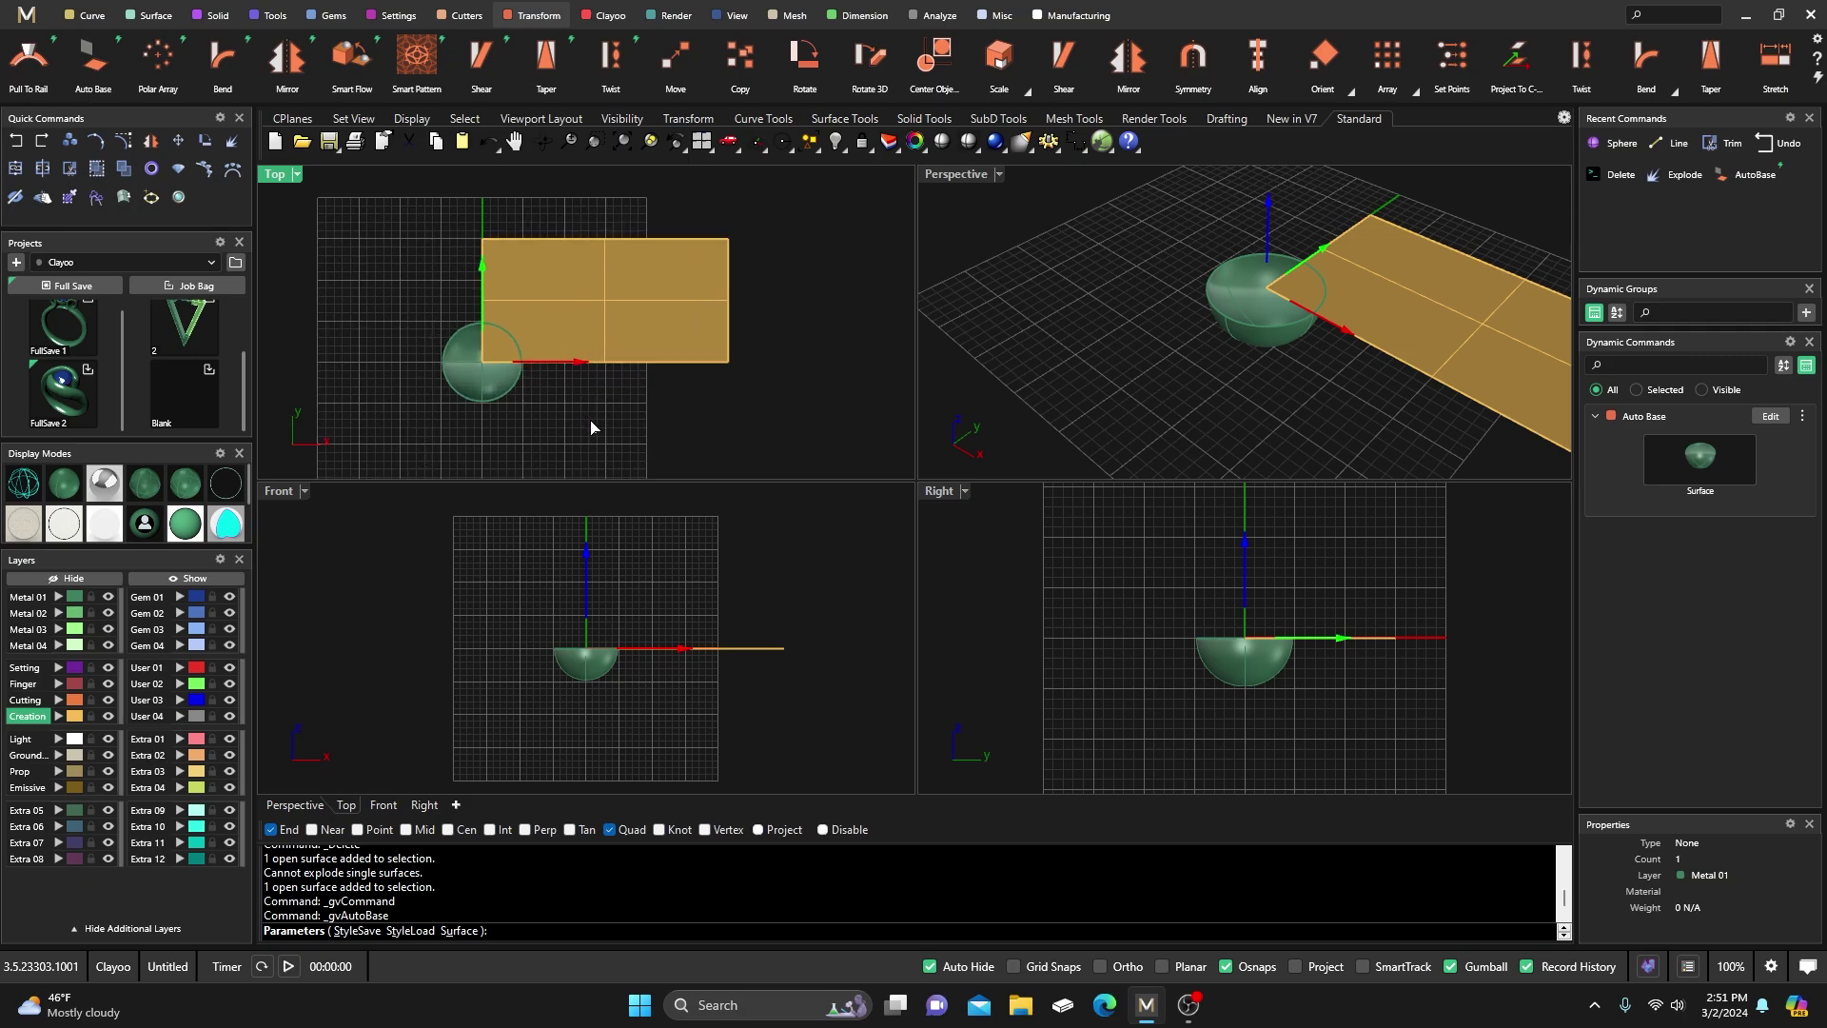
{"action": "key", "text": "Return"}
Centre the rectangular base surface on the world origin with Center Objects, using all three axes and the BoundingBox method
{"action": "left_click", "coordinate": [597, 338]}
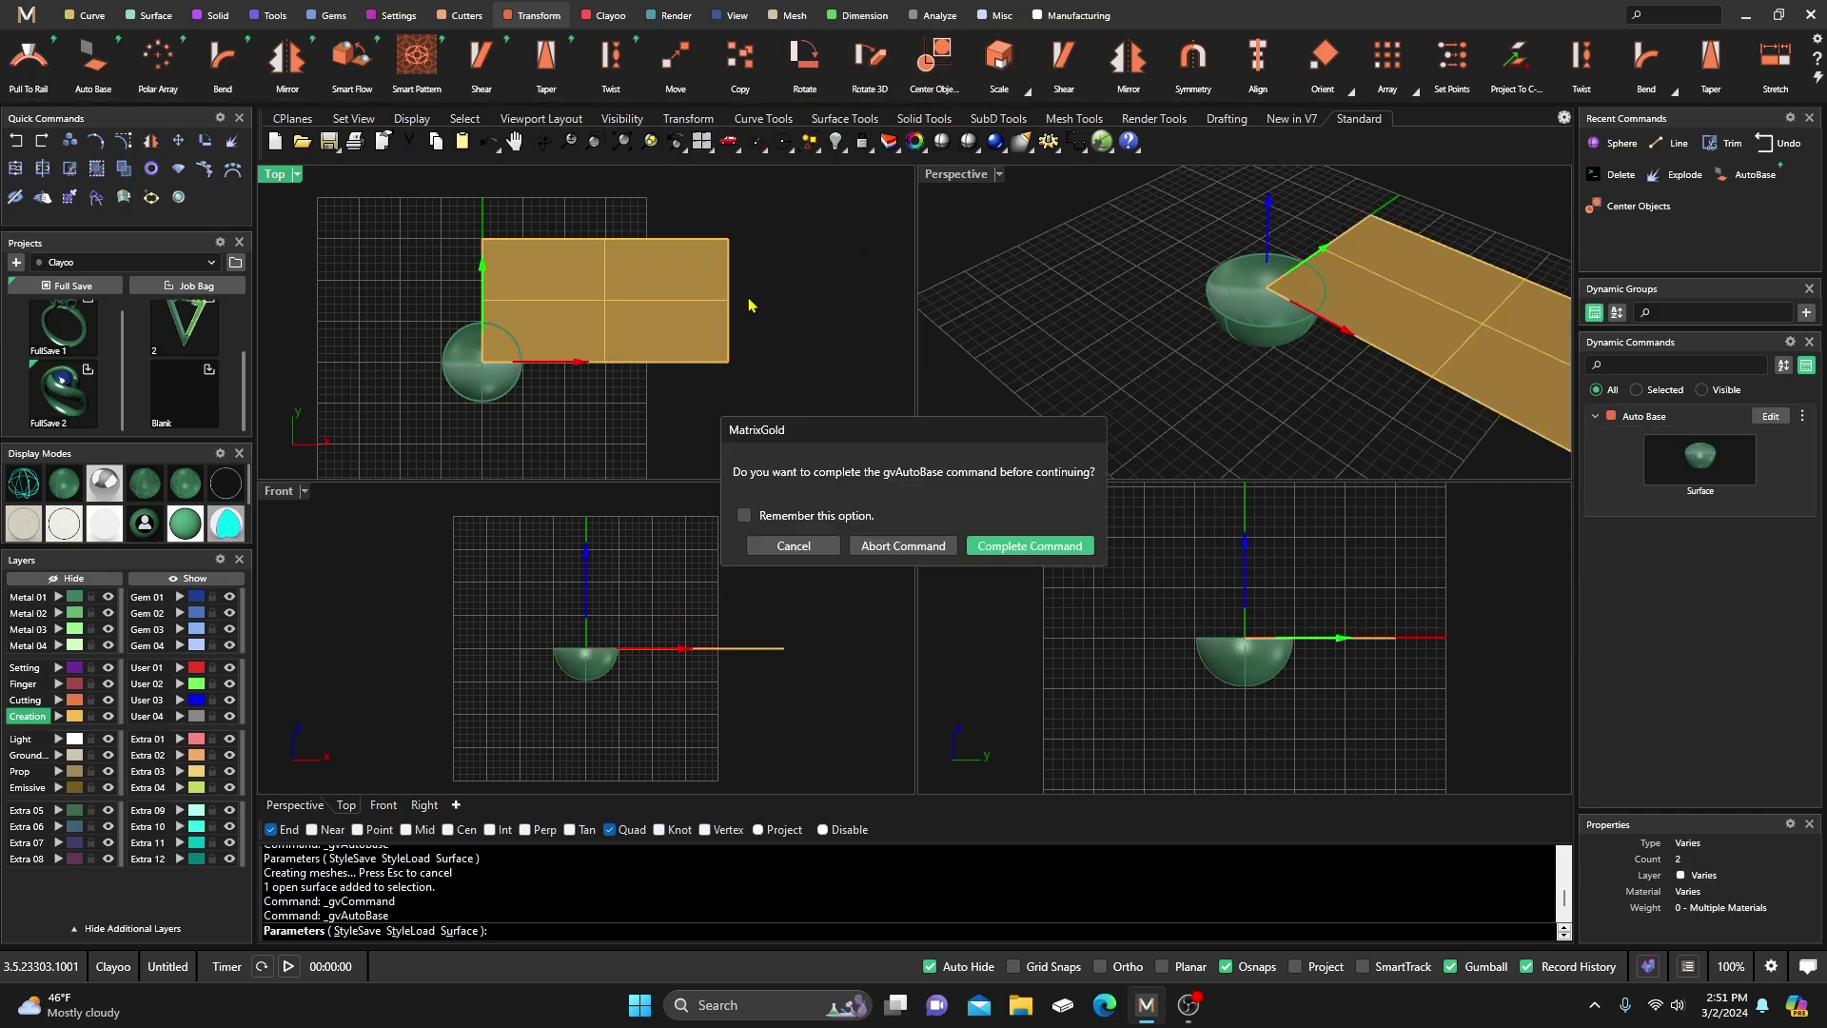
{"action": "left_click", "coordinate": [882, 549]}
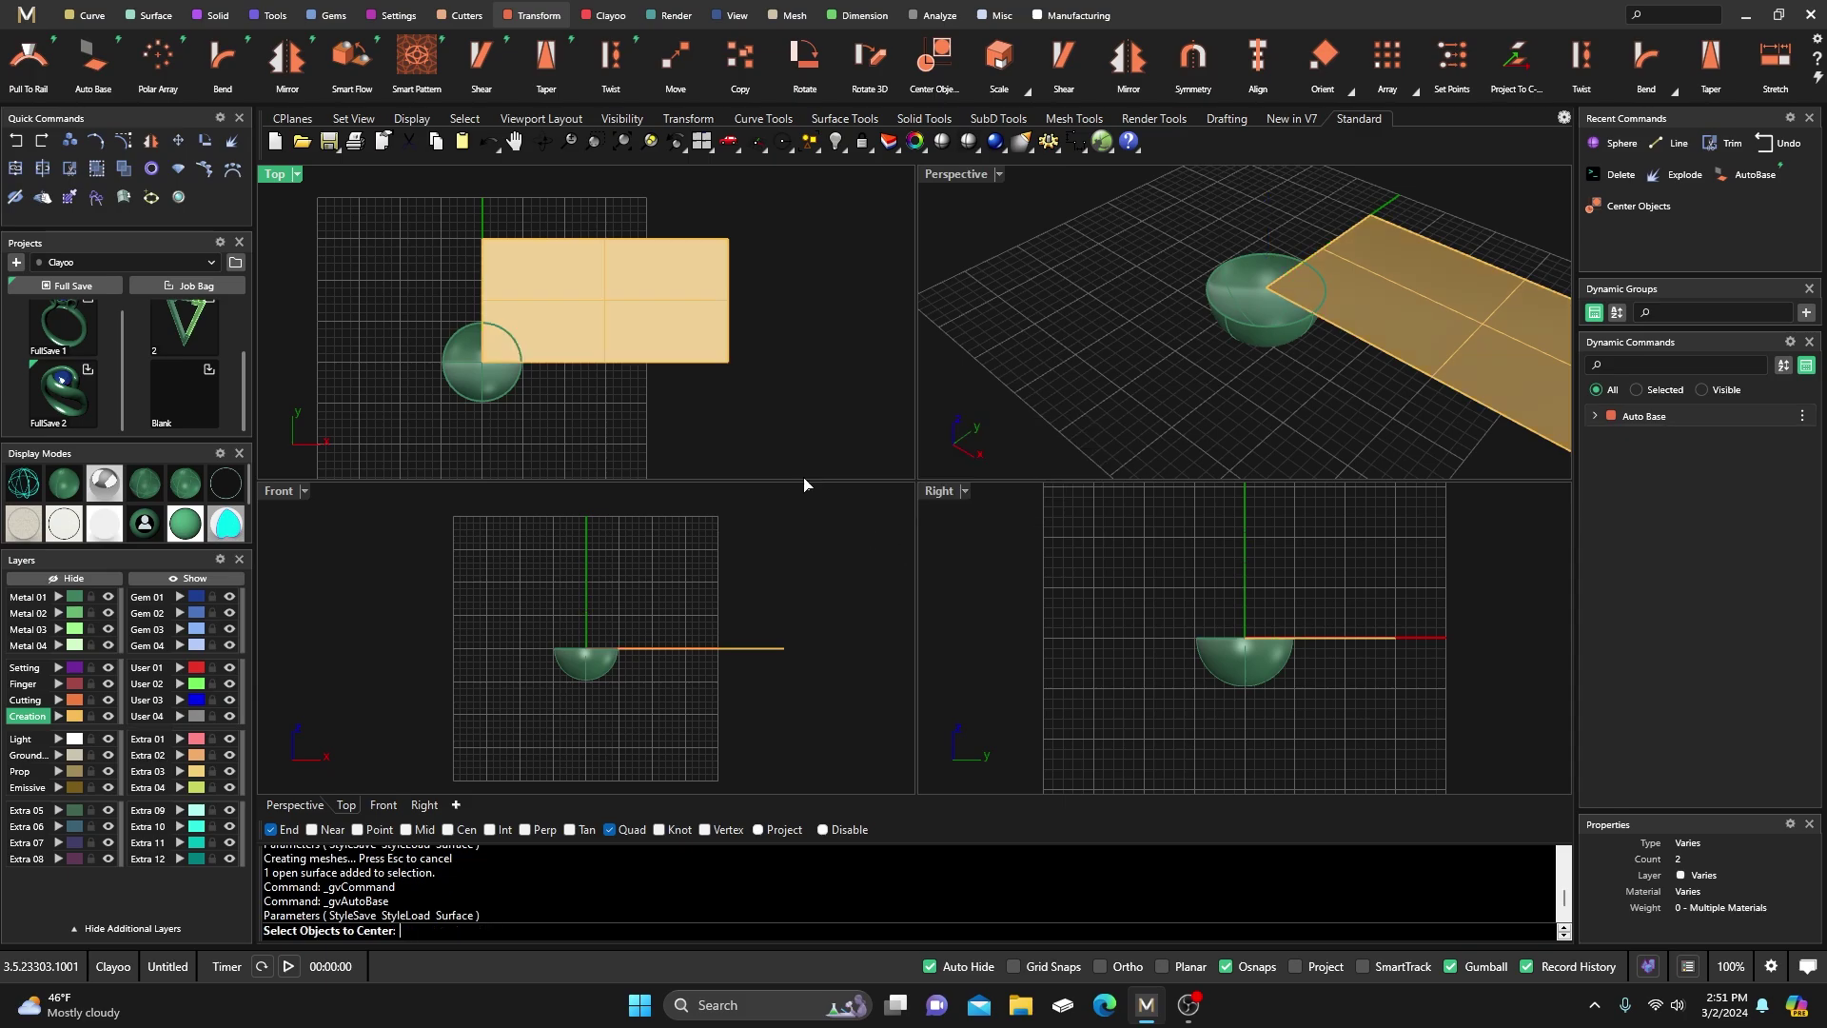
{"action": "left_click", "coordinate": [645, 290]}
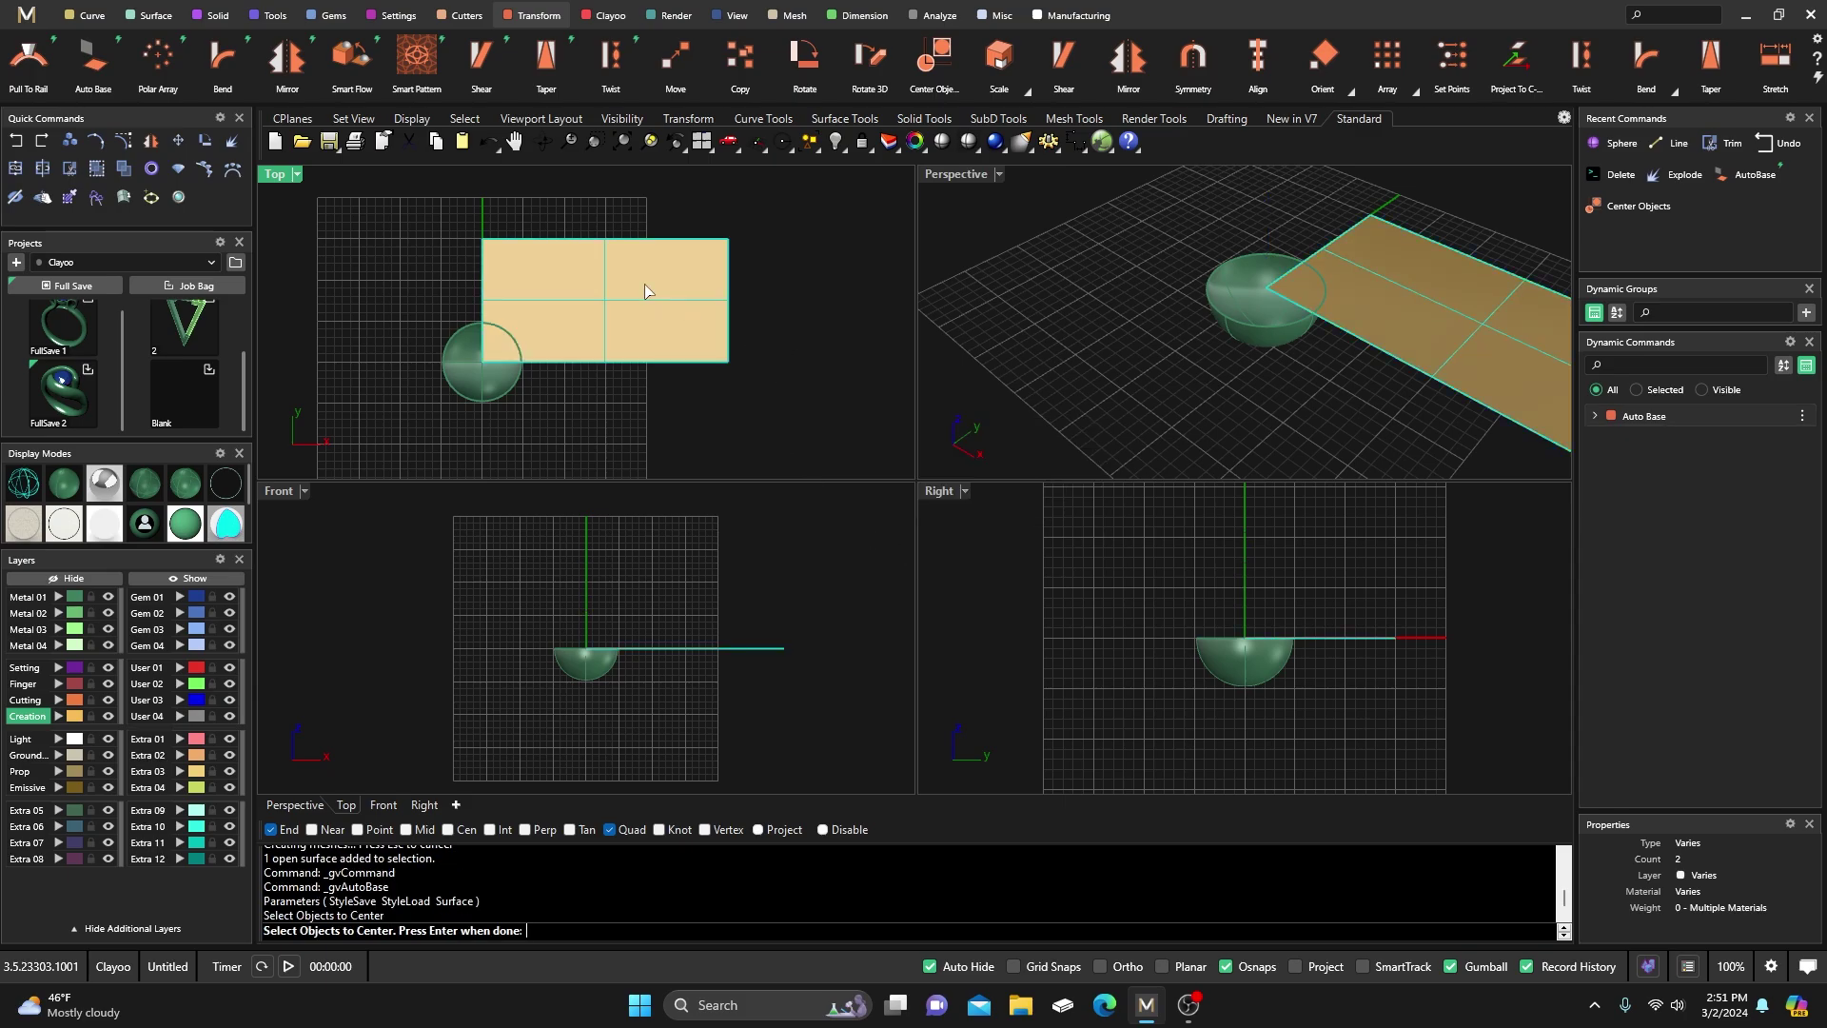
{"action": "key", "text": "Return"}
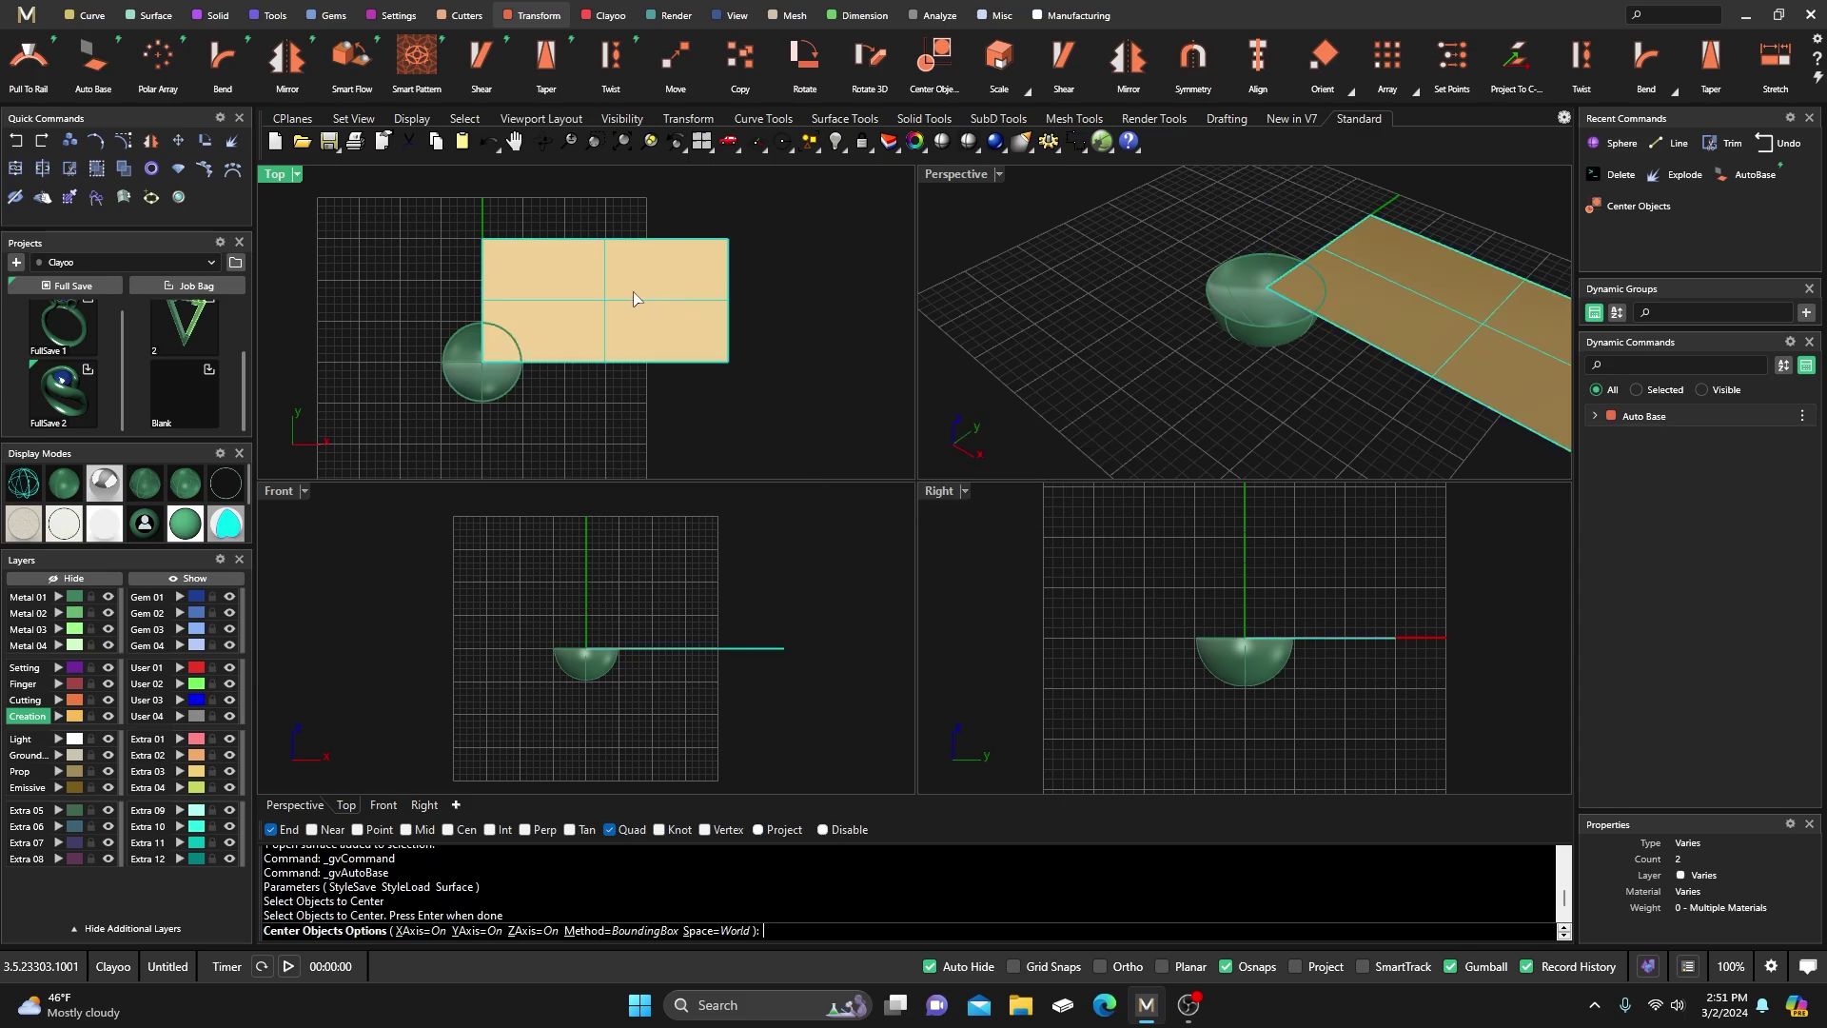
{"action": "key", "text": "Return"}
Move the rectangular base surface about 14.6 mm along the positive Y axis, clear of the half-sphere
{"action": "left_click", "coordinate": [524, 320]}
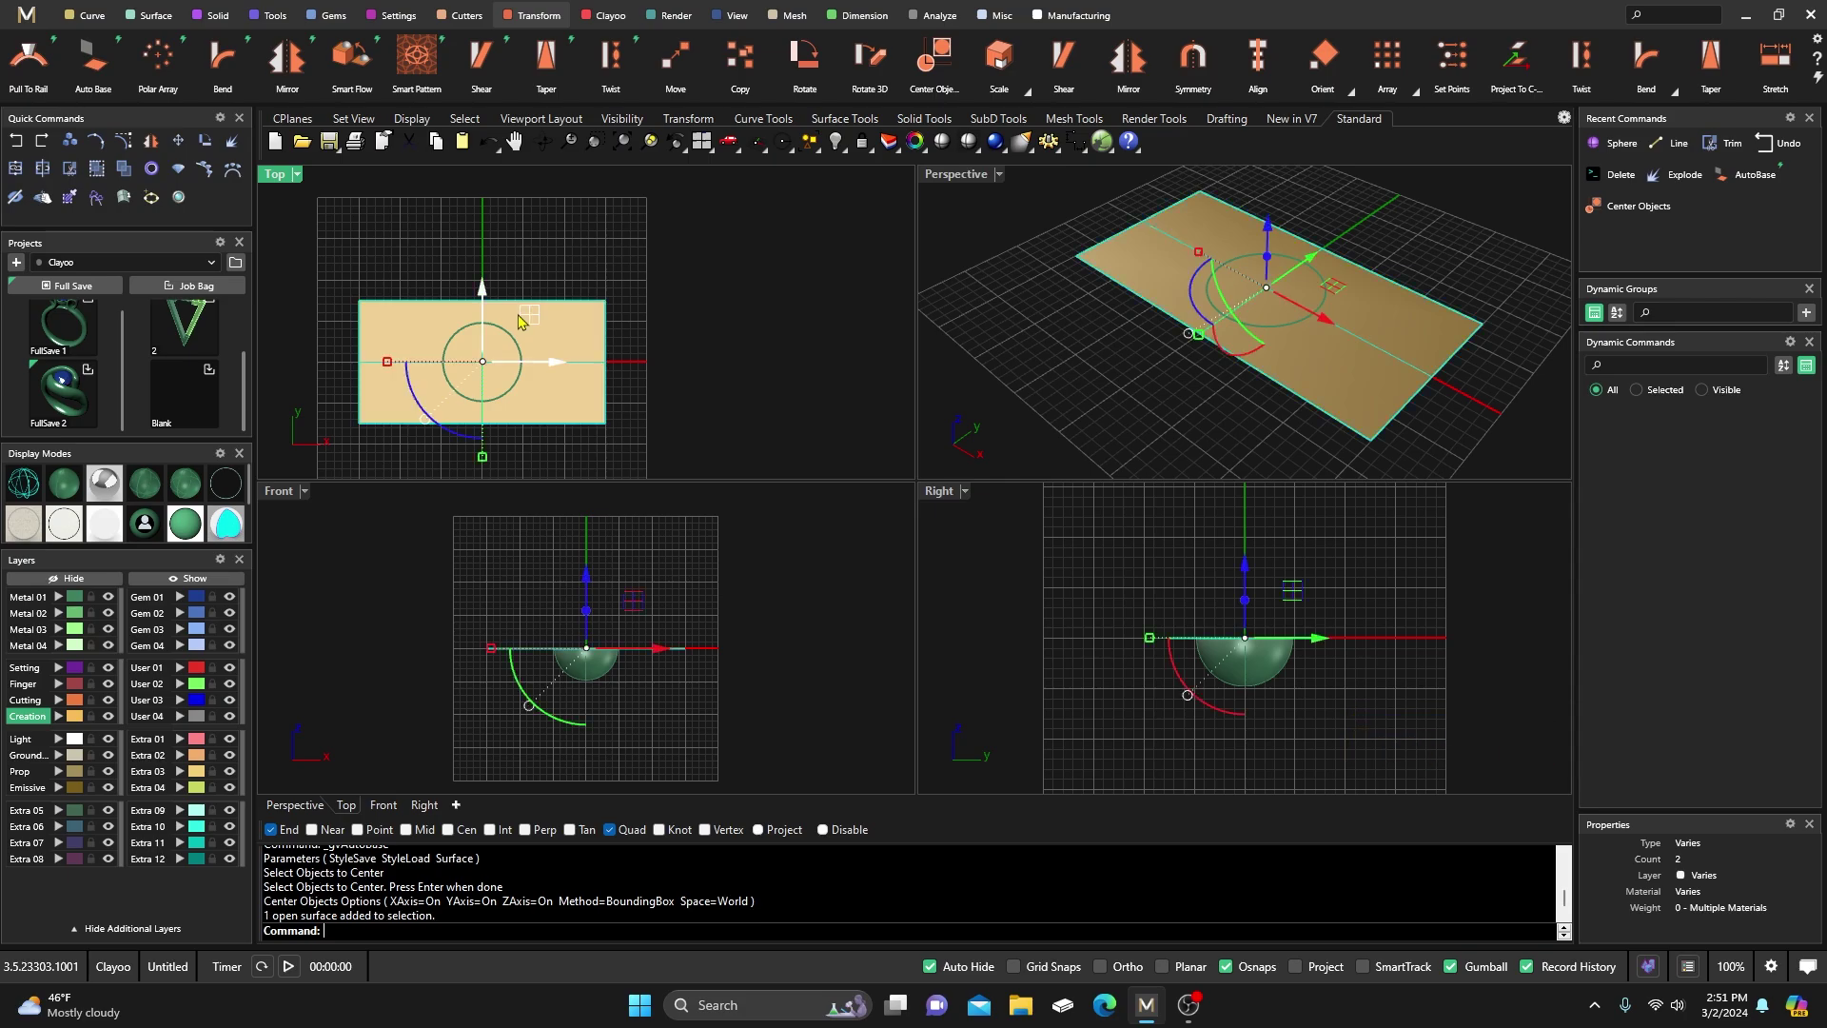
{"action": "left_click_drag", "start_coordinate": [480, 293], "coordinate": [481, 173]}
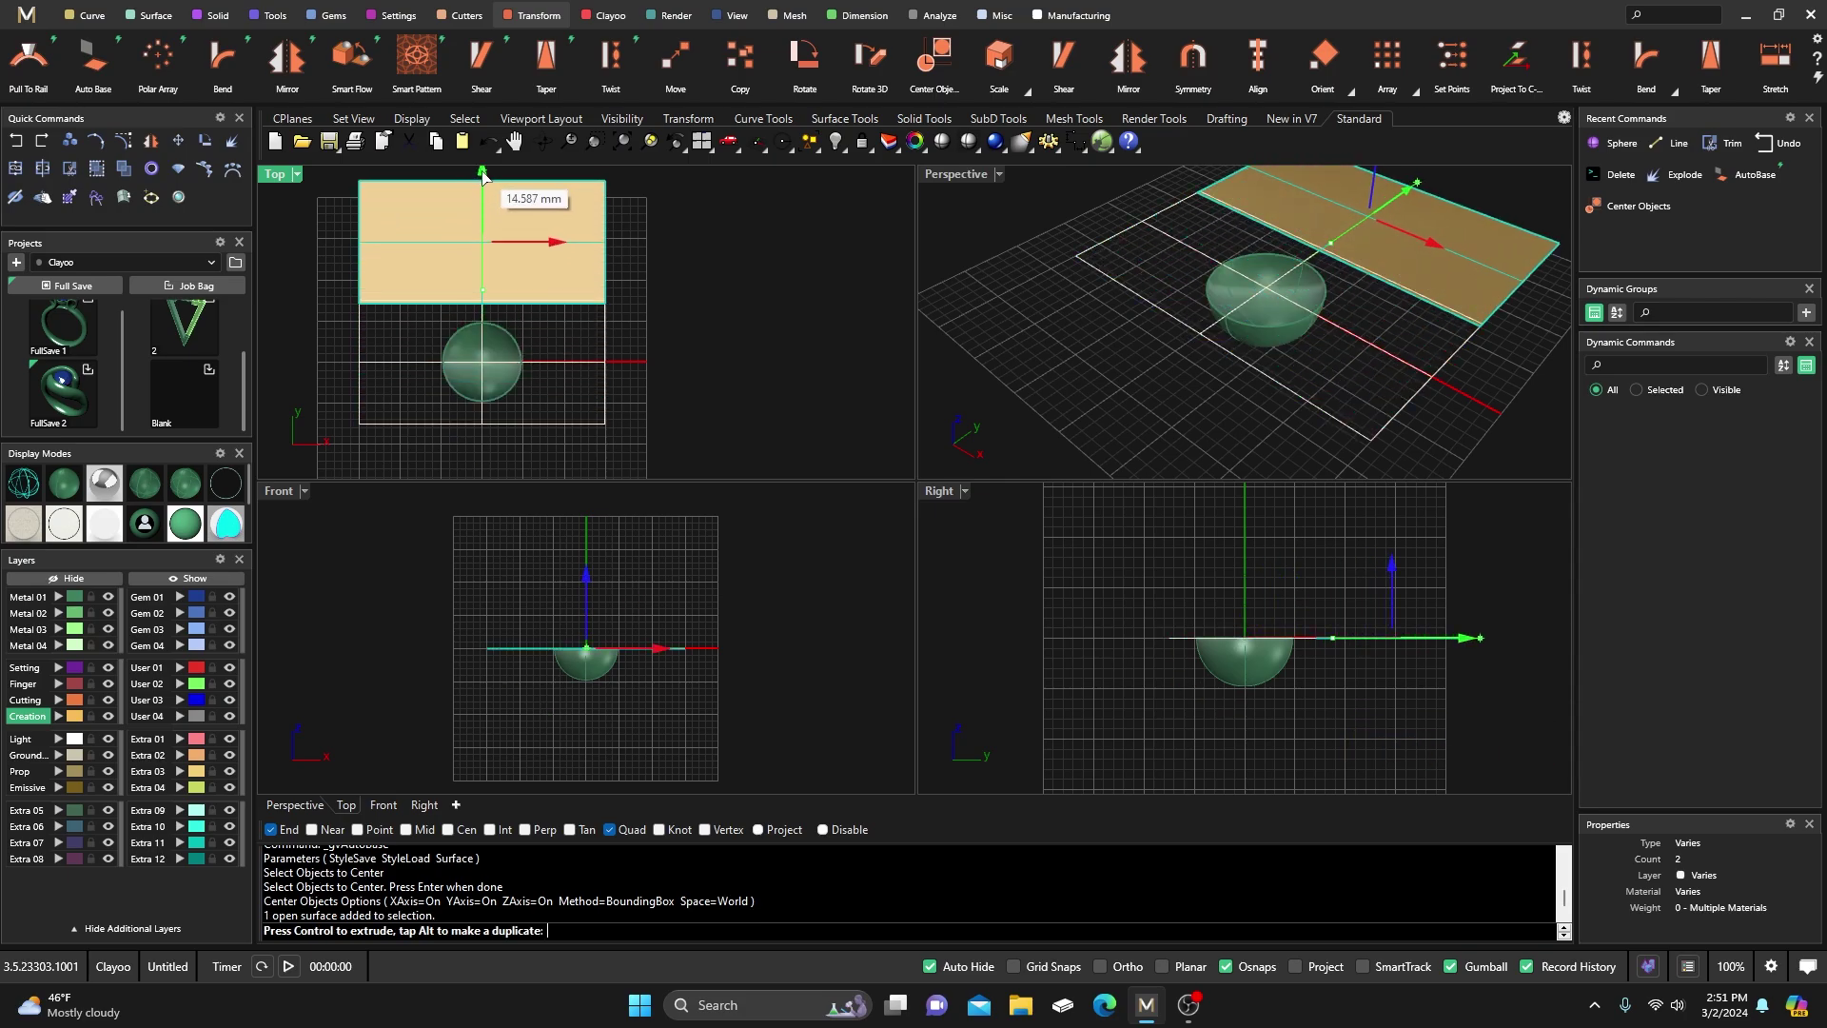
{"action": "left_click", "coordinate": [644, 296]}
Assign the rectangular base surface to the Ground Plane layer and deselect it
{"action": "left_click", "coordinate": [476, 302]}
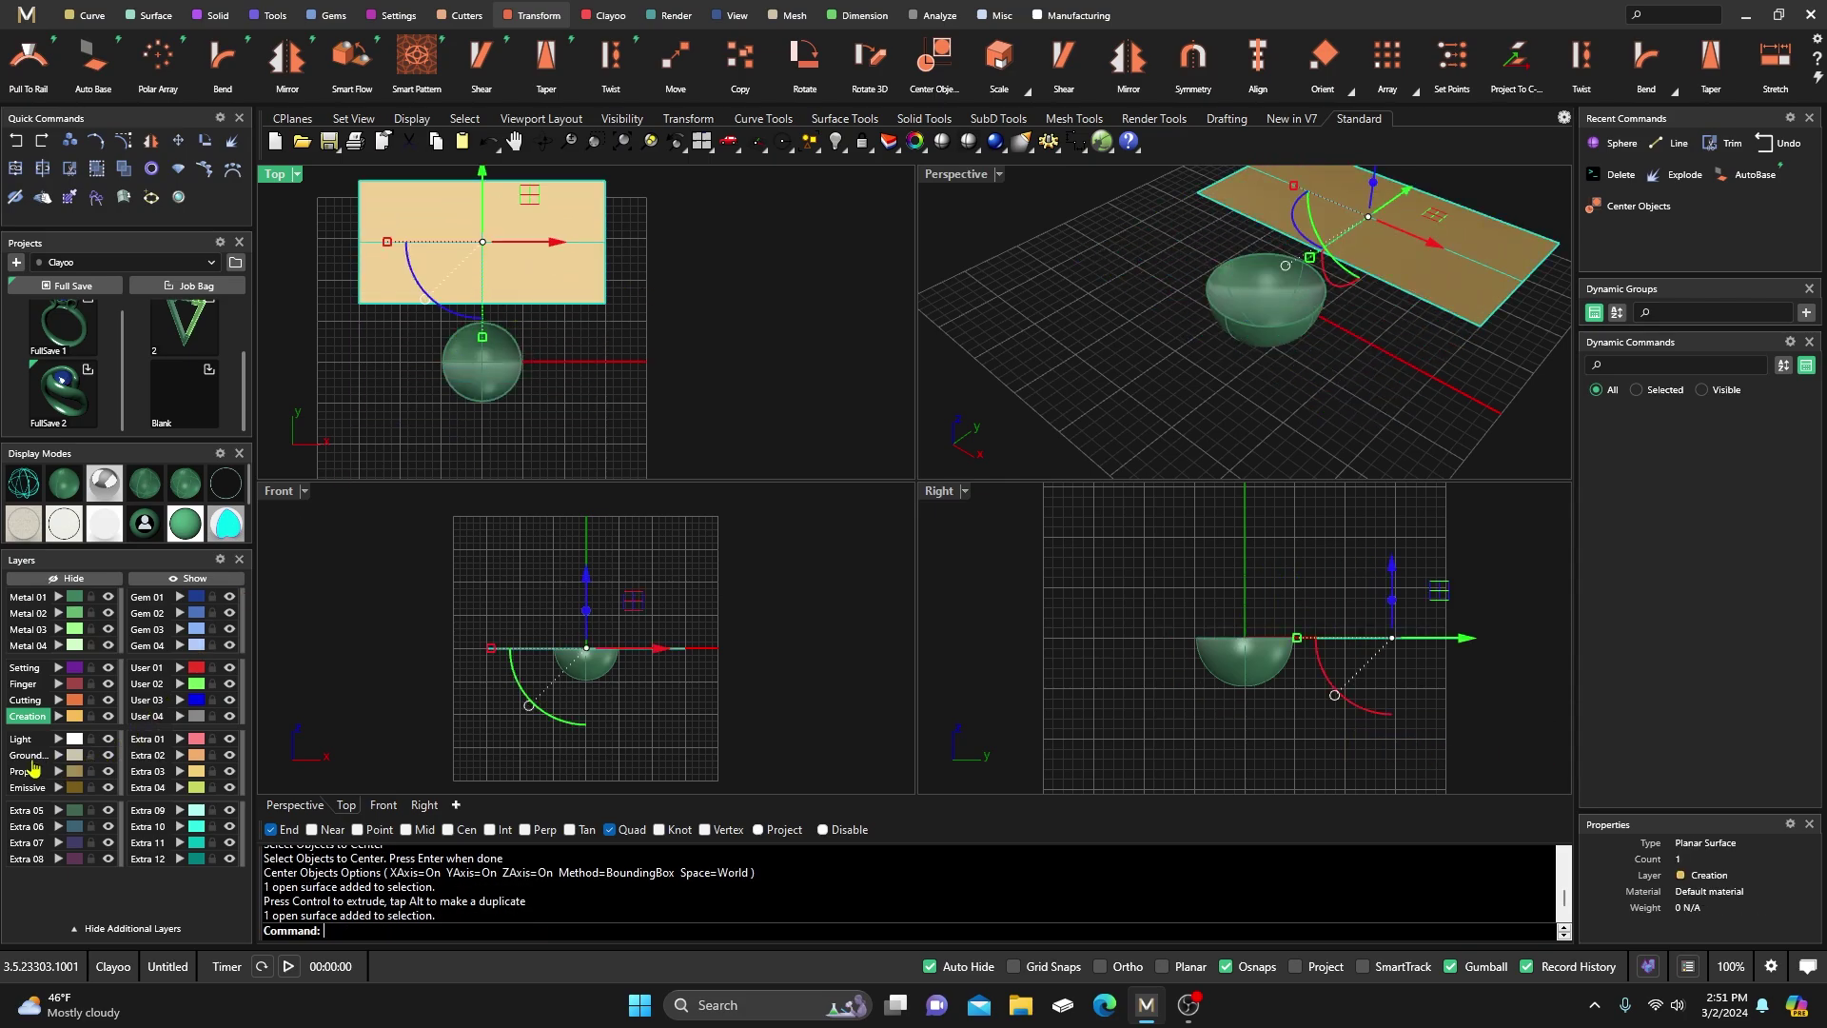
{"action": "left_click", "coordinate": [29, 758]}
{"action": "left_click", "coordinate": [59, 755]}
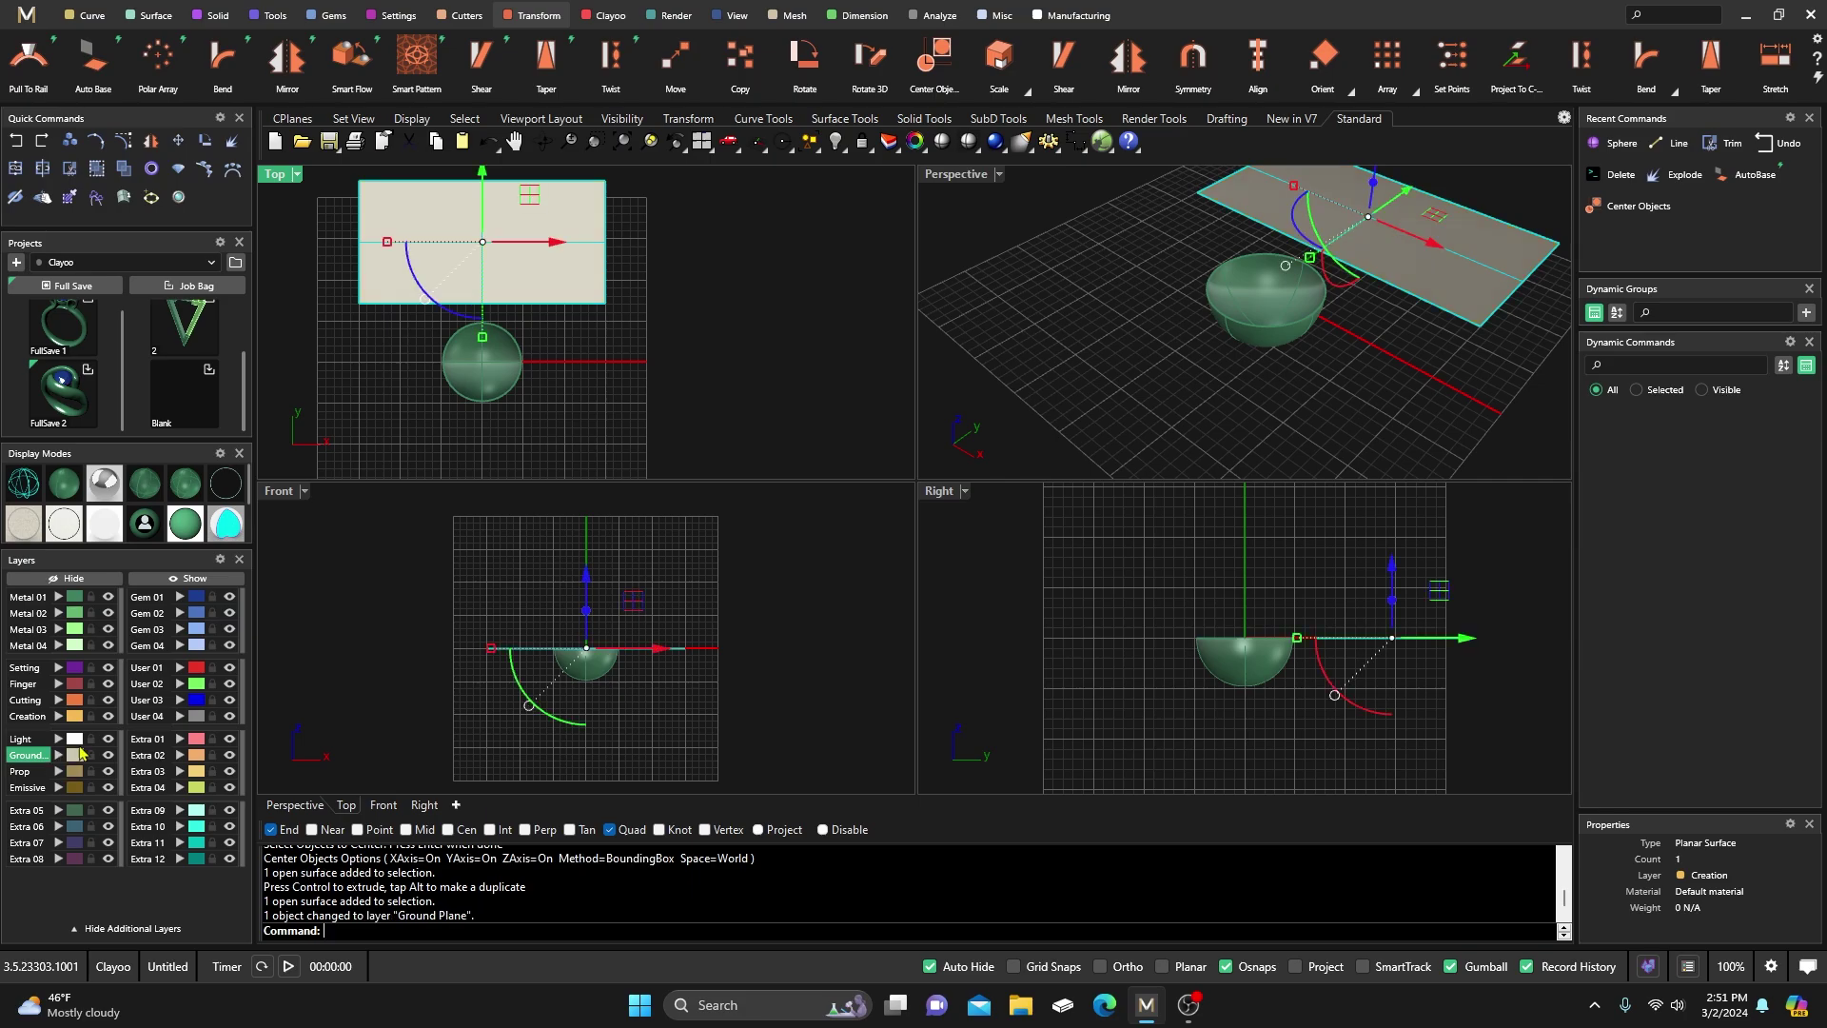
{"action": "left_click", "coordinate": [685, 367]}
{"action": "scroll", "coordinate": [683, 390], "scroll_direction": "down", "scroll_amount": 4}
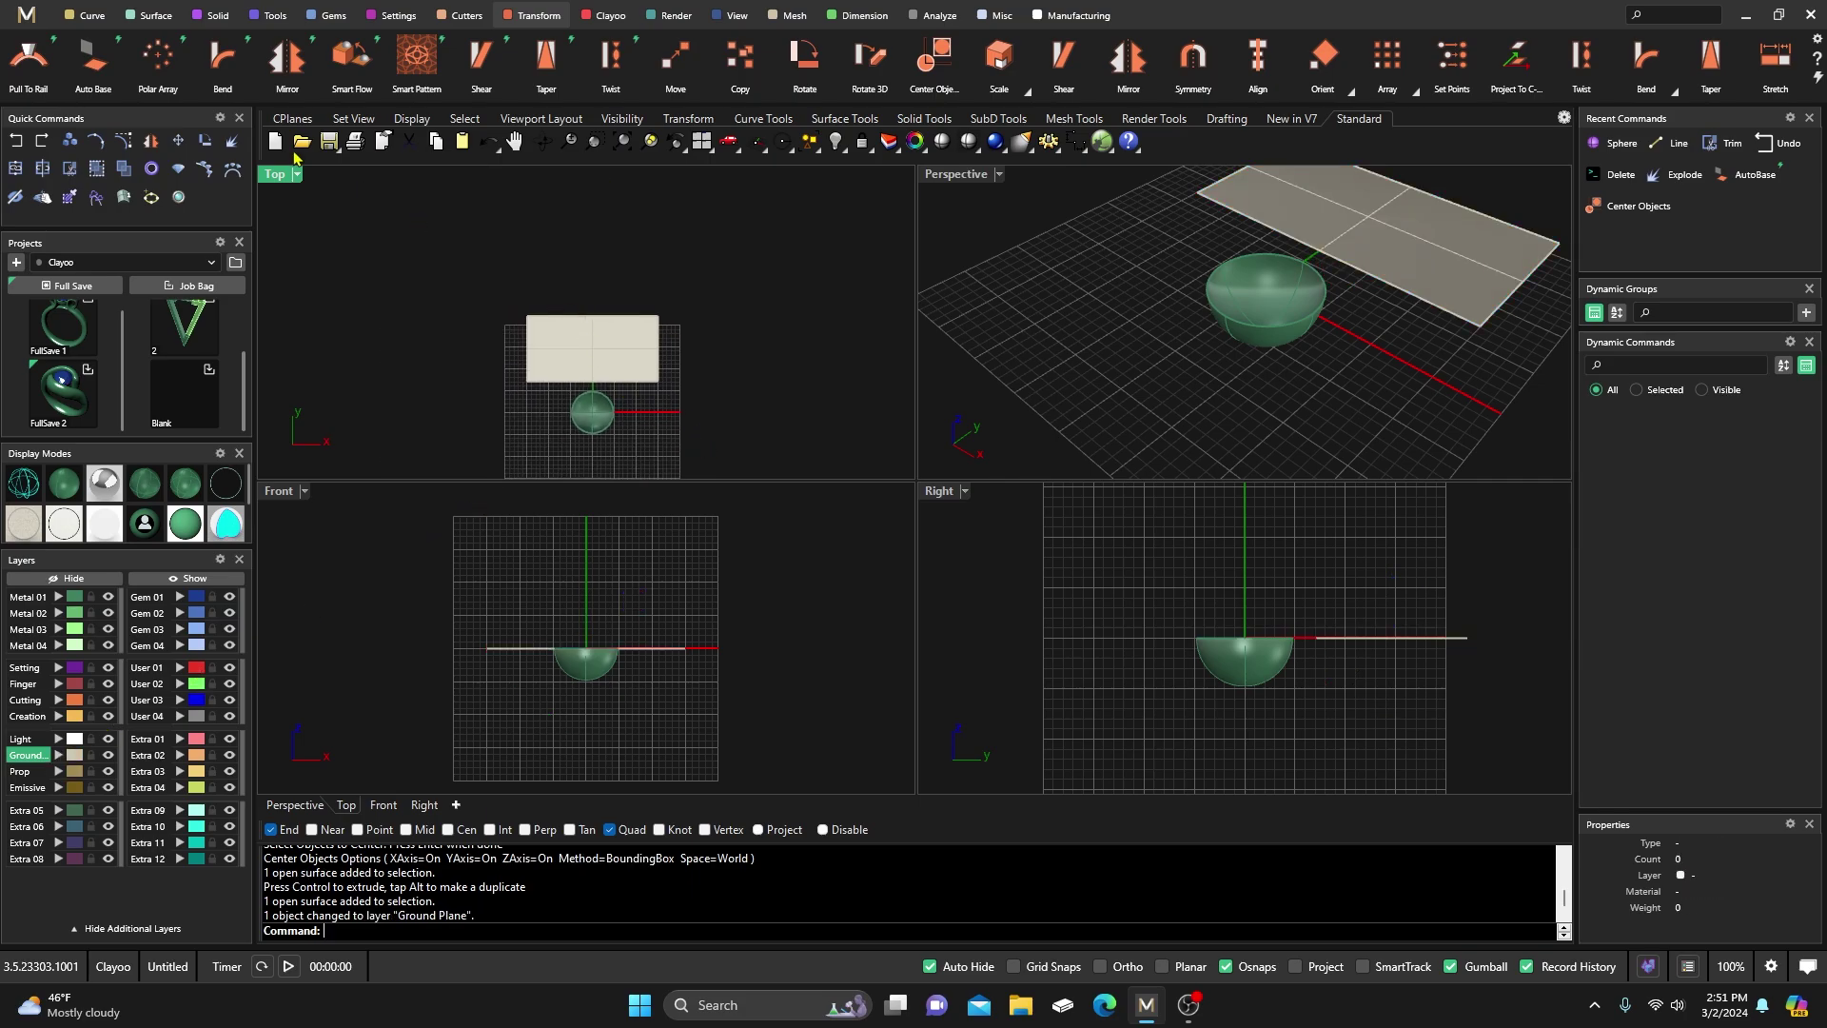
Draw two crossing diagonal lines between opposite corners of the rectangular base surface, on the Creation layer
{"action": "left_click", "coordinate": [92, 15]}
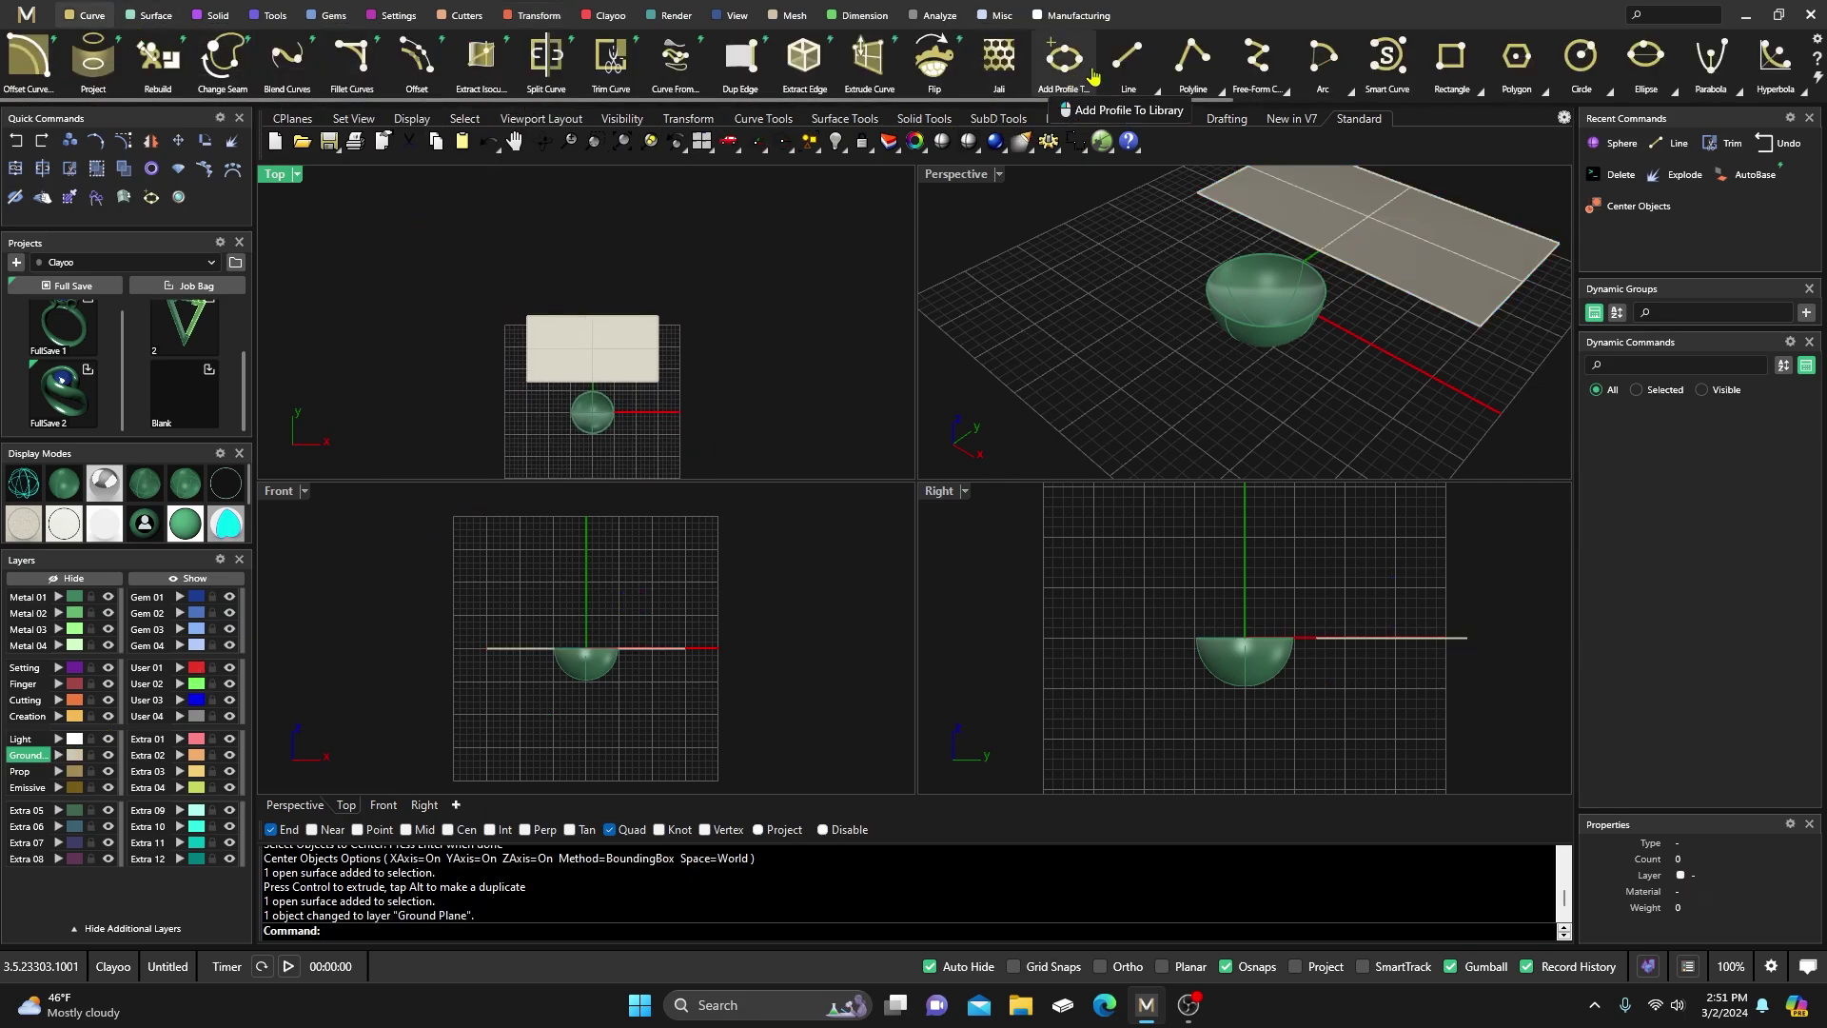
{"action": "left_click", "coordinate": [1126, 57]}
{"action": "left_click", "coordinate": [528, 316]}
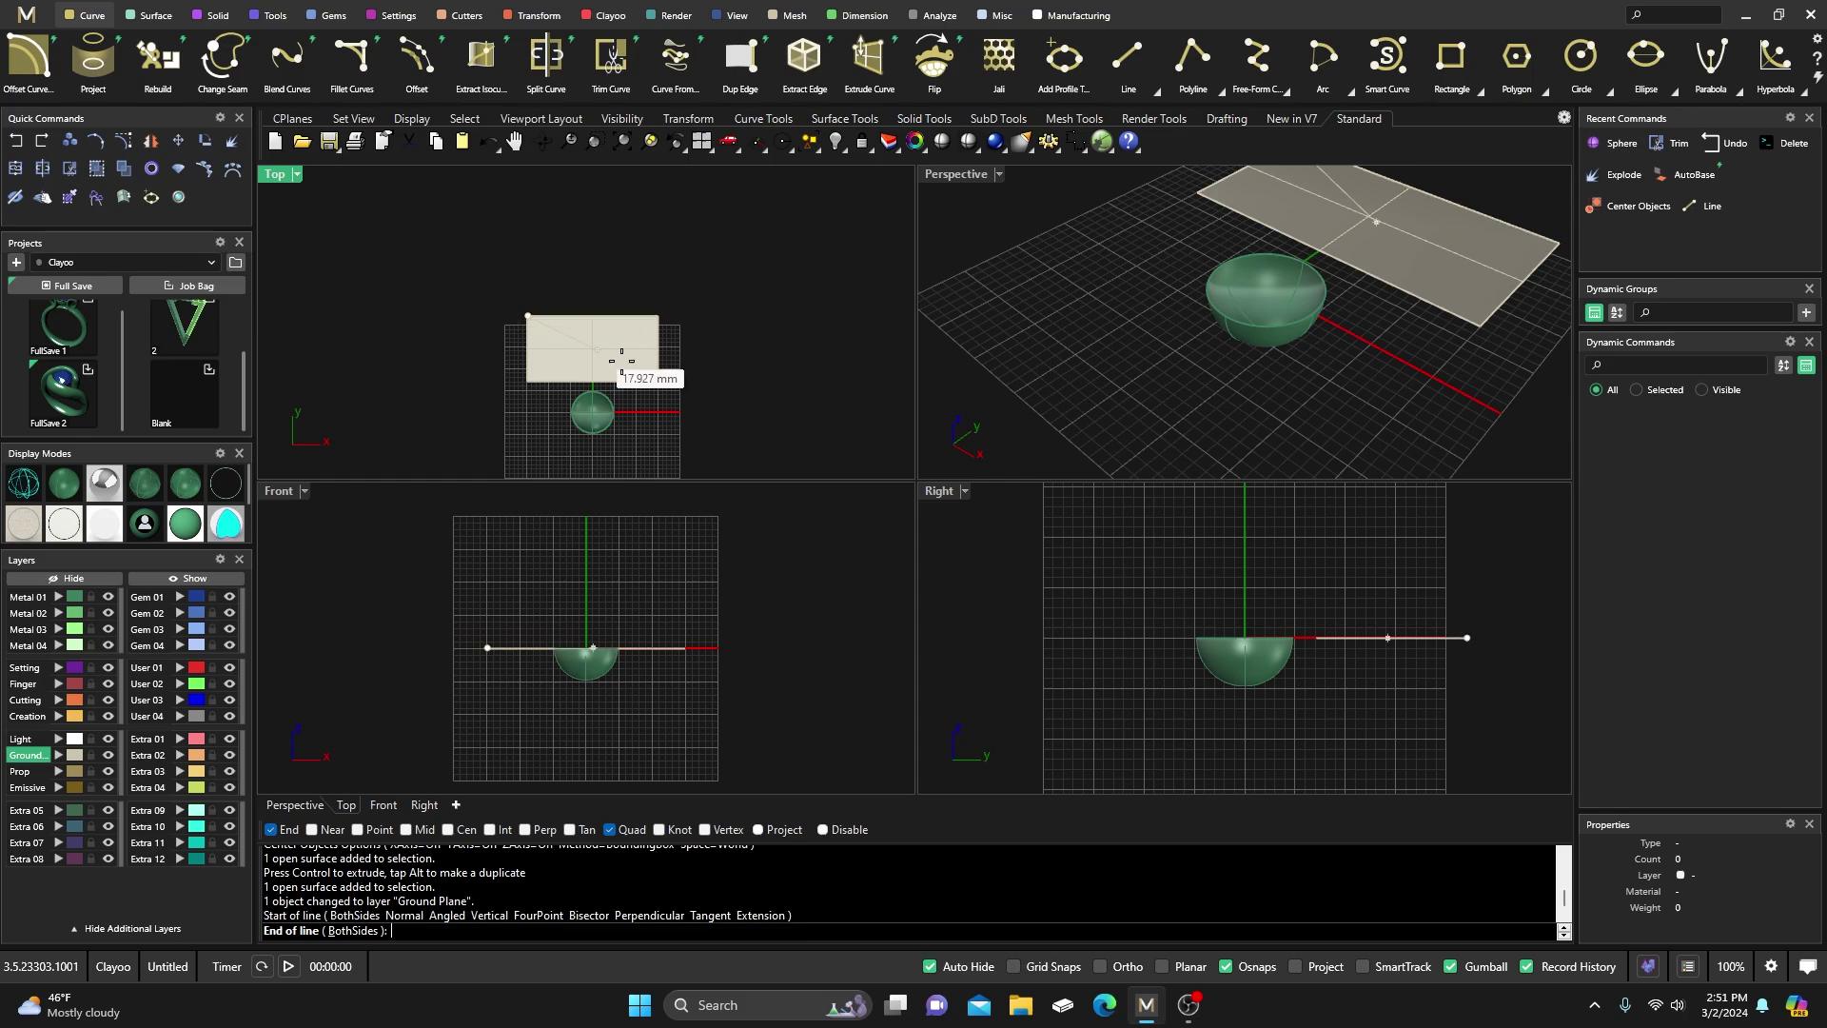
{"action": "left_click", "coordinate": [30, 720]}
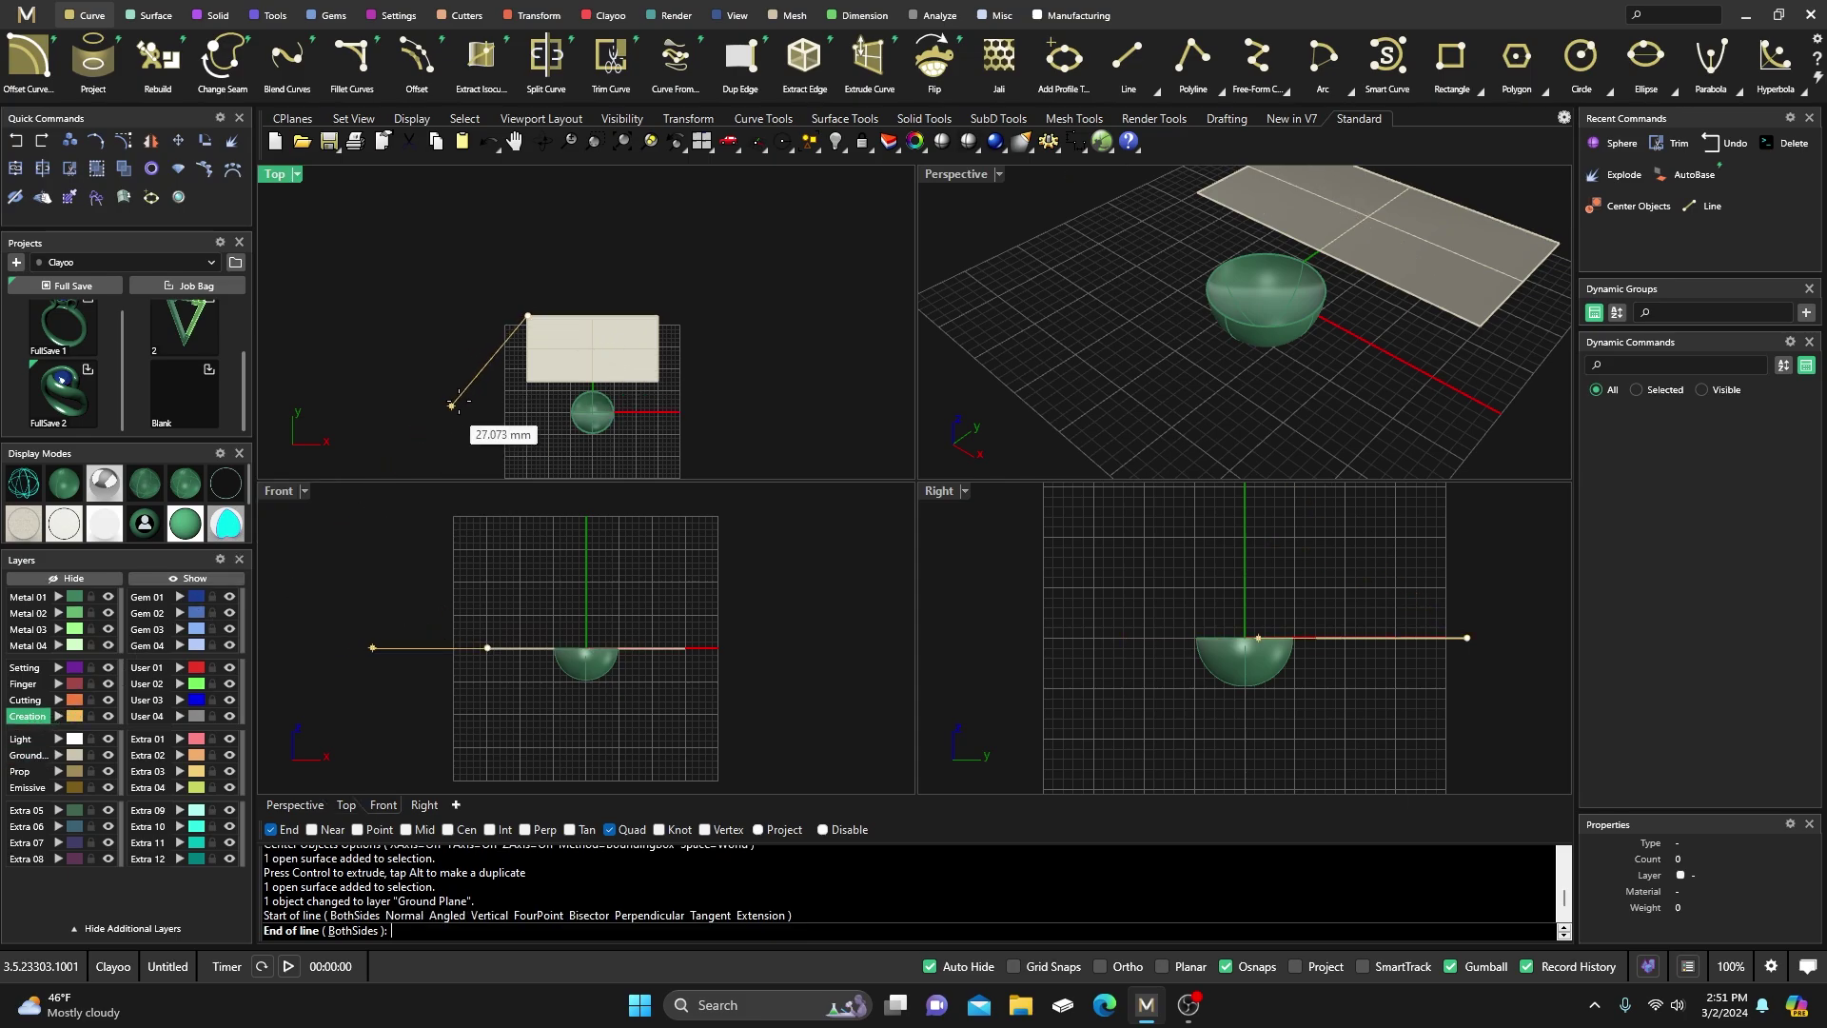
{"action": "left_click", "coordinate": [661, 383]}
{"action": "right_click", "coordinate": [666, 328]}
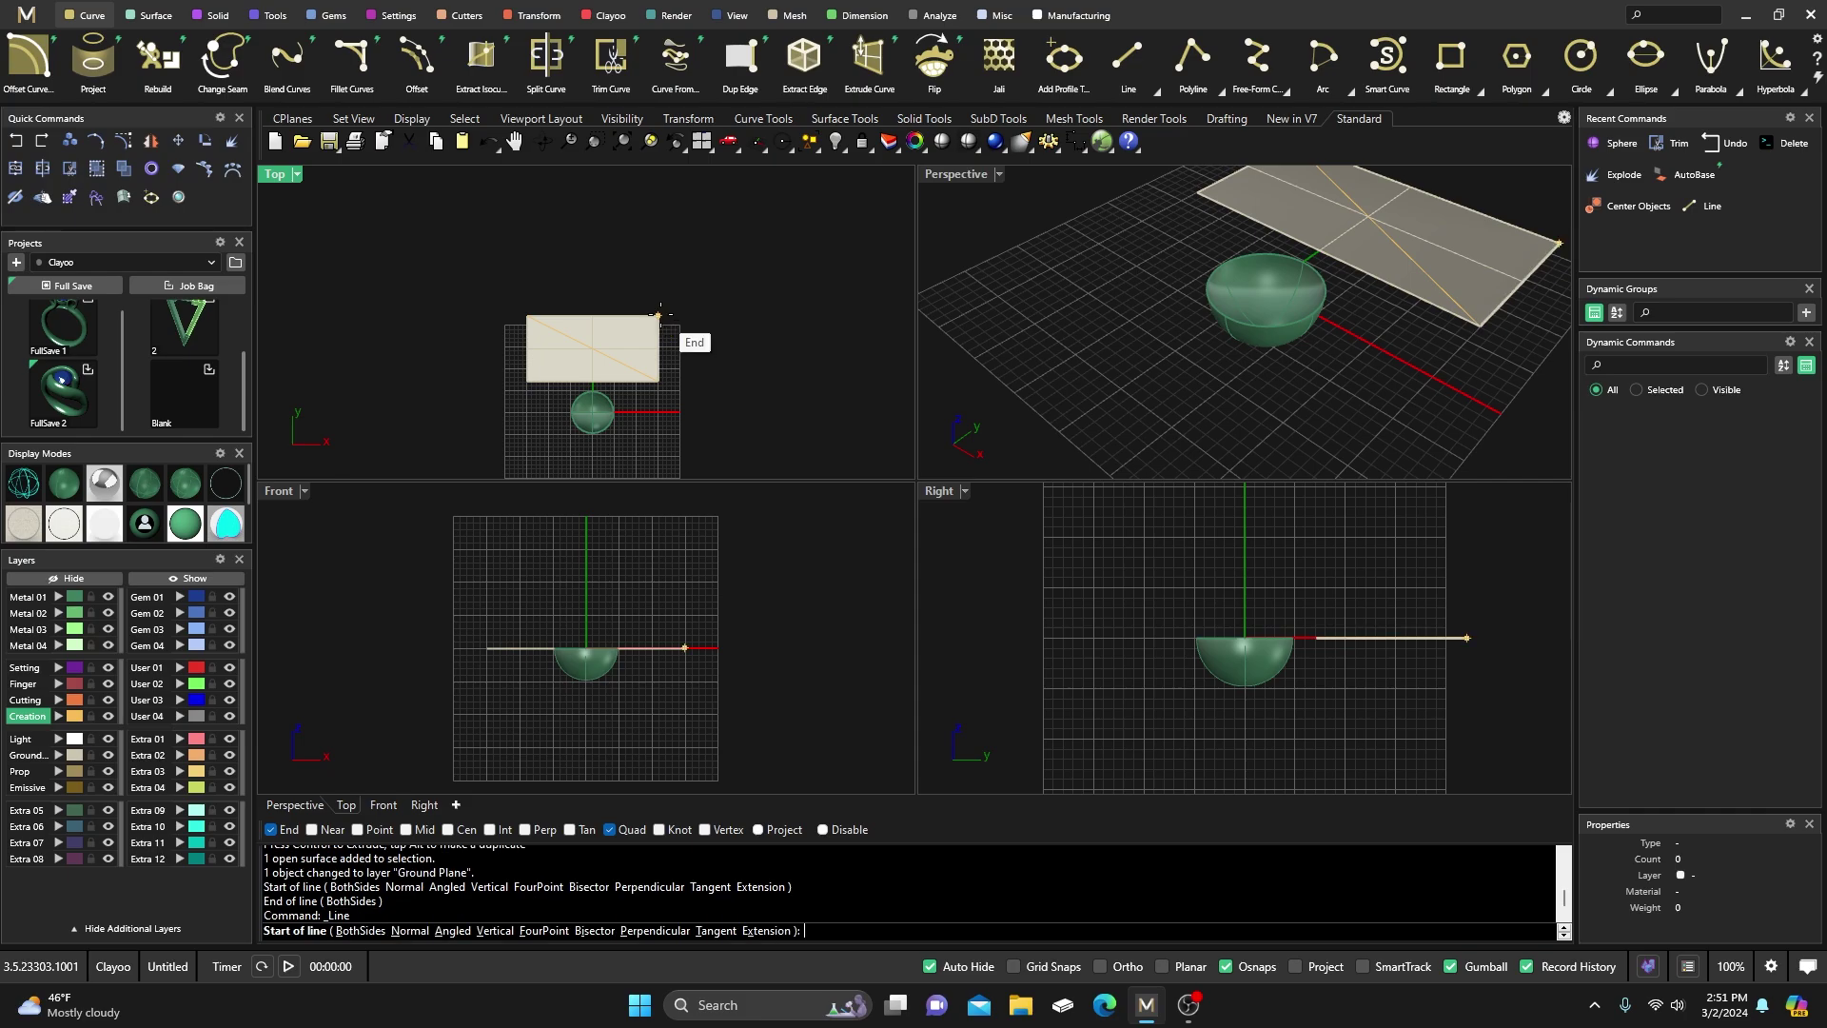
{"action": "left_click", "coordinate": [663, 322]}
{"action": "left_click", "coordinate": [533, 378]}
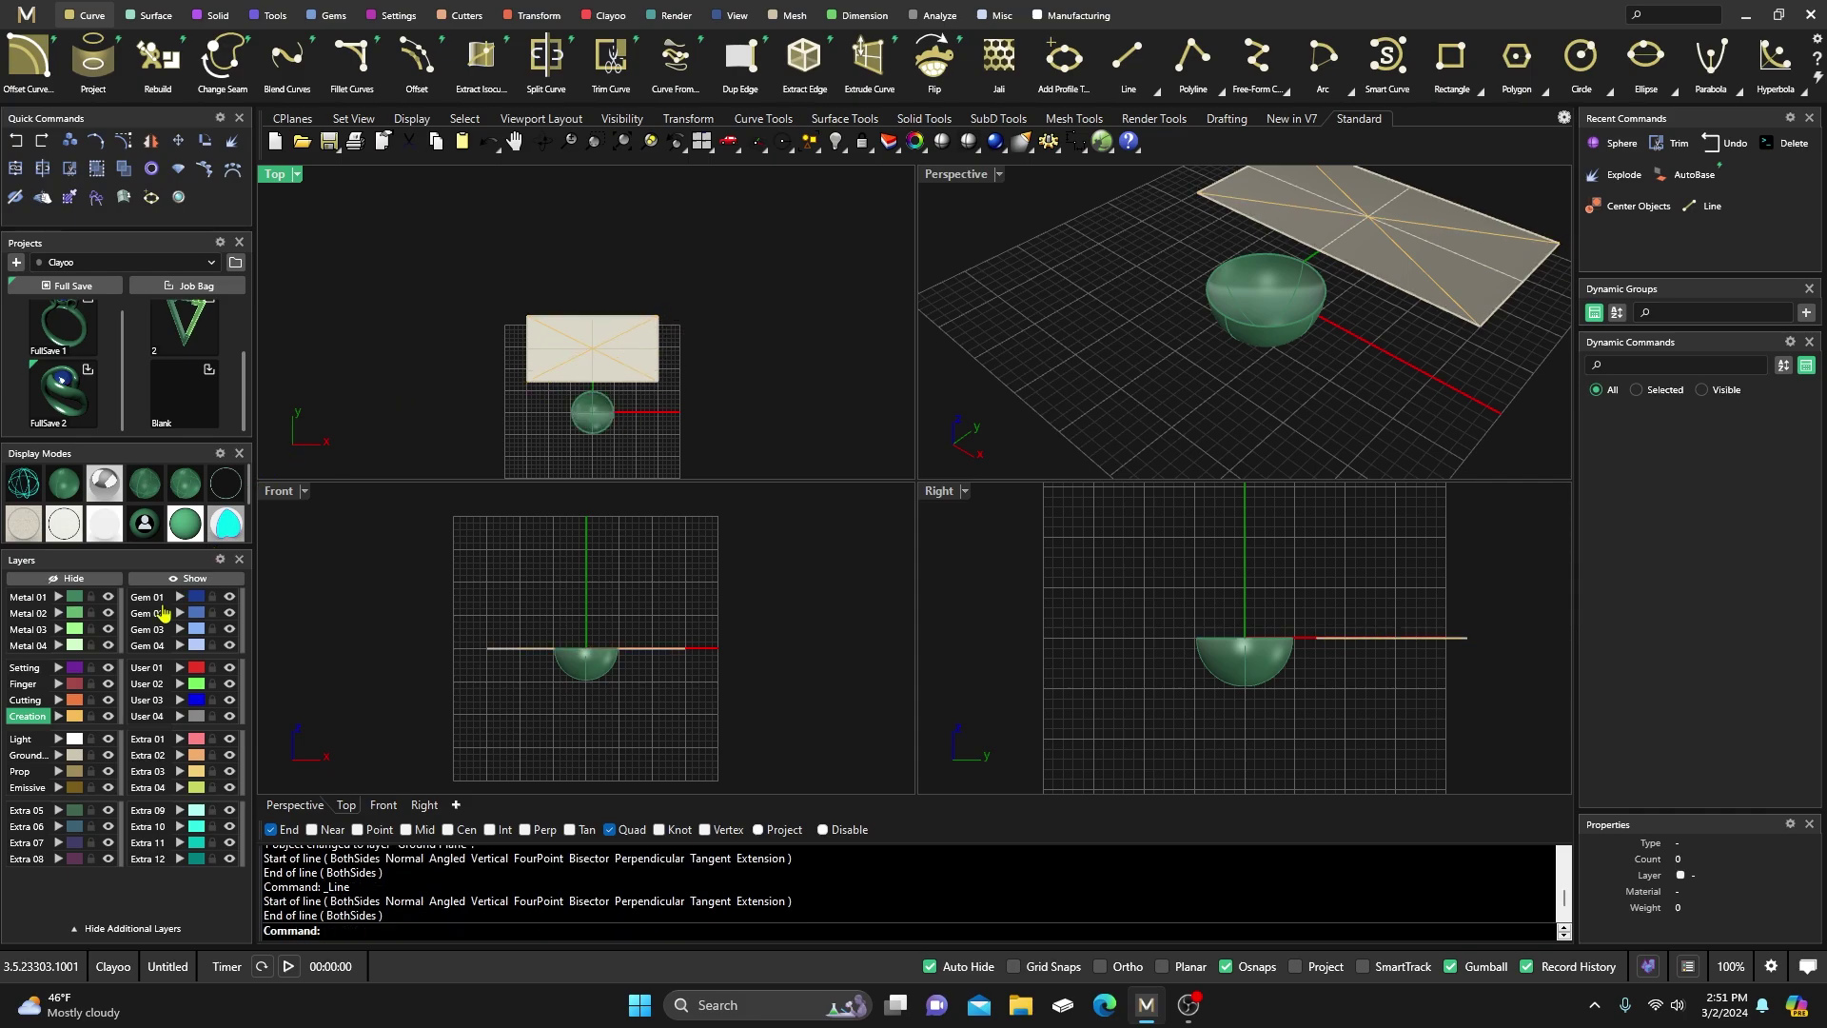
Pipe both diagonal lines with a 0.3 start and end radius and round caps
{"action": "left_click", "coordinate": [58, 716]}
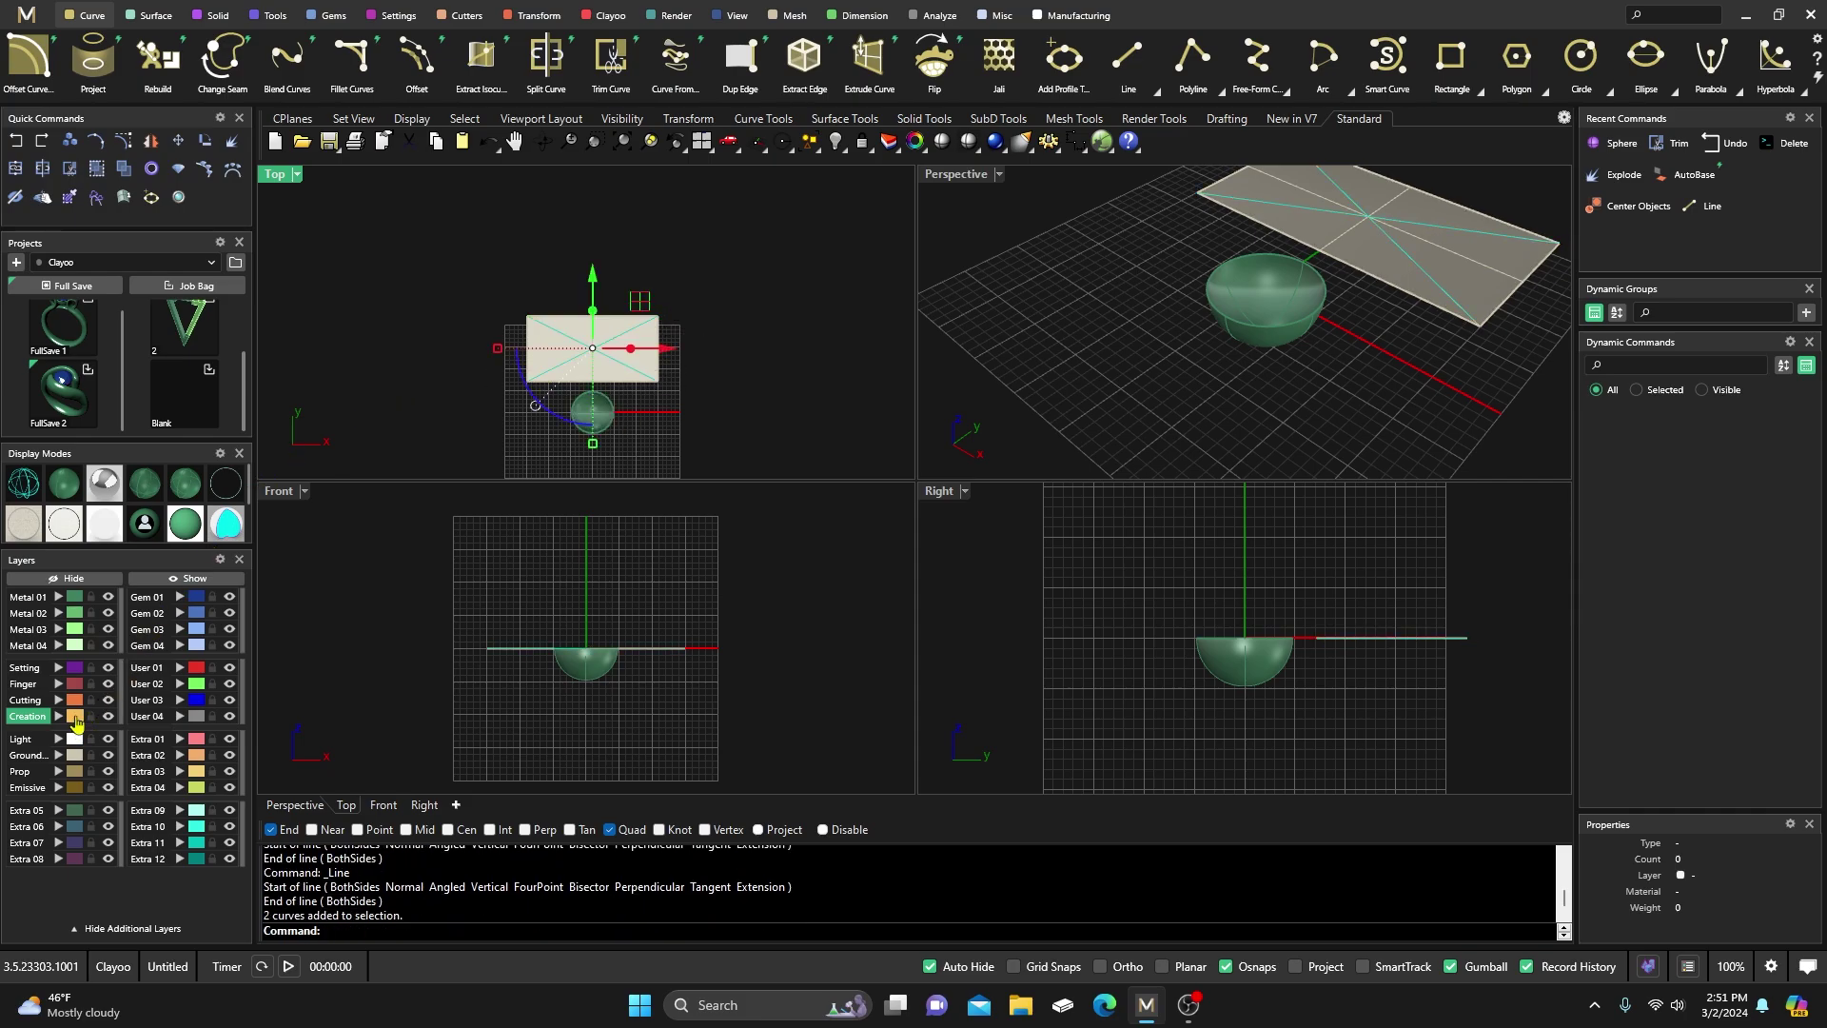
{"action": "left_click", "coordinate": [216, 16]}
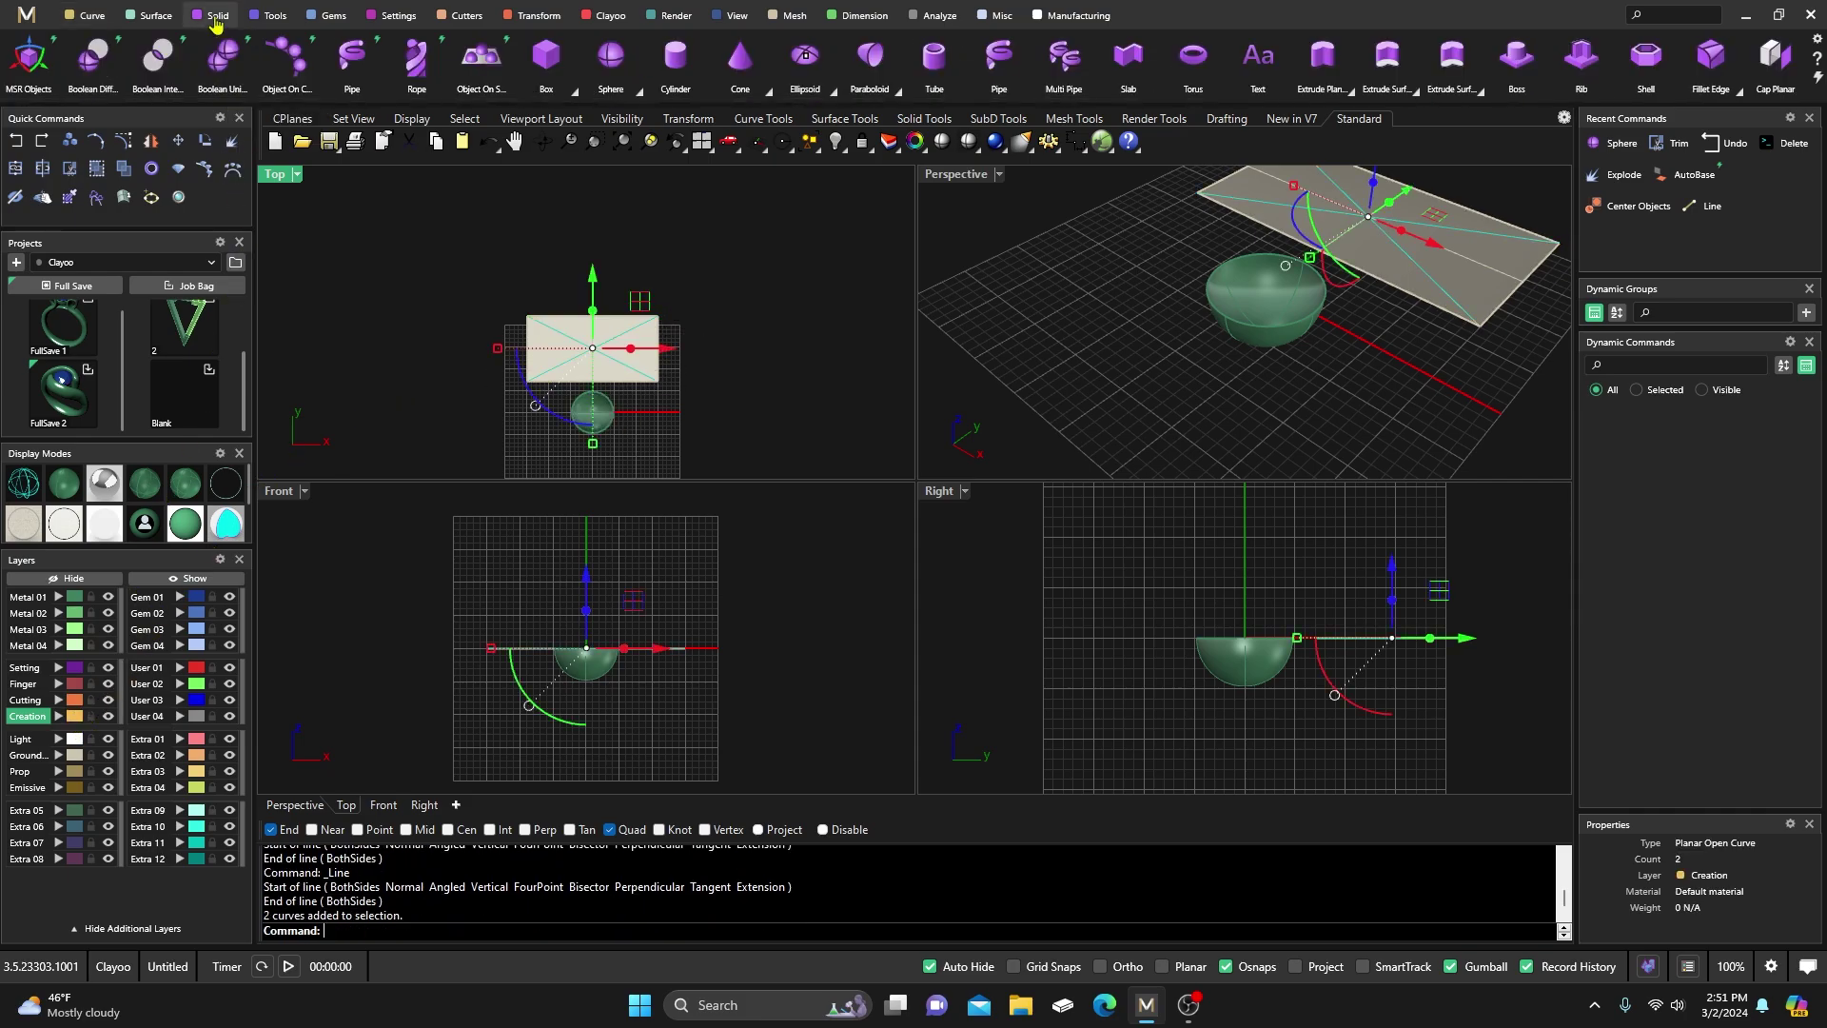
{"action": "left_click", "coordinate": [352, 59]}
{"action": "key", "text": "Return"}
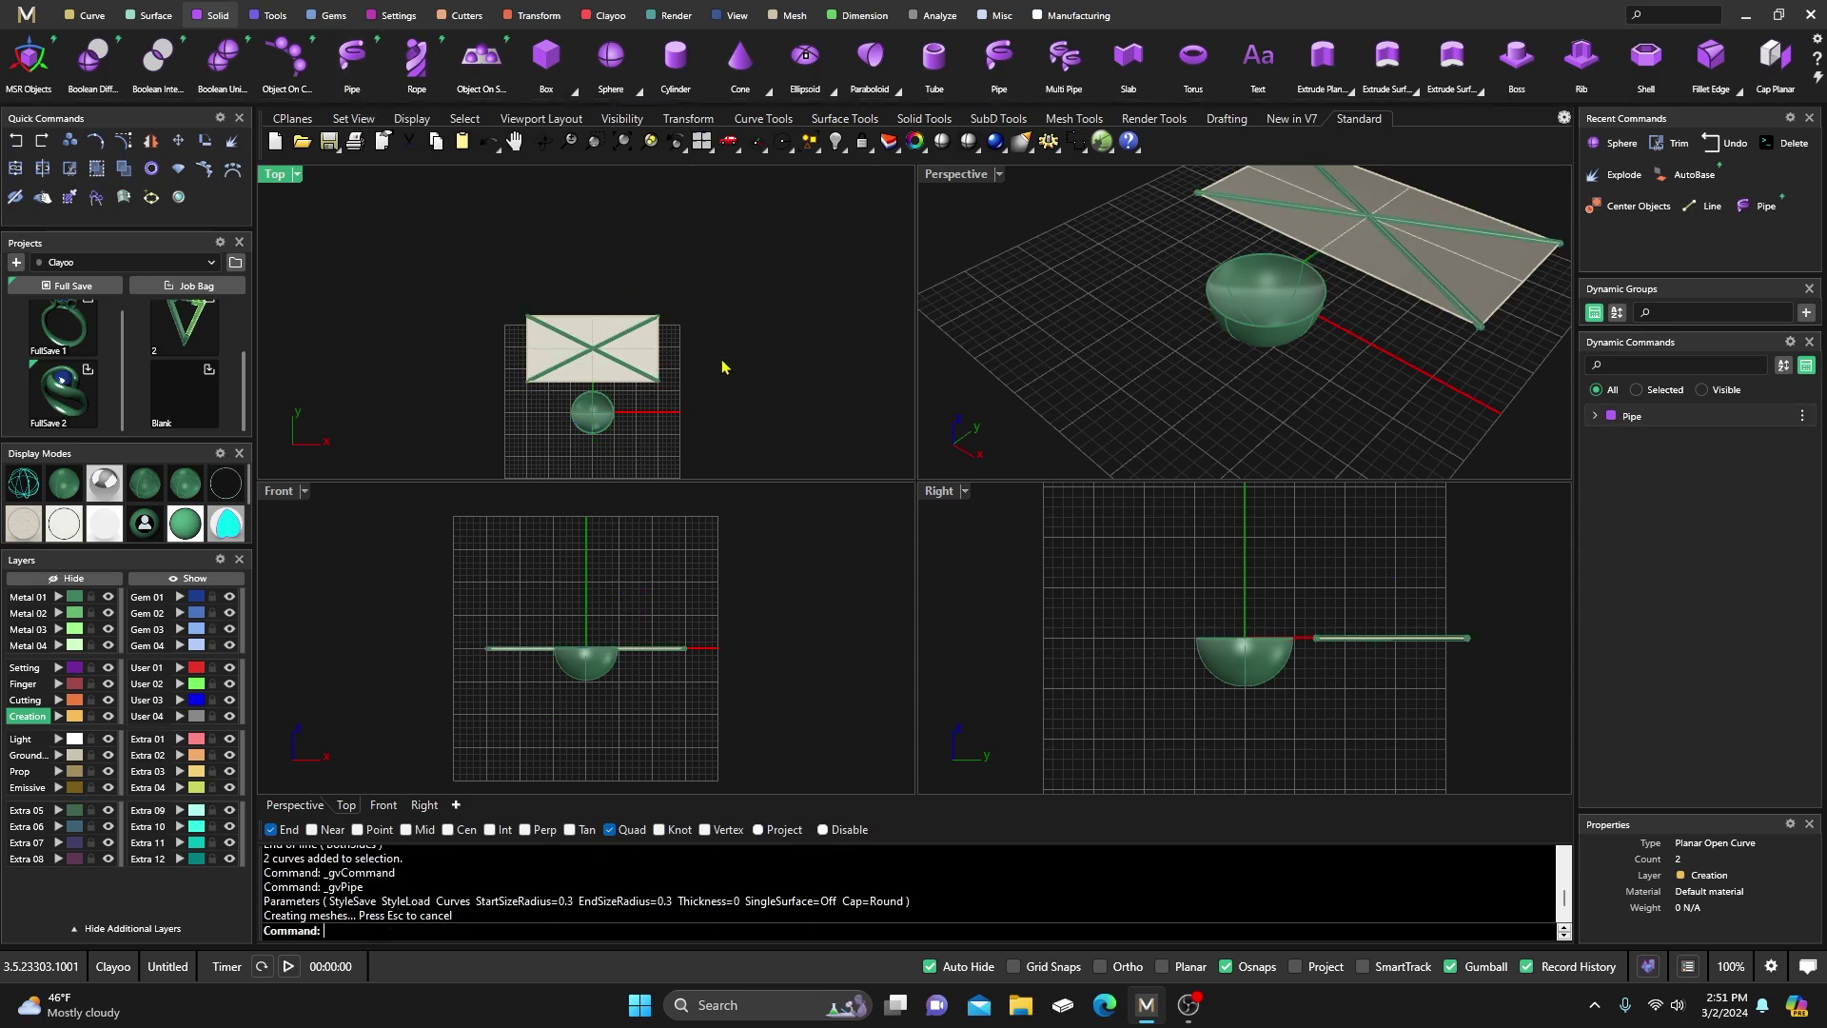
Smart Flow the two crossing pipes from the rectangular base surface onto the half-sphere, with UV transpose and all flips off
{"action": "double_click", "coordinate": [956, 174]}
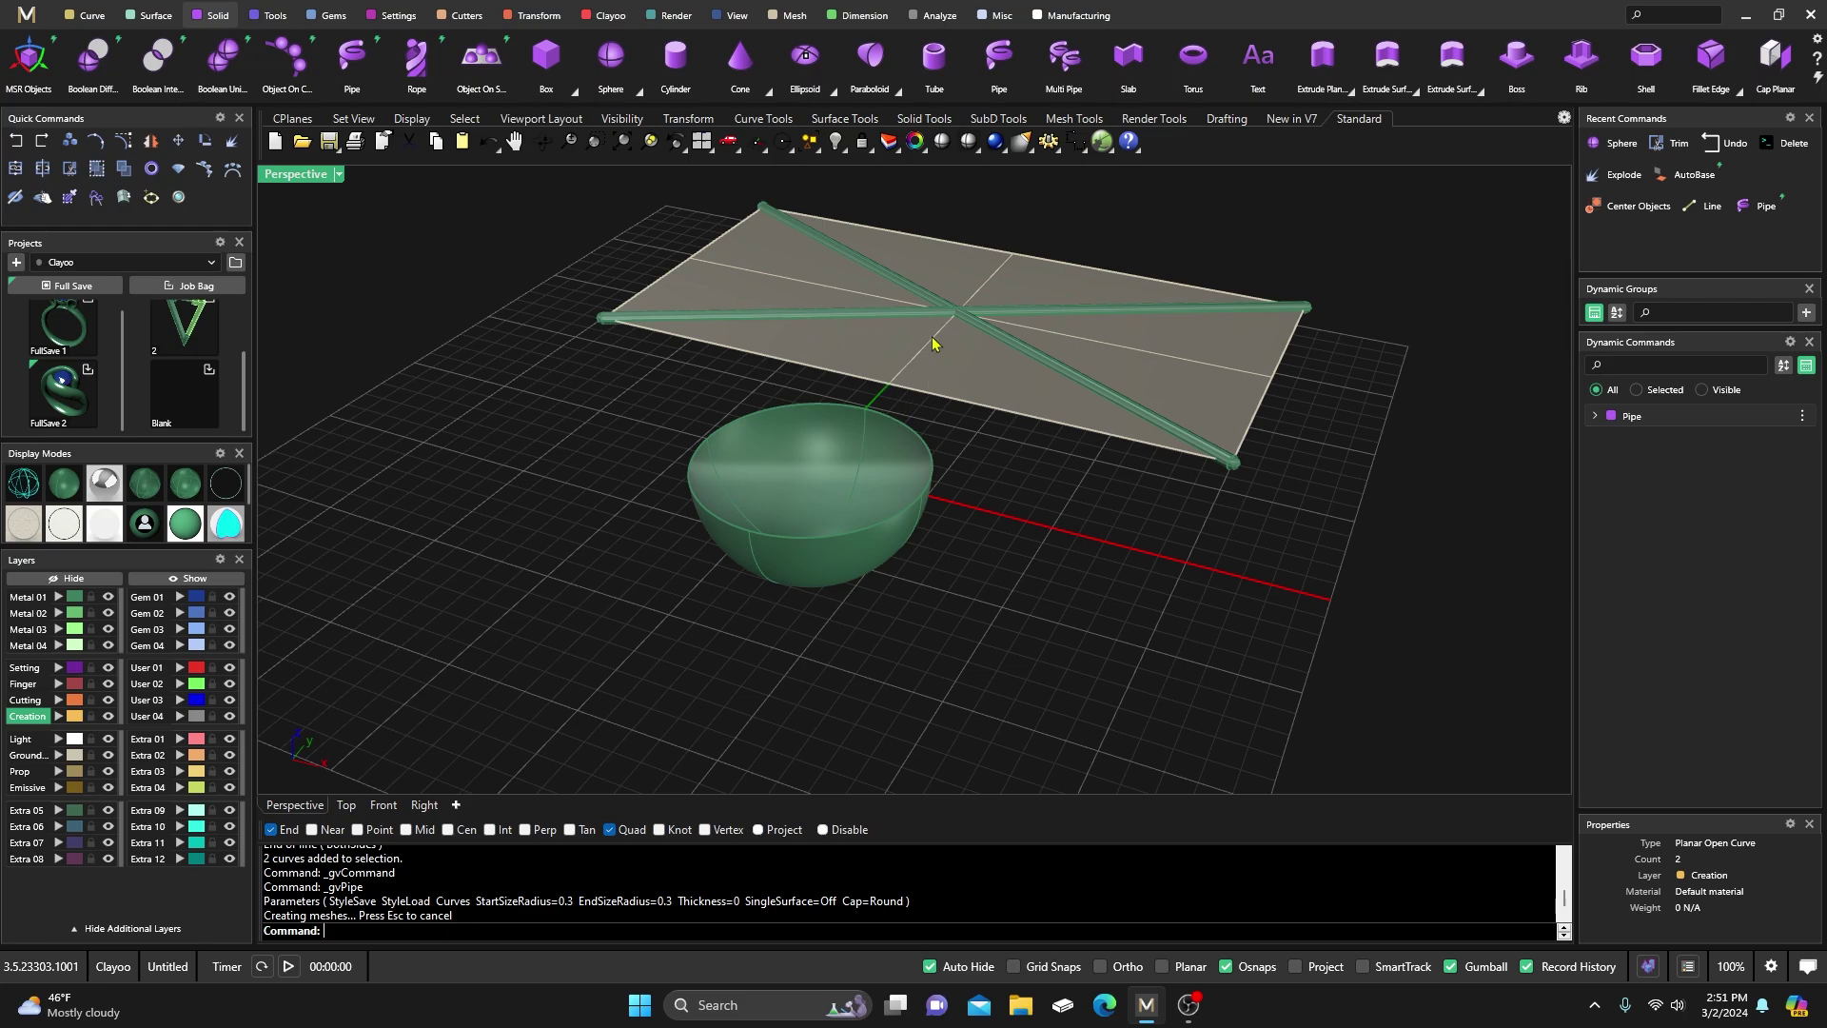
{"action": "left_click", "coordinate": [537, 17]}
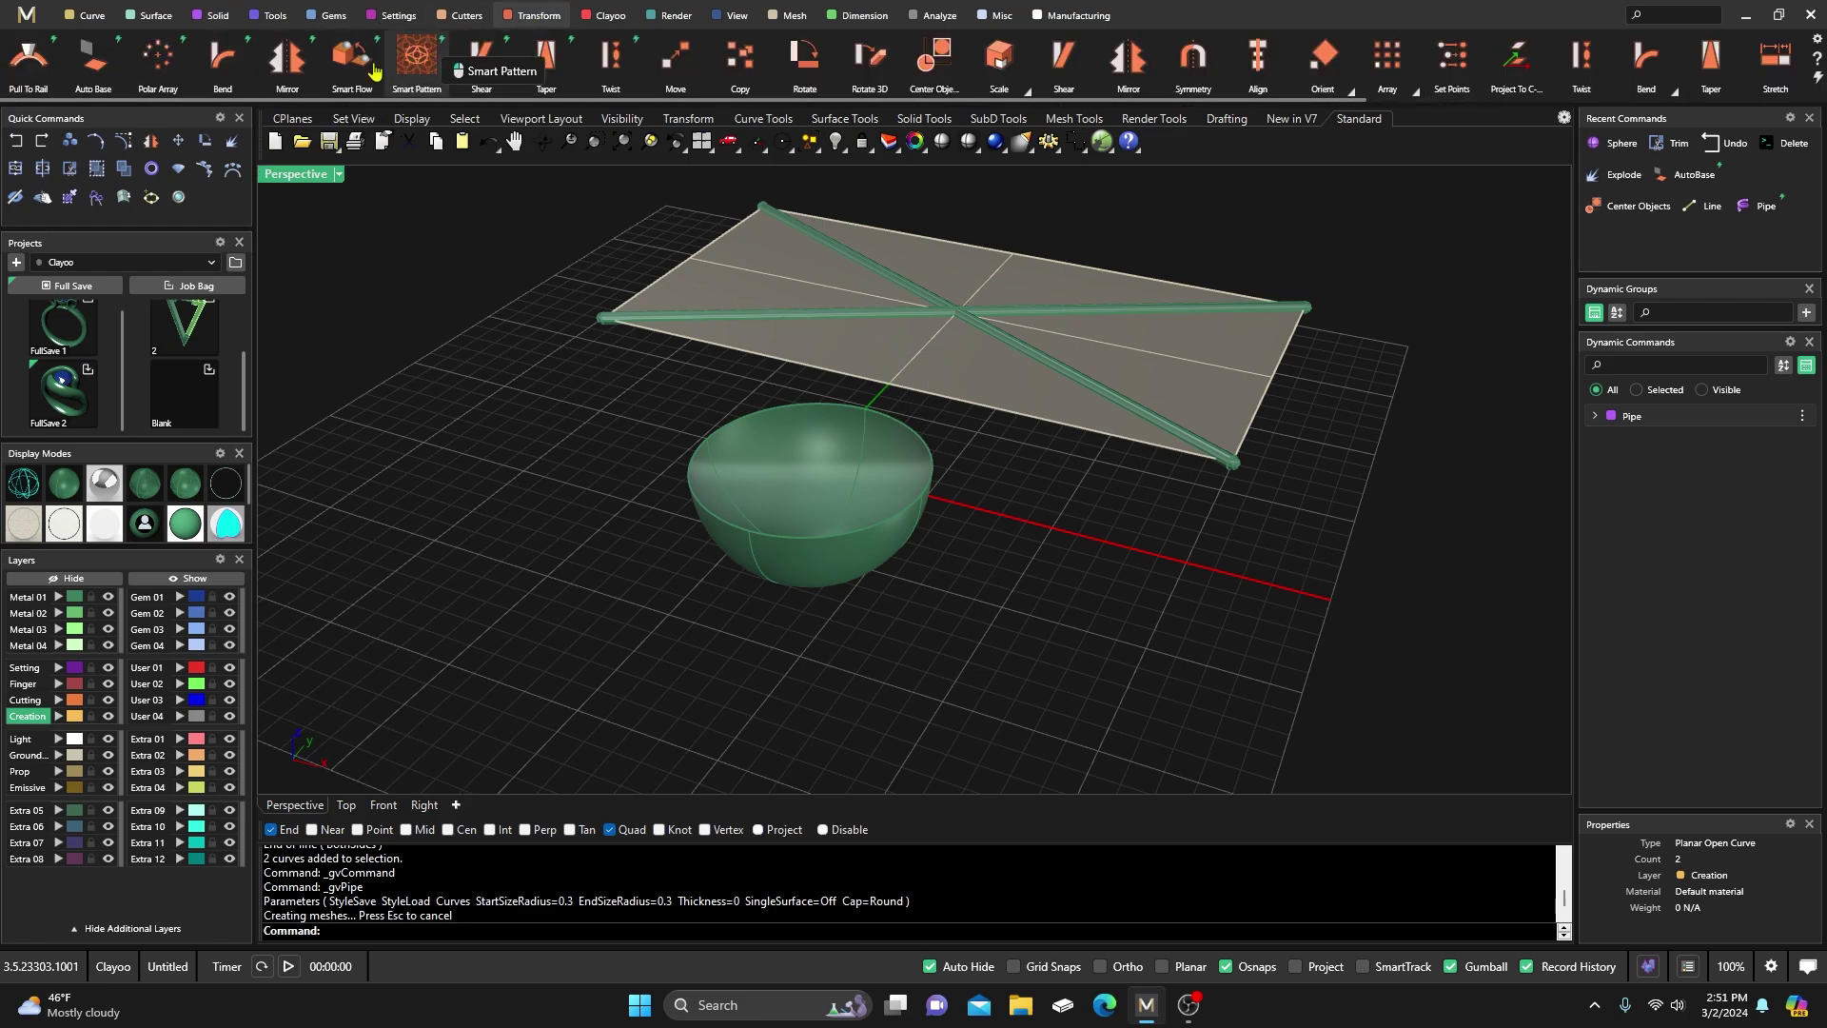
{"action": "left_click", "coordinate": [351, 59]}
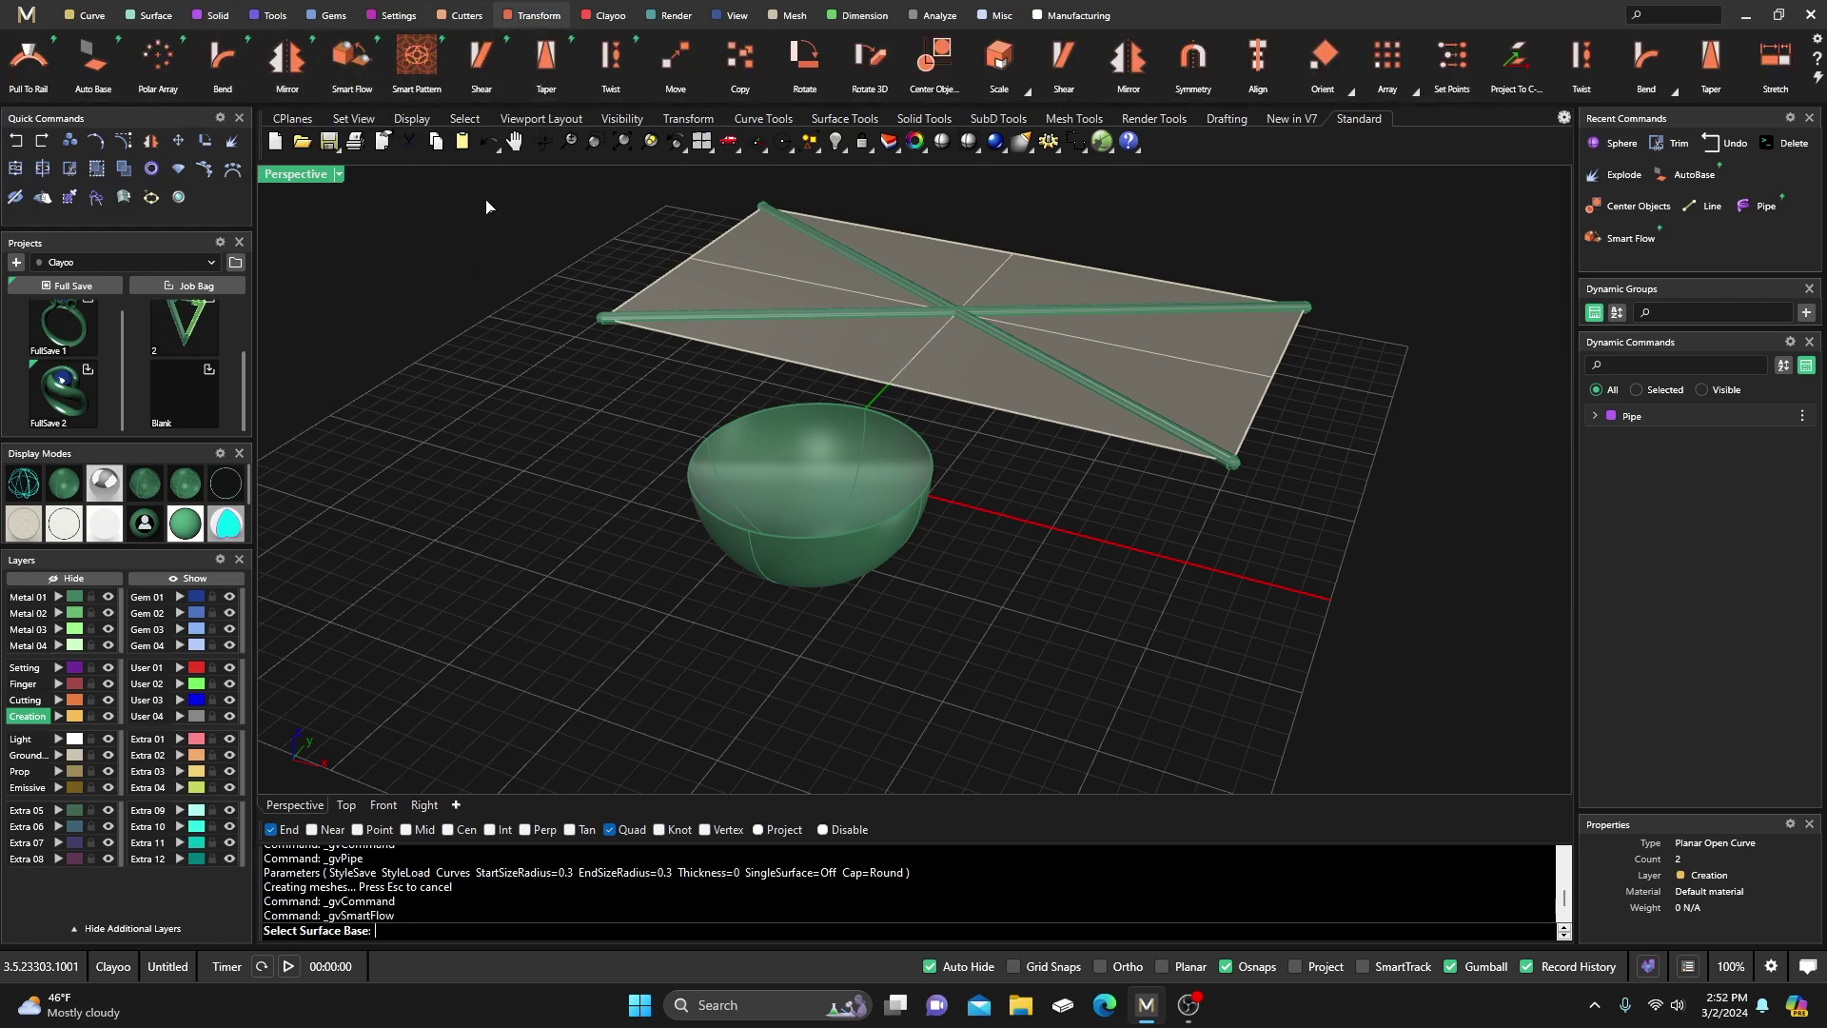
{"action": "left_click", "coordinate": [677, 289]}
{"action": "left_click", "coordinate": [770, 546]}
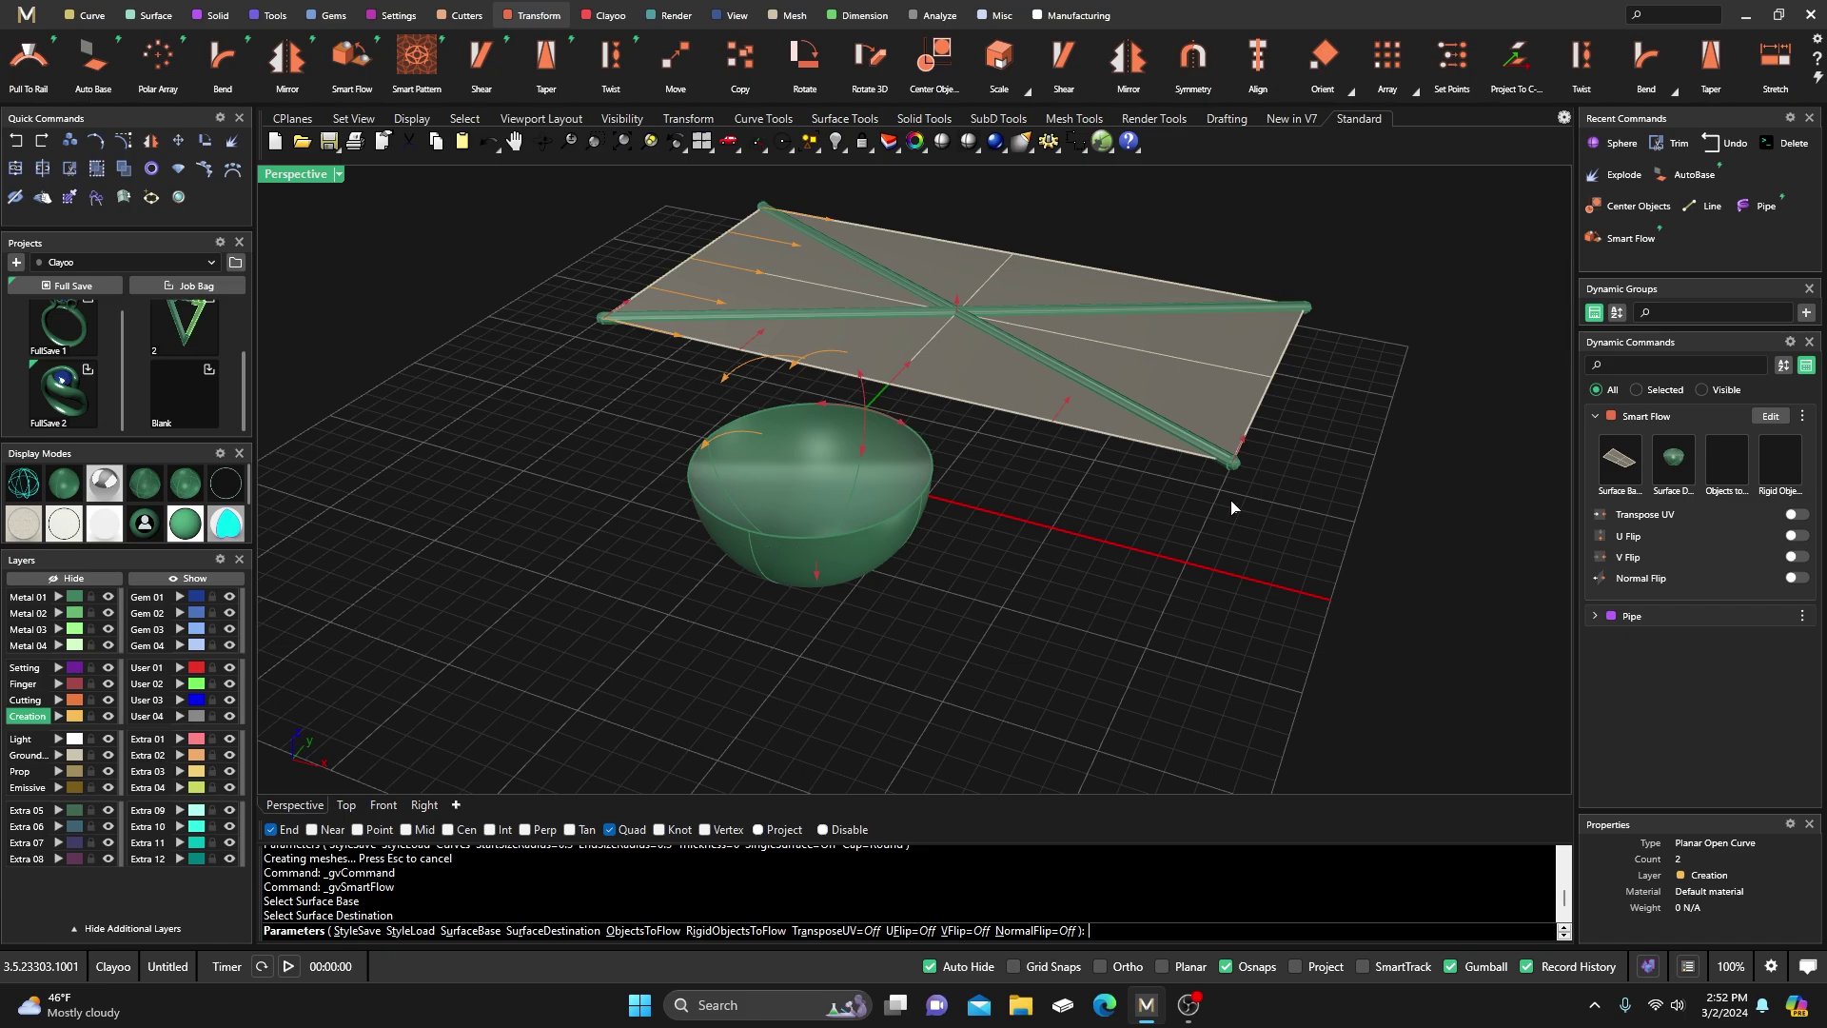
{"action": "left_click", "coordinate": [1719, 457]}
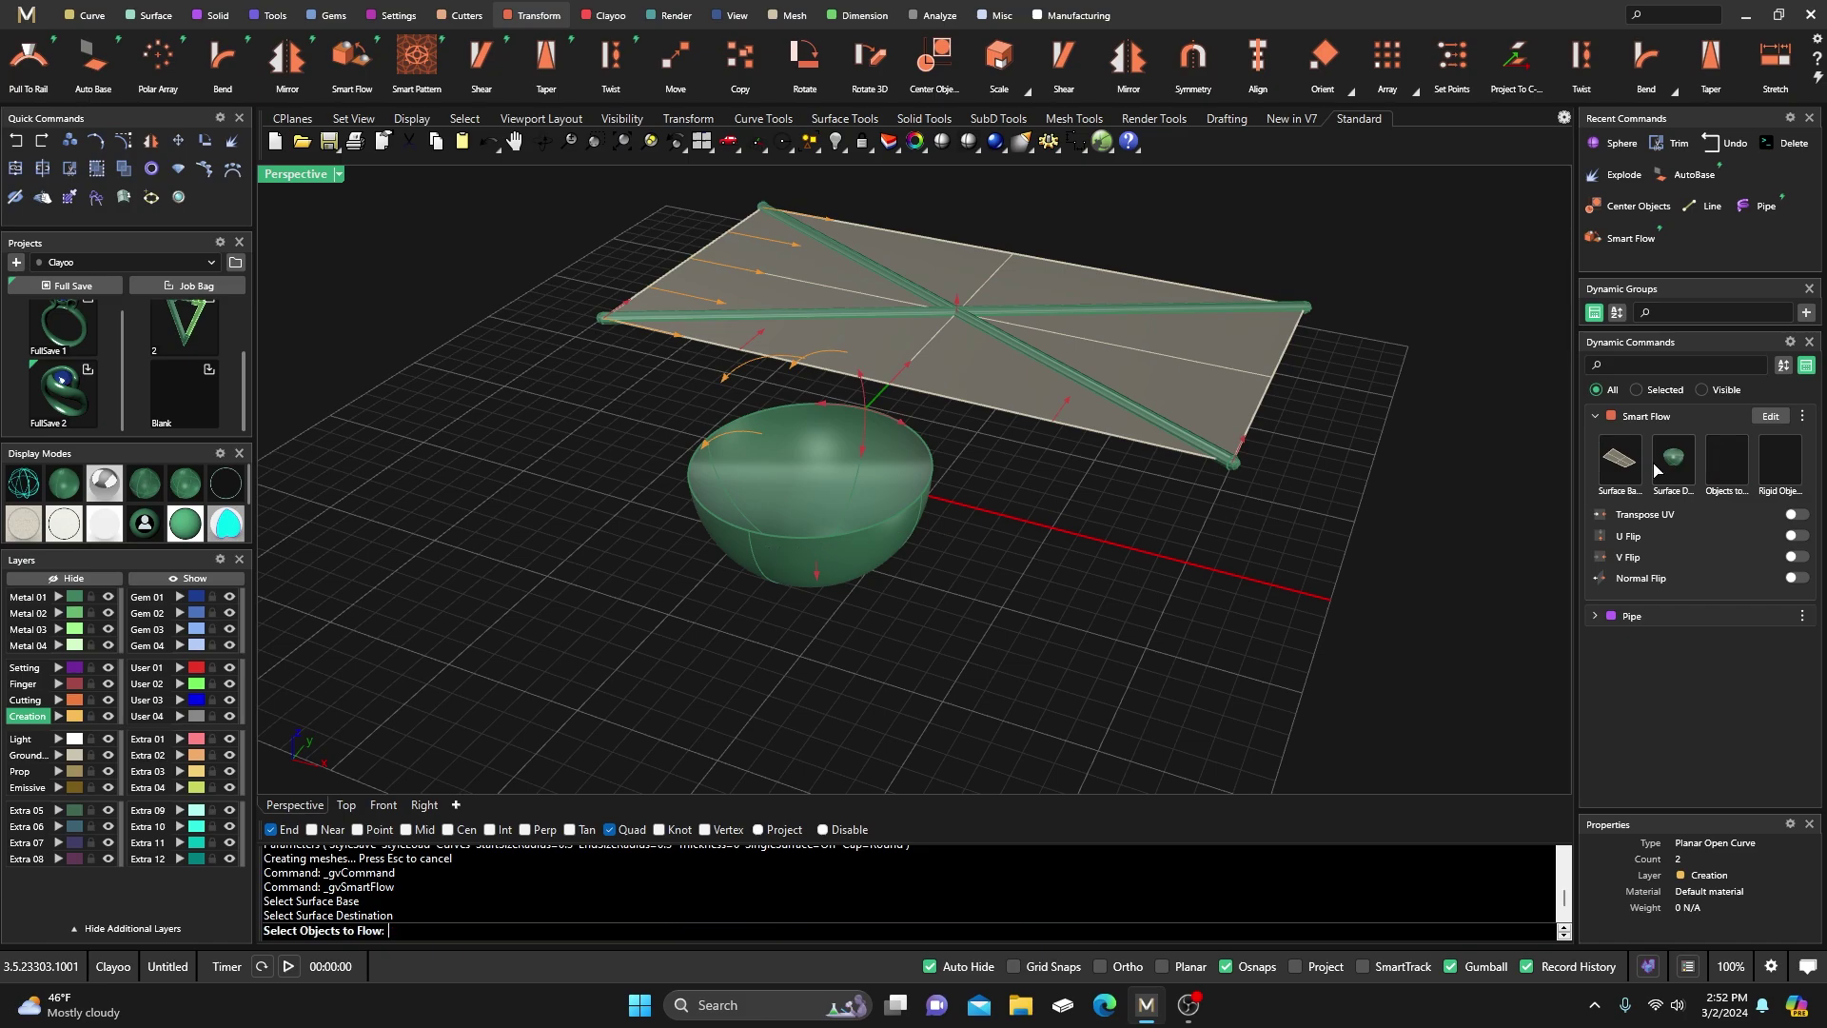
{"action": "left_click", "coordinate": [1131, 402]}
{"action": "key", "text": "Return"}
{"action": "right_click_drag", "start_coordinate": [1093, 536], "coordinate": [1073, 548]}
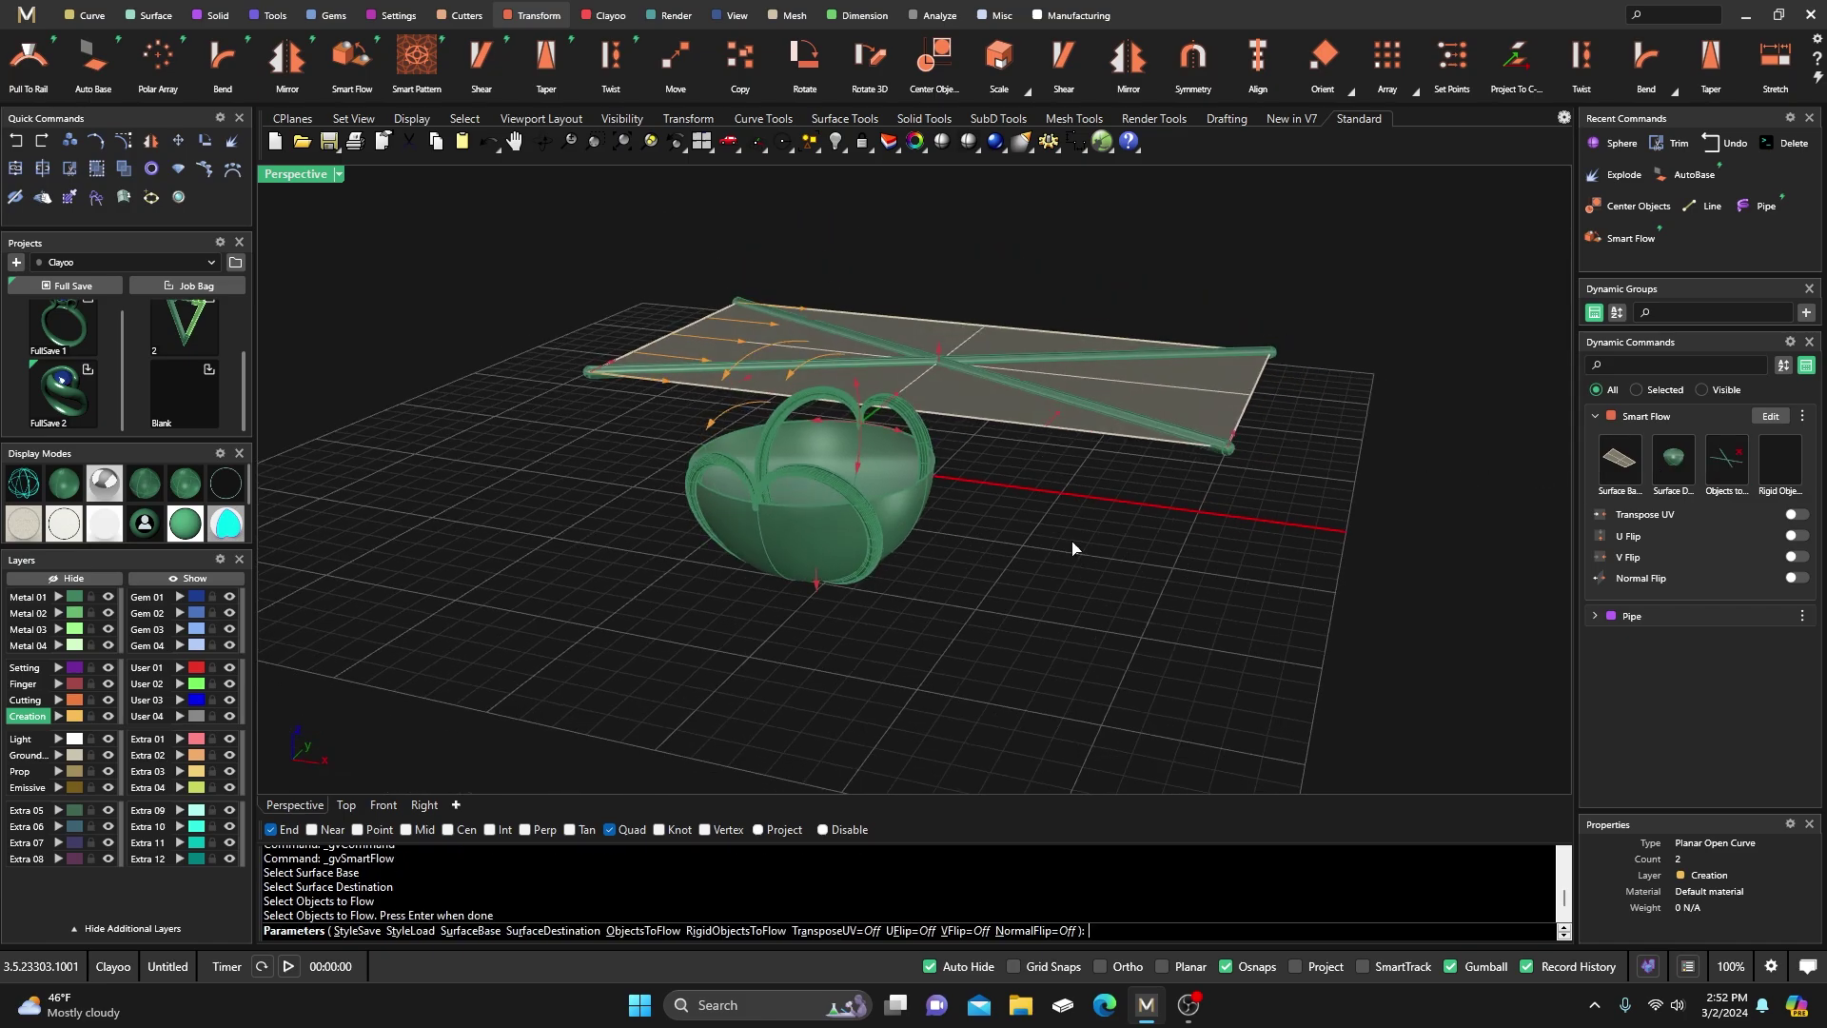
{"action": "key", "text": "Return"}
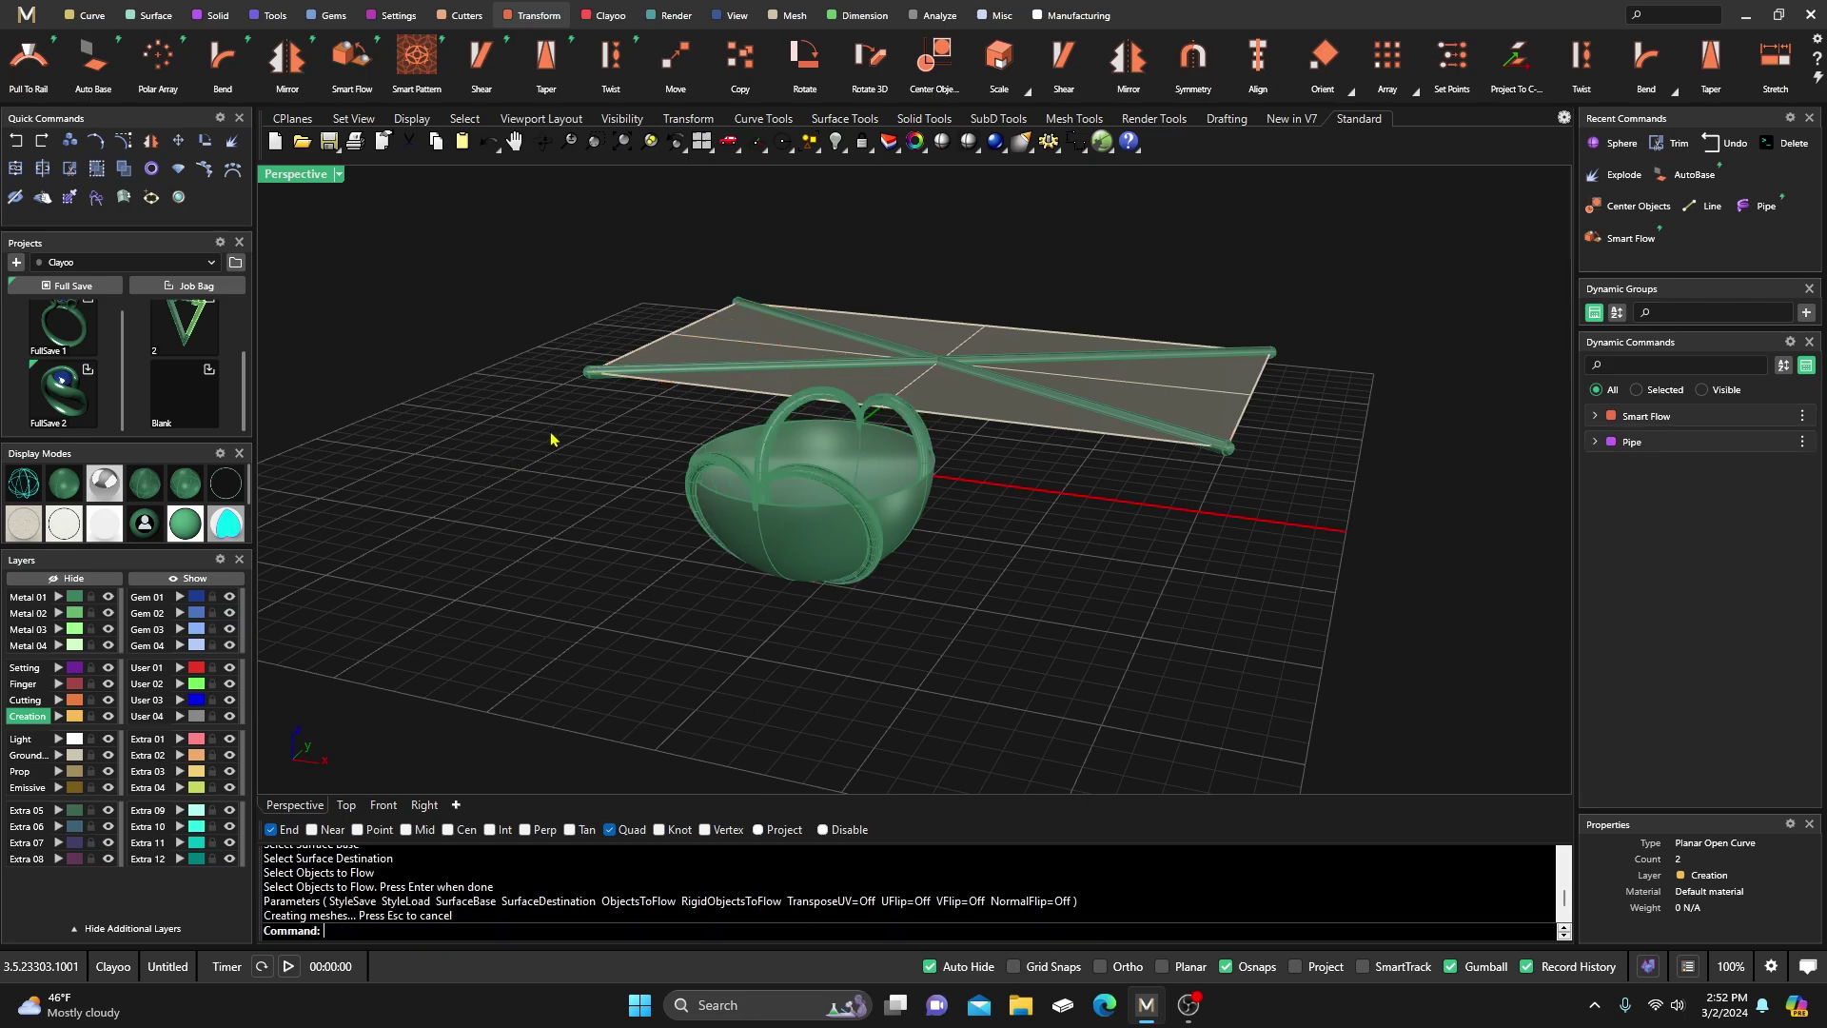
Undo the Smart Flow and delete the pipes, diagonal lines and rectangular base surface, keeping only the half-sphere
{"action": "left_click", "coordinate": [15, 141]}
{"action": "key", "text": "ctrl+a"}
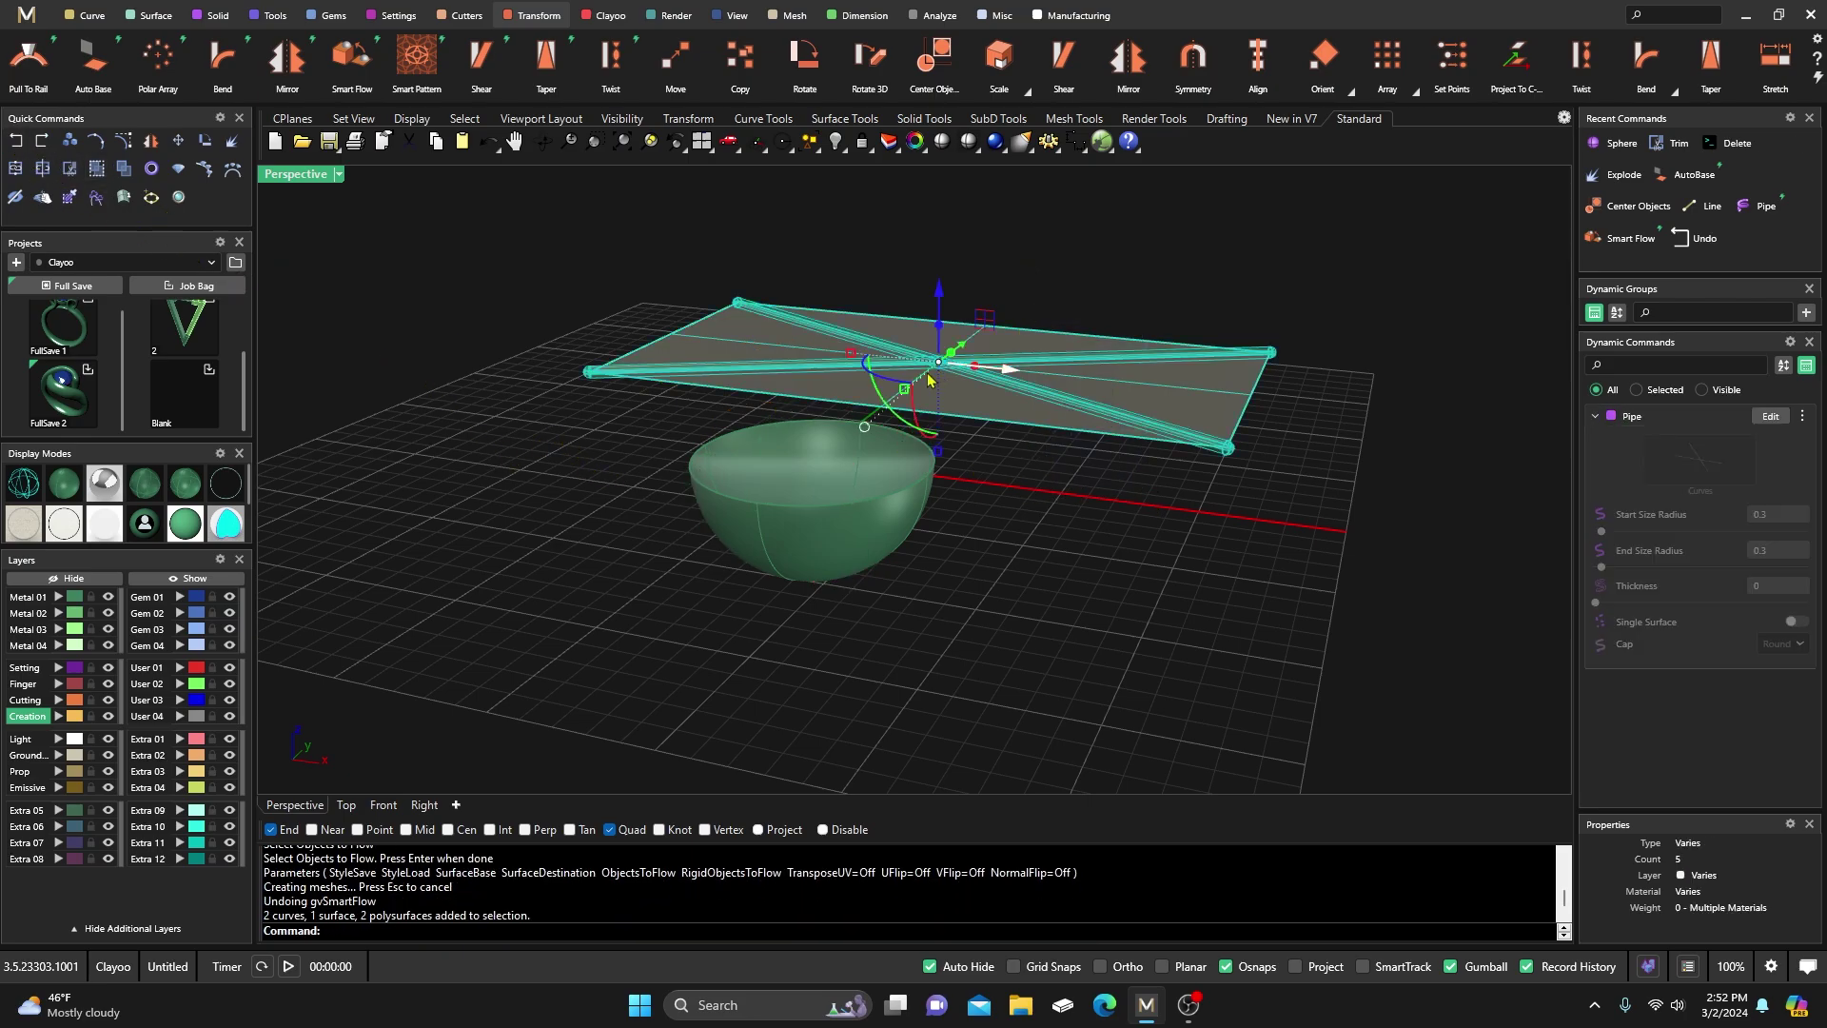
{"action": "key", "text": "Delete"}
{"action": "scroll", "coordinate": [670, 536], "scroll_direction": "down", "scroll_amount": 3}
{"action": "scroll", "coordinate": [670, 536], "scroll_direction": "up", "scroll_amount": 2}
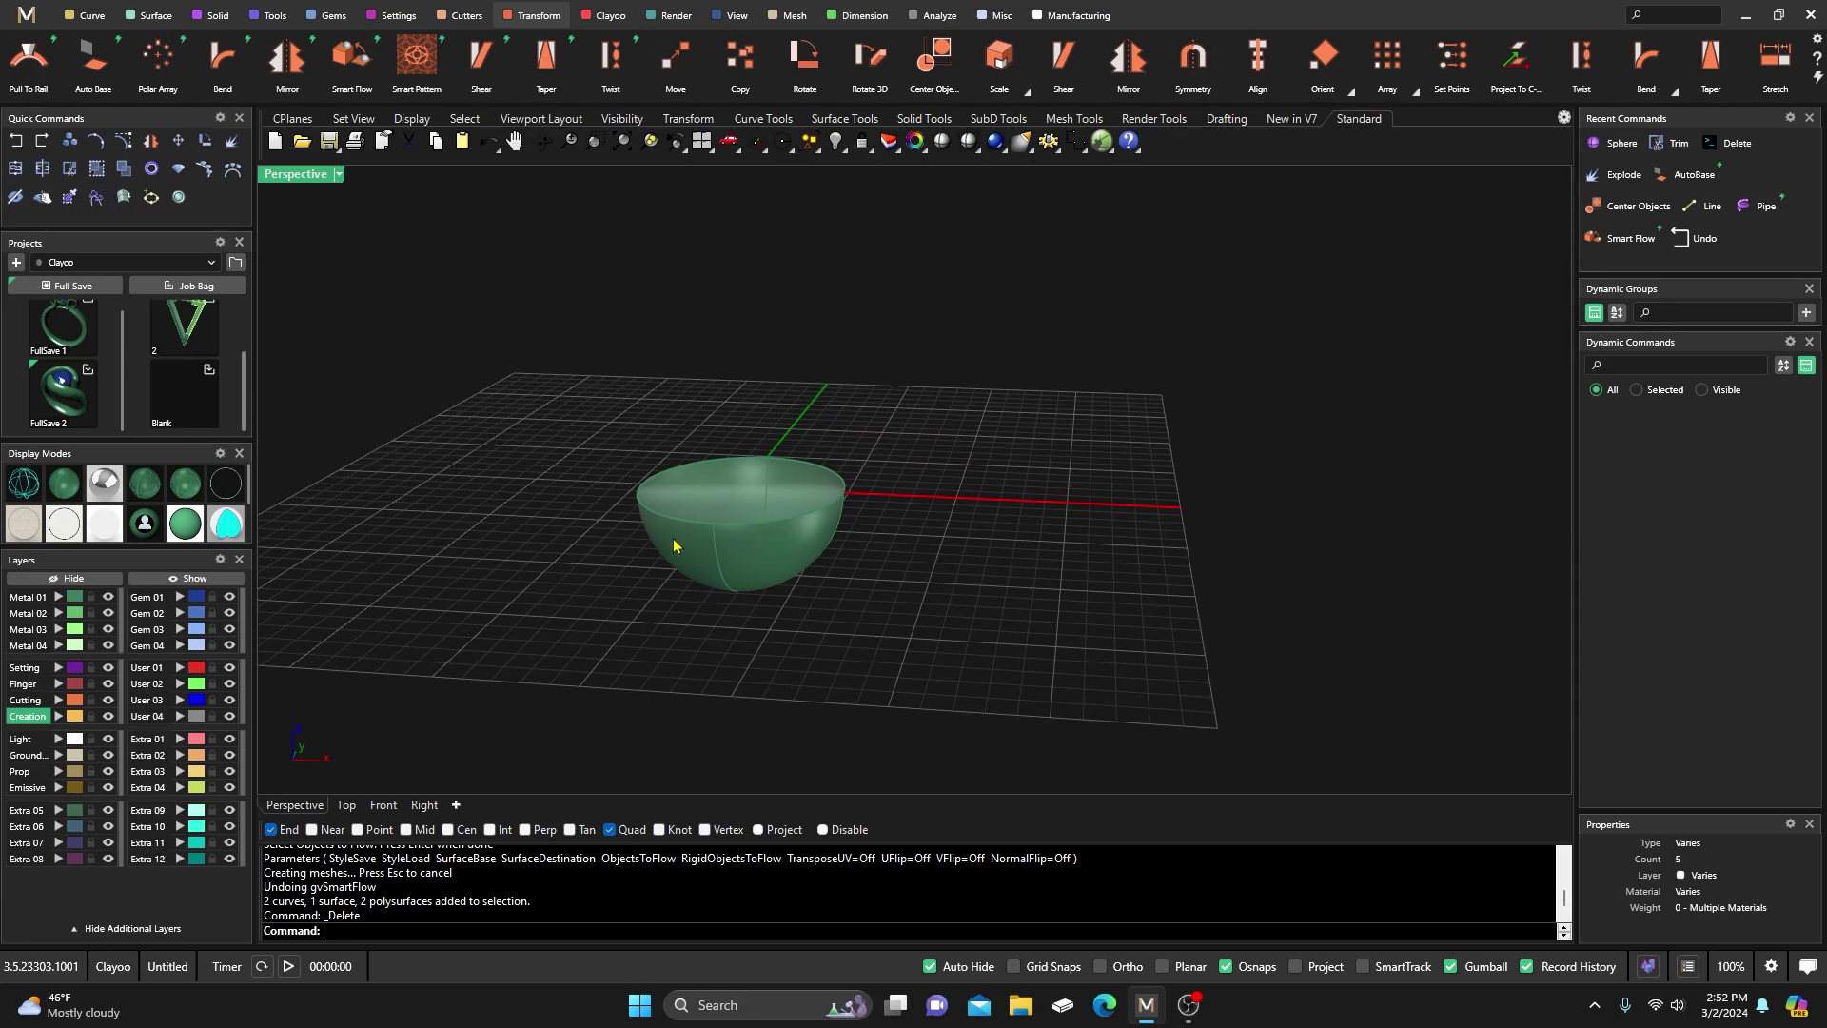
Shrink the half-sphere's underlying surface to its trimmed boundary with Shrink Trimmed Surface
{"action": "left_click", "coordinate": [150, 15]}
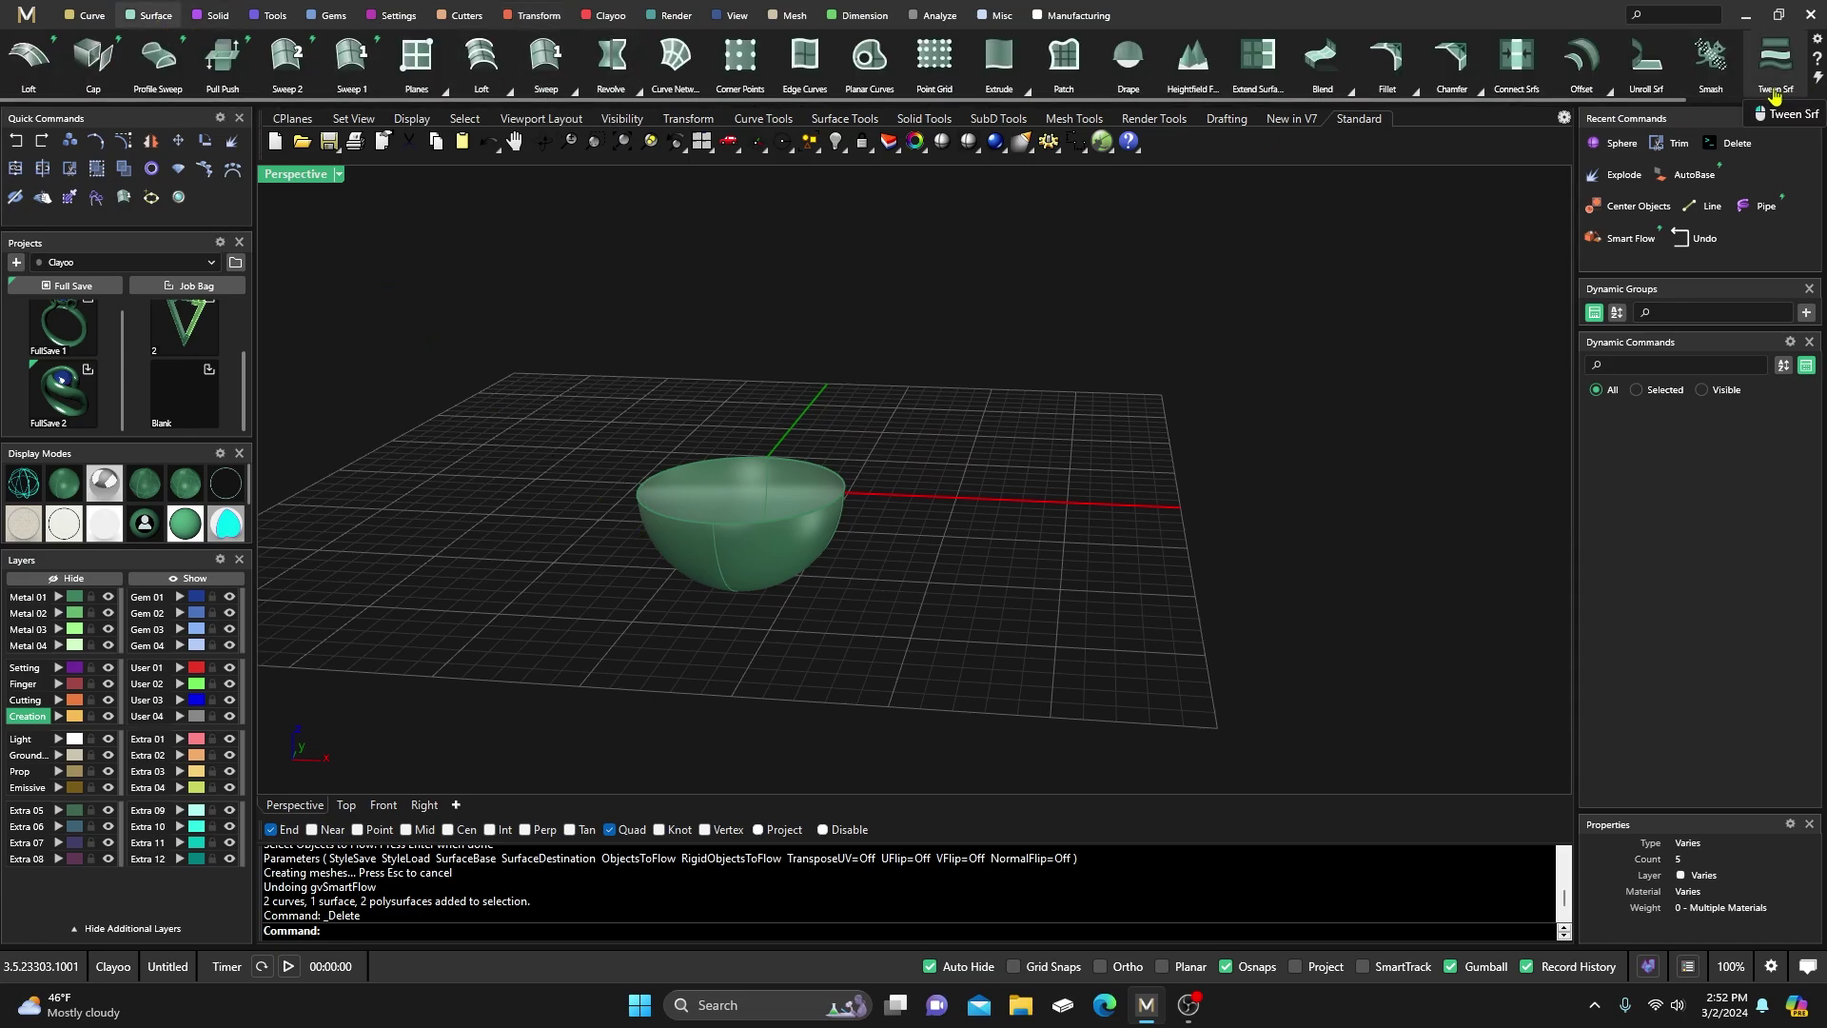
{"action": "scroll", "coordinate": [1775, 95], "scroll_direction": "down", "scroll_amount": 2}
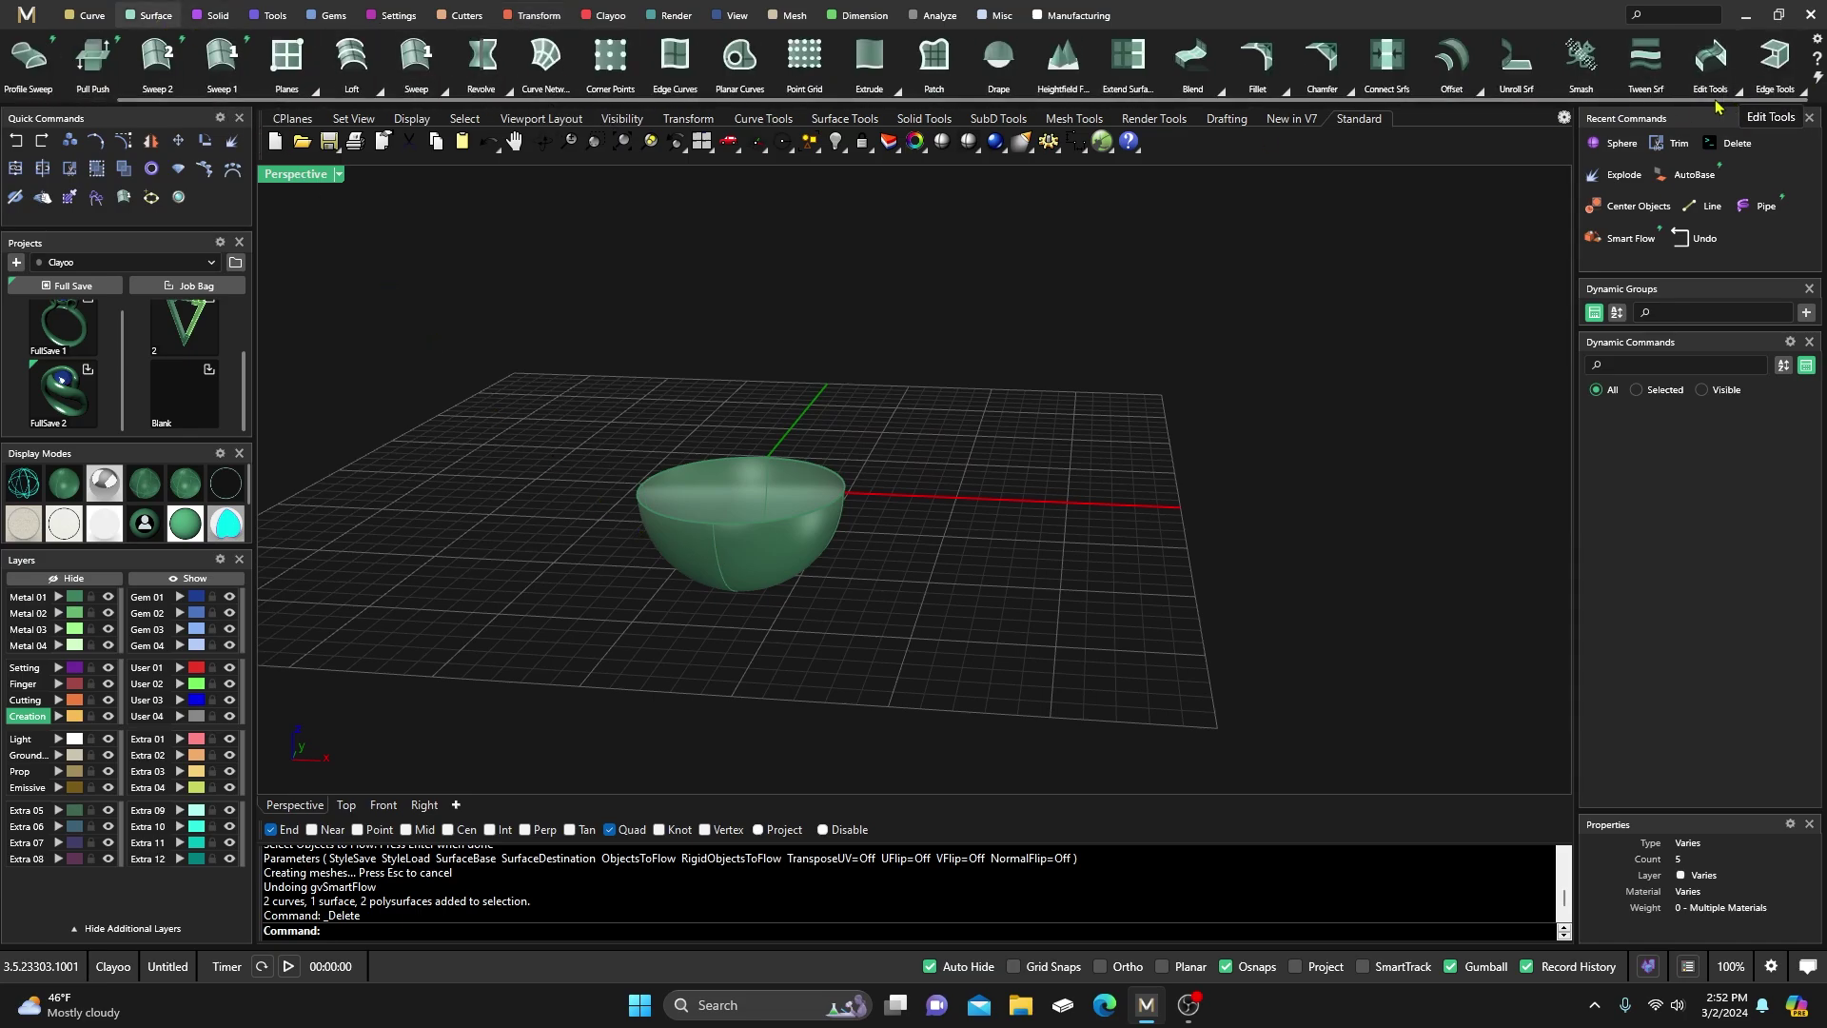
{"action": "left_click", "coordinate": [1738, 92]}
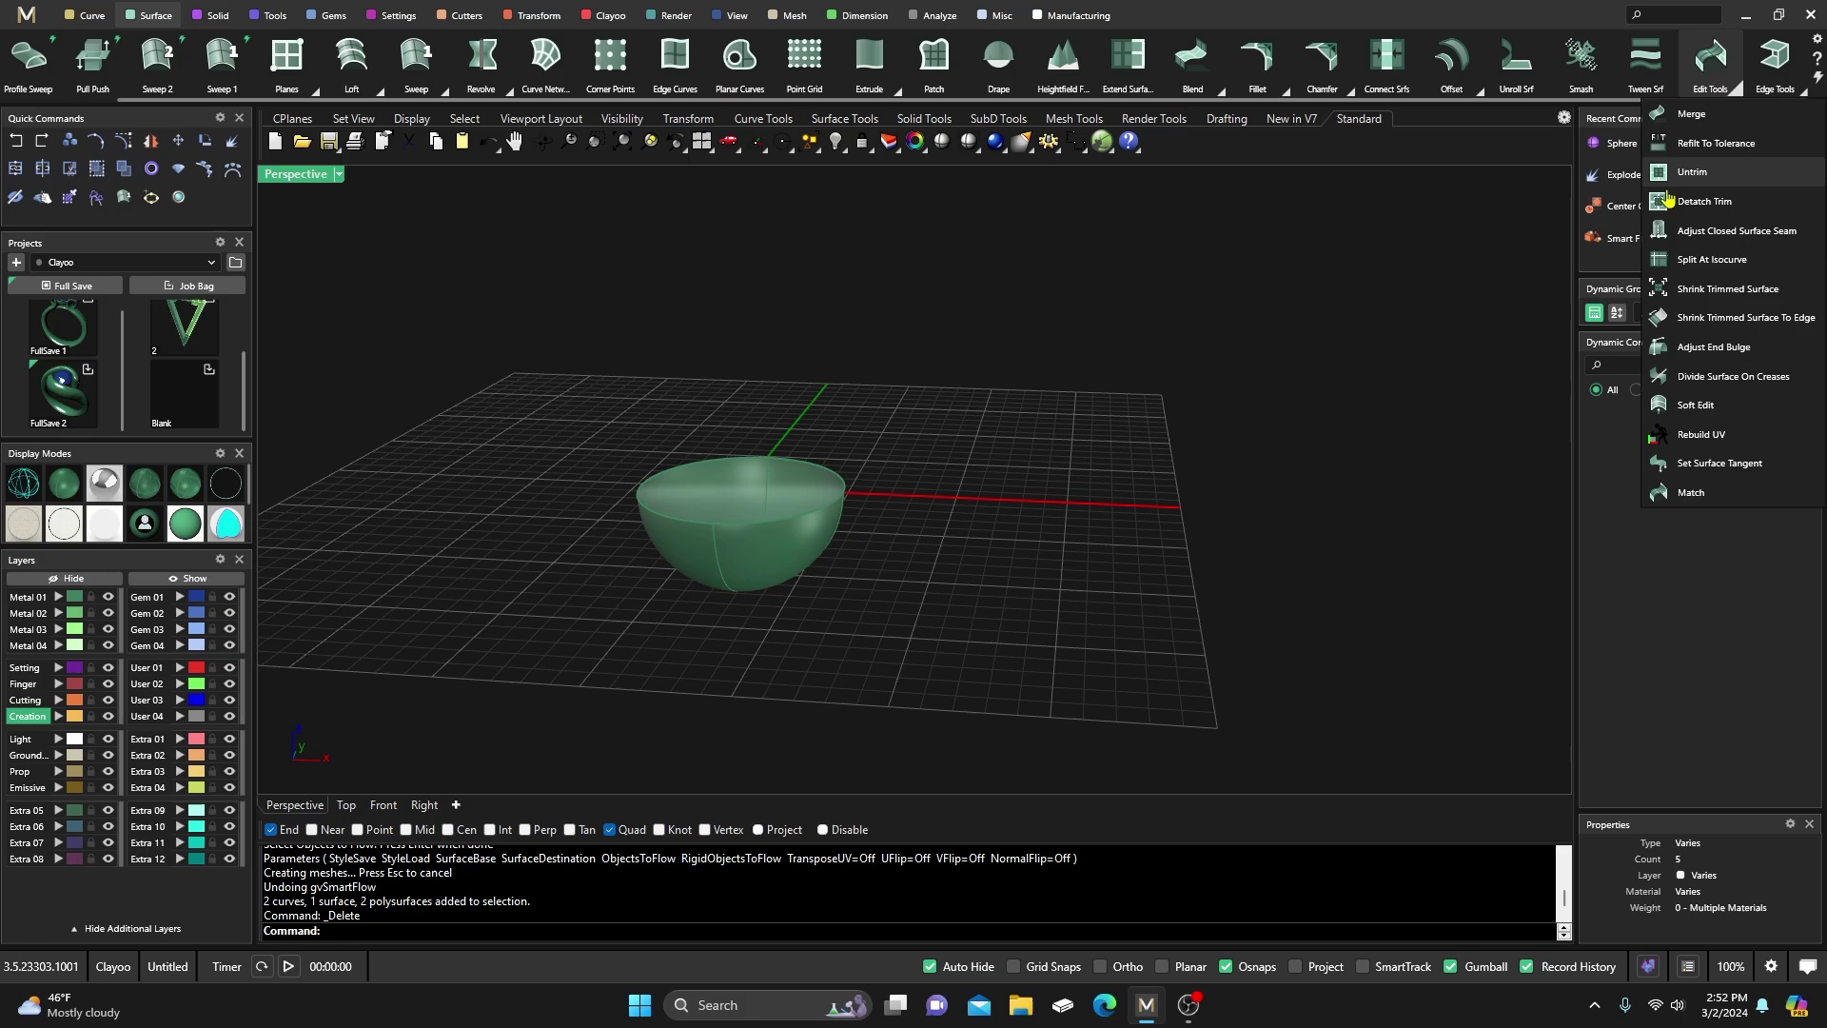
{"action": "left_click", "coordinate": [1690, 290]}
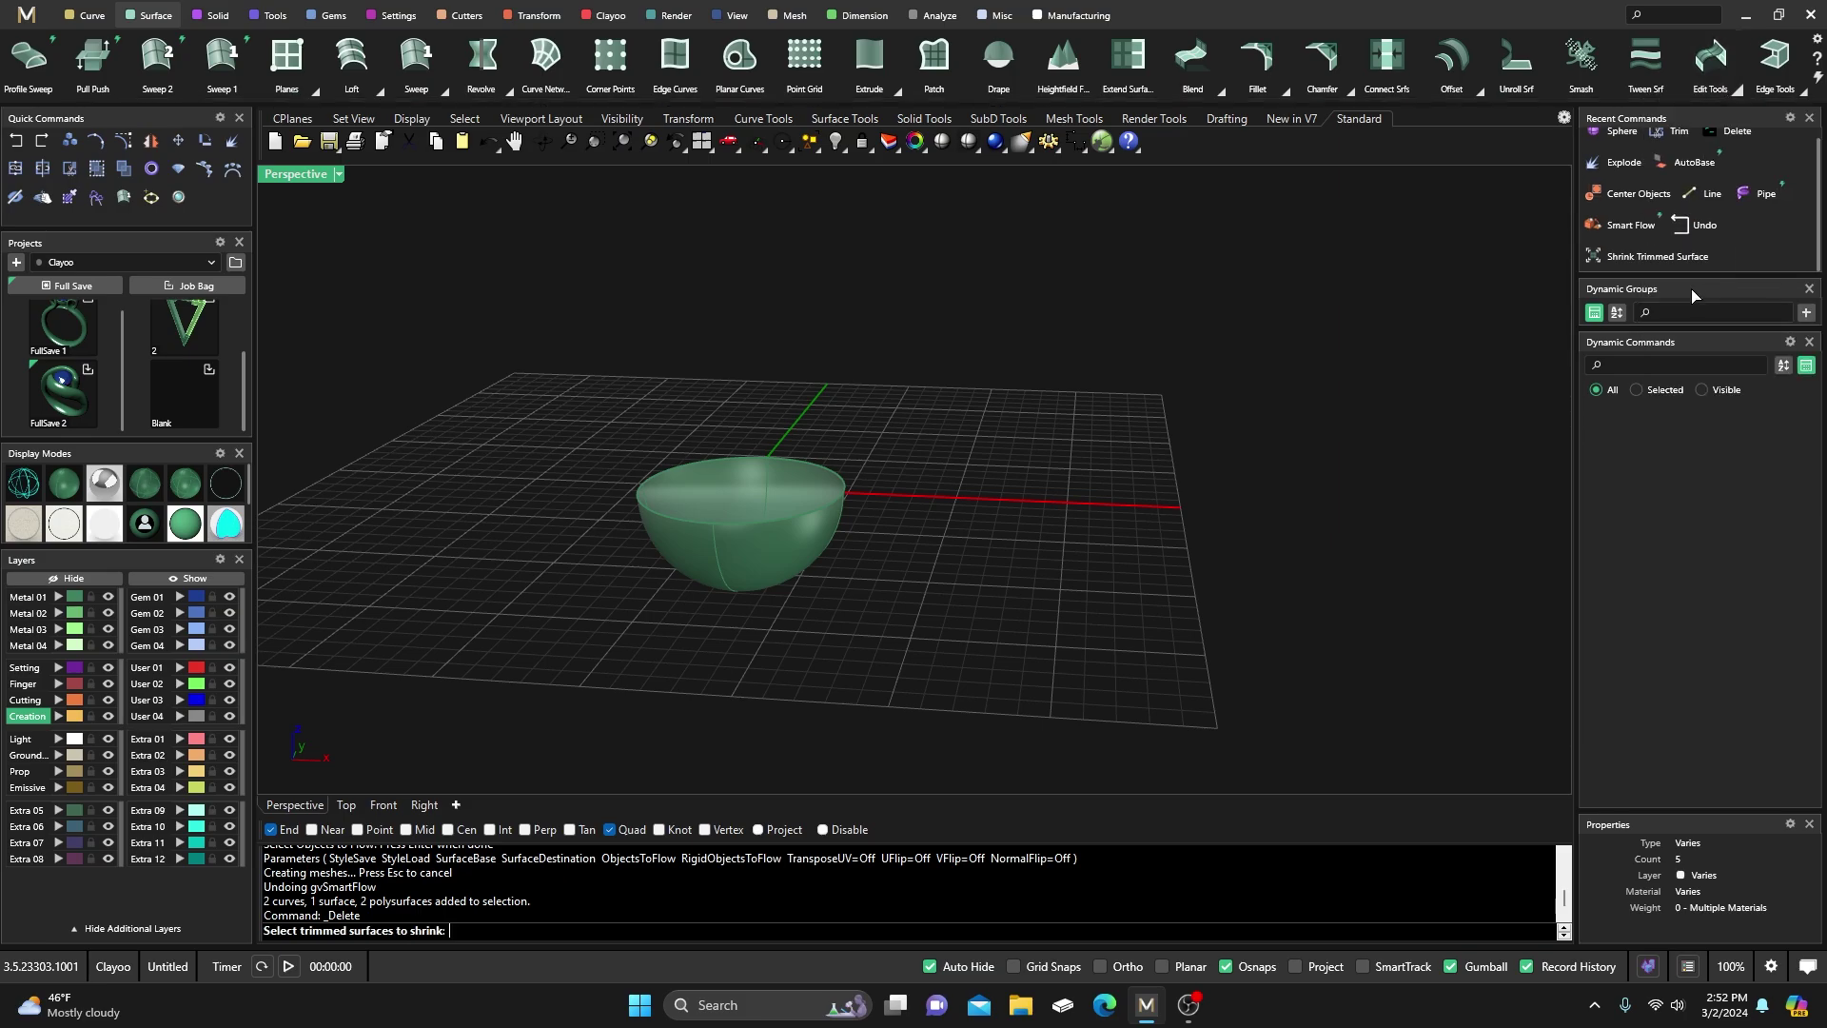
{"action": "left_click", "coordinate": [755, 543]}
{"action": "key", "text": "Return"}
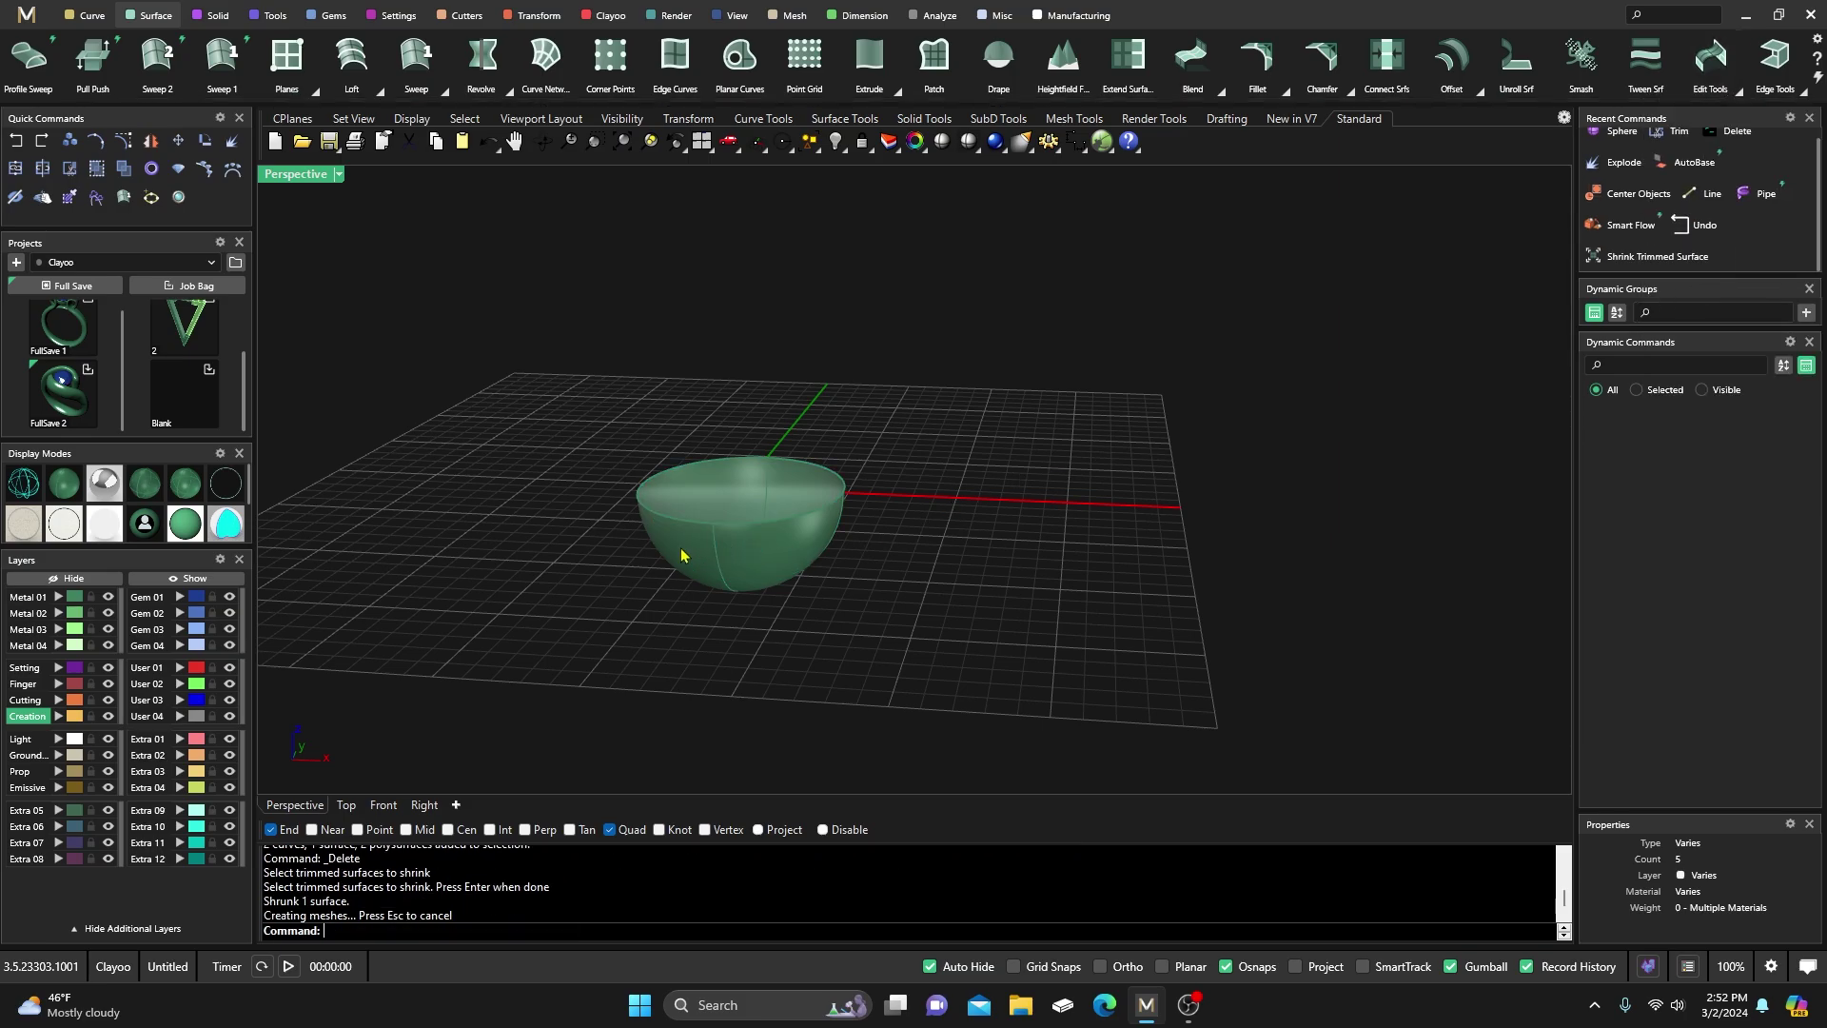
Run Auto Base on the shrunk half-sphere to generate a new flat base surface
{"action": "left_click", "coordinate": [718, 572]}
{"action": "right_click_drag", "start_coordinate": [718, 572], "coordinate": [522, 447]}
{"action": "left_click", "coordinate": [539, 15]}
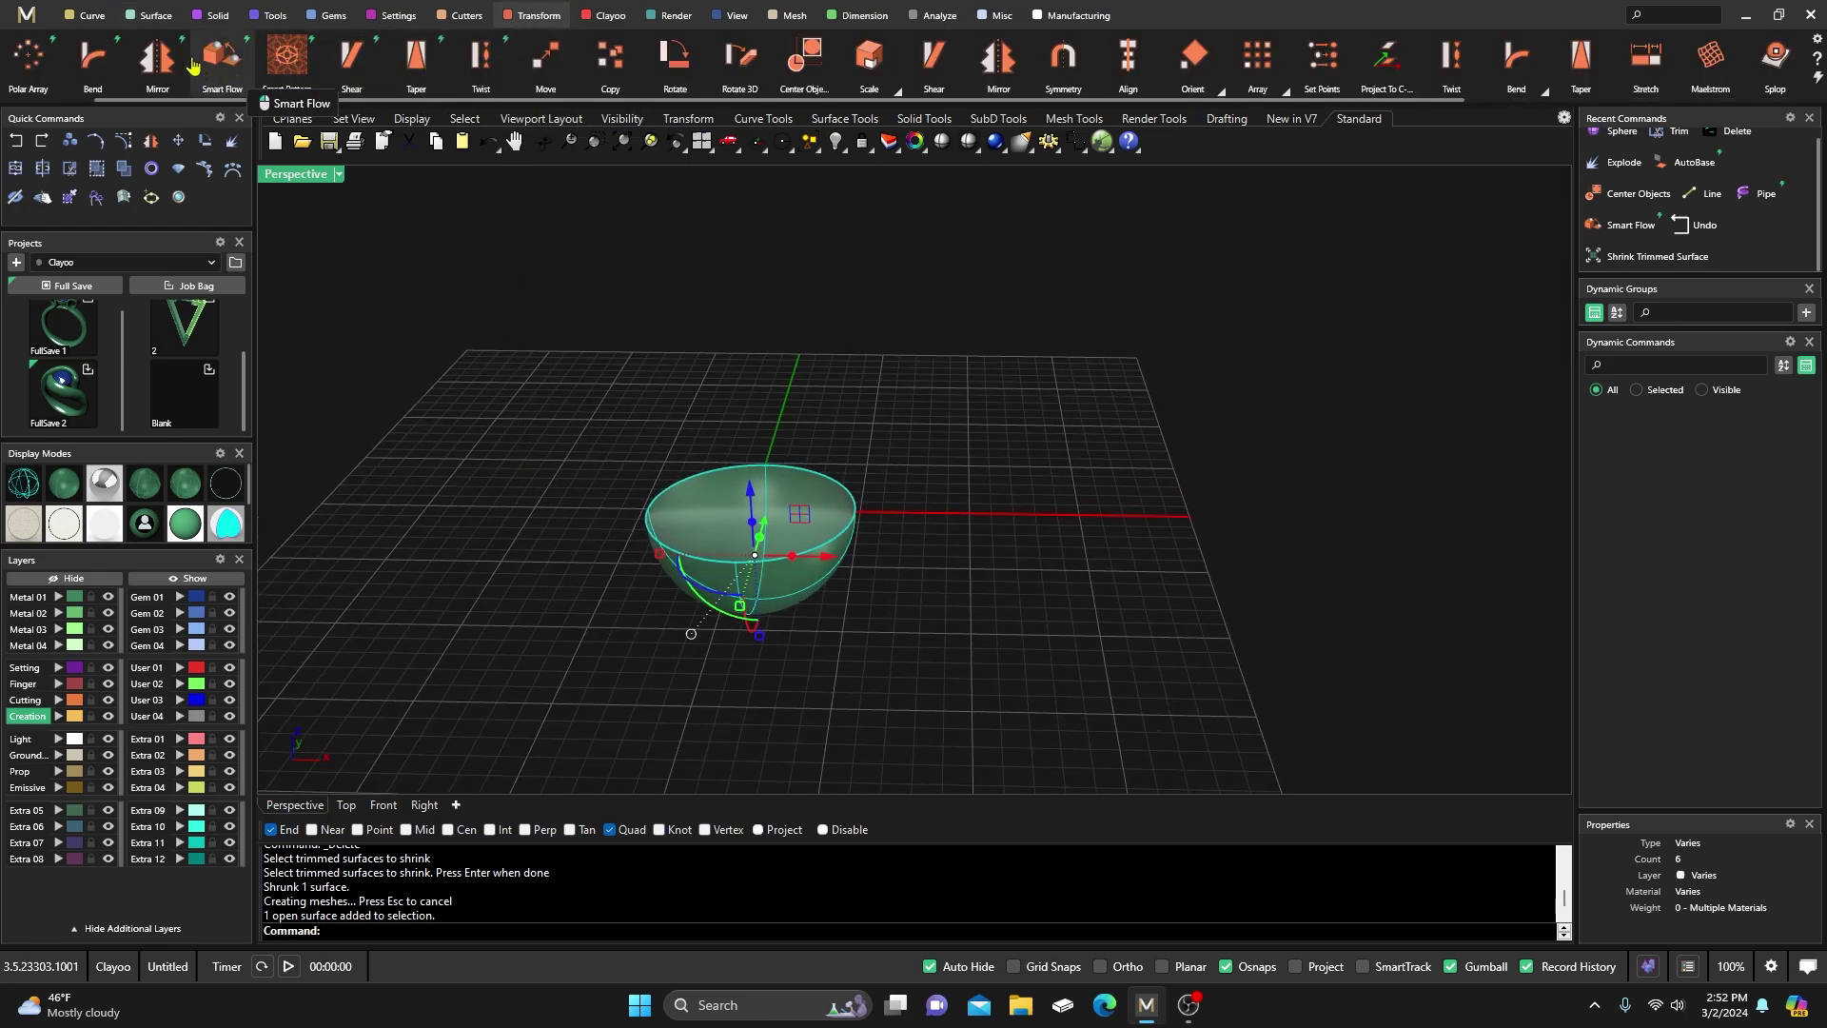
{"action": "left_click", "coordinate": [93, 59]}
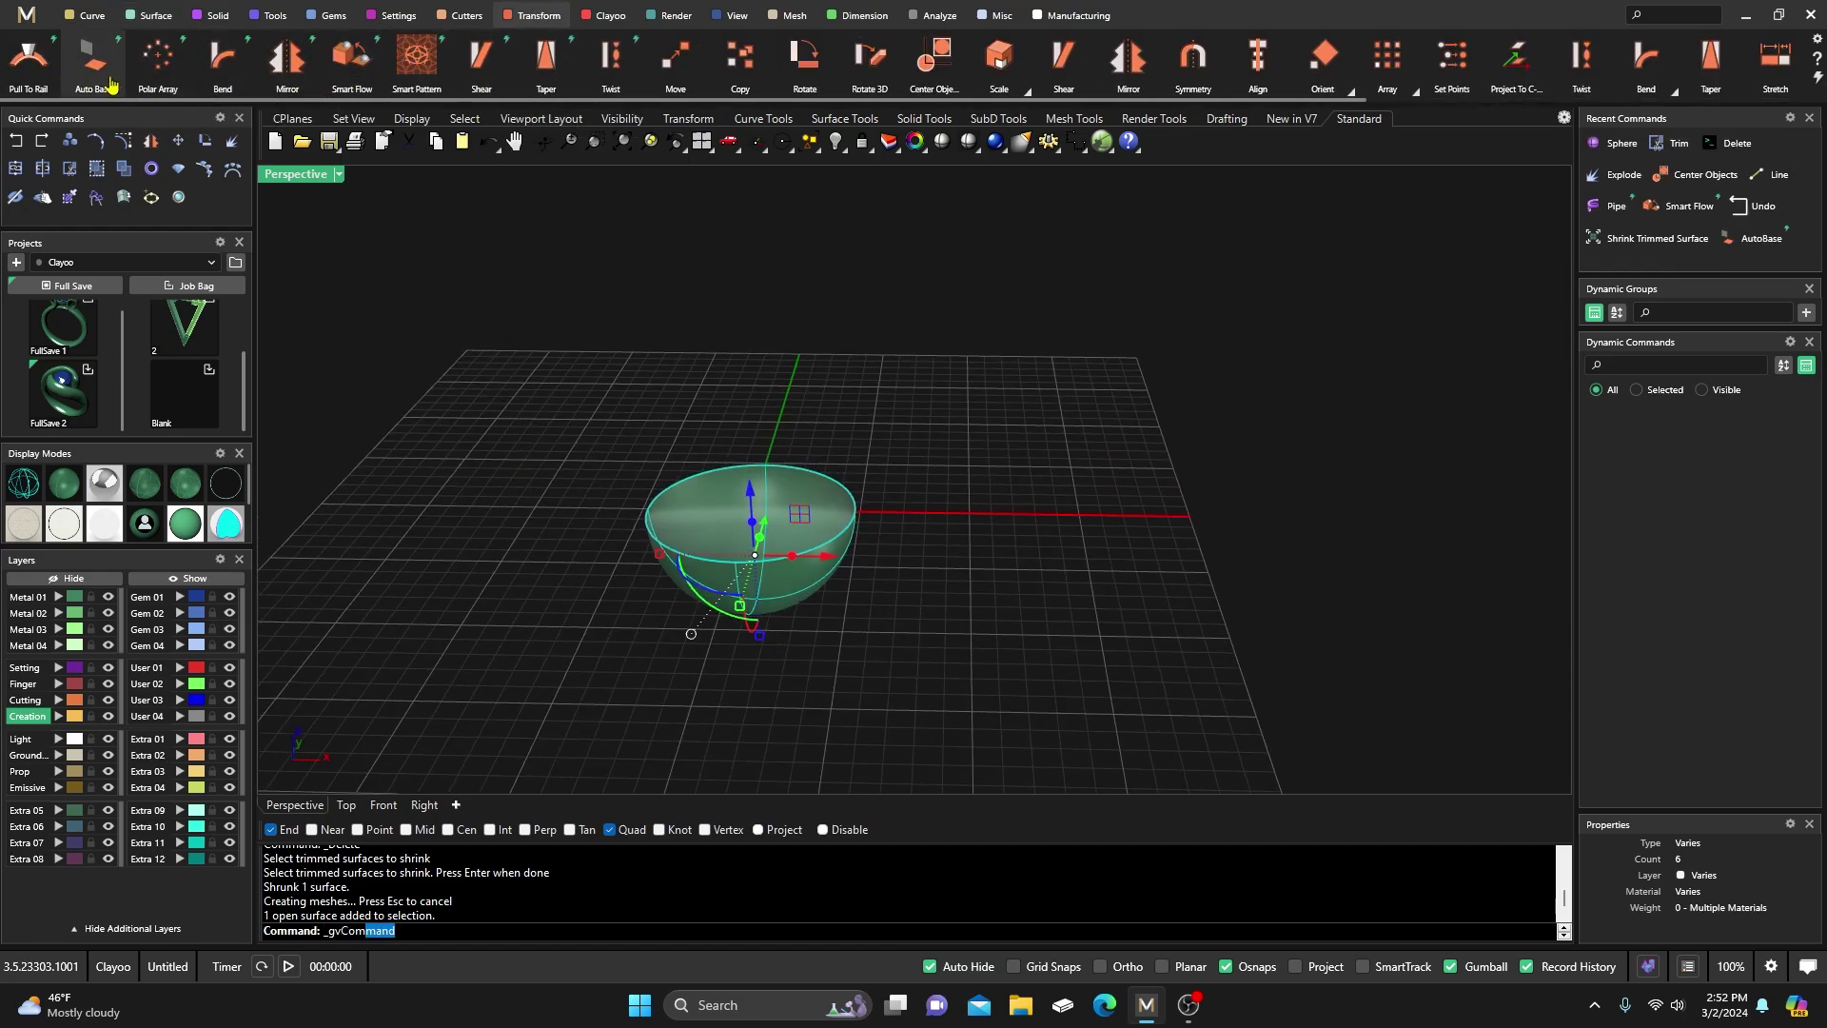
{"action": "right_click_drag", "start_coordinate": [878, 590], "coordinate": [870, 436]}
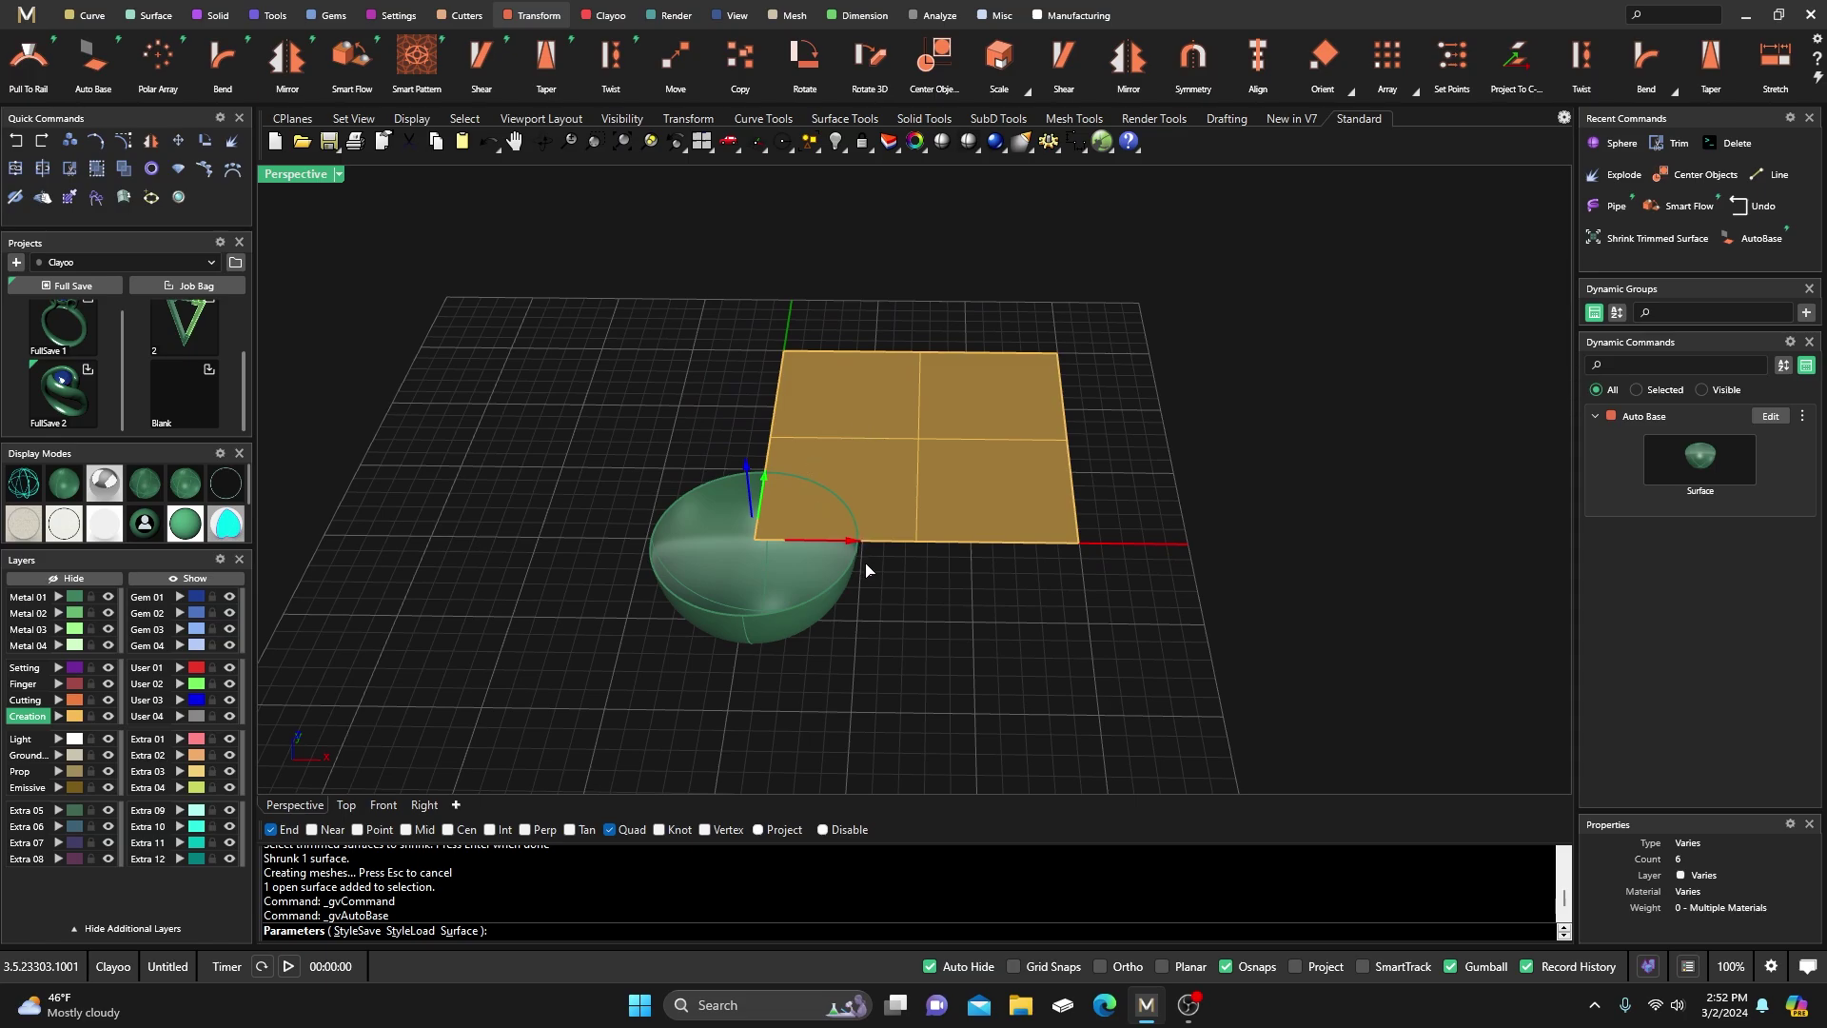
{"action": "key", "text": "Return"}
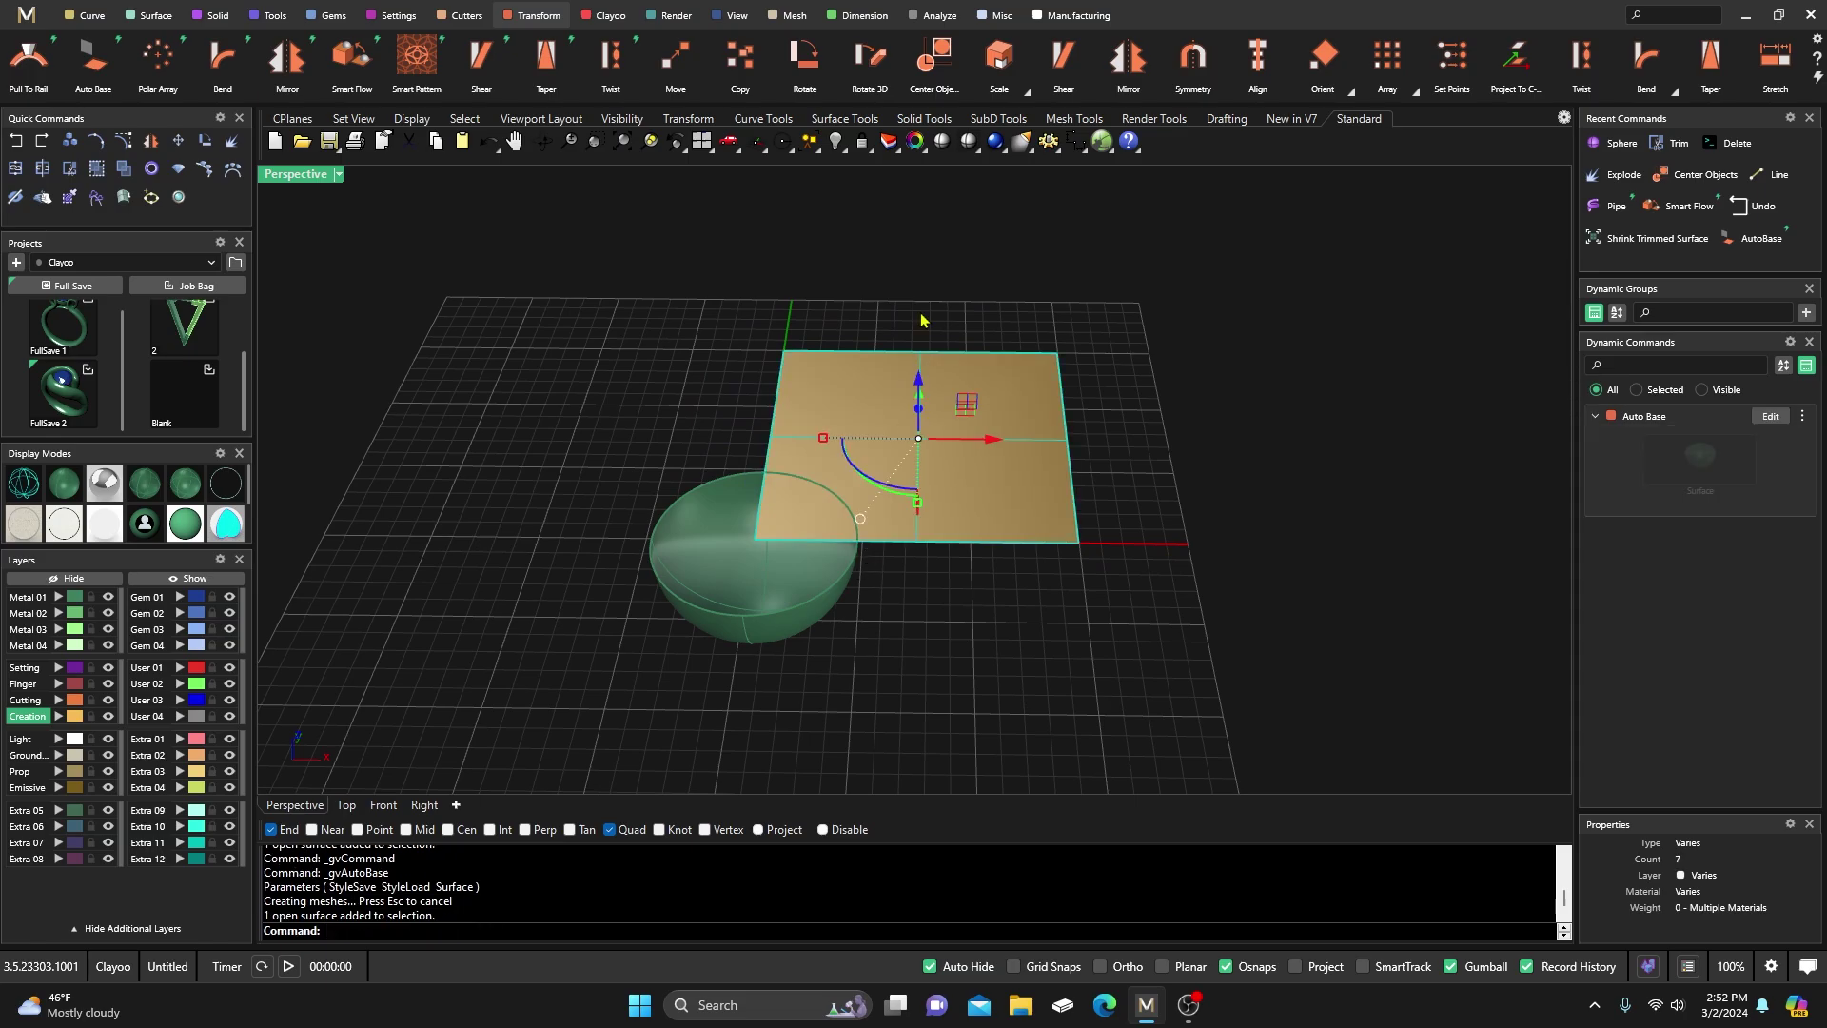
Centre the new base surface on the world origin by its bounding box and move it along positive Y, clear of the half-sphere
{"action": "left_click", "coordinate": [933, 59]}
{"action": "key", "text": "Return"}
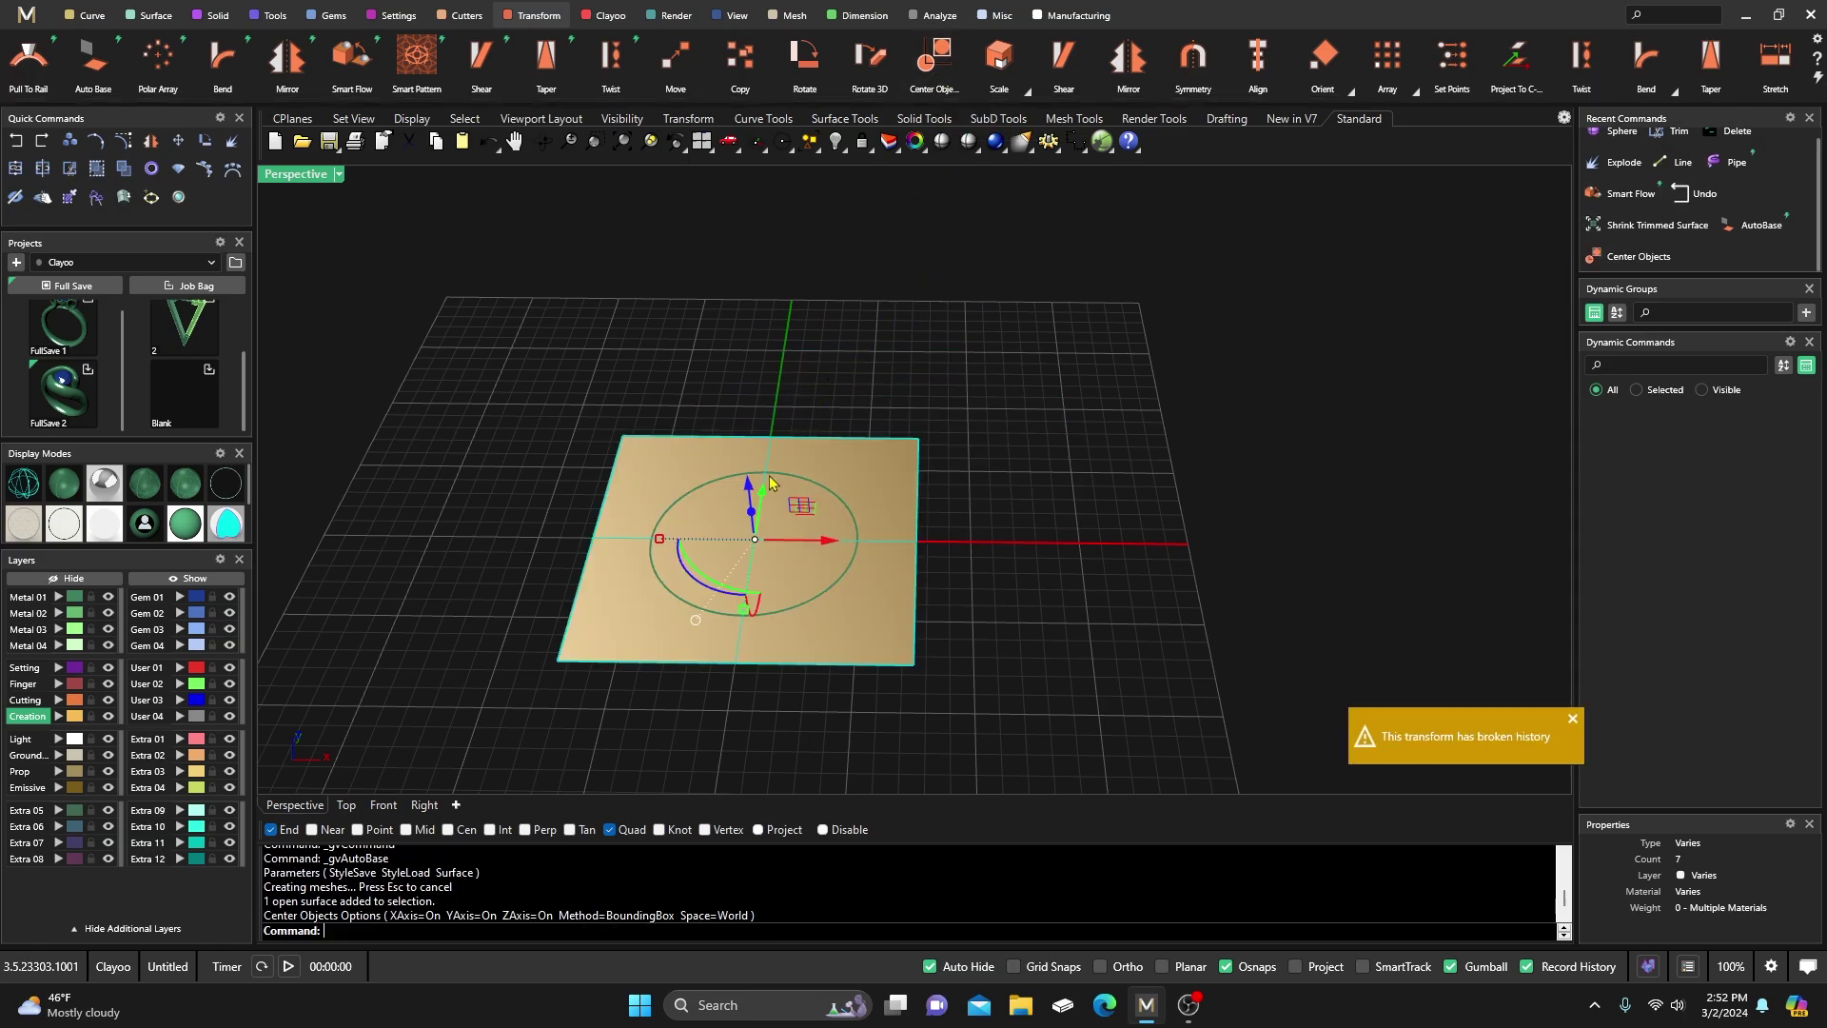
{"action": "left_click_drag", "start_coordinate": [767, 480], "coordinate": [786, 320]}
{"action": "left_click", "coordinate": [560, 356]}
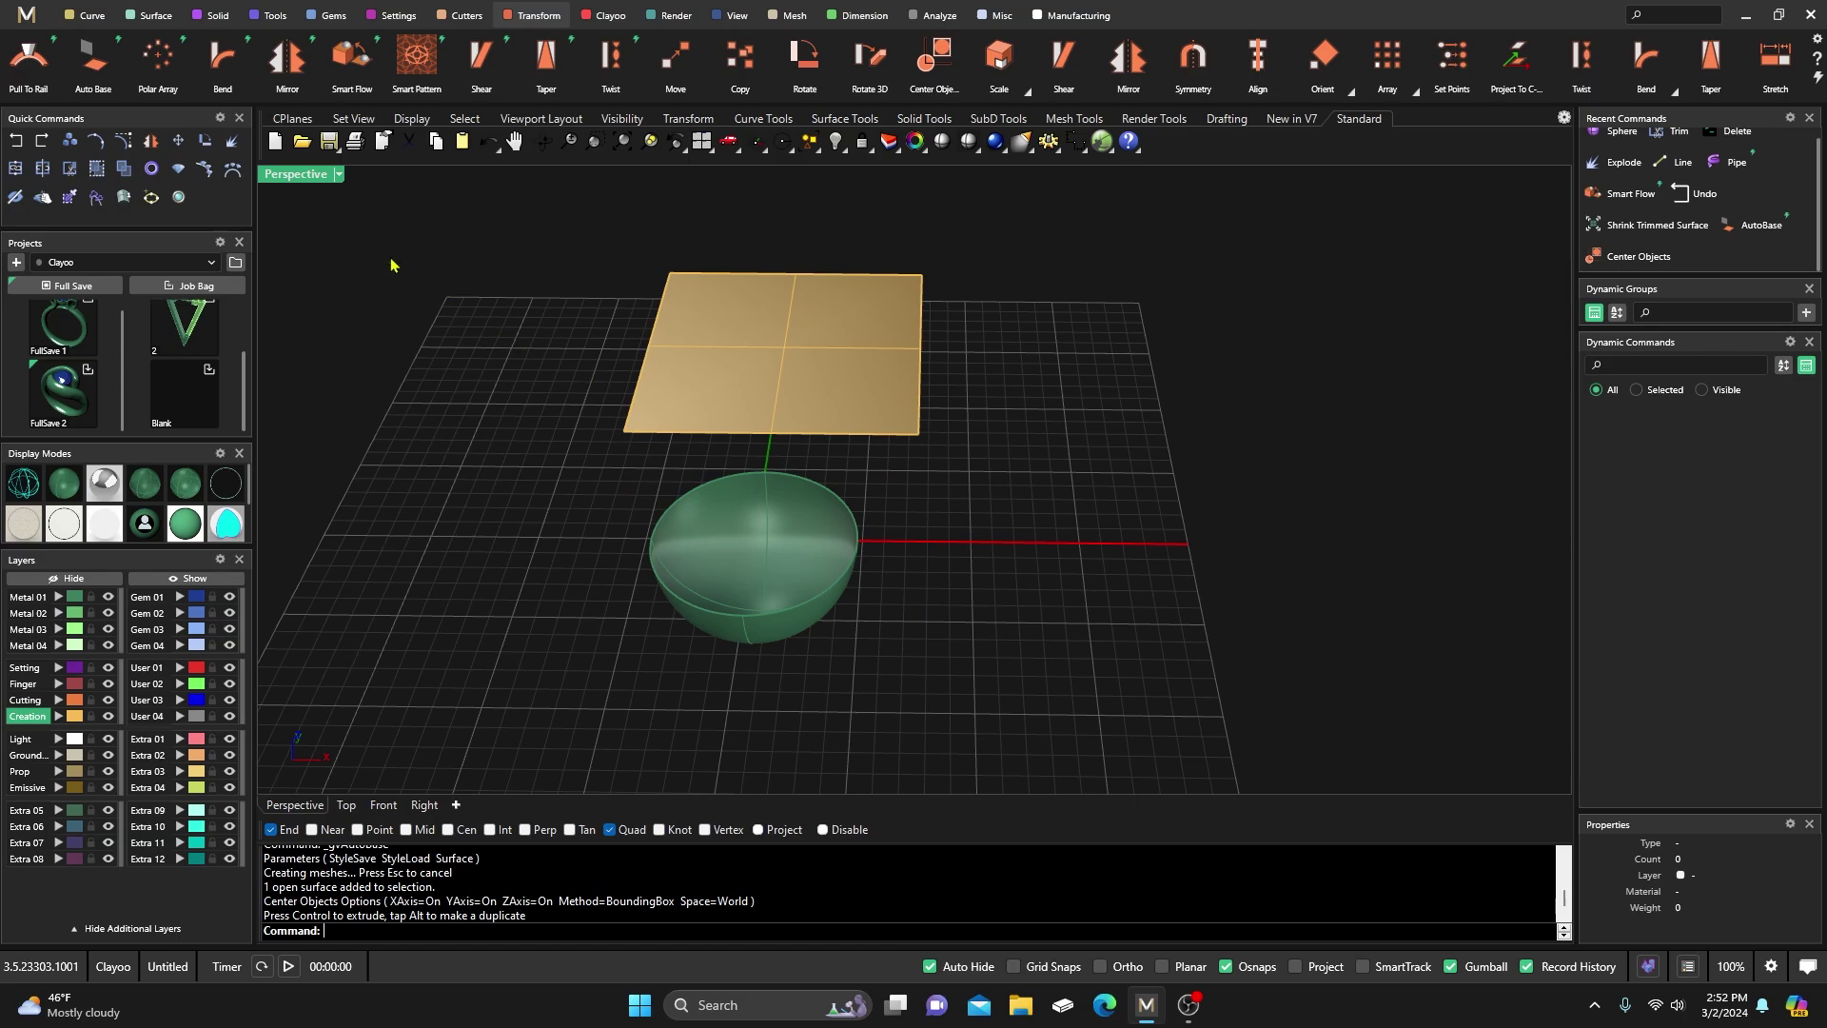
Assign the new base surface to the Ground Plane layer, keep Creation as the current layer, and deselect the surface
{"action": "left_click", "coordinate": [646, 364]}
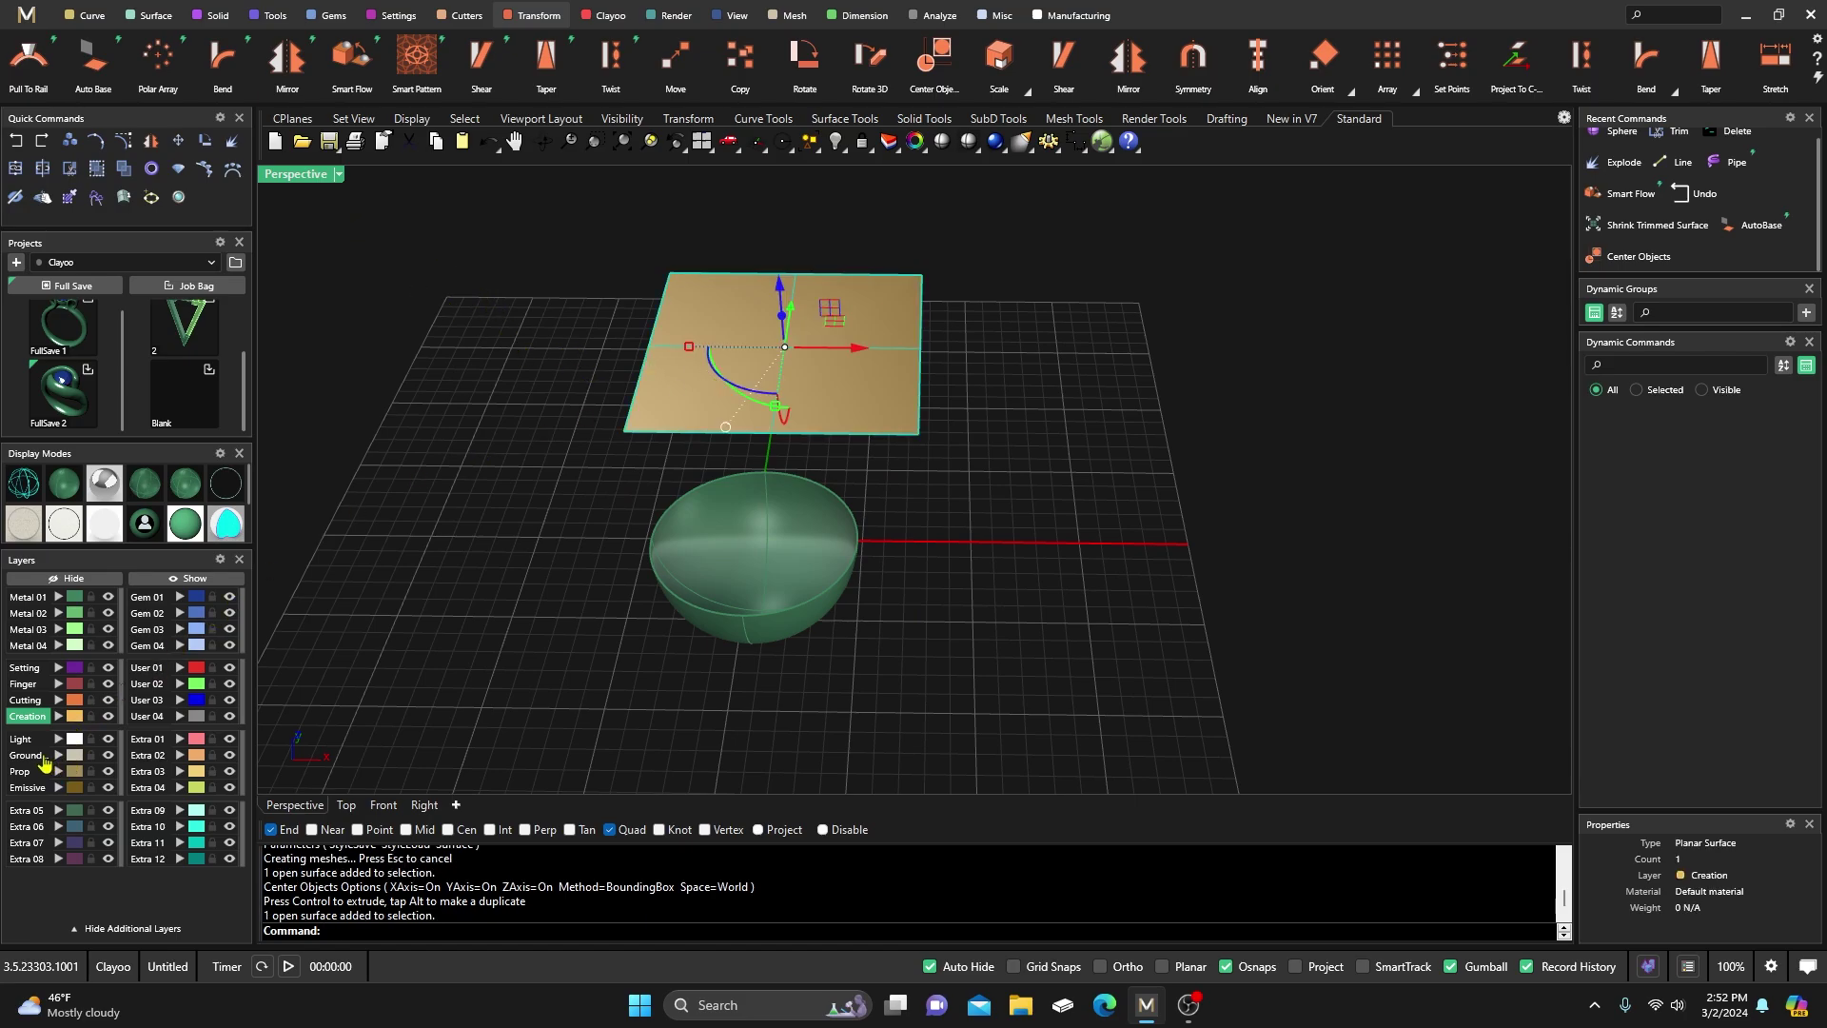
{"action": "left_click", "coordinate": [43, 756]}
{"action": "left_click", "coordinate": [38, 715]}
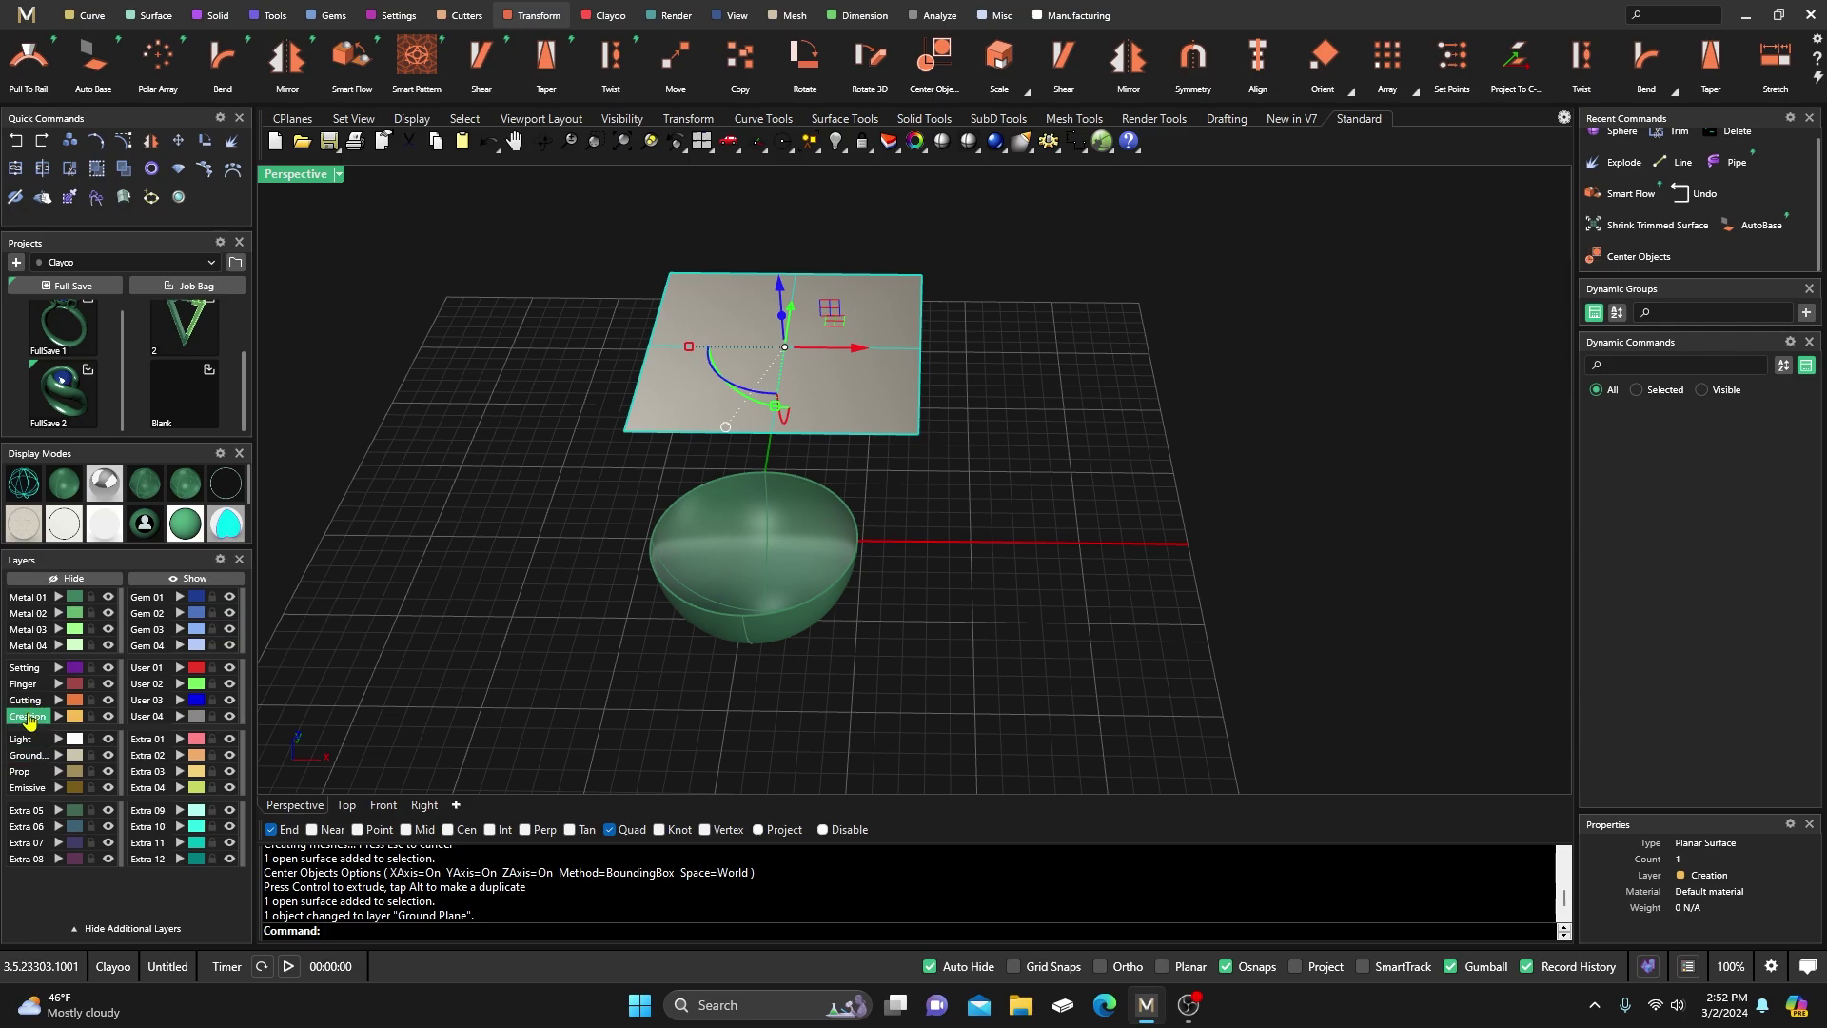
{"action": "left_click", "coordinate": [354, 456]}
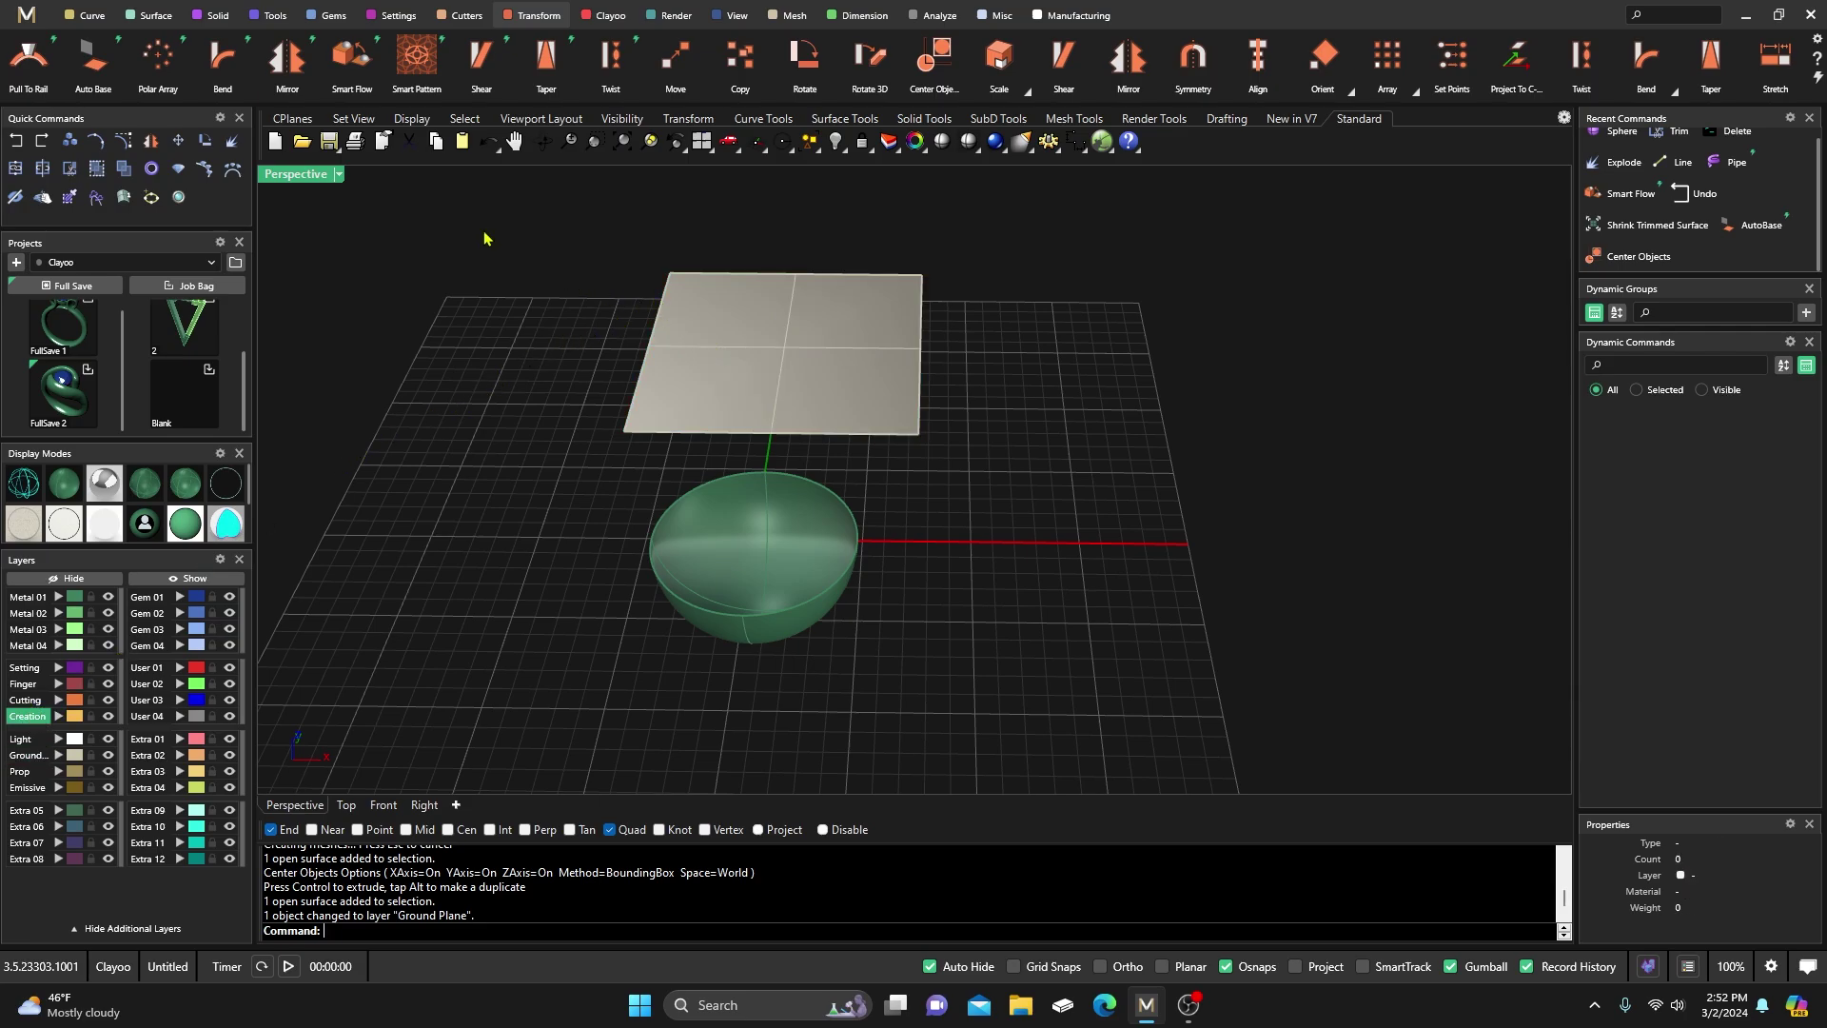
Enable the Near snap and draw three parallel lines across the base surface, from one side edge to the opposite one
{"action": "left_click", "coordinate": [89, 15]}
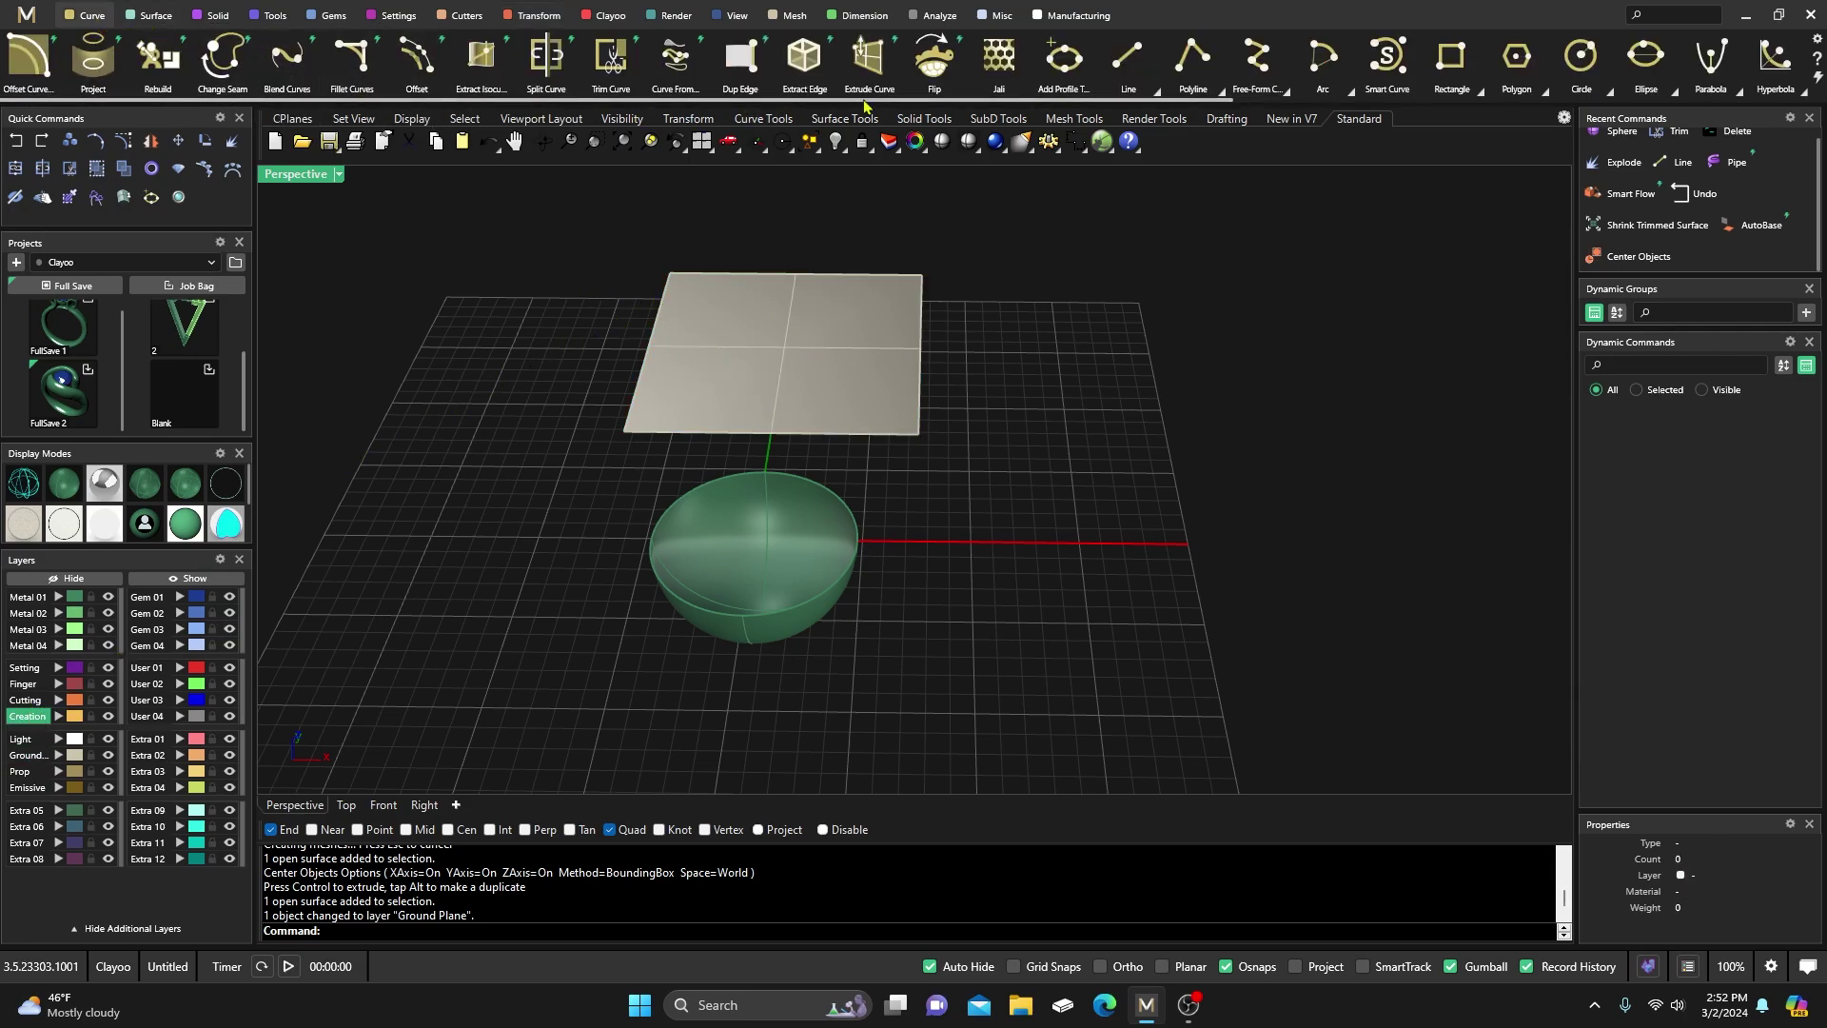
{"action": "left_click", "coordinate": [1128, 57]}
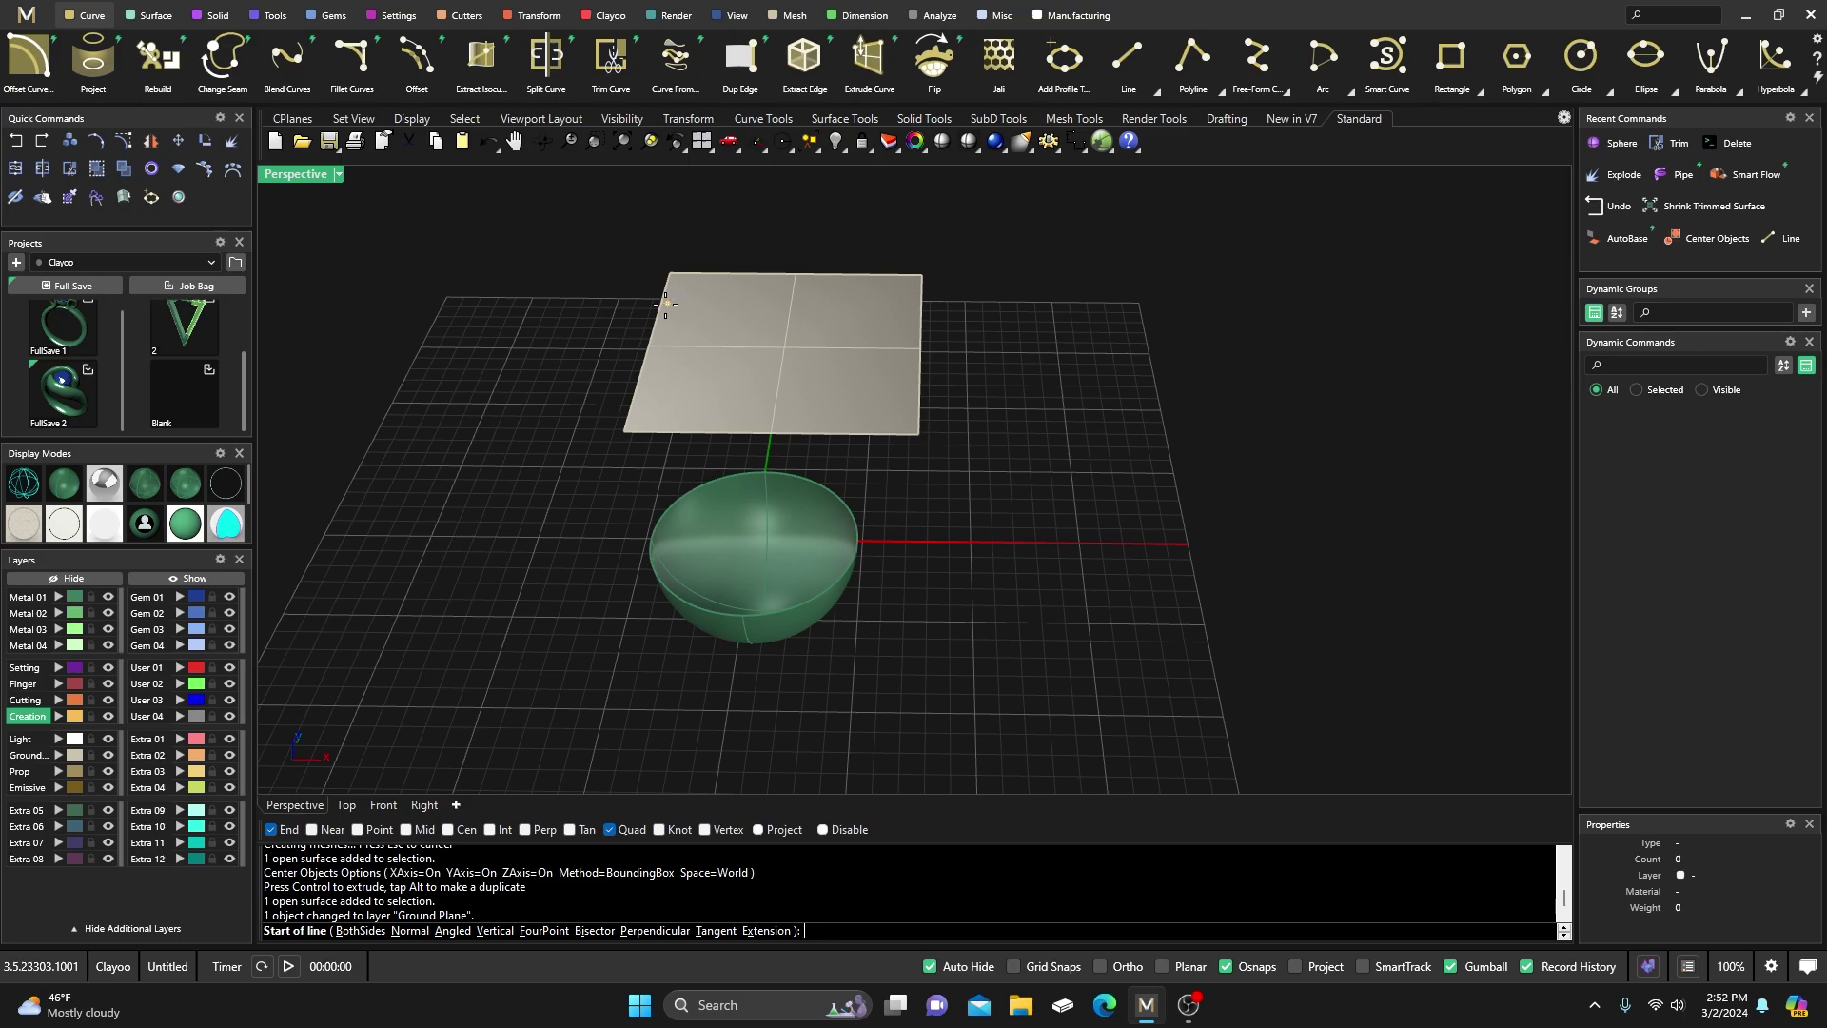
{"action": "left_click", "coordinate": [315, 832]}
{"action": "left_click", "coordinate": [666, 297]}
{"action": "left_click", "coordinate": [916, 303]}
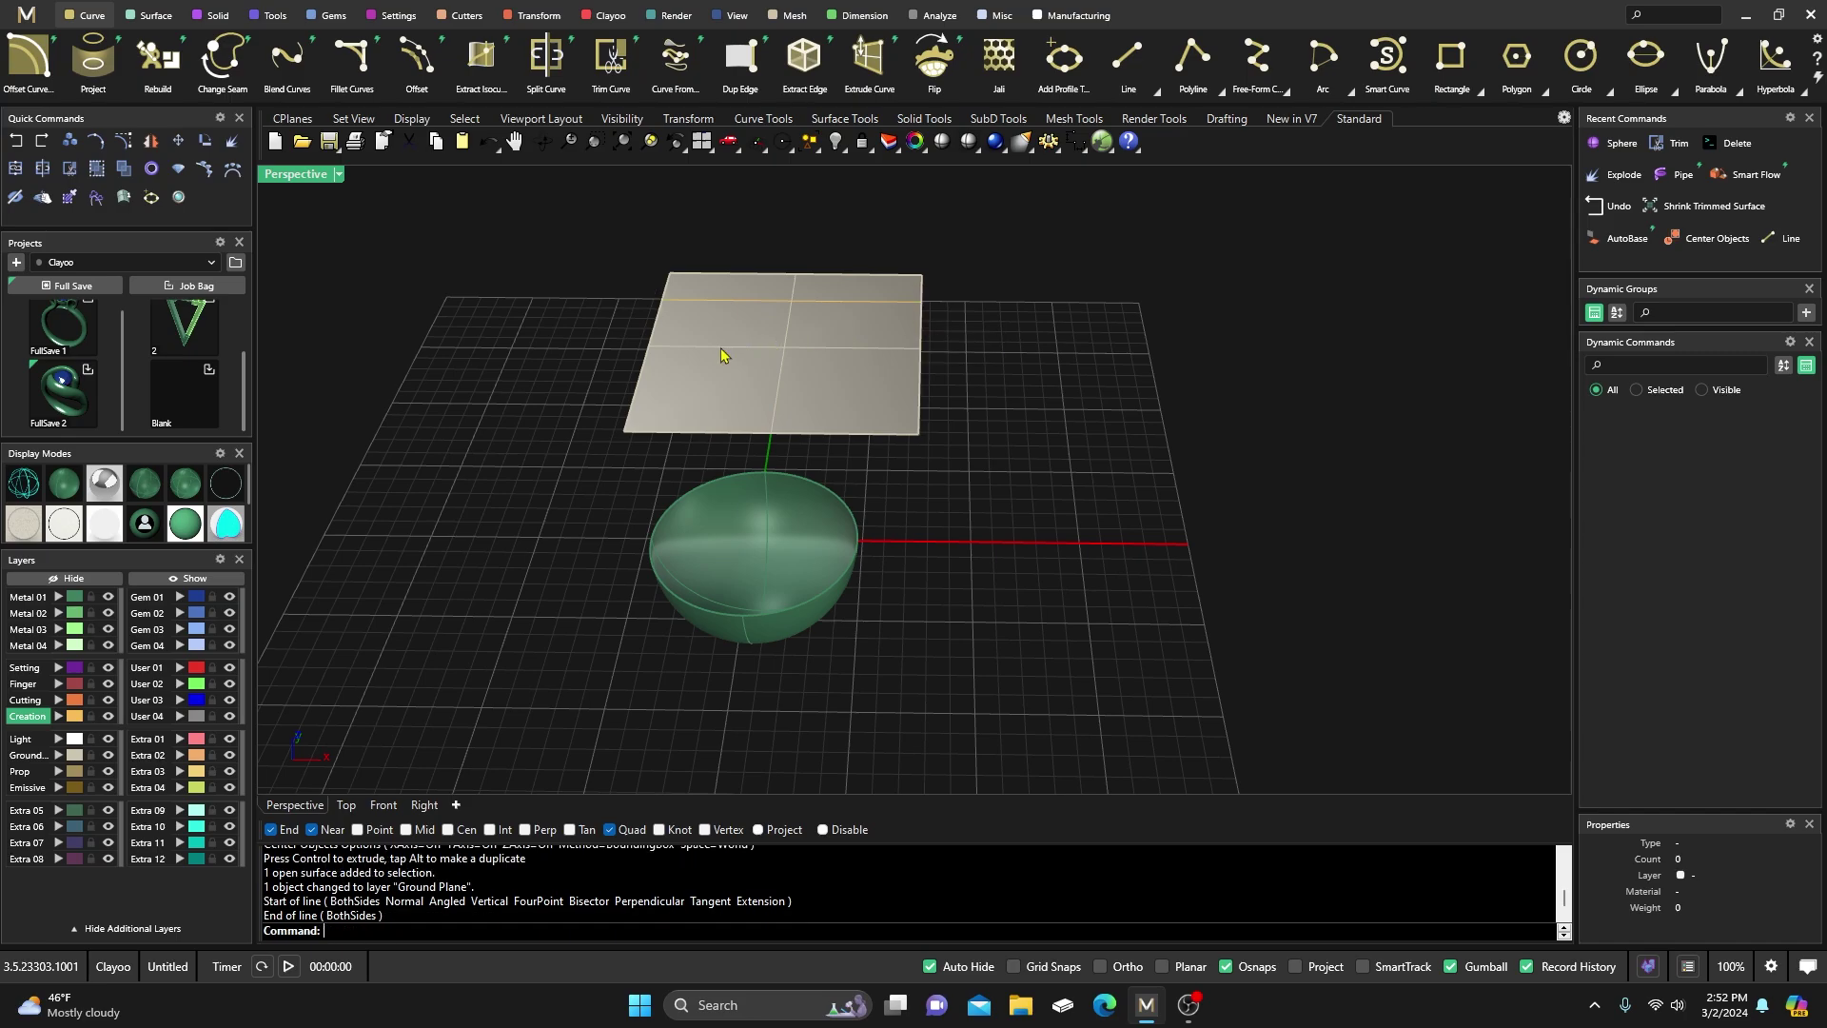
{"action": "key", "text": "Return"}
{"action": "left_click", "coordinate": [648, 345]}
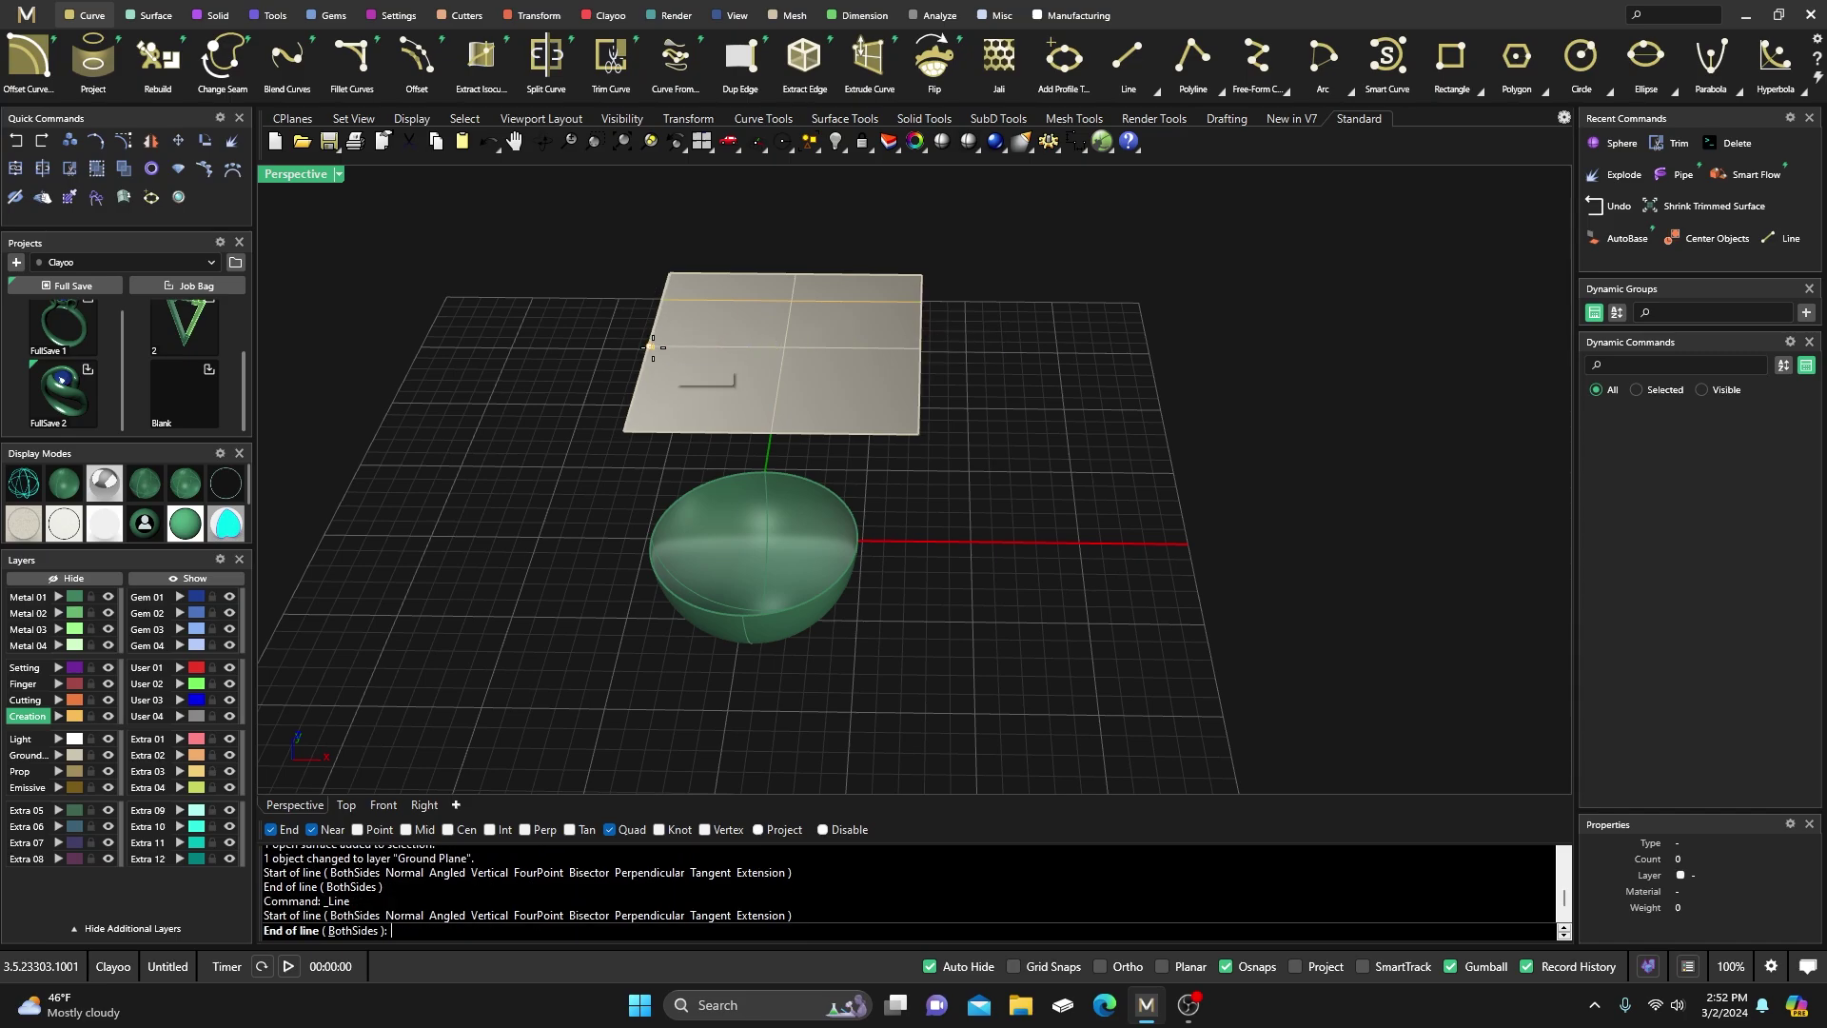
{"action": "left_click", "coordinate": [919, 346]}
{"action": "key", "text": "Return"}
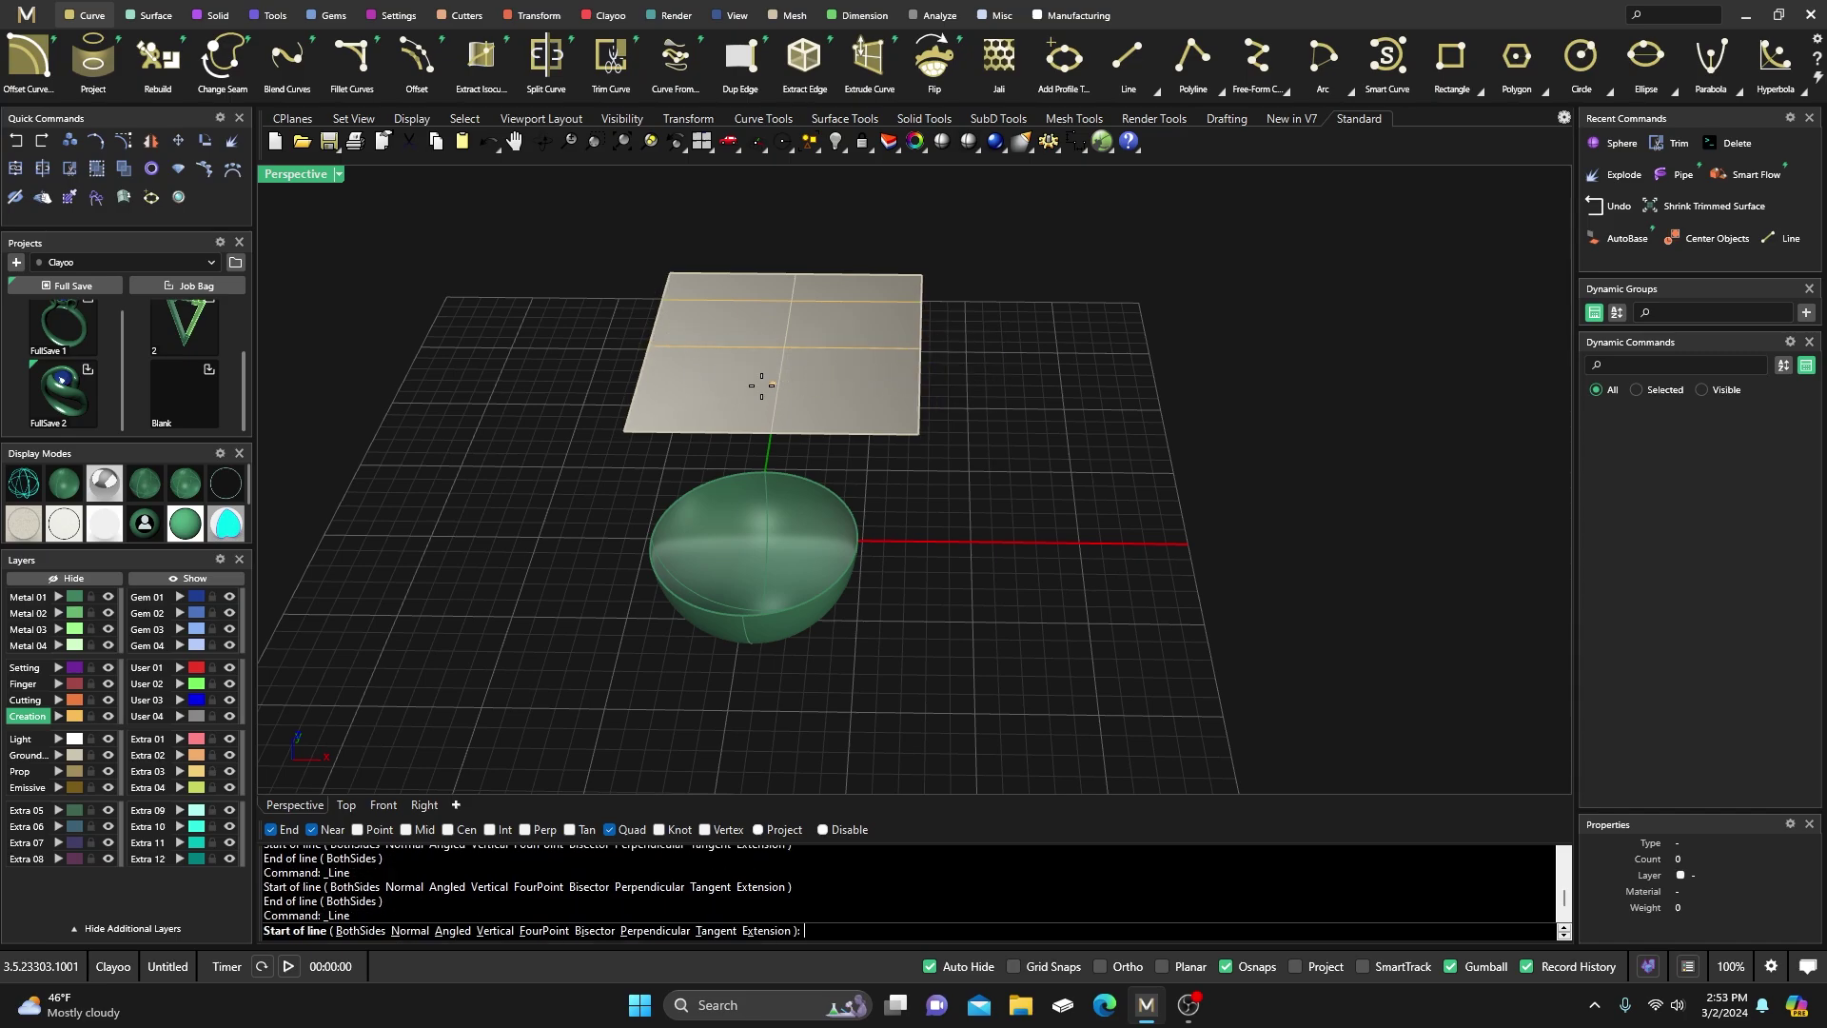
{"action": "left_click", "coordinate": [635, 395]}
{"action": "left_click", "coordinate": [919, 397]}
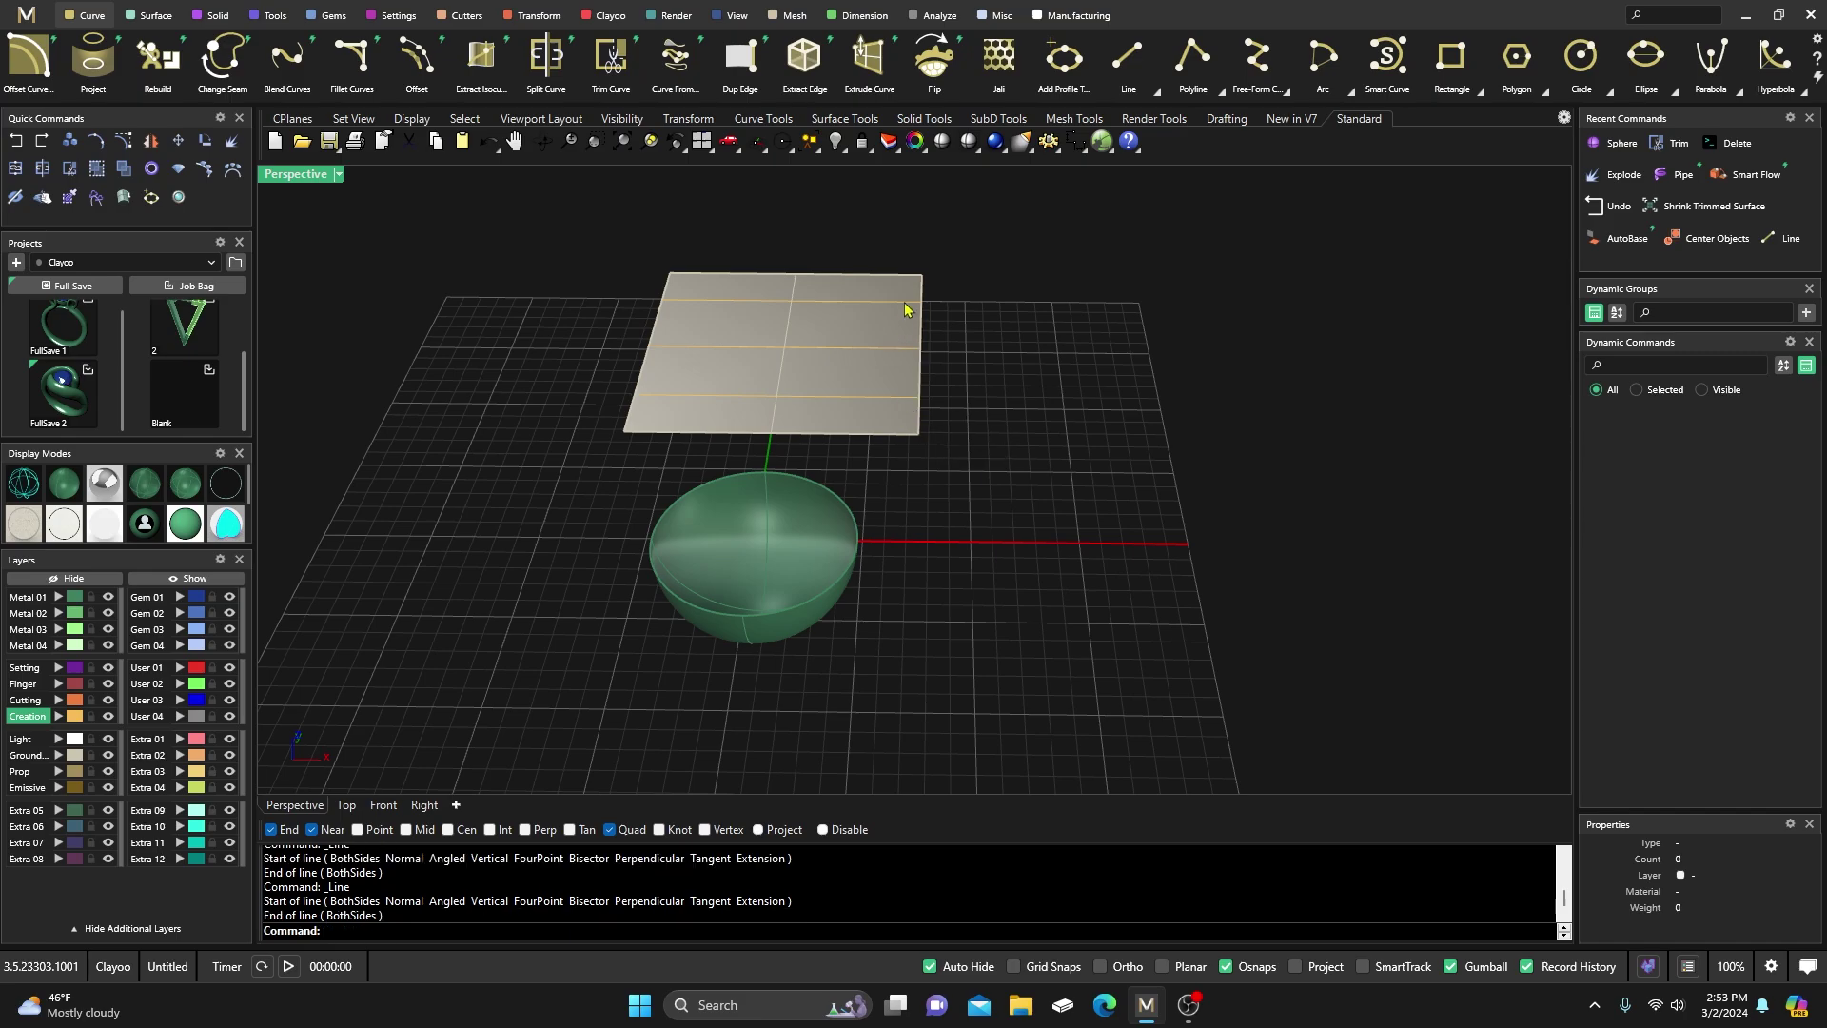
Draw two diagonal lines joining the opposite corners of the base surface
{"action": "key", "text": "Return"}
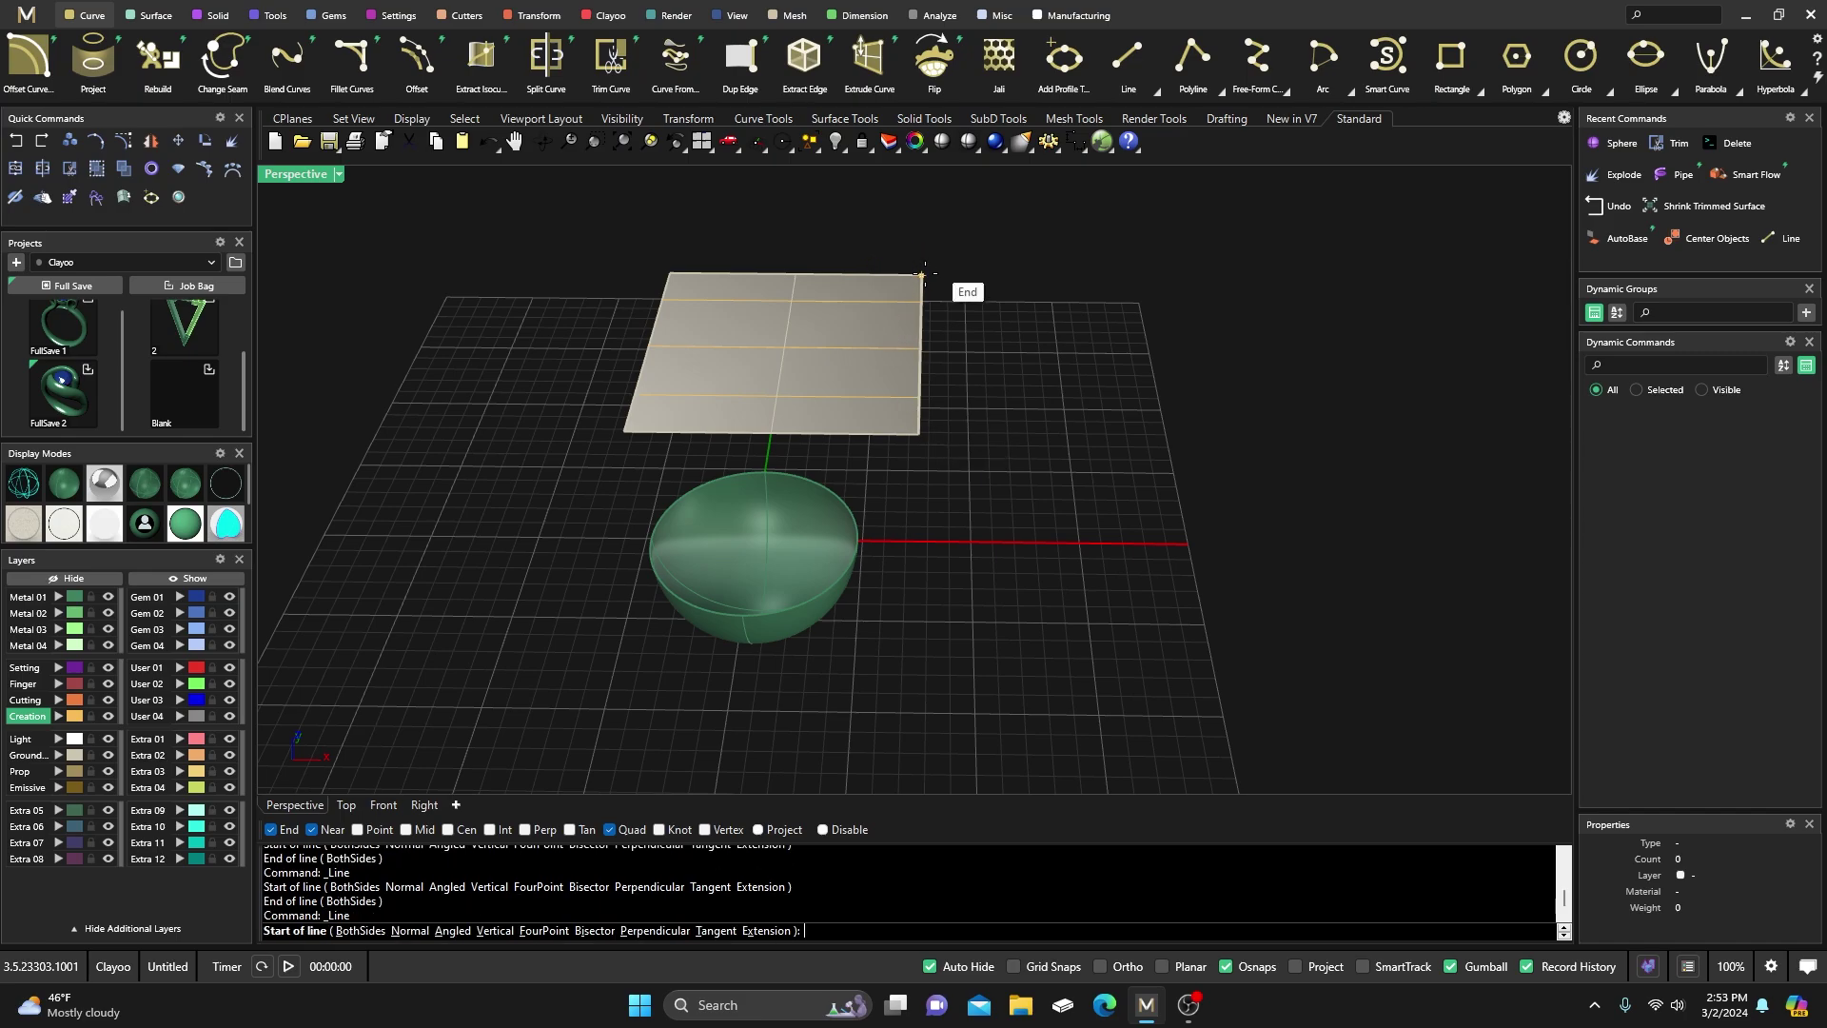
{"action": "left_click", "coordinate": [920, 275]}
{"action": "left_click", "coordinate": [625, 432]}
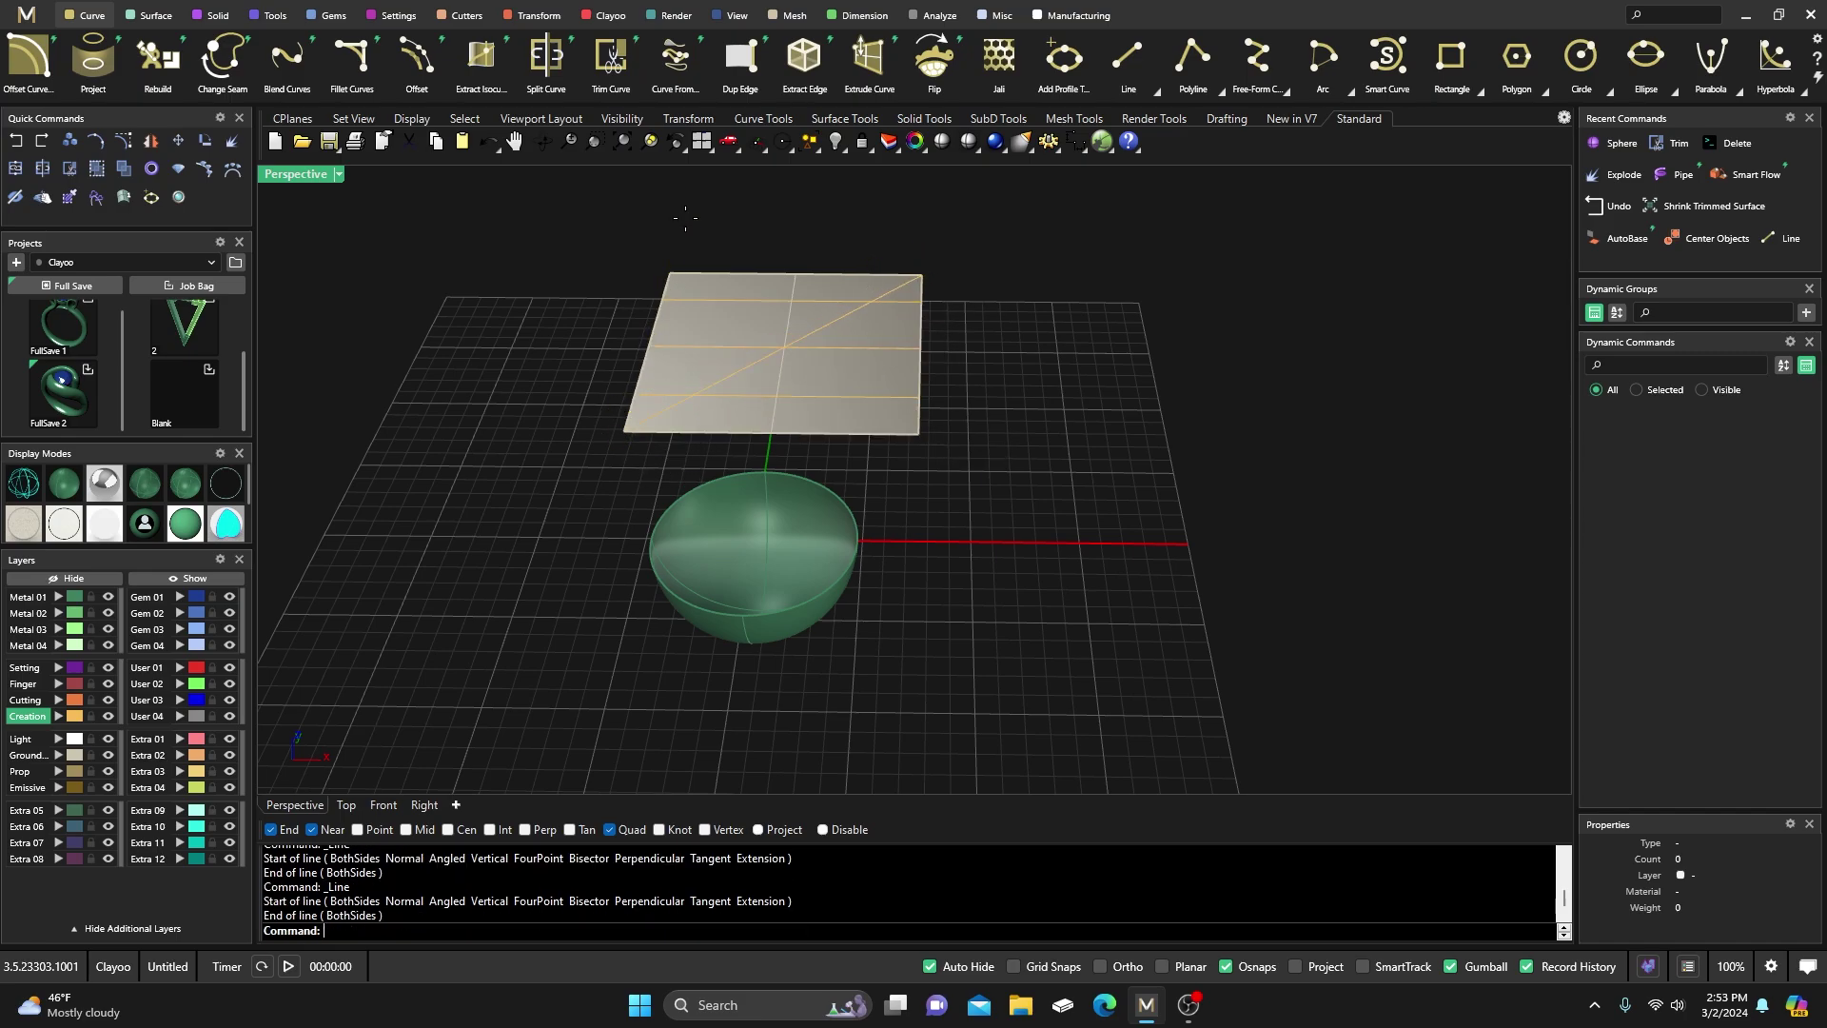
{"action": "key", "text": "Return"}
{"action": "left_click", "coordinate": [671, 274]}
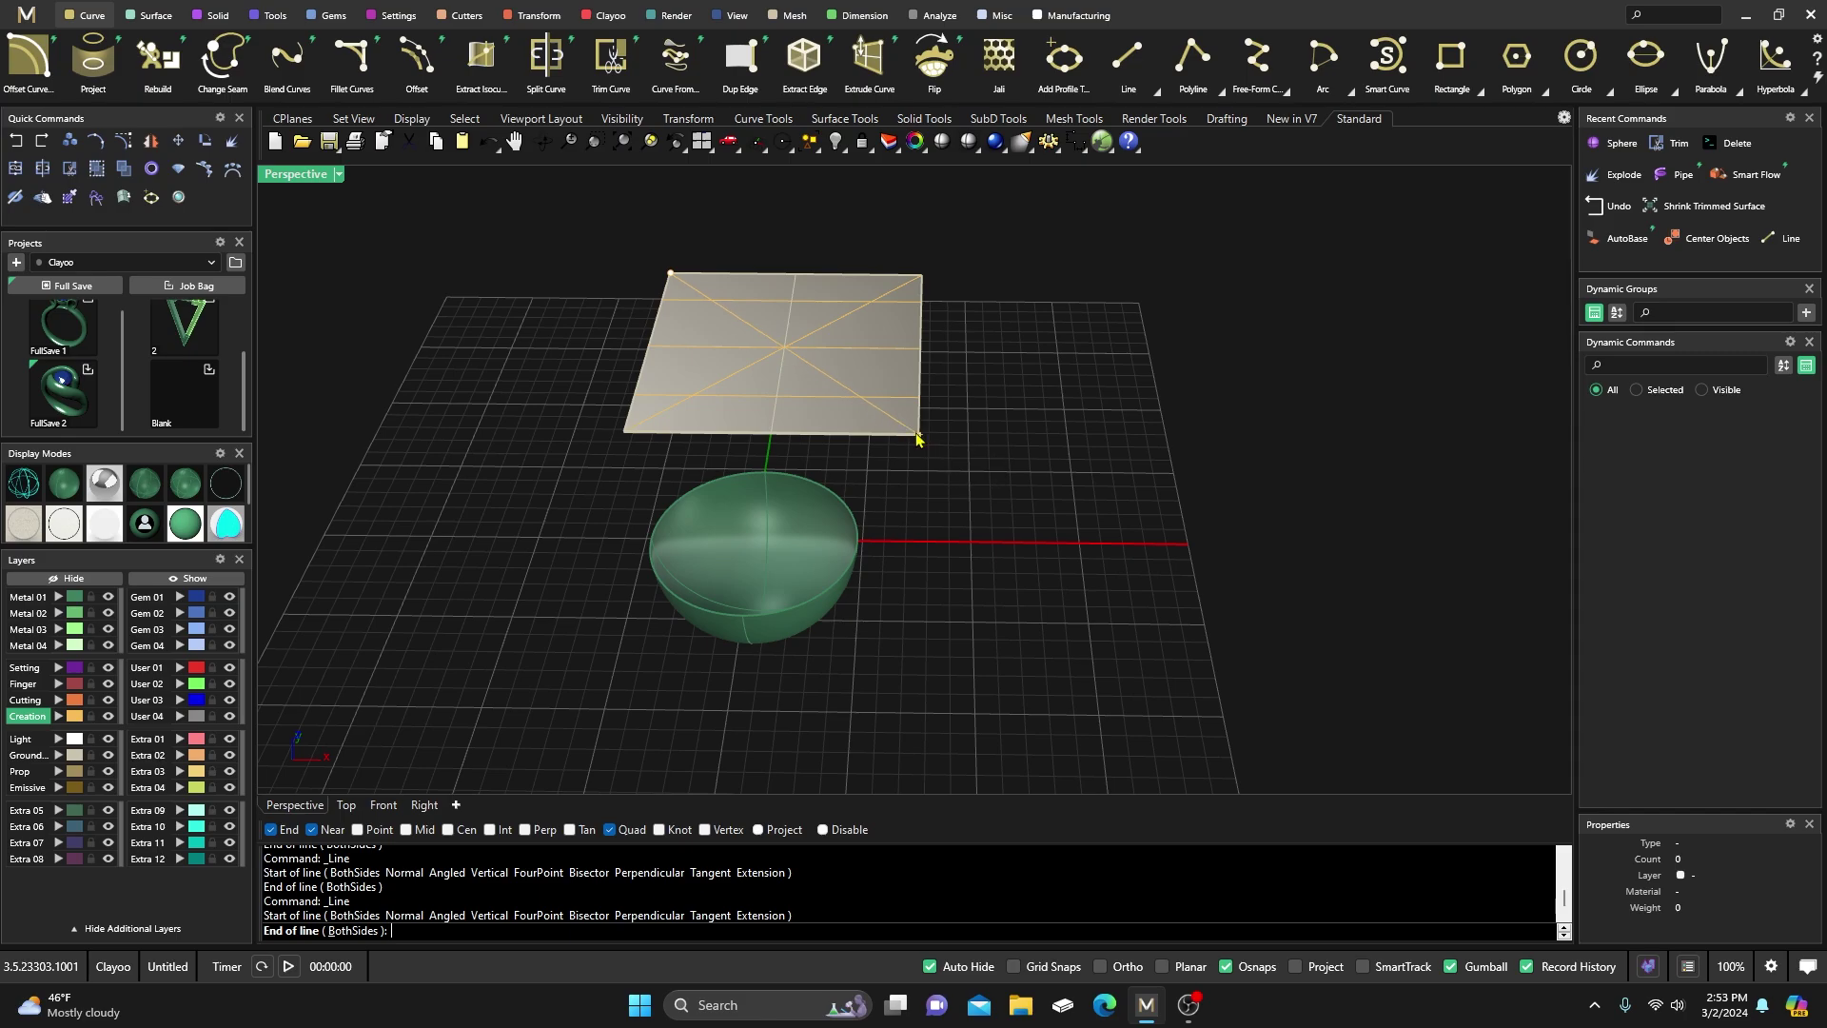
{"action": "left_click", "coordinate": [918, 433]}
Select the five lines on the Creation layer and build round-capped pipes along them with a start and end radius of 0.3
{"action": "left_click", "coordinate": [58, 715]}
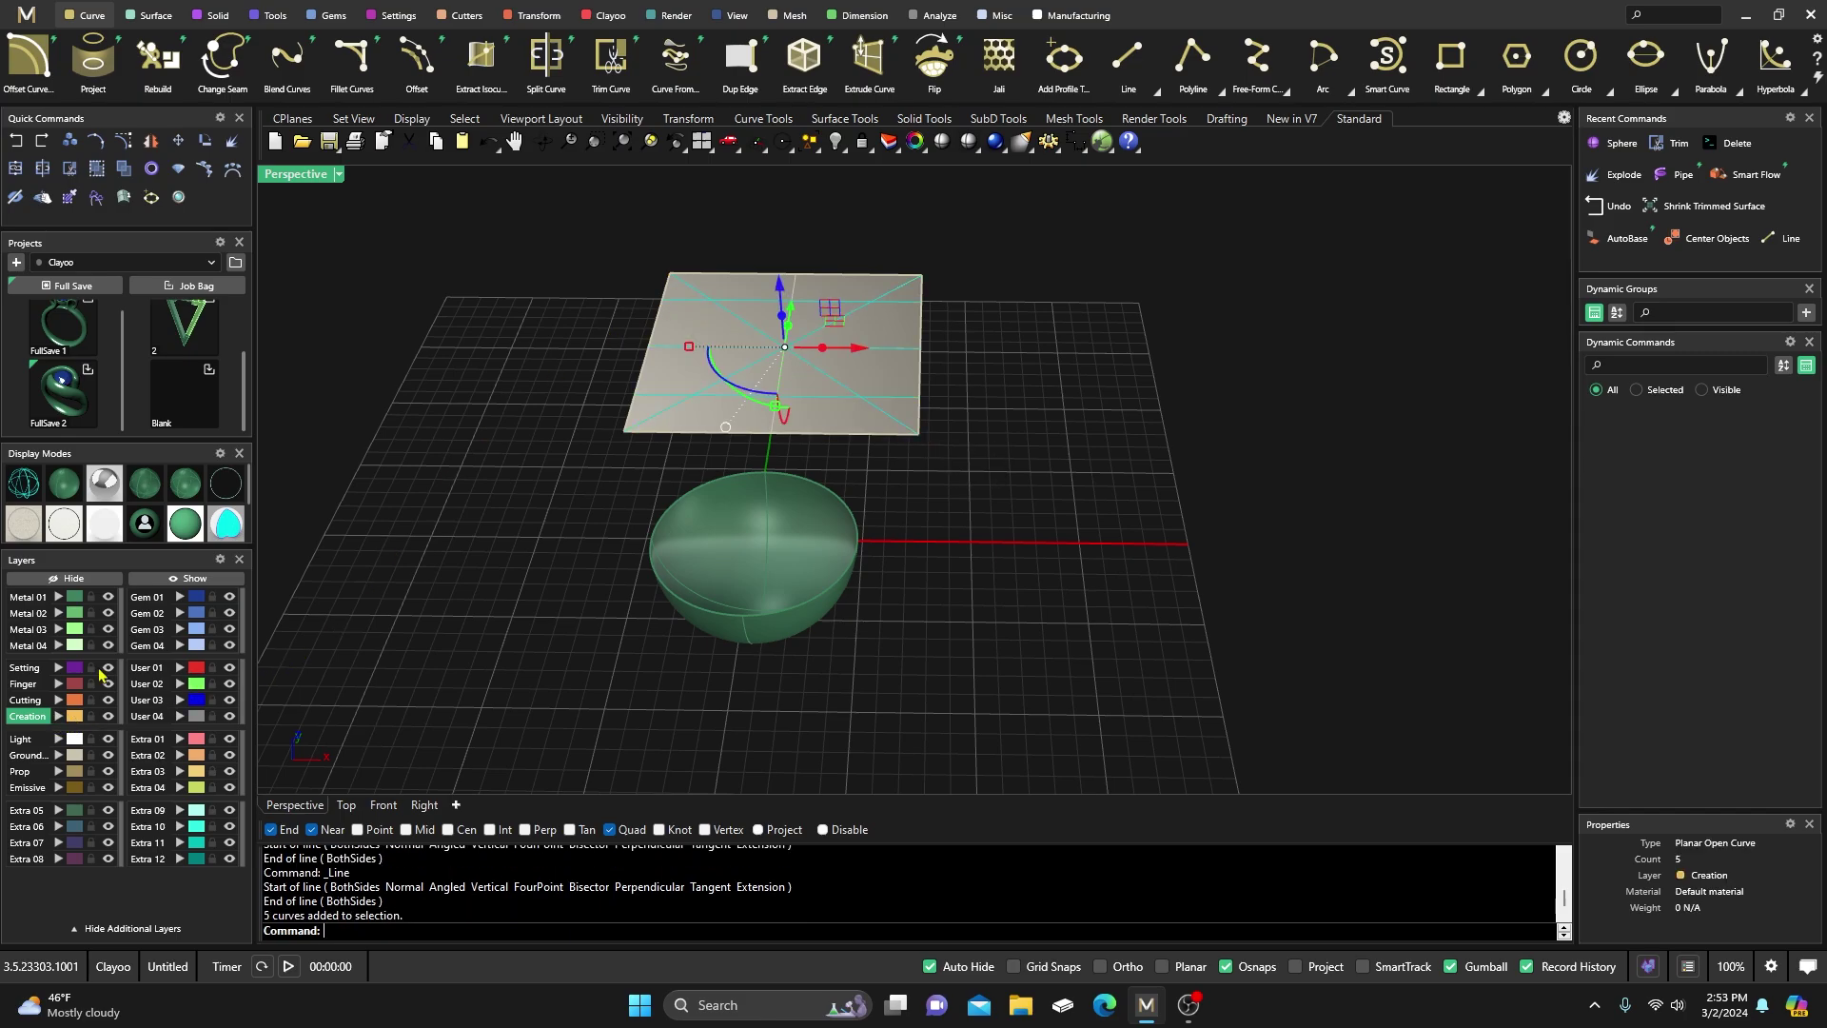
{"action": "left_click", "coordinate": [218, 16]}
{"action": "left_click", "coordinate": [354, 59]}
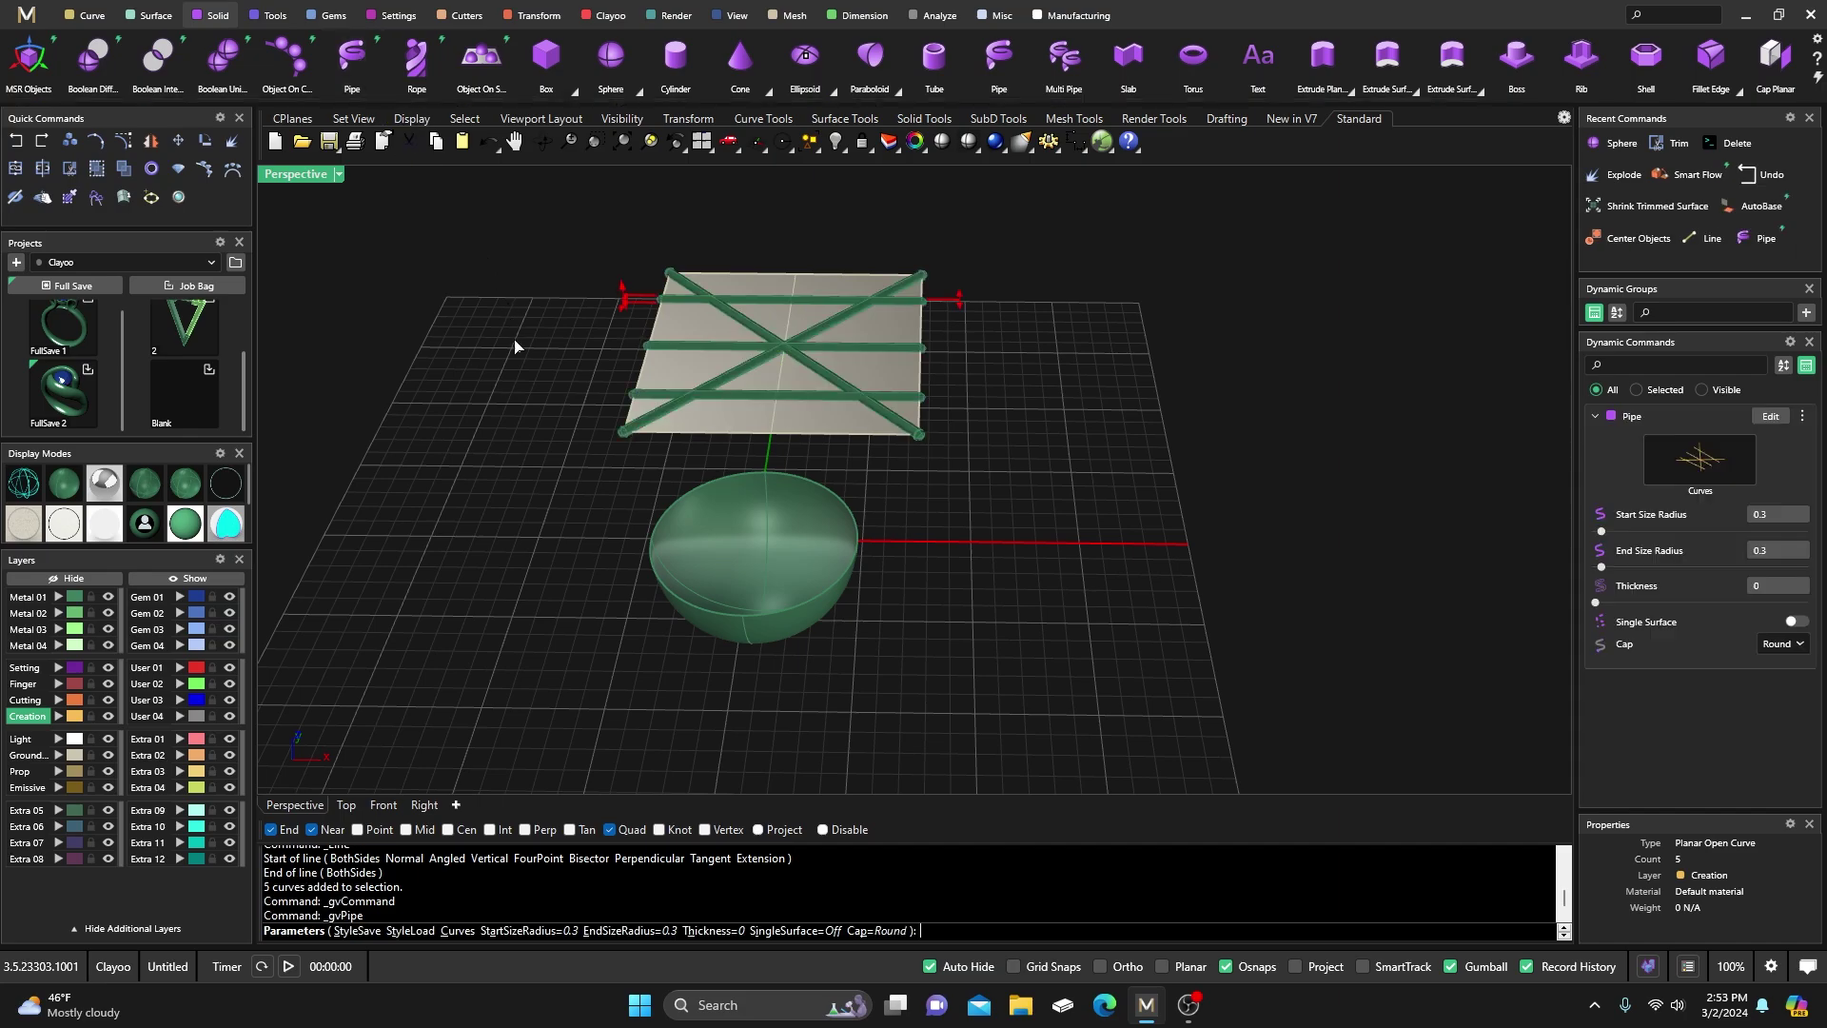
{"action": "key", "text": "Return"}
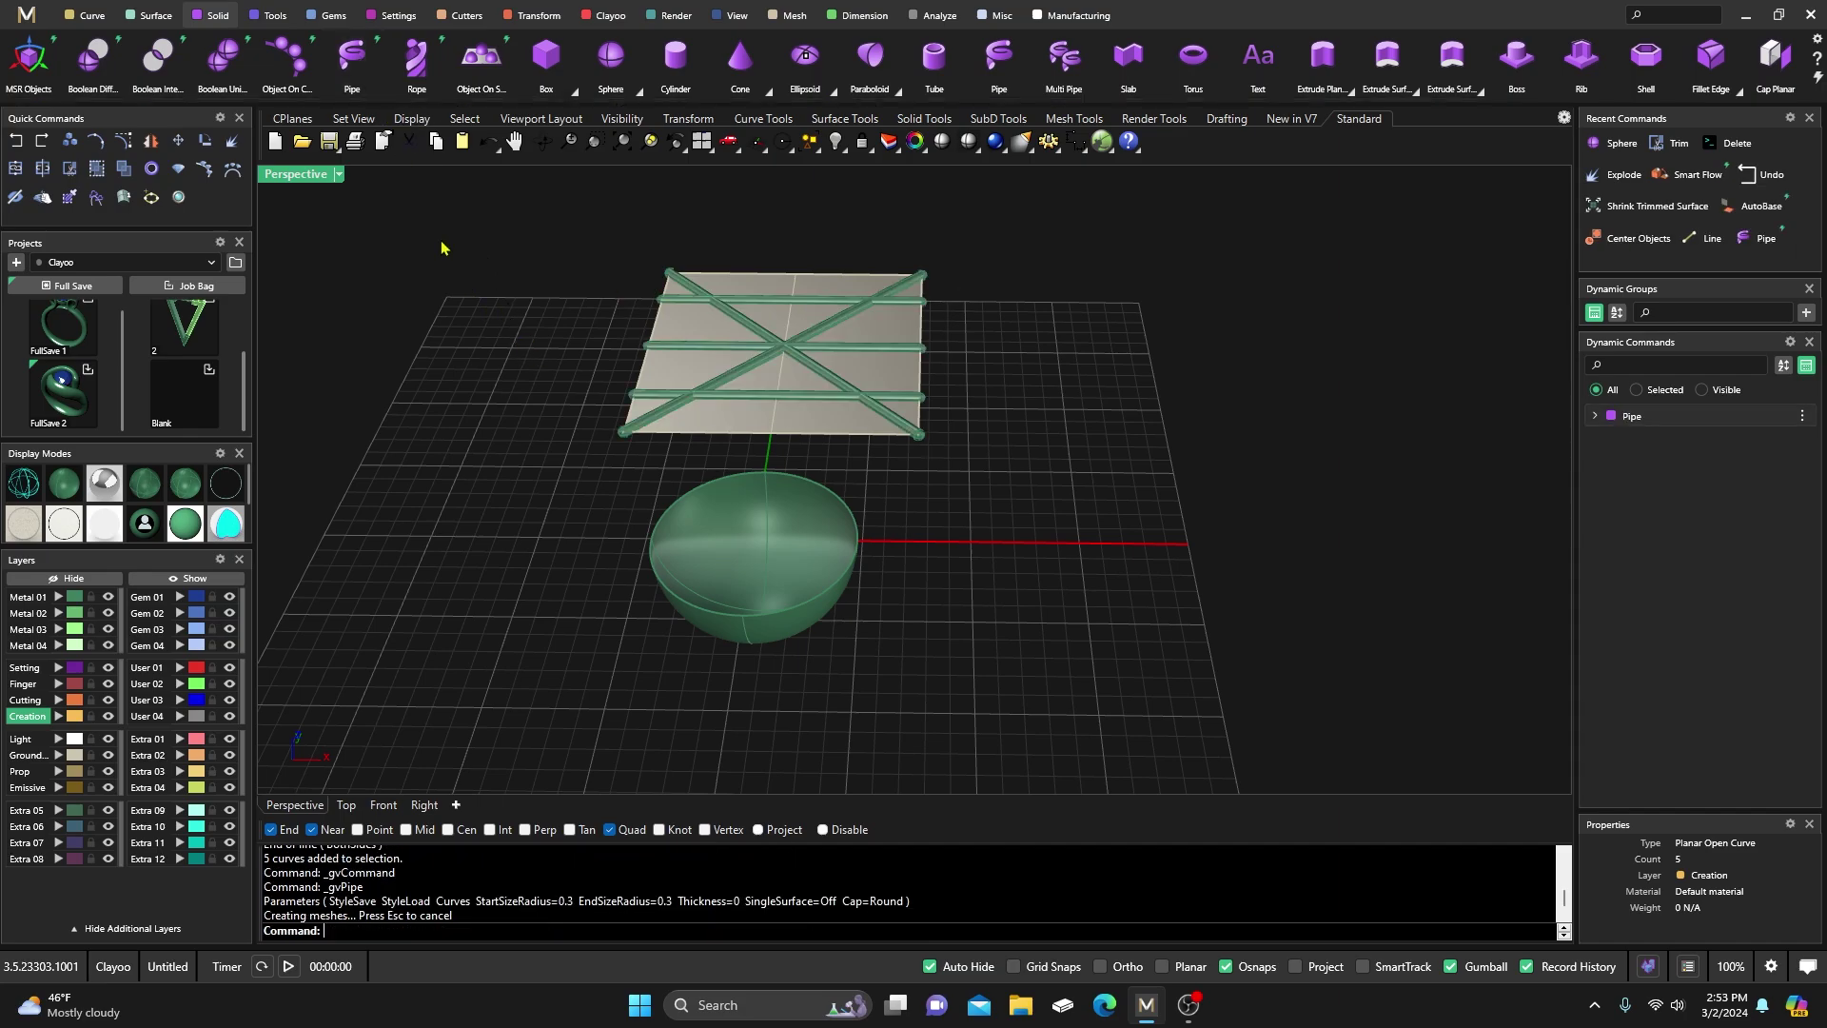
Smart Flow the pipes from the flat base surface onto the half-sphere and check the result around the bowl
{"action": "left_click", "coordinate": [535, 15]}
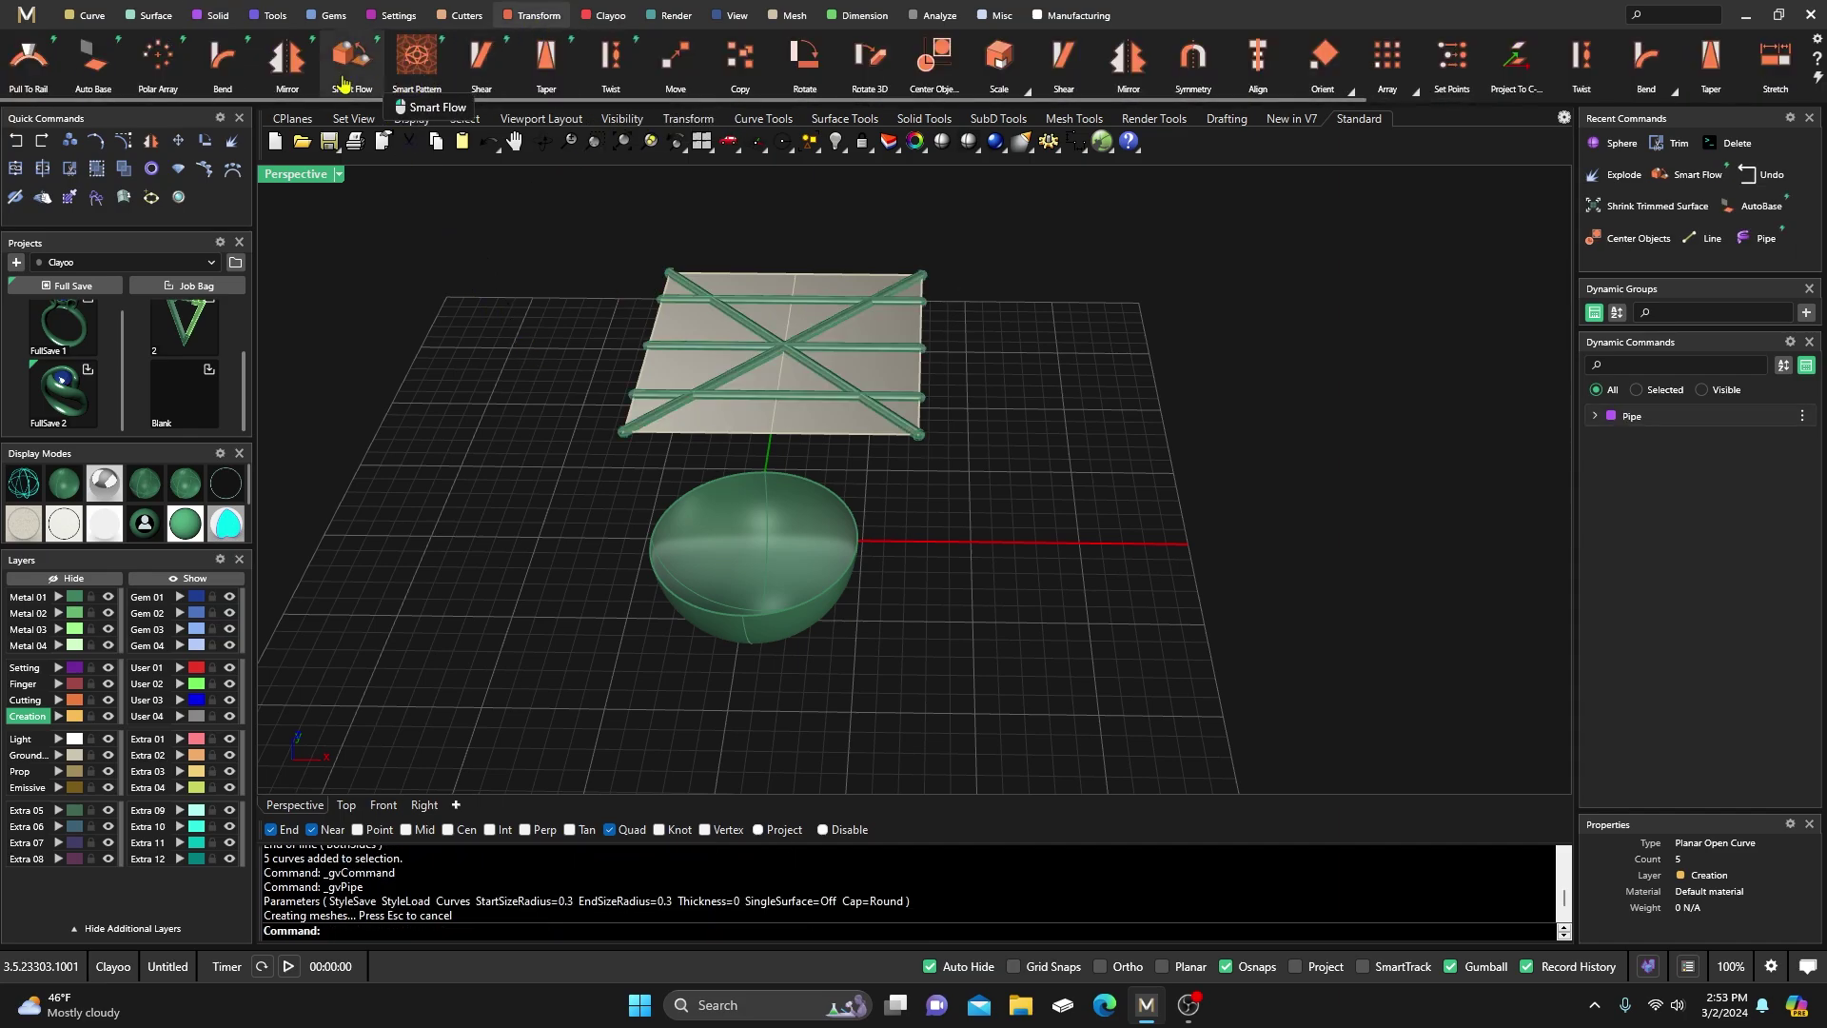
{"action": "left_click", "coordinate": [707, 433]}
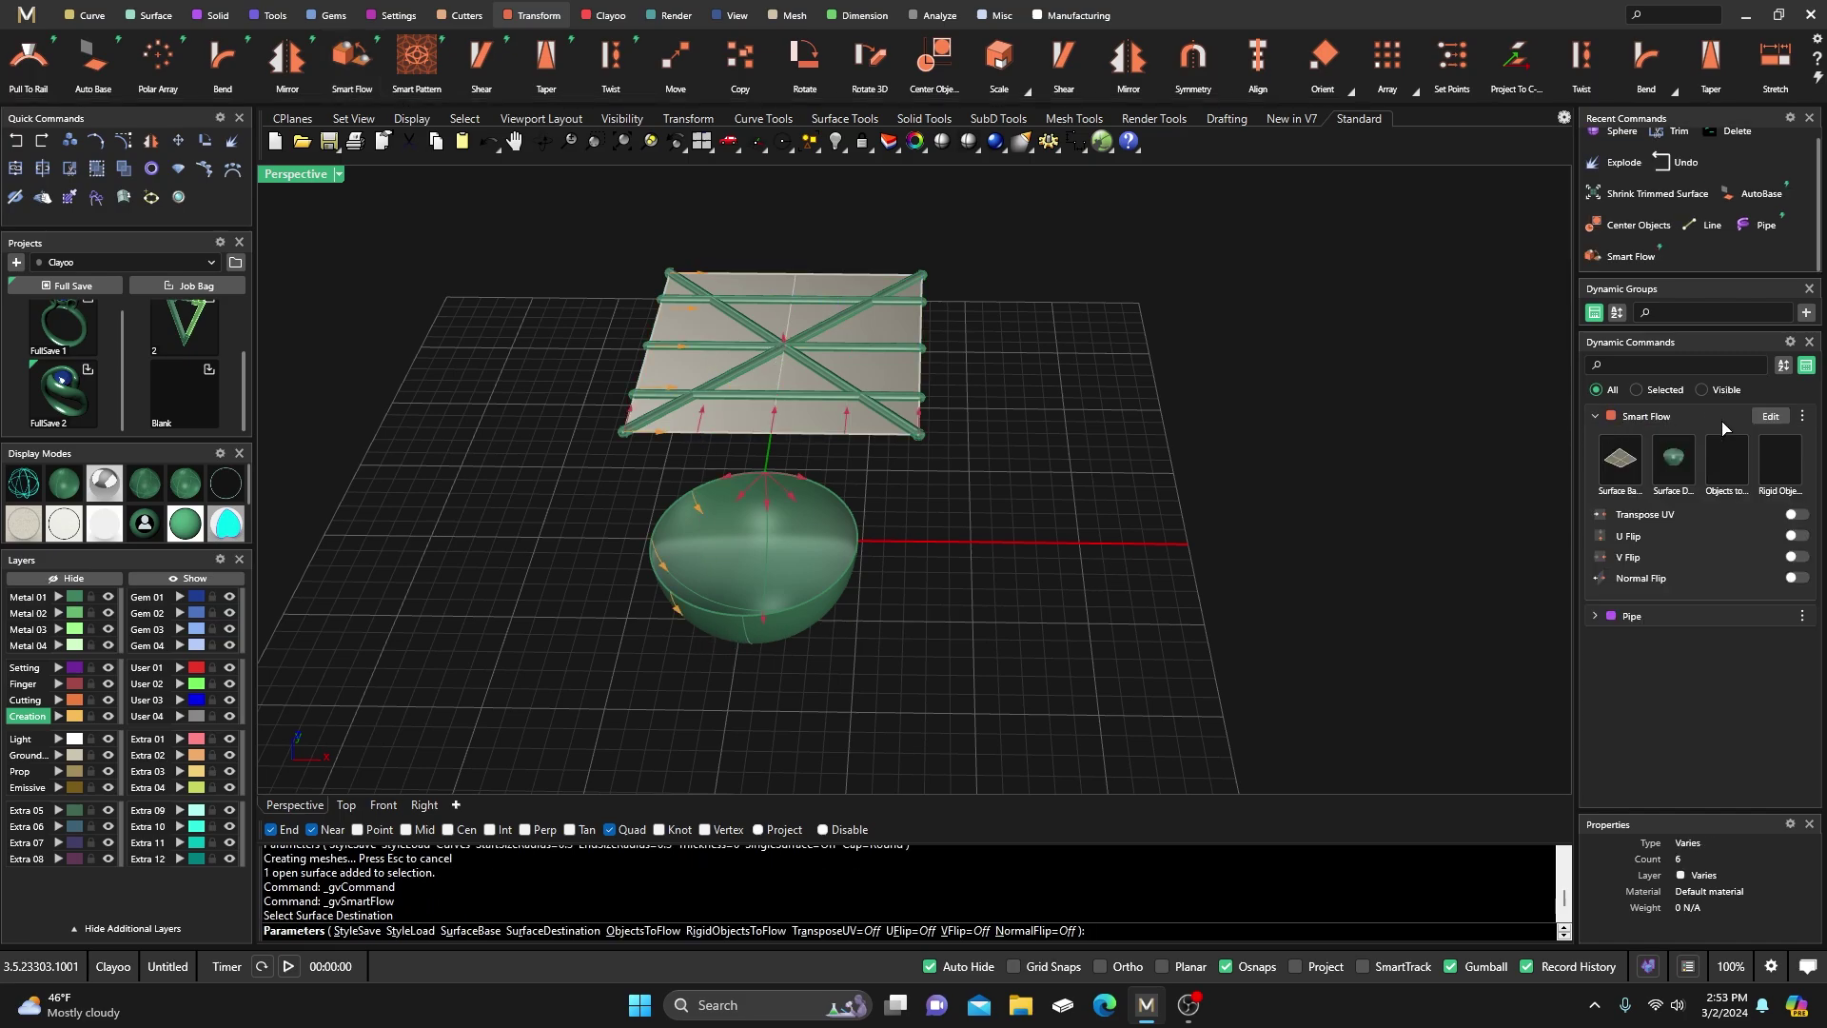
{"action": "left_click", "coordinate": [1735, 474]}
{"action": "left_click", "coordinate": [868, 401]}
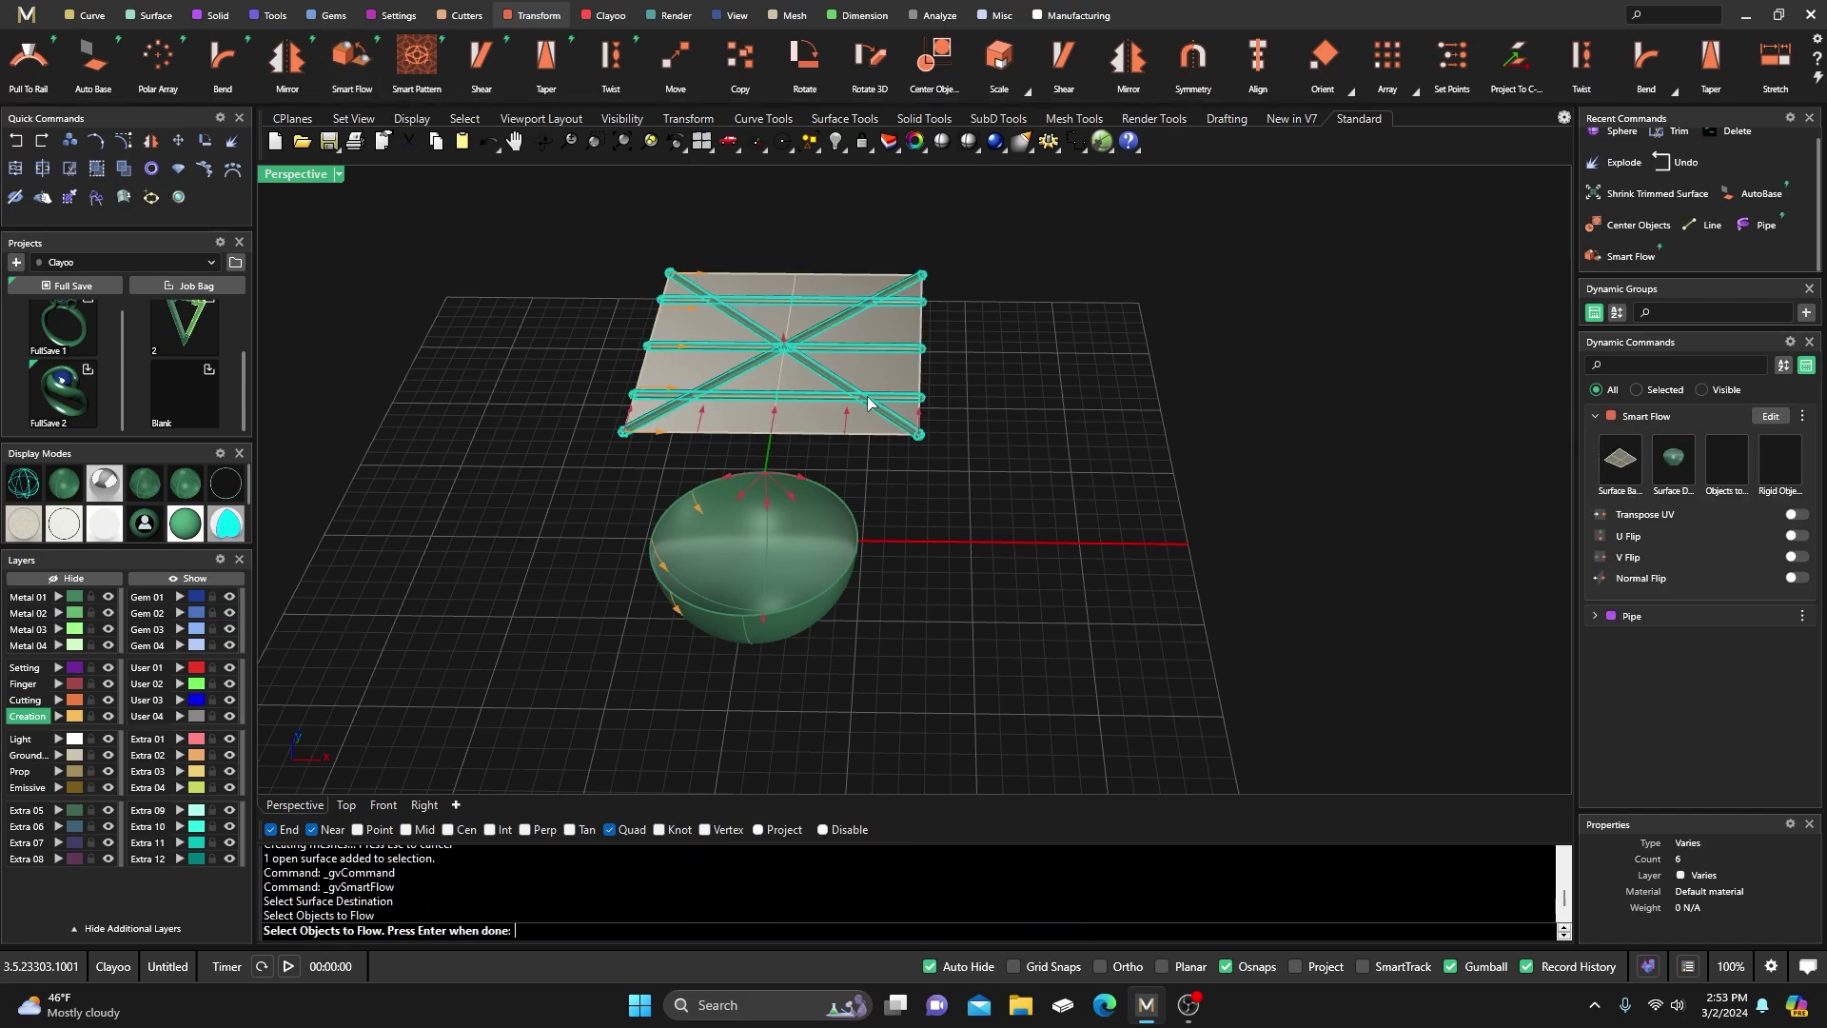
{"action": "key", "text": "Return"}
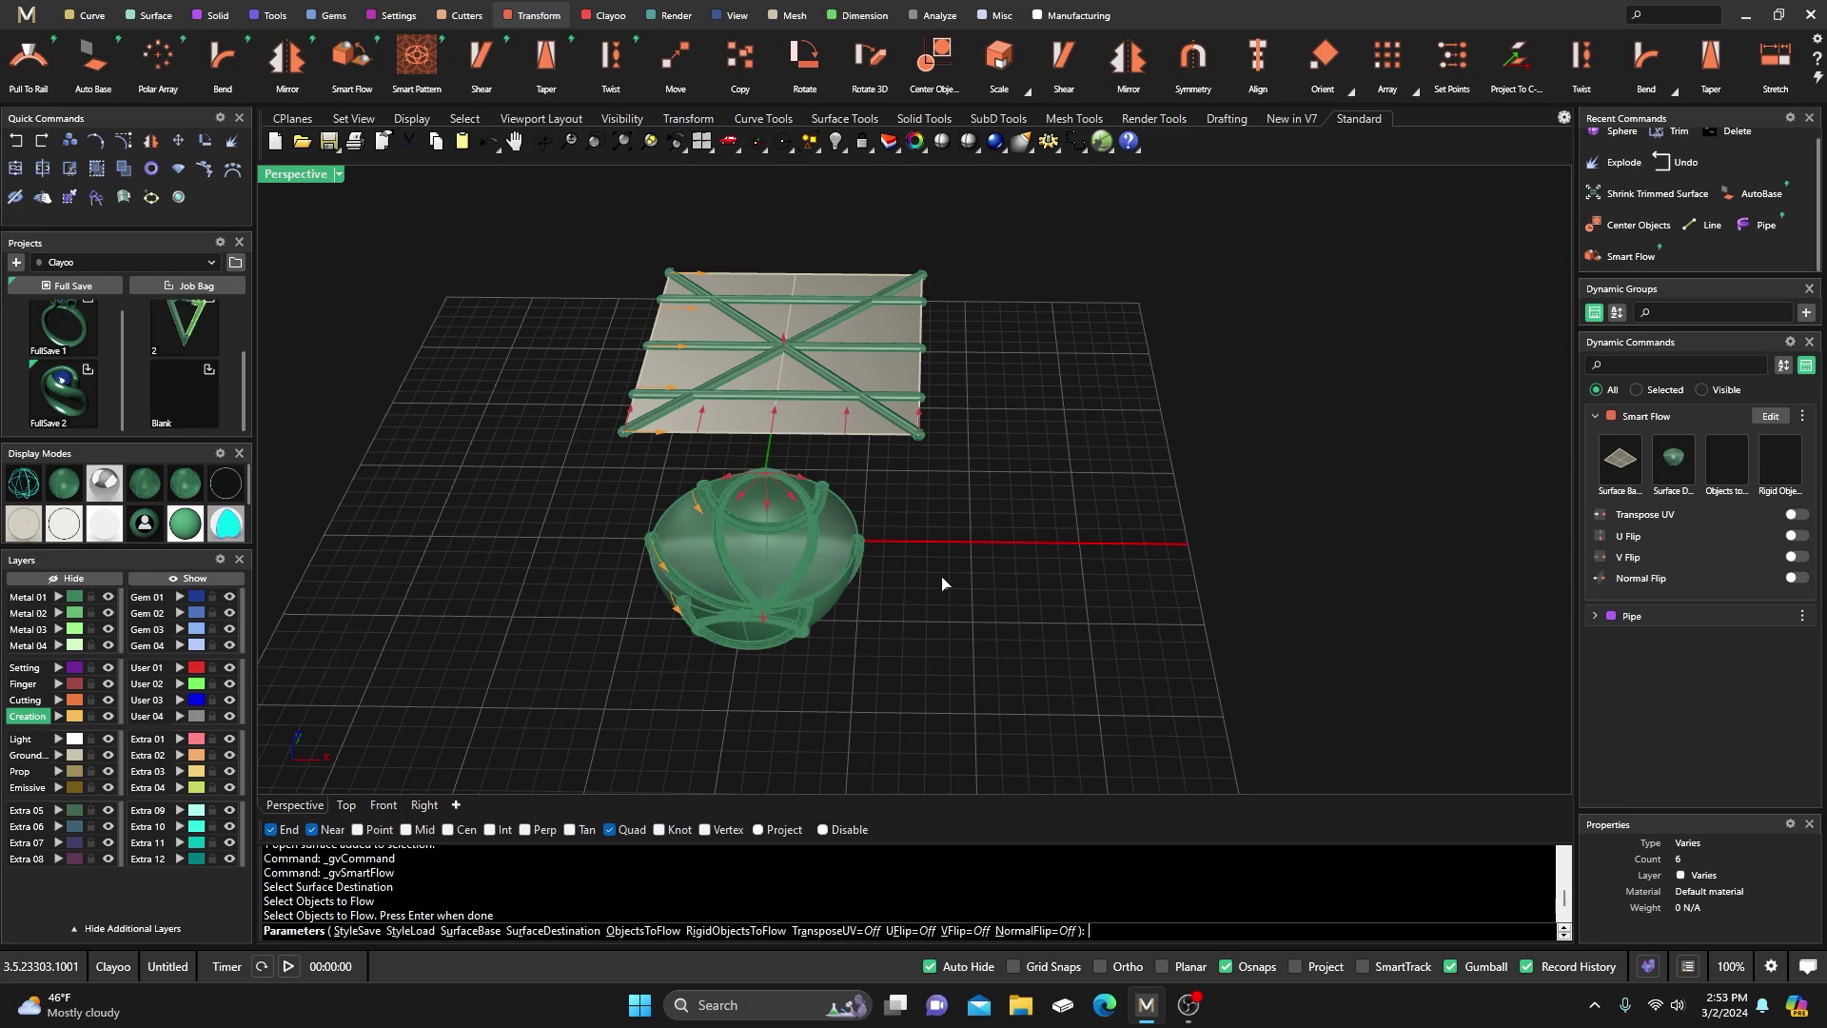
{"action": "right_click_drag", "start_coordinate": [946, 616], "coordinate": [808, 445]}
{"action": "scroll", "coordinate": [802, 478], "scroll_direction": "up", "scroll_amount": 2}
{"action": "scroll", "coordinate": [740, 470], "scroll_direction": "up", "scroll_amount": 3}
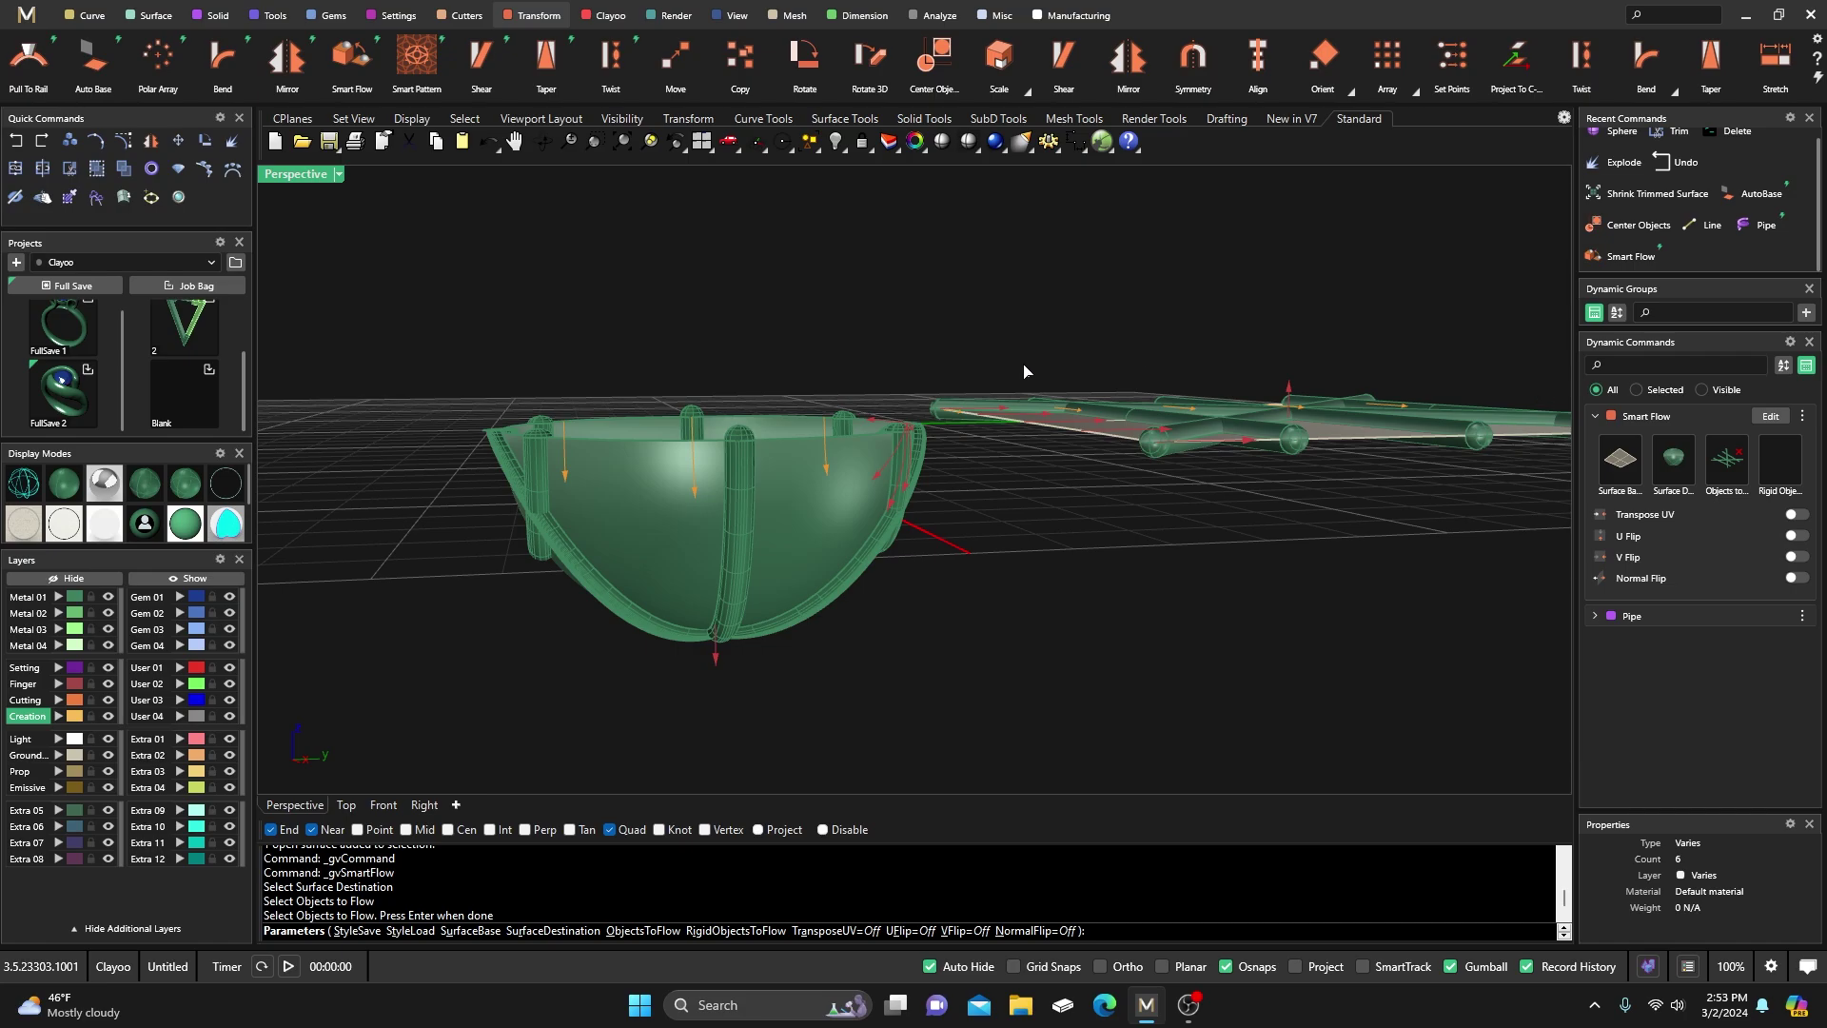
{"action": "right_click_drag", "start_coordinate": [923, 512], "coordinate": [816, 477]}
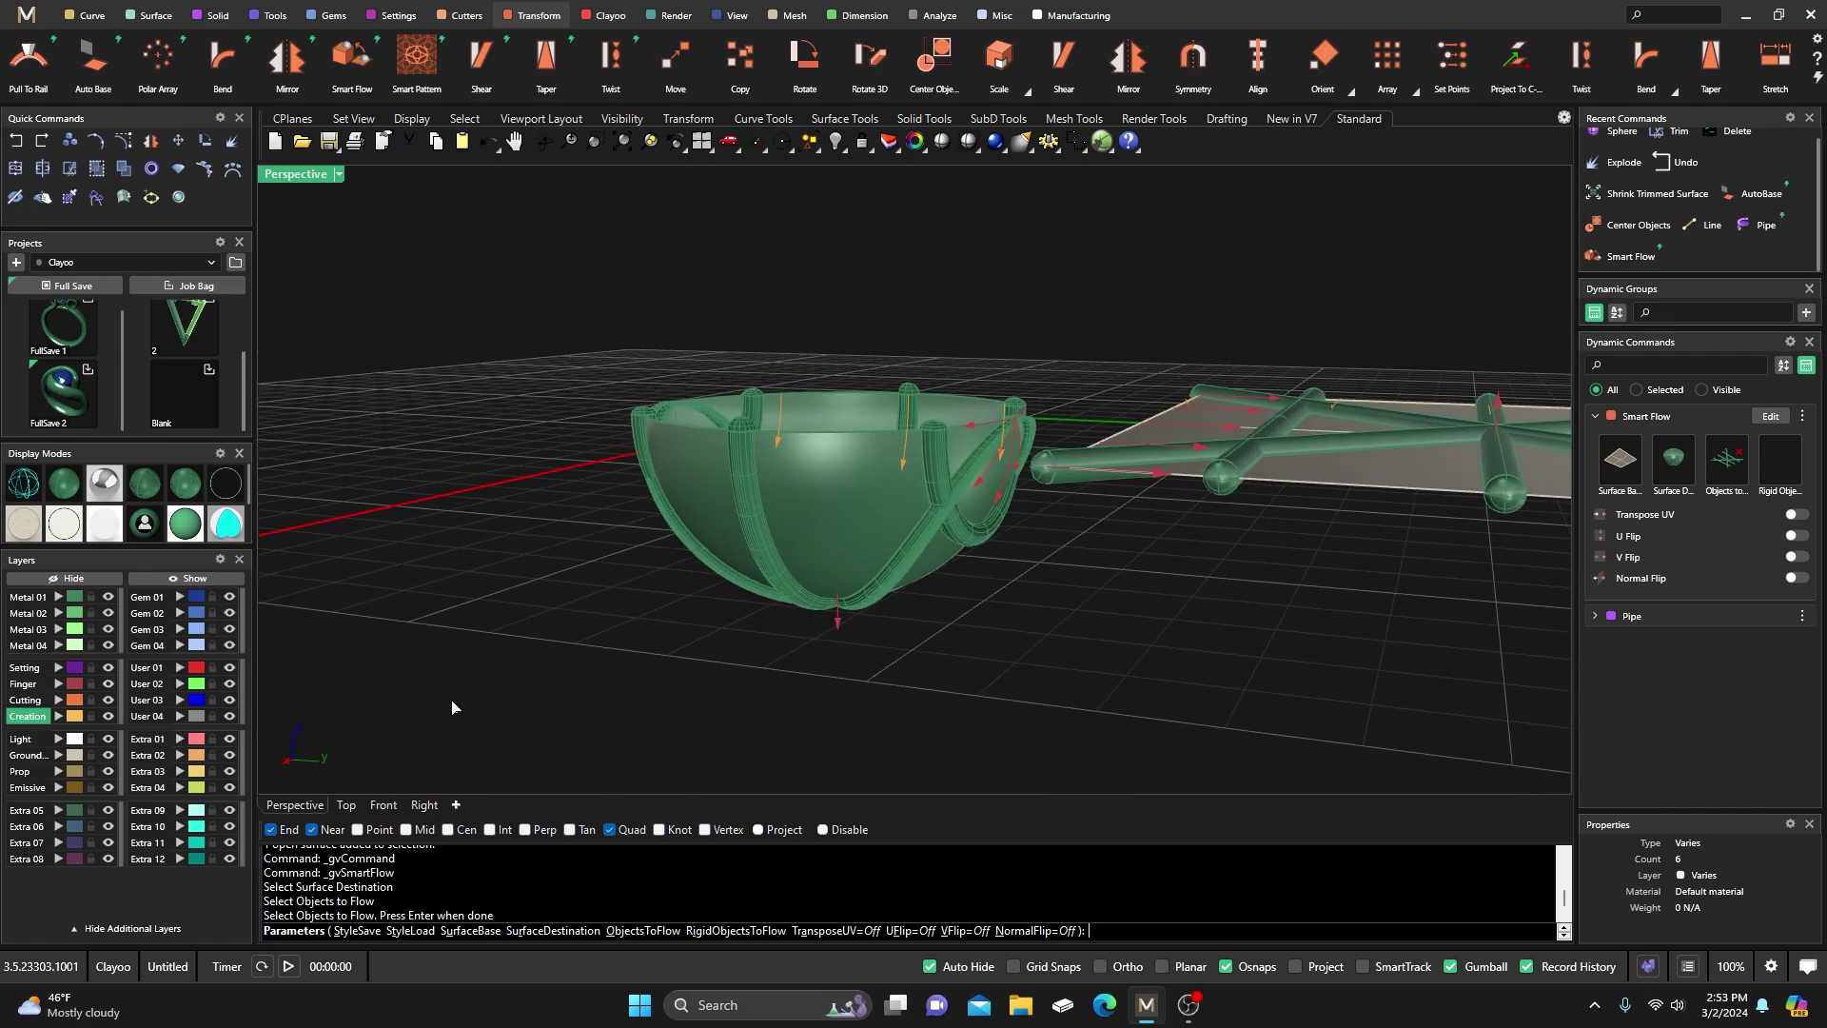
{"action": "scroll", "coordinate": [452, 707], "scroll_direction": "down", "scroll_amount": 3}
{"action": "right_click_drag", "start_coordinate": [724, 685], "coordinate": [937, 657]}
{"action": "key", "text": "Return"}
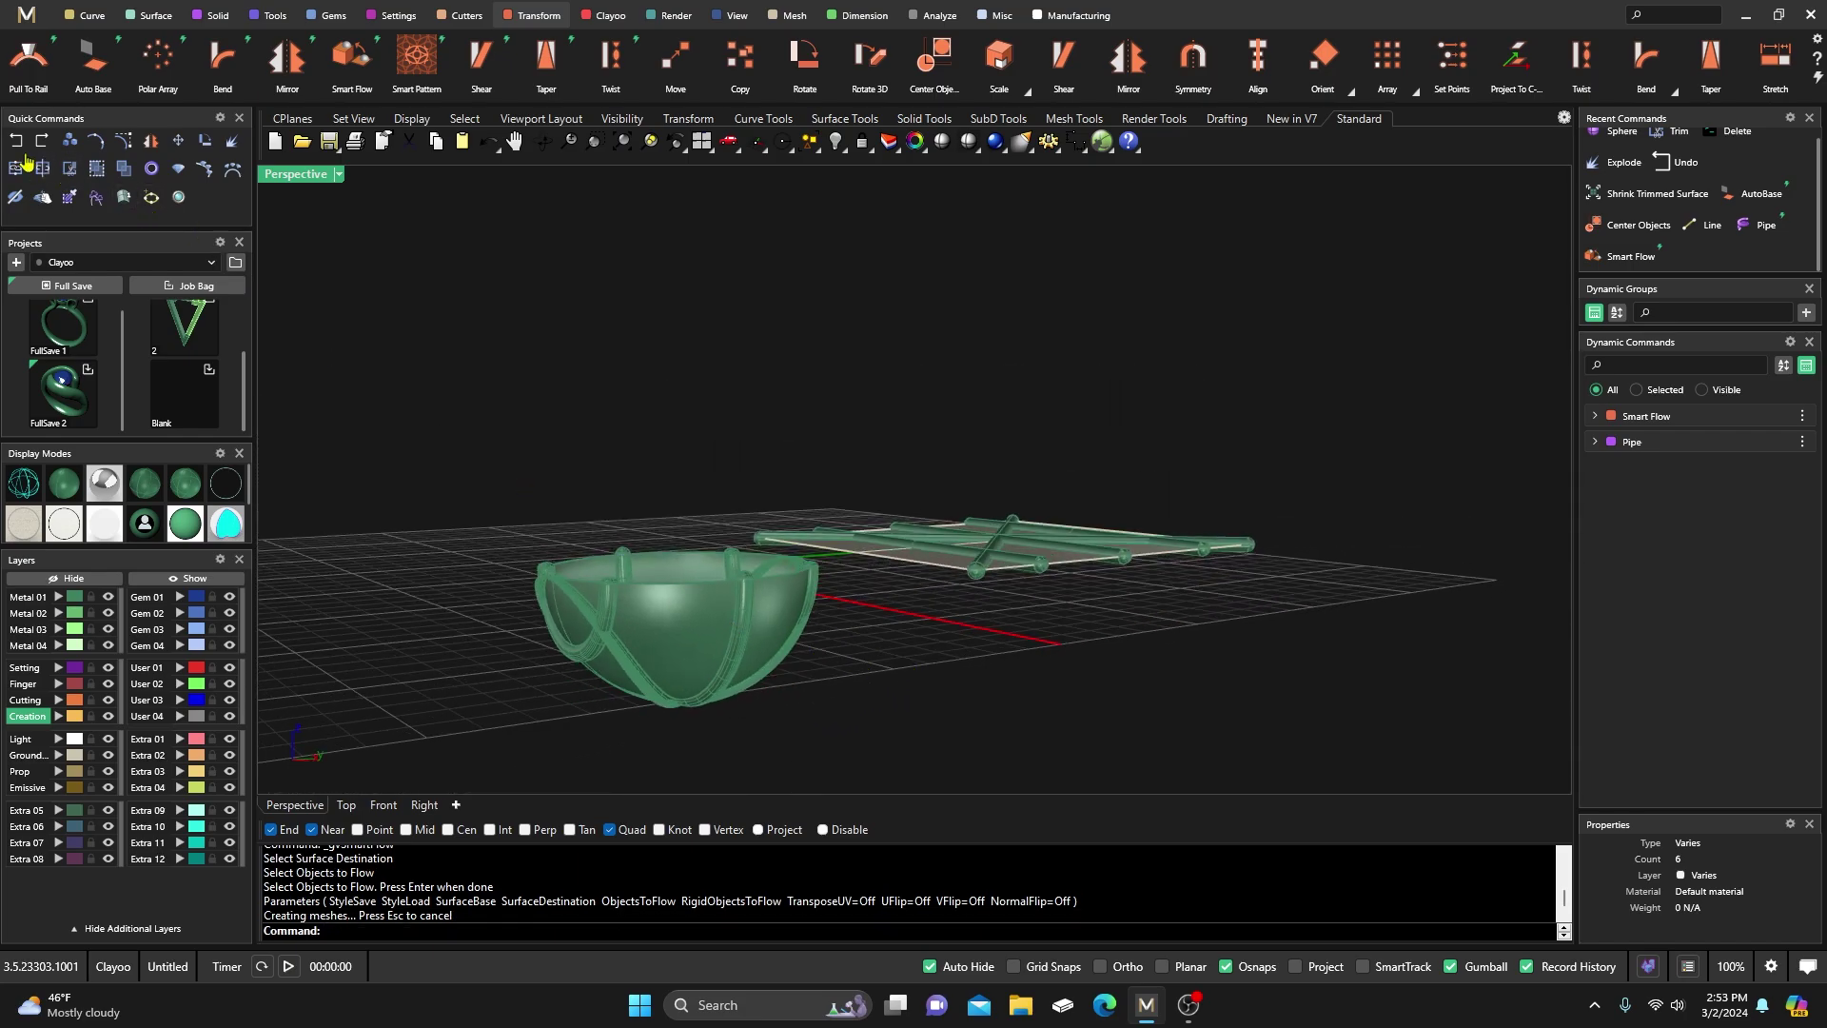
Undo the Smart Flow and the pipes, and delete the base surface together with its five lines
{"action": "left_click", "coordinate": [13, 143]}
{"action": "left_click", "coordinate": [14, 143]}
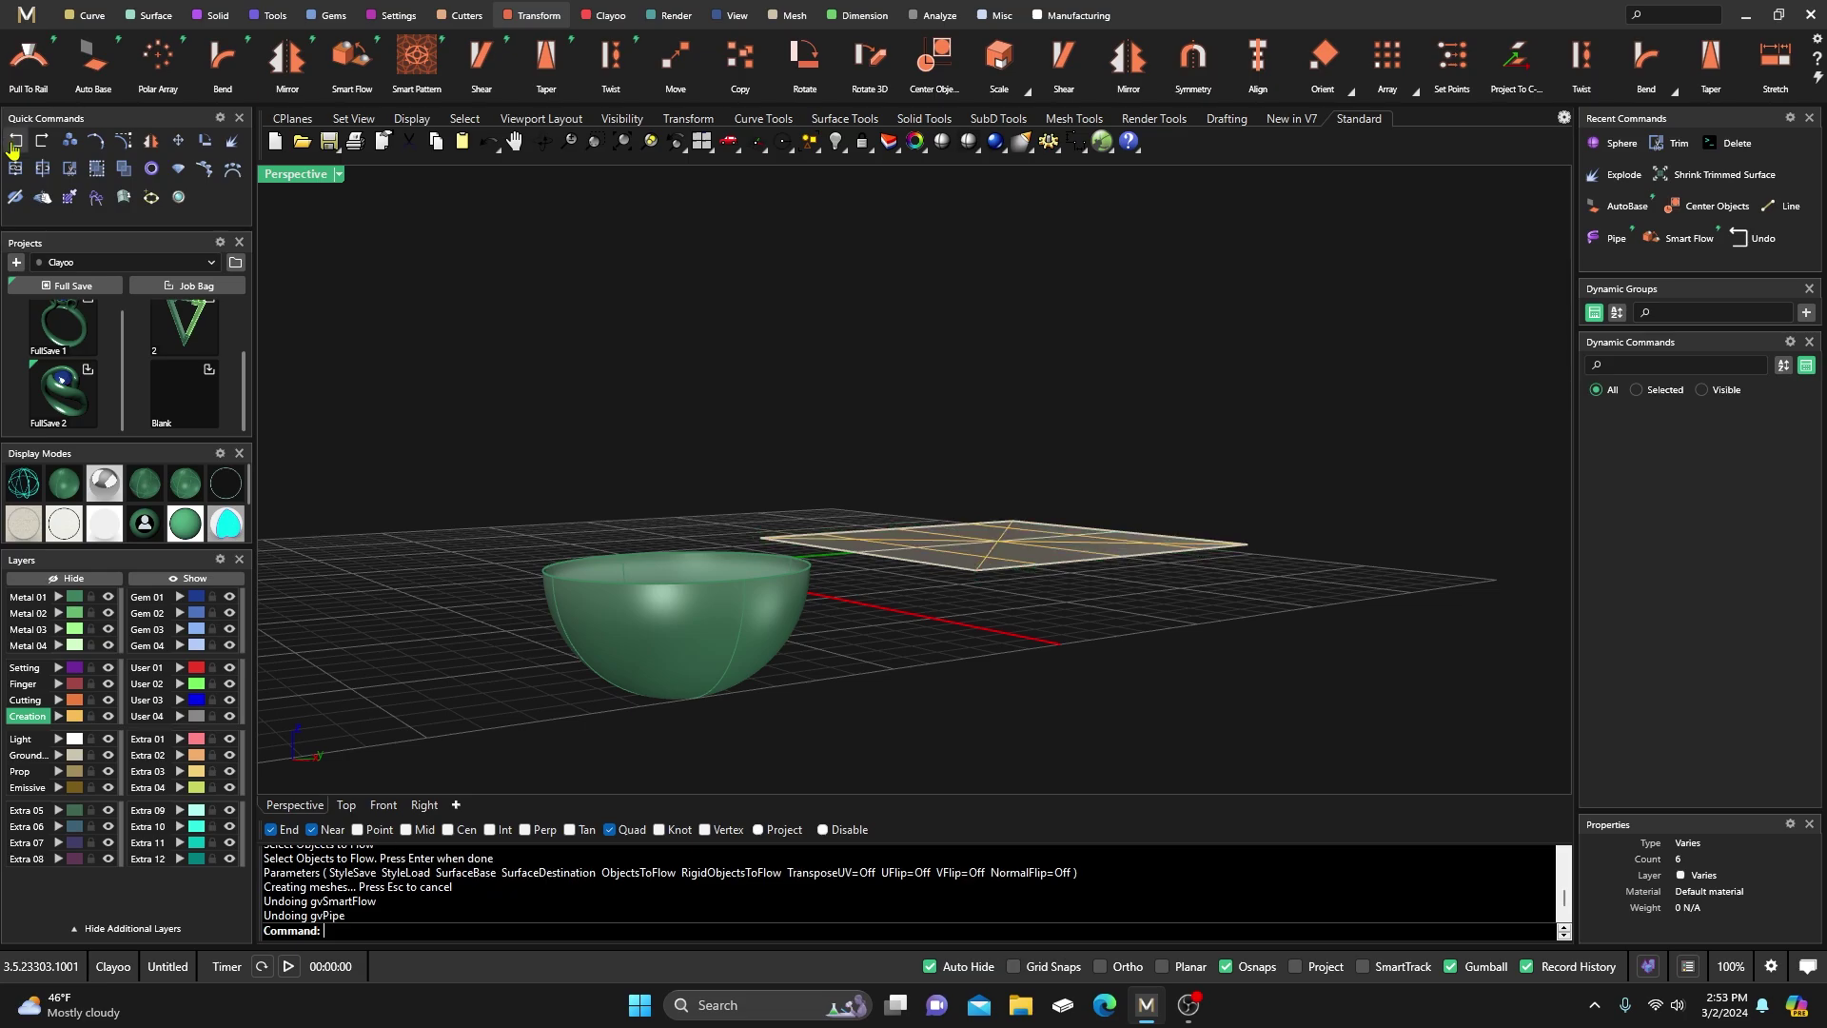
{"action": "scroll", "coordinate": [714, 613], "scroll_direction": "up", "scroll_amount": 2}
{"action": "left_click_drag", "start_coordinate": [991, 671], "coordinate": [934, 404]}
{"action": "key", "text": "Delete"}
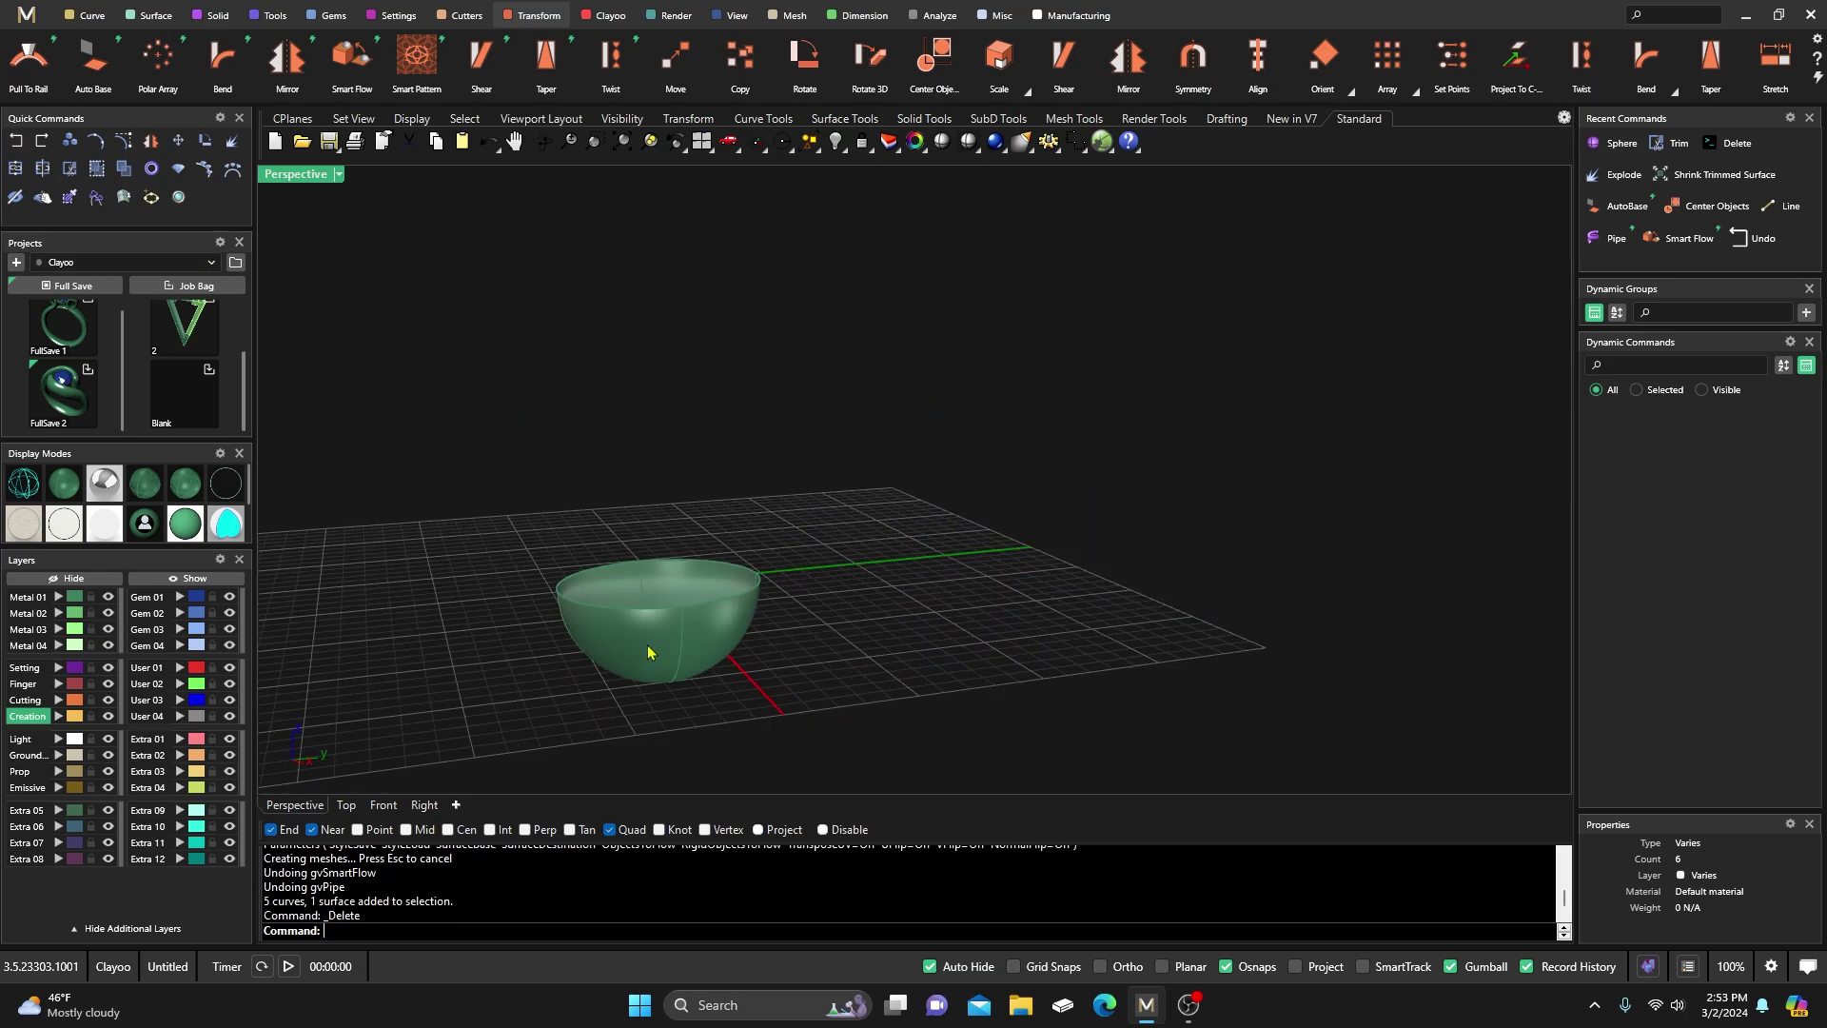
Draw a circle of about 2.3 mm radius centred on the origin in the Top view, inside the half-sphere's outline
{"action": "right_click_drag", "start_coordinate": [648, 618], "coordinate": [556, 514]}
{"action": "double_click", "coordinate": [285, 177]}
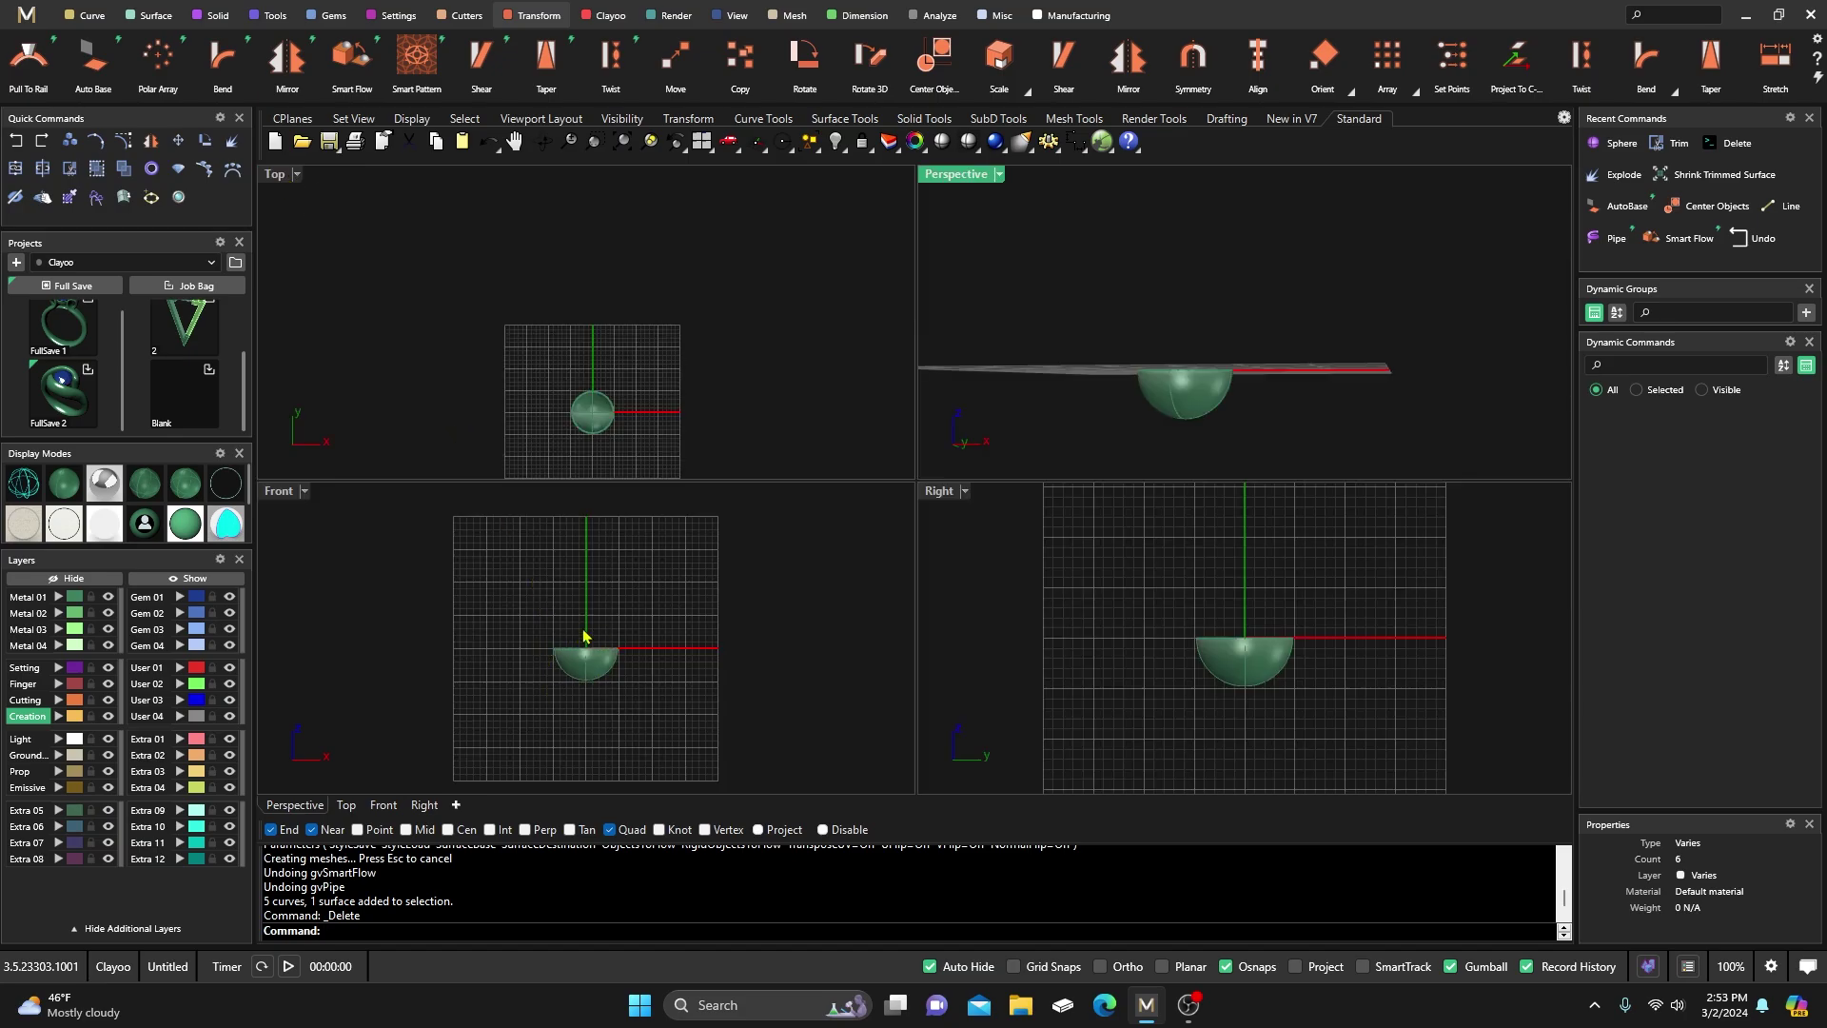
{"action": "scroll", "coordinate": [579, 644], "scroll_direction": "up", "scroll_amount": 2}
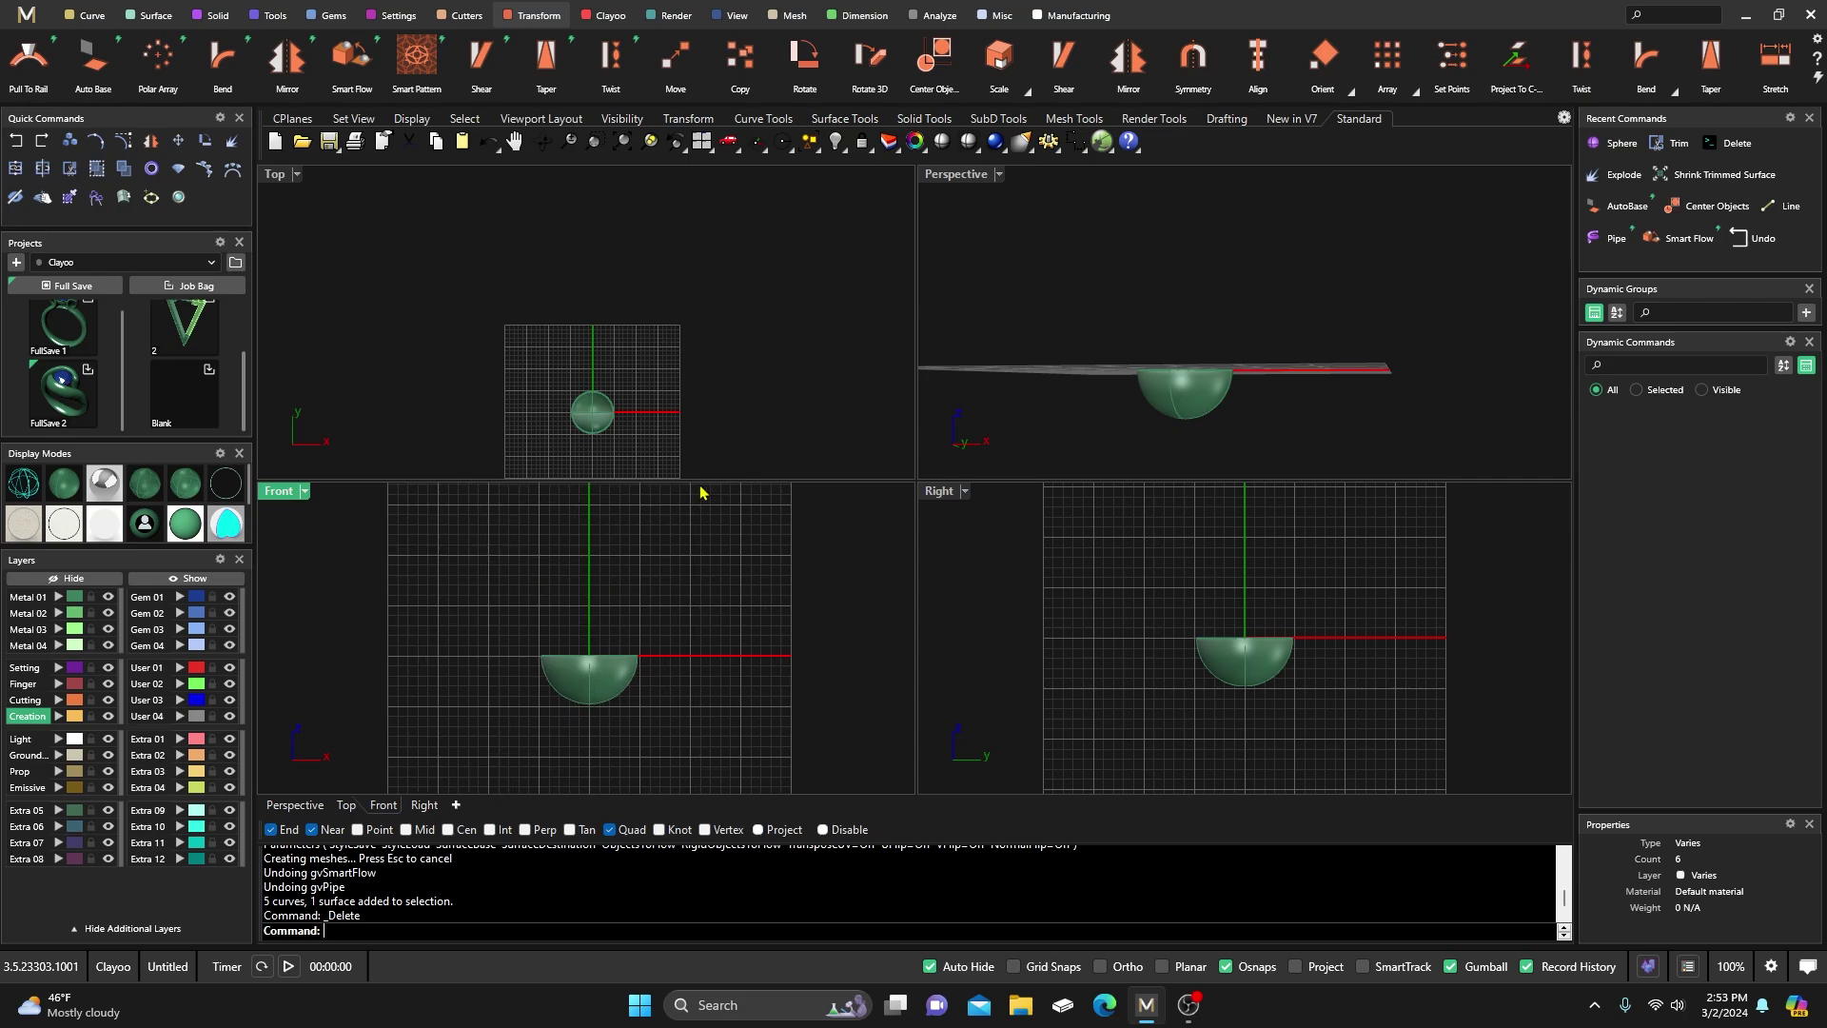
{"action": "scroll", "coordinate": [601, 431], "scroll_direction": "up", "scroll_amount": 5}
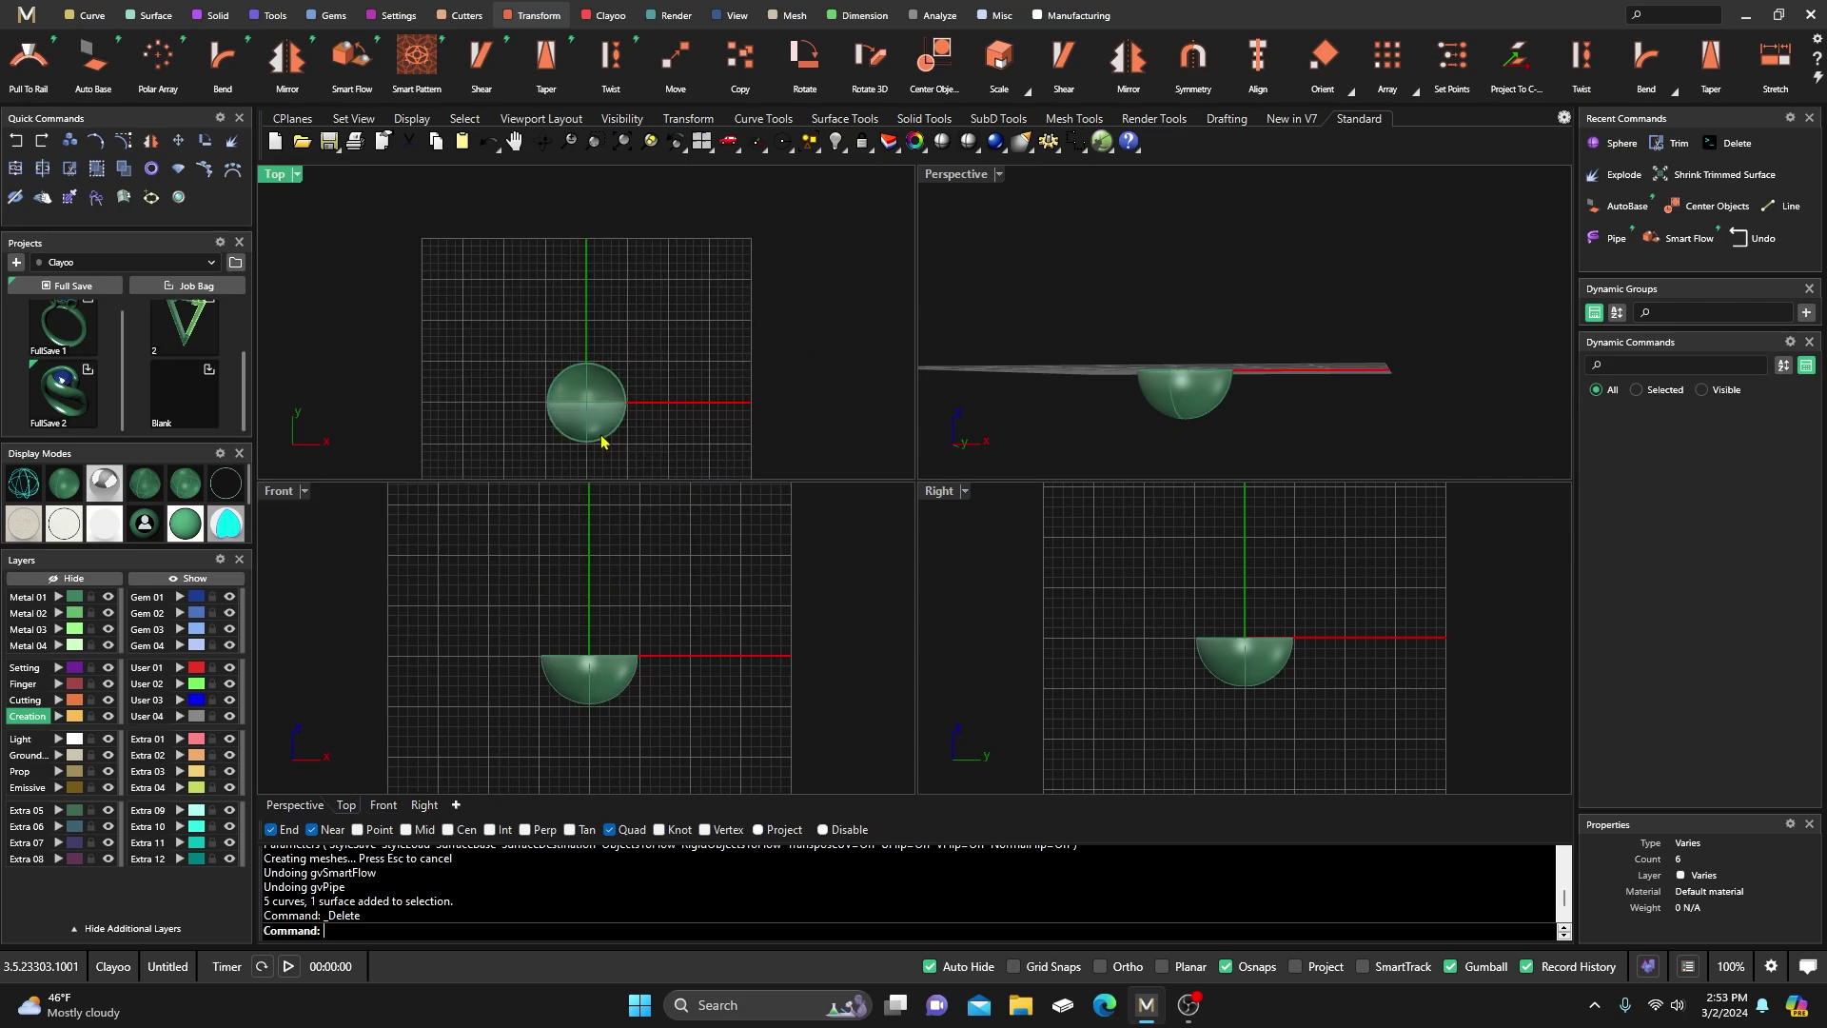
{"action": "left_click", "coordinate": [92, 15]}
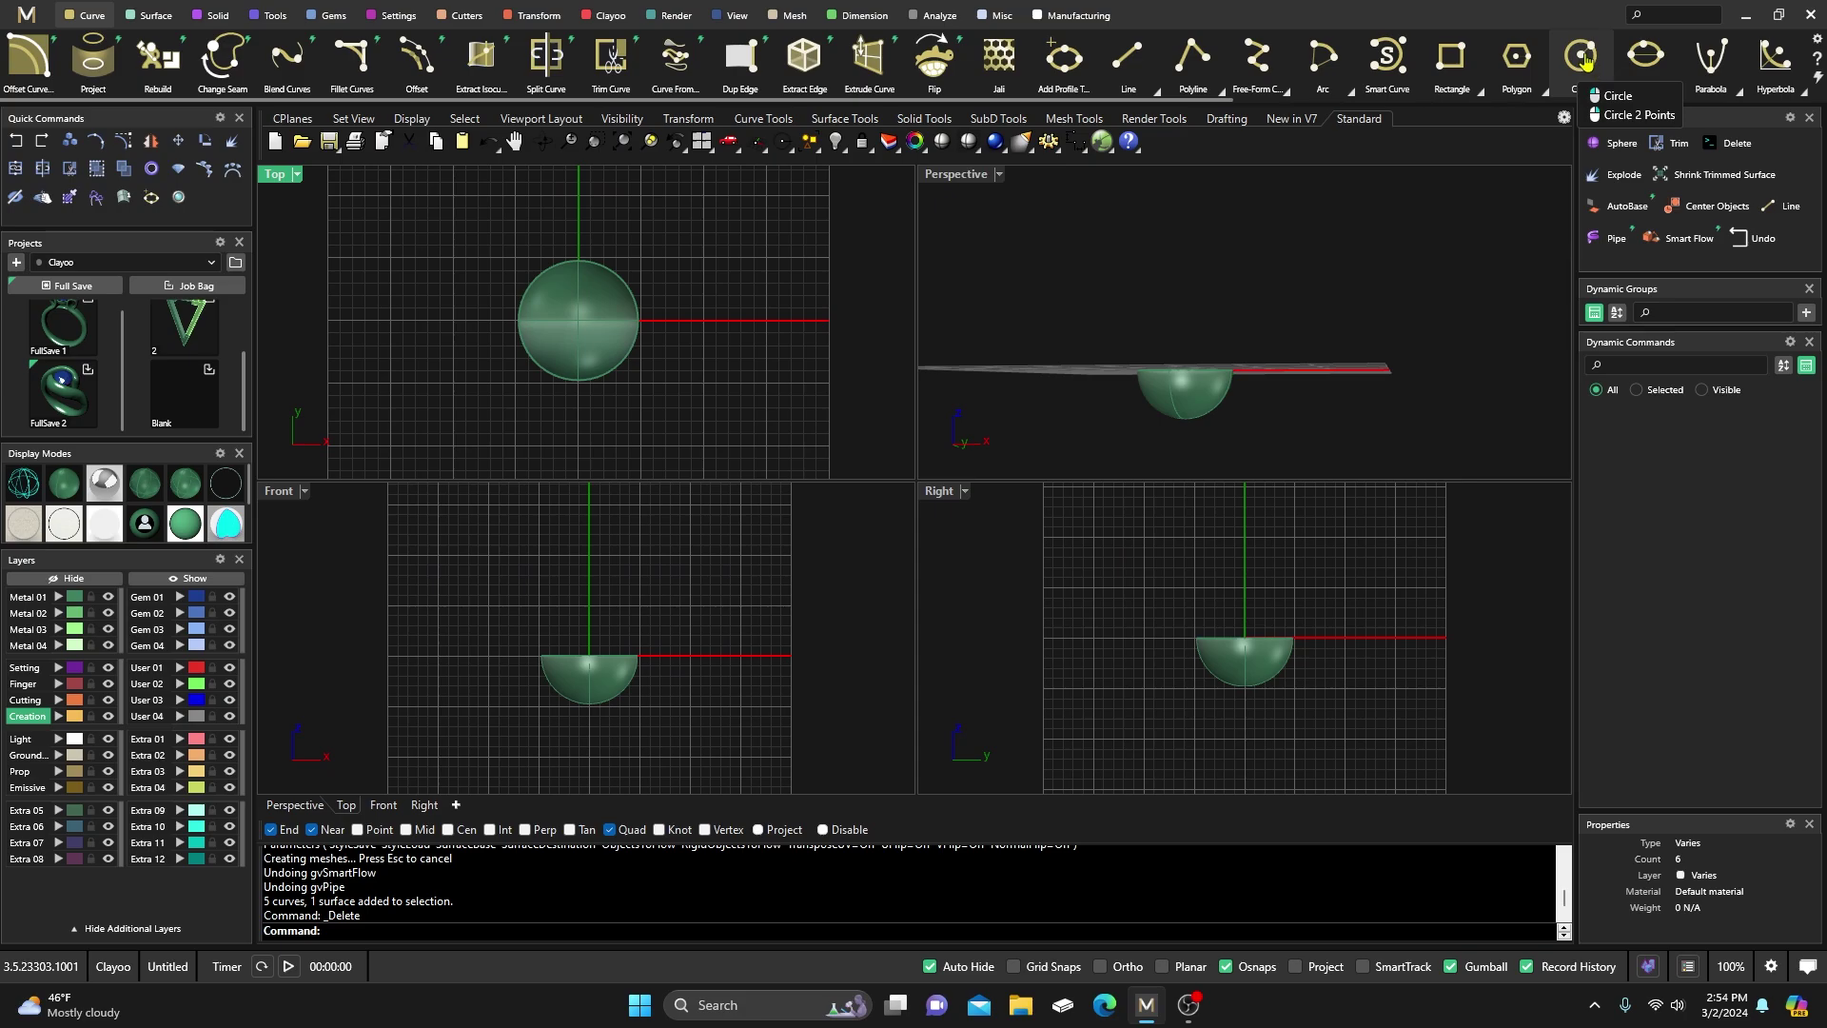
{"action": "left_click", "coordinate": [1583, 59]}
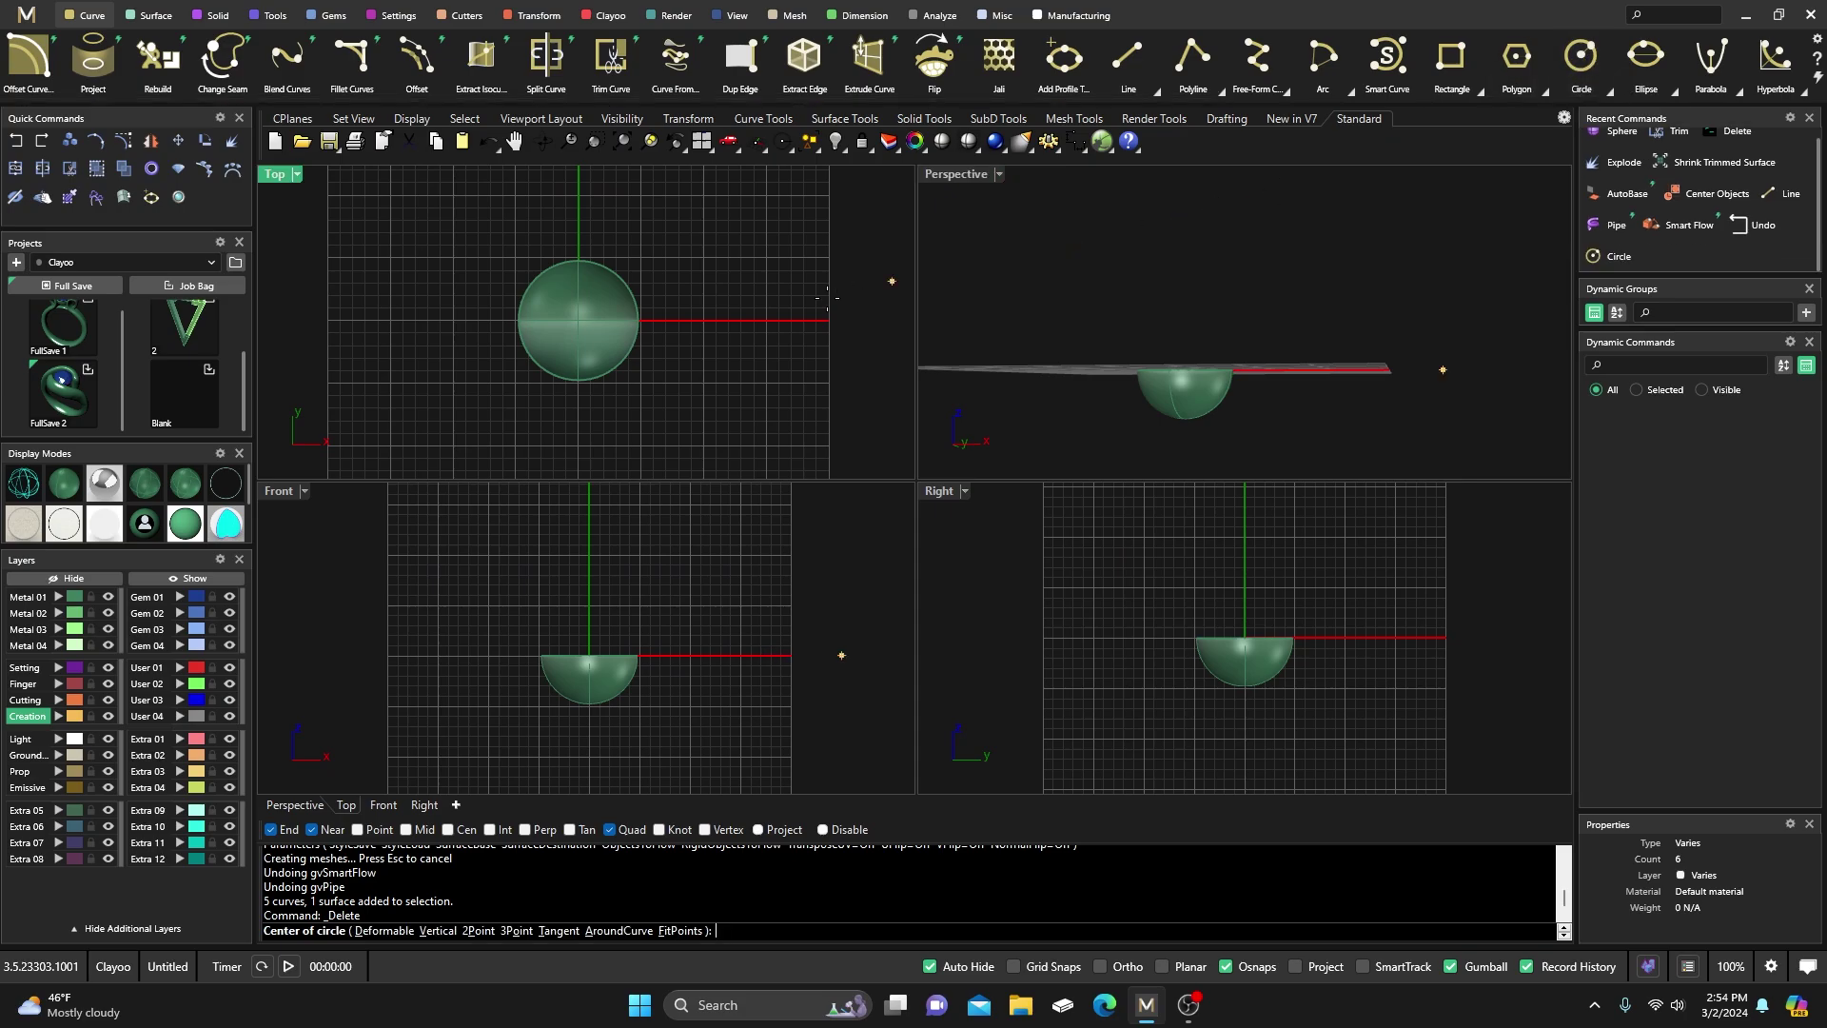
{"action": "left_click", "coordinate": [580, 324]}
{"action": "scroll", "coordinate": [576, 305], "scroll_direction": "up", "scroll_amount": 3}
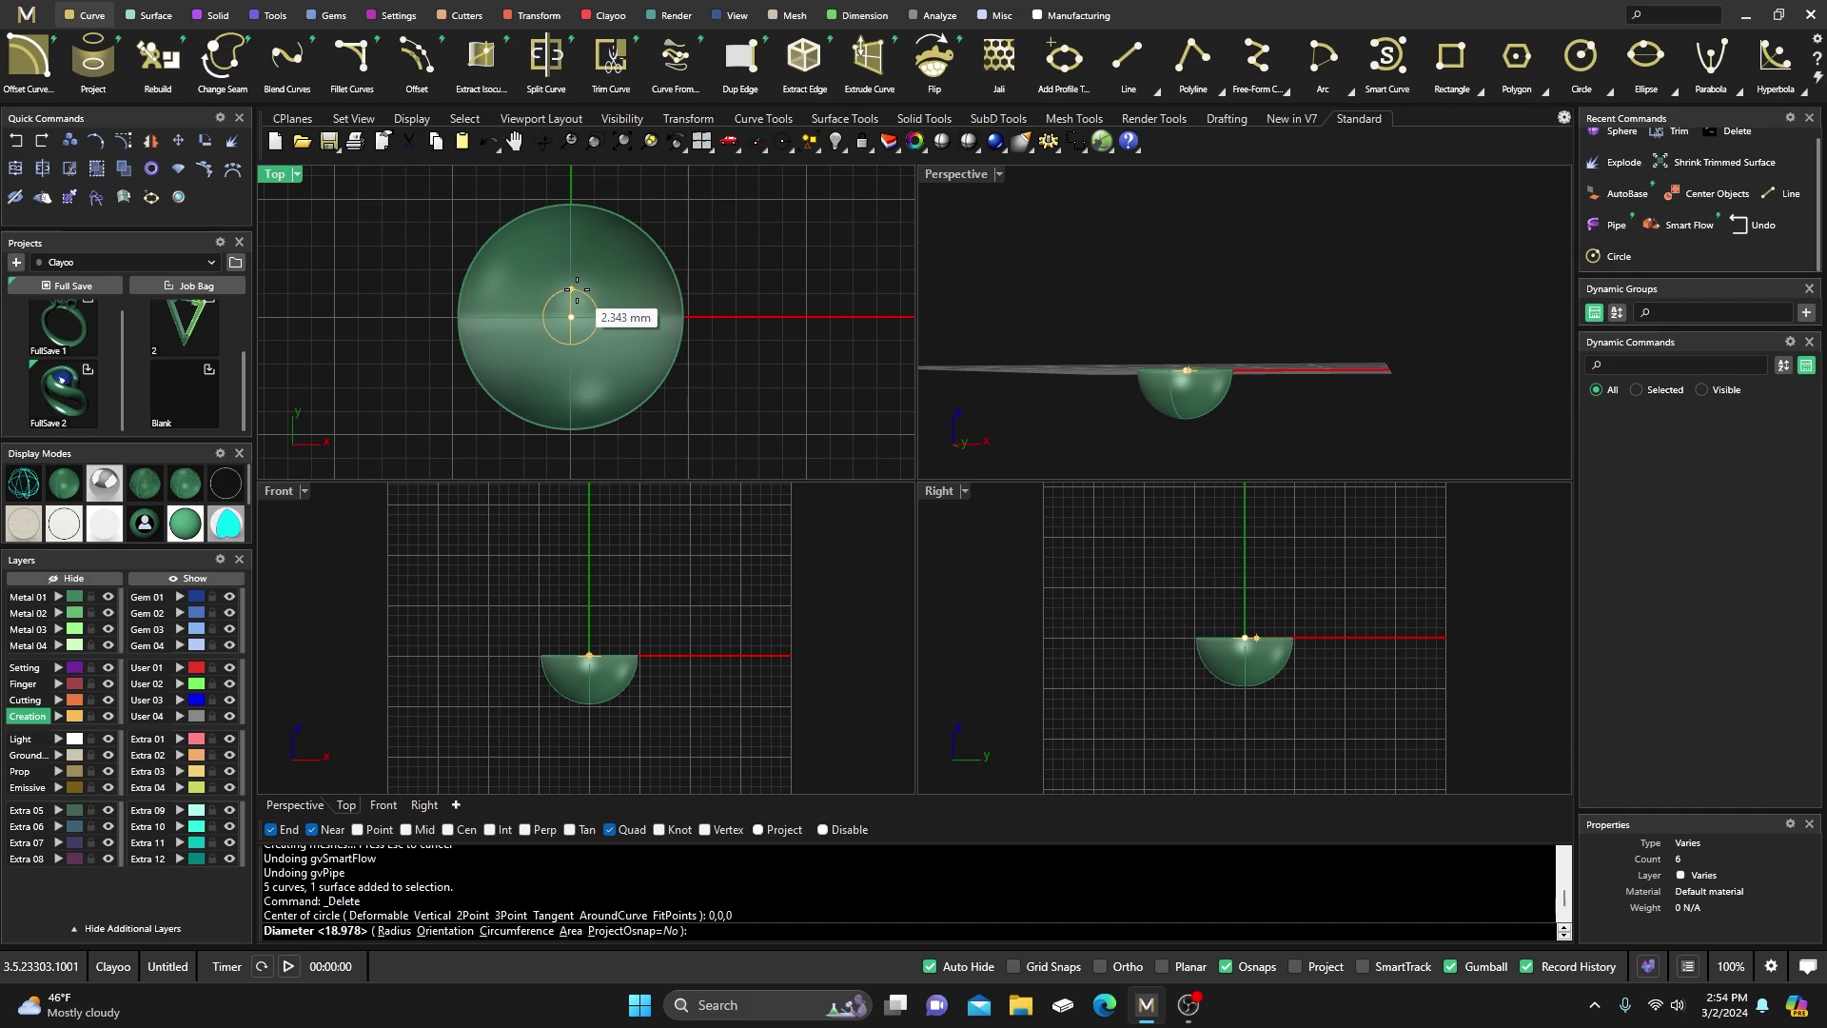
{"action": "left_click", "coordinate": [576, 289]}
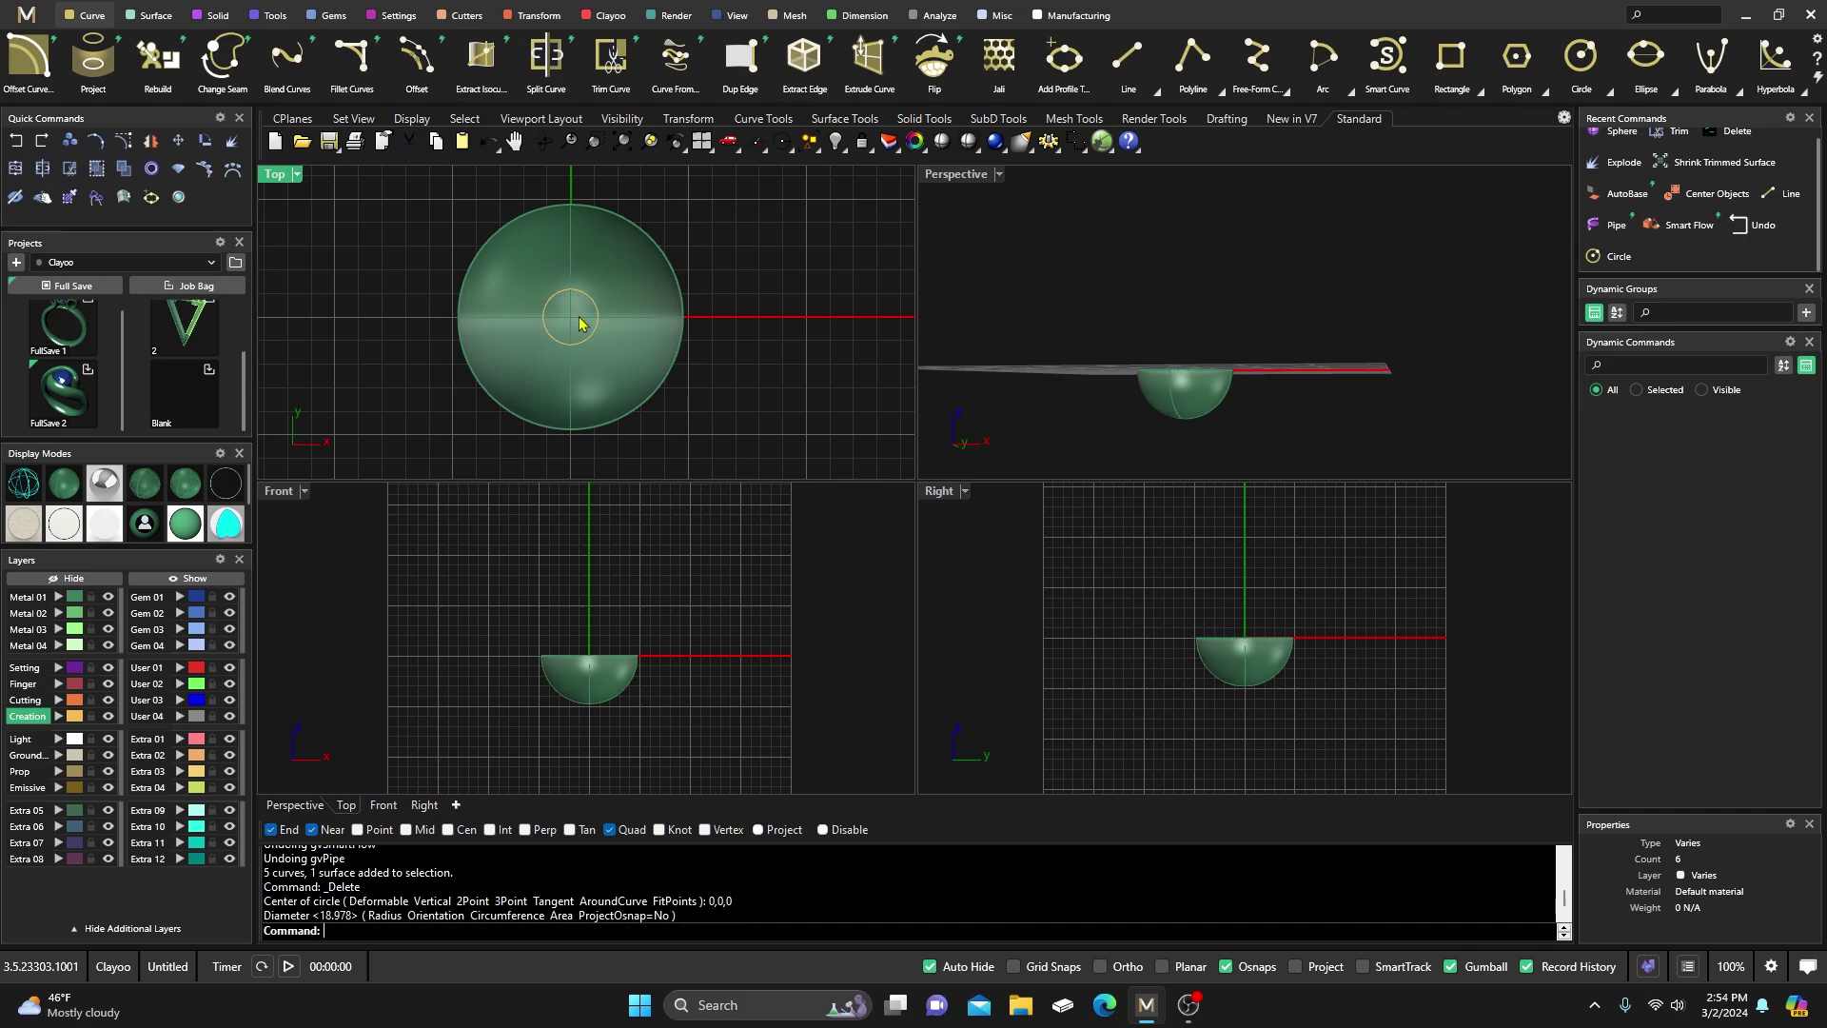
Extrude the small circle straight down through the half-sphere, well past its lowest point
{"action": "left_click", "coordinate": [576, 351]}
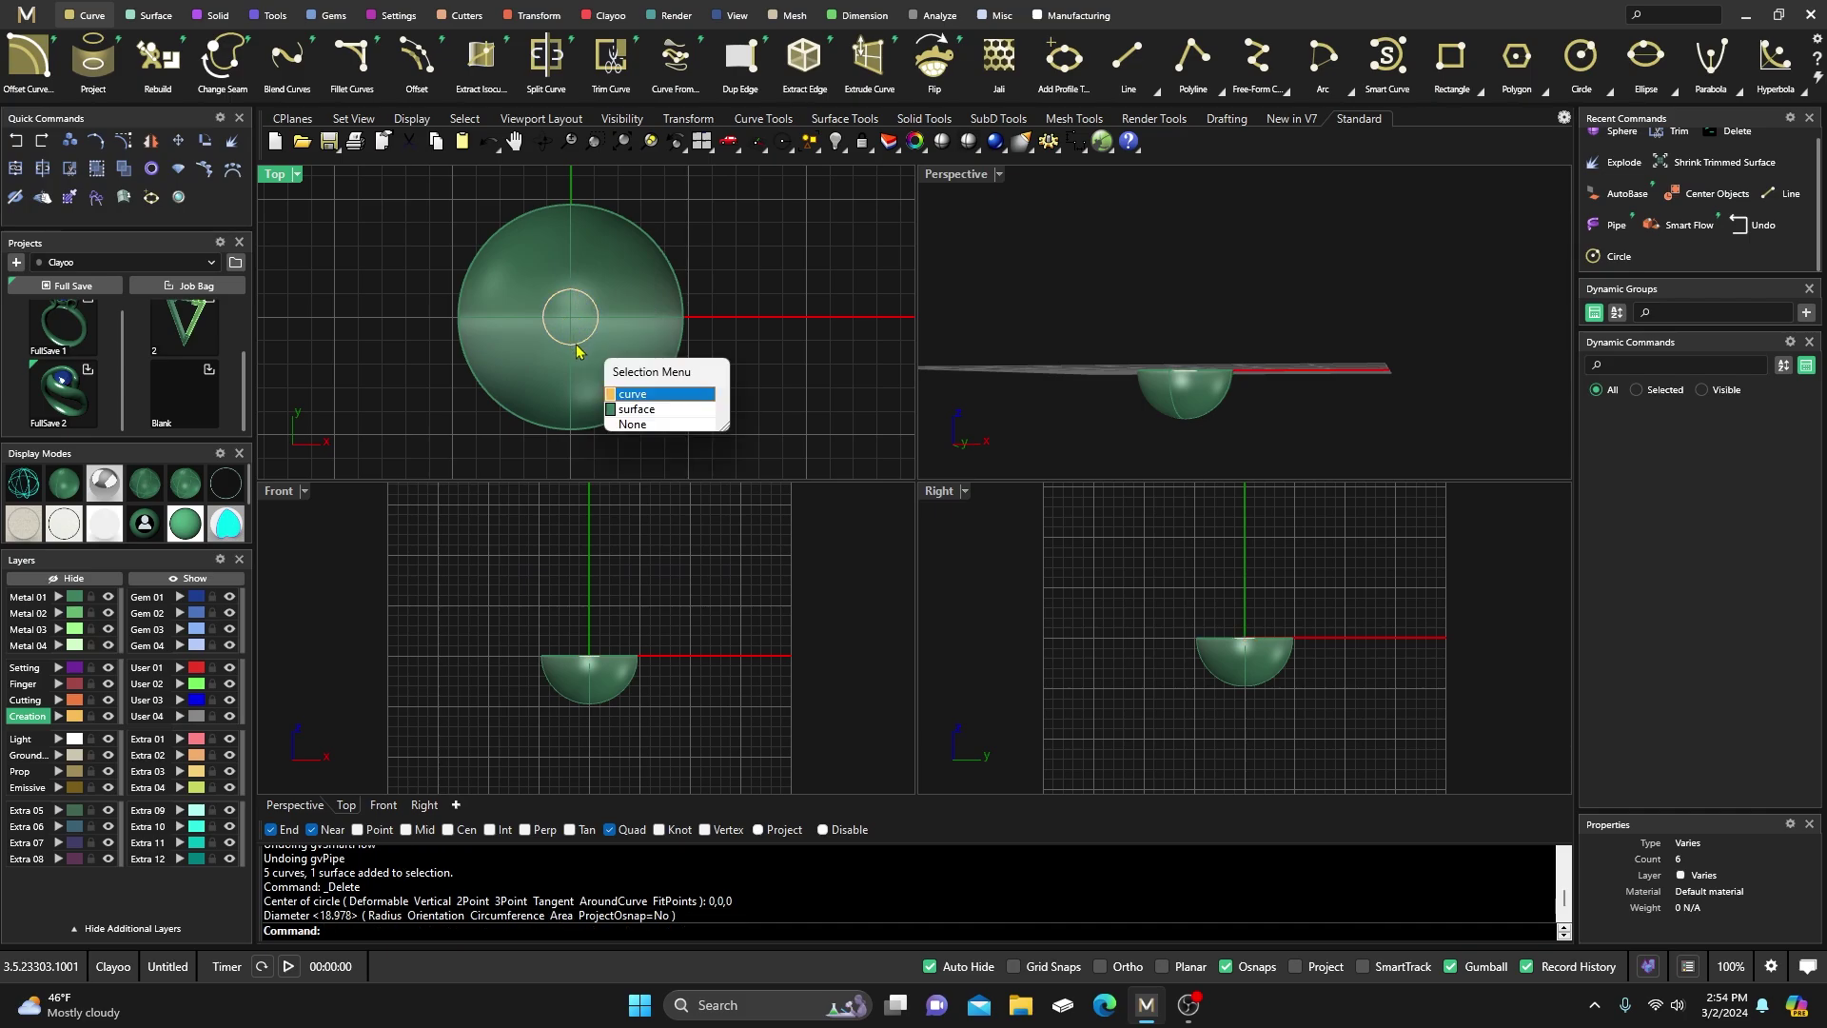
{"action": "left_click", "coordinate": [628, 398]}
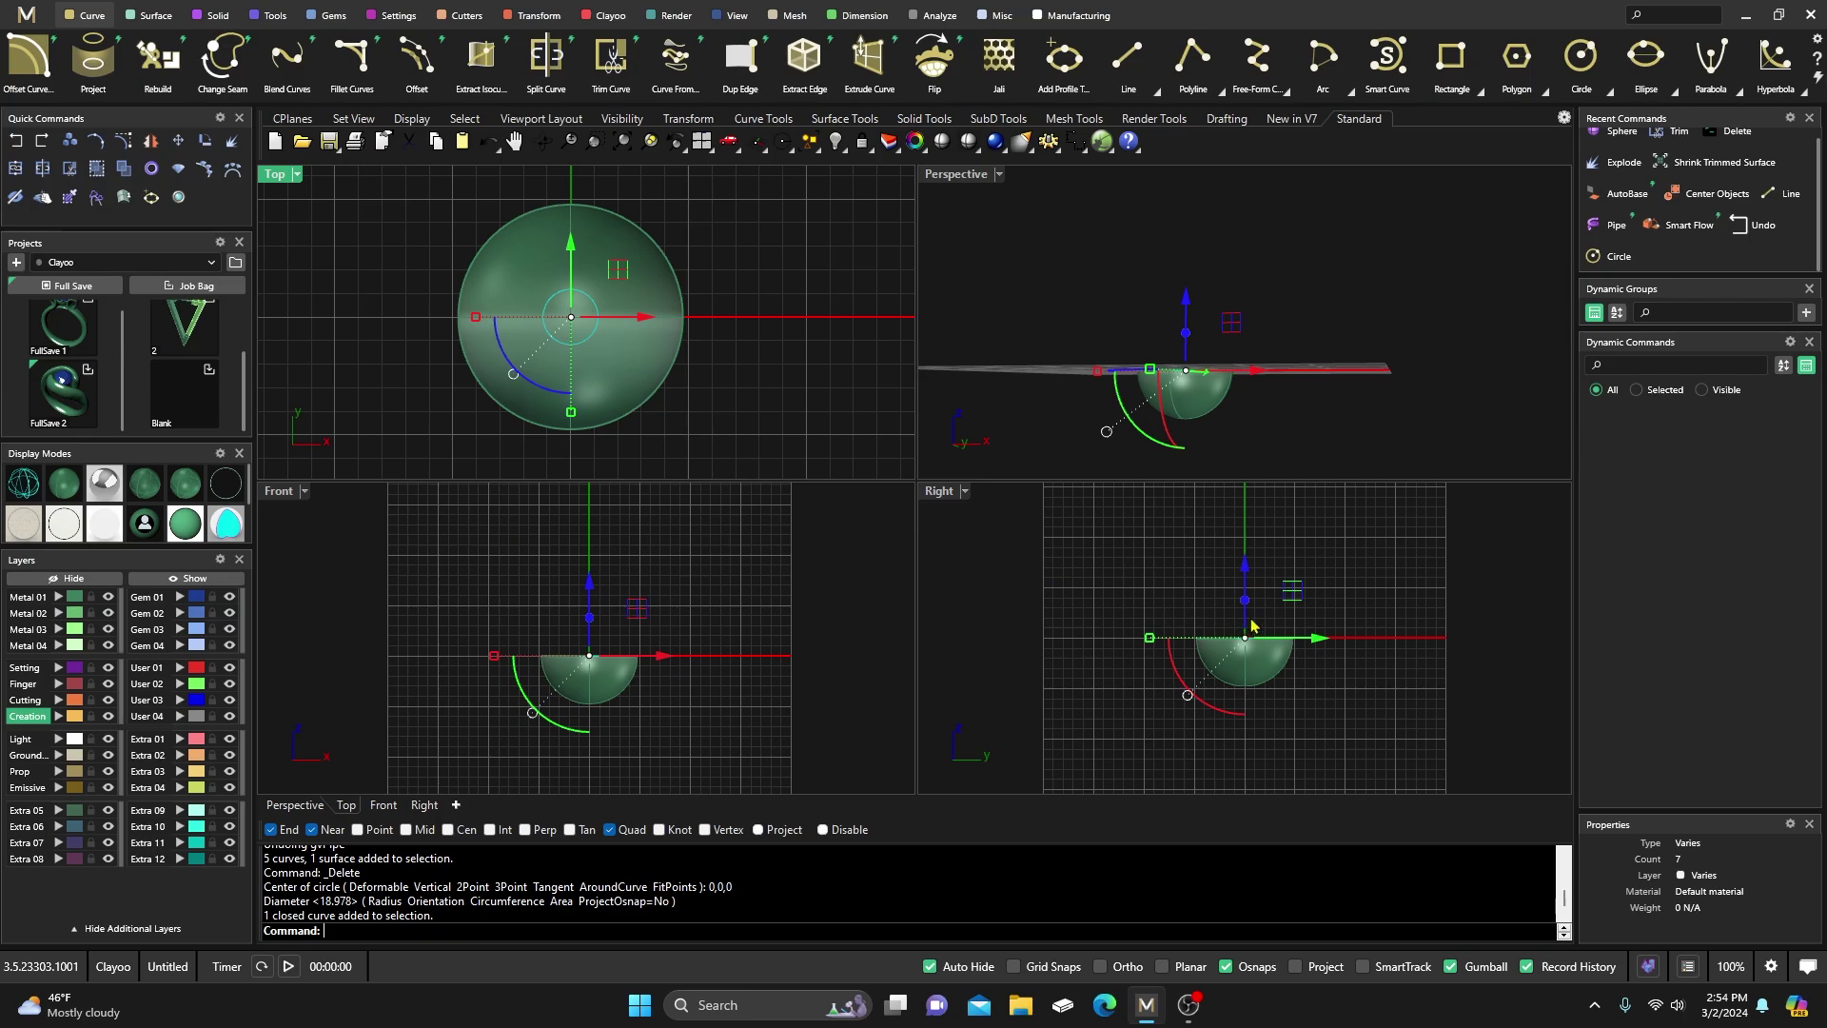
{"action": "left_click_drag", "start_coordinate": [1244, 608], "coordinate": [1247, 743]}
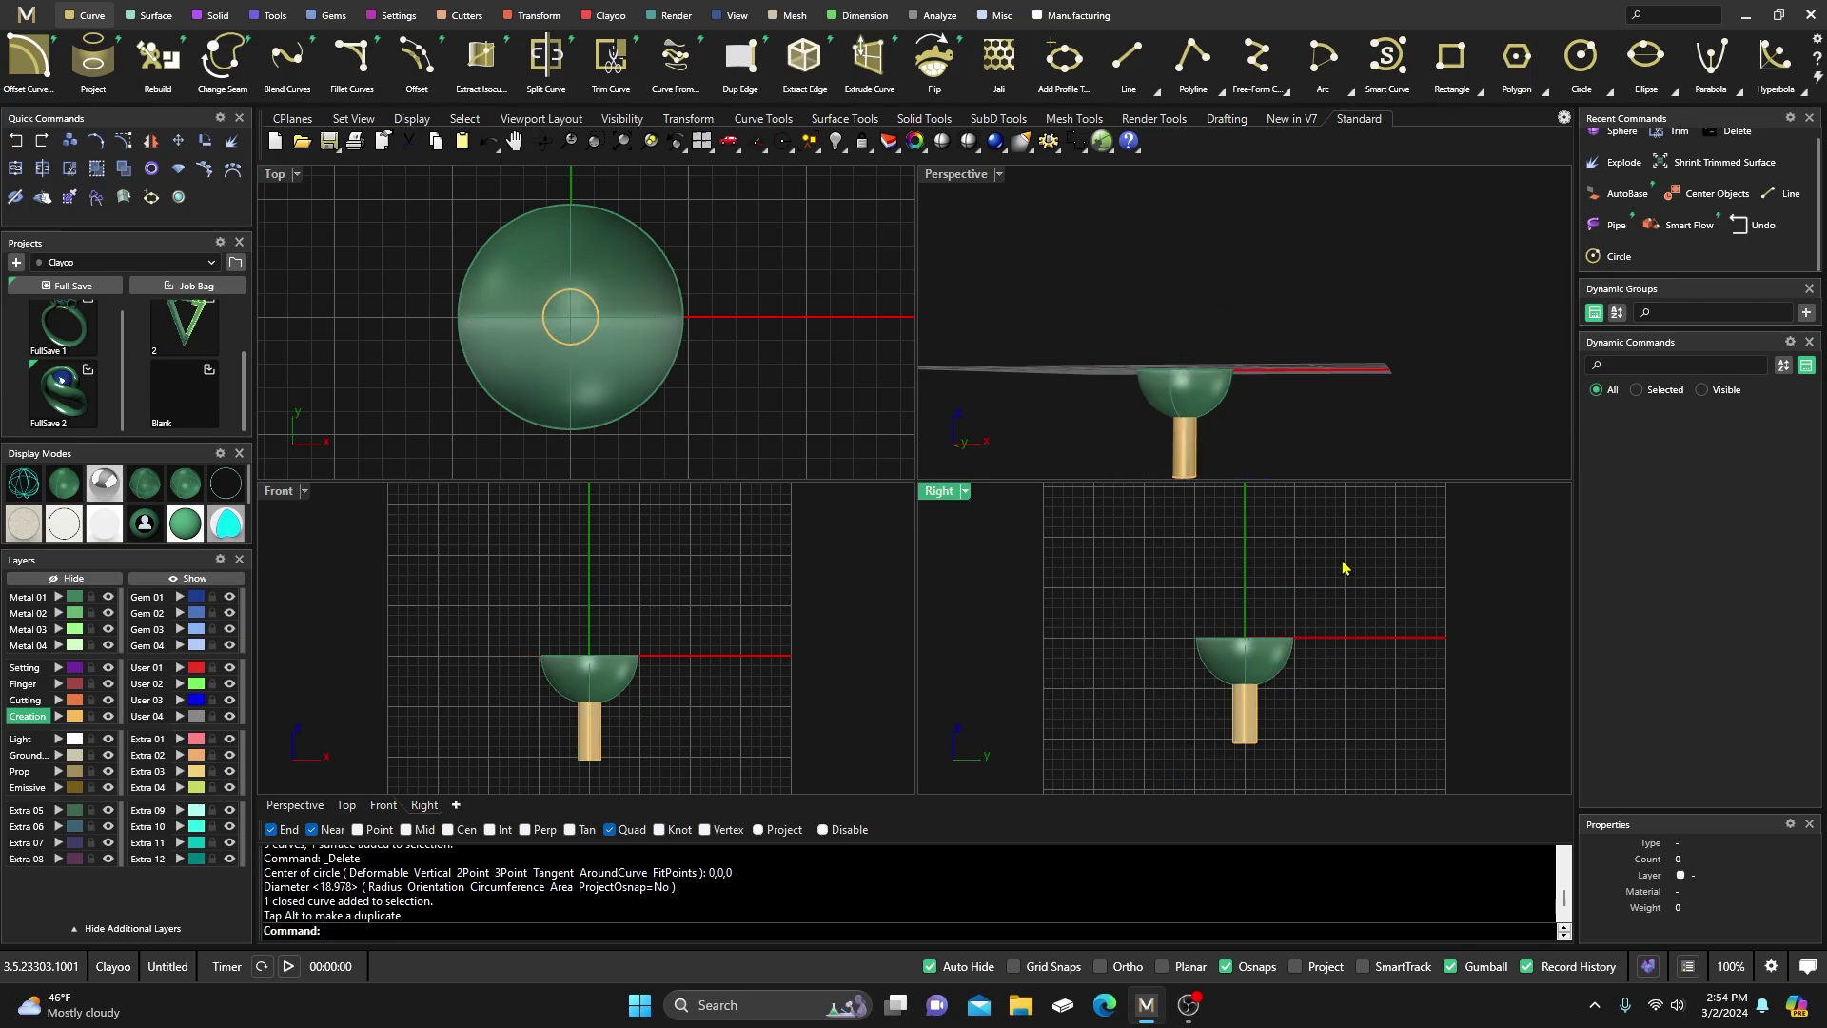
Cap both open ends of the extruded cylinder, accept the history break, and inspect it in an enlarged Perspective view
{"action": "left_click", "coordinate": [1241, 706]}
{"action": "type", "text": "Ca"}
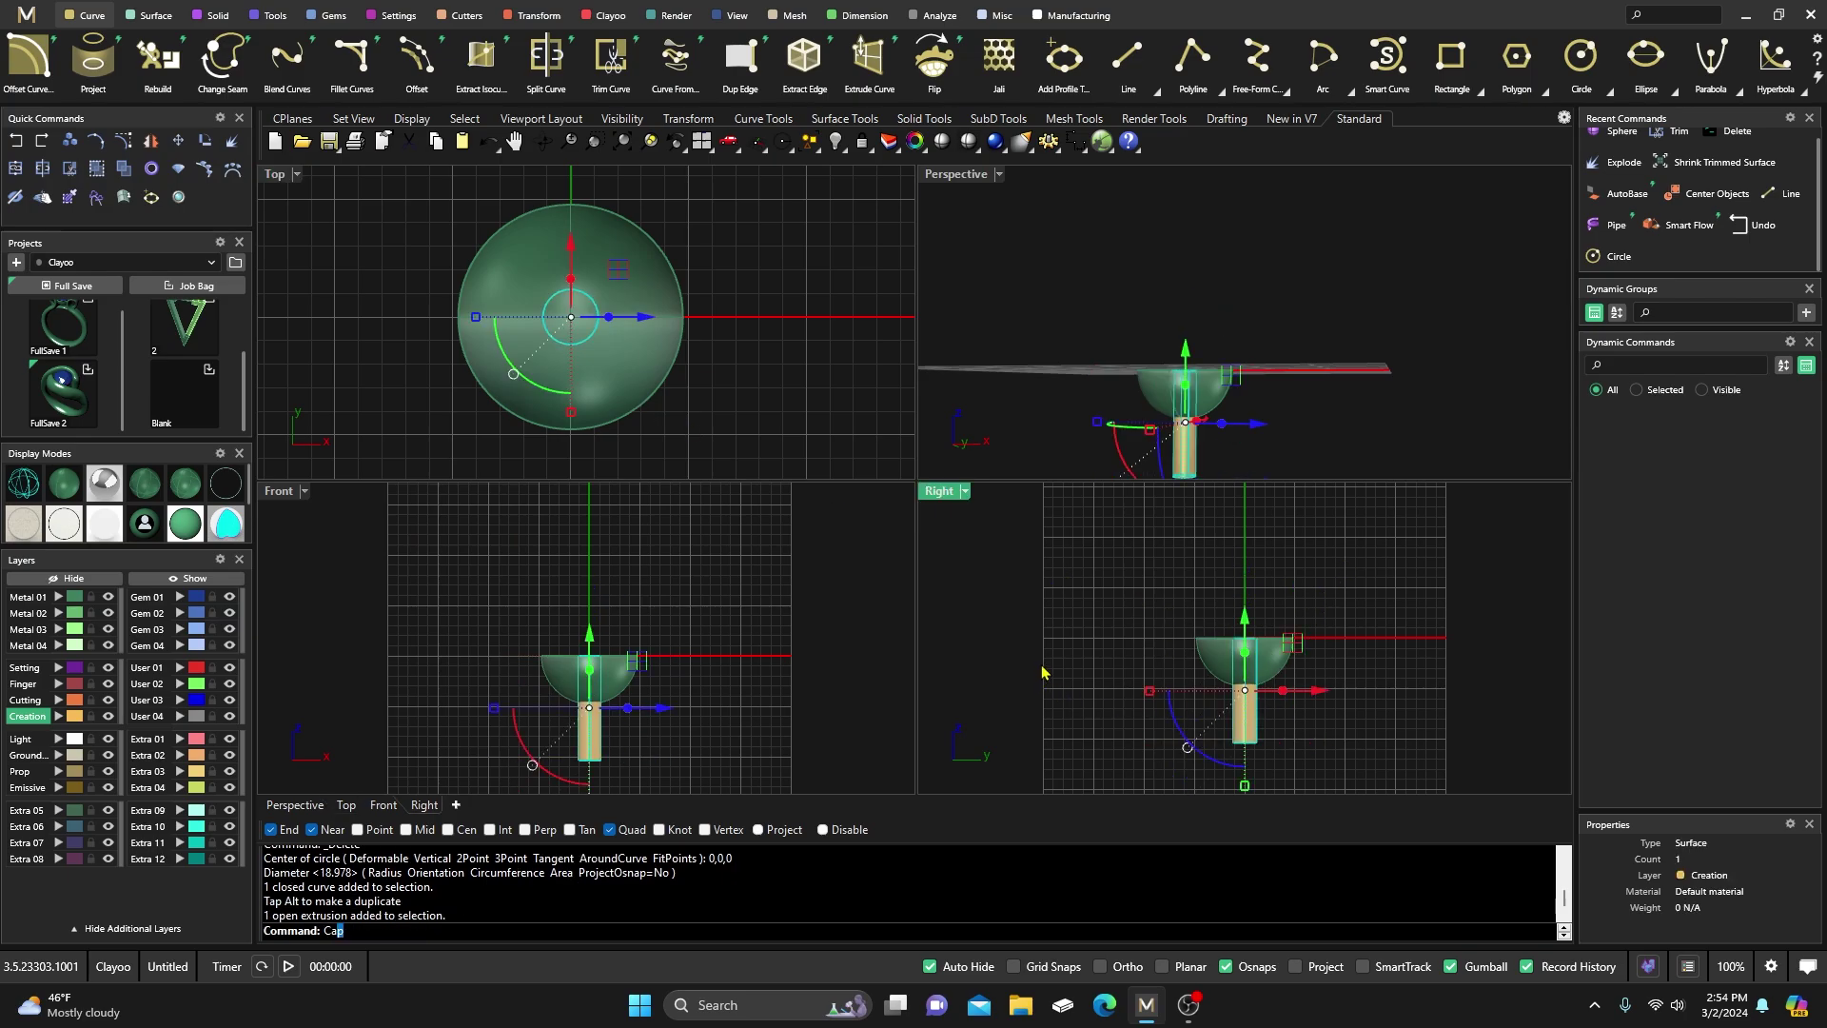
{"action": "type", "text": "p"}
{"action": "key", "text": "Return"}
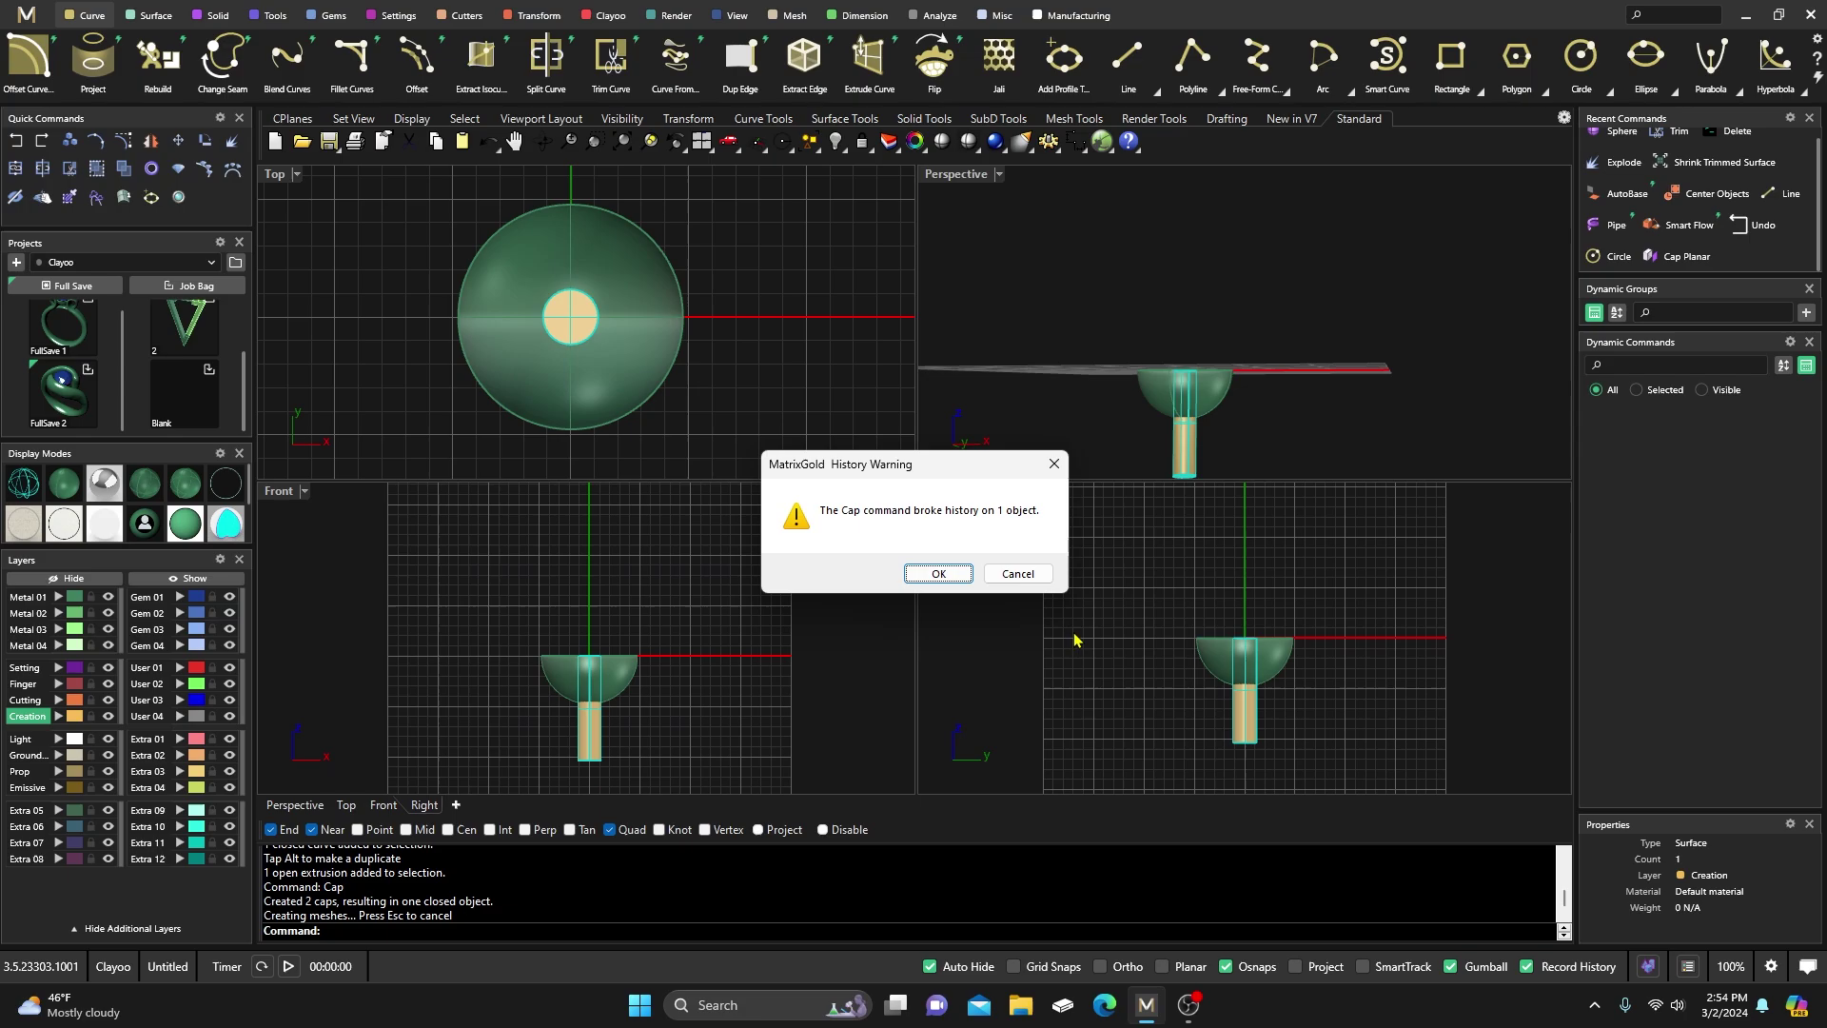
{"action": "left_click", "coordinate": [952, 576]}
{"action": "right_click_drag", "start_coordinate": [1132, 447], "coordinate": [1115, 261]}
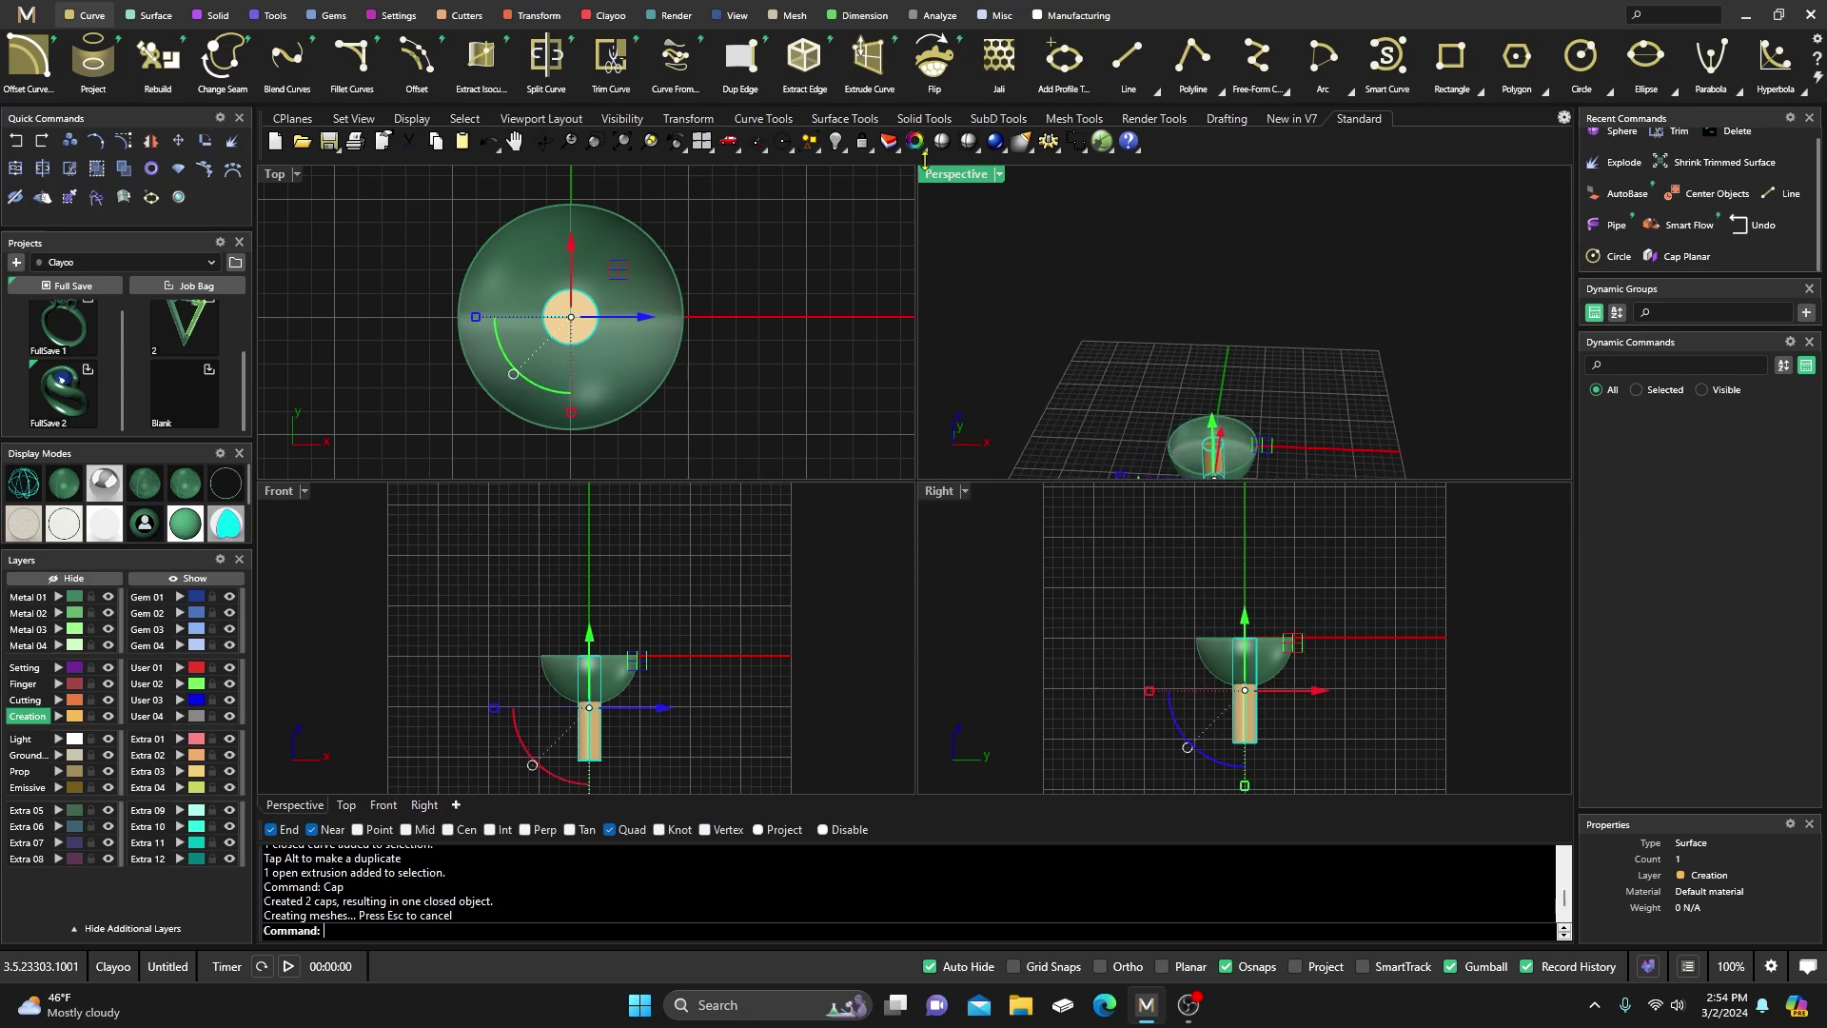
{"action": "double_click", "coordinate": [951, 175]}
{"action": "right_click_drag", "start_coordinate": [991, 210], "coordinate": [1037, 371]}
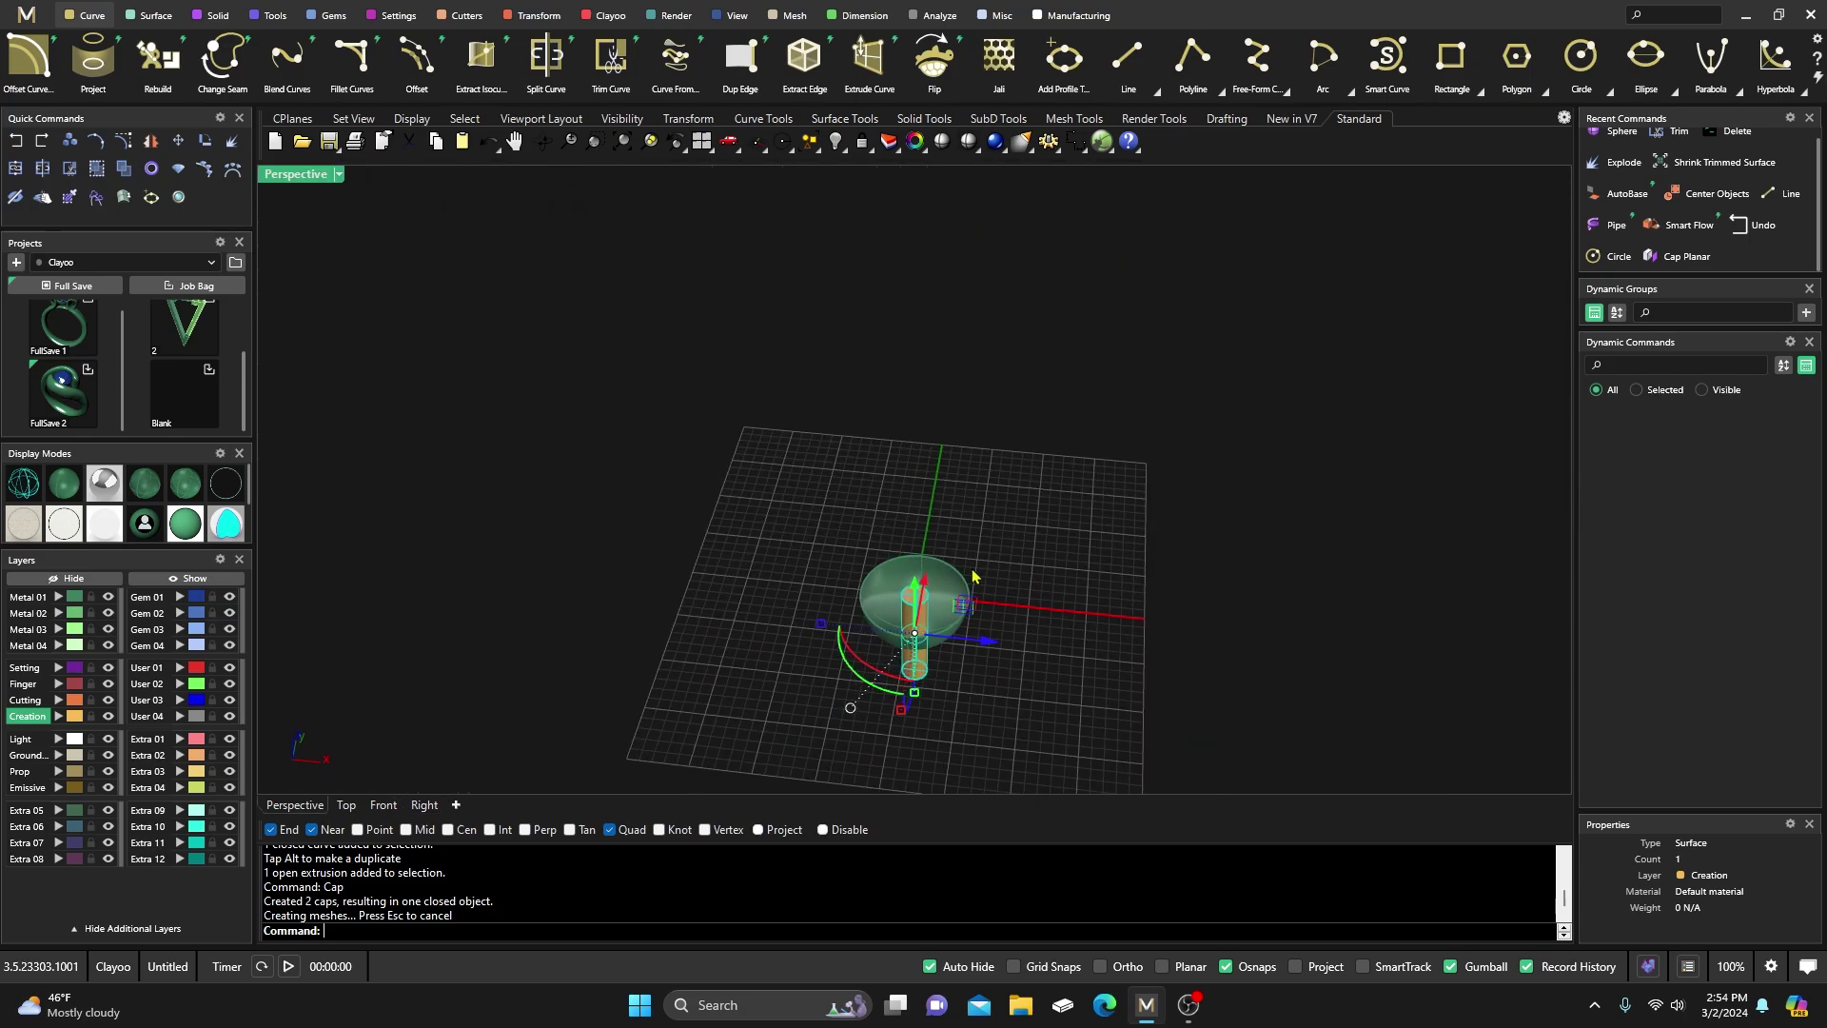
Offset the half-sphere surface inward by 1 as a solid, flipping all directions, and check the resulting thick bowl
{"action": "scroll", "coordinate": [961, 583], "scroll_direction": "up", "scroll_amount": 3}
{"action": "left_click", "coordinate": [940, 450]}
{"action": "left_click", "coordinate": [911, 571]}
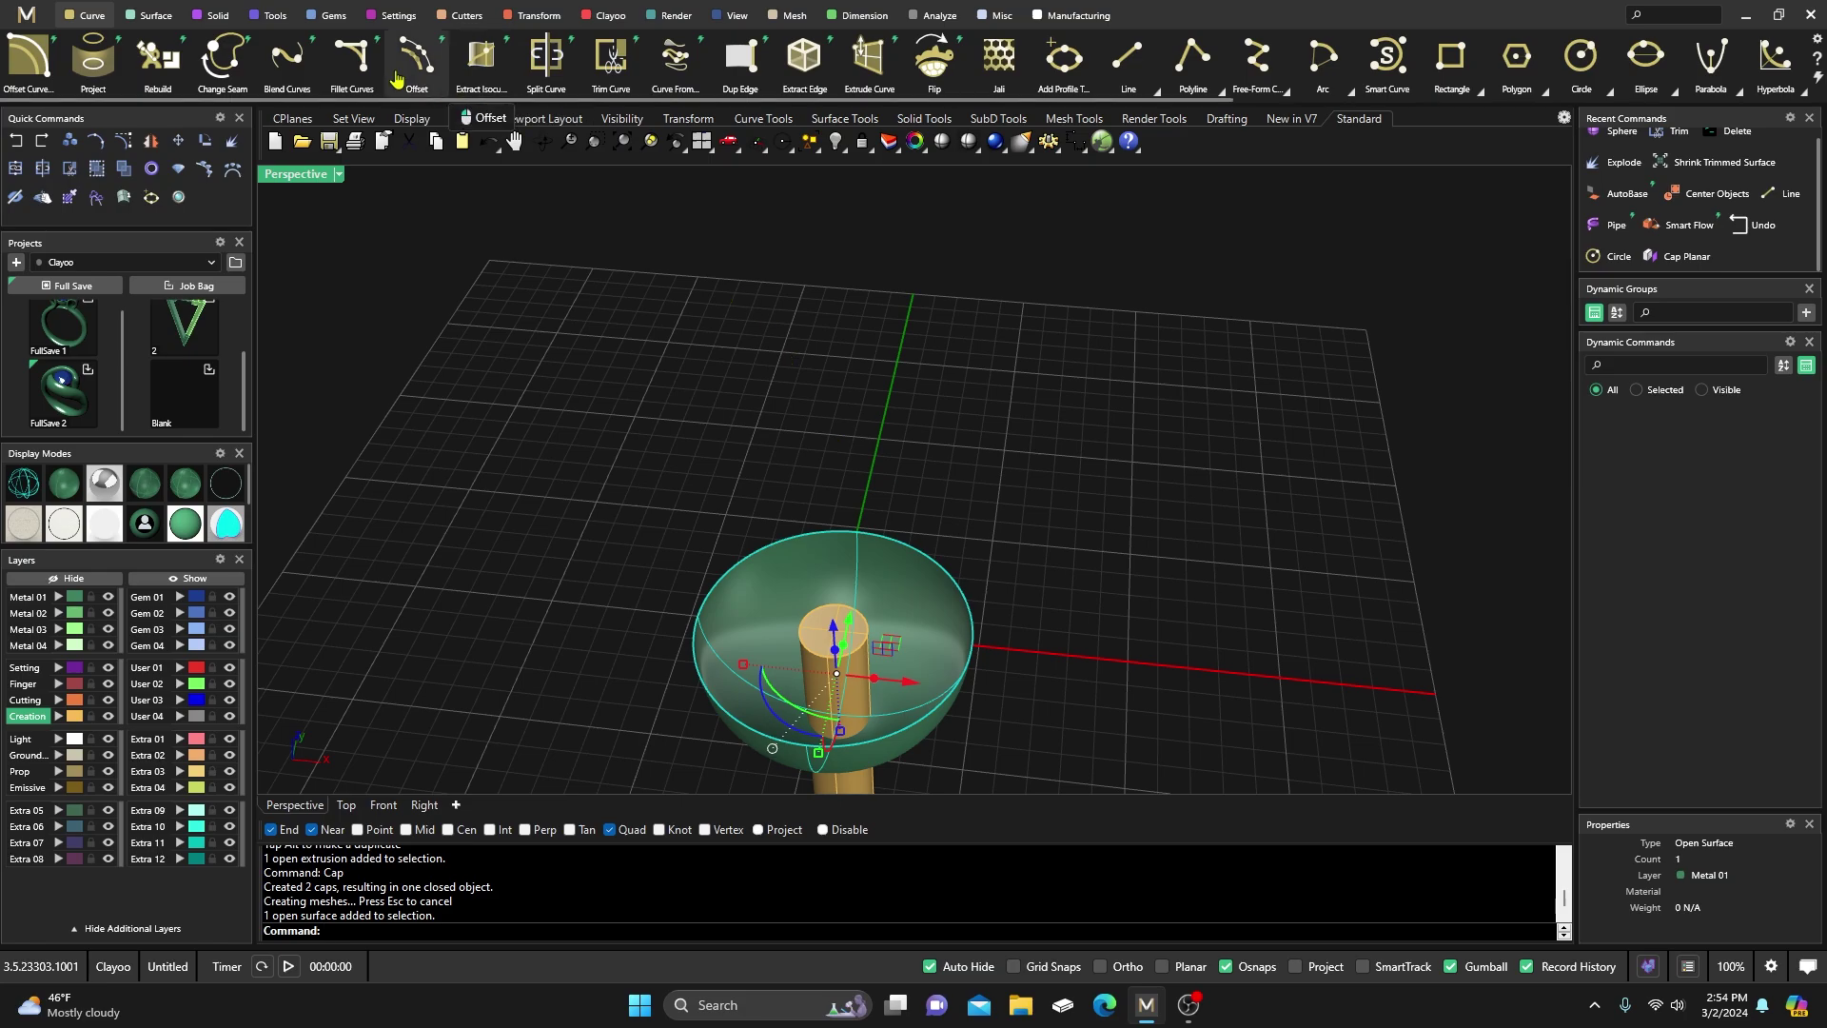
{"action": "left_click", "coordinate": [152, 15]}
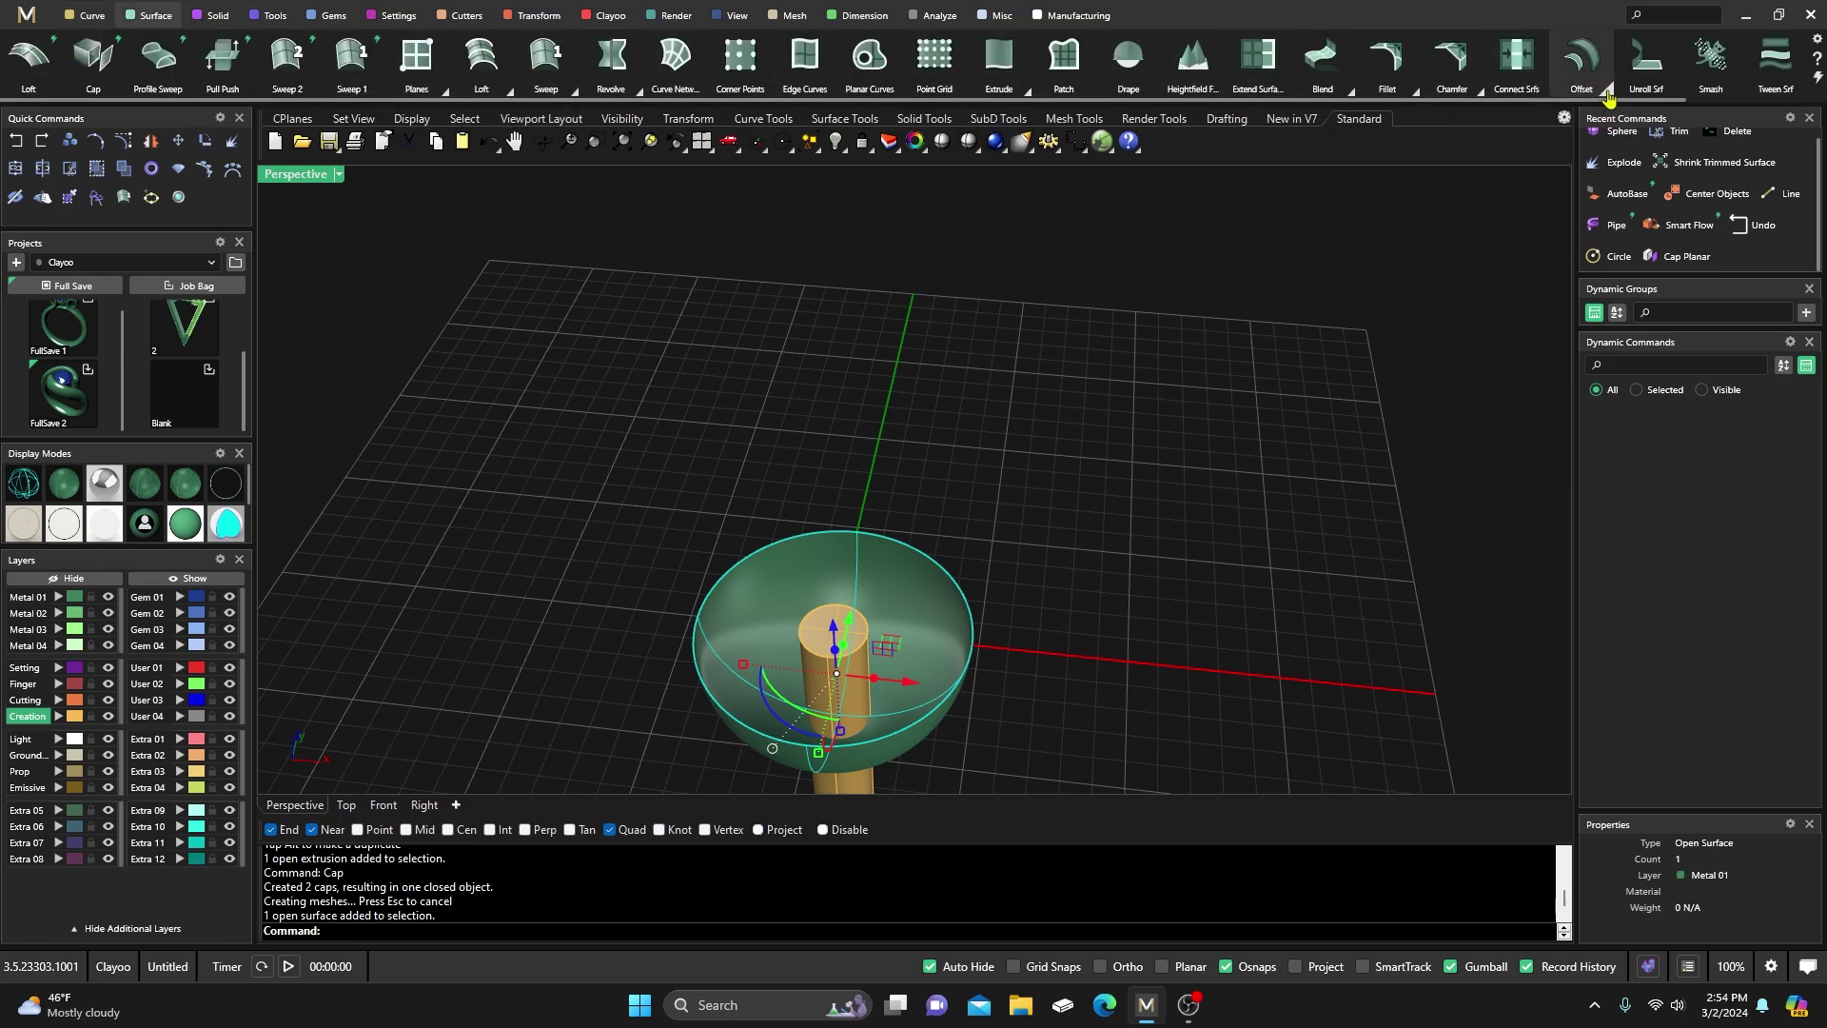
{"action": "left_click", "coordinate": [1606, 90]}
{"action": "left_click", "coordinate": [1591, 143]}
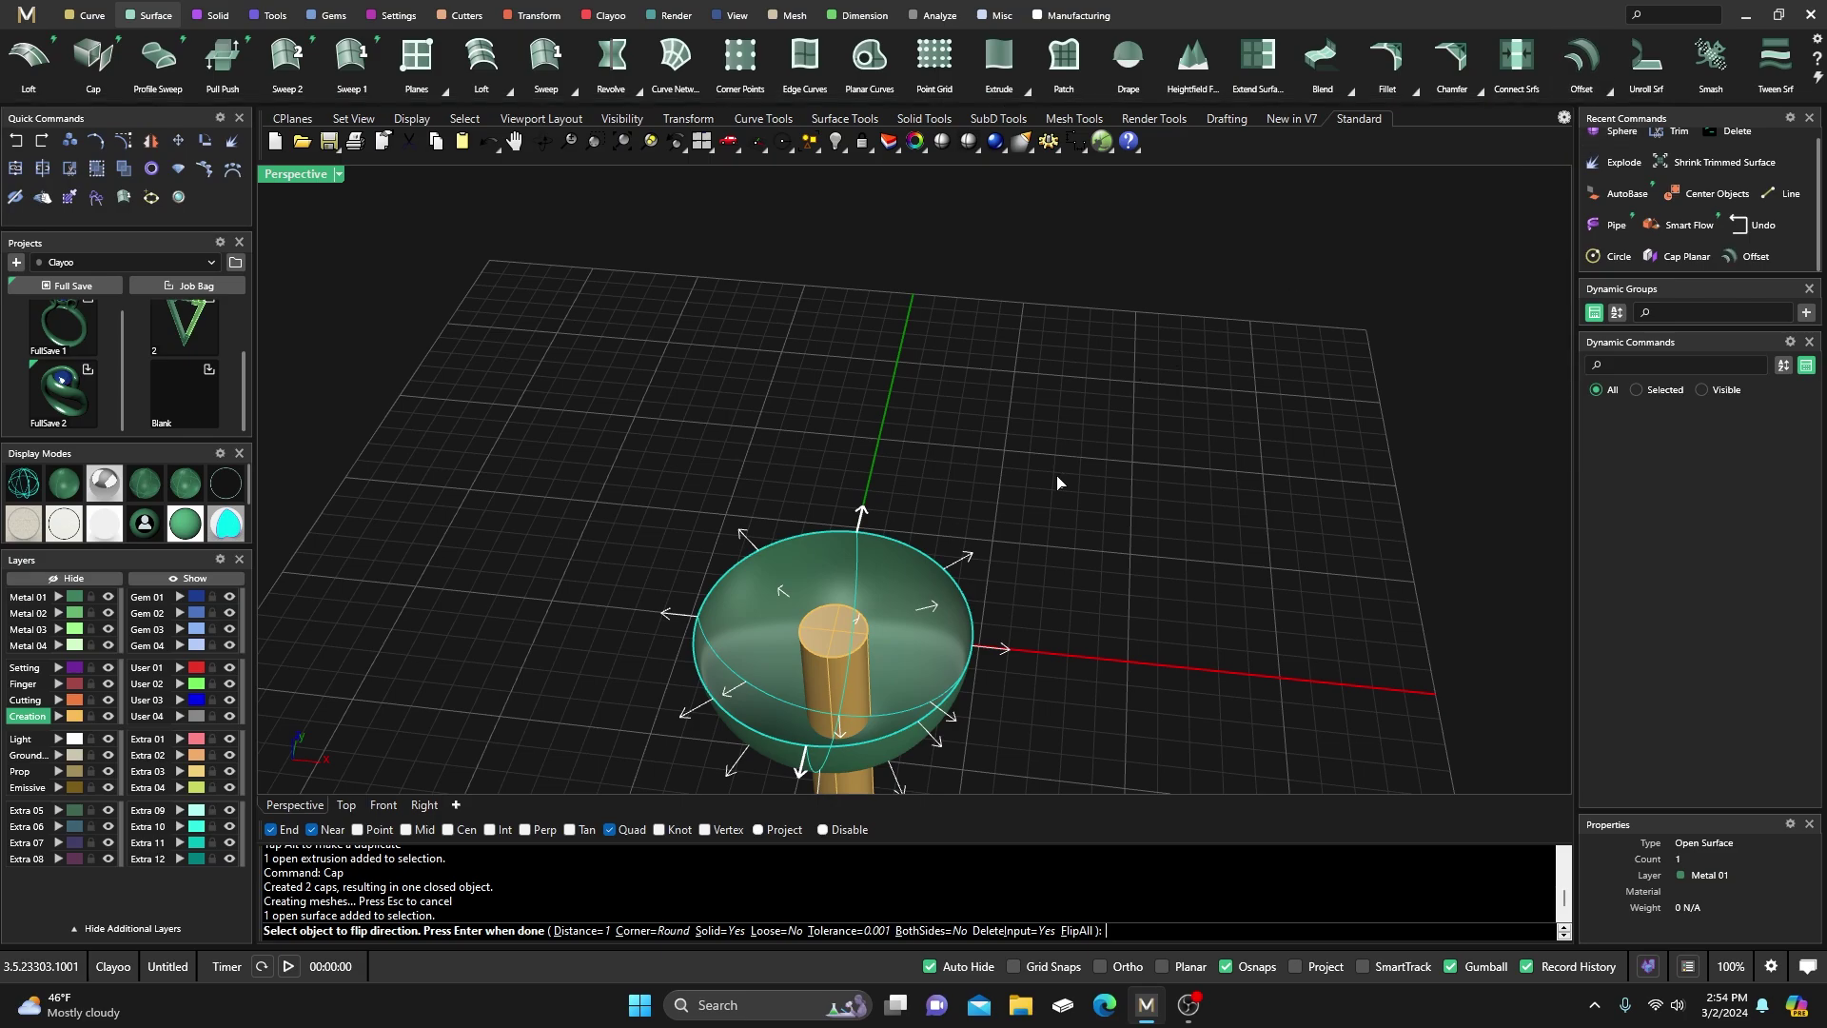
{"action": "right_click_drag", "start_coordinate": [1062, 483], "coordinate": [1044, 460]}
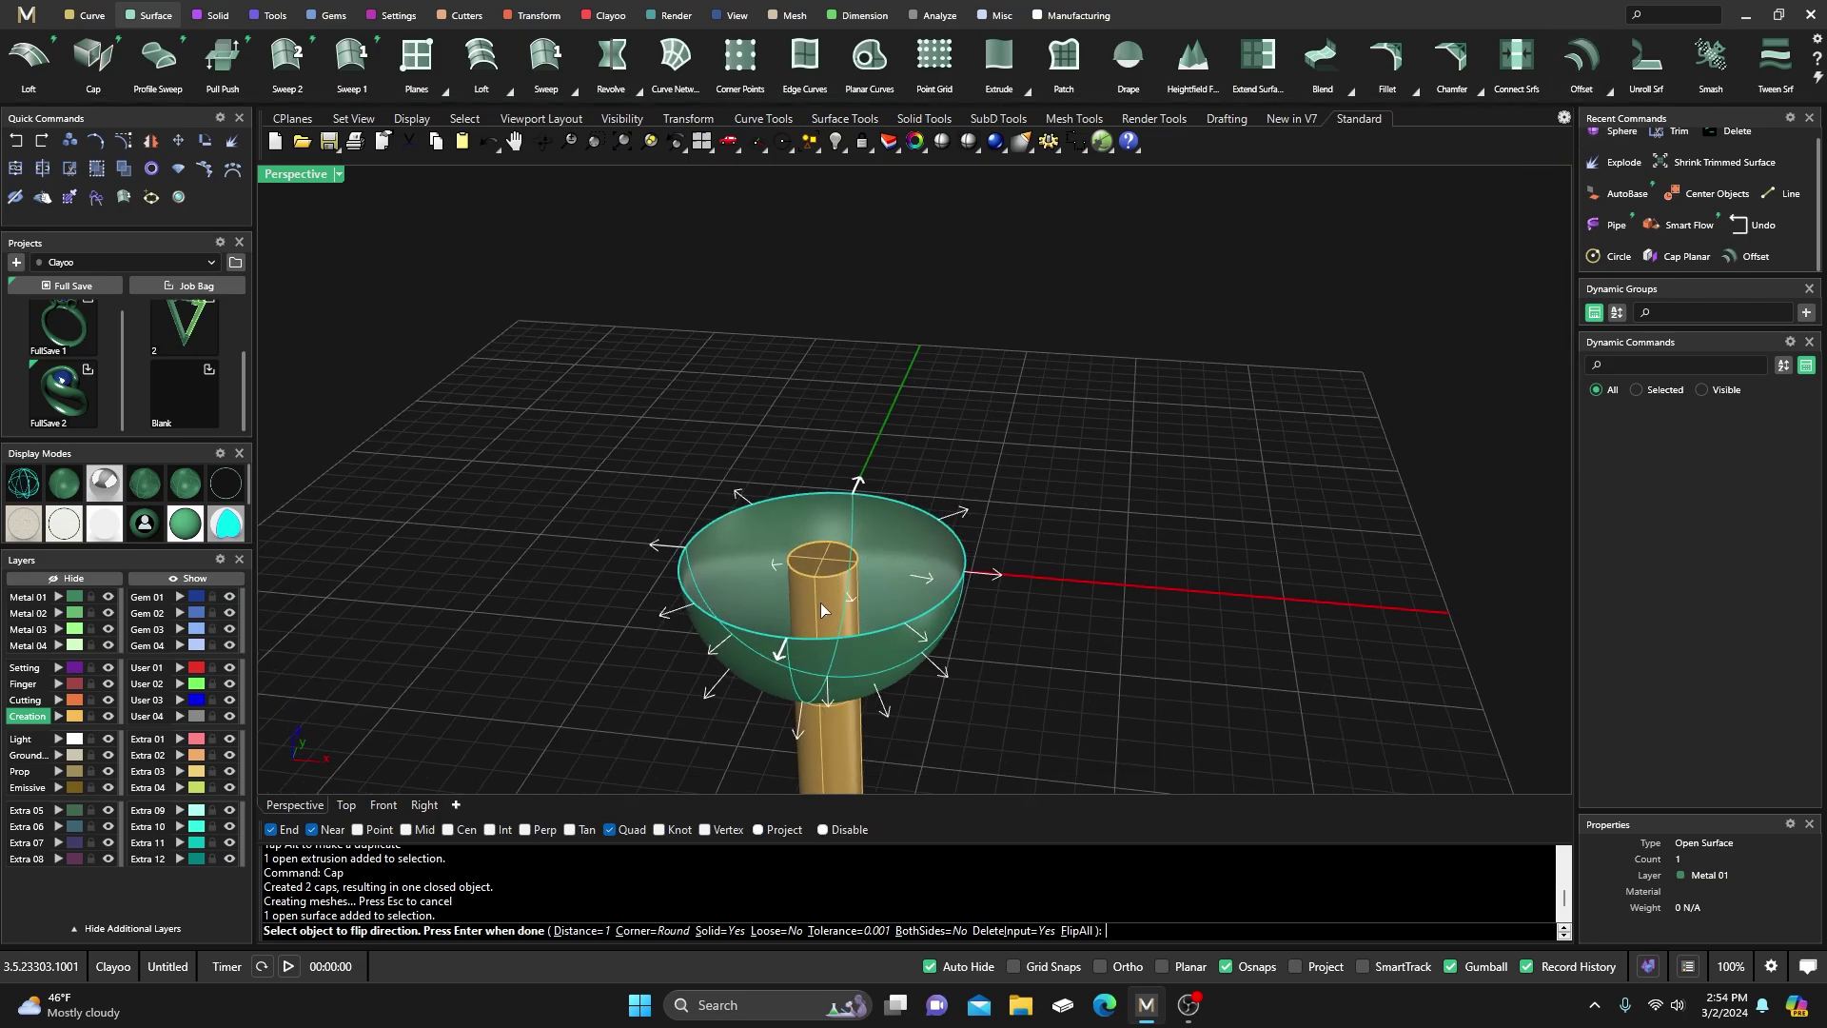
{"action": "scroll", "coordinate": [823, 610], "scroll_direction": "down", "scroll_amount": 5}
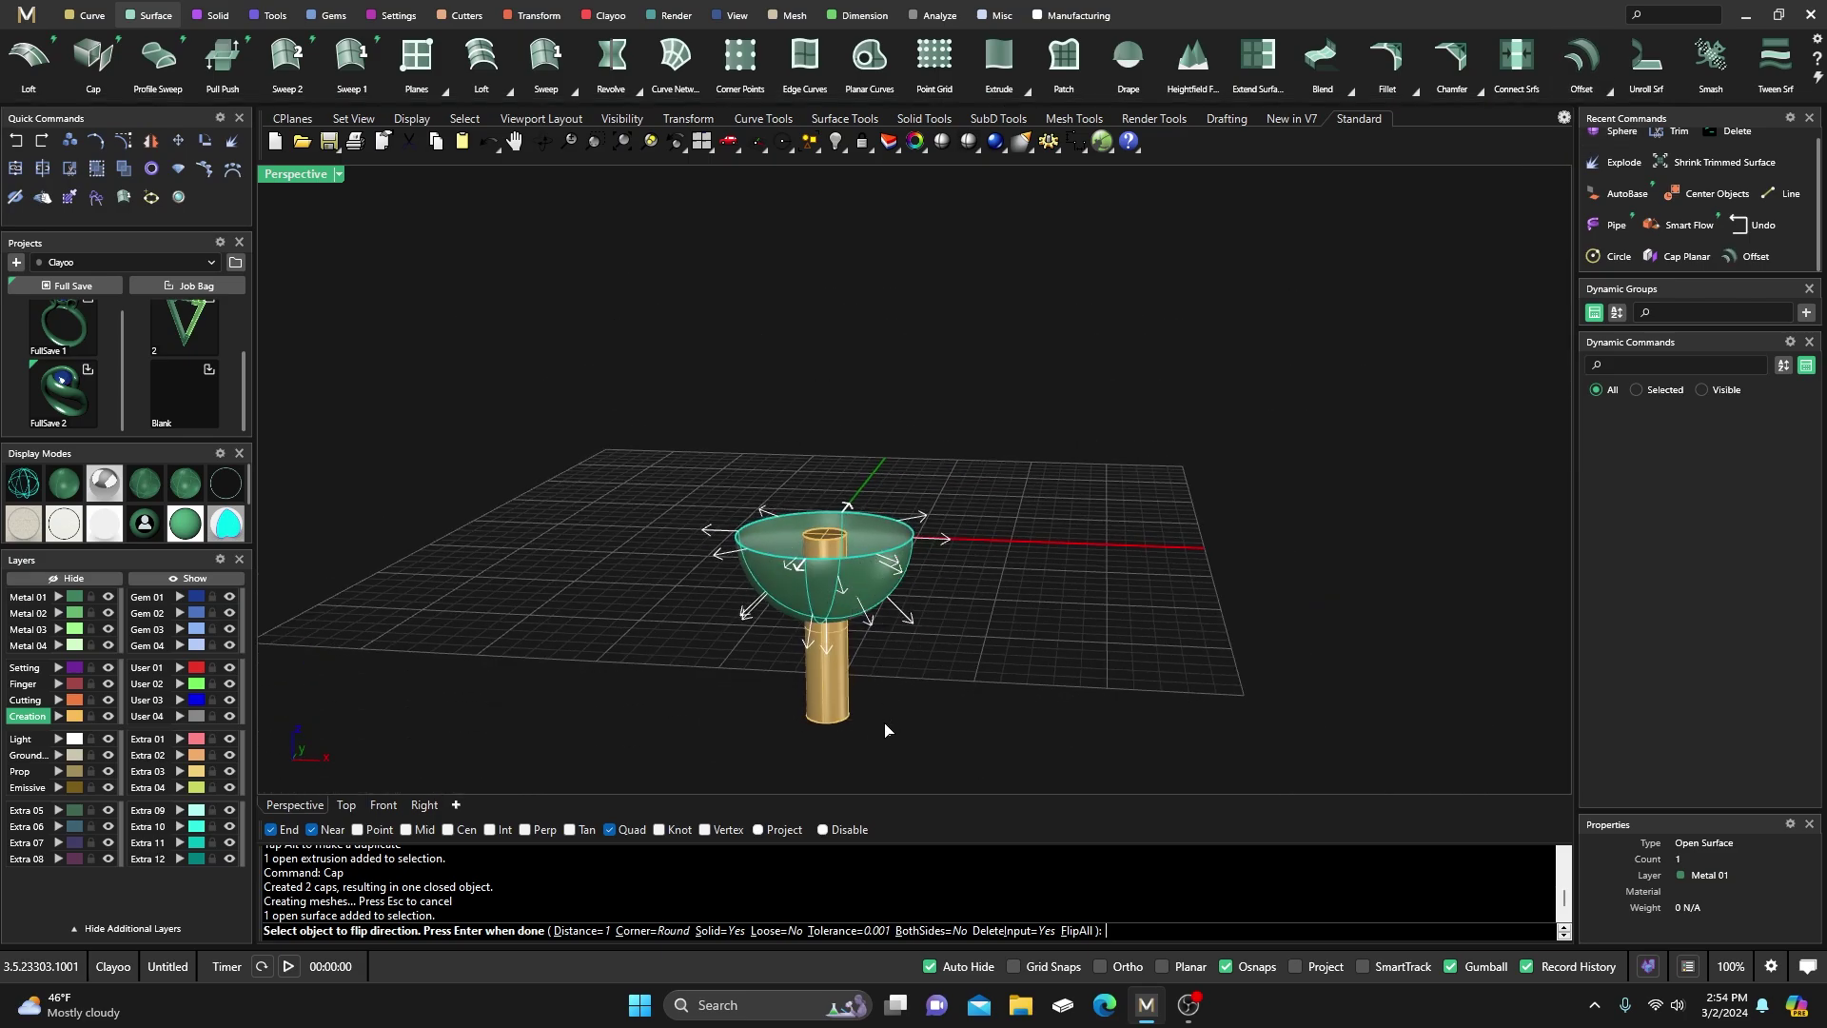
{"action": "left_click", "coordinate": [1078, 930]}
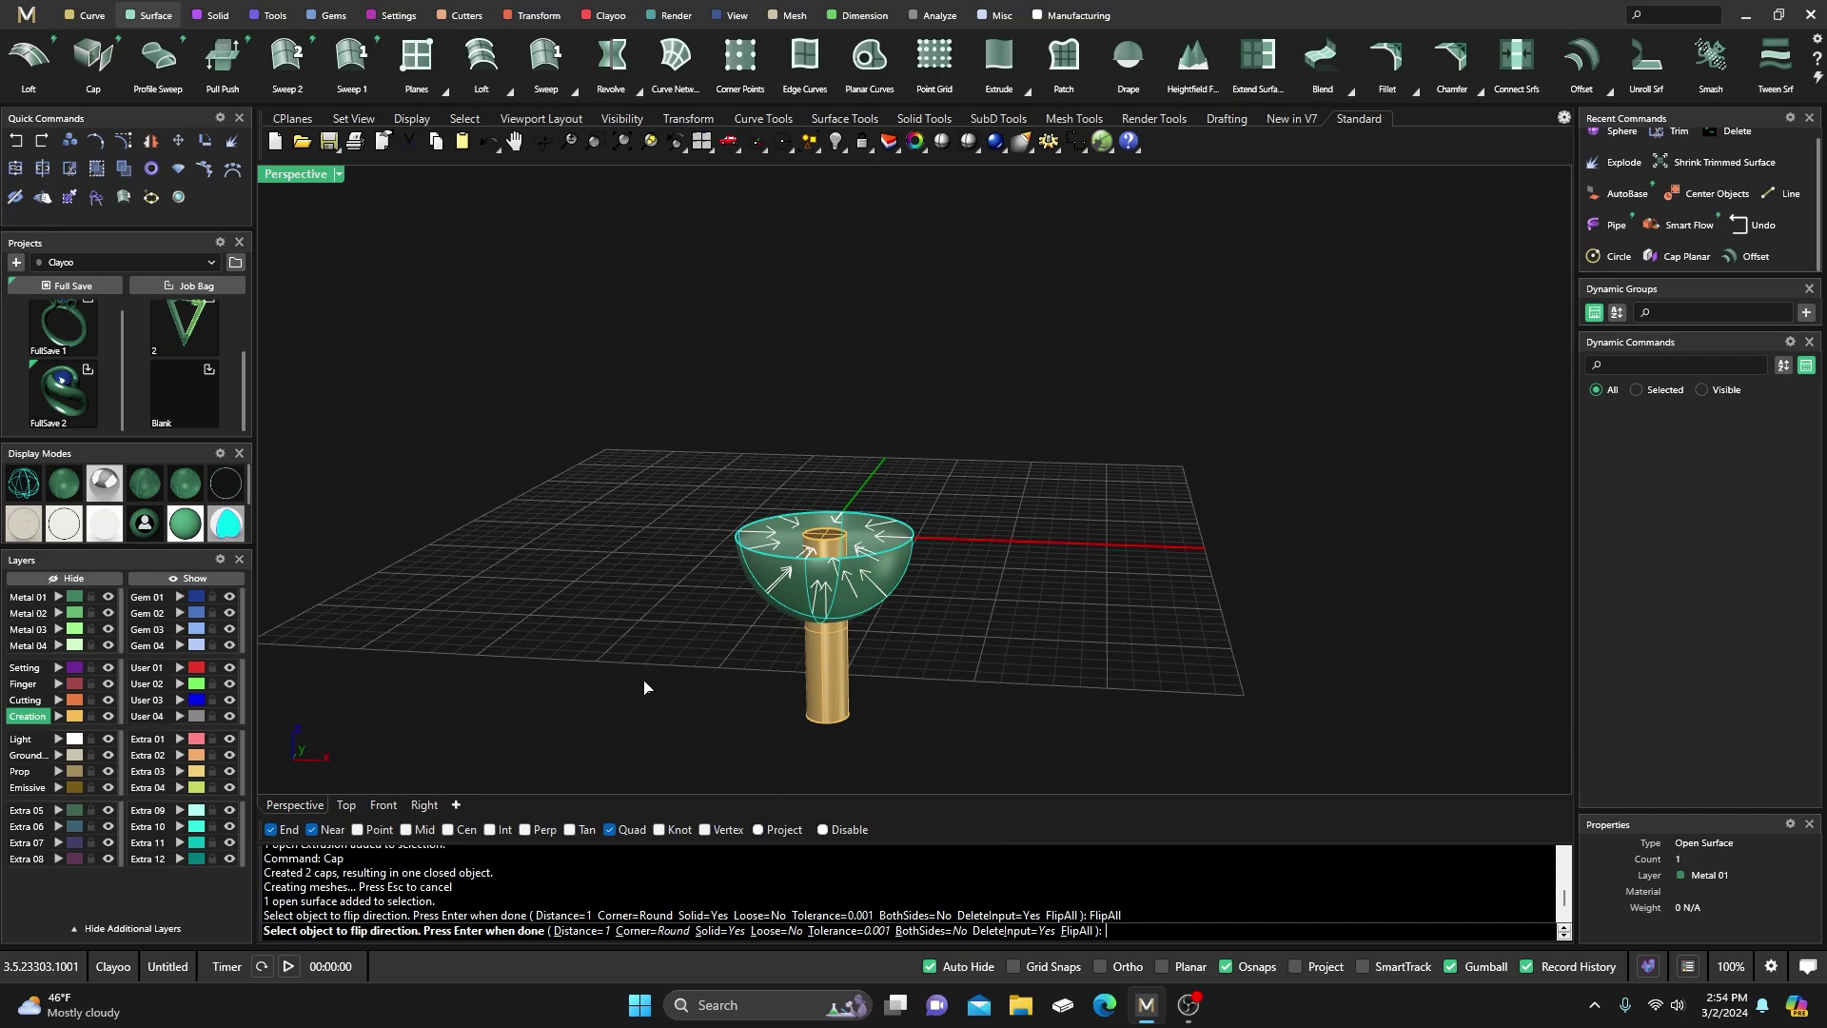
{"action": "key", "text": "Return"}
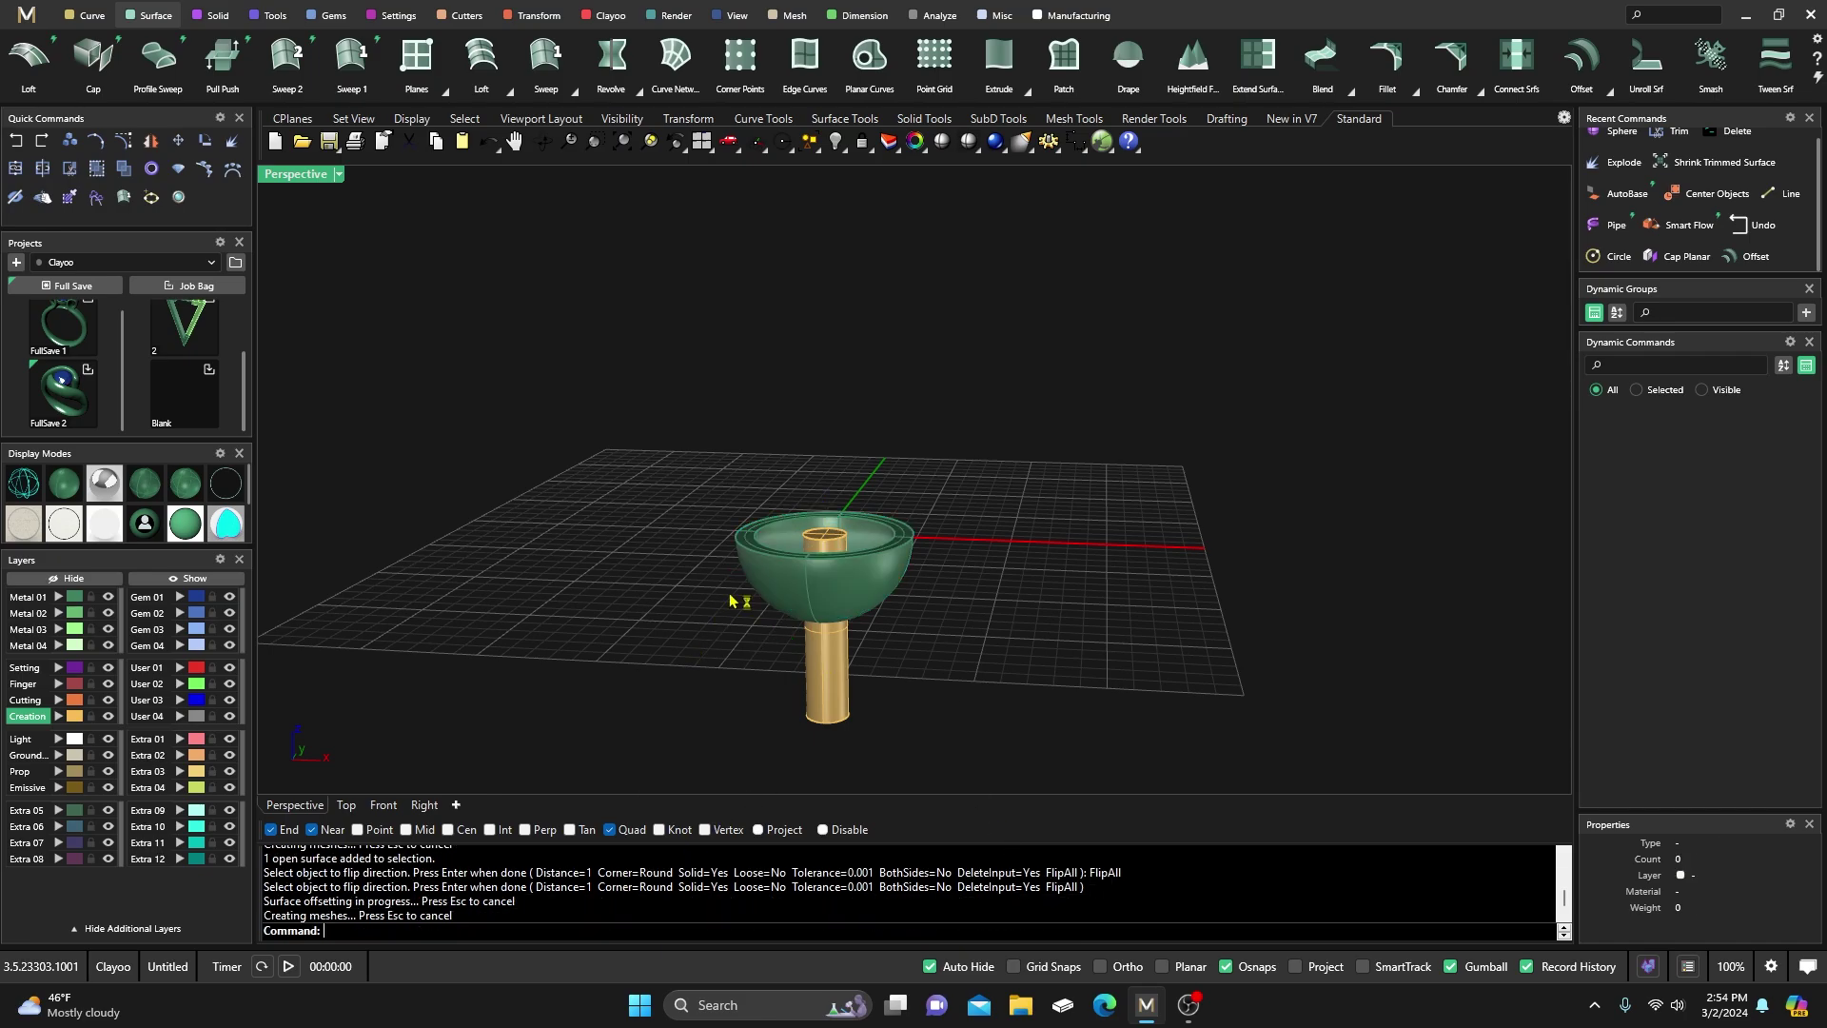
{"action": "right_click_drag", "start_coordinate": [744, 597], "coordinate": [731, 649]}
{"action": "left_click", "coordinate": [776, 639]}
{"action": "left_click", "coordinate": [635, 529]}
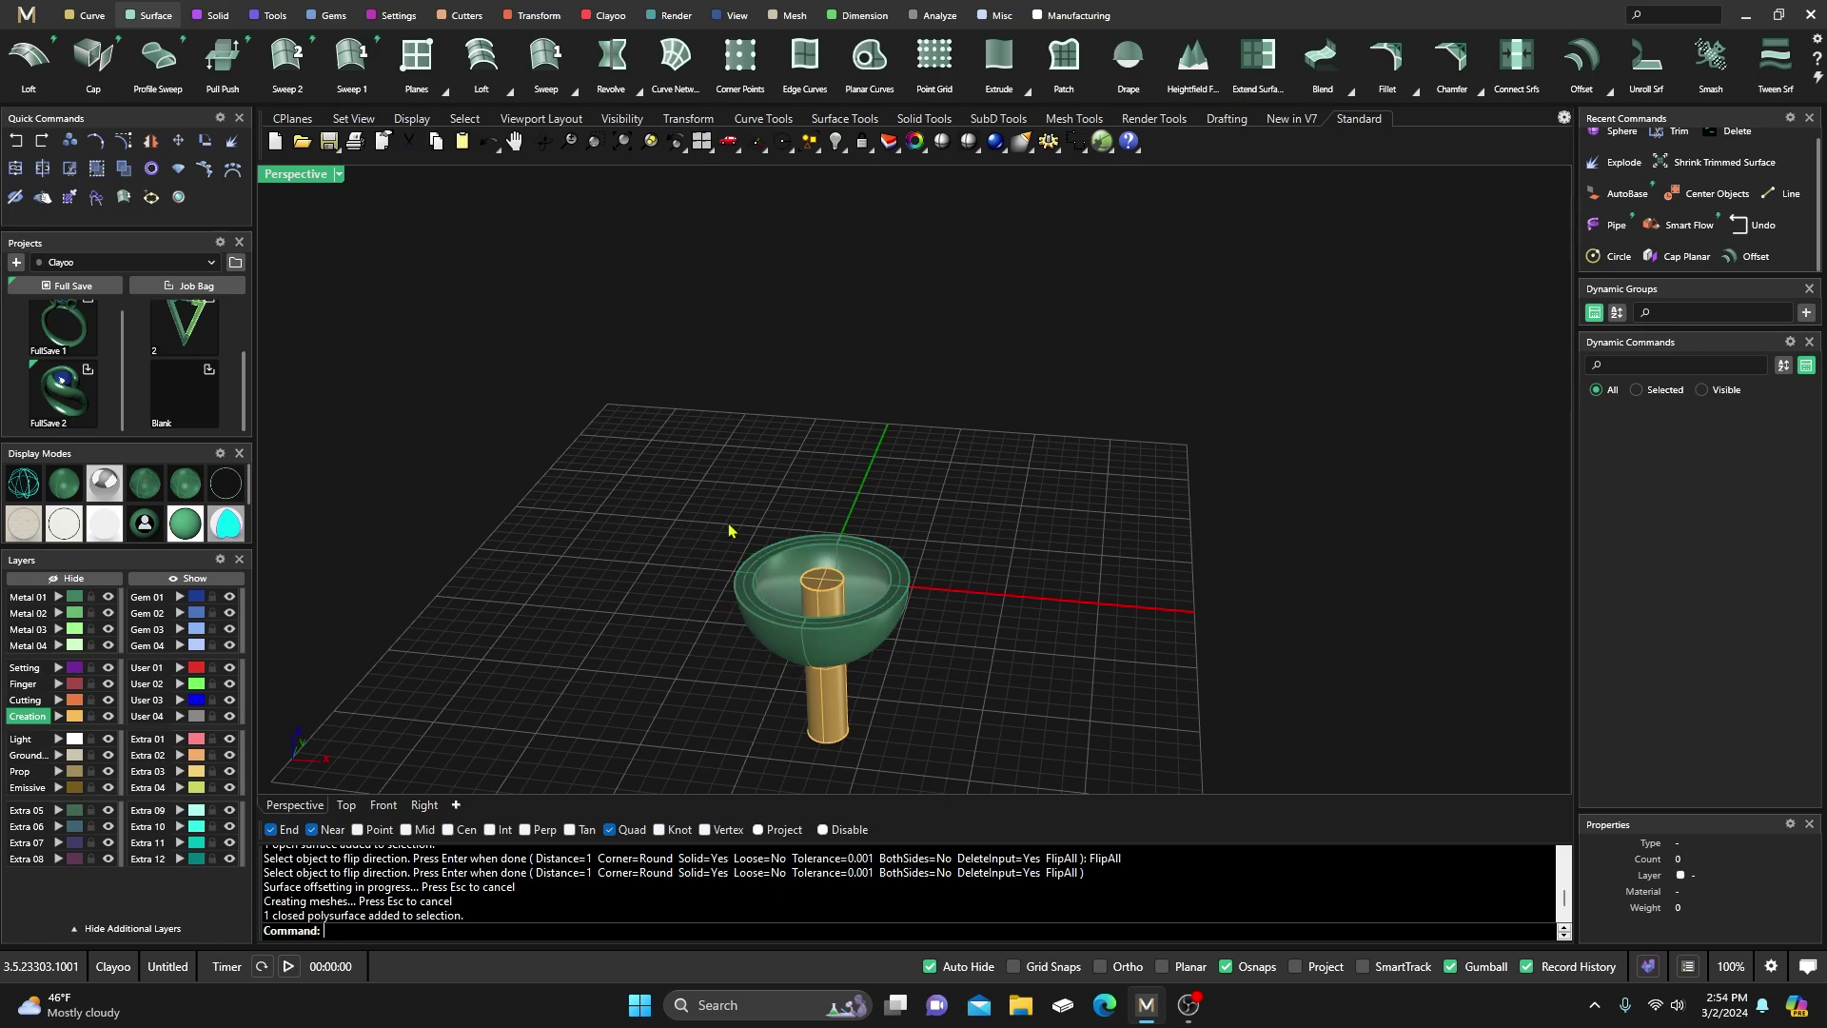
Run a Boolean Difference that subtracts the capped cylinder from the thick half-sphere shell
{"action": "left_click", "coordinate": [215, 17]}
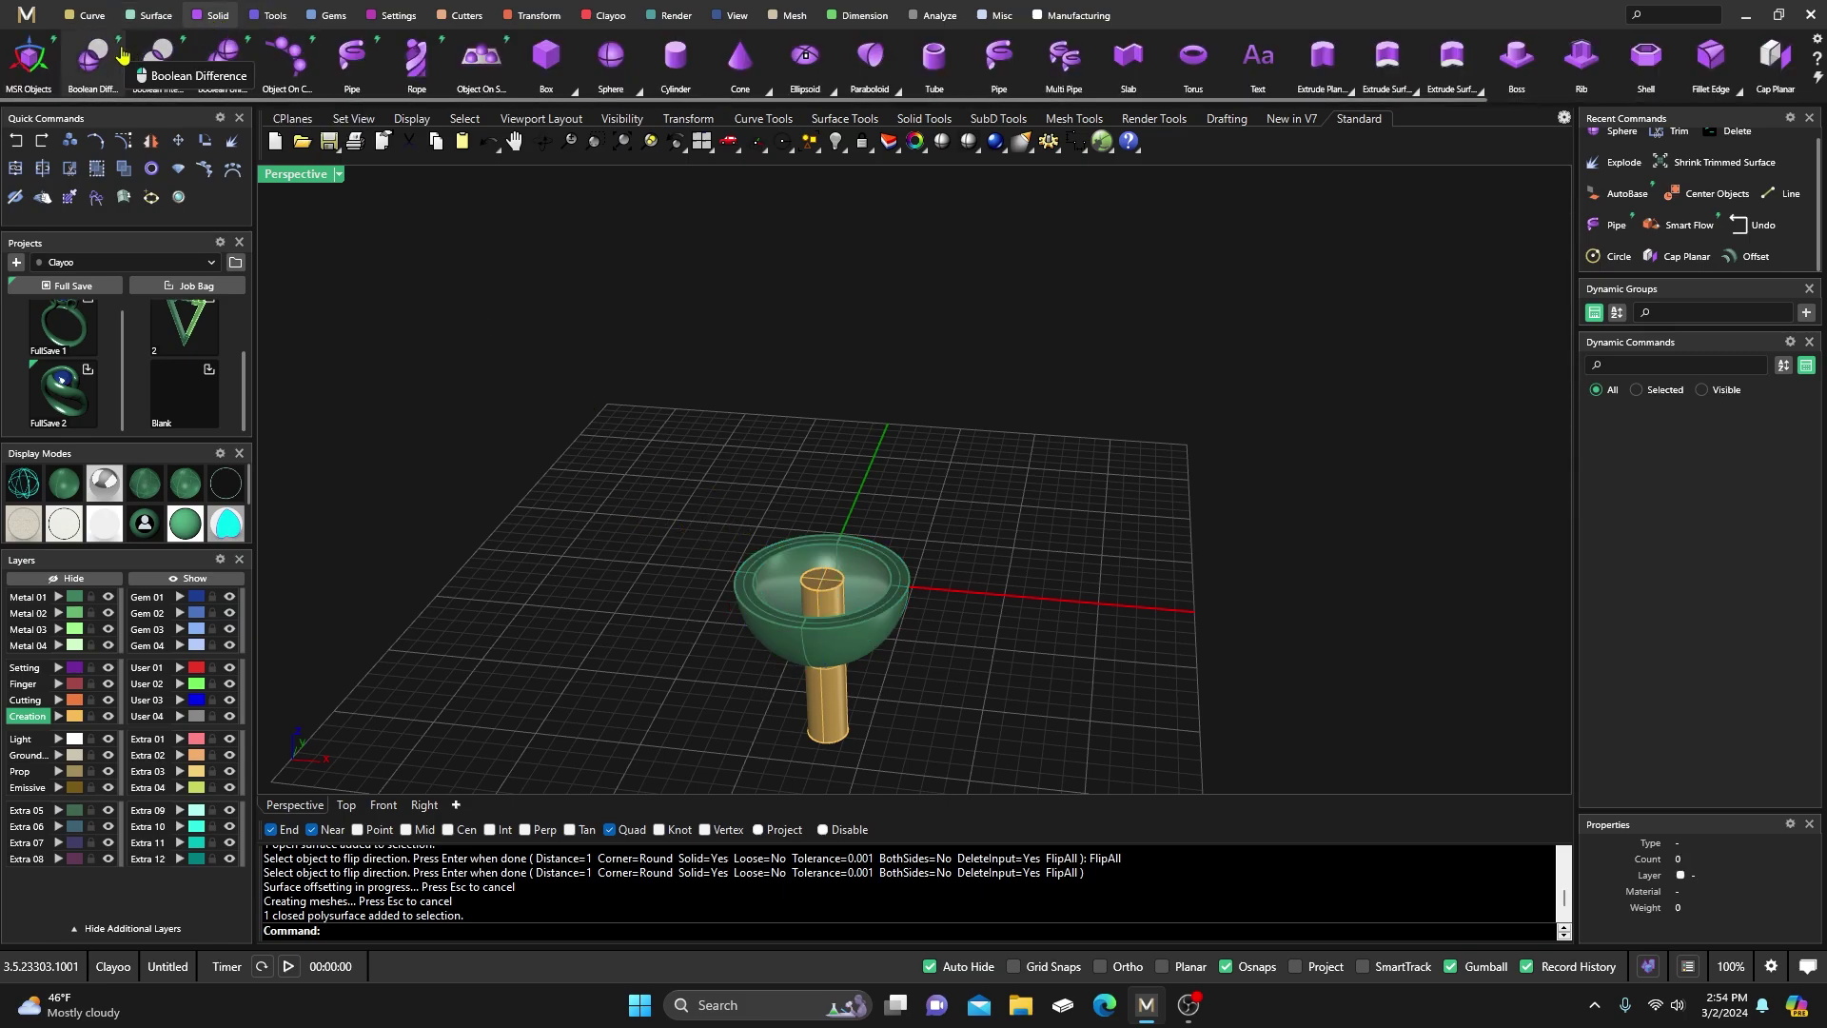
{"action": "left_click", "coordinate": [93, 57]}
{"action": "left_click", "coordinate": [756, 628]}
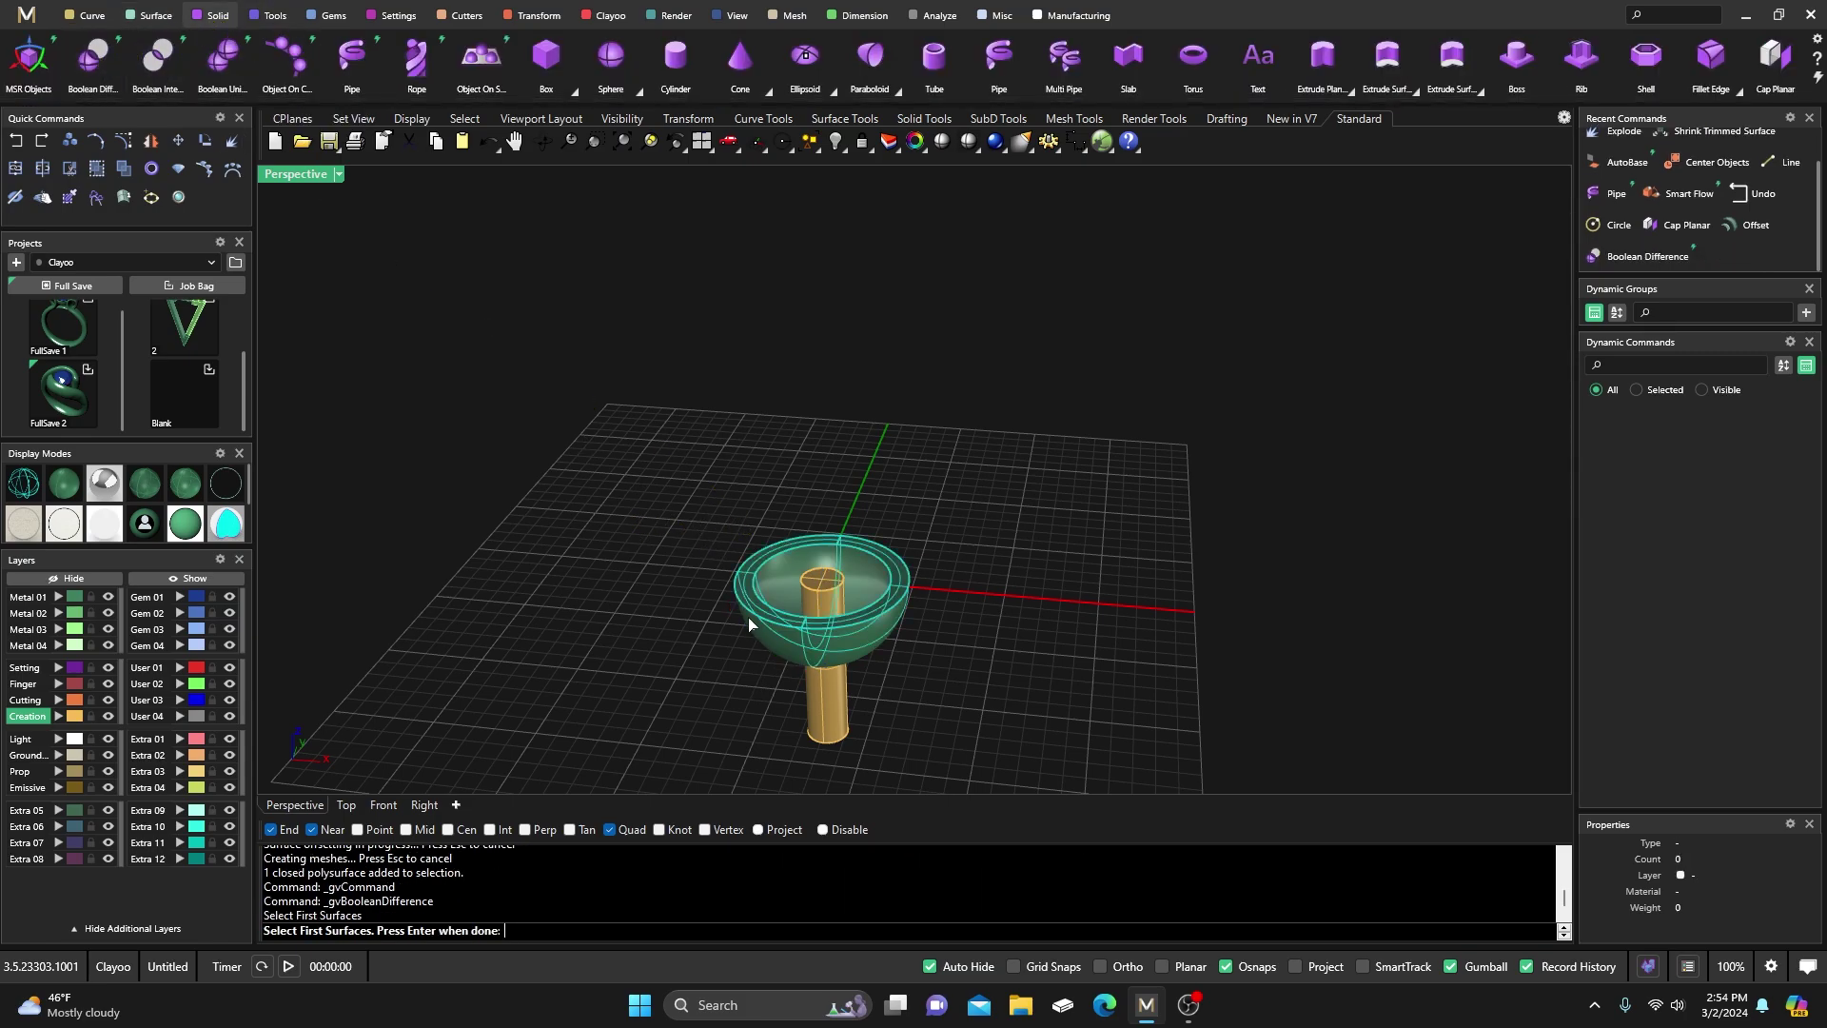
{"action": "key", "text": "Return"}
{"action": "left_click", "coordinate": [807, 592]}
{"action": "key", "text": "Return"}
{"action": "key", "text": "Return"}
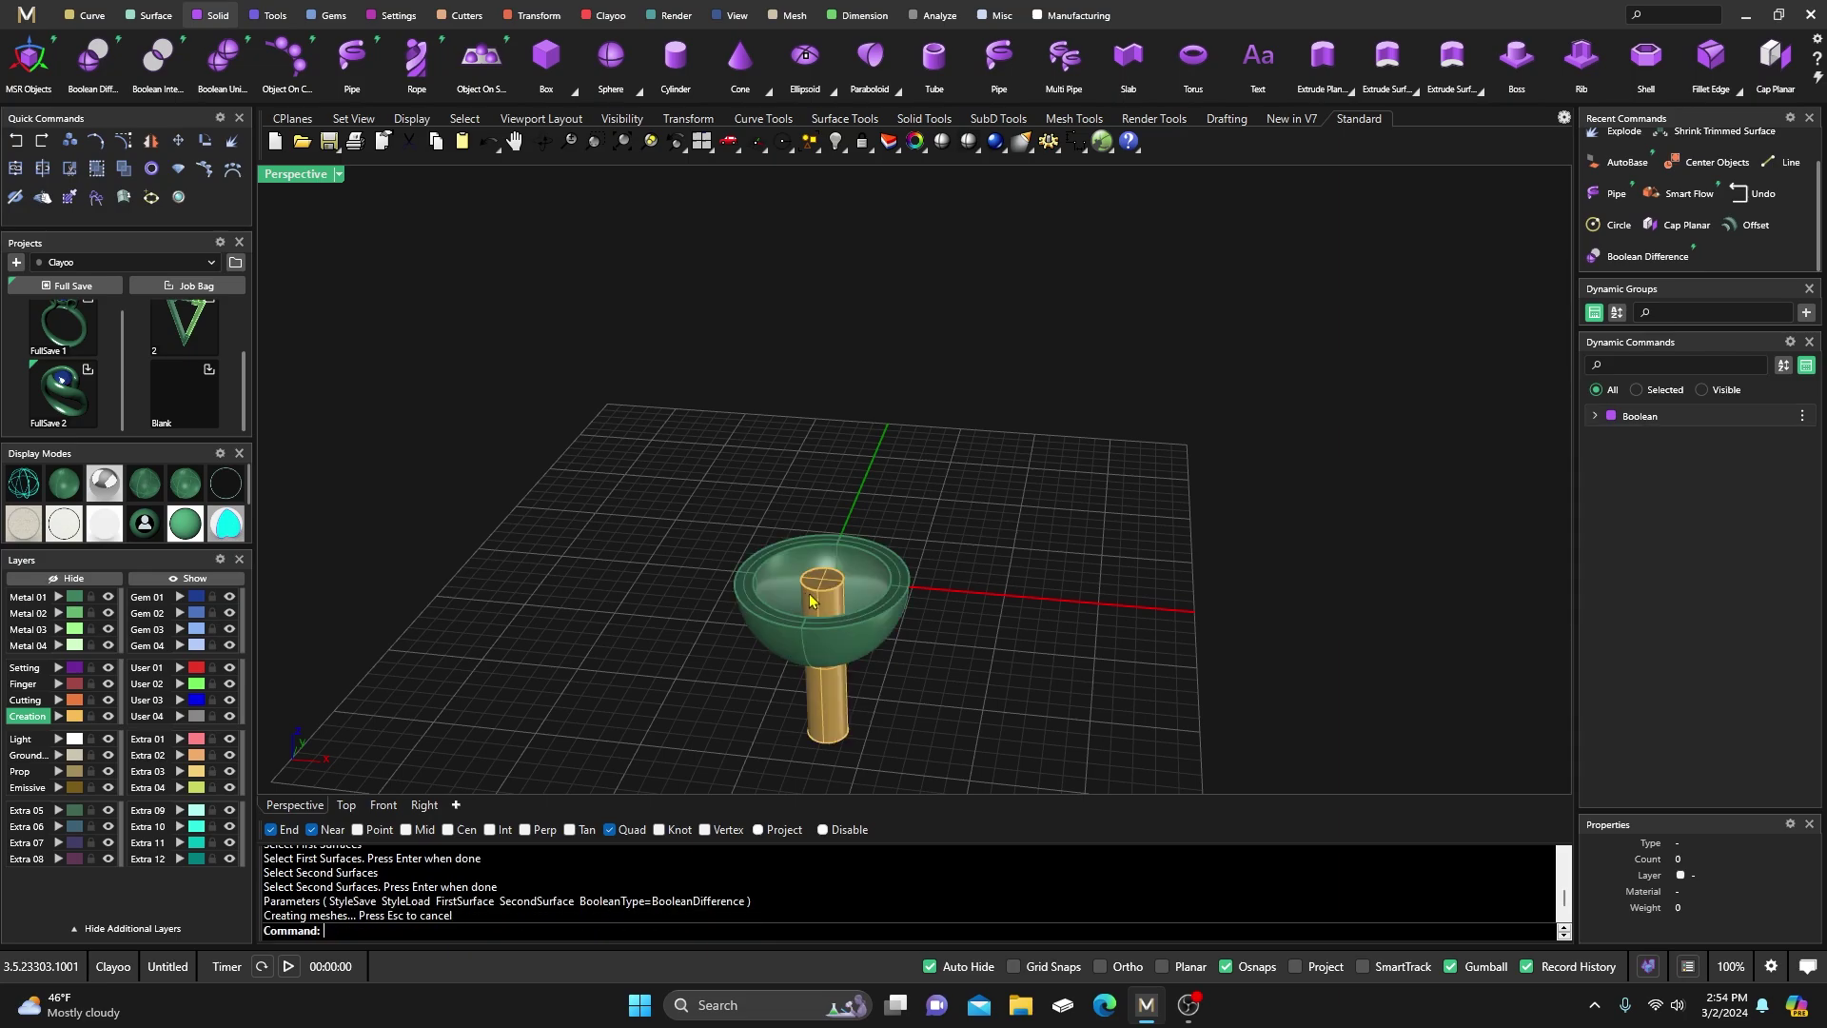
Delete the cylinder and the original uncut shell, keeping the bowl with the hole through its bottom
{"action": "mouse_move", "coordinate": [809, 656]}
{"action": "right_mouse_down"}
{"action": "mouse_move", "coordinate": [812, 673]}
{"action": "mouse_move", "coordinate": [834, 651]}
{"action": "right_mouse_up"}
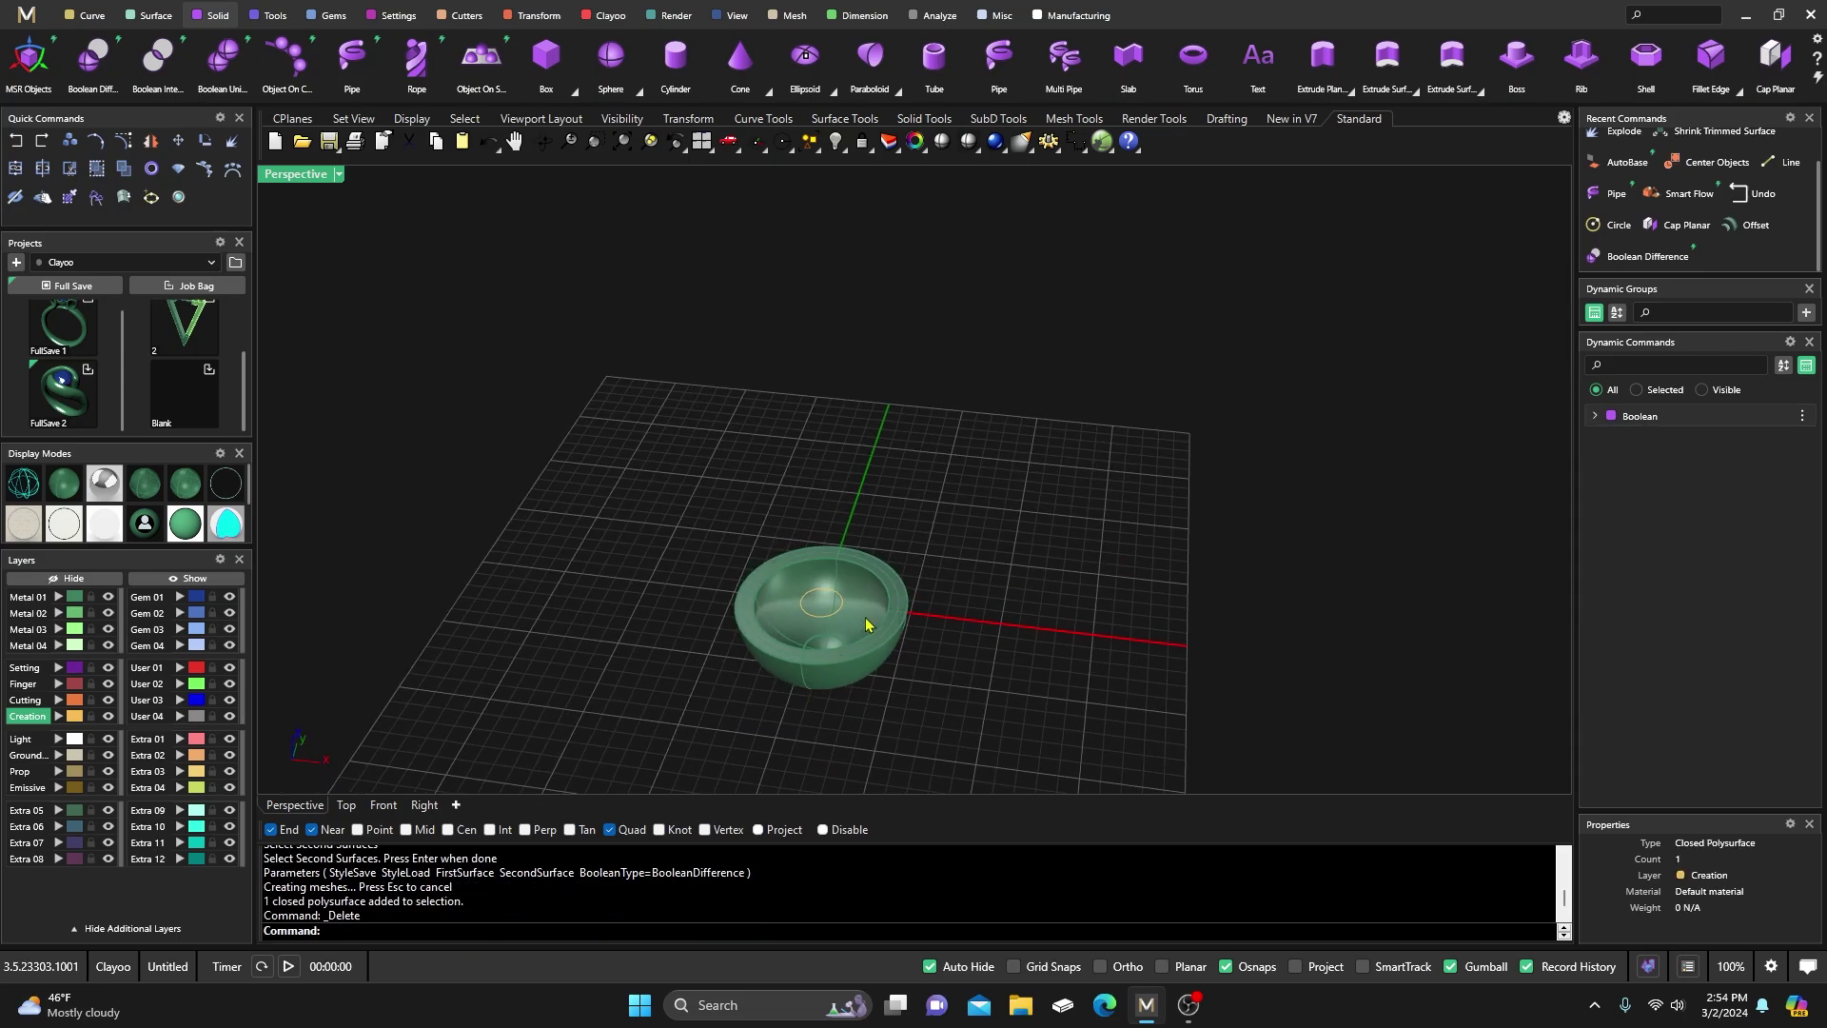
{"action": "left_click", "coordinate": [871, 625]}
{"action": "left_click", "coordinate": [930, 680]}
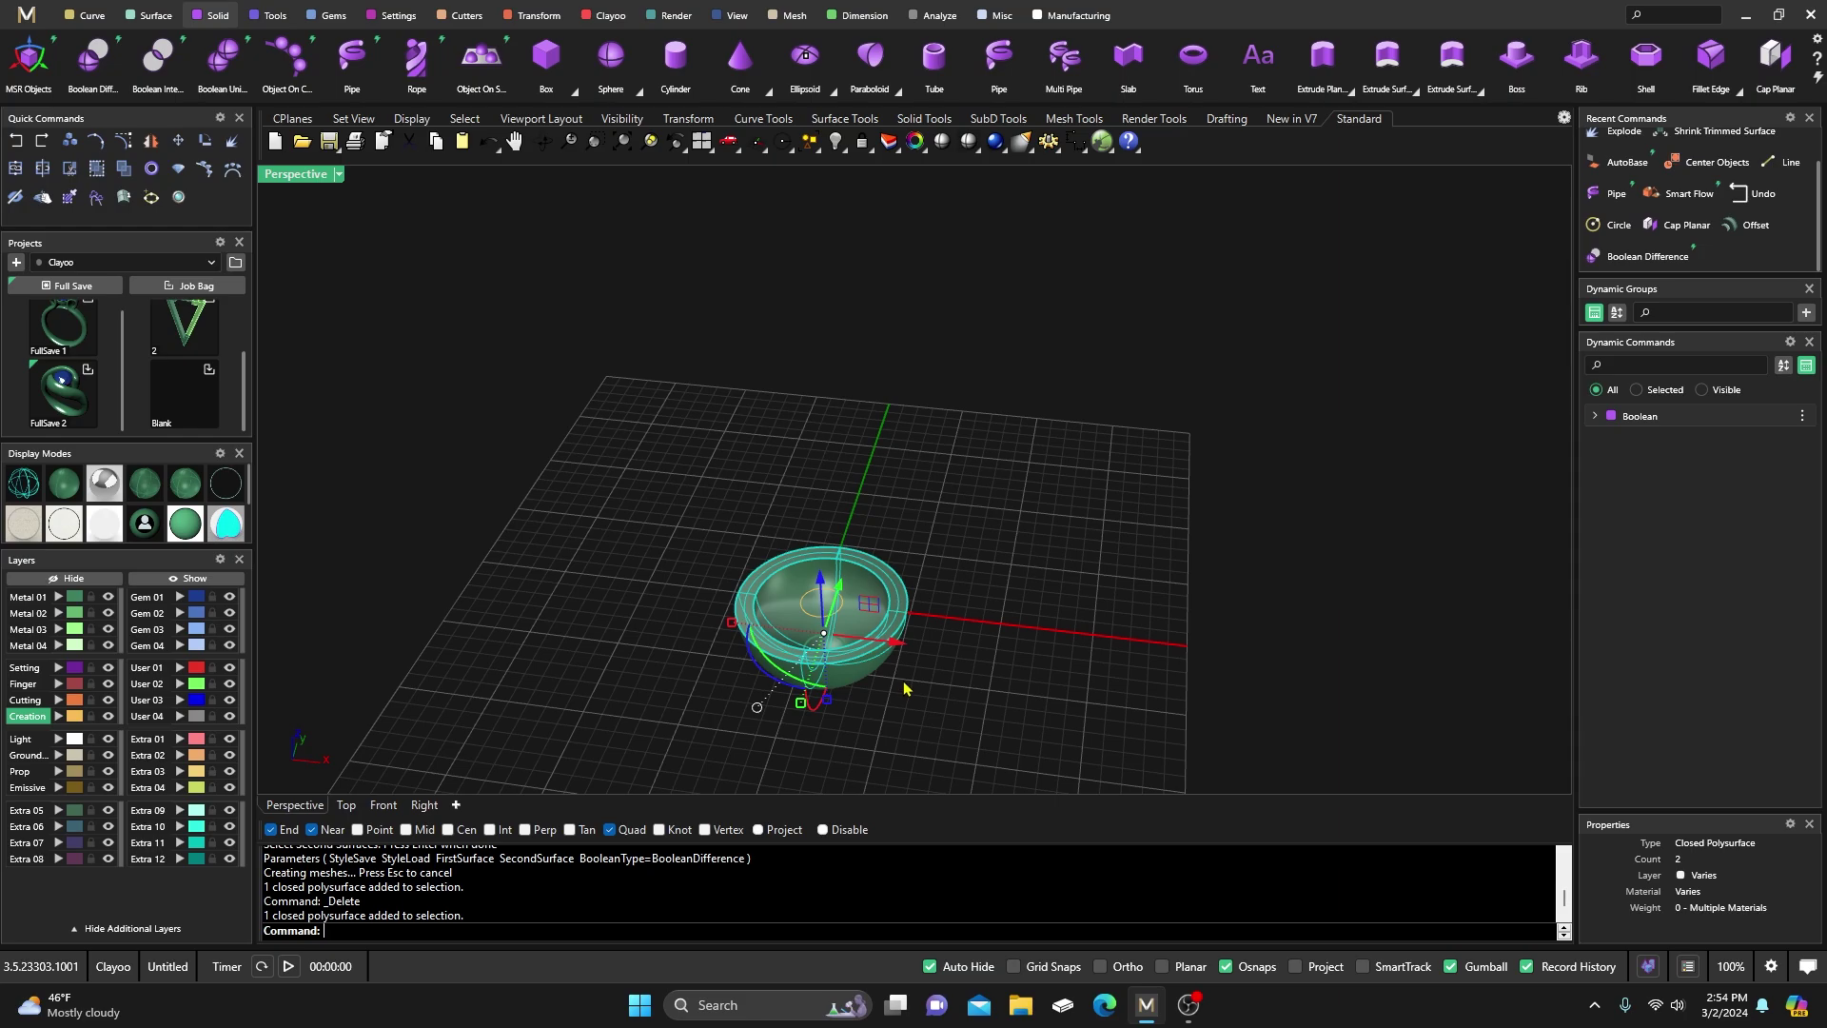
{"action": "key", "text": "Delete"}
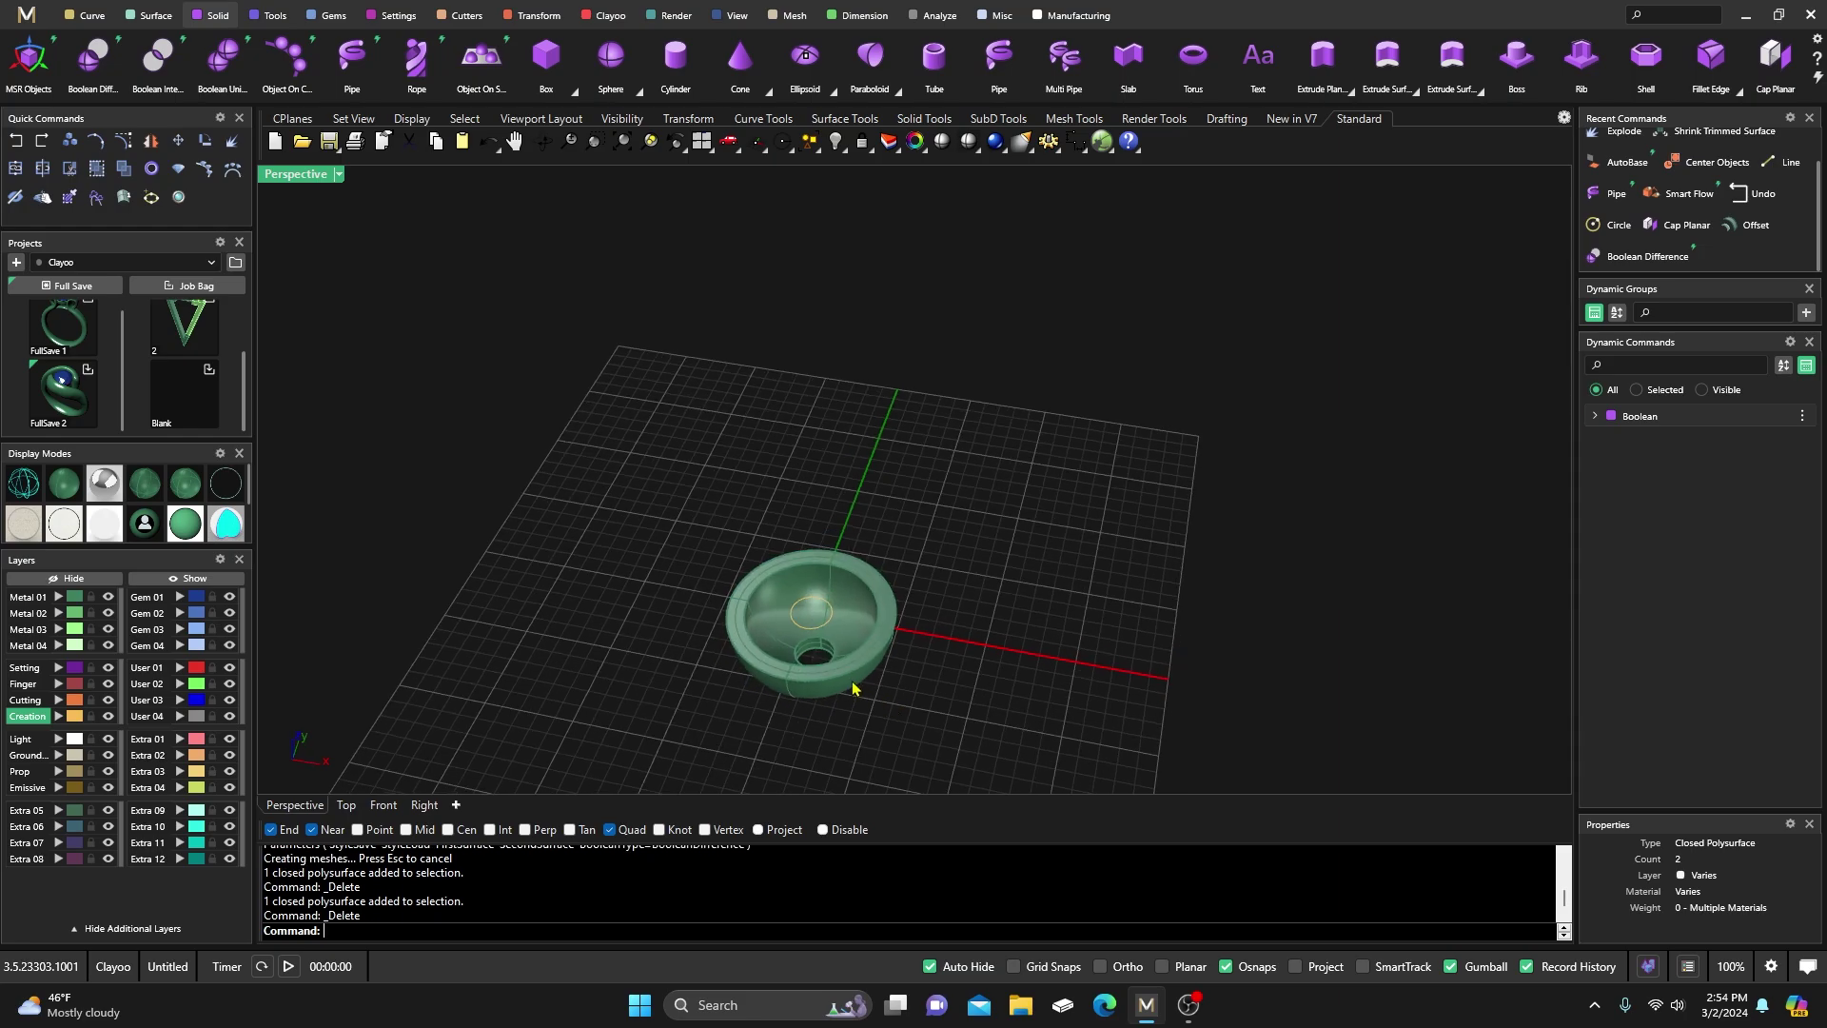
Delete the flat rim surface around the bowl's open top
{"action": "scroll", "coordinate": [859, 681], "scroll_direction": "up", "scroll_amount": 5}
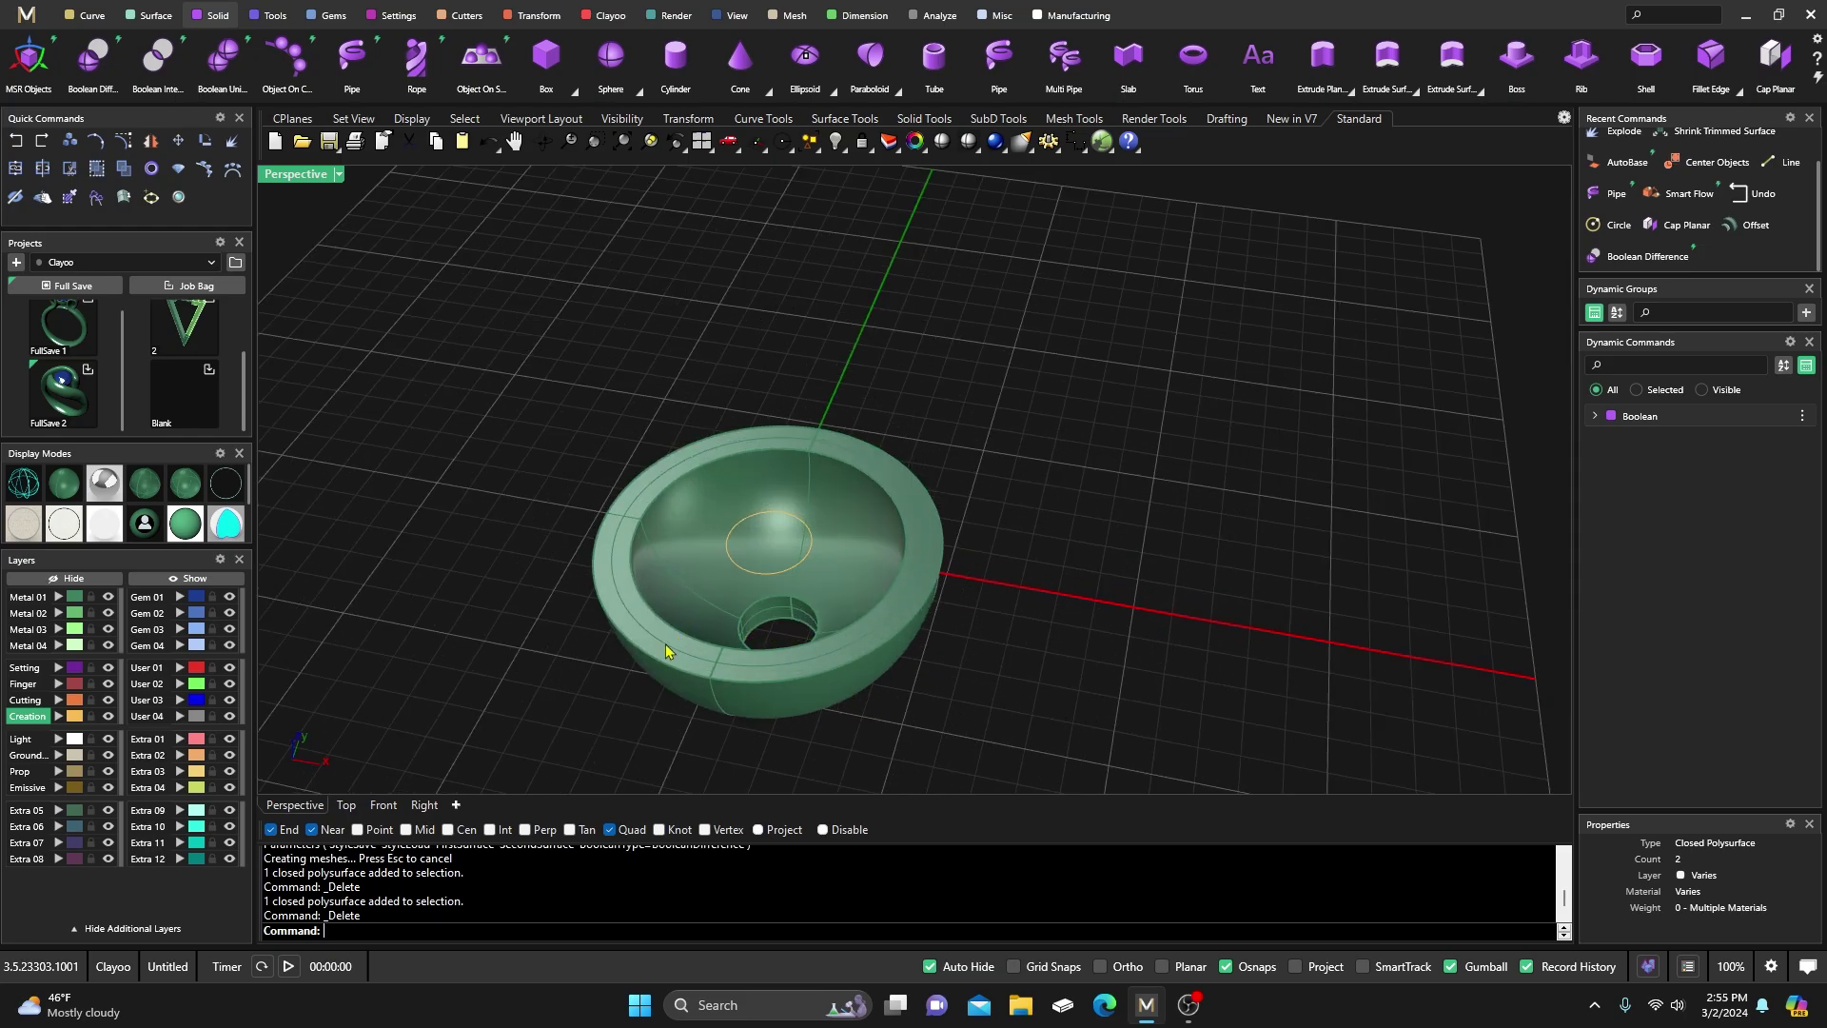
{"action": "left_click", "coordinate": [668, 652], "text": "ctrl+shift"}
{"action": "left_click", "coordinate": [773, 666], "text": "ctrl+shift"}
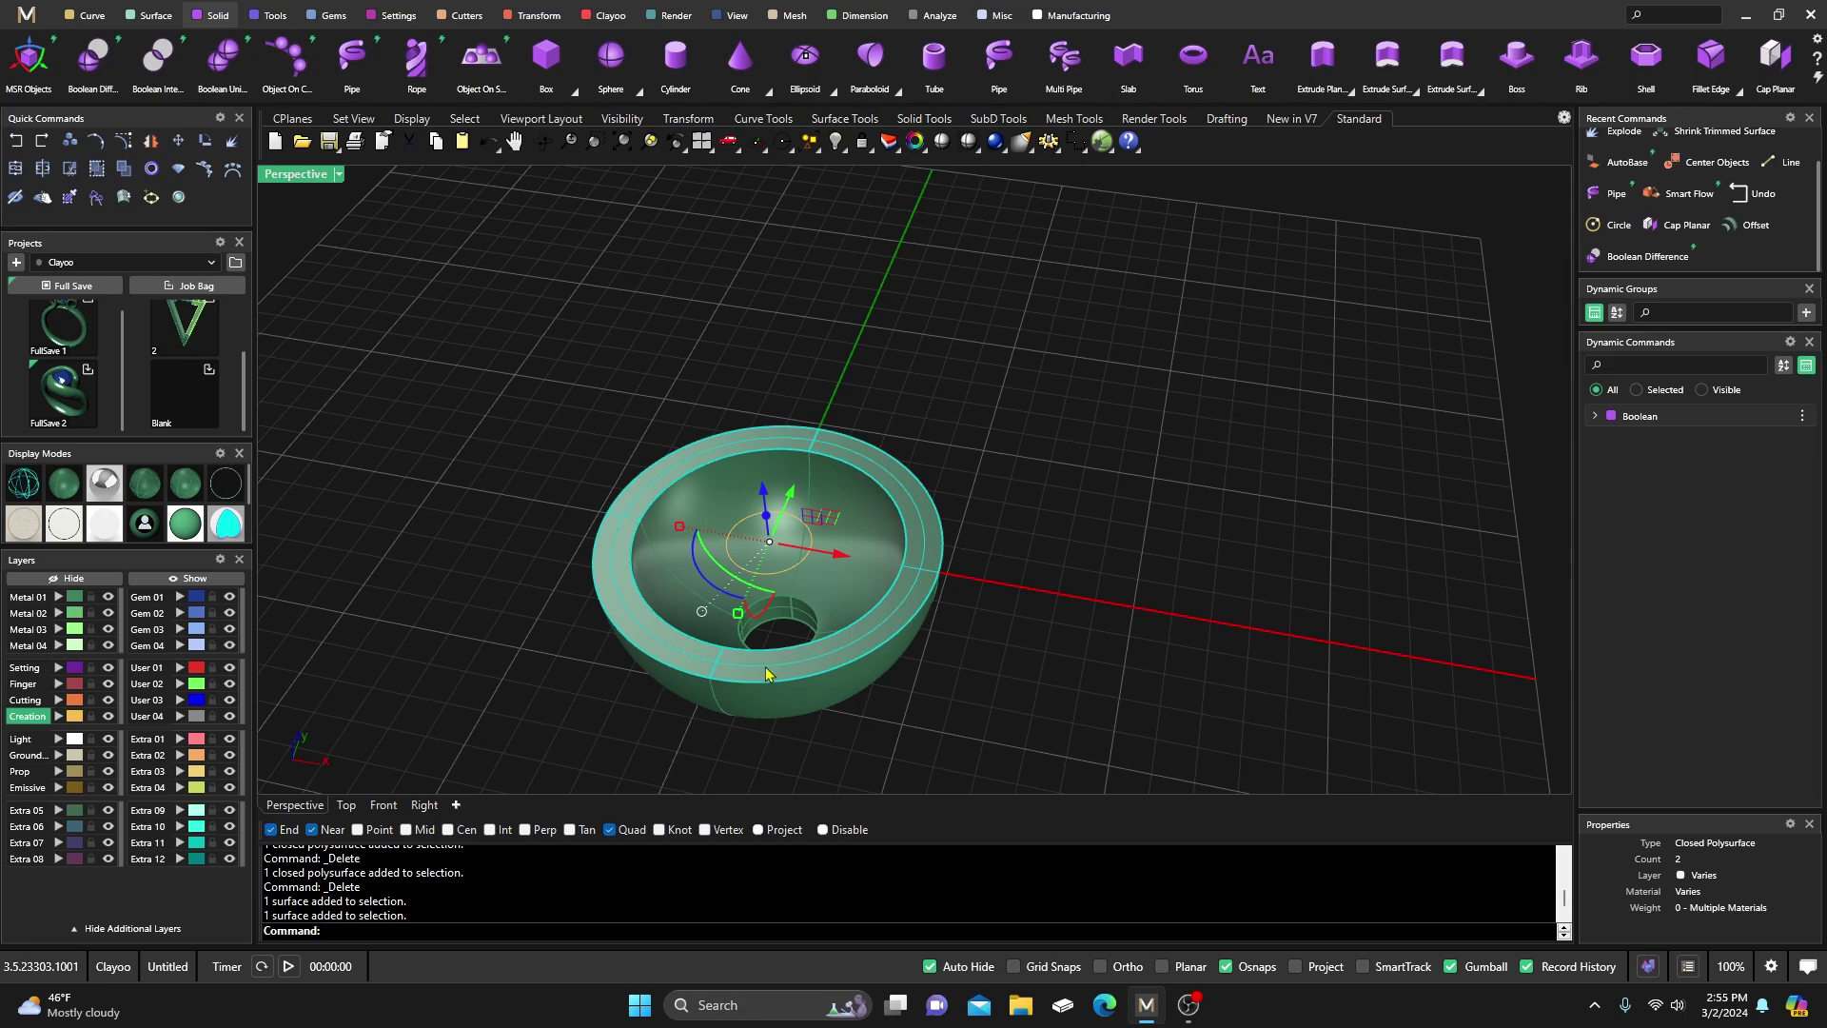
{"action": "key", "text": "Delete"}
Mirror the open bowl upward with only Z Mirror enabled, turning Y Mirror off
{"action": "right_click_drag", "start_coordinate": [835, 702], "coordinate": [898, 634]}
{"action": "left_click_drag", "start_coordinate": [902, 640], "coordinate": [827, 519]}
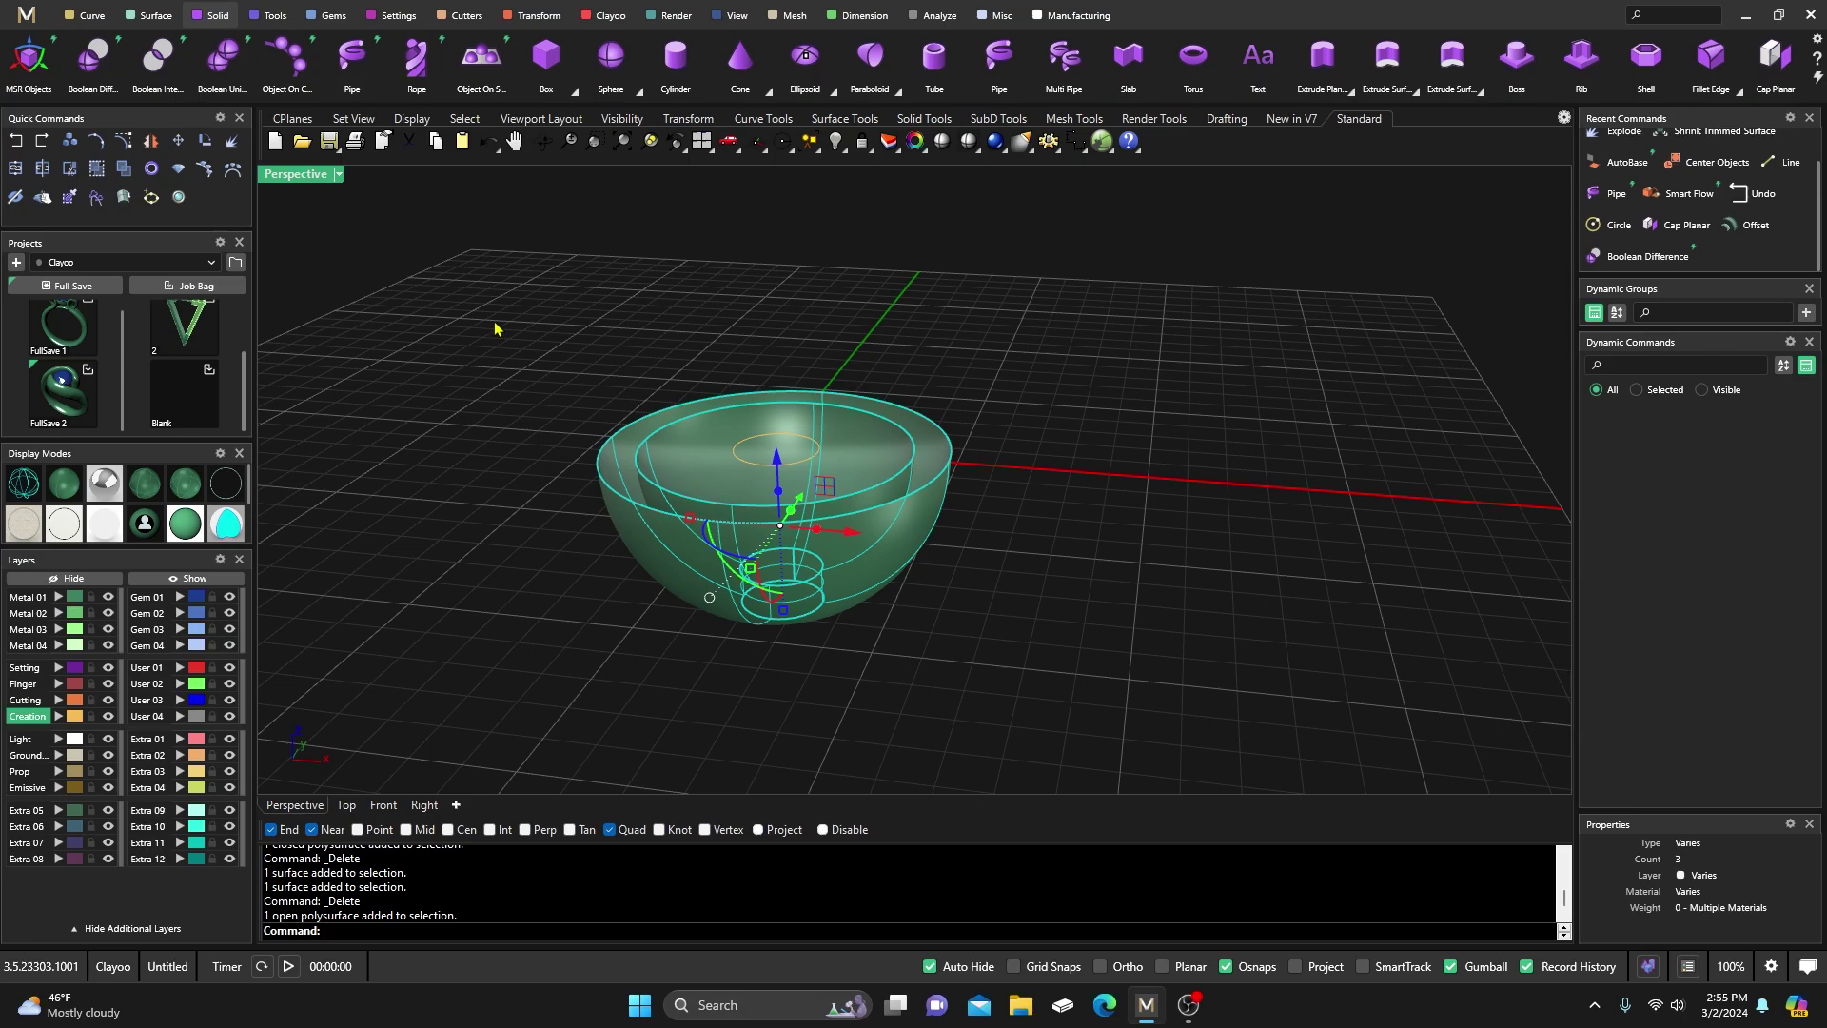
{"action": "left_click", "coordinate": [522, 15]}
{"action": "left_click", "coordinate": [287, 57]}
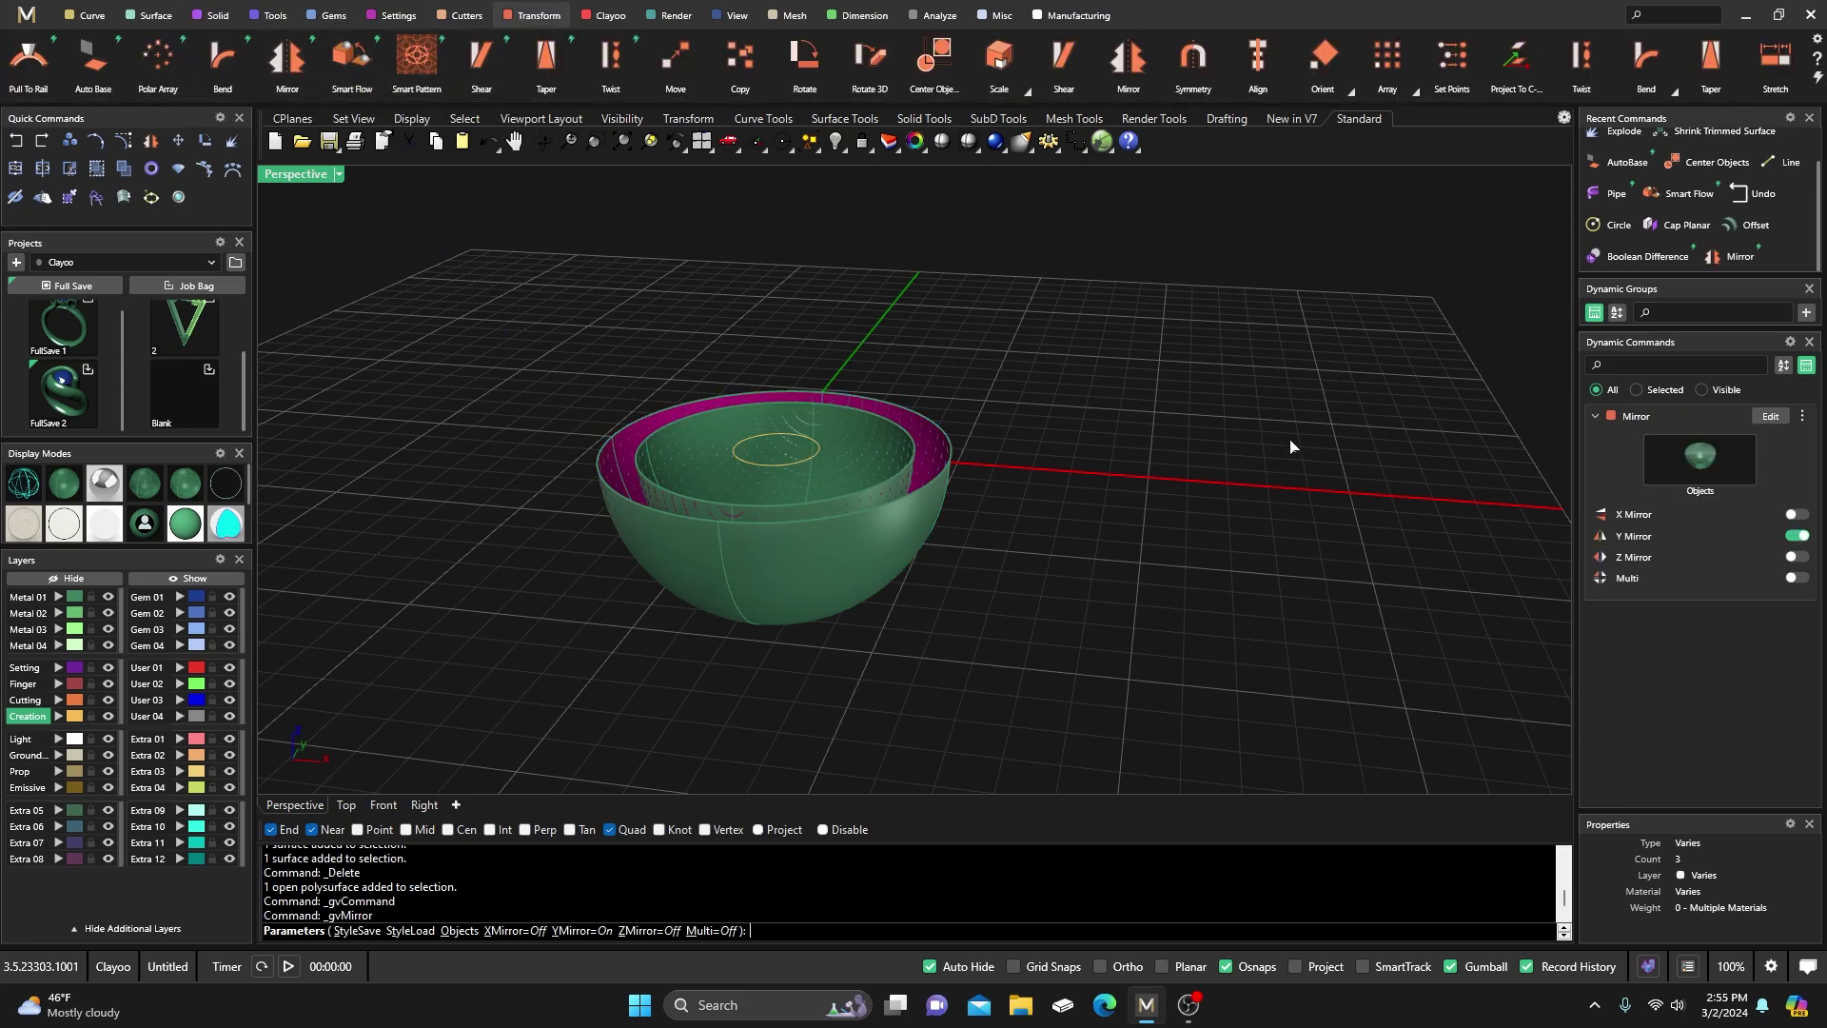
{"action": "left_click", "coordinate": [1797, 538]}
{"action": "left_click", "coordinate": [1798, 558]}
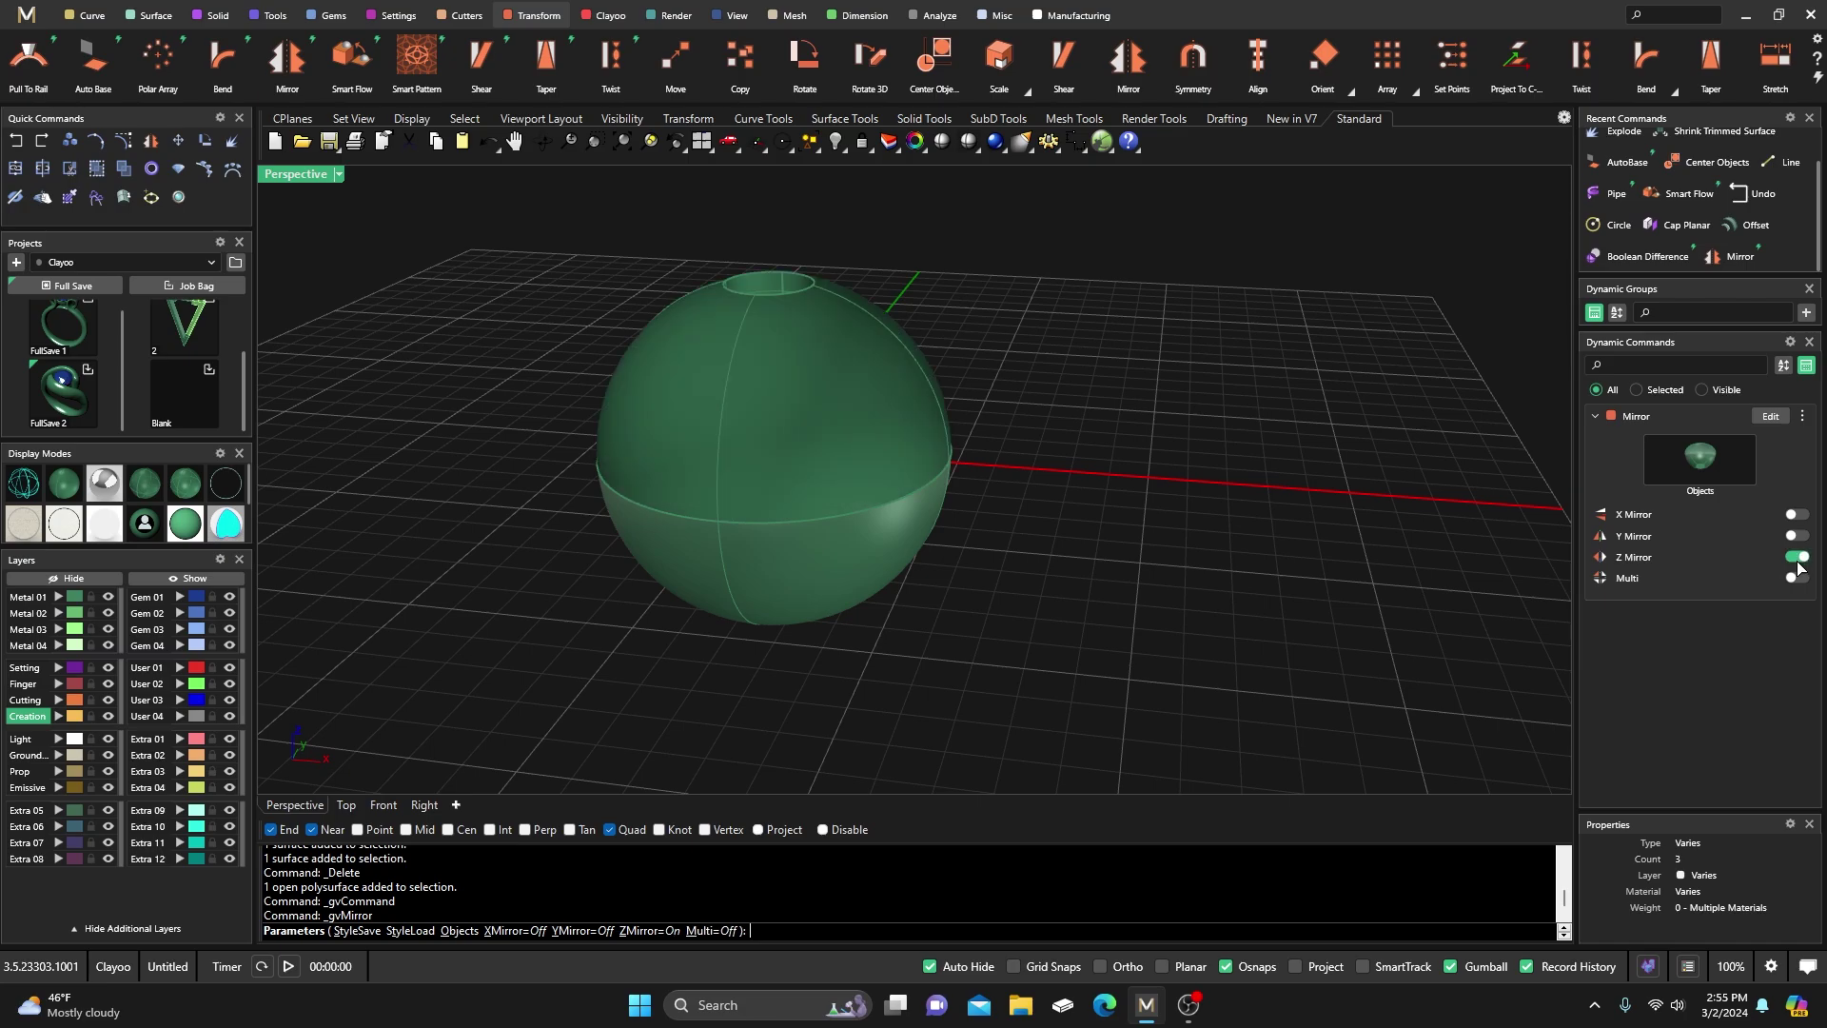
{"action": "left_click", "coordinate": [1797, 559]}
{"action": "left_click", "coordinate": [1798, 559]}
Join the two mirrored halves into one closed polysurface and inspect the hollow sphere from above
{"action": "left_click_drag", "start_coordinate": [1032, 659], "coordinate": [583, 263]}
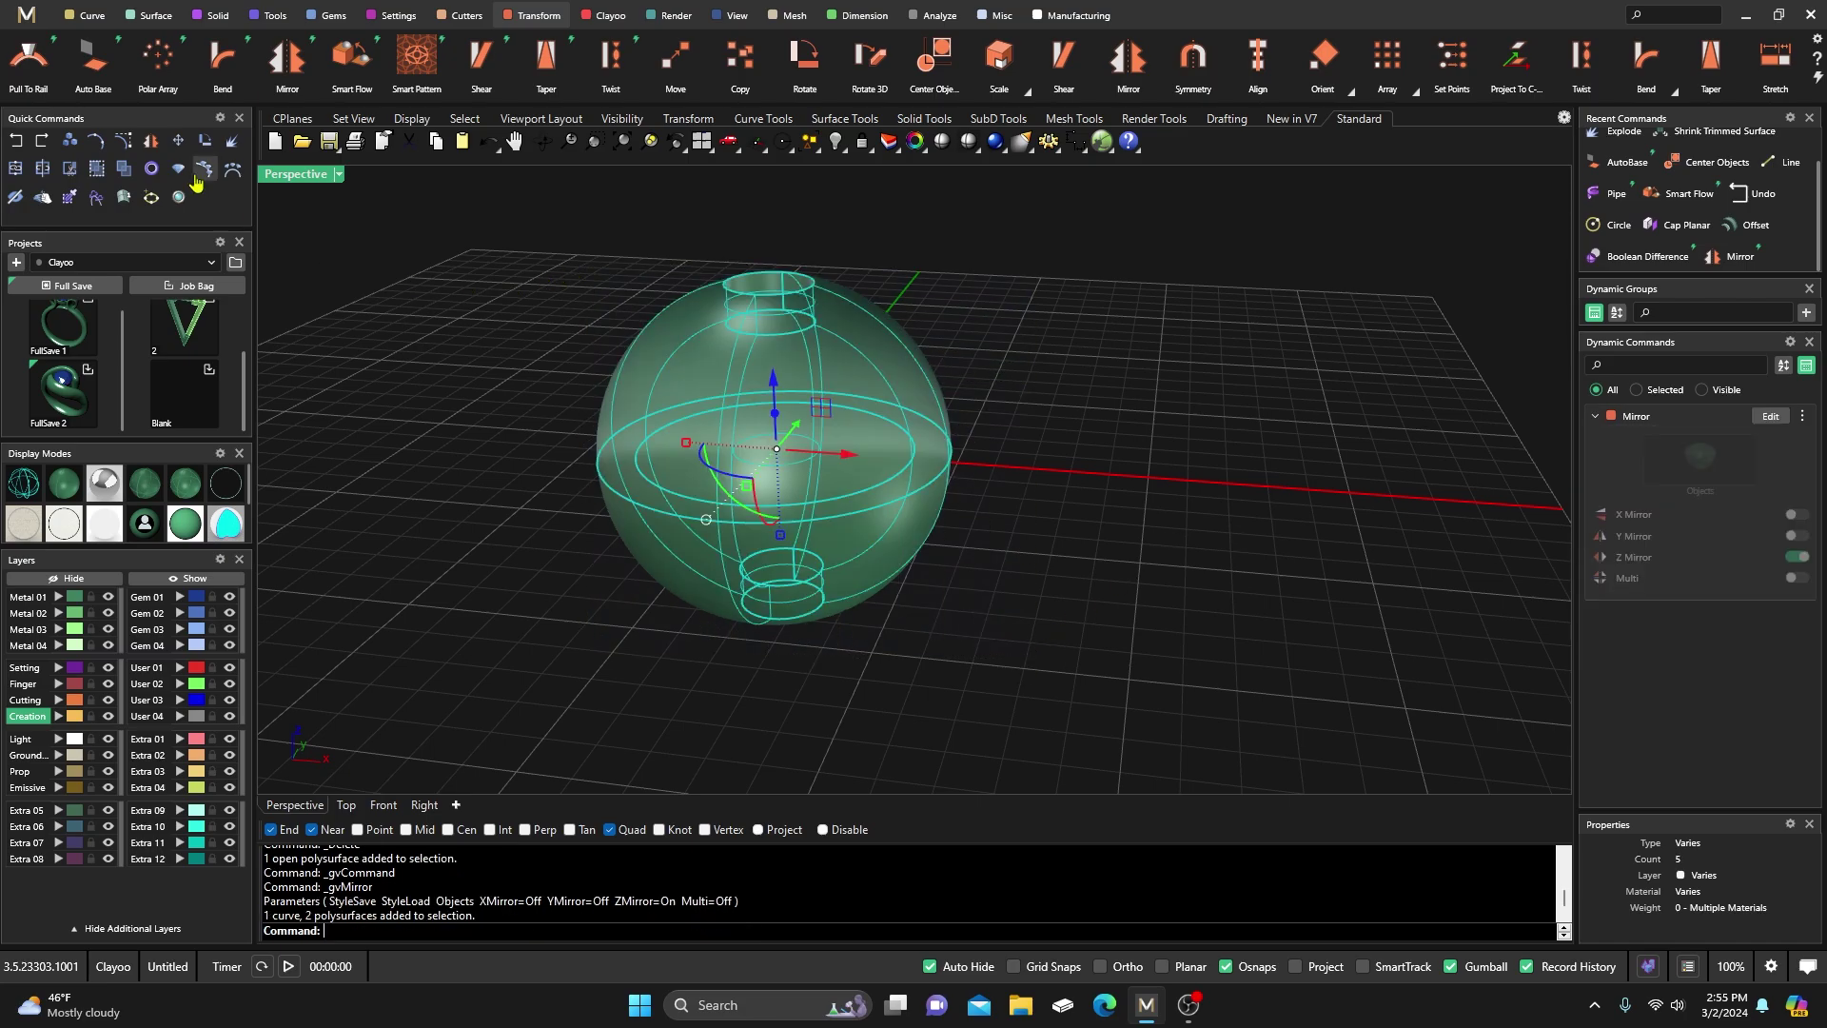
{"action": "left_click", "coordinate": [15, 168]}
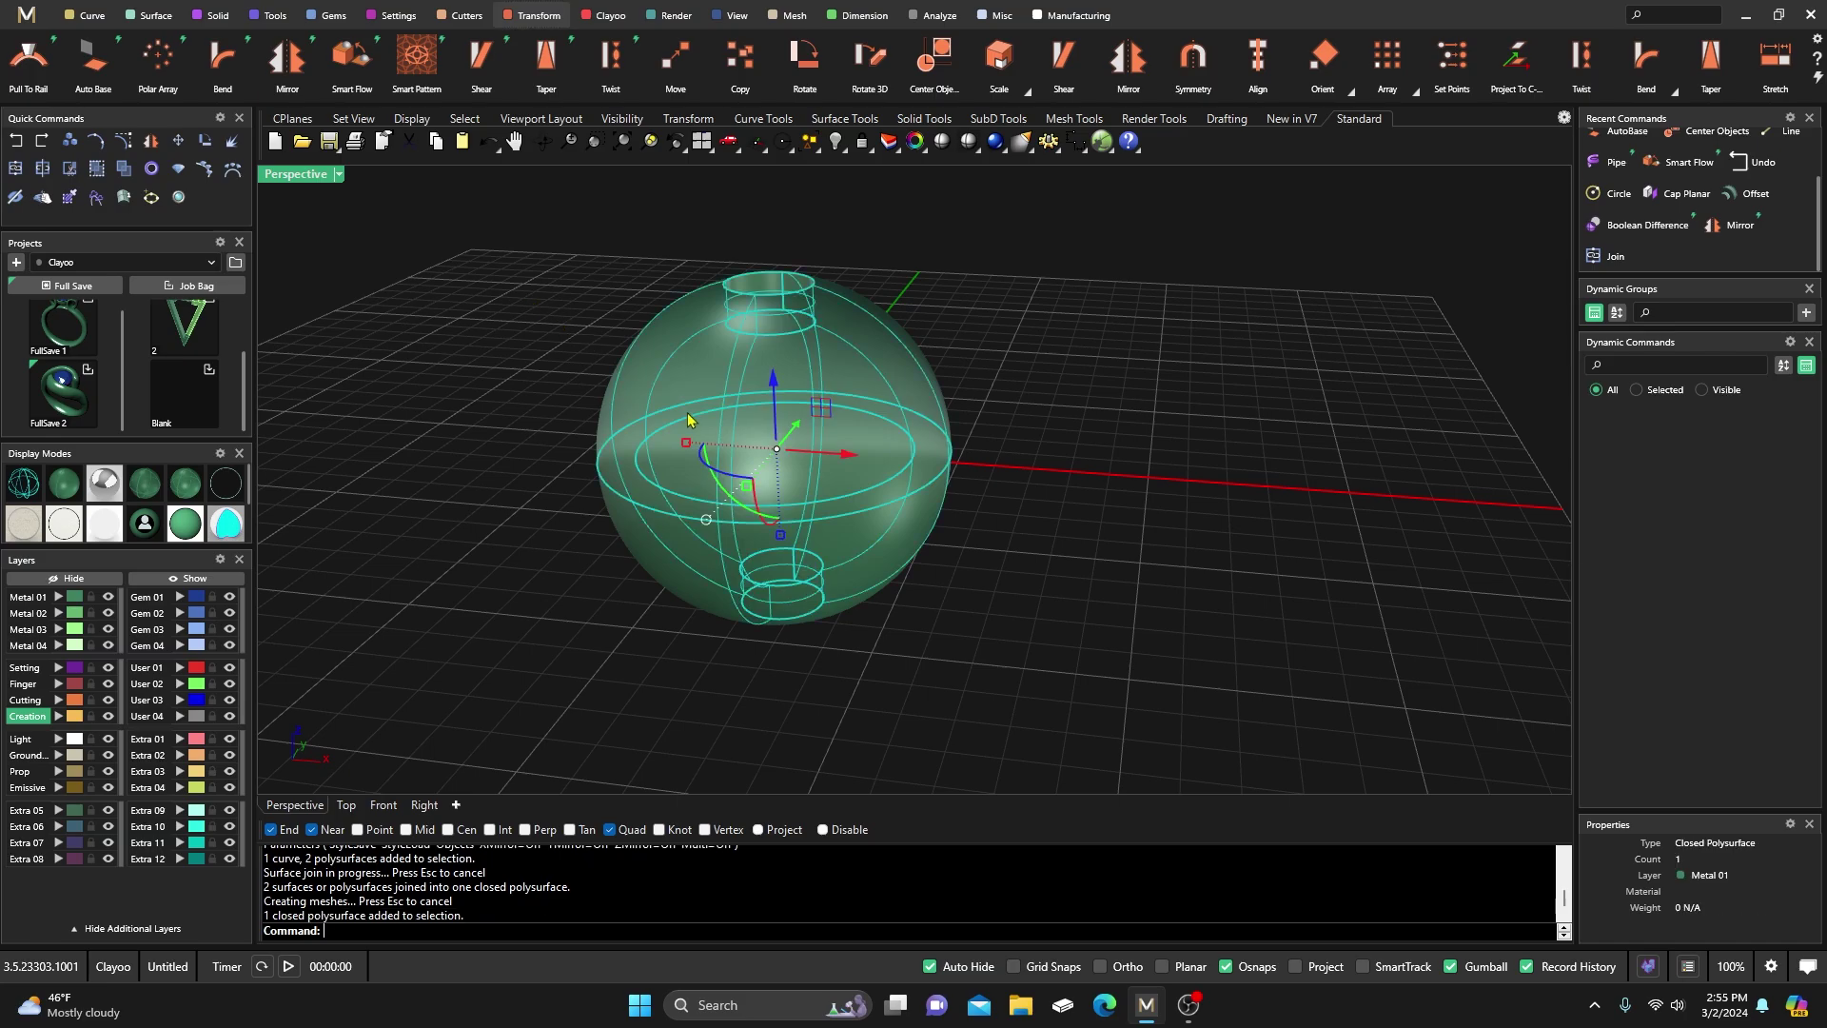
{"action": "left_click", "coordinate": [1274, 461]}
{"action": "right_click_drag", "start_coordinate": [1273, 457], "coordinate": [1081, 568]}
{"action": "scroll", "coordinate": [825, 493], "scroll_direction": "up", "scroll_amount": 3}
{"action": "scroll", "coordinate": [825, 493], "scroll_direction": "down", "scroll_amount": 3}
{"action": "right_click_drag", "start_coordinate": [929, 408], "coordinate": [866, 437]}
{"action": "scroll", "coordinate": [815, 527], "scroll_direction": "up", "scroll_amount": 3}
{"action": "scroll", "coordinate": [844, 506], "scroll_direction": "down", "scroll_amount": 5}
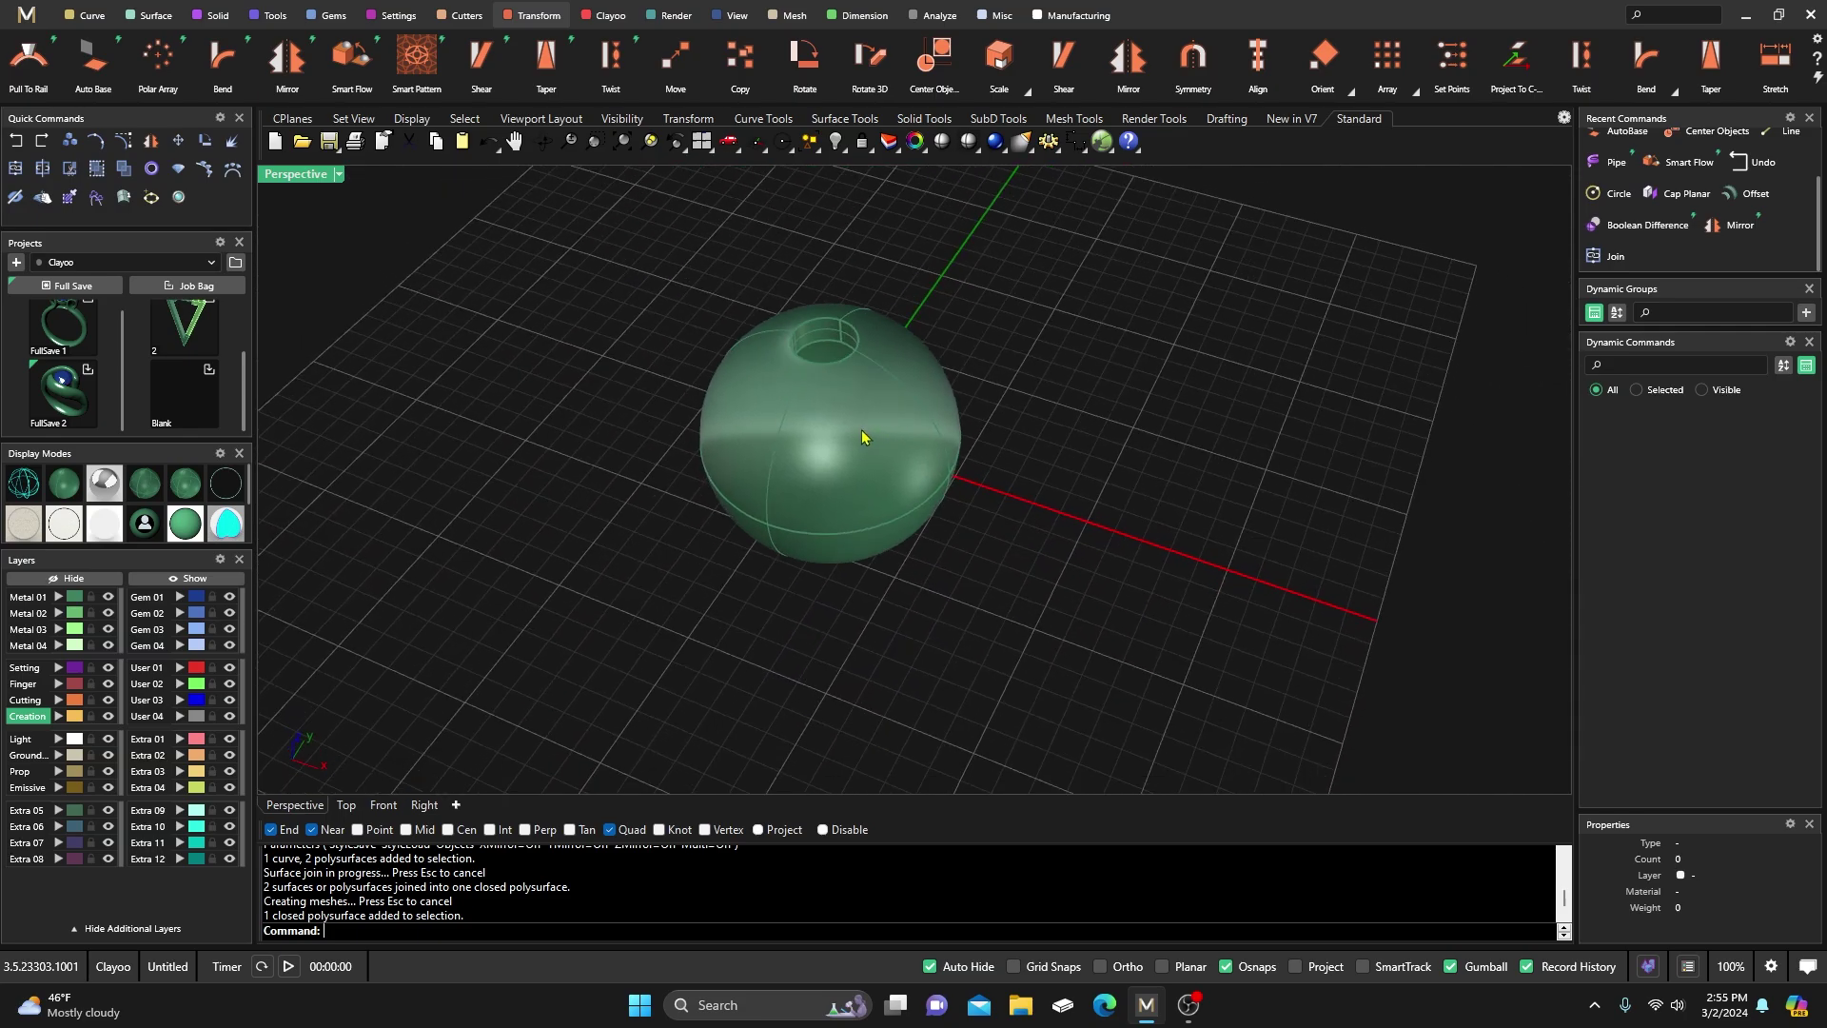
{"action": "scroll", "coordinate": [860, 447], "scroll_direction": "down", "scroll_amount": 3}
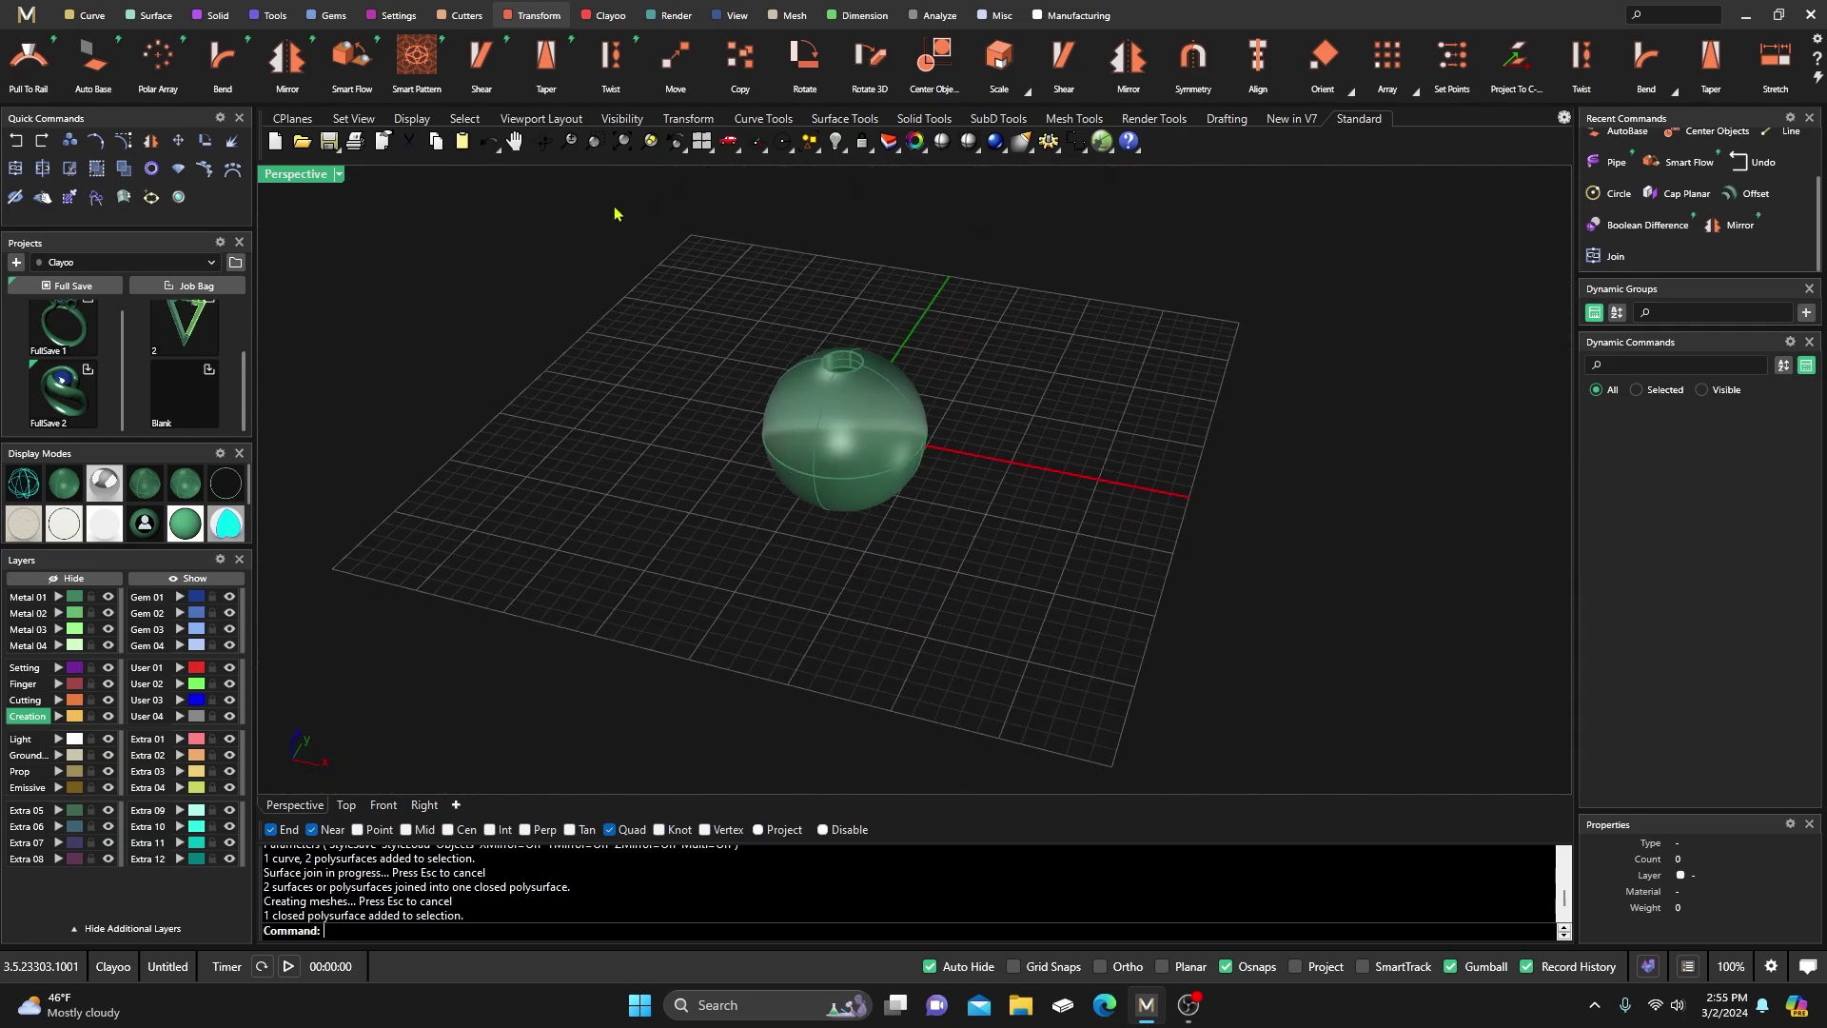
Blend the outer edge of the sphere's top hole with a 0.3 radius, selecting it through ChainEdges
{"action": "left_click", "coordinate": [215, 15]}
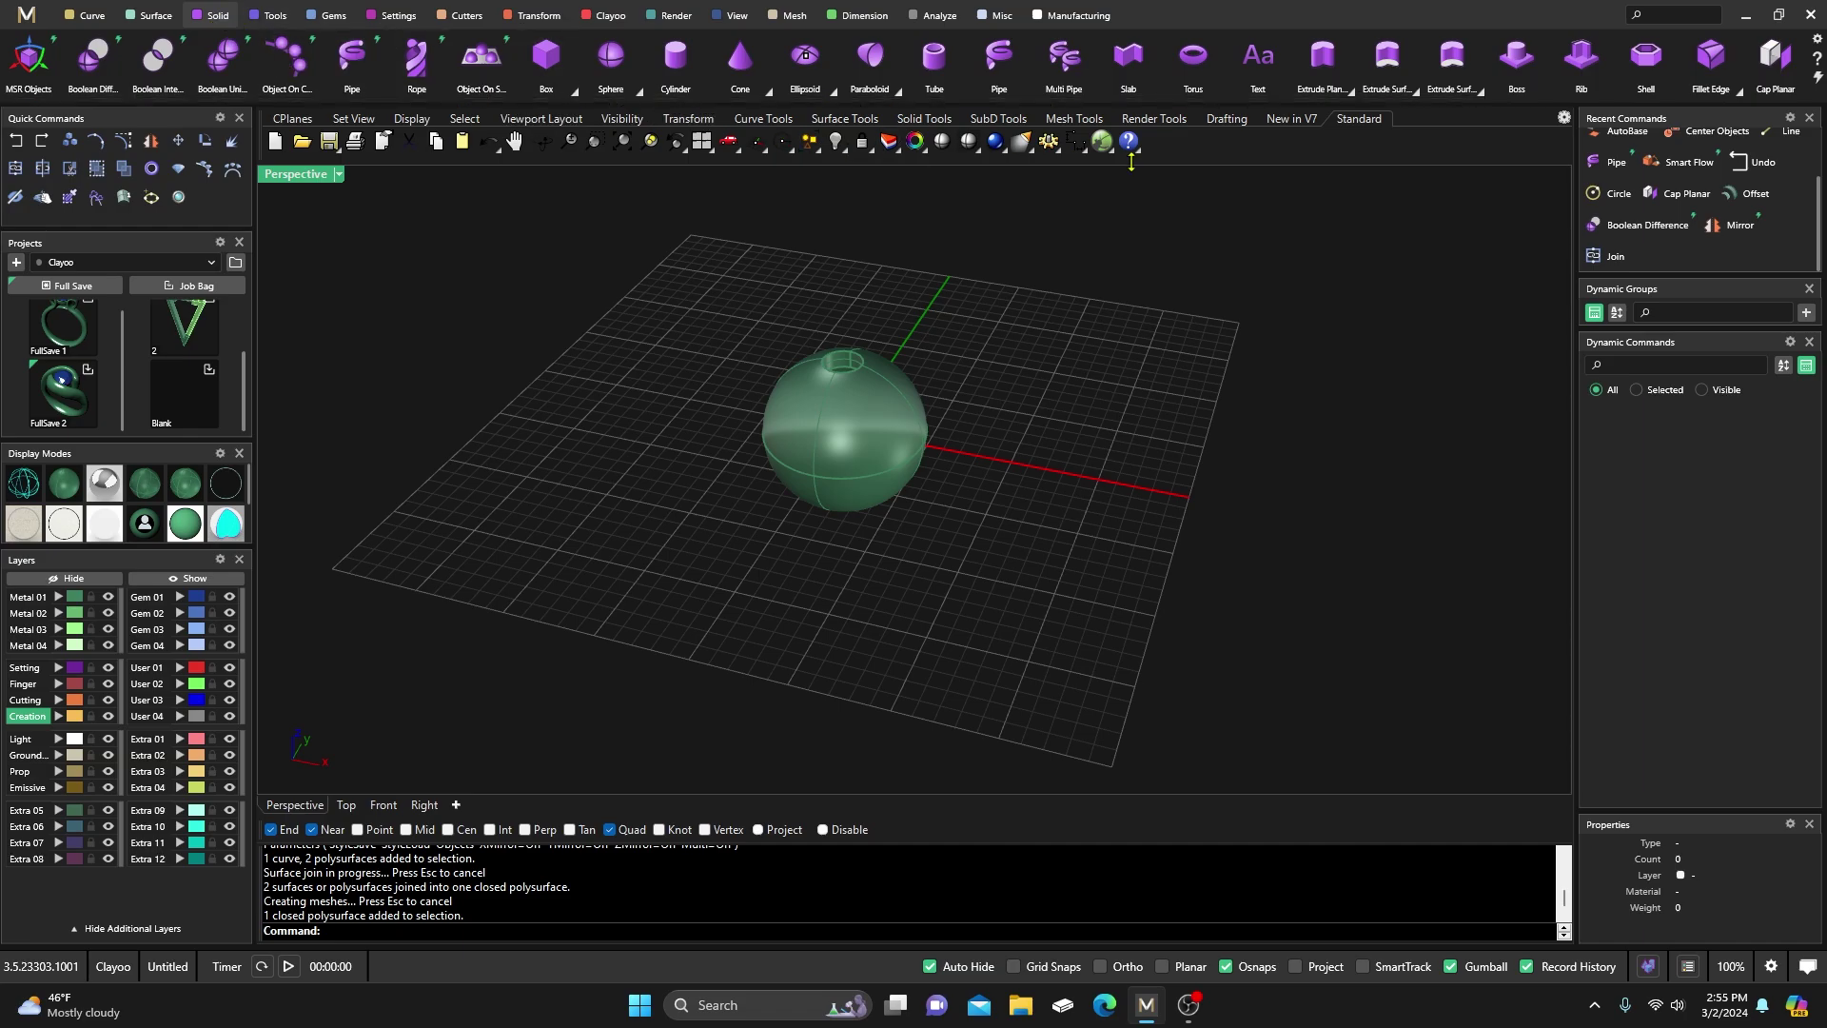
{"action": "left_click", "coordinate": [1740, 95]}
{"action": "left_click", "coordinate": [1741, 143]}
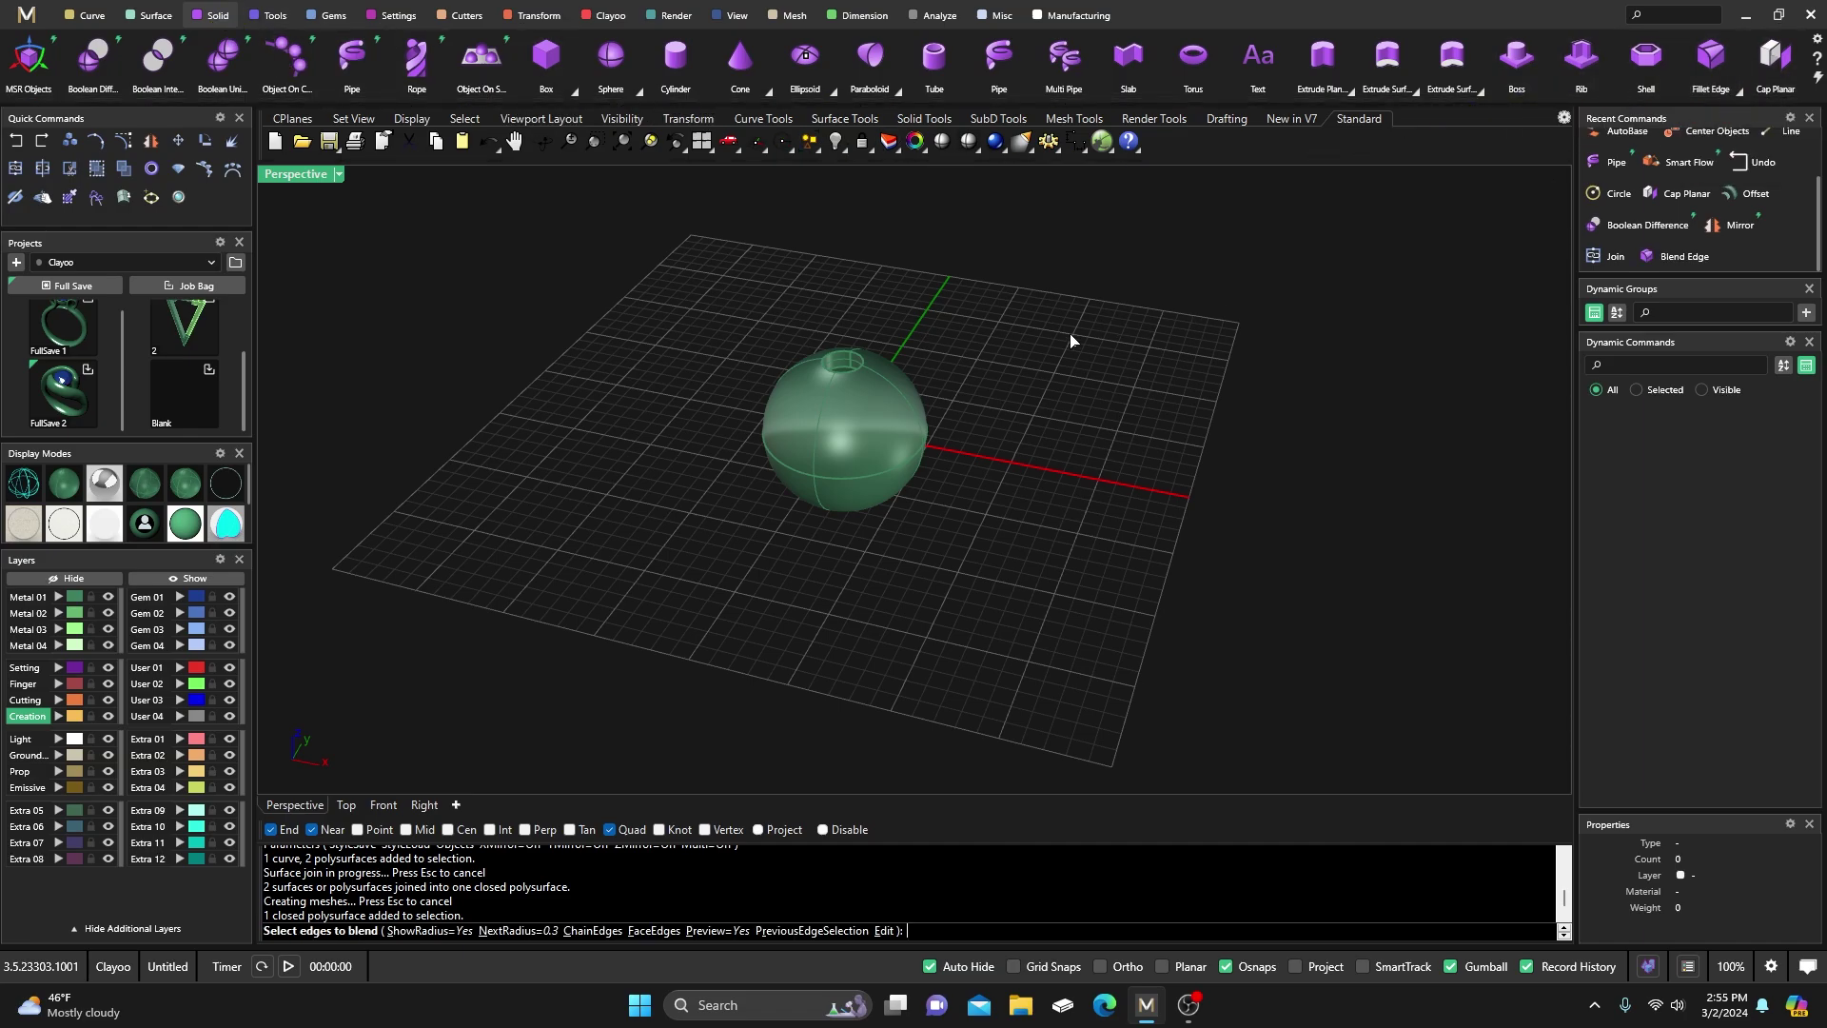
{"action": "scroll", "coordinate": [854, 418], "scroll_direction": "up", "scroll_amount": 3}
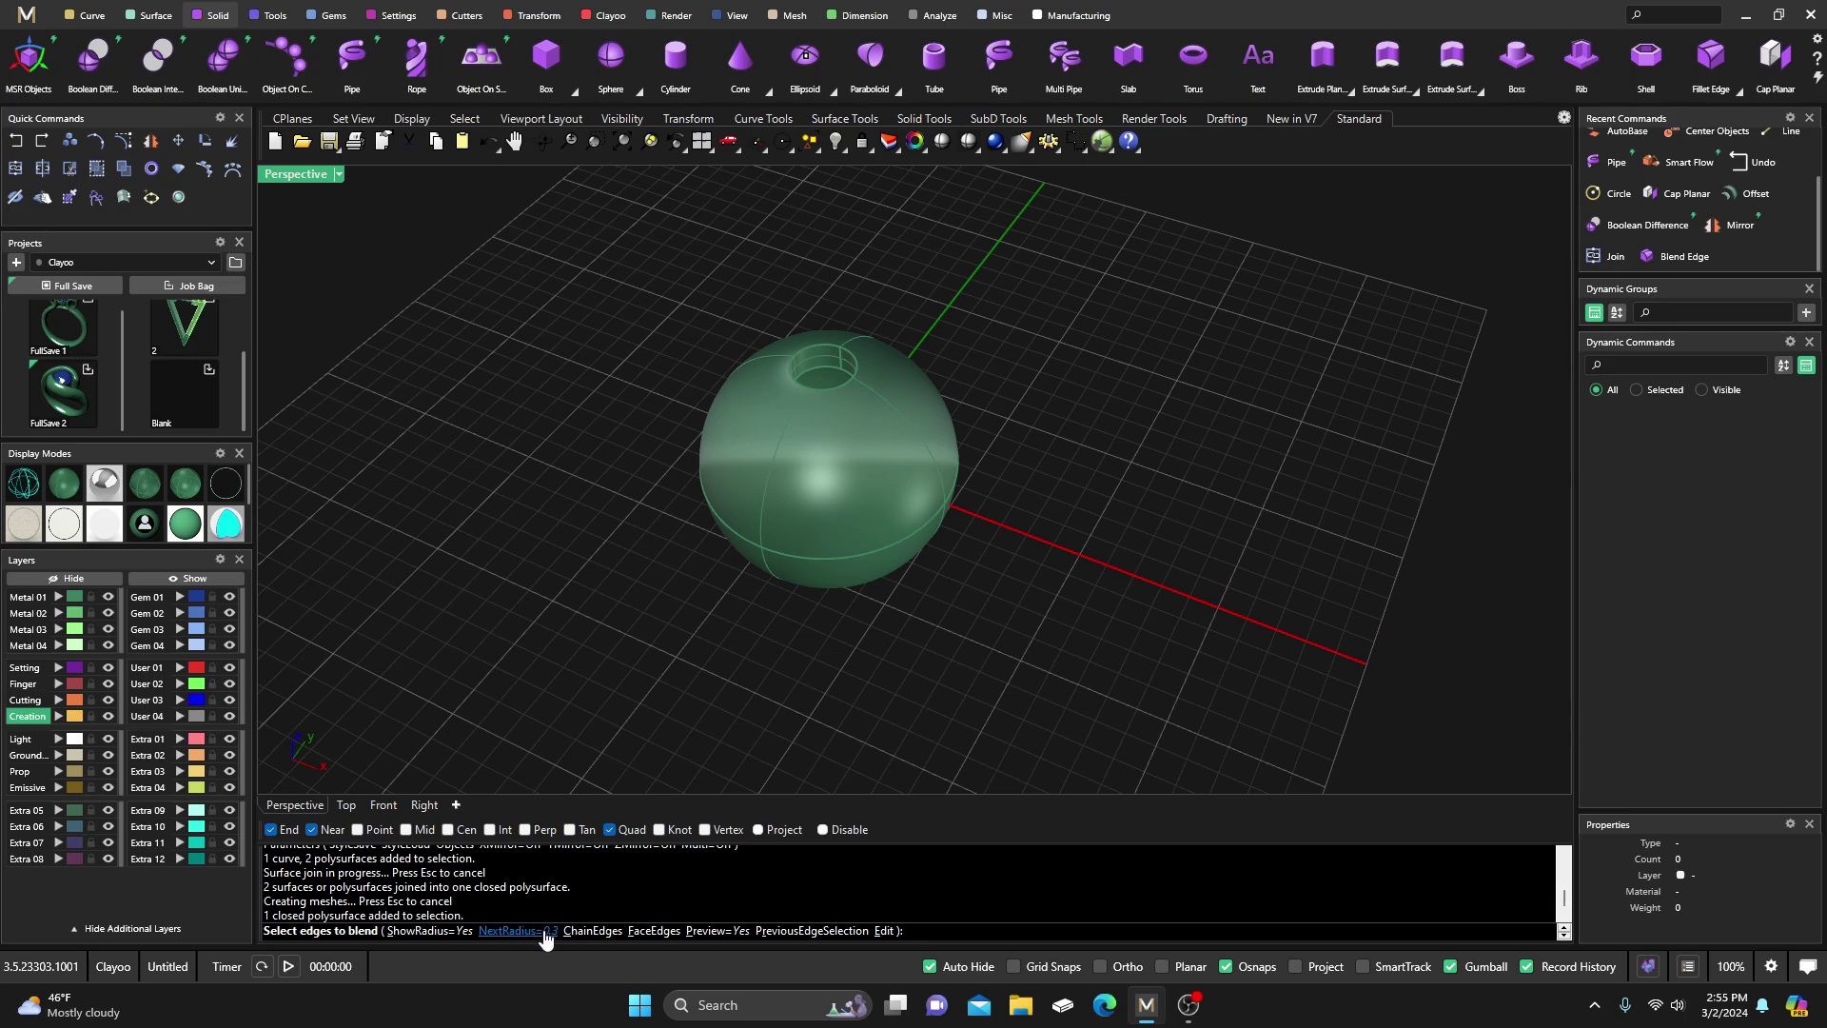
{"action": "left_click", "coordinate": [591, 931]}
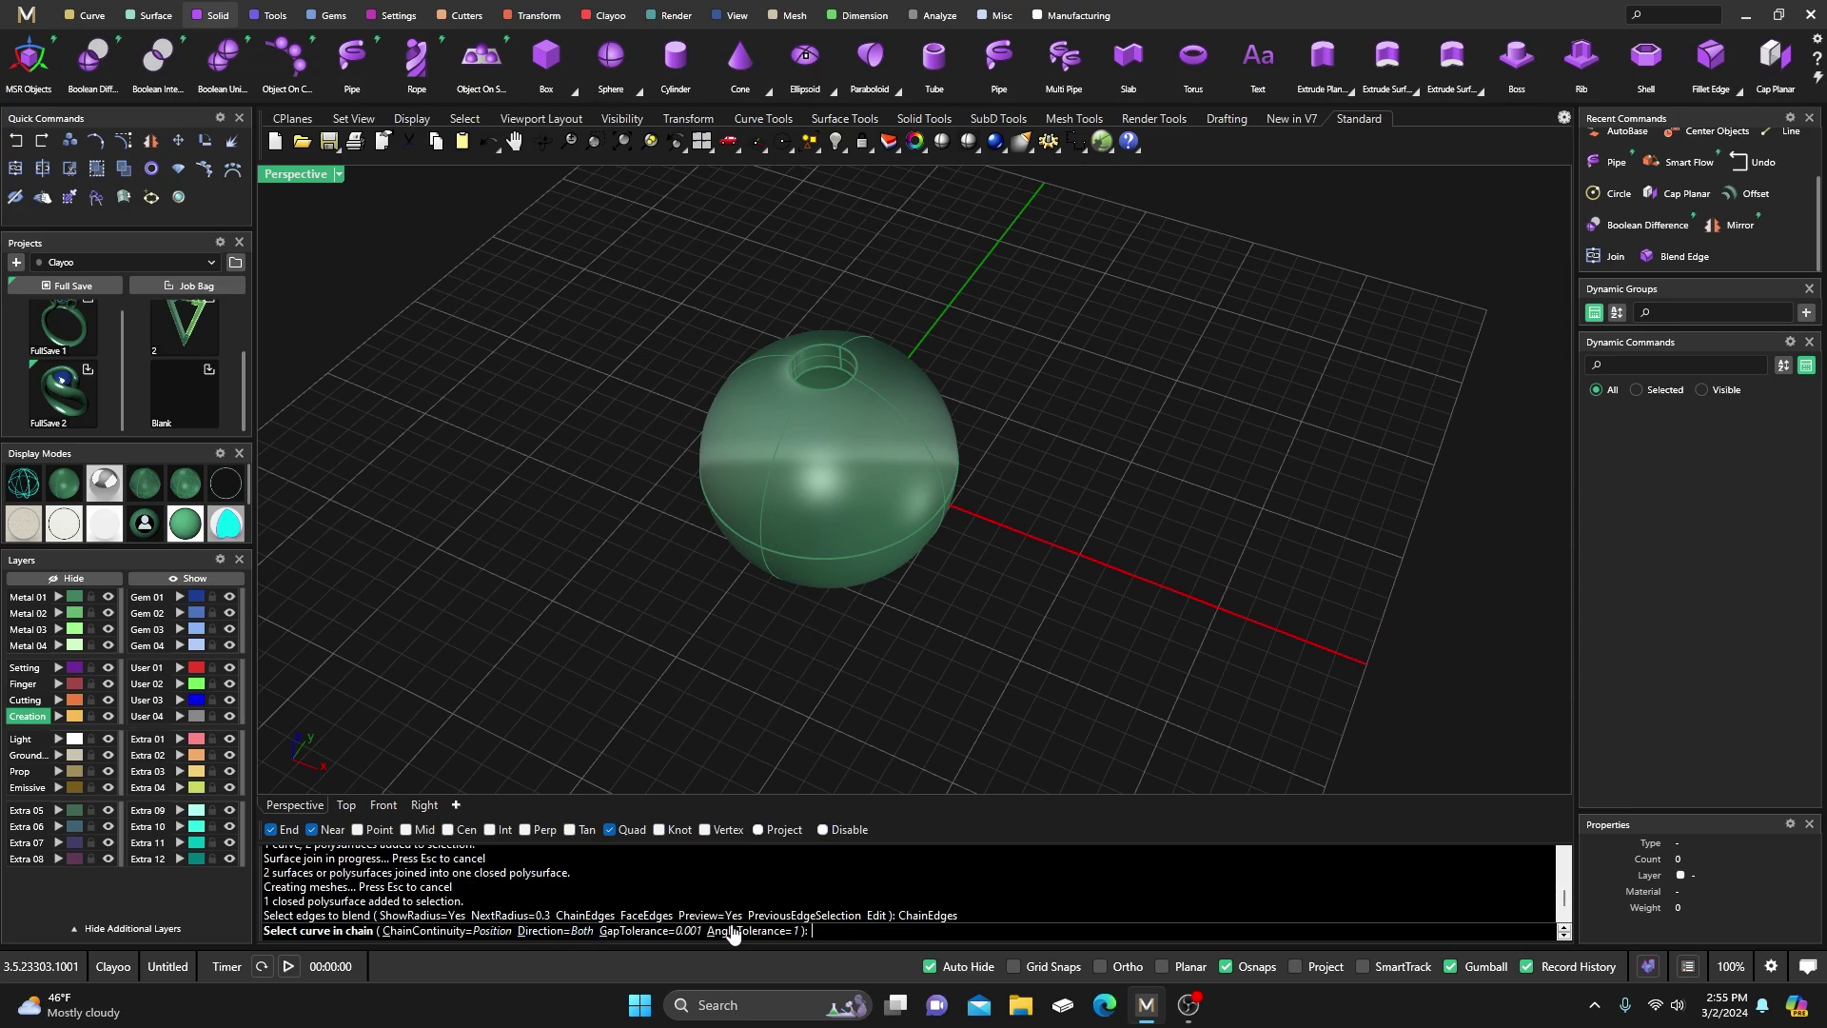
{"action": "scroll", "coordinate": [826, 409], "scroll_direction": "up", "scroll_amount": 3}
{"action": "left_click", "coordinate": [824, 276]}
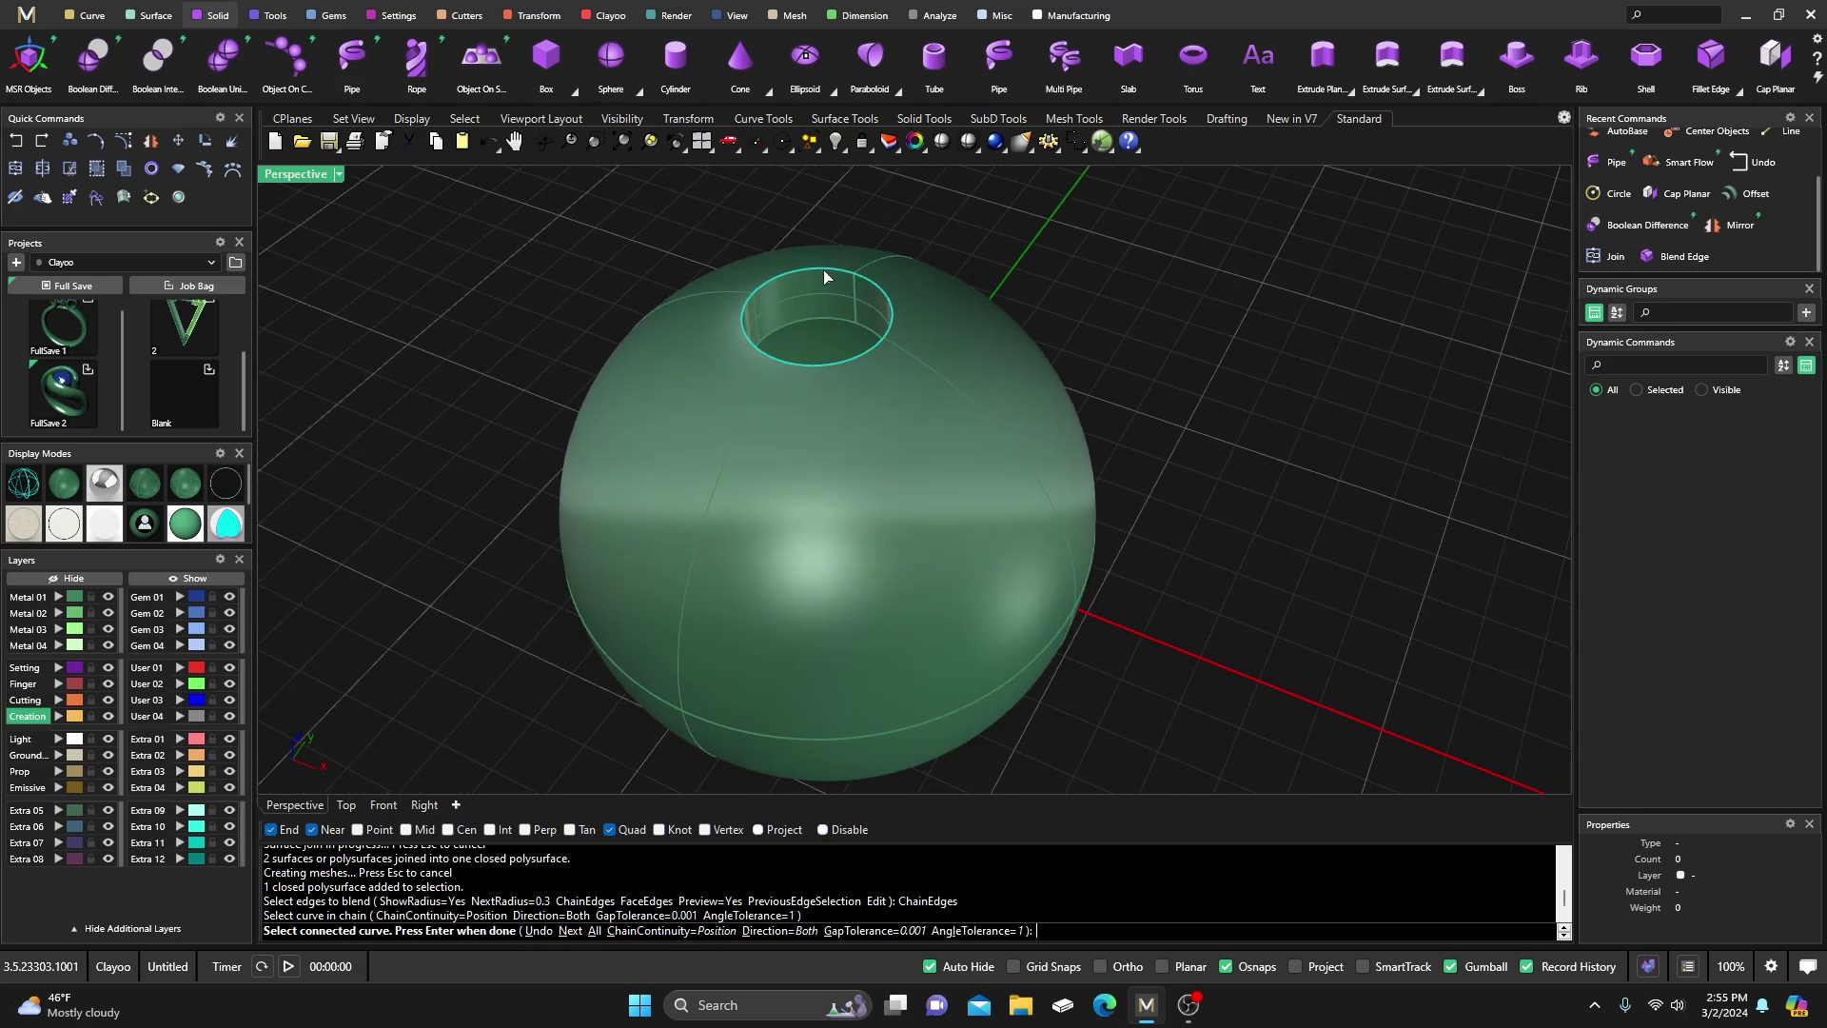
{"action": "key", "text": "Return"}
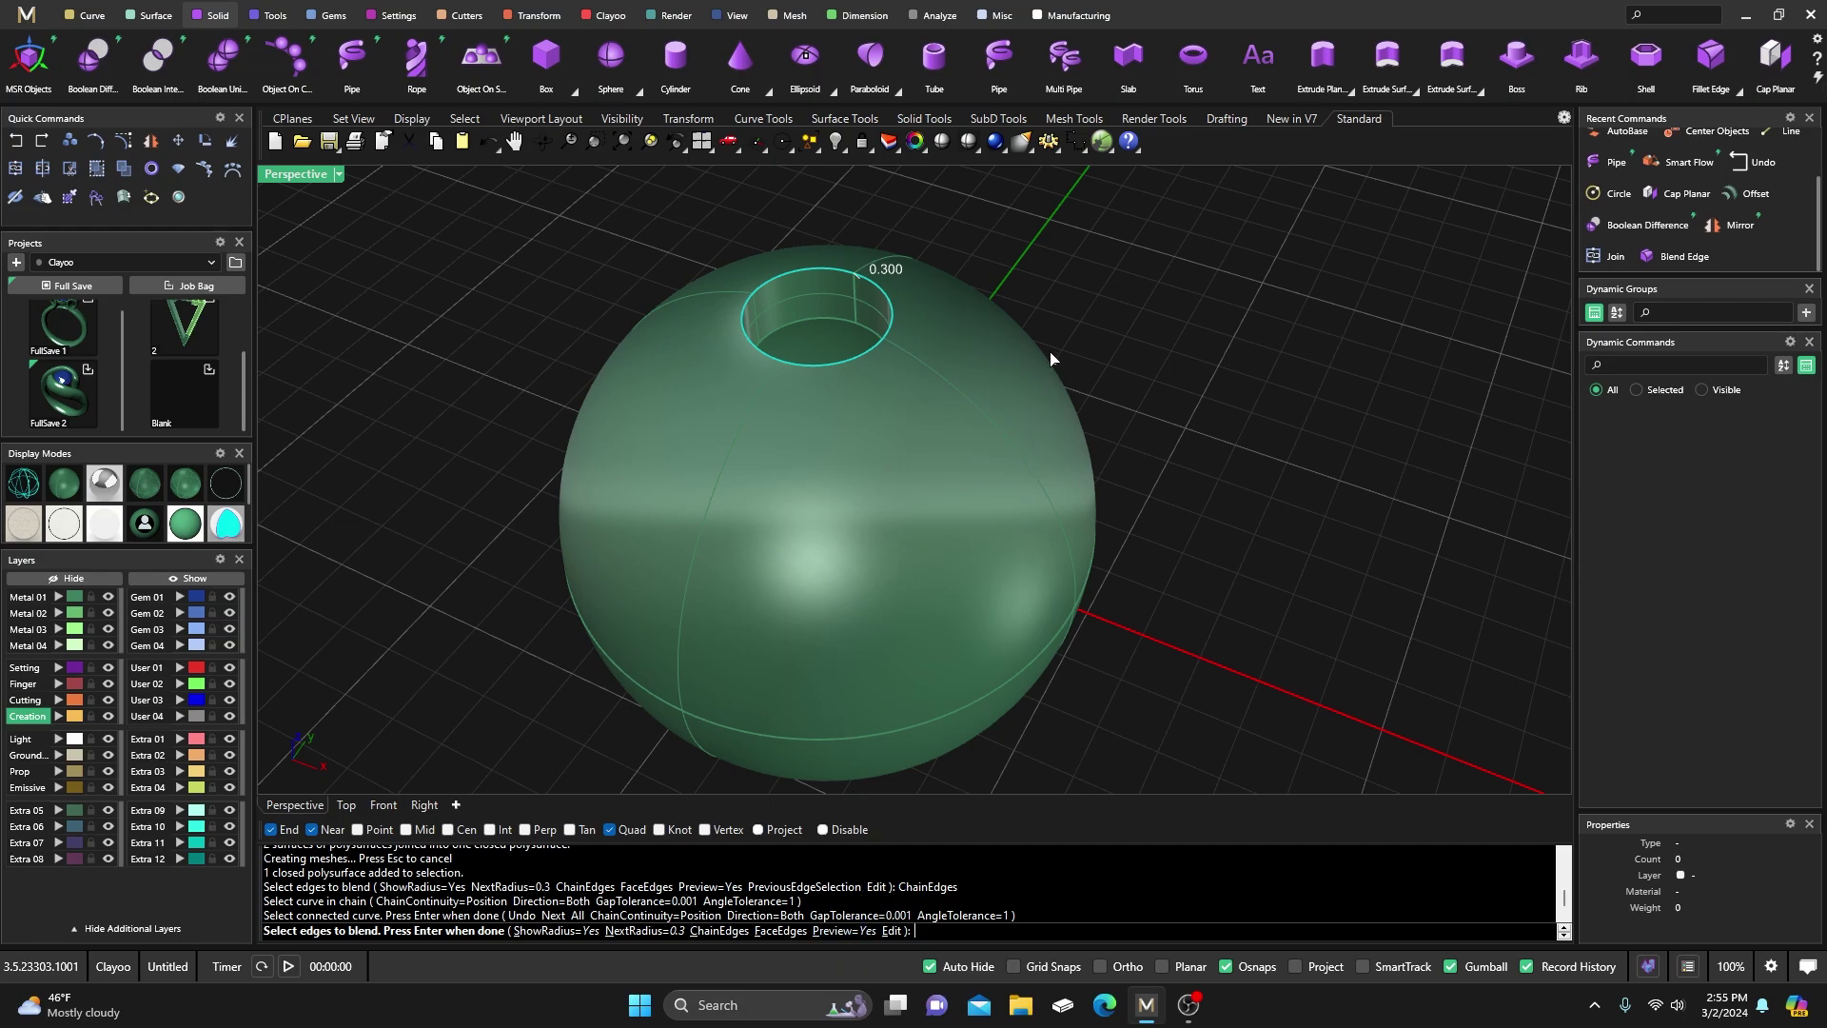
{"action": "key", "text": "Return"}
{"action": "key", "text": "Return"}
Blend the inner edge of the sphere's top hole with a 0.3 radius, using ChainEdges
{"action": "key", "text": "Return"}
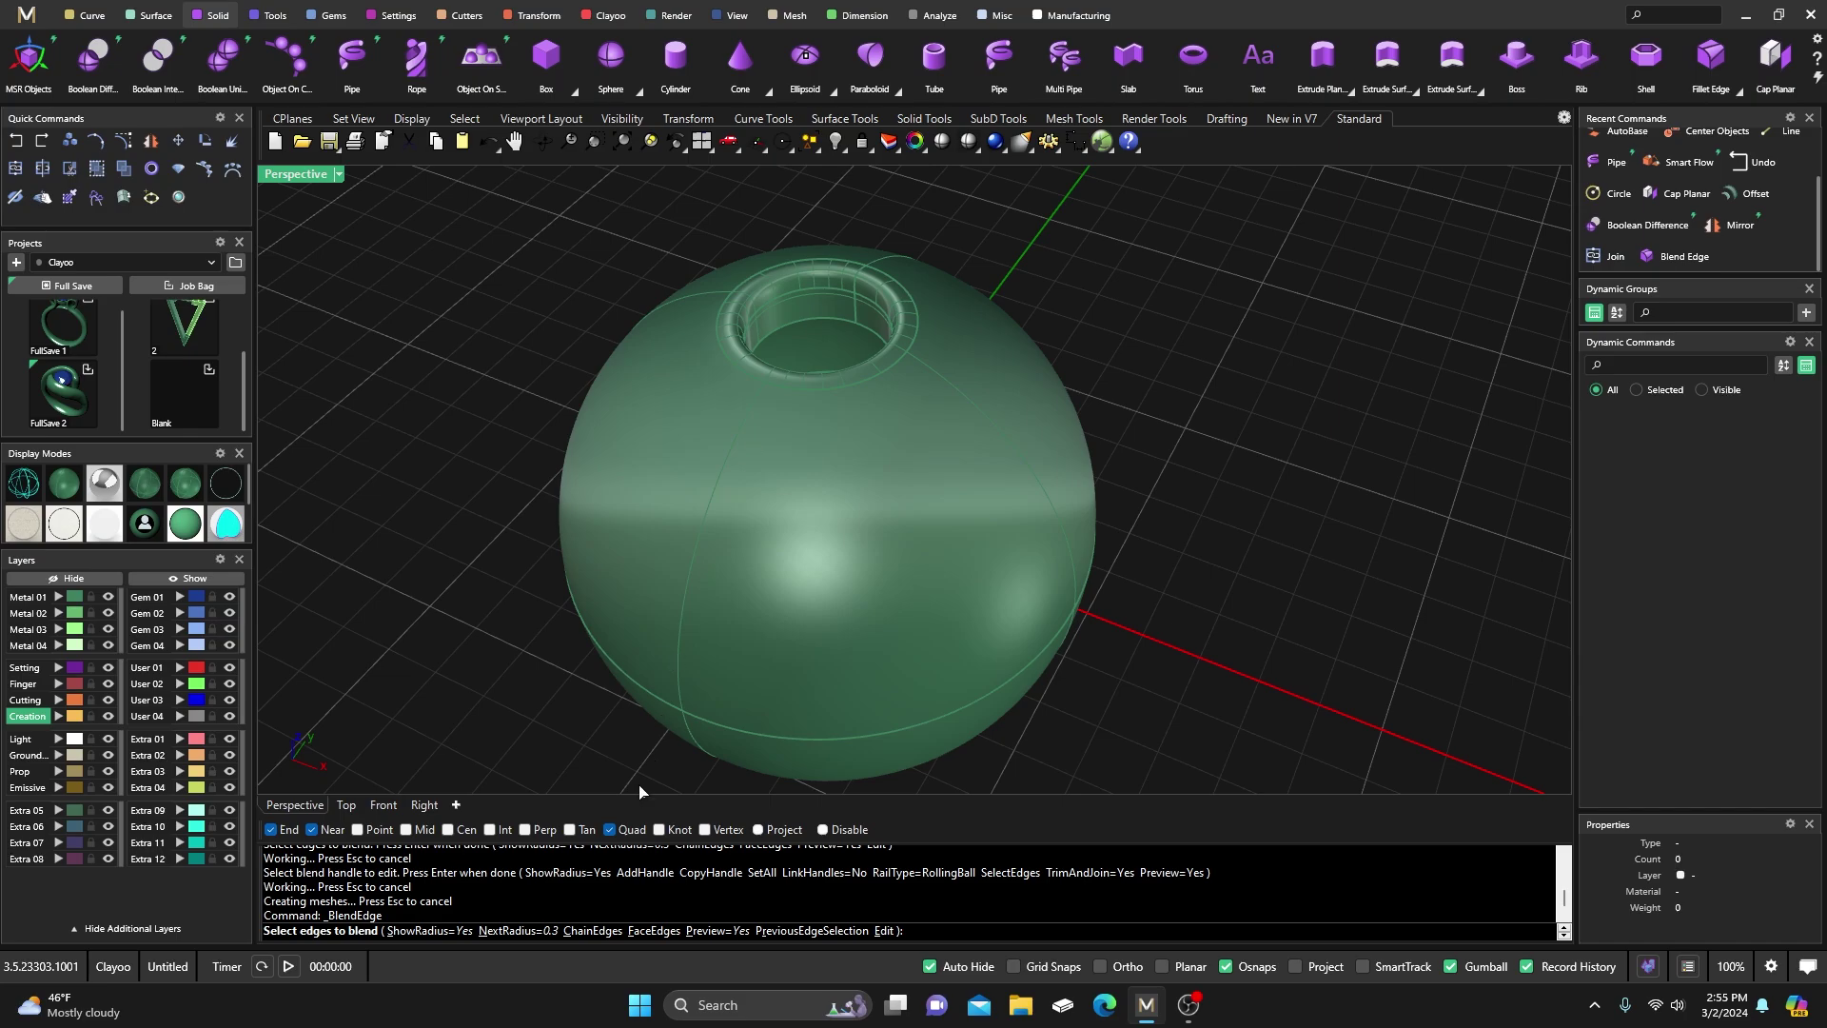
{"action": "left_click", "coordinate": [592, 931]}
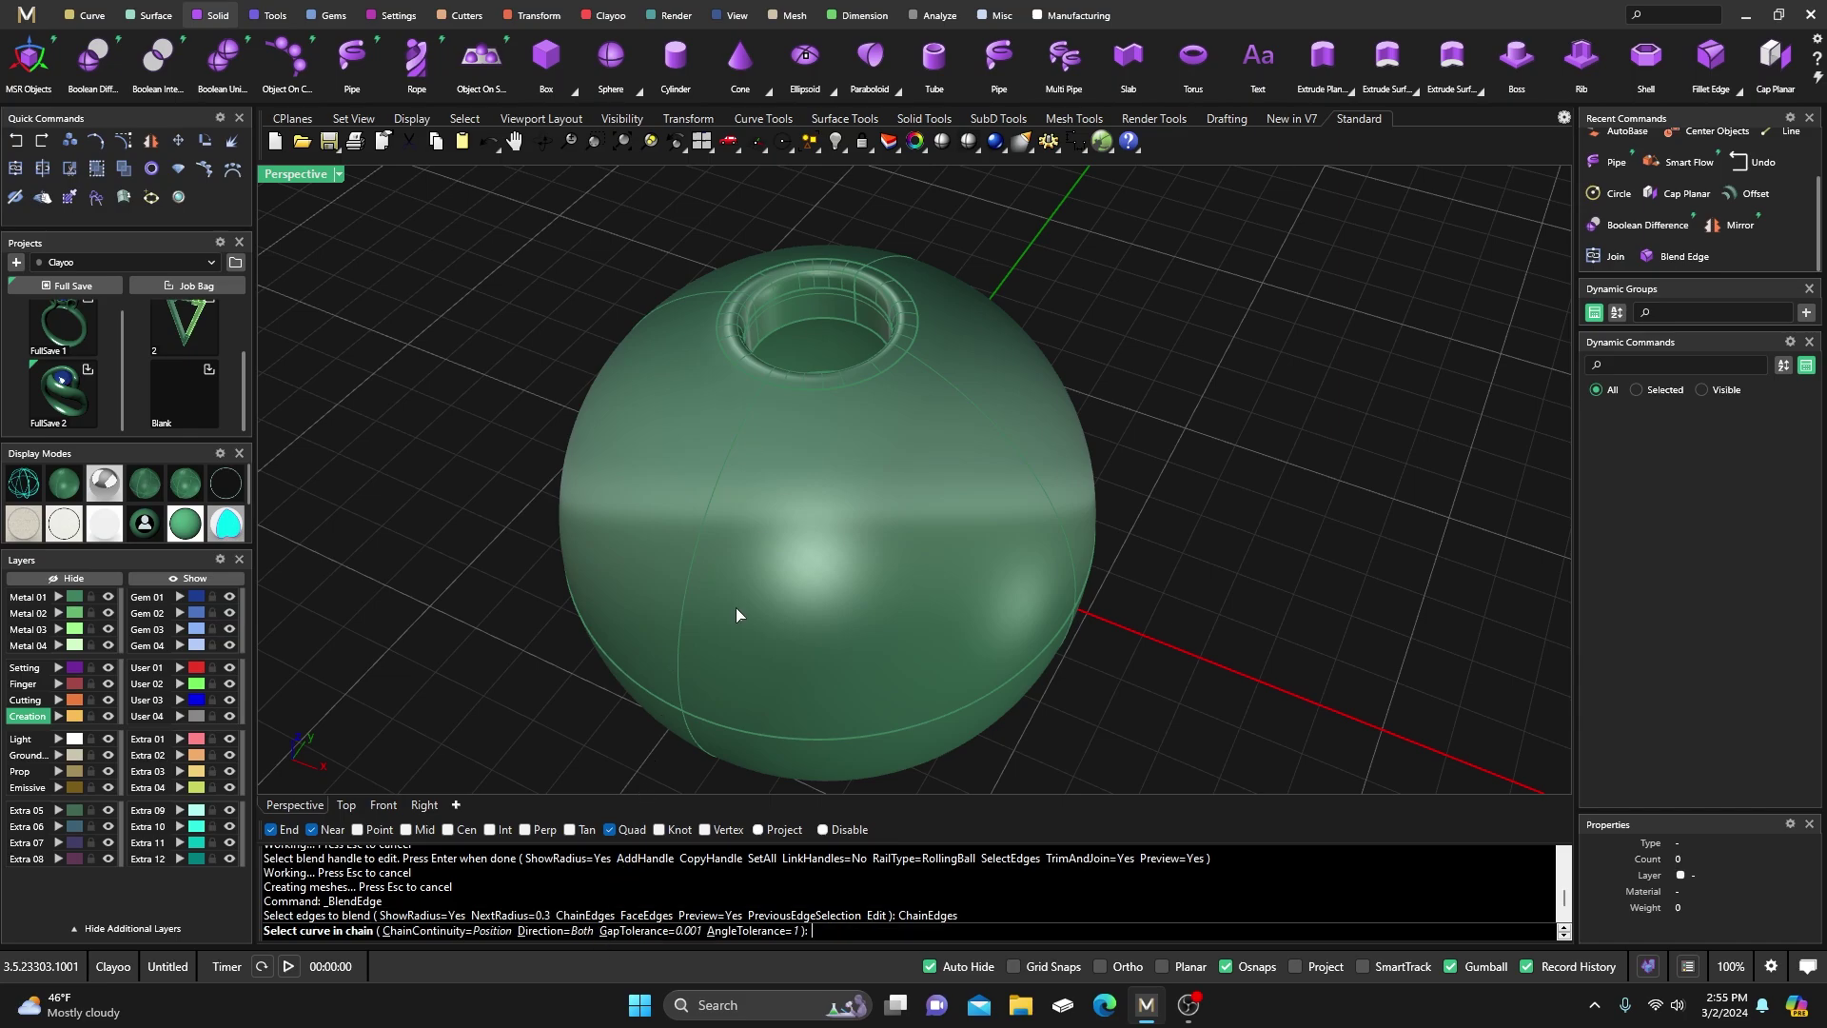
{"action": "left_click", "coordinate": [826, 321]}
{"action": "key", "text": "Return"}
{"action": "key", "text": "Return"}
{"action": "key", "text": "Return"}
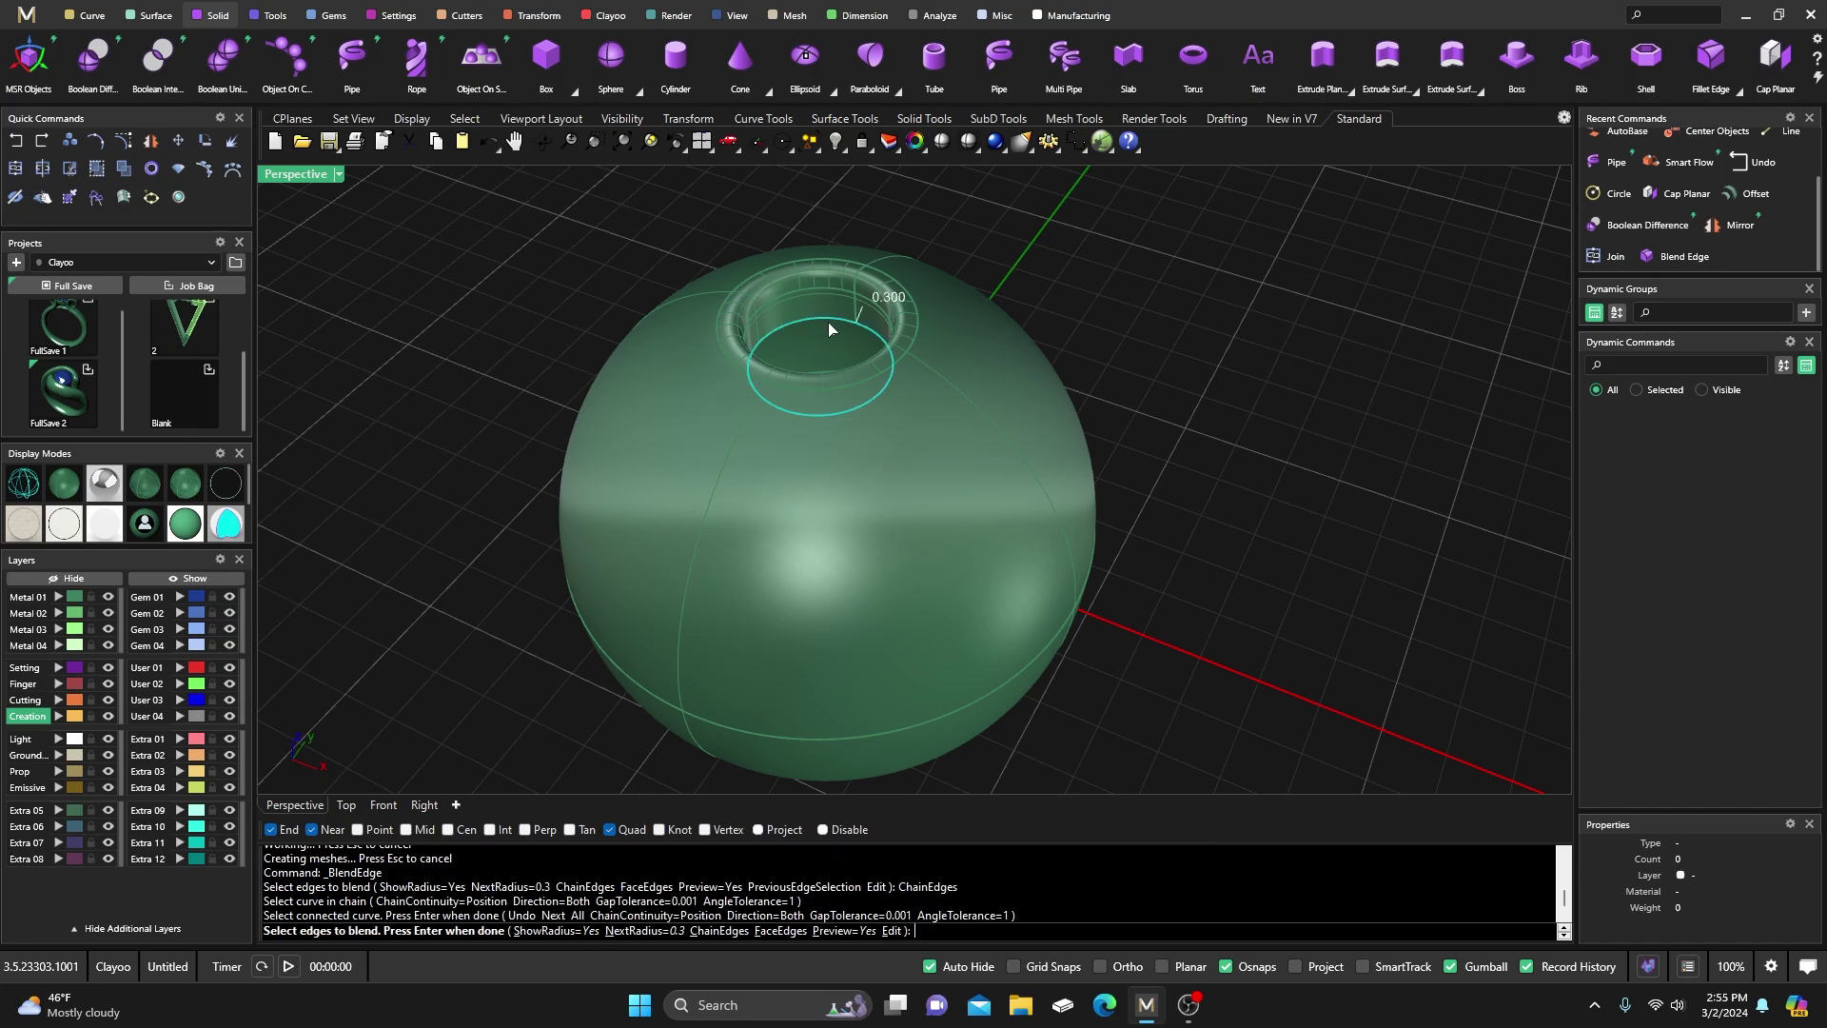
Blend the inner edge of the sphere's bottom hole with a 0.3 radius, selecting it through ChainEdges
{"action": "right_click_drag", "start_coordinate": [828, 333], "coordinate": [832, 442]}
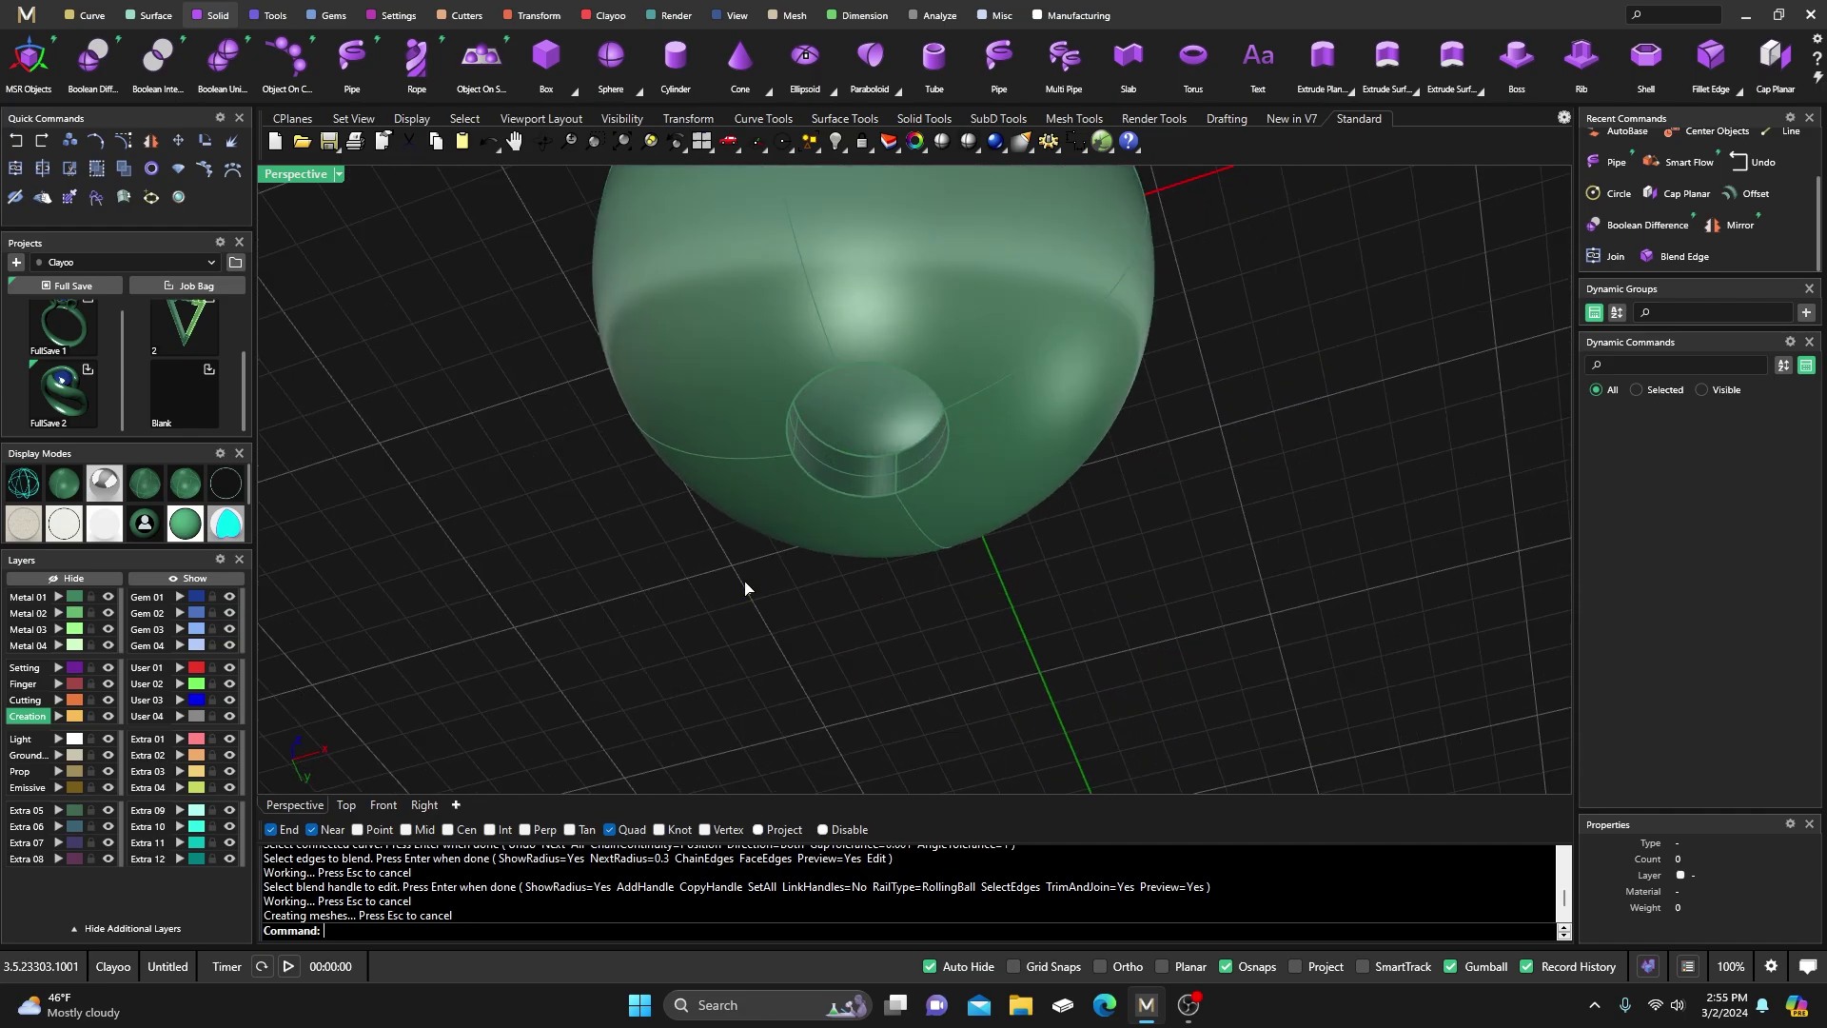
{"action": "right_click", "coordinate": [840, 490]}
{"action": "left_click", "coordinate": [590, 931]}
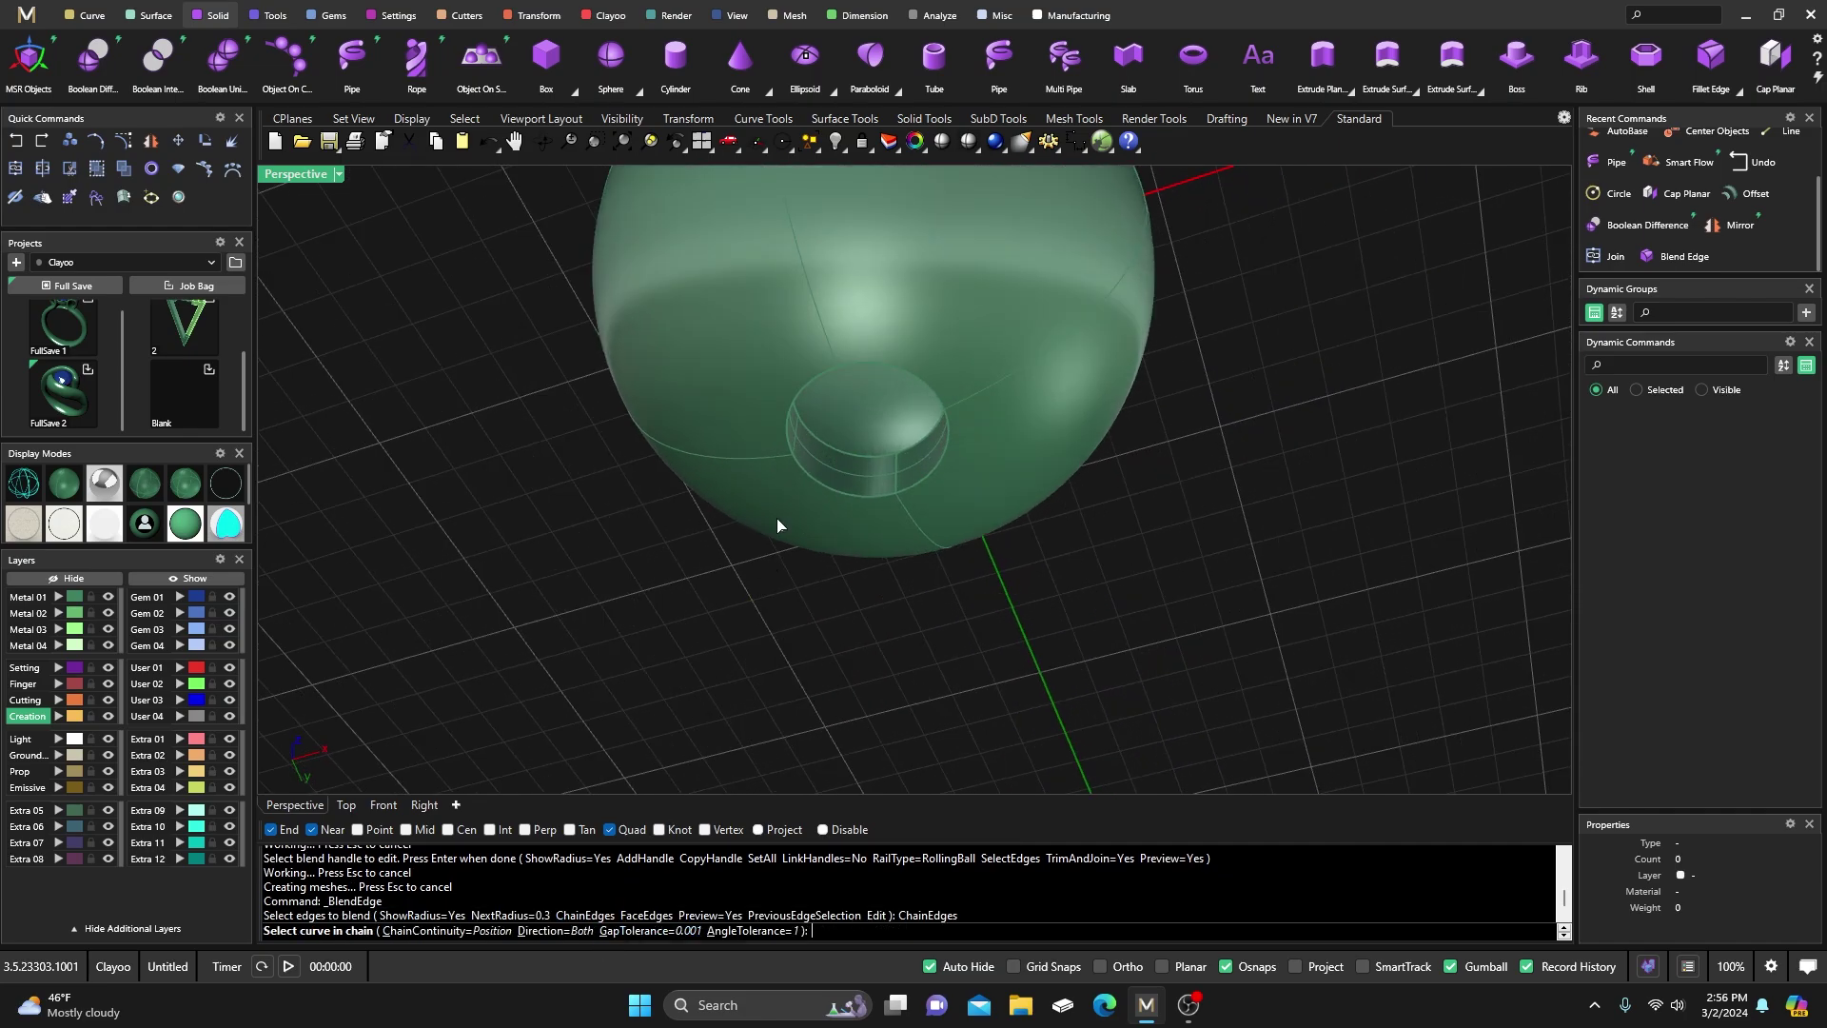
{"action": "left_click", "coordinate": [833, 451]}
{"action": "right_click", "coordinate": [828, 459]}
{"action": "right_click", "coordinate": [828, 459]}
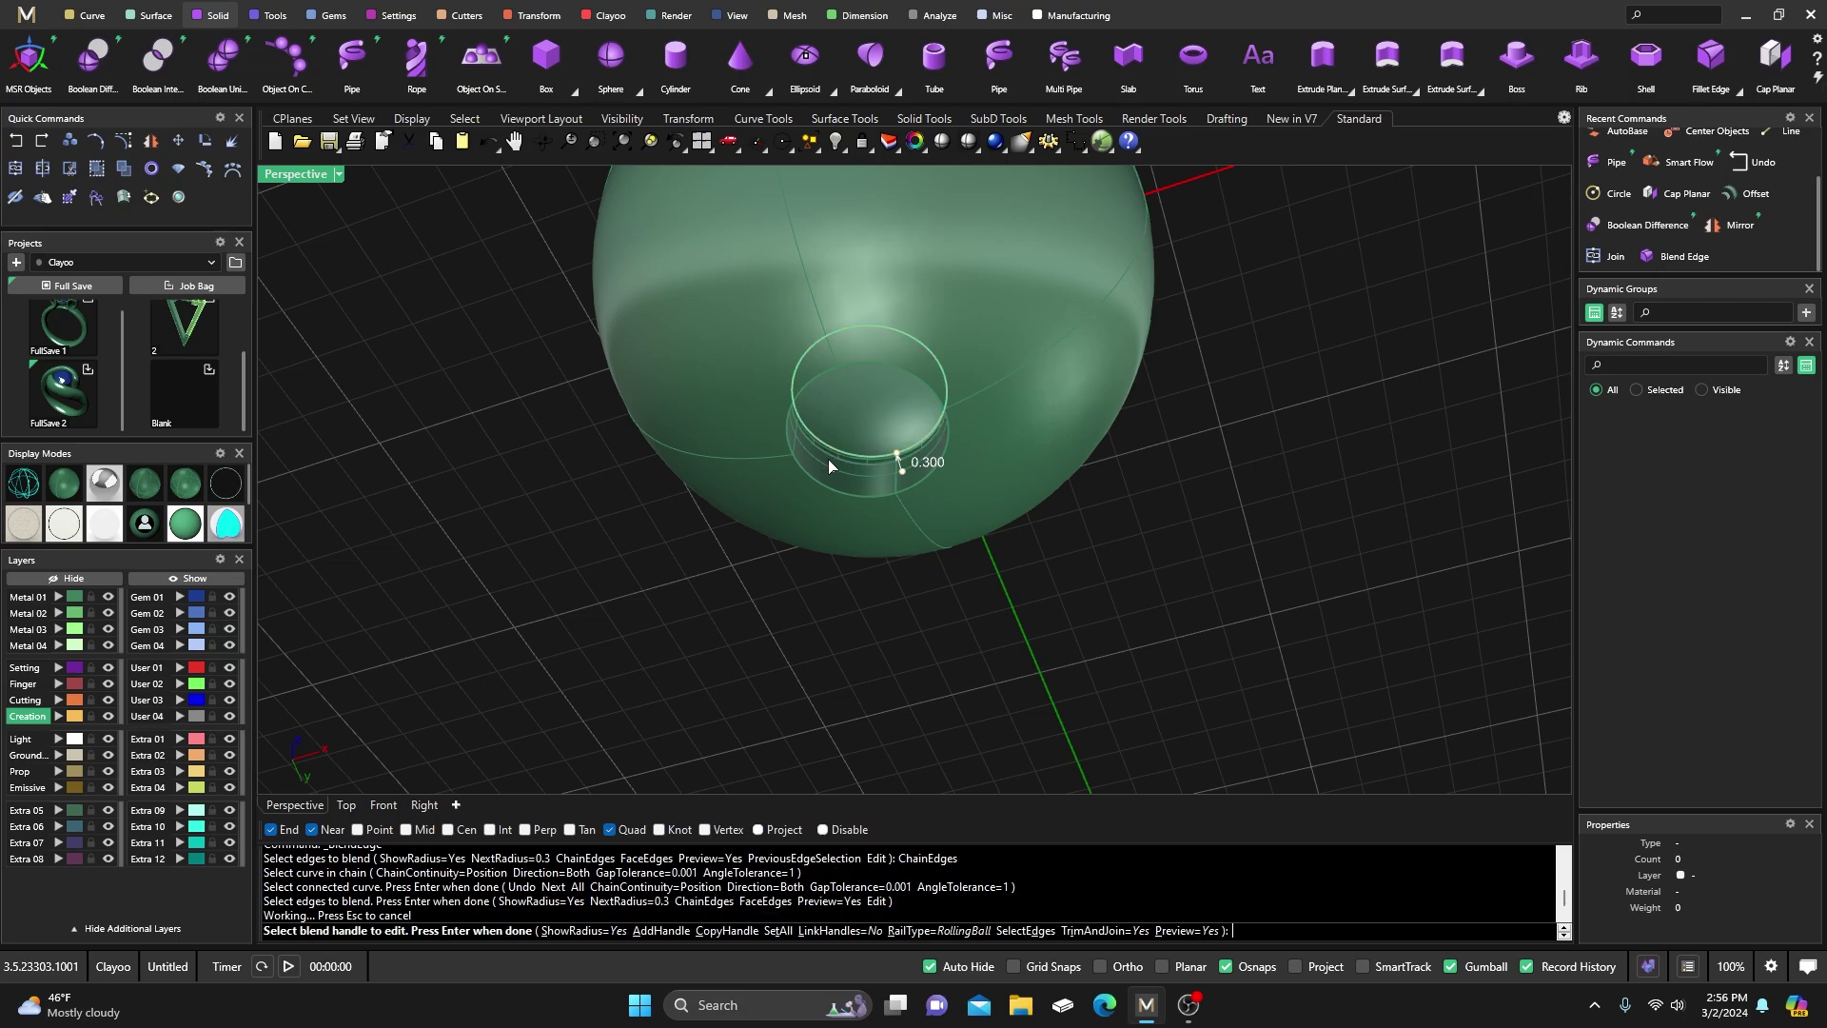
{"action": "right_click", "coordinate": [826, 466]}
Blend the outer edge of the sphere's bottom hole with a 0.3 radius, using ChainEdges
{"action": "right_click", "coordinate": [802, 580]}
{"action": "left_click", "coordinate": [592, 930]}
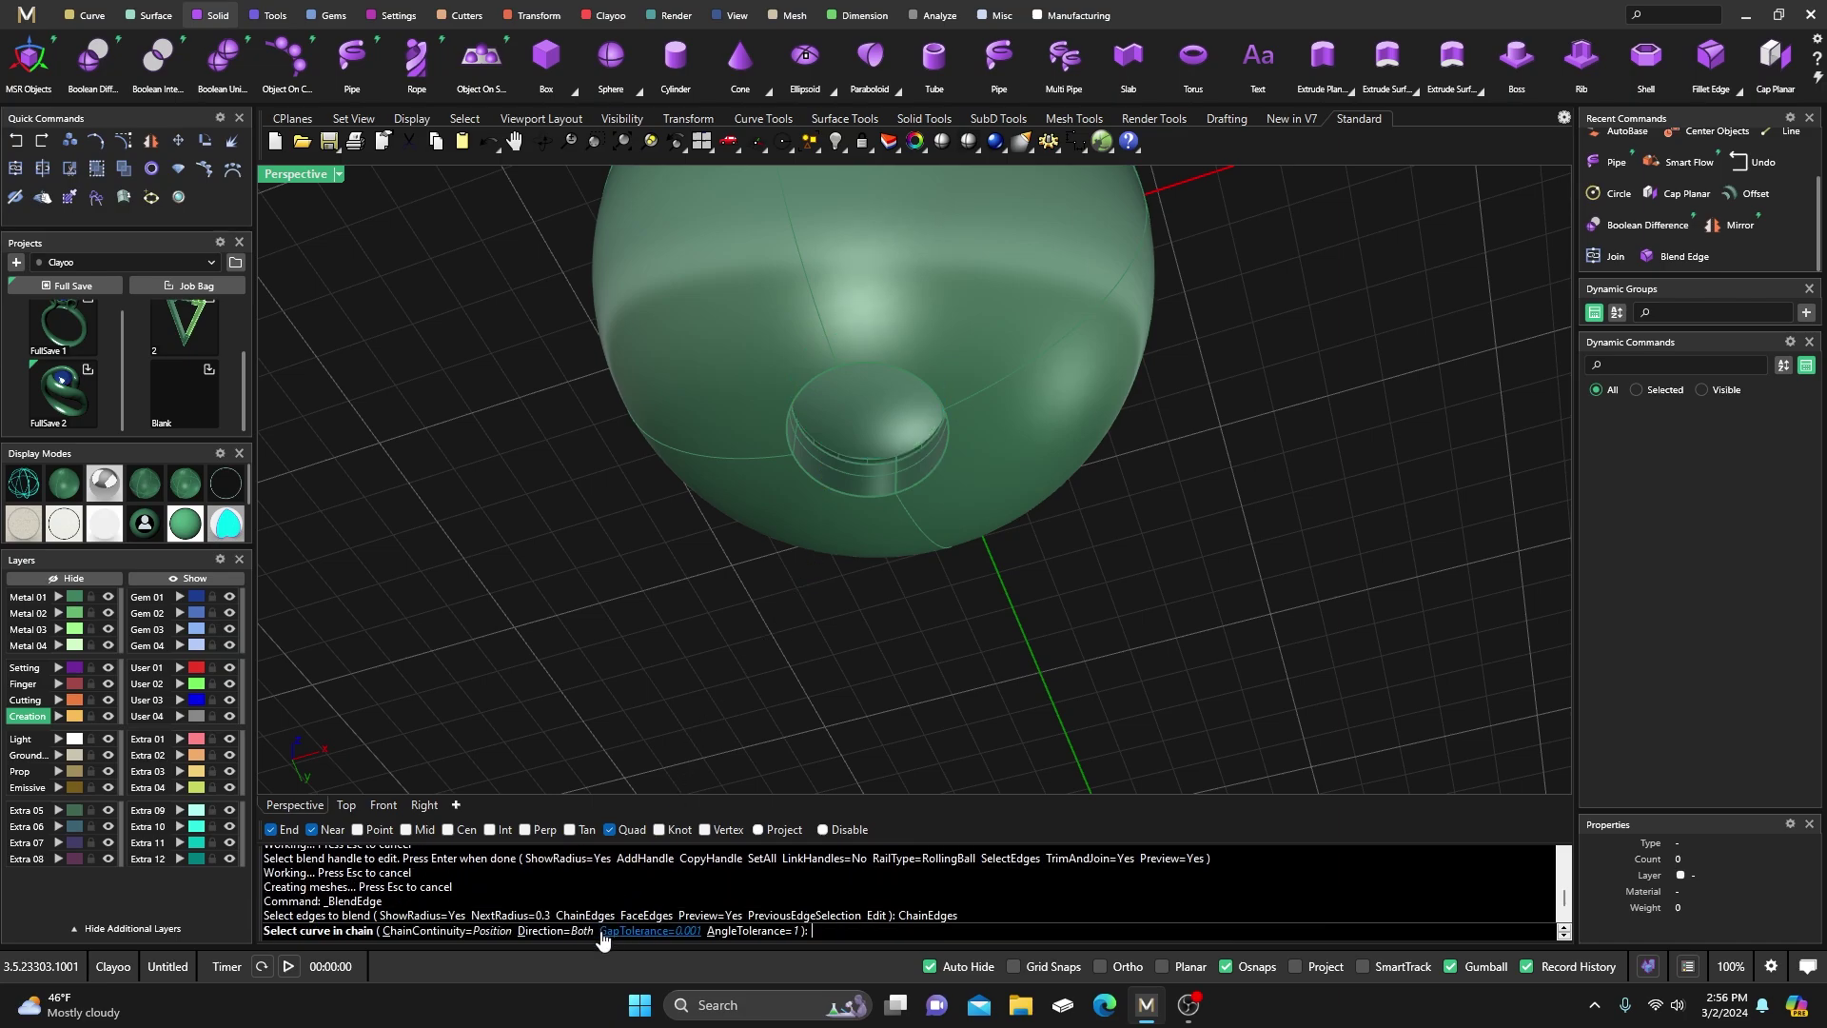
{"action": "left_click", "coordinate": [814, 481]}
{"action": "right_click", "coordinate": [769, 581]}
{"action": "right_click", "coordinate": [770, 578]}
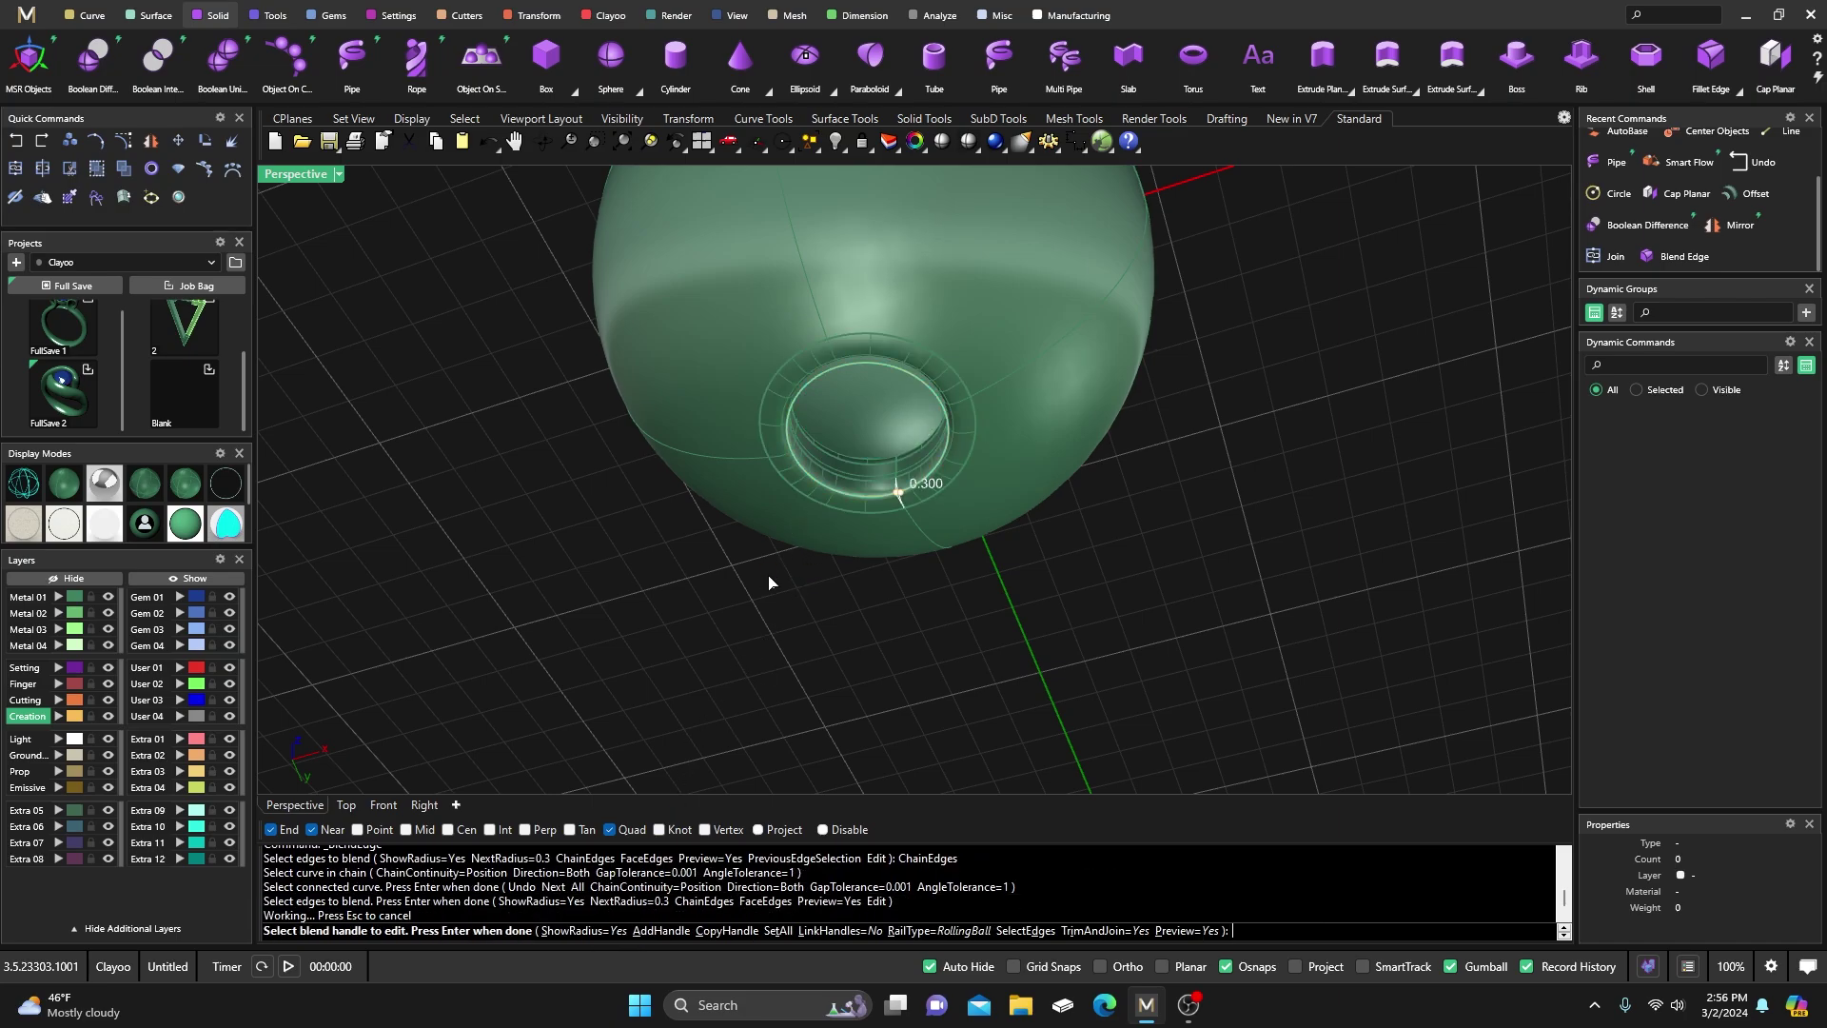
{"action": "right_click", "coordinate": [771, 582]}
Examine the blended hollow sphere and both its holes from above, below and the side, including in the four-viewport layout
{"action": "right_click_drag", "start_coordinate": [771, 579], "coordinate": [822, 551]}
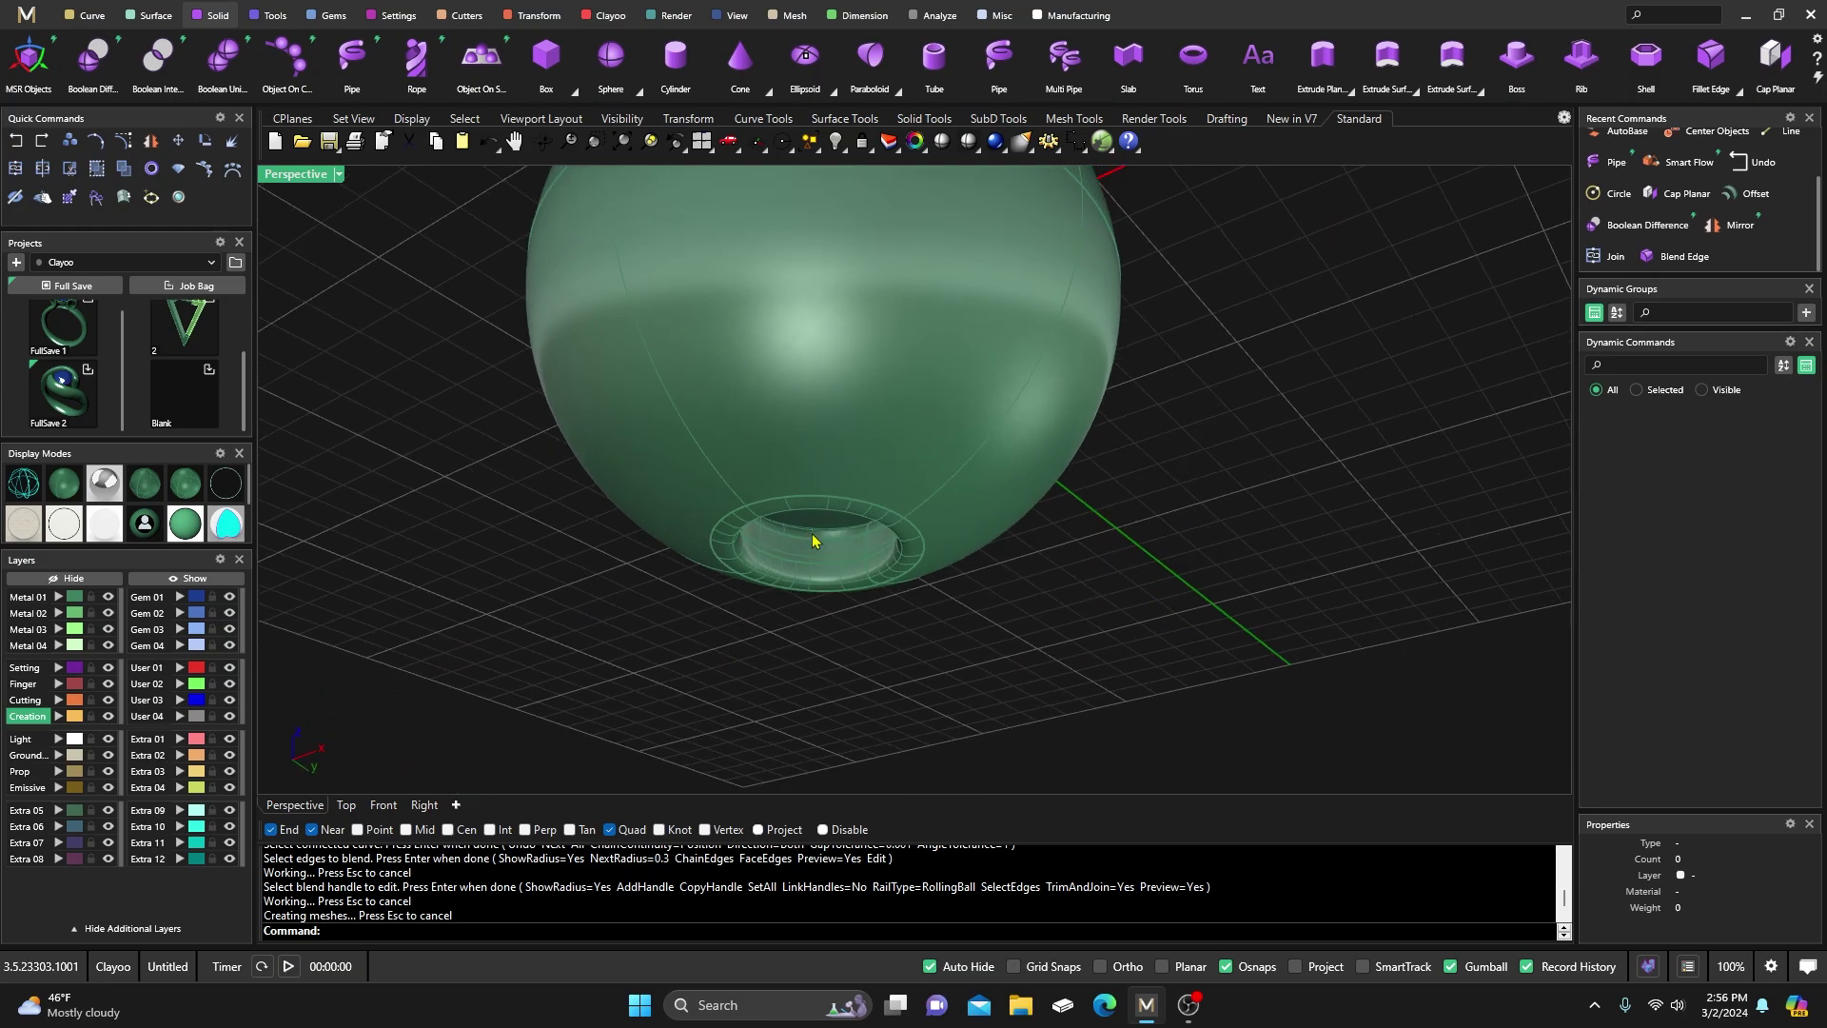
{"action": "scroll", "coordinate": [814, 547], "scroll_direction": "down", "scroll_amount": 3}
{"action": "right_click_drag", "start_coordinate": [814, 547], "coordinate": [820, 595]}
{"action": "scroll", "coordinate": [804, 357], "scroll_direction": "up", "scroll_amount": 2}
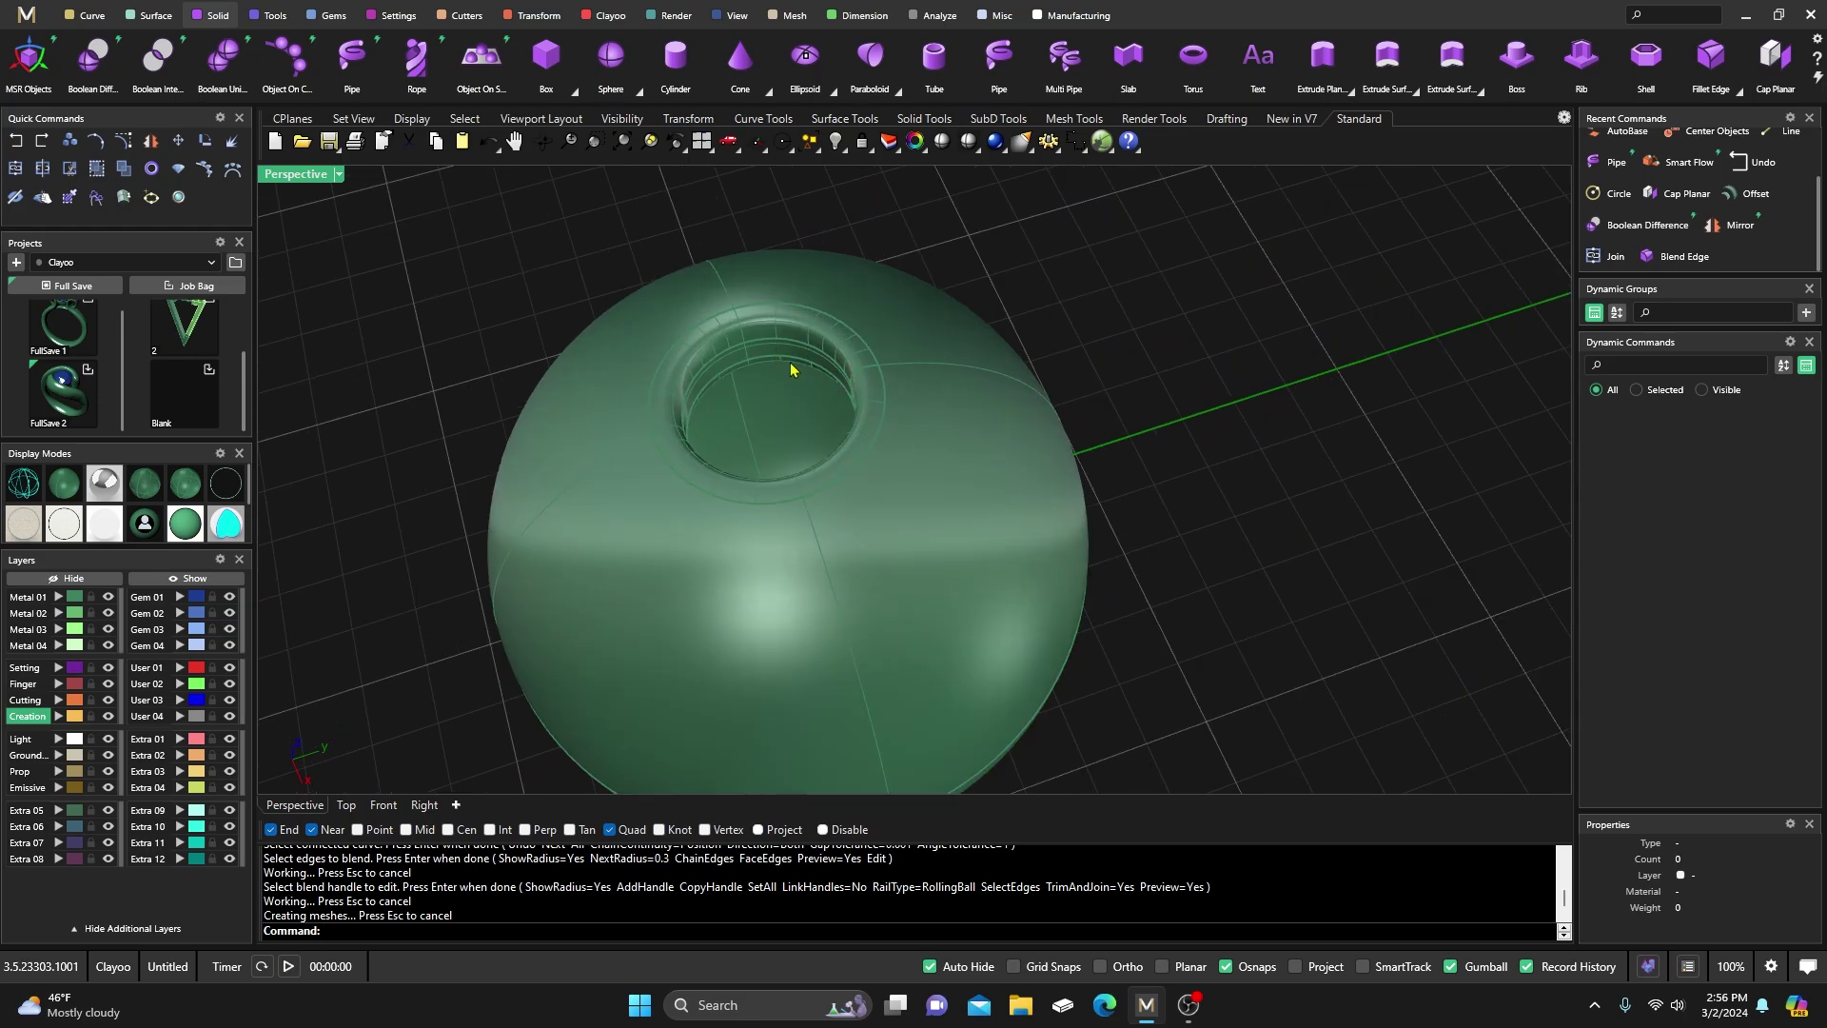
{"action": "scroll", "coordinate": [815, 298], "scroll_direction": "down", "scroll_amount": 3}
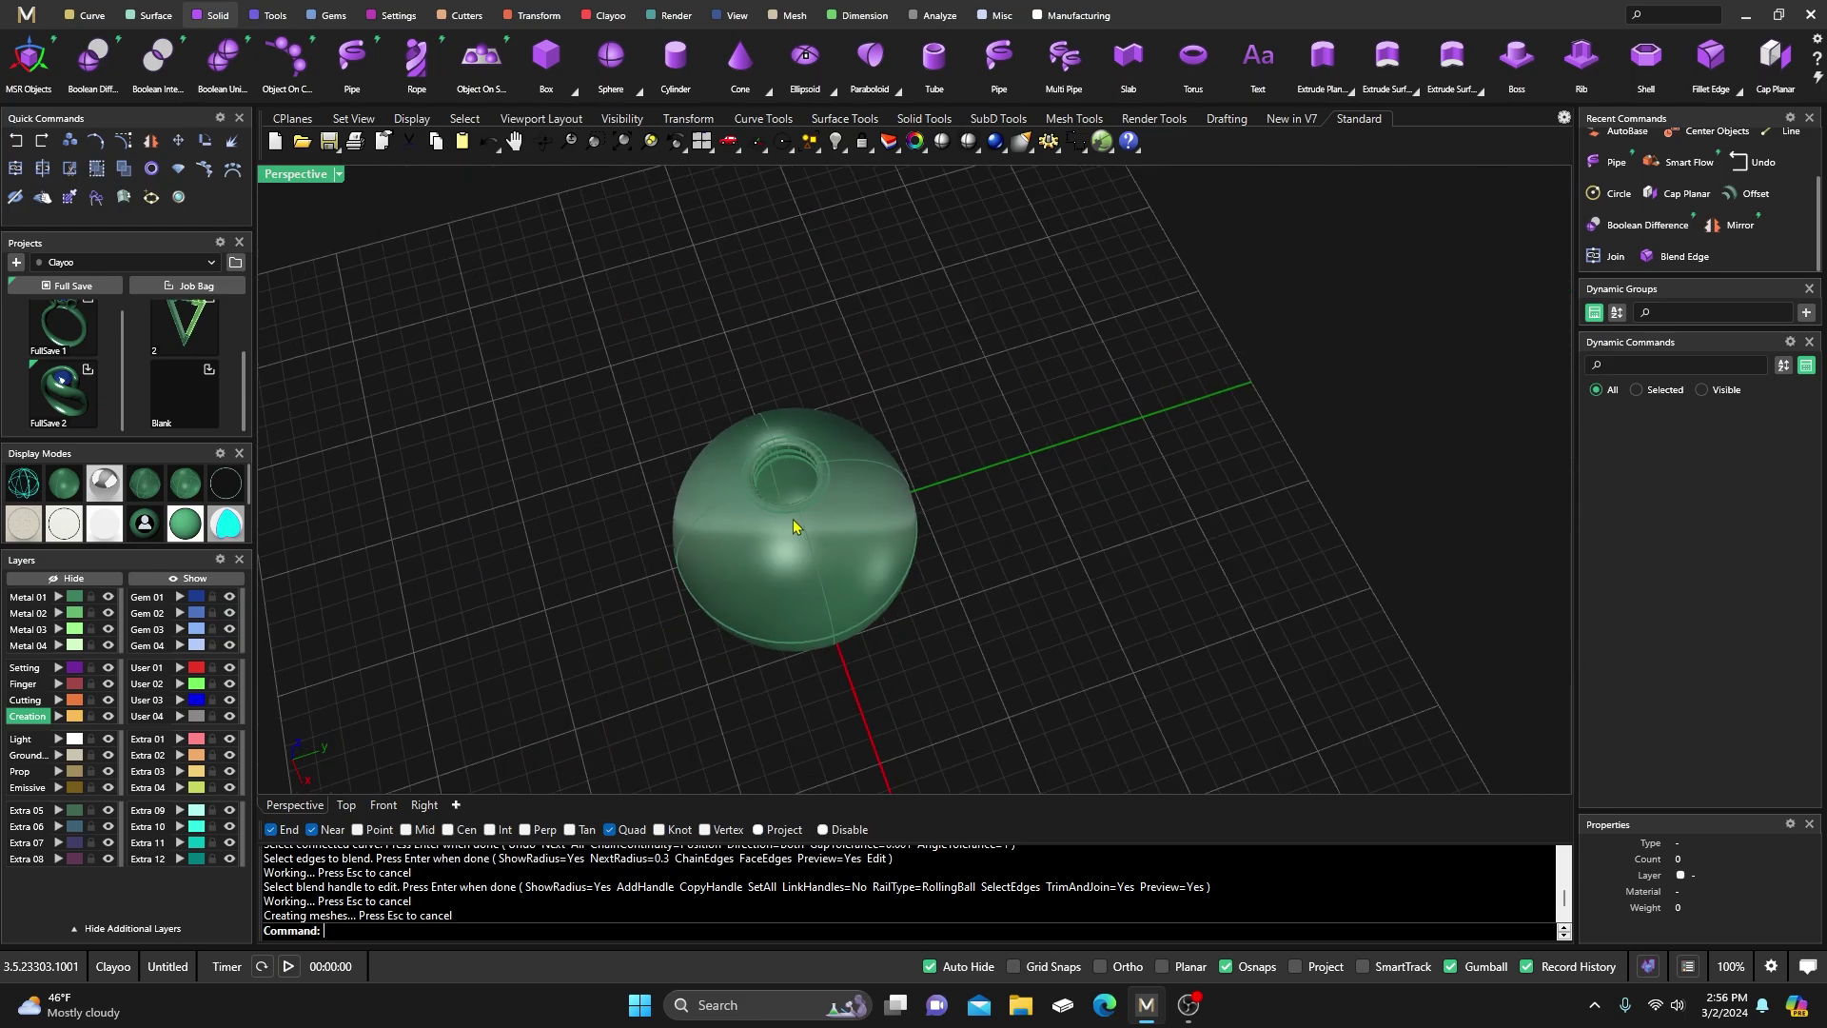
{"action": "mouse_move", "coordinate": [816, 297]}
{"action": "right_mouse_down"}
{"action": "mouse_move", "coordinate": [800, 323]}
{"action": "mouse_move", "coordinate": [800, 276]}
{"action": "right_mouse_up"}
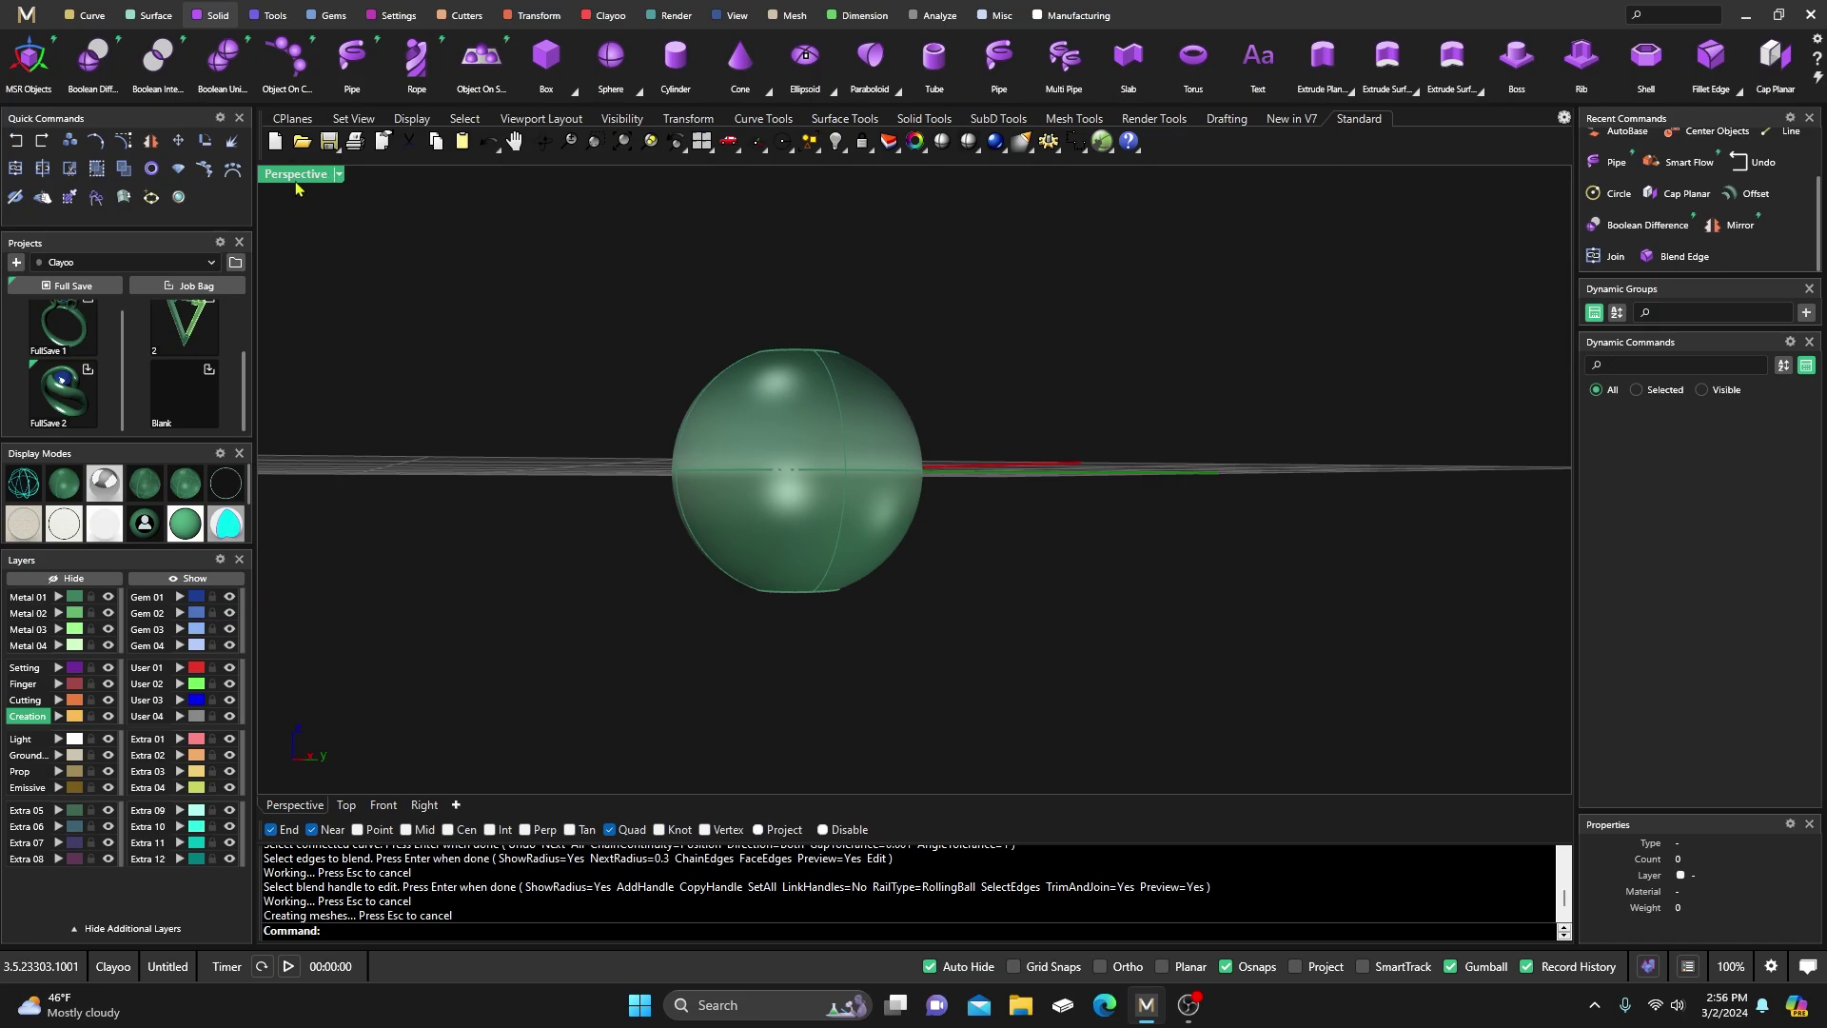
{"action": "double_click", "coordinate": [296, 175]}
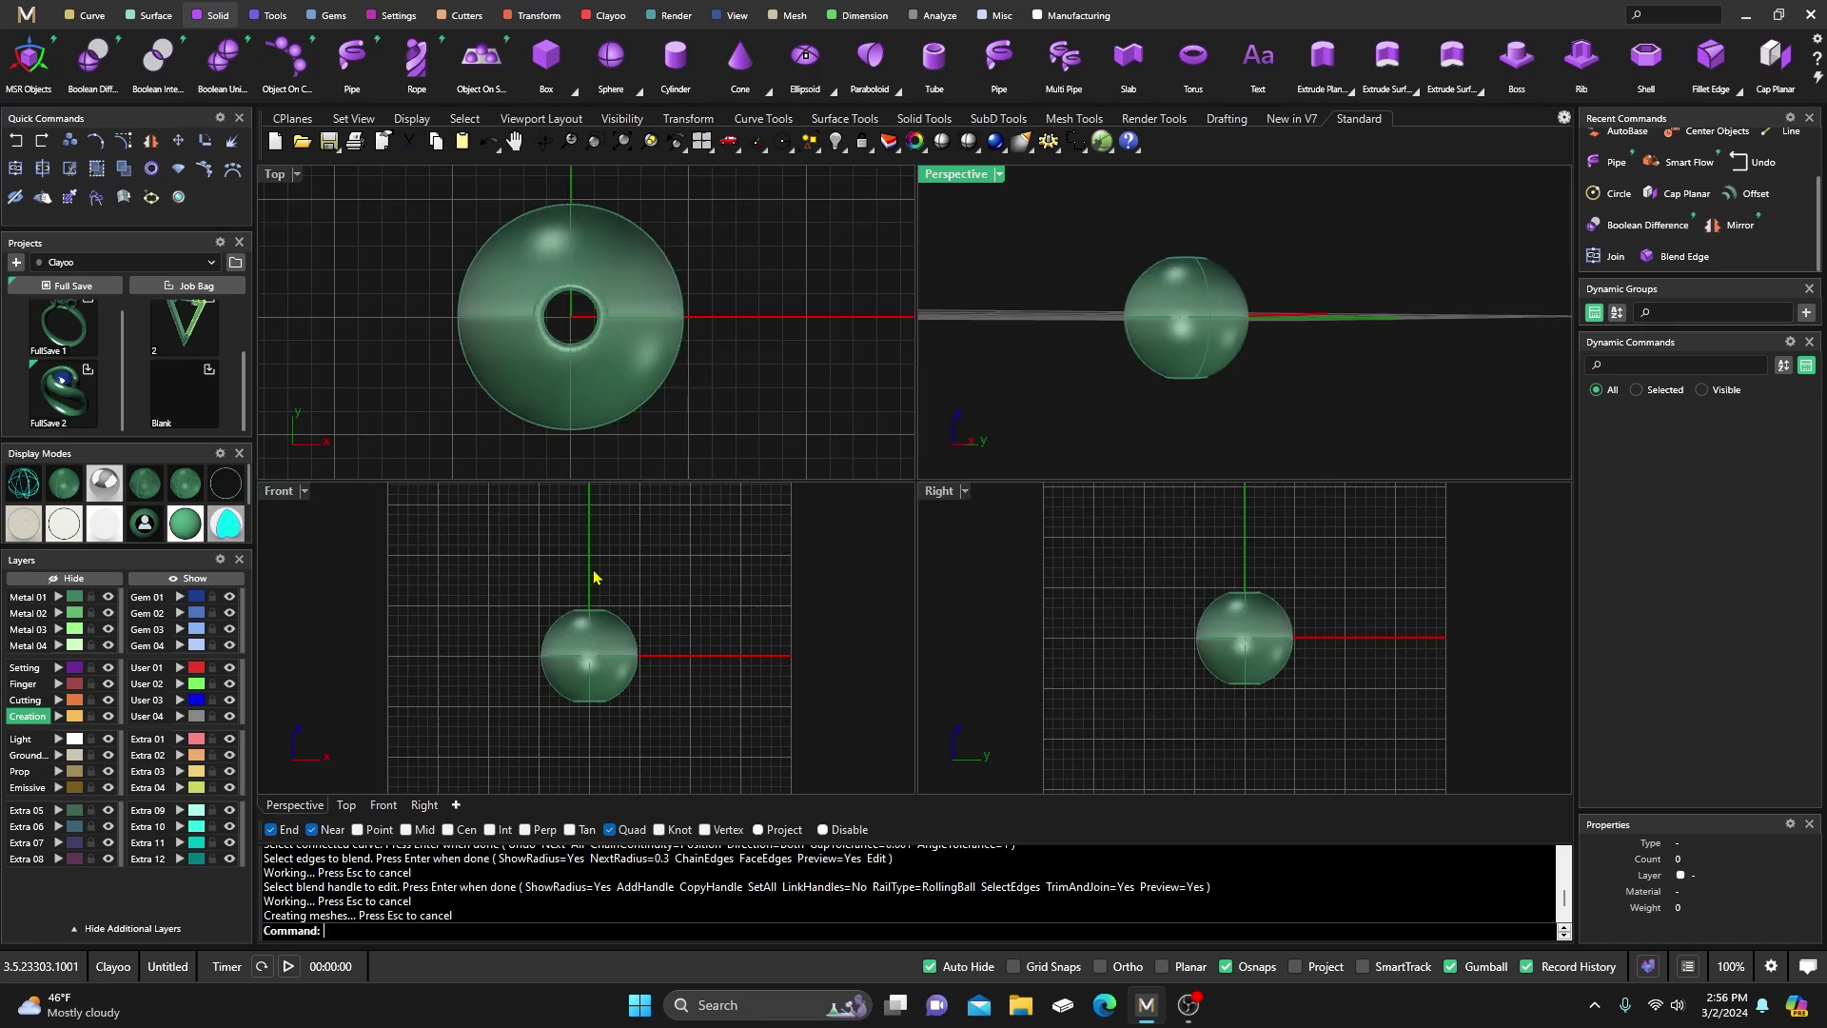
{"action": "scroll", "coordinate": [578, 696], "scroll_direction": "up", "scroll_amount": 3}
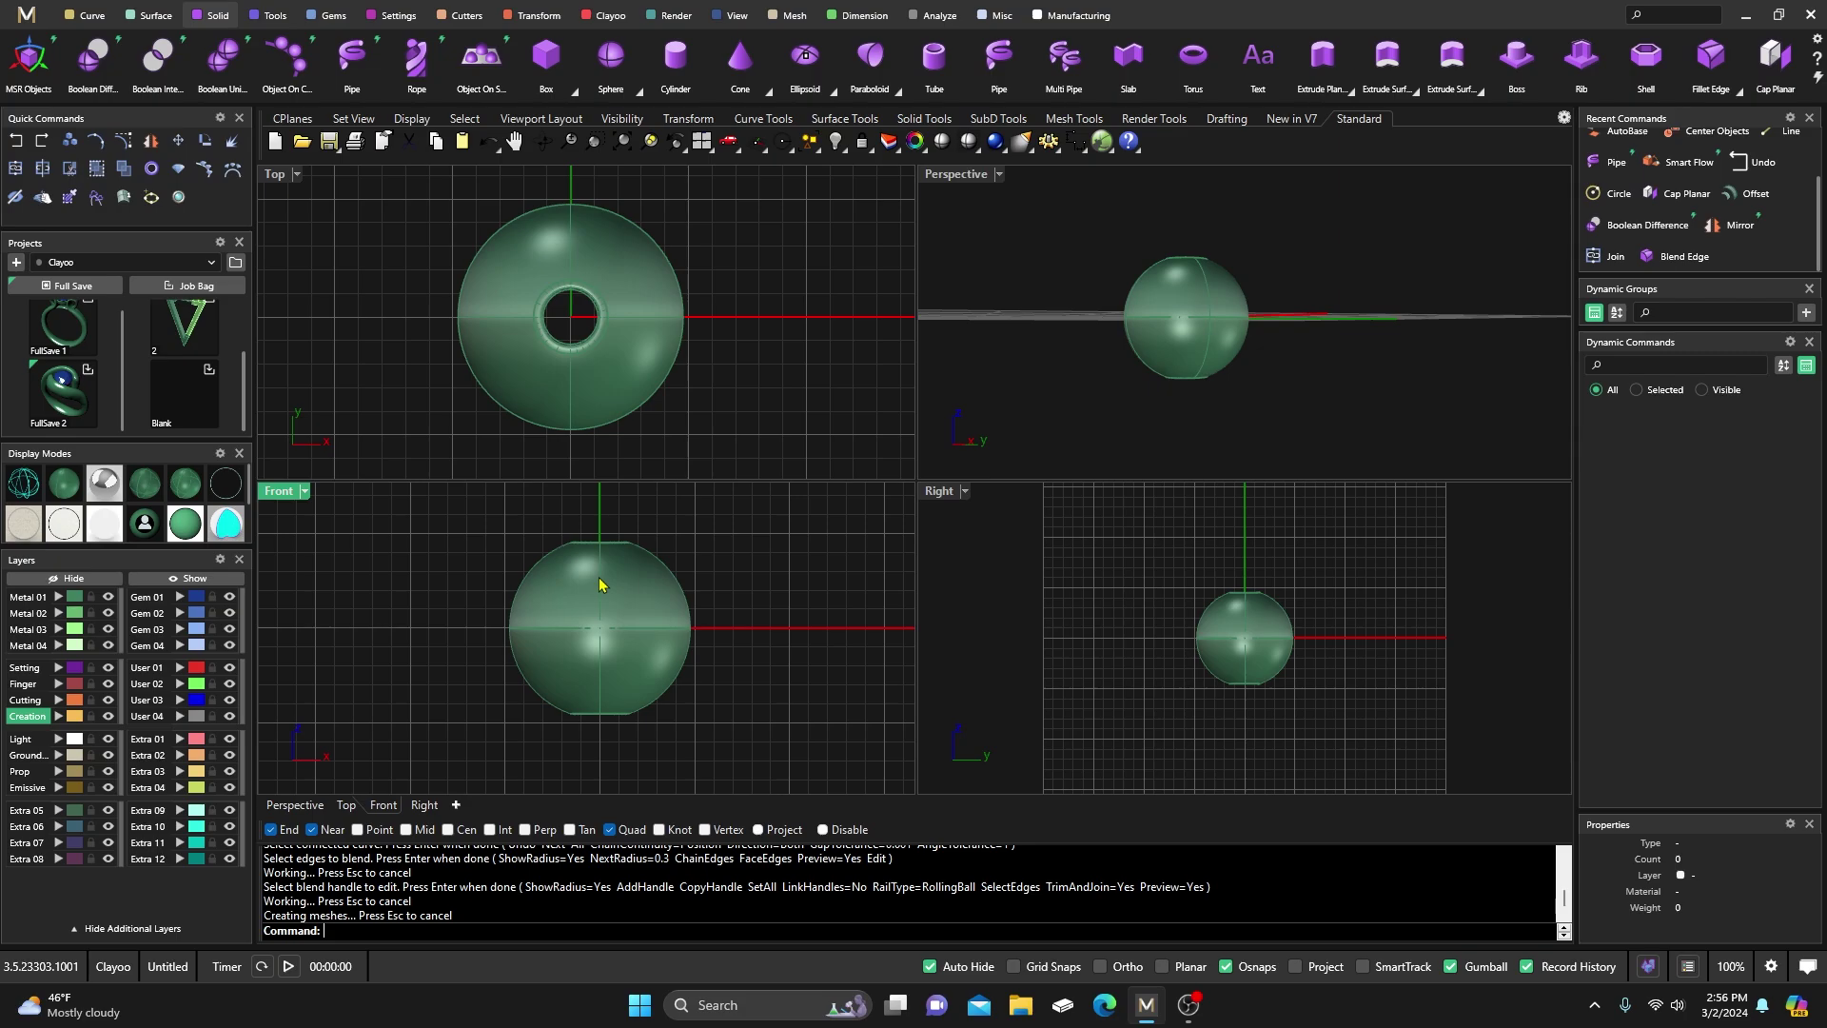
{"action": "double_click", "coordinate": [949, 181]}
{"action": "right_click_drag", "start_coordinate": [950, 181], "coordinate": [861, 519]}
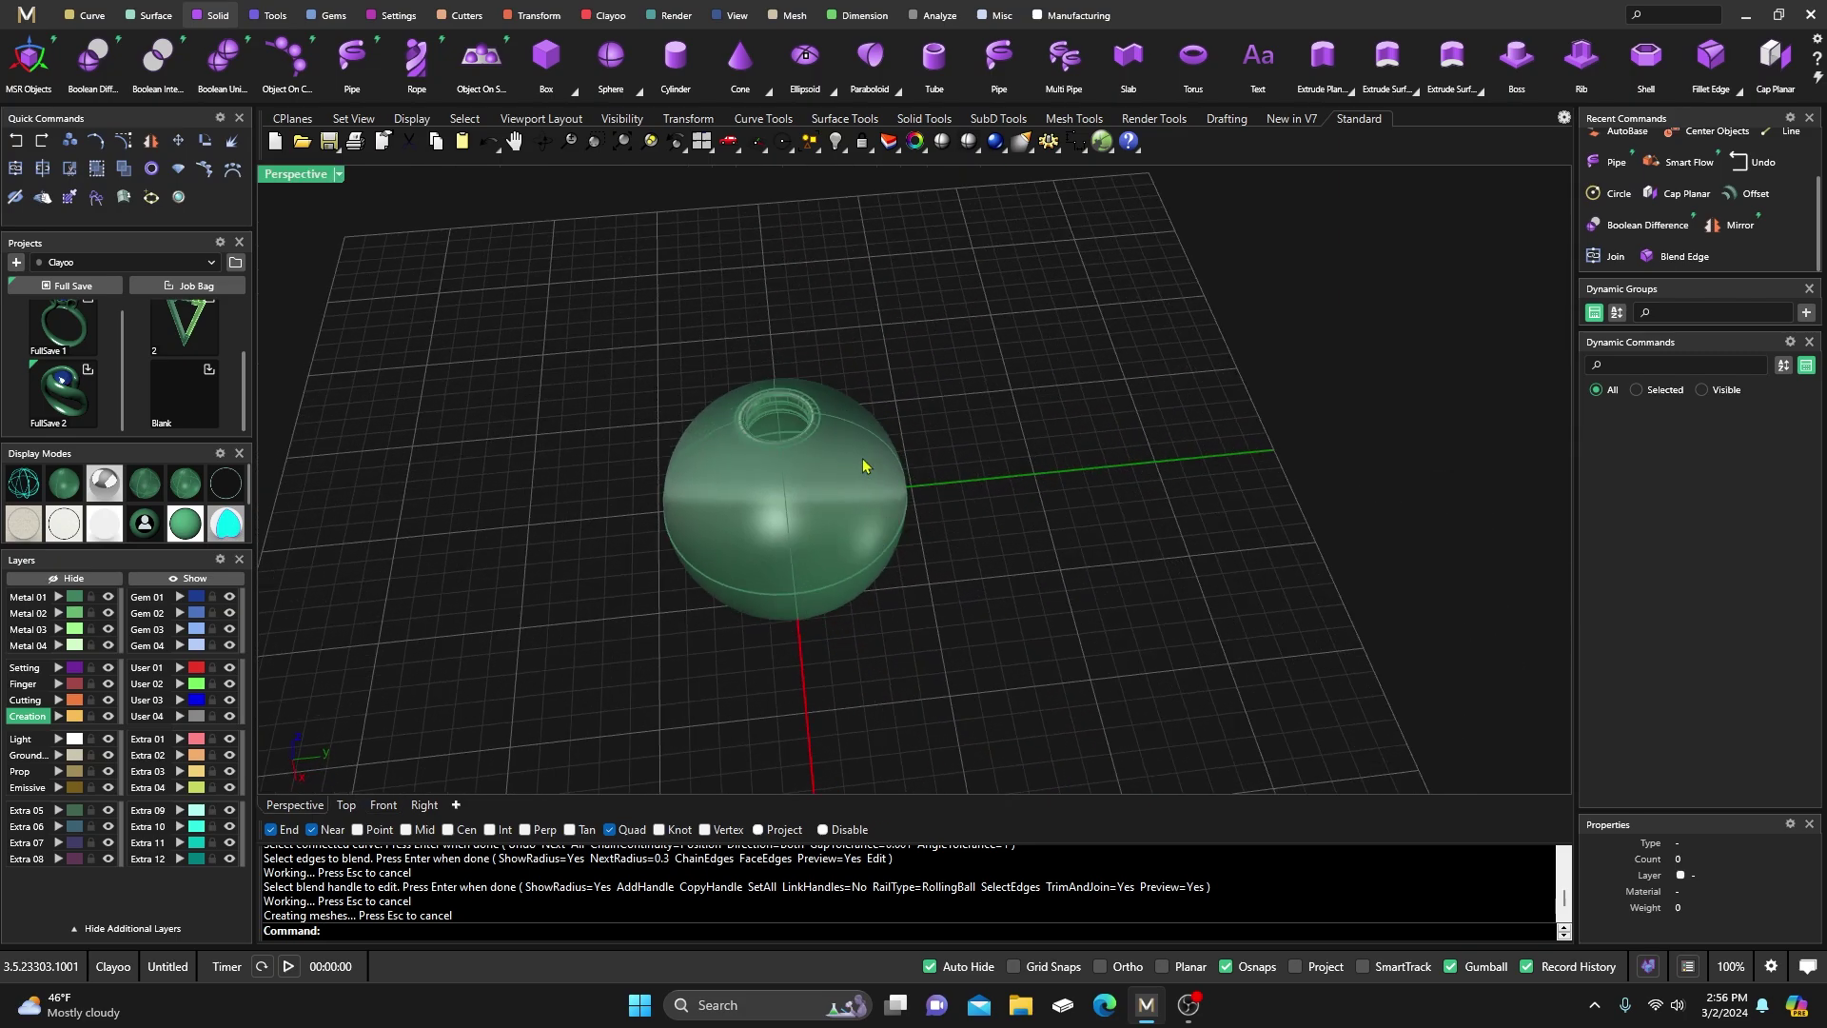
{"action": "scroll", "coordinate": [800, 416], "scroll_direction": "up", "scroll_amount": 6}
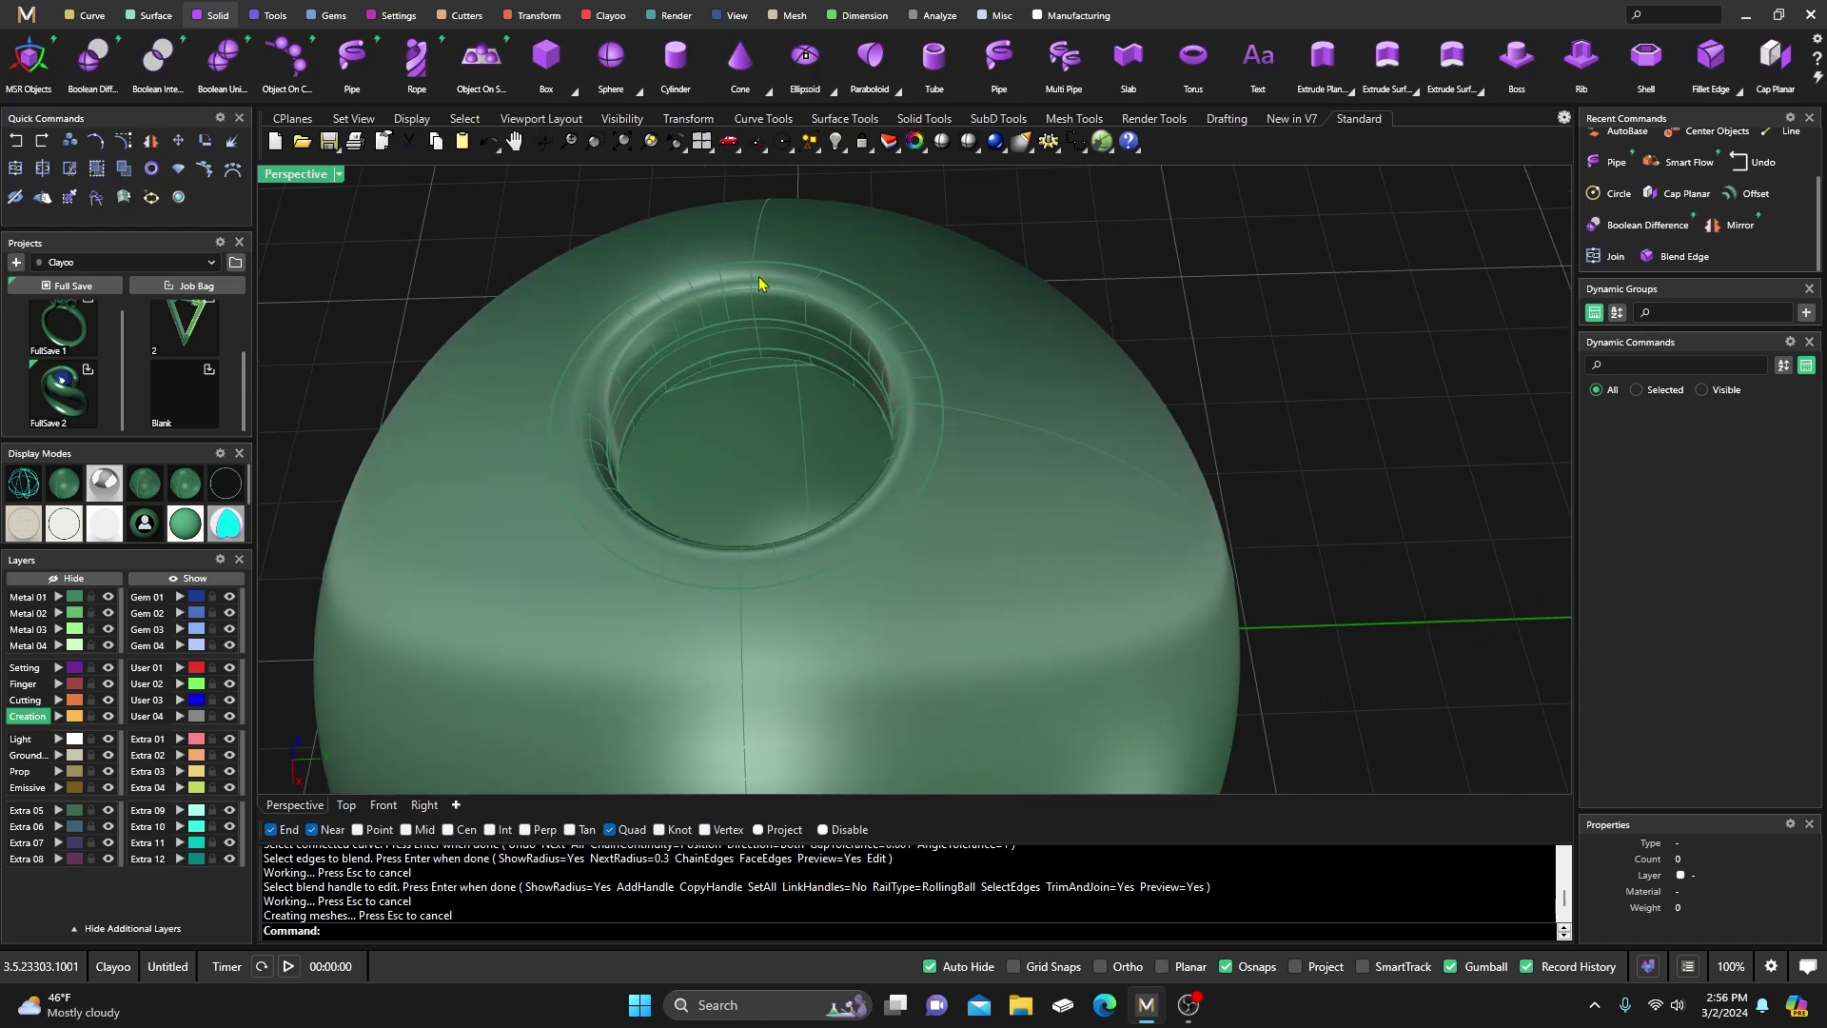
{"action": "key", "text": "Home"}
{"action": "key", "text": "Home"}
{"action": "right_click_drag", "start_coordinate": [812, 346], "coordinate": [786, 512]}
{"action": "scroll", "coordinate": [786, 511], "scroll_direction": "up", "scroll_amount": 3}
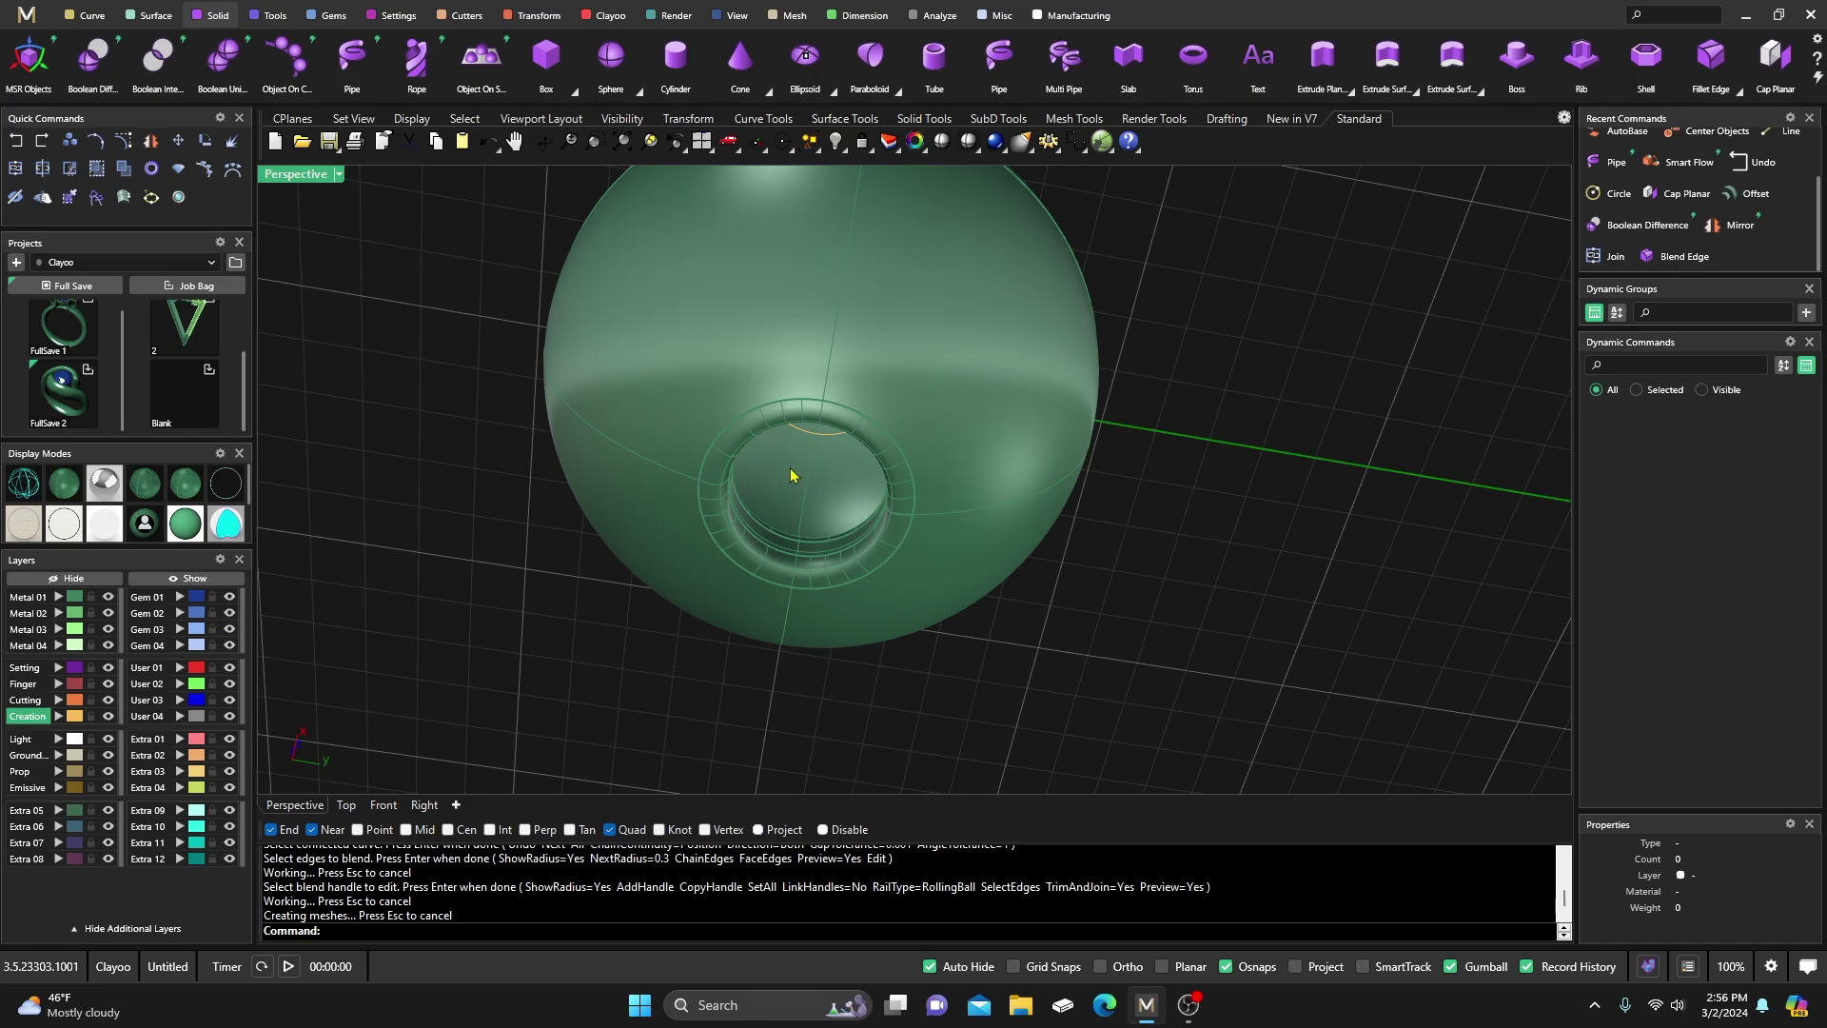
{"action": "key", "text": "Home"}
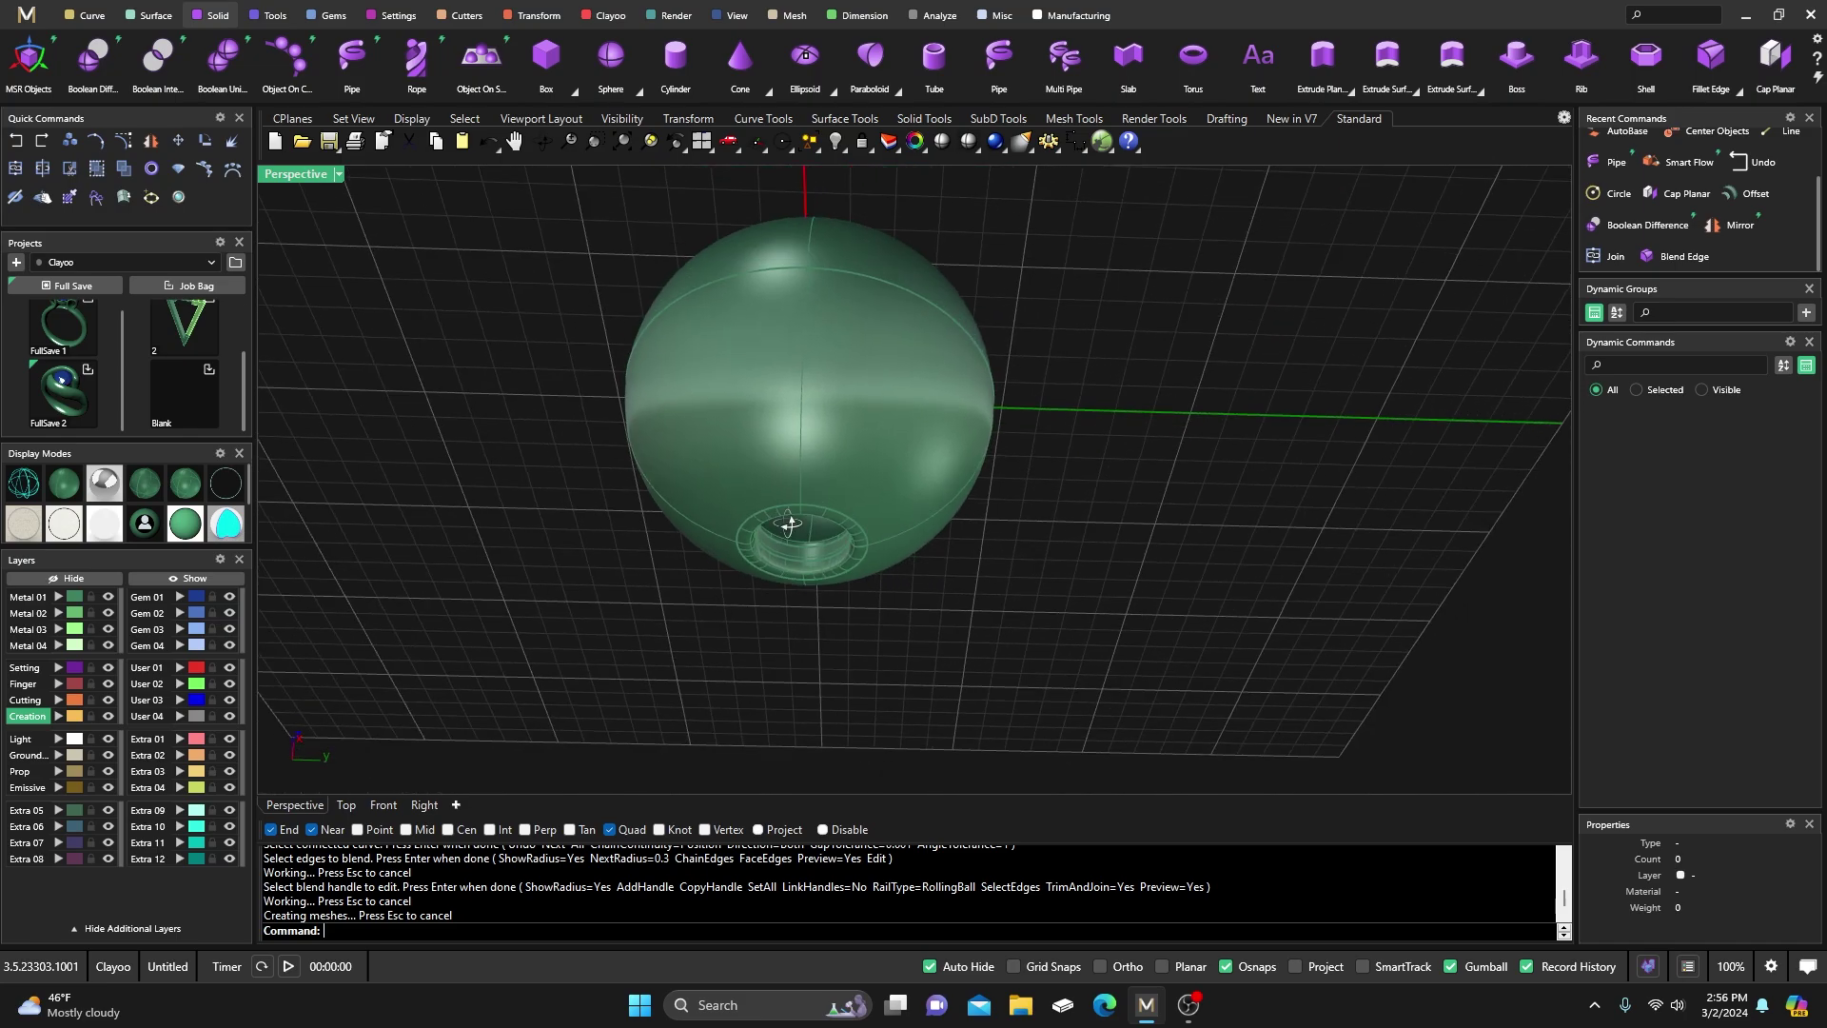
{"action": "right_click_drag", "start_coordinate": [850, 454], "coordinate": [846, 386]}
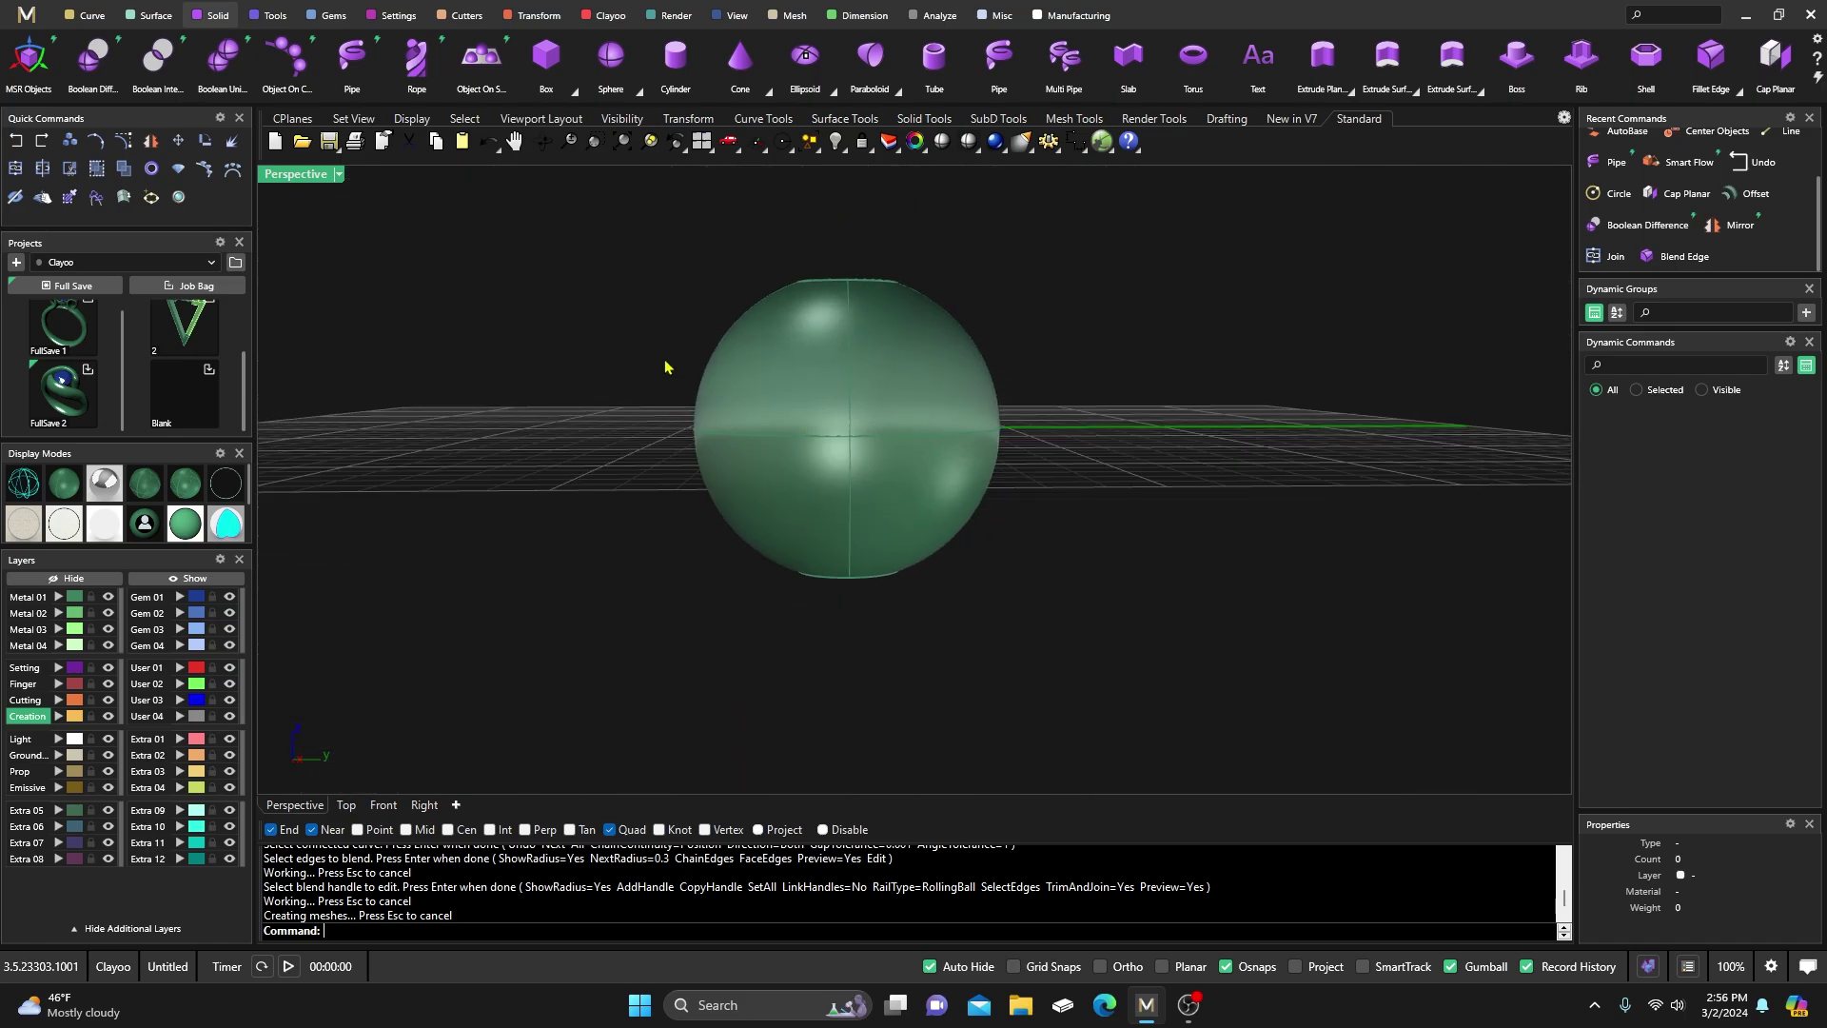
{"action": "right_click_drag", "start_coordinate": [665, 367], "coordinate": [632, 492]}
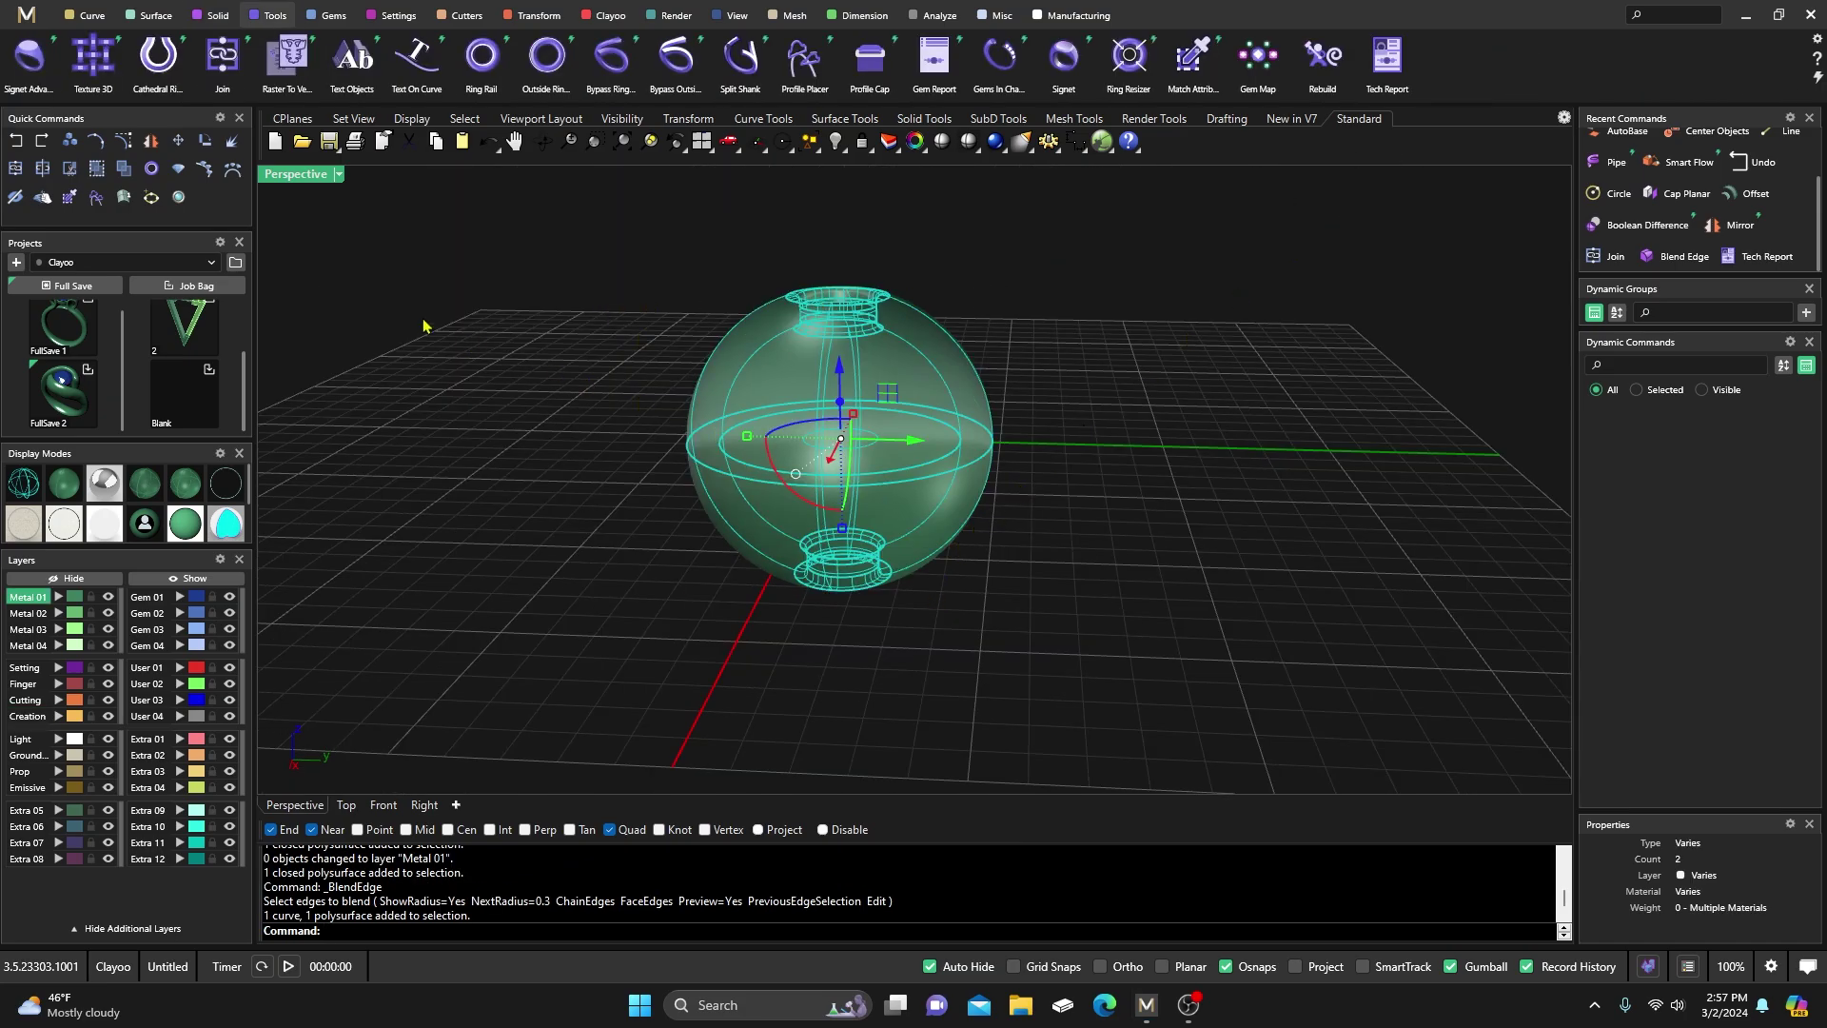
Show Metal Weights and calculate the weight of the hollow sphere alone, without the leftover curve
{"action": "left_click", "coordinate": [27, 15]}
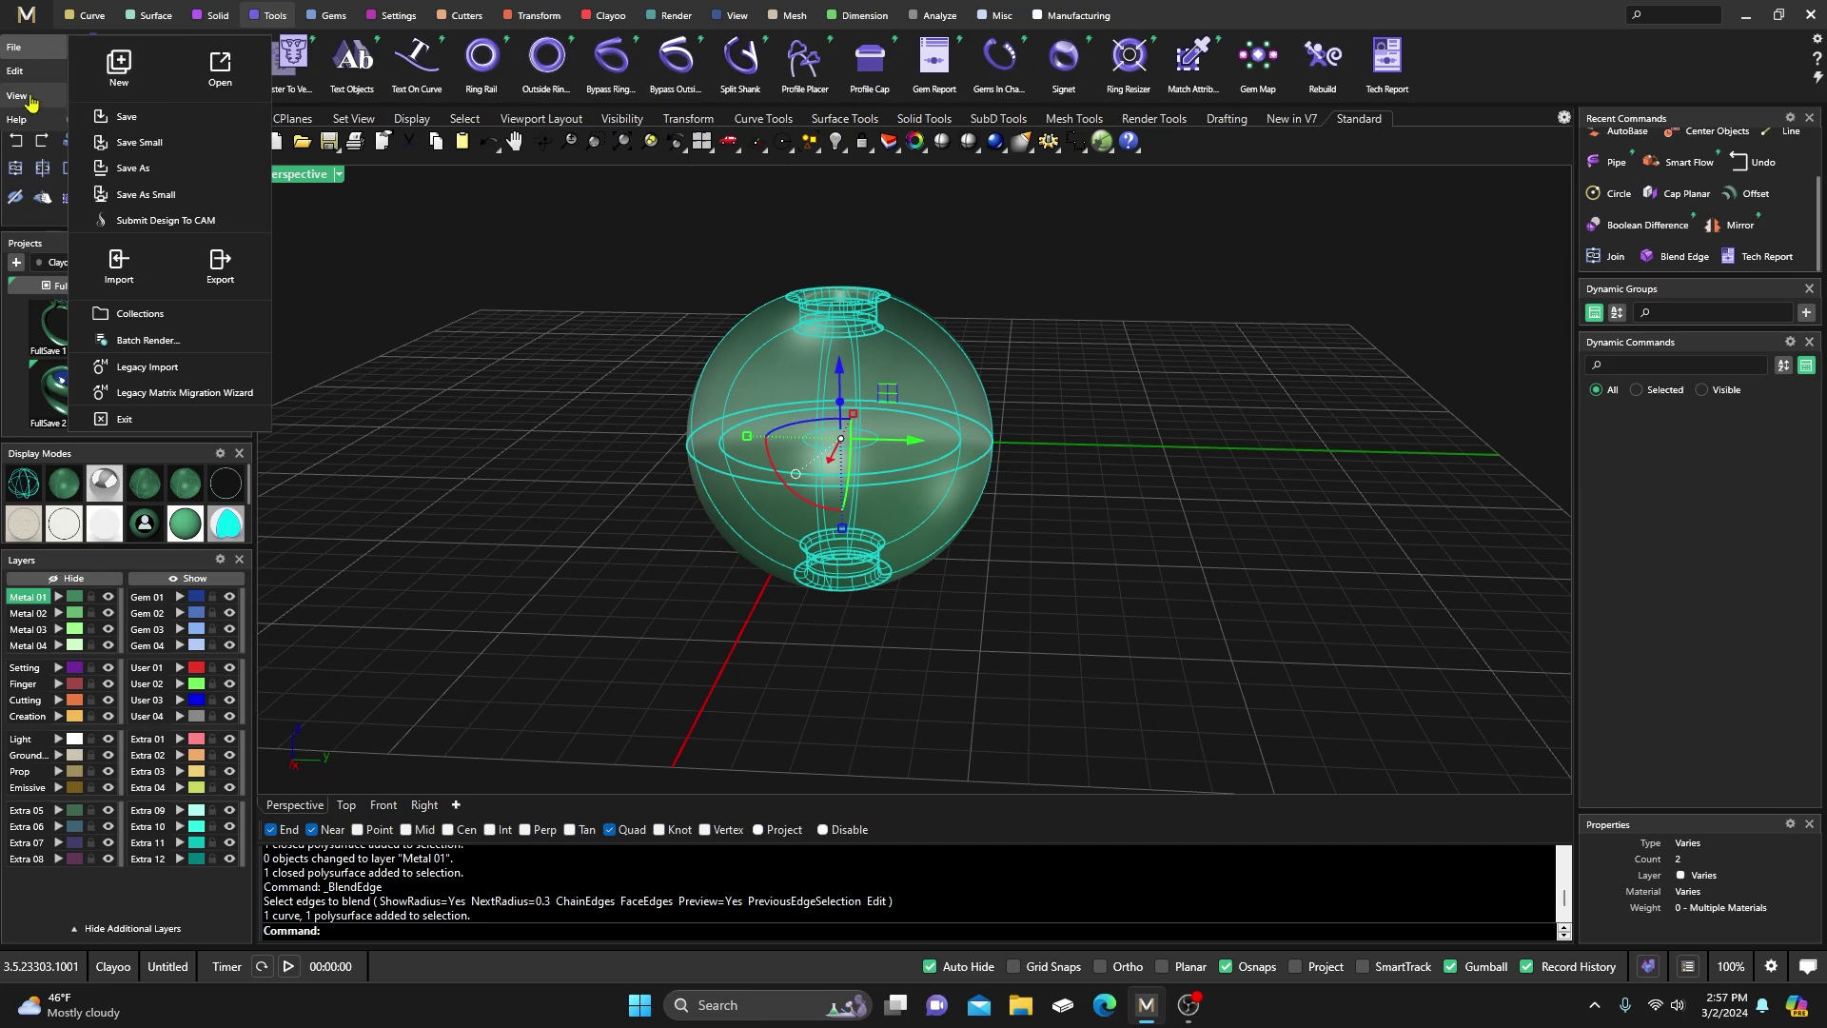
{"action": "mouse_move", "coordinate": [29, 103]}
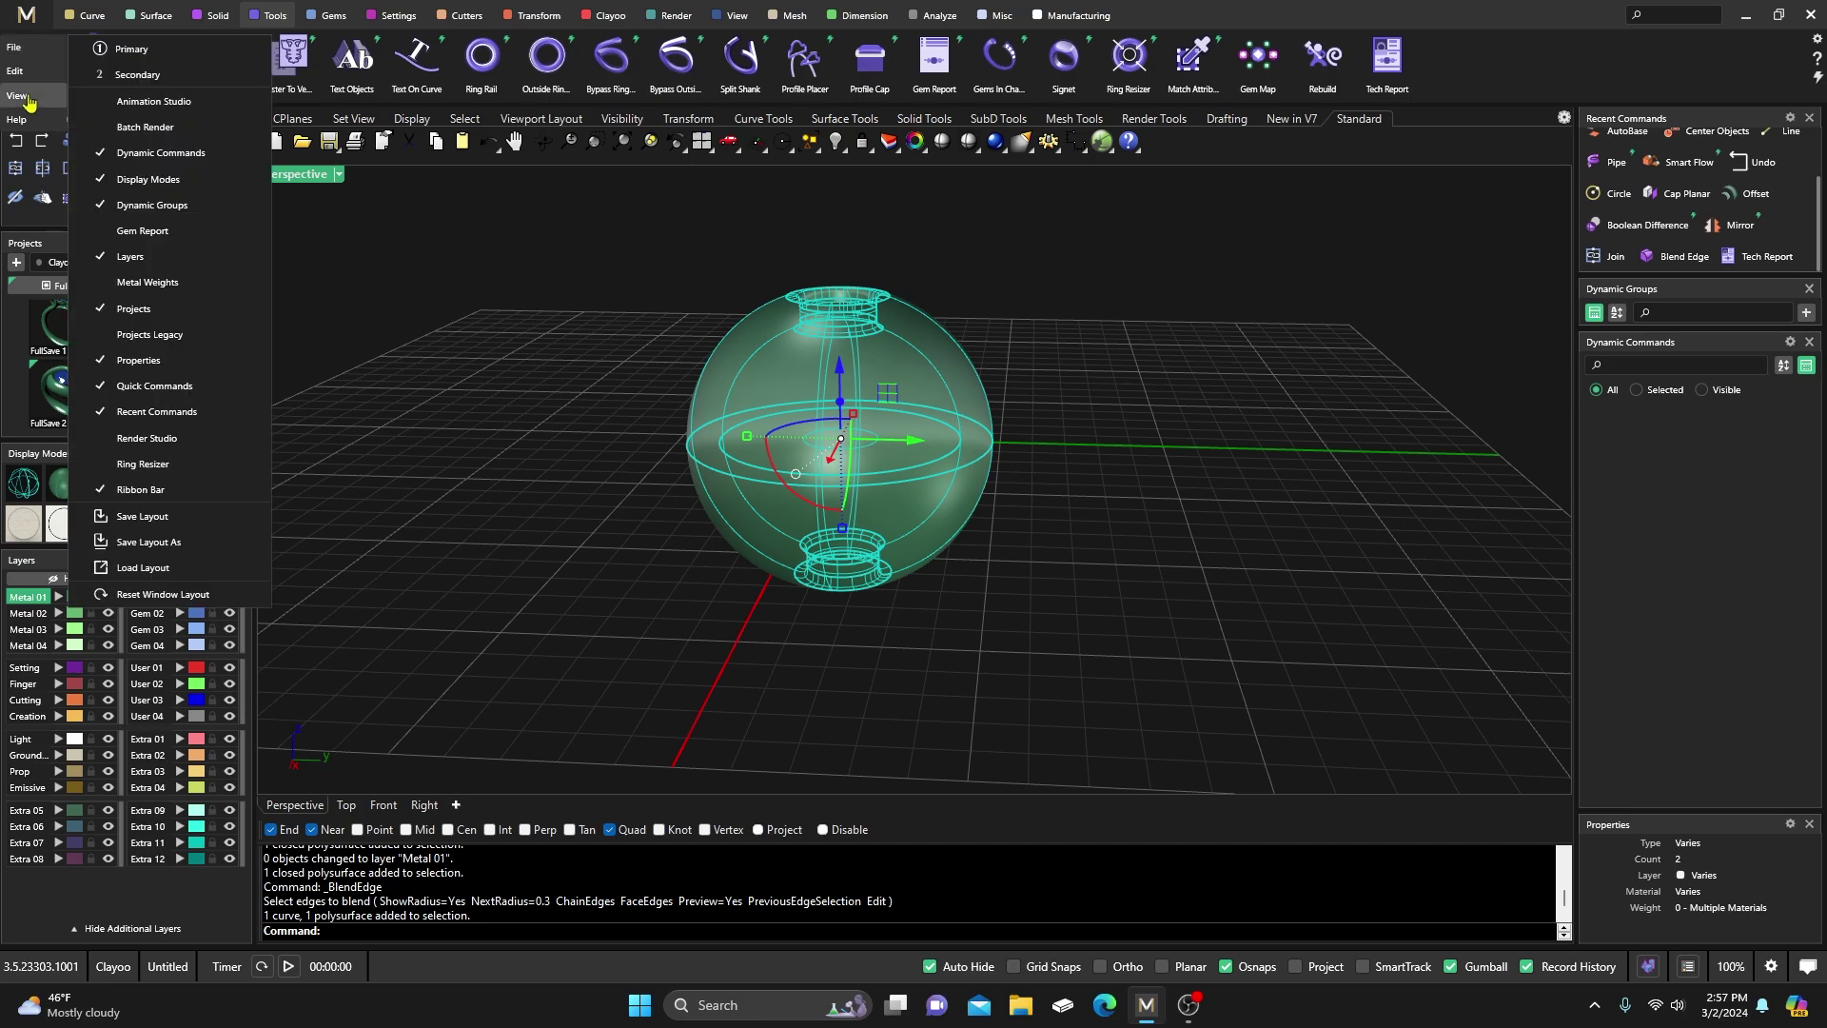
{"action": "left_click", "coordinate": [147, 282]}
{"action": "left_click", "coordinate": [1151, 620]}
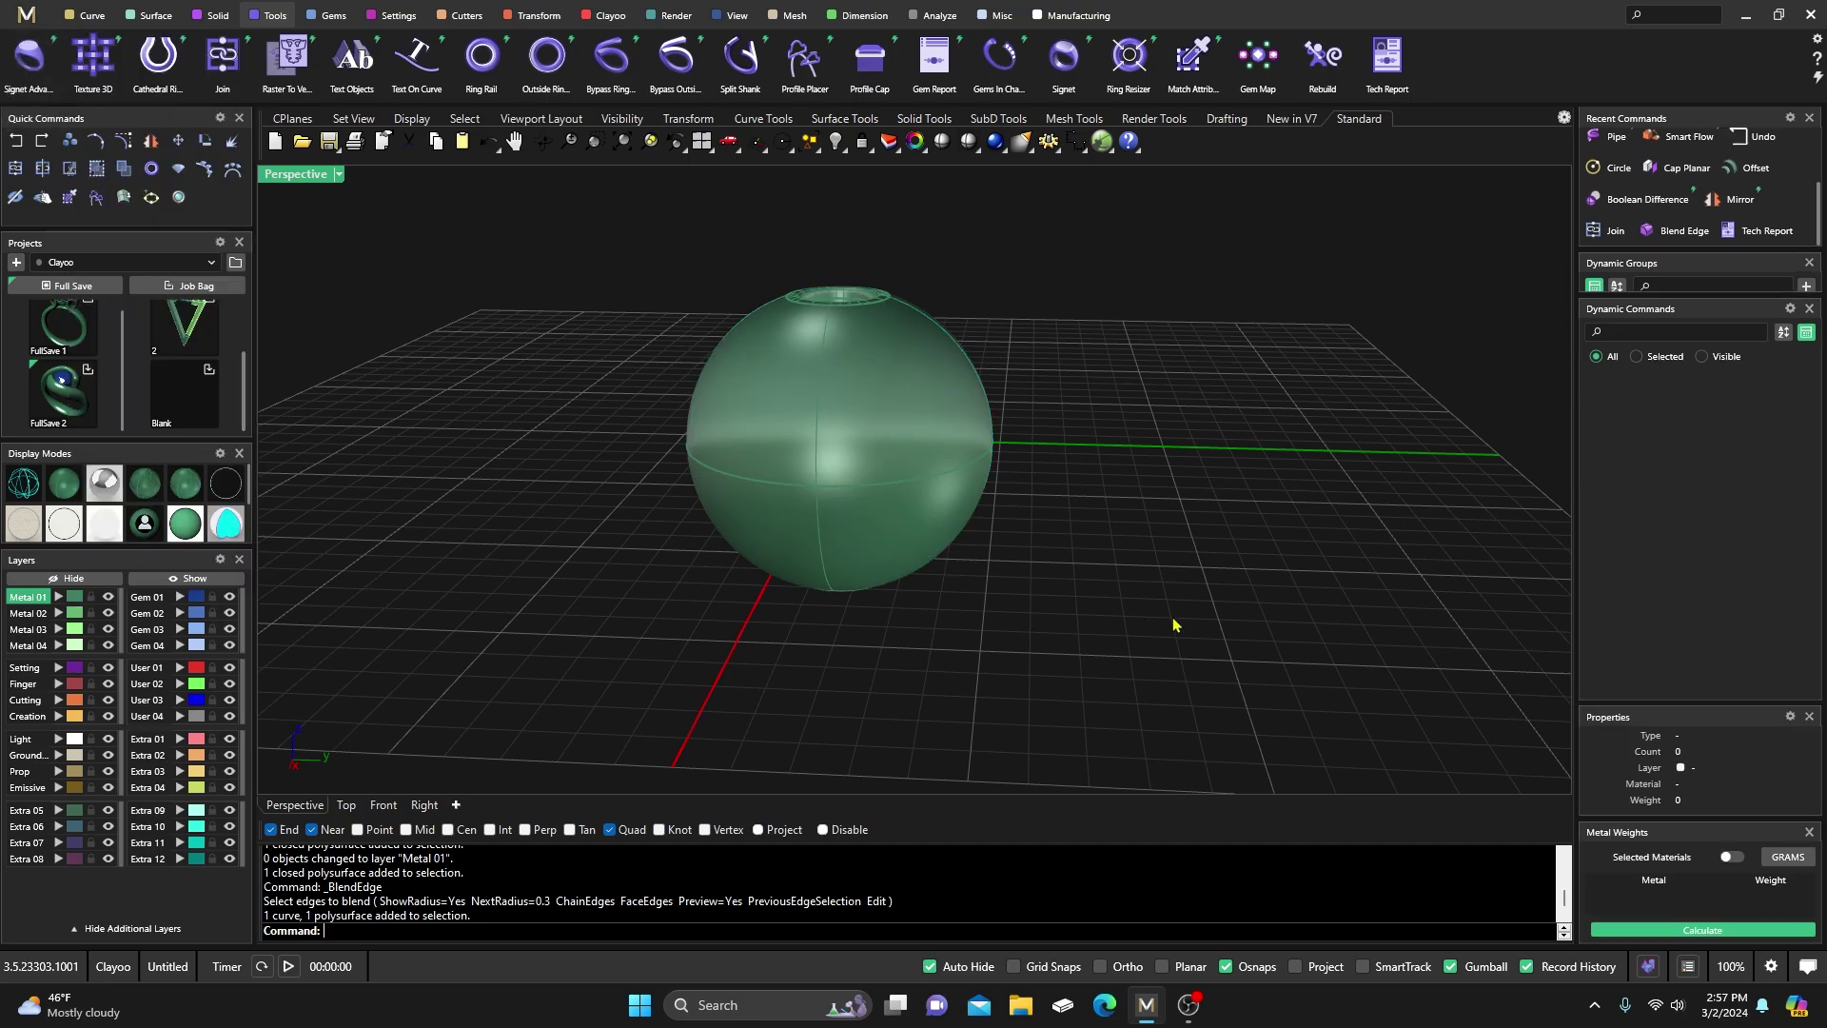
{"action": "left_click", "coordinate": [890, 507]}
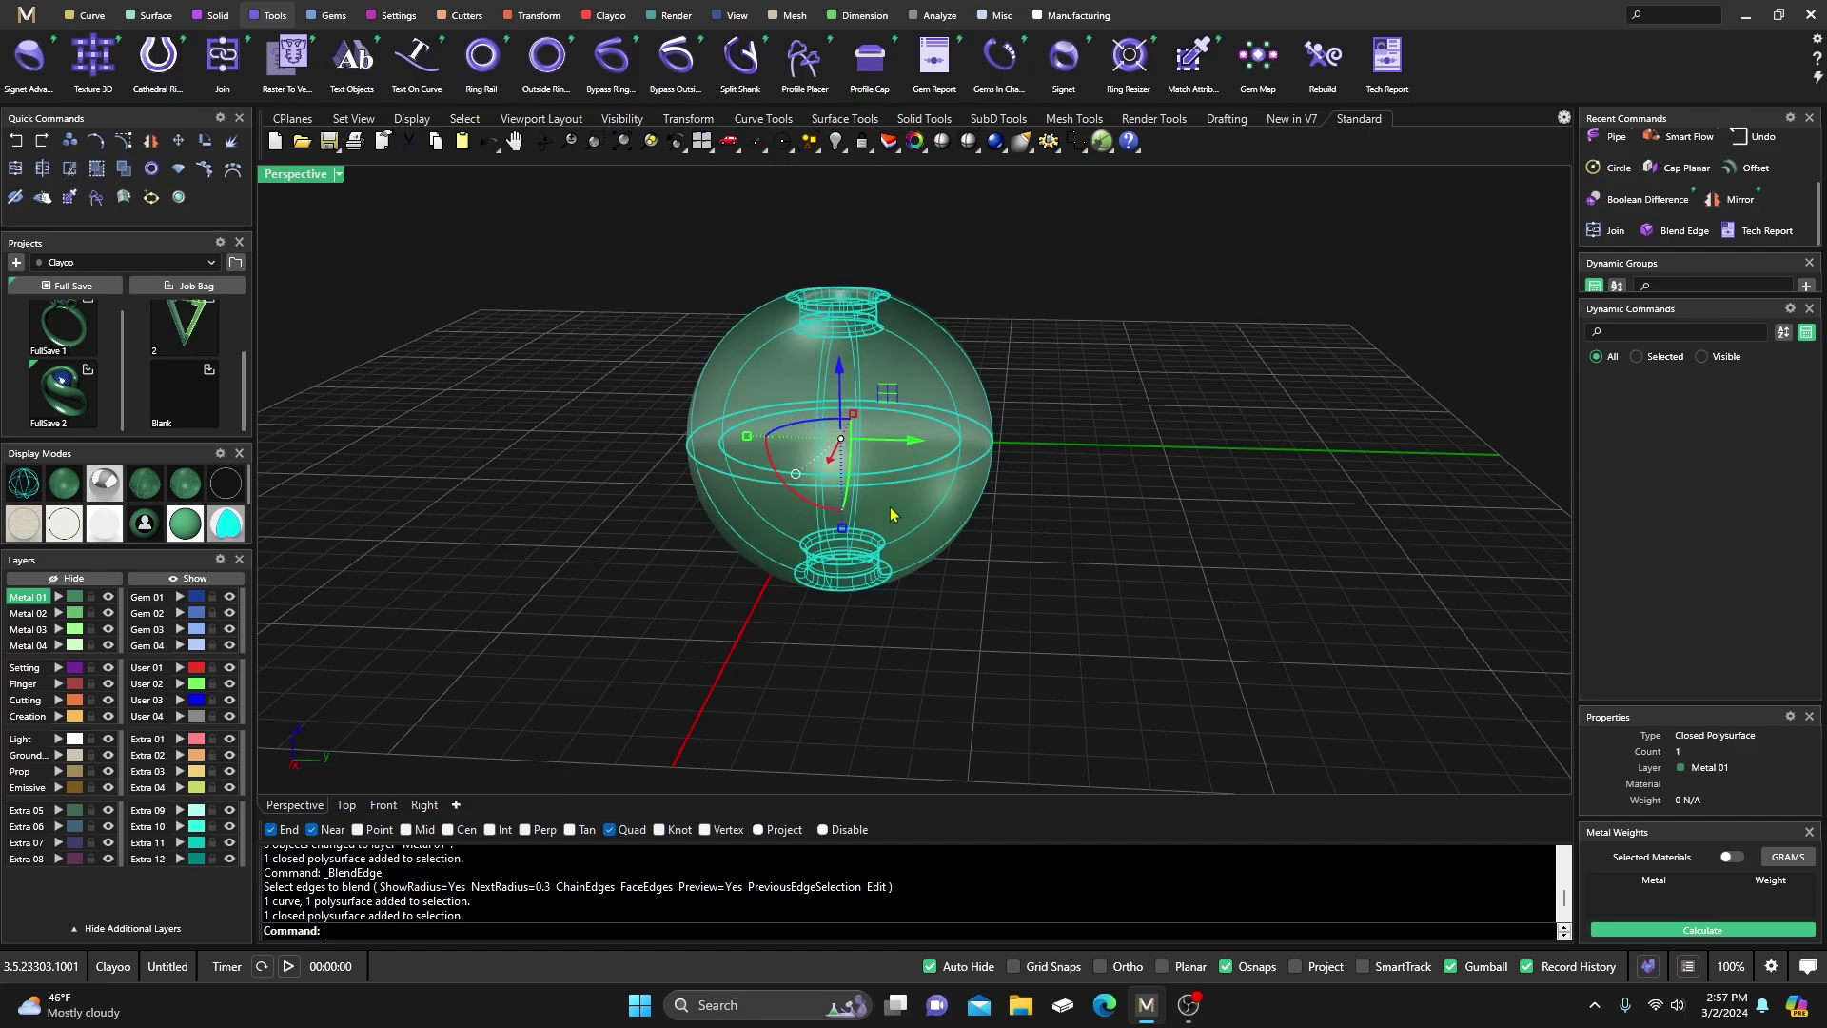
{"action": "left_click", "coordinate": [1689, 934]}
{"action": "scroll", "coordinate": [1667, 906], "scroll_direction": "down", "scroll_amount": 1}
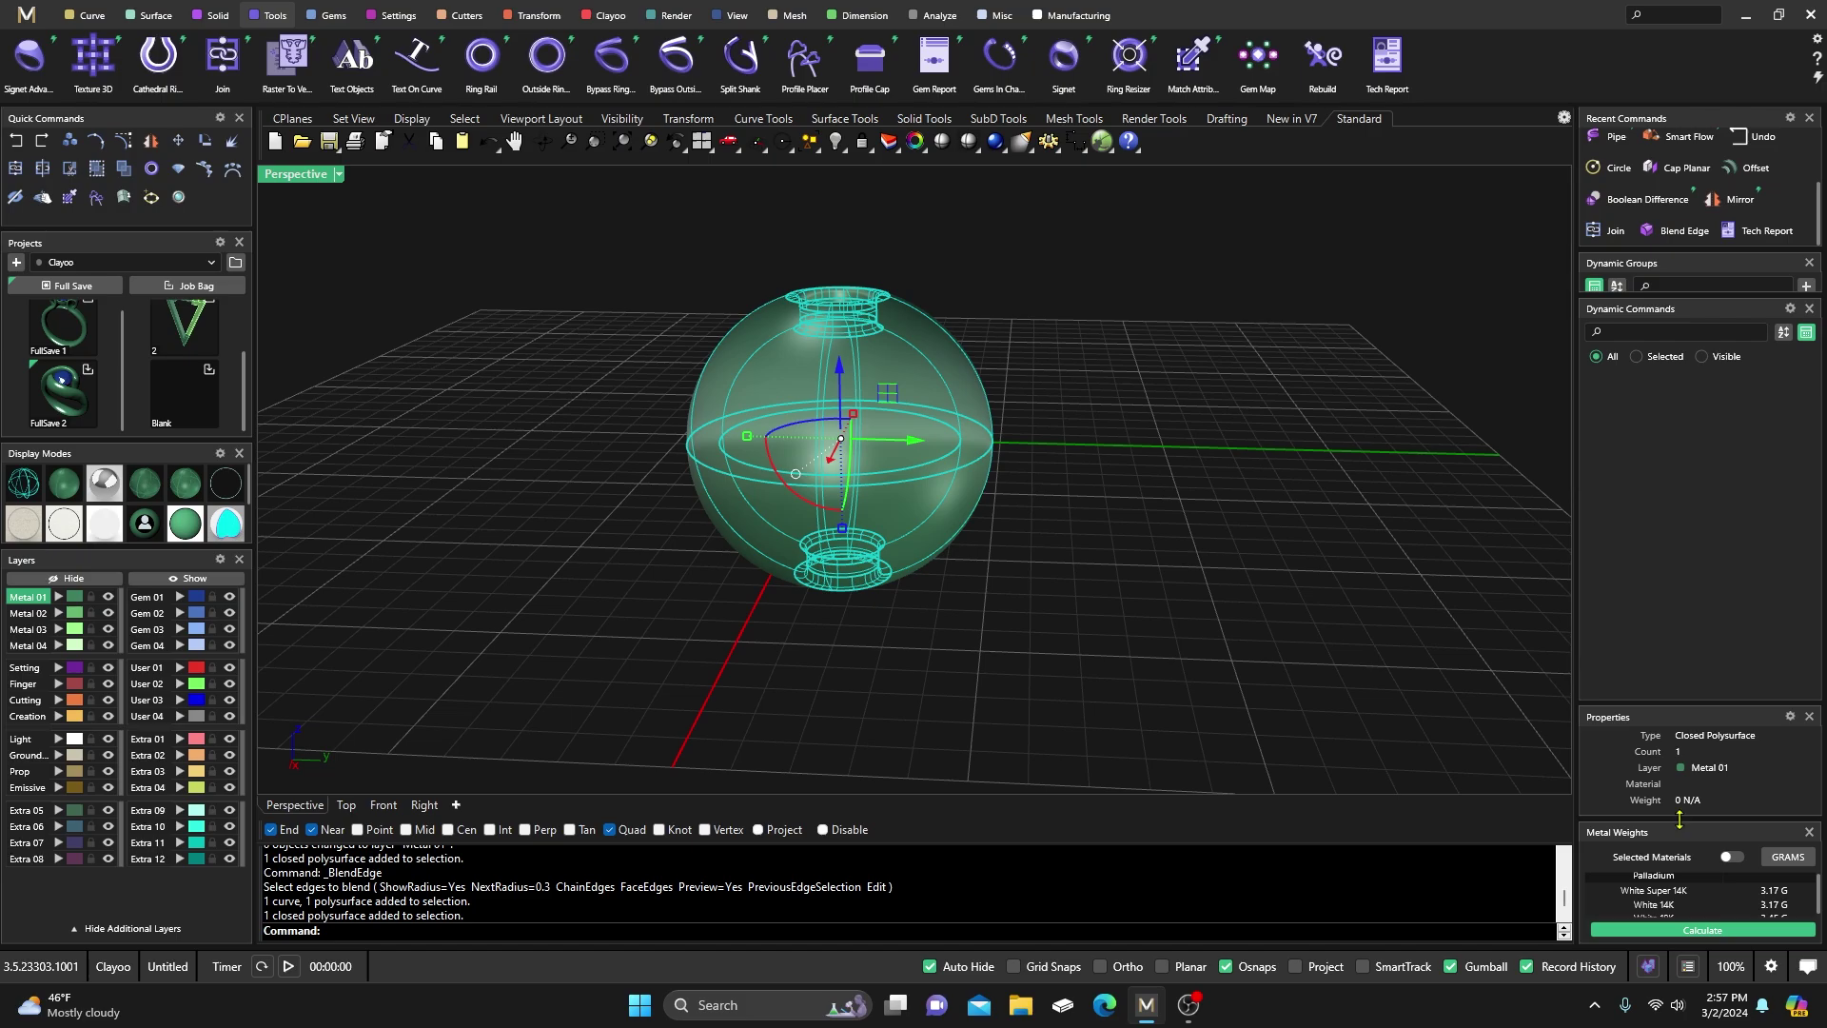
Compare the sphere's metal weights in DWT and grams in an enlarged list, and close Metal Weights
{"action": "left_click_drag", "start_coordinate": [1680, 819], "coordinate": [1661, 524]}
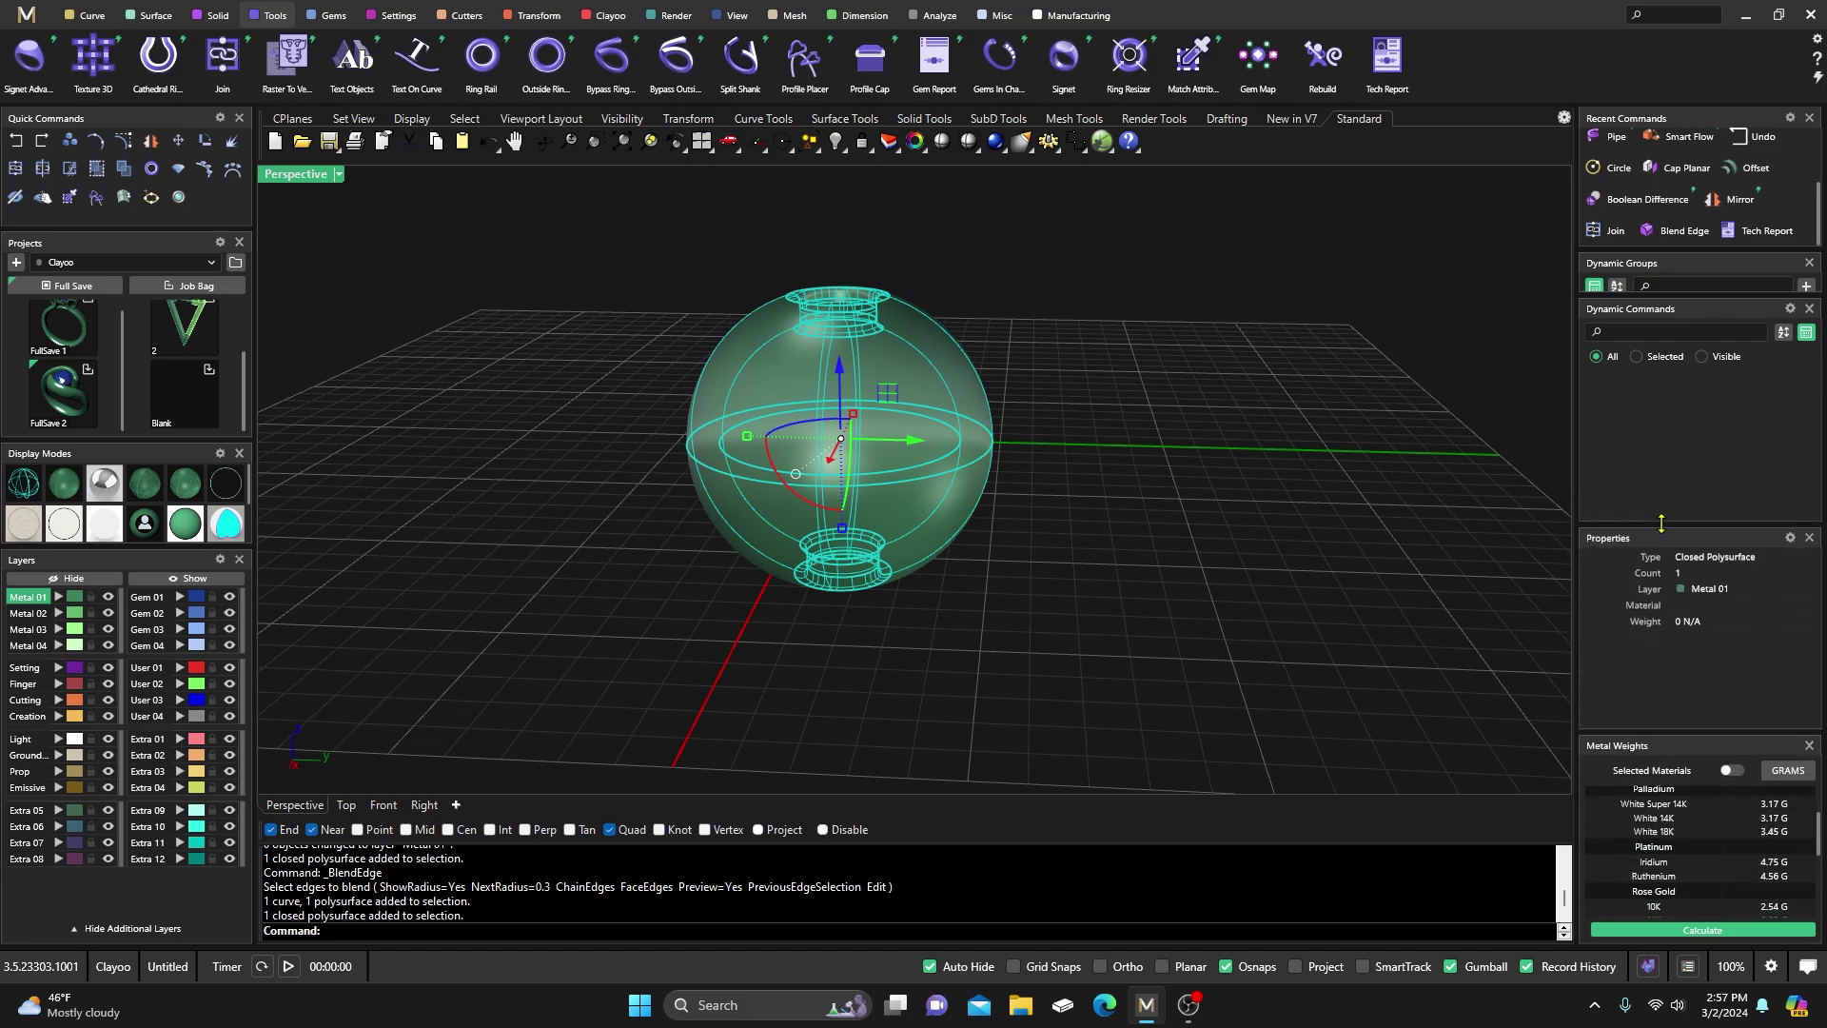
{"action": "left_click_drag", "start_coordinate": [1685, 733], "coordinate": [1681, 653]}
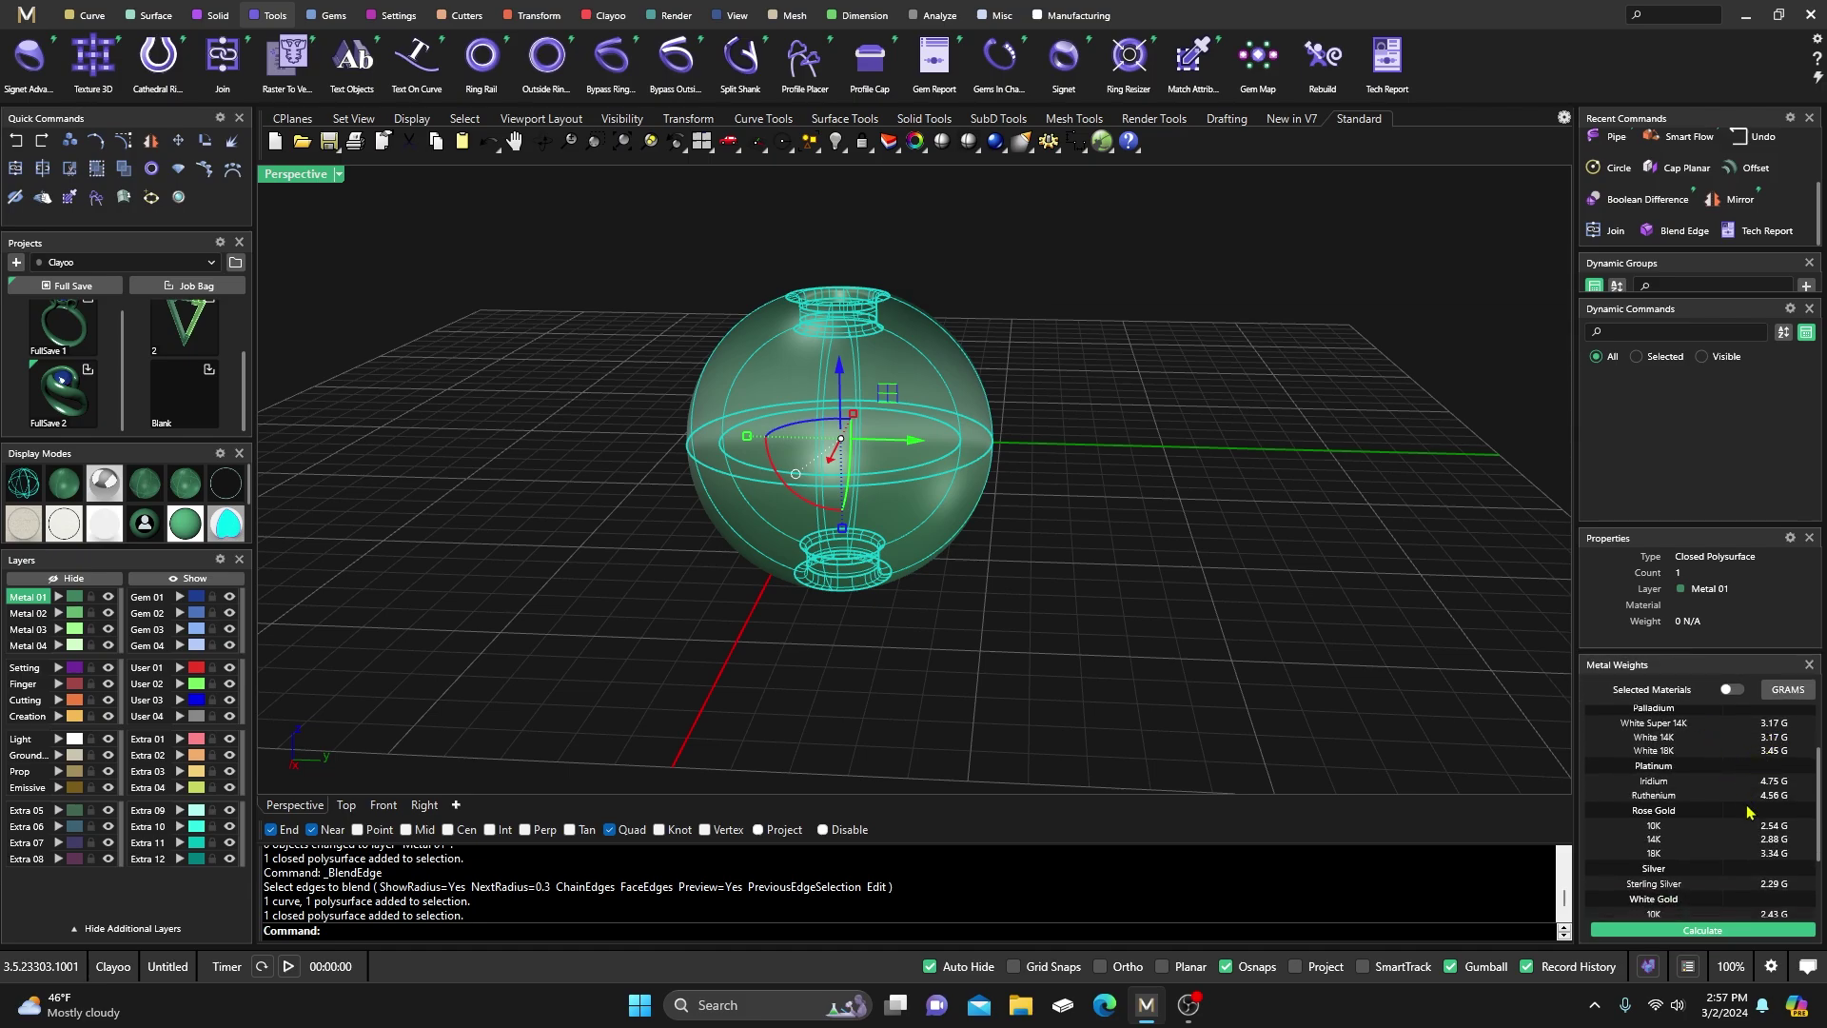
{"action": "left_click", "coordinate": [1785, 694]}
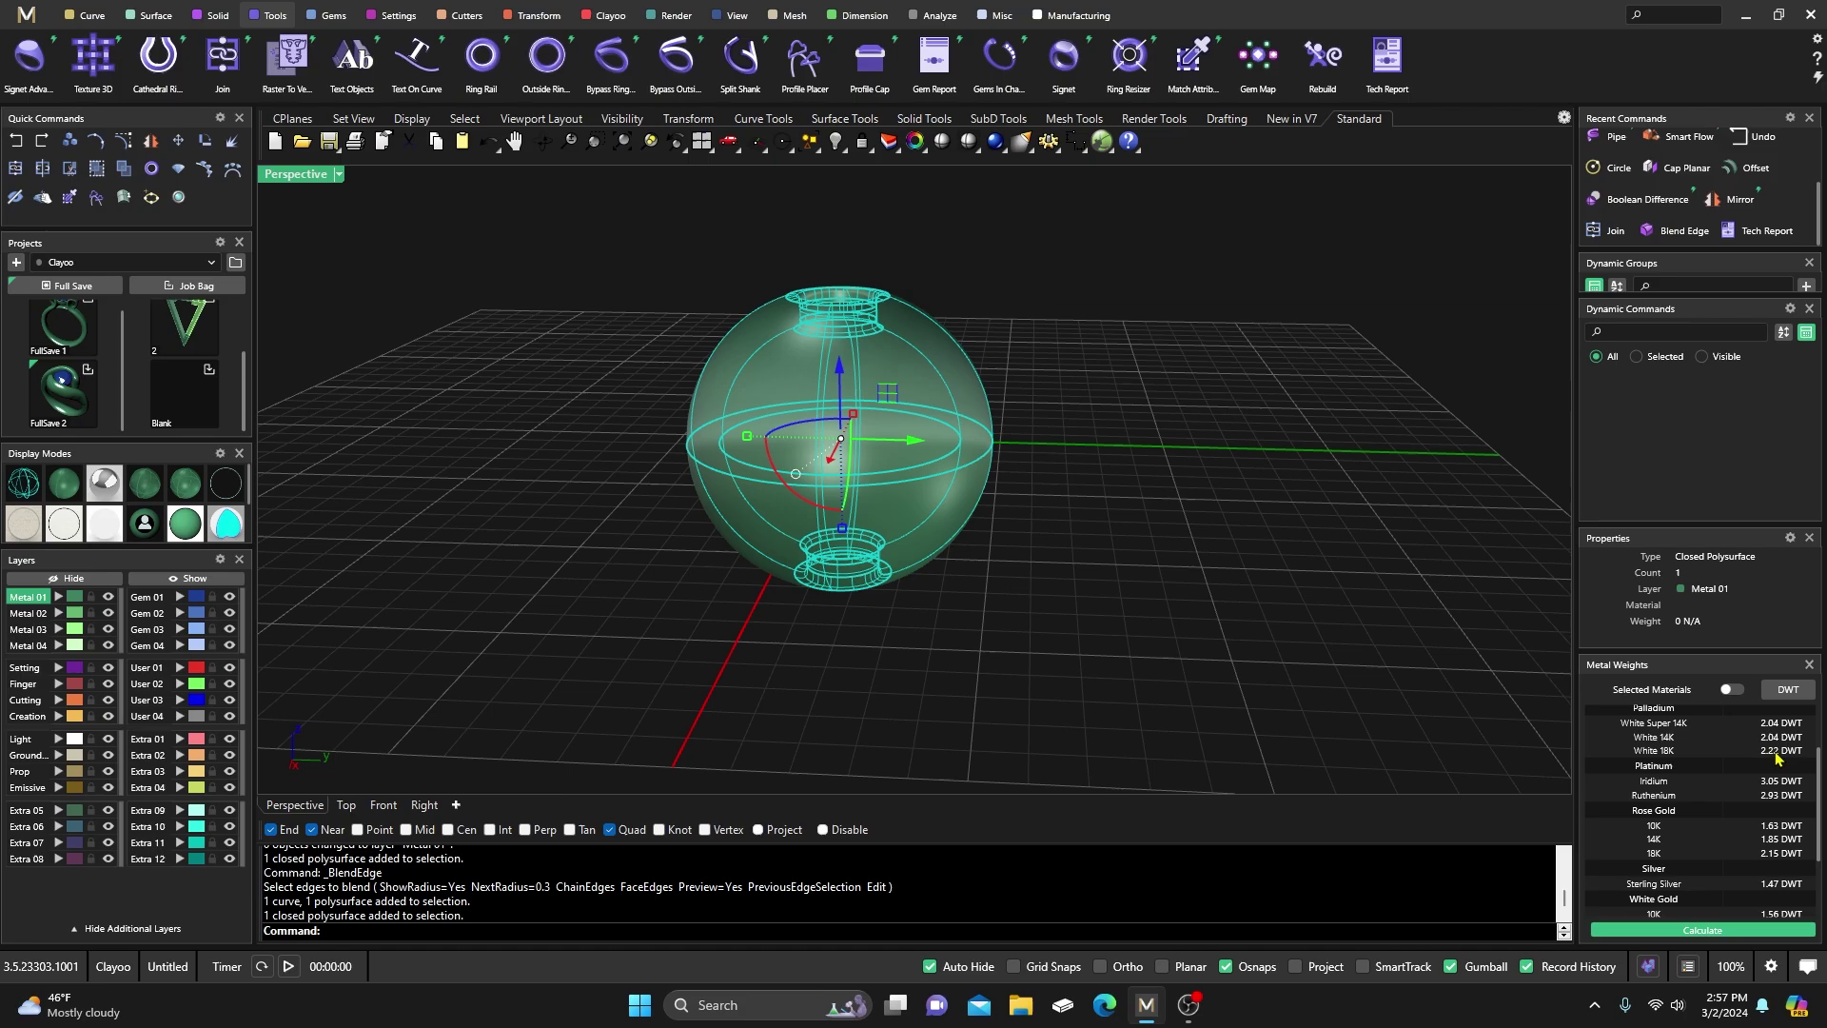
{"action": "left_click", "coordinate": [1780, 693]}
{"action": "left_click", "coordinate": [1121, 668]}
{"action": "right_click_drag", "start_coordinate": [1096, 639], "coordinate": [905, 579]}
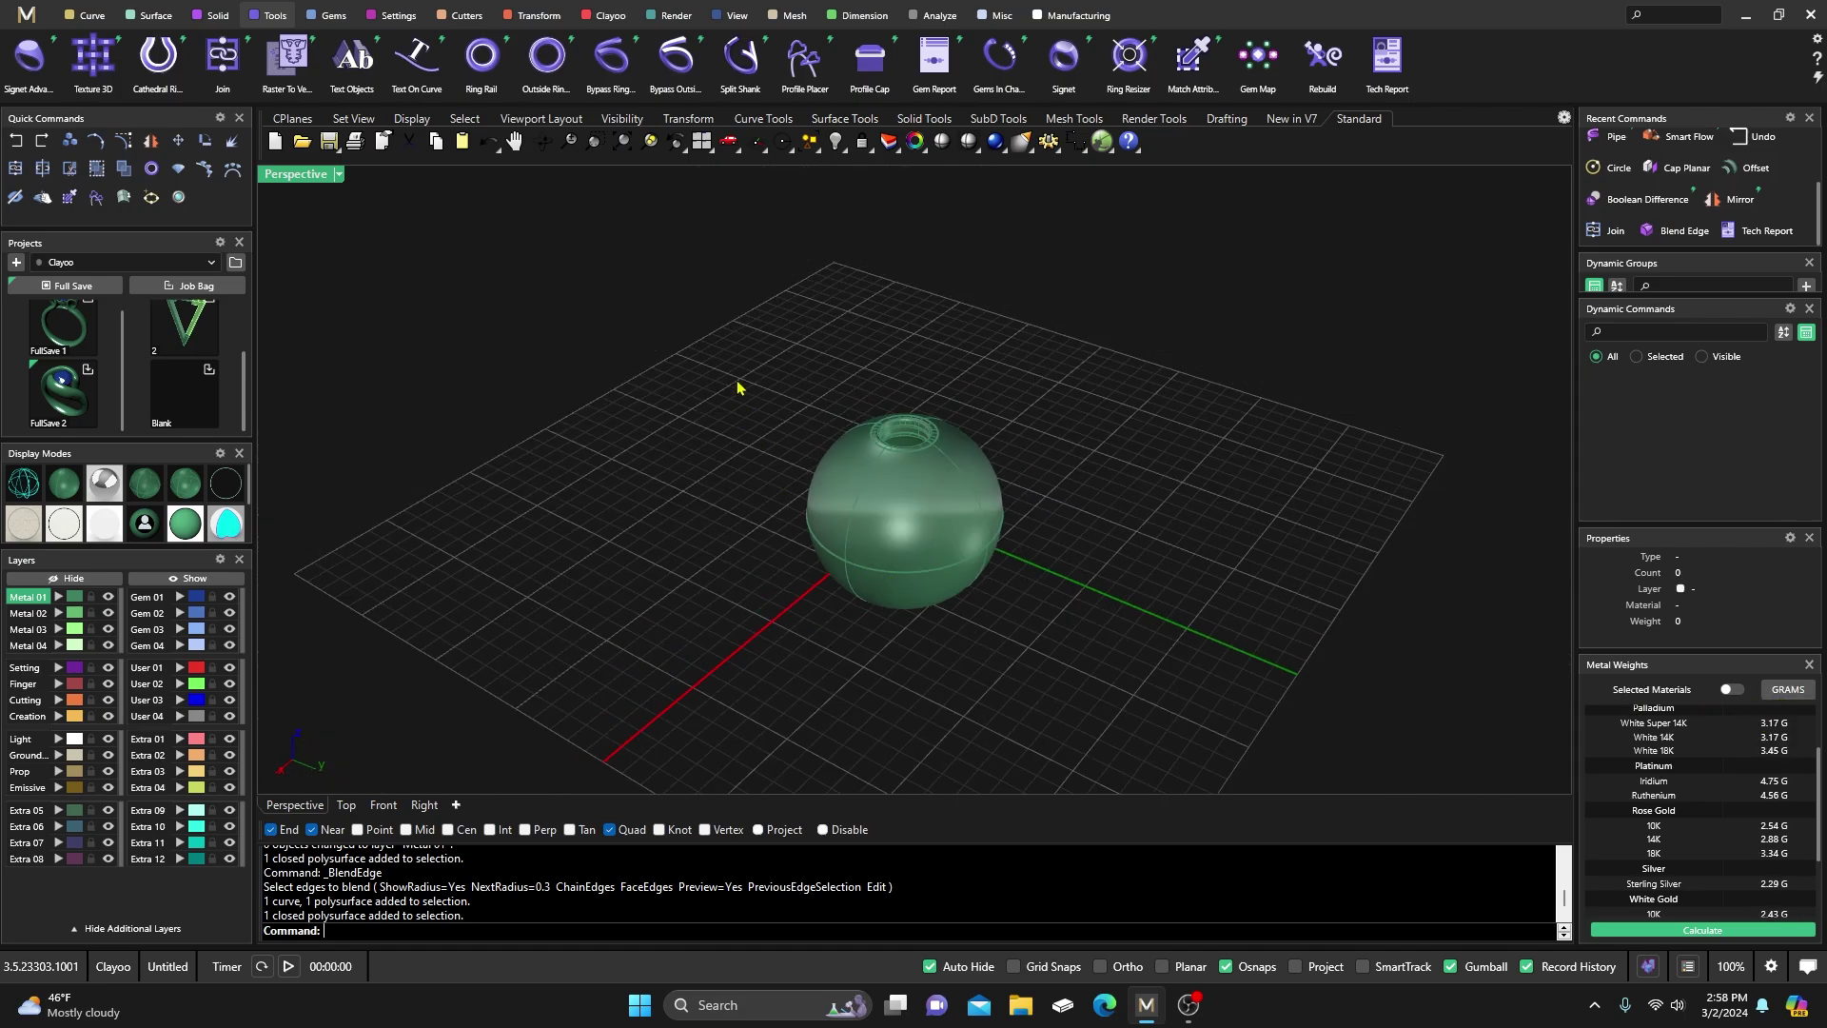
{"action": "left_click", "coordinate": [1808, 666]}
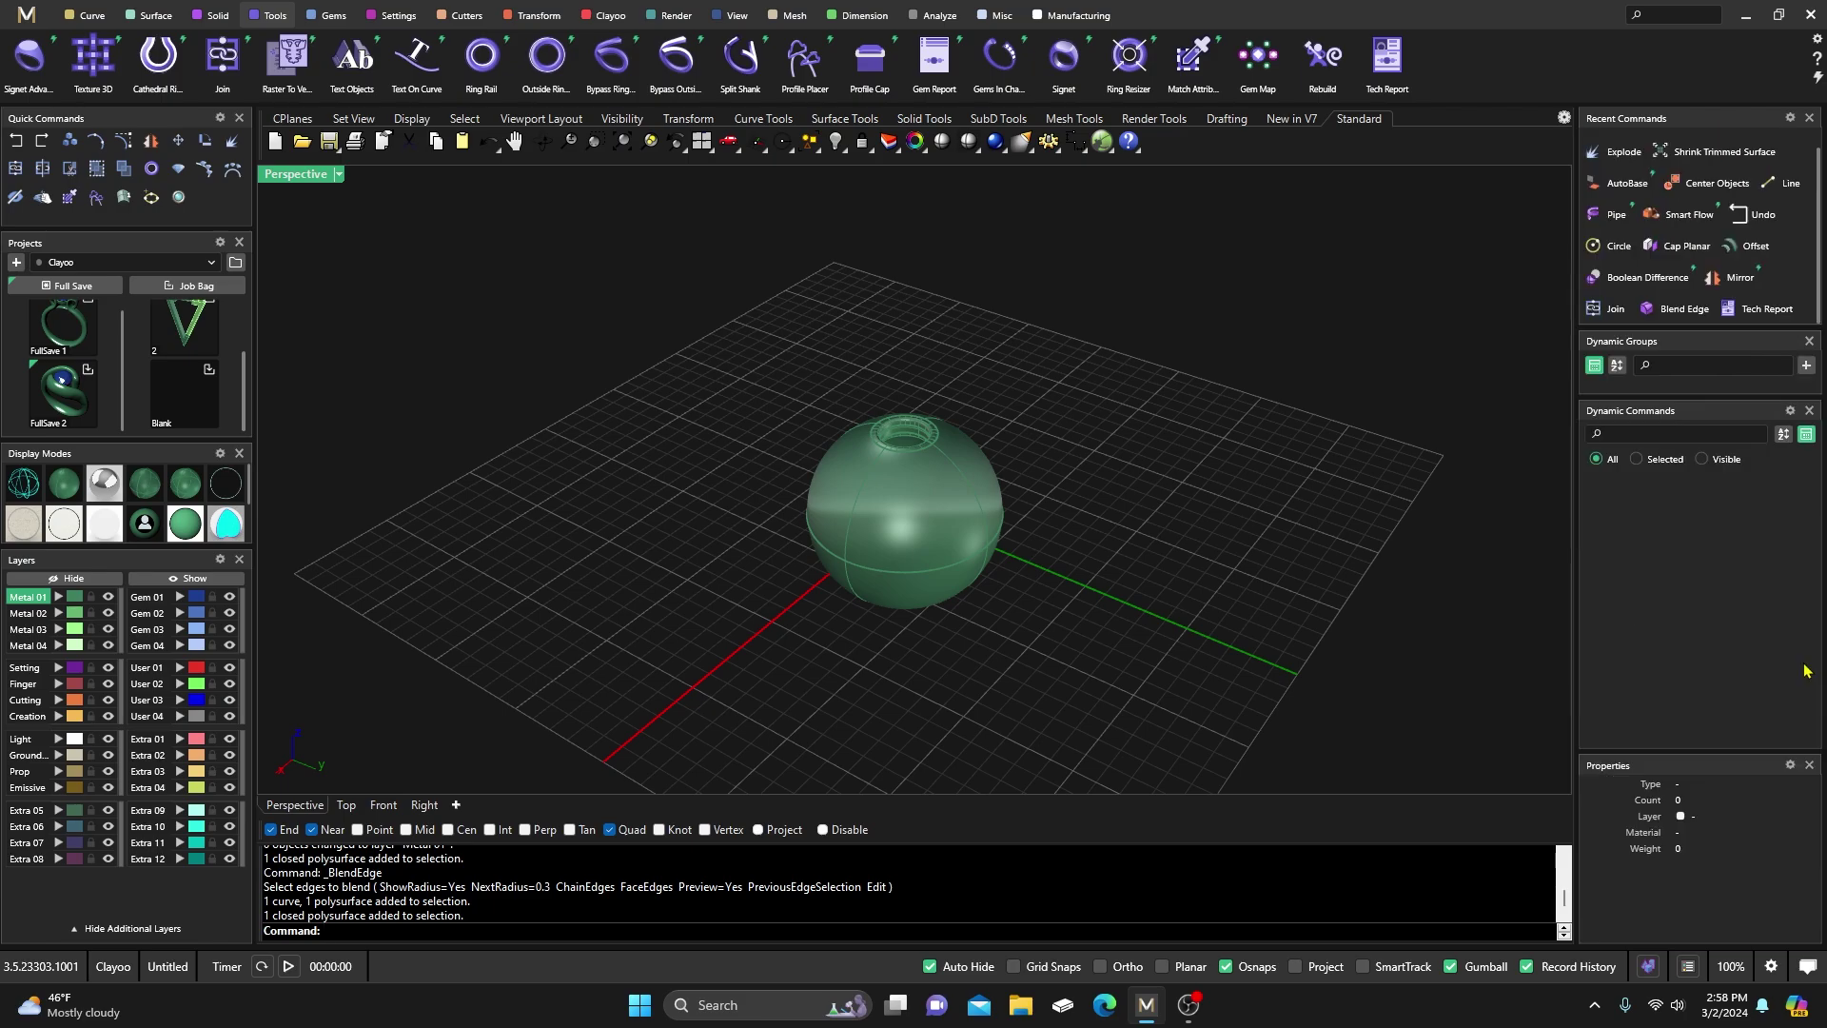
Delete the sphere together with the leftover curve and restore the default four viewports
{"action": "left_click_drag", "start_coordinate": [720, 644], "coordinate": [842, 534]}
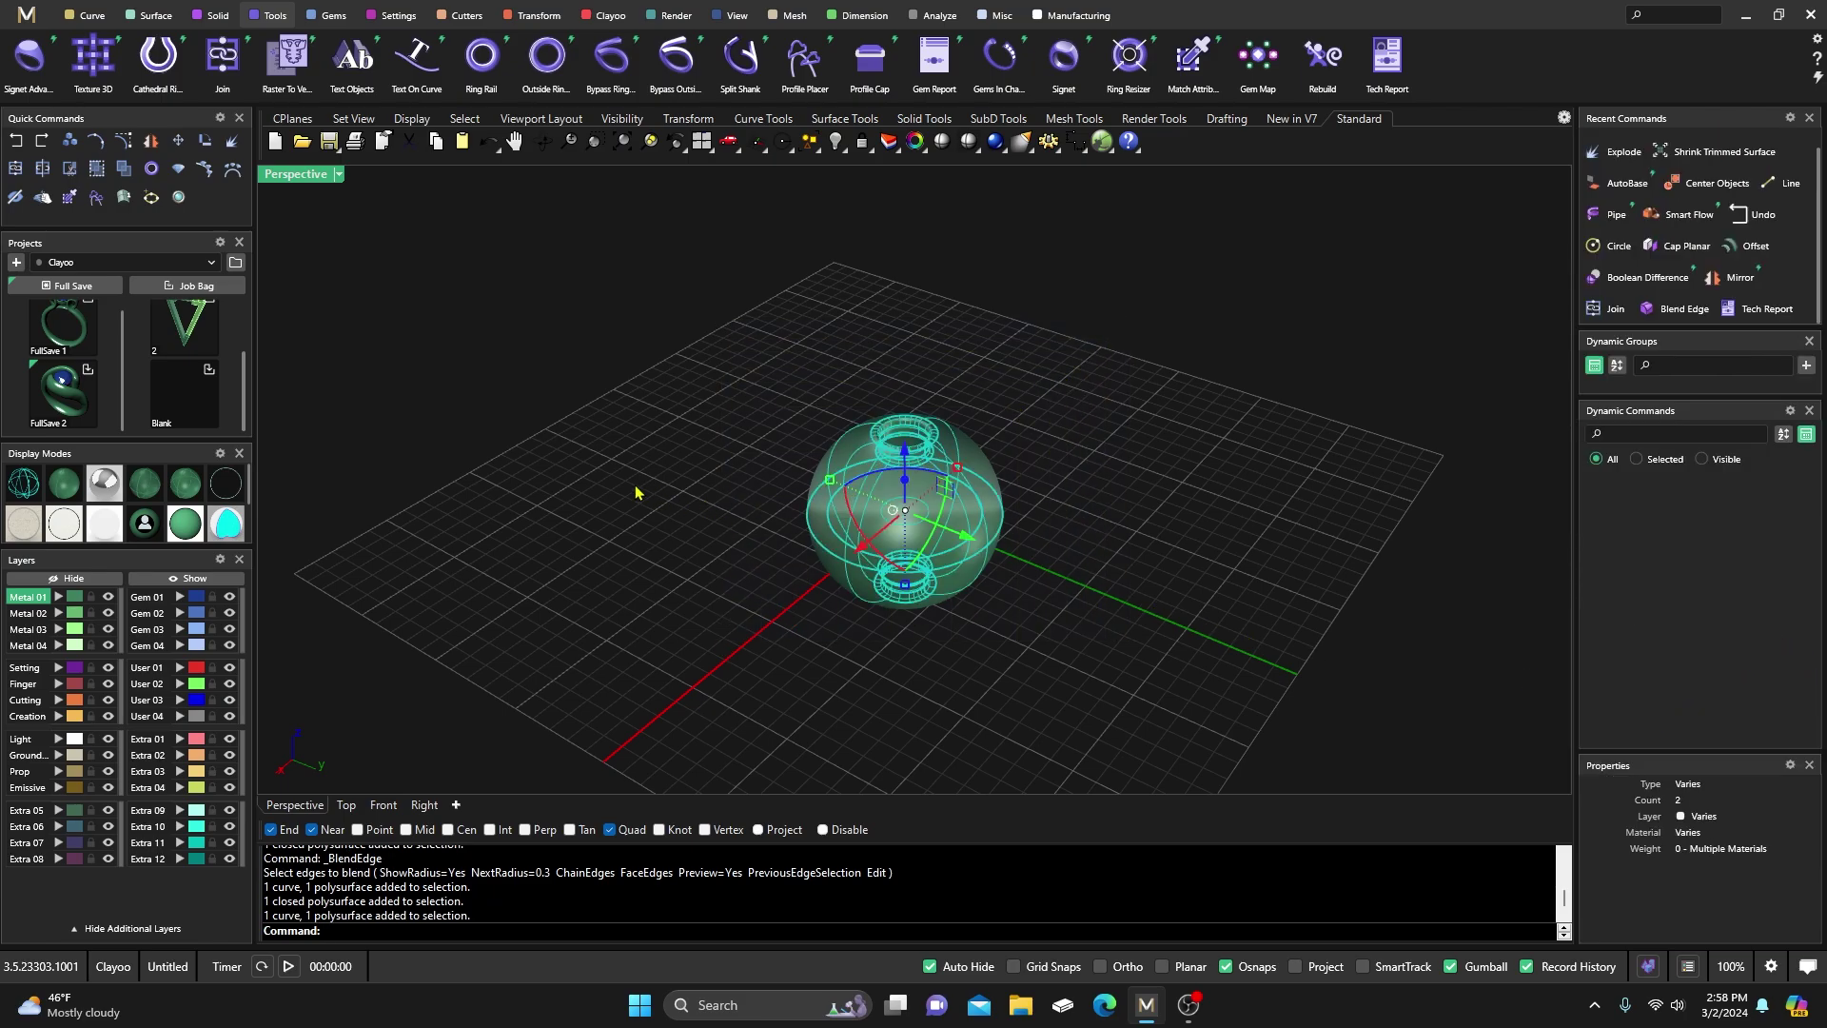
{"action": "key", "text": "Delete"}
{"action": "right_click_drag", "start_coordinate": [631, 489], "coordinate": [590, 453]}
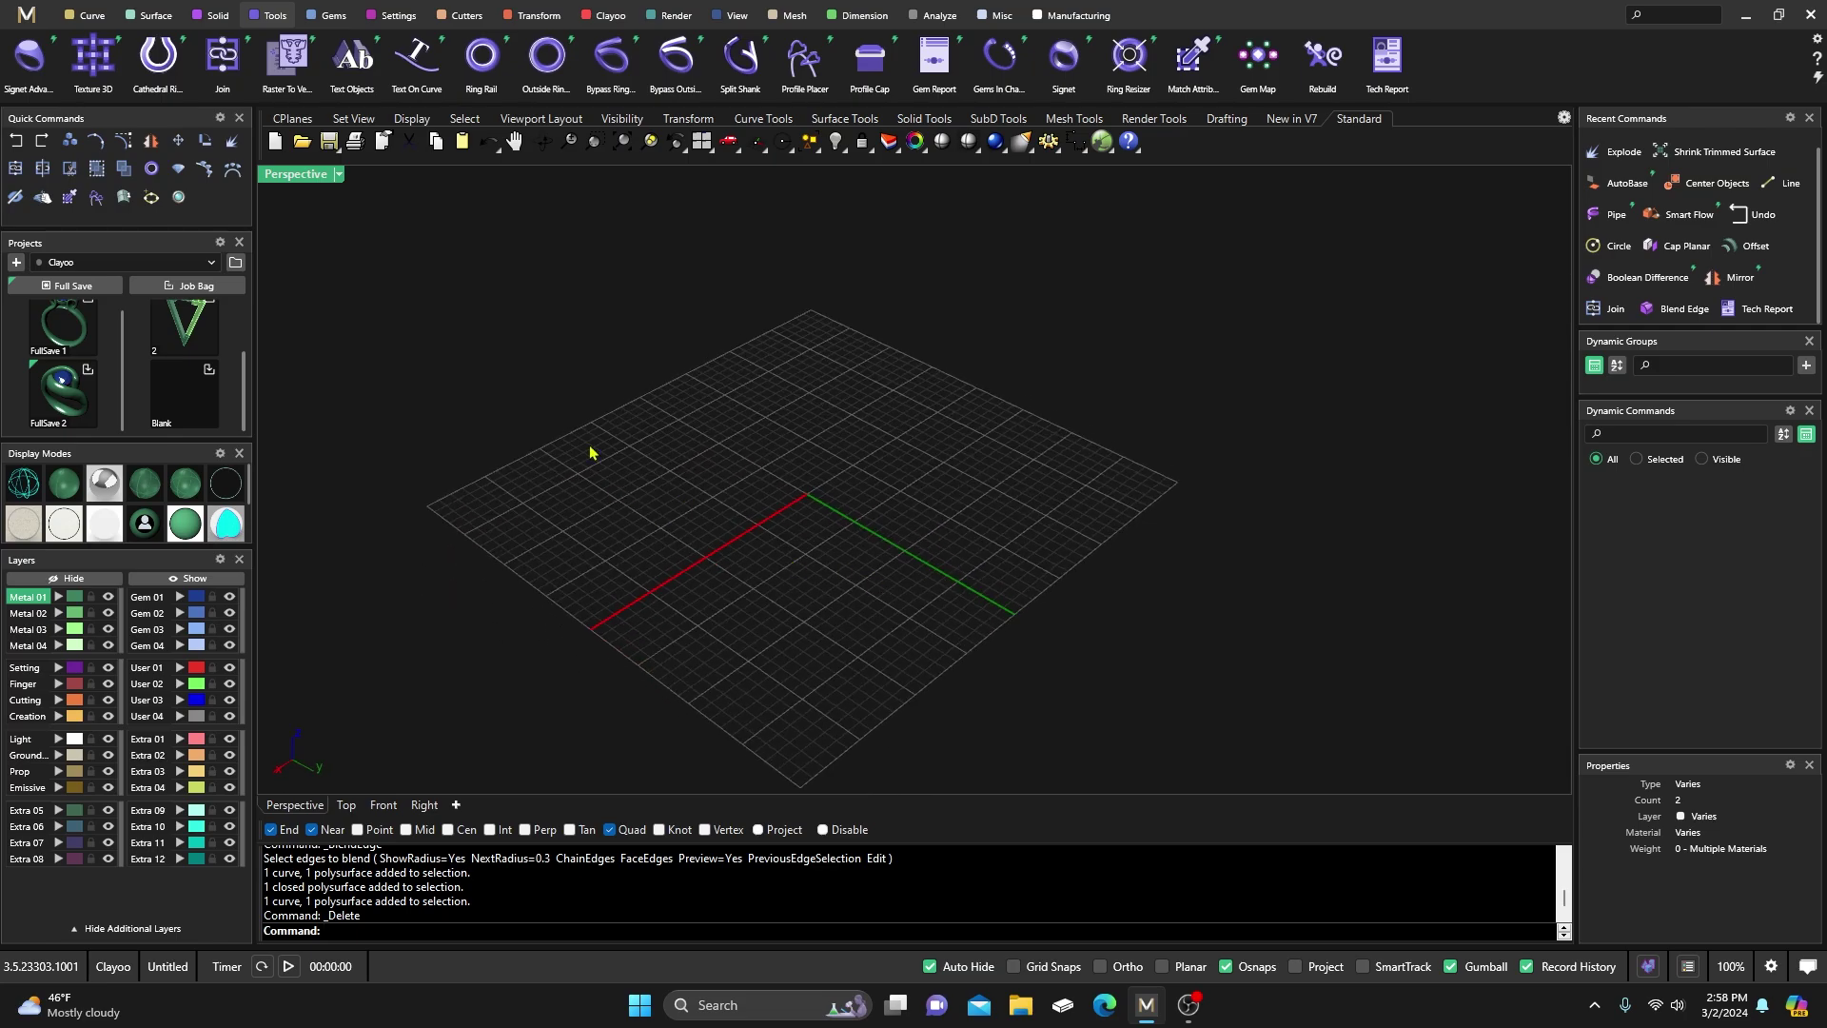
{"action": "left_click", "coordinate": [737, 15]}
{"action": "left_click", "coordinate": [157, 57]}
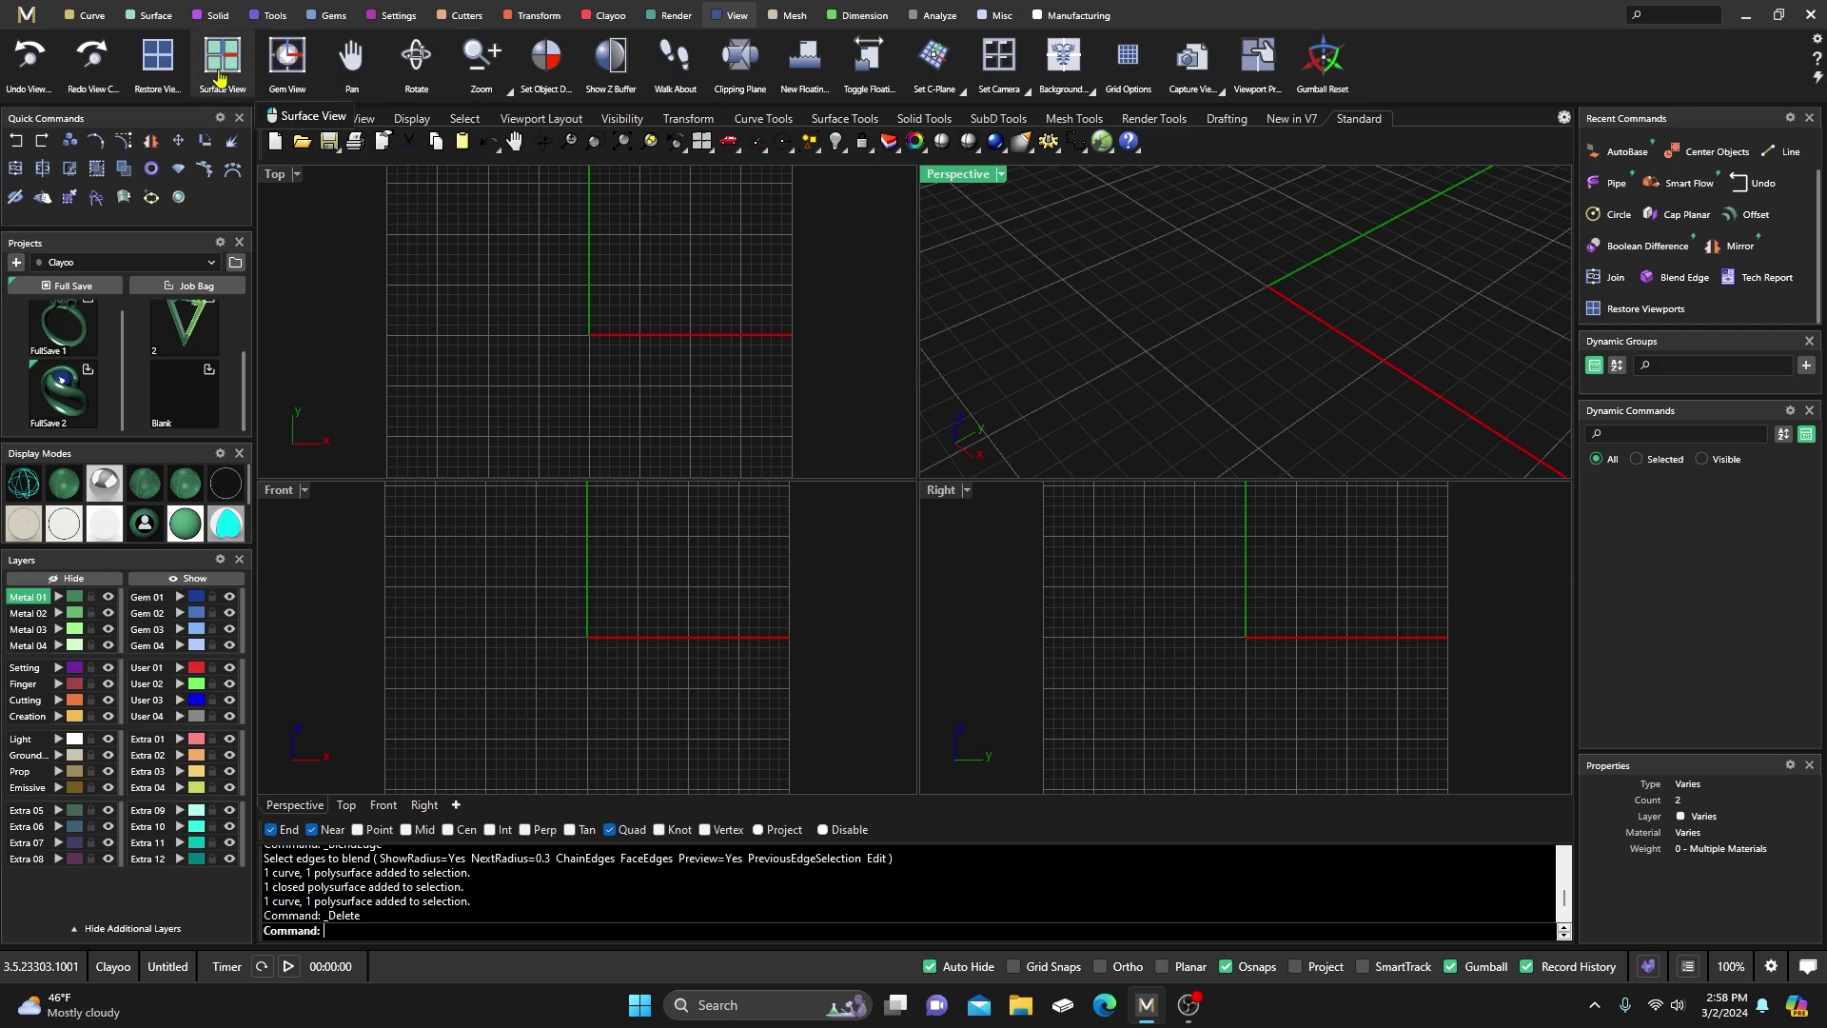
Draw a circle about 2.48 mm in diameter, centred on the origin in the Top view, on the Creation layer
{"action": "left_click", "coordinate": [85, 21]}
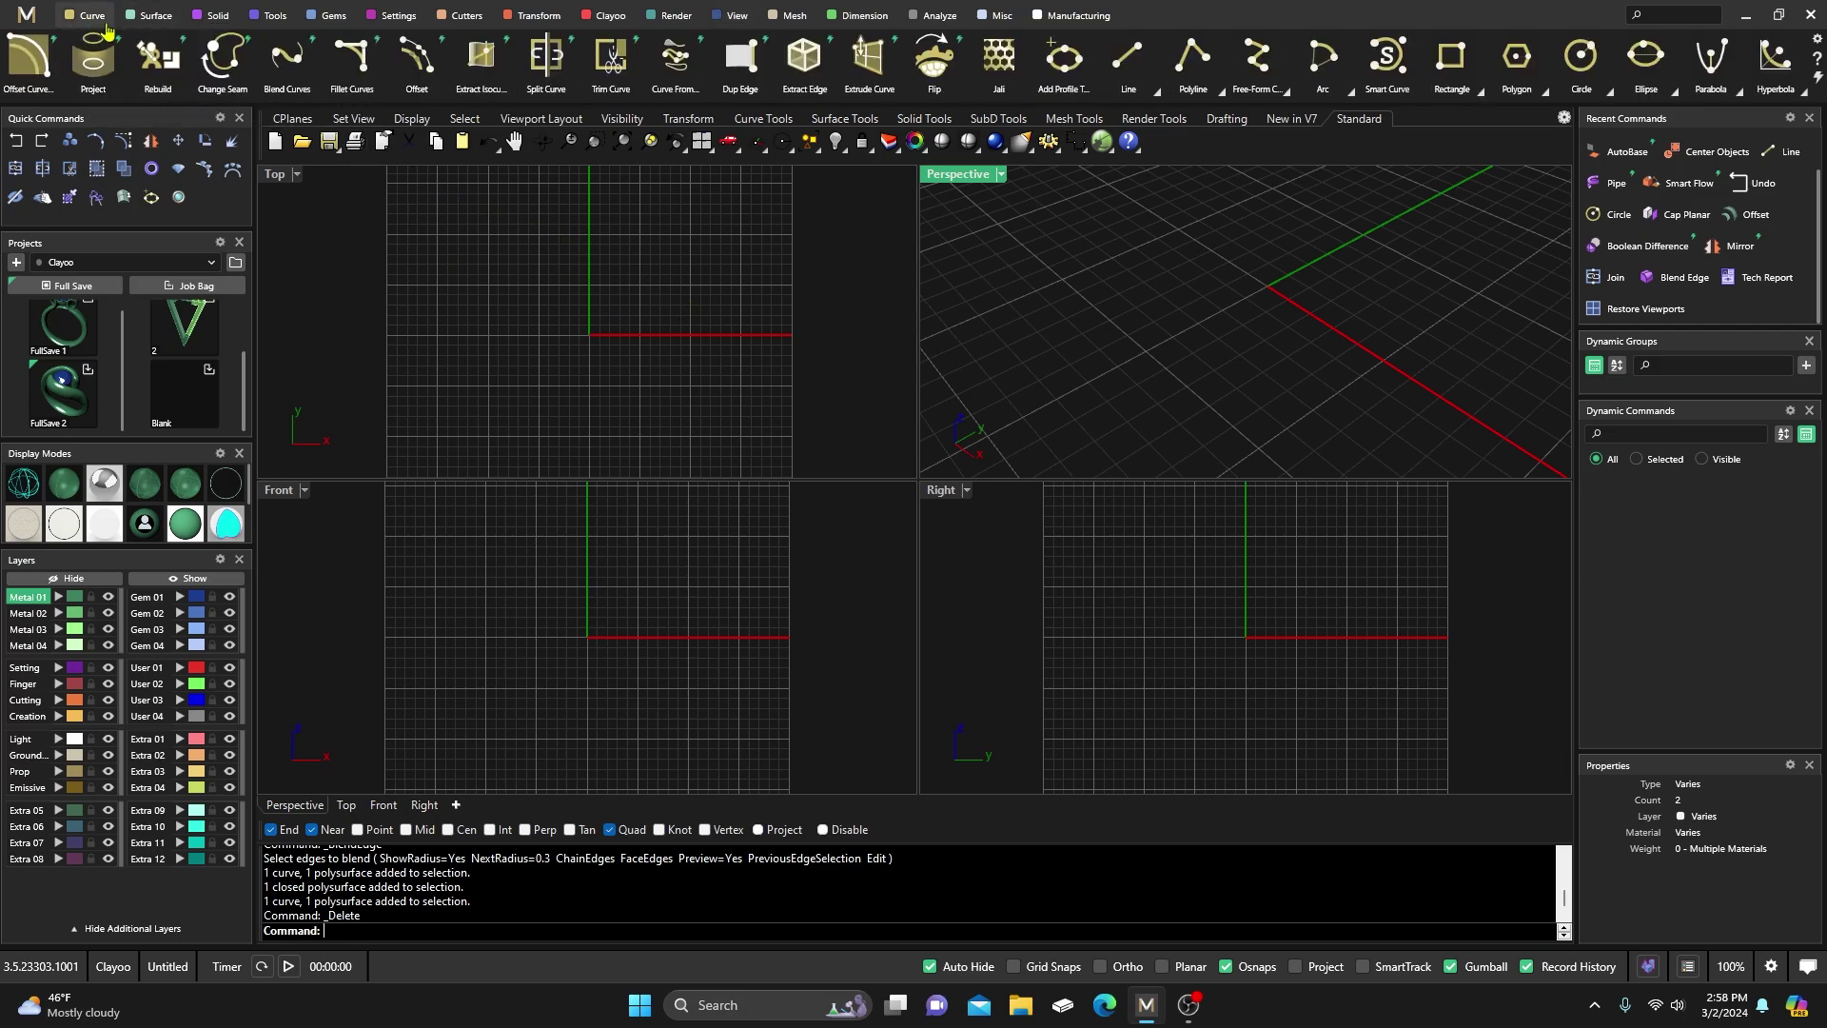
{"action": "left_click", "coordinate": [1581, 59]}
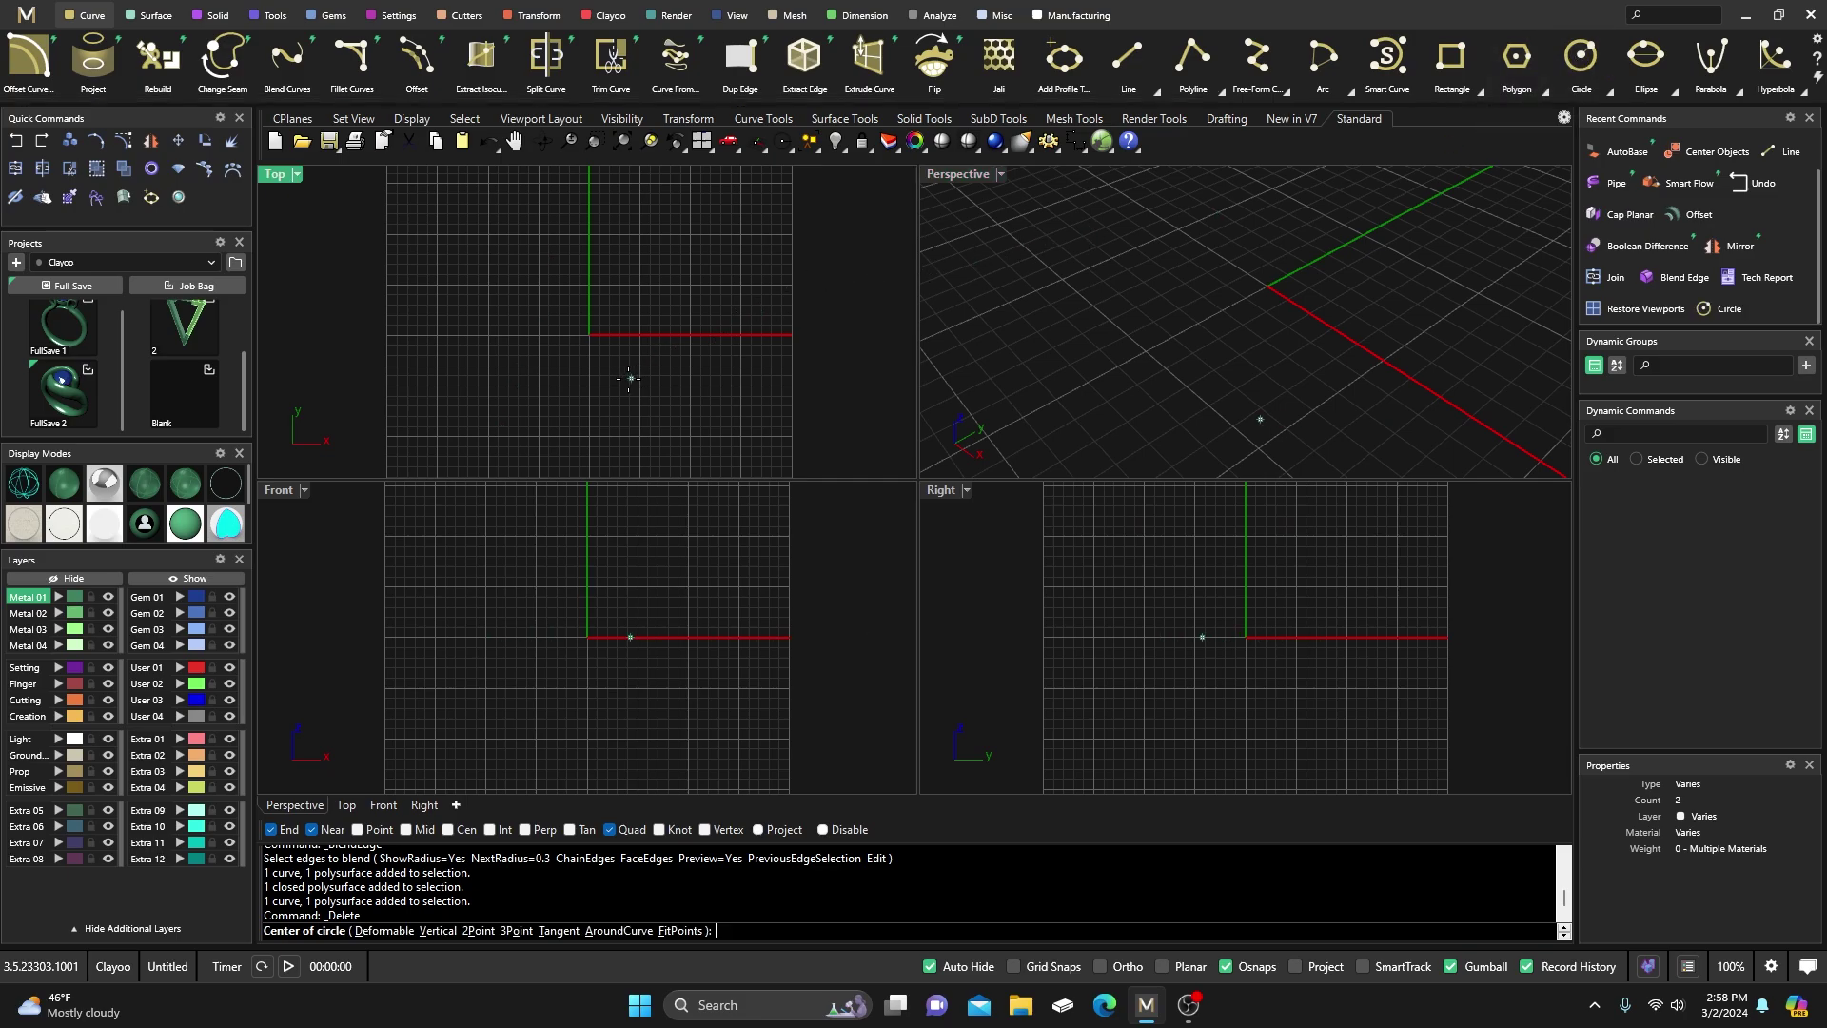
{"action": "left_click", "coordinate": [28, 716]}
{"action": "left_click", "coordinate": [589, 335]}
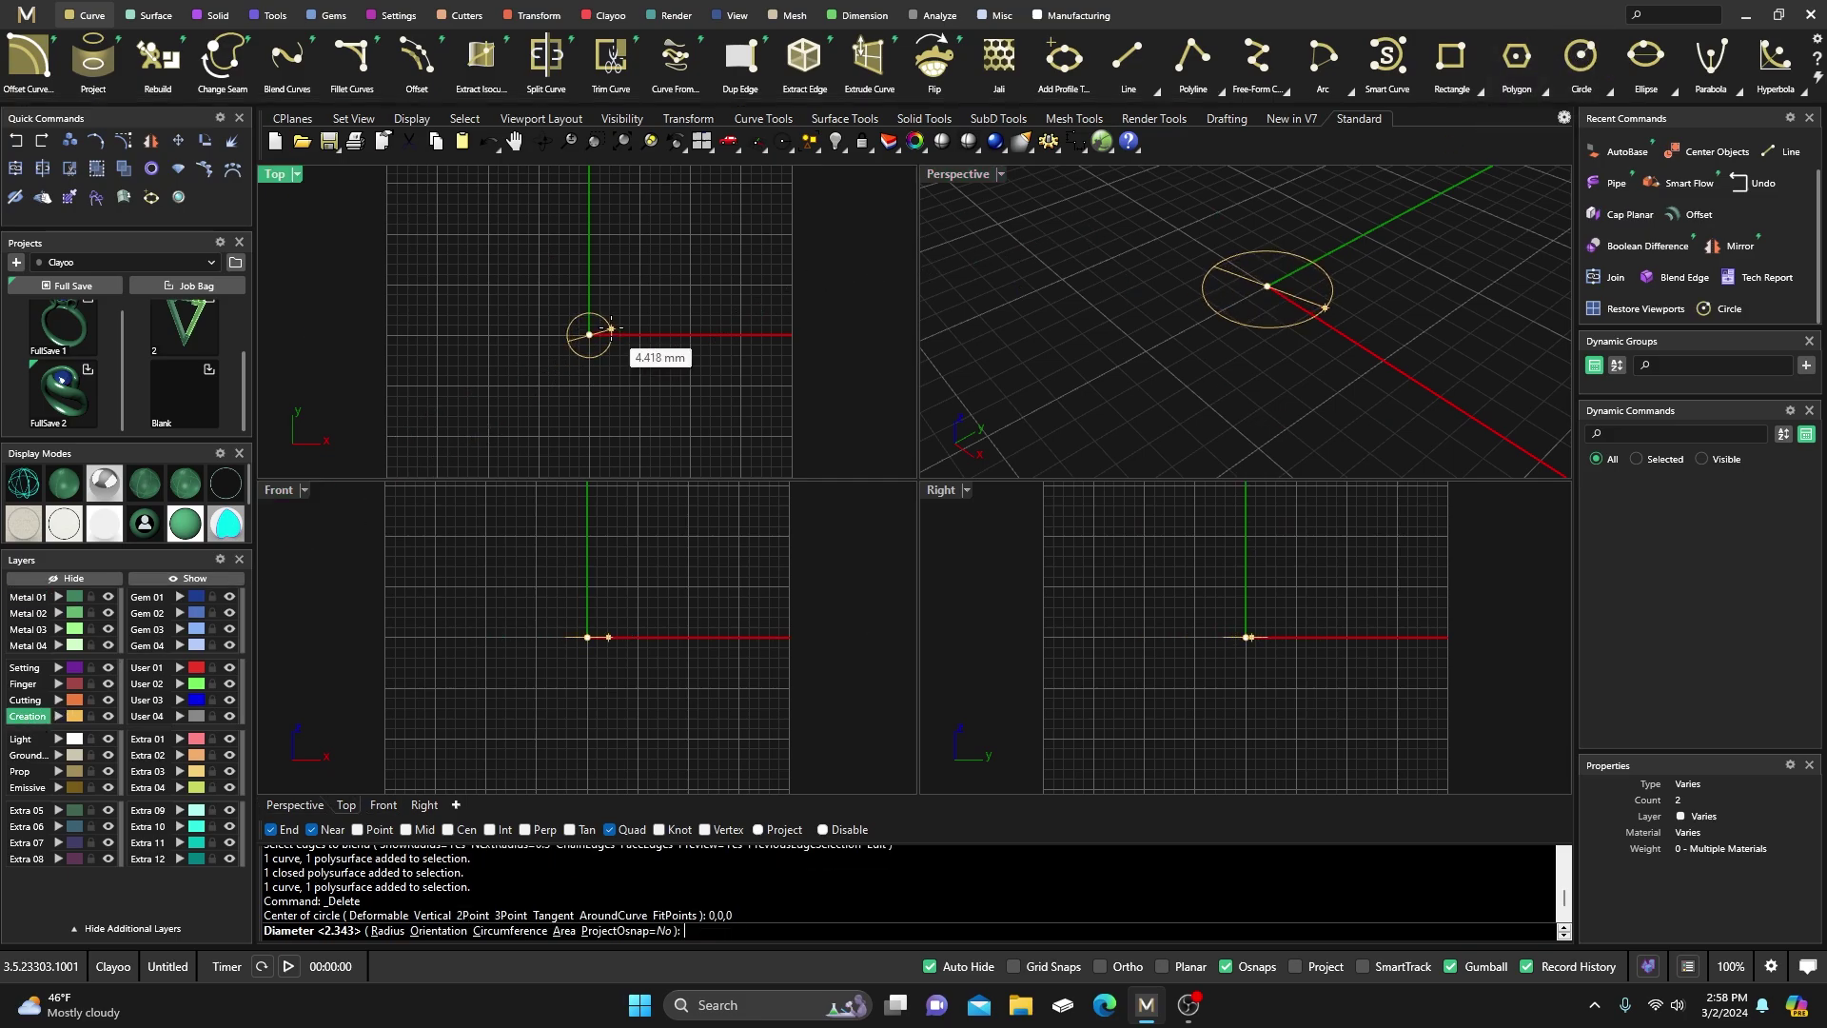
{"action": "scroll", "coordinate": [597, 317], "scroll_direction": "up", "scroll_amount": 3}
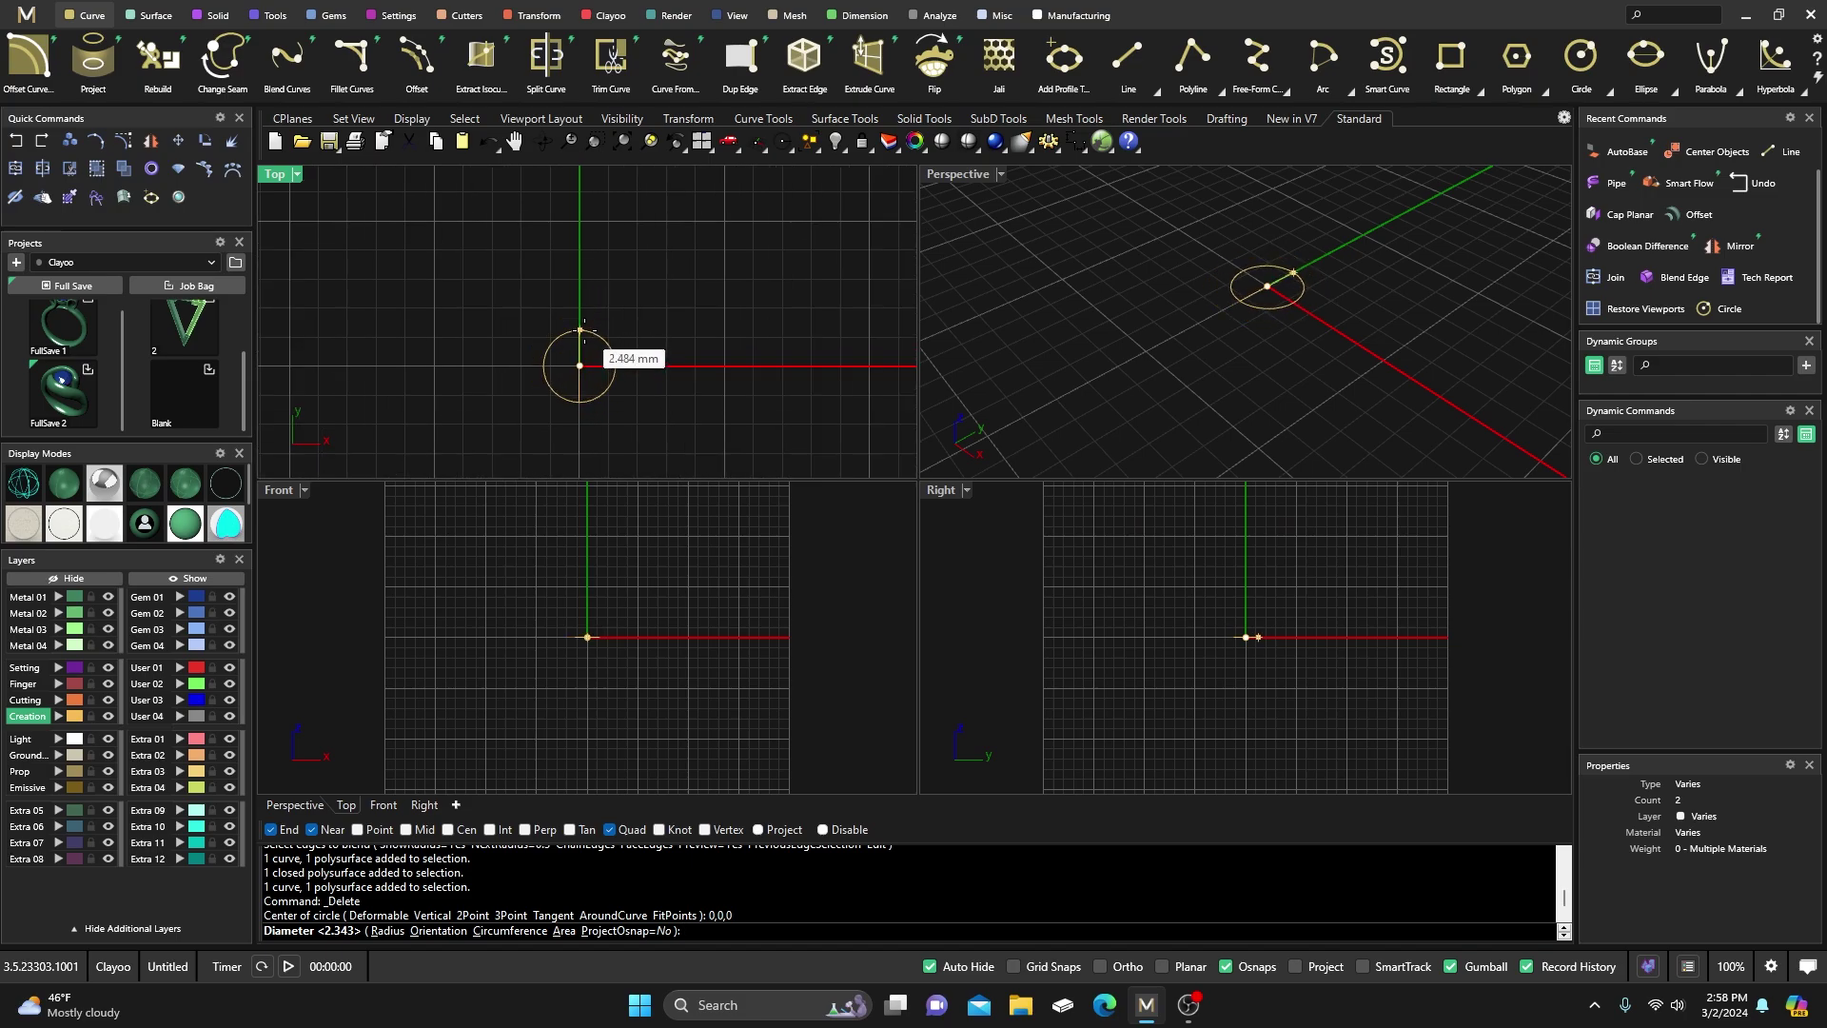
{"action": "left_click", "coordinate": [582, 330]}
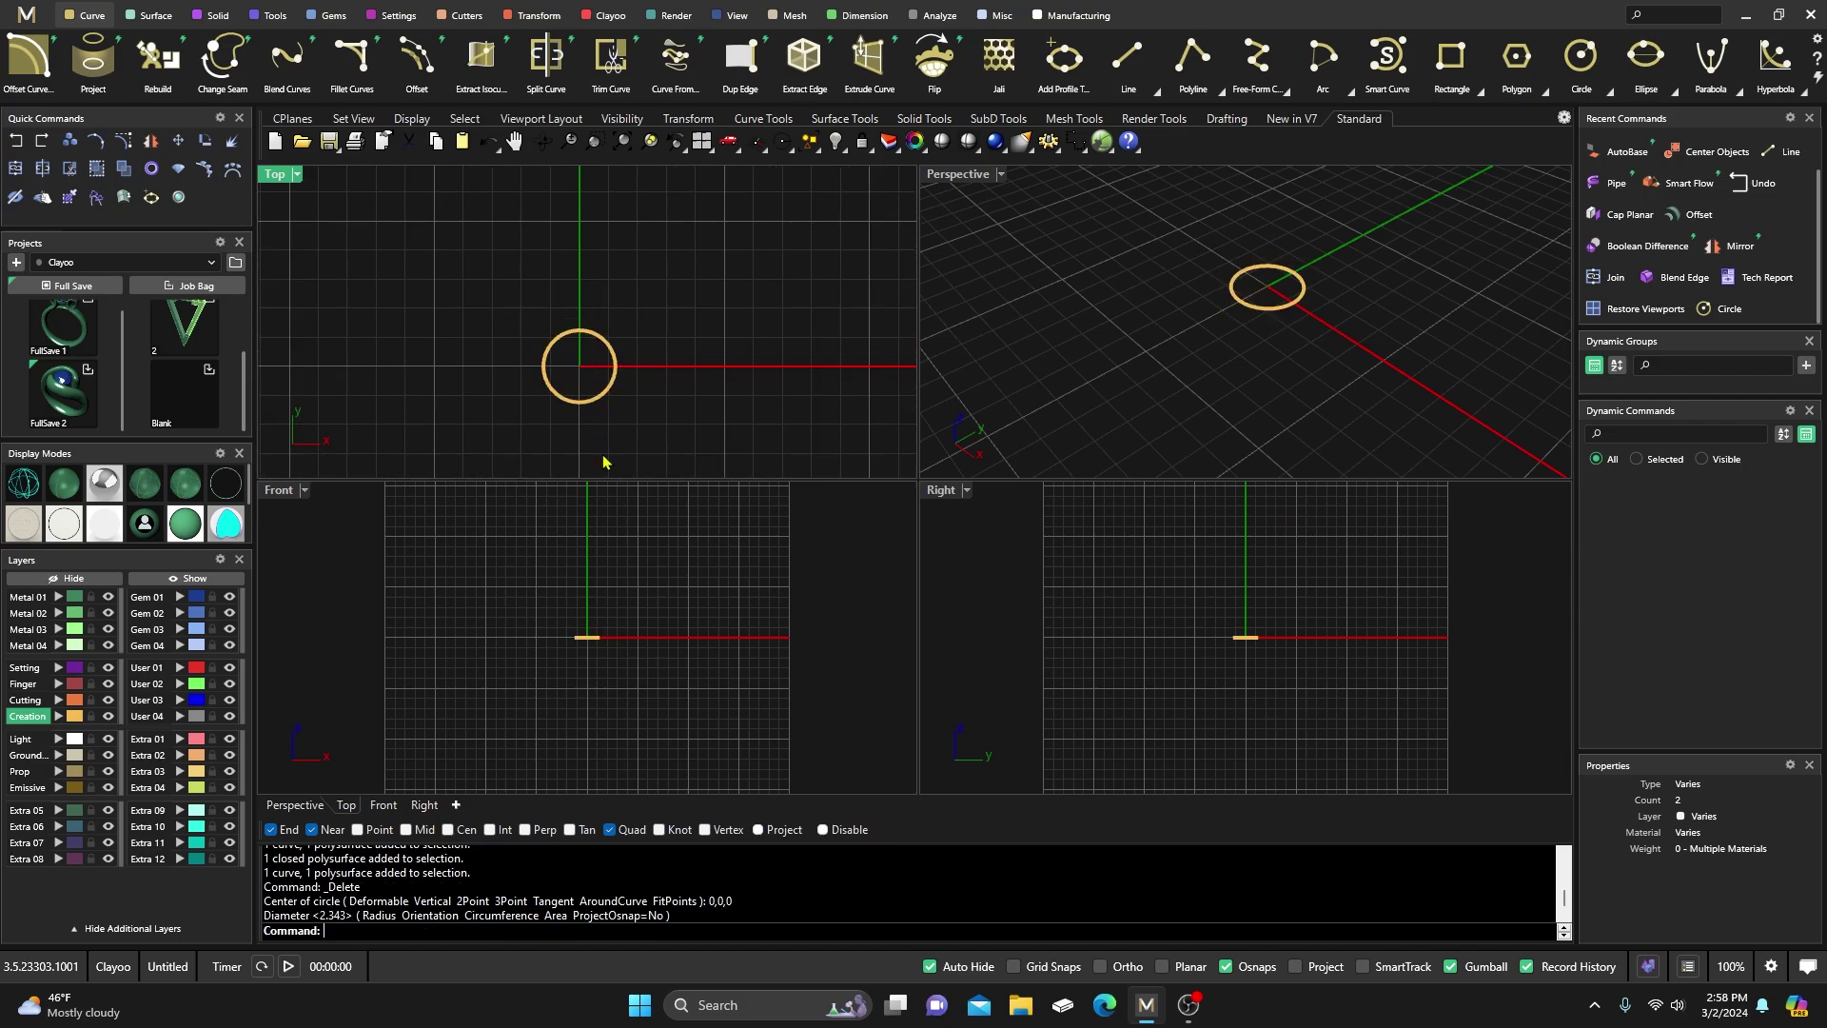
Move the circle straight down below the origin in the Front view and mirror it with only Z Mirror on
{"action": "left_click", "coordinate": [584, 646]}
{"action": "left_click_drag", "start_coordinate": [587, 561], "coordinate": [589, 630]}
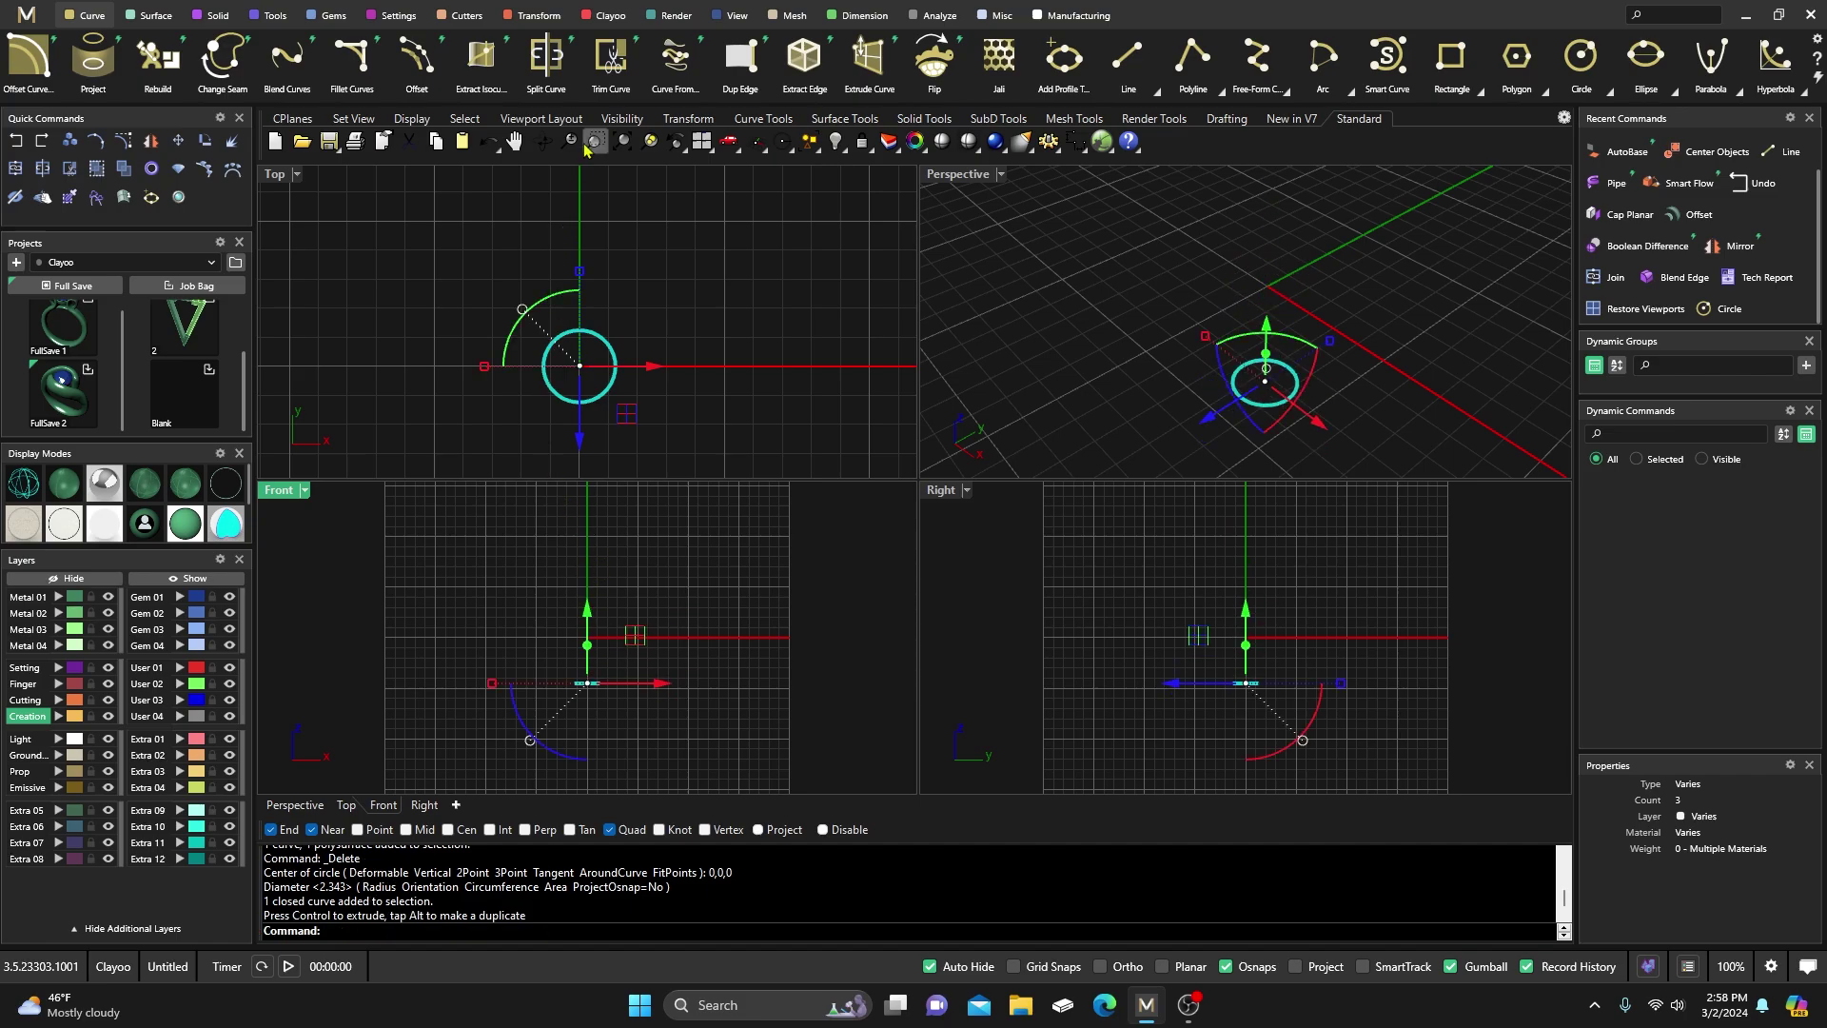
{"action": "left_click", "coordinate": [536, 15]}
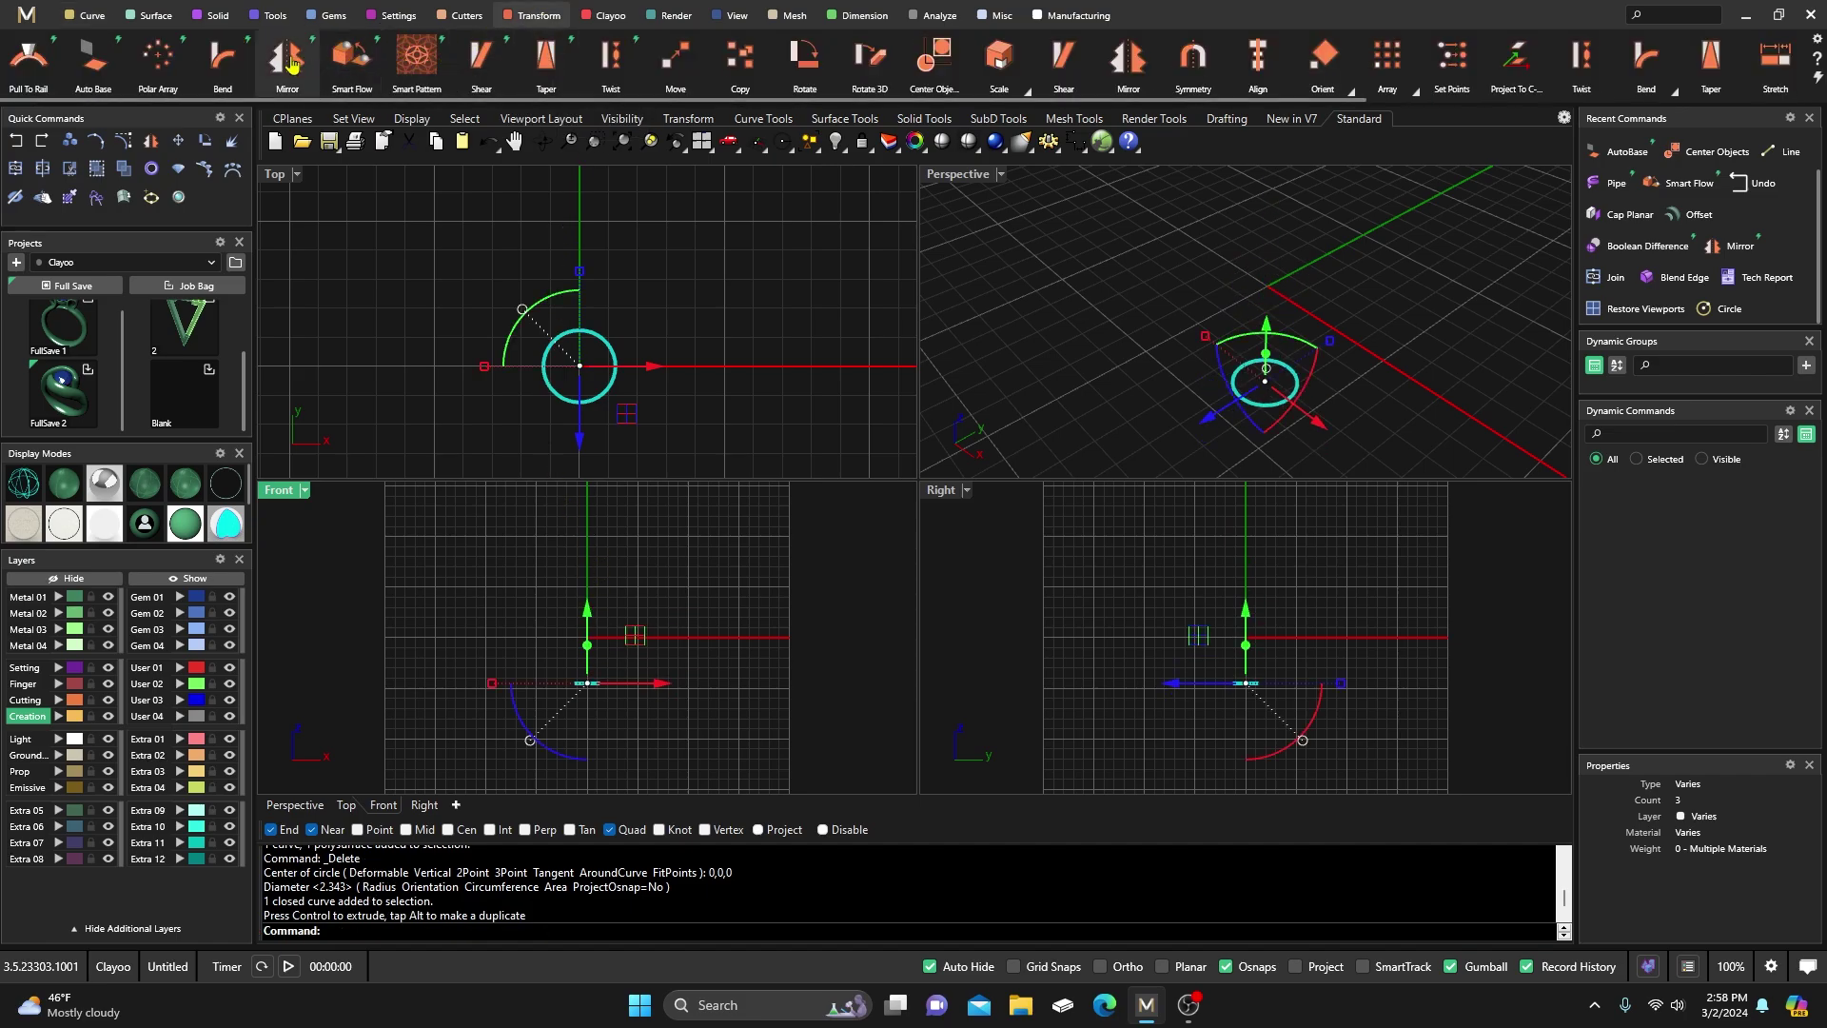
{"action": "left_click", "coordinate": [290, 61]}
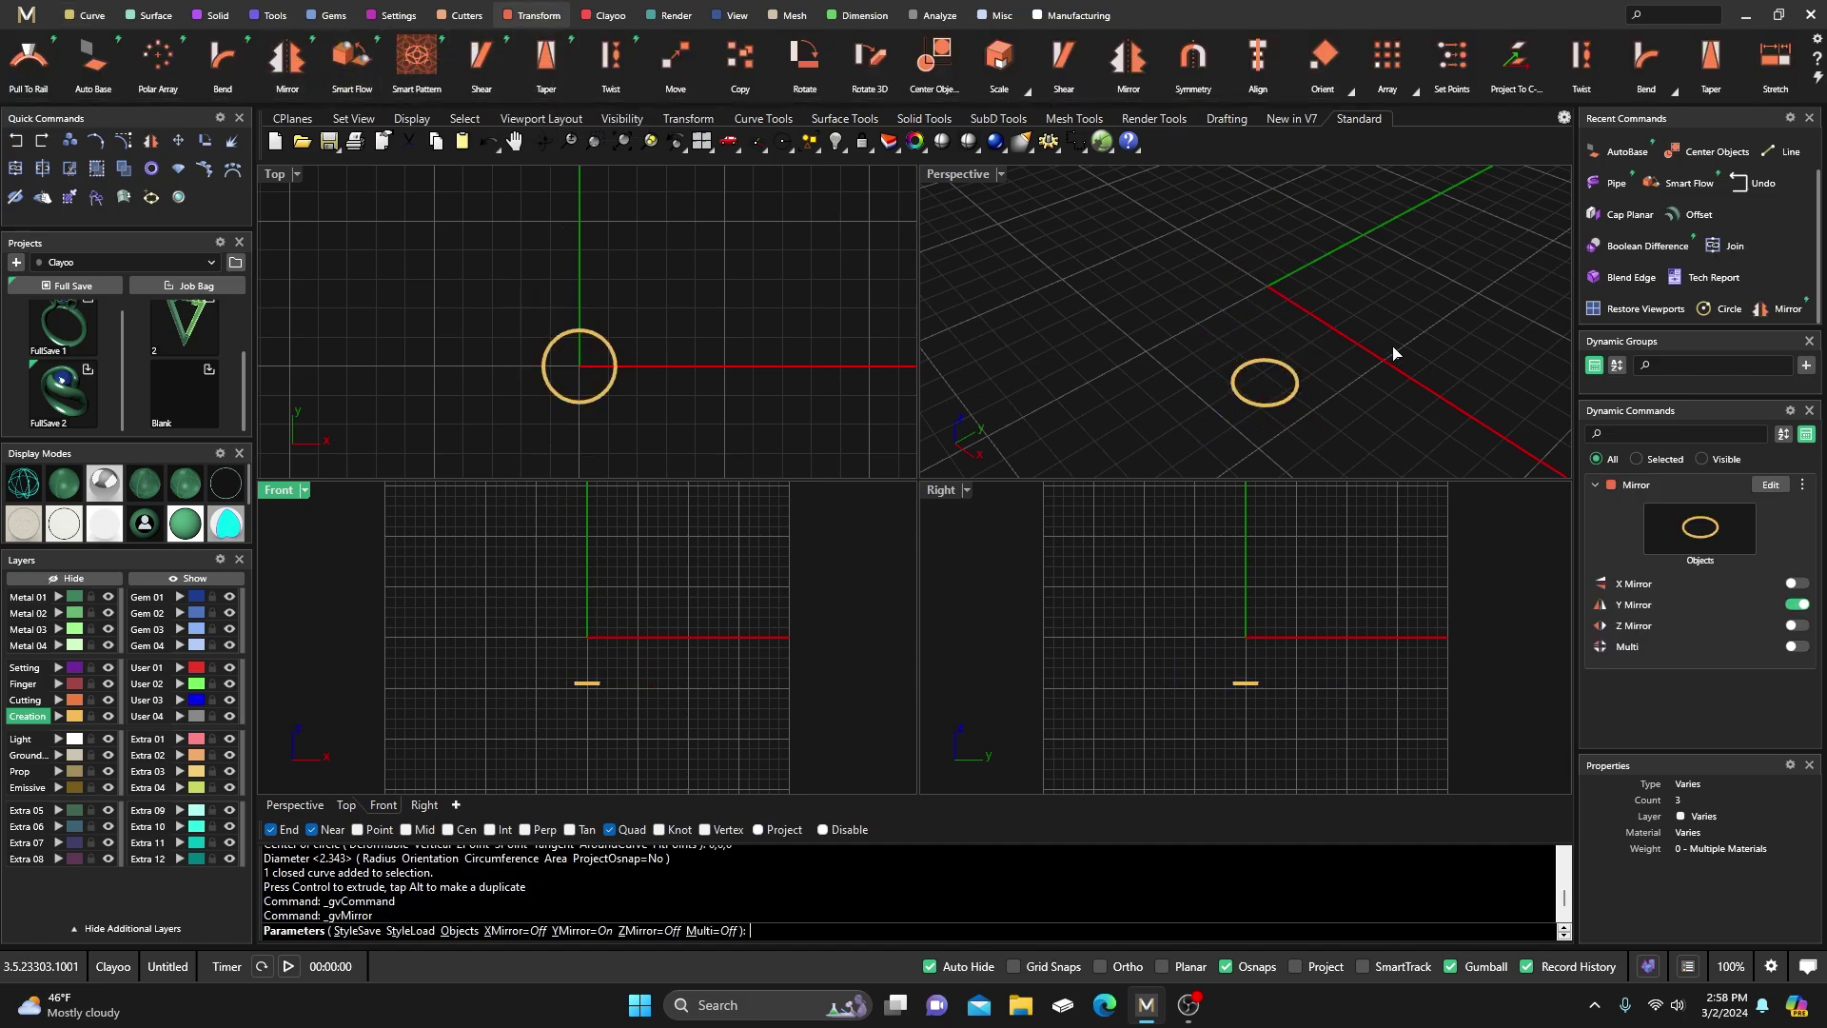
{"action": "left_click", "coordinate": [1796, 626]}
{"action": "right_click", "coordinate": [642, 632]}
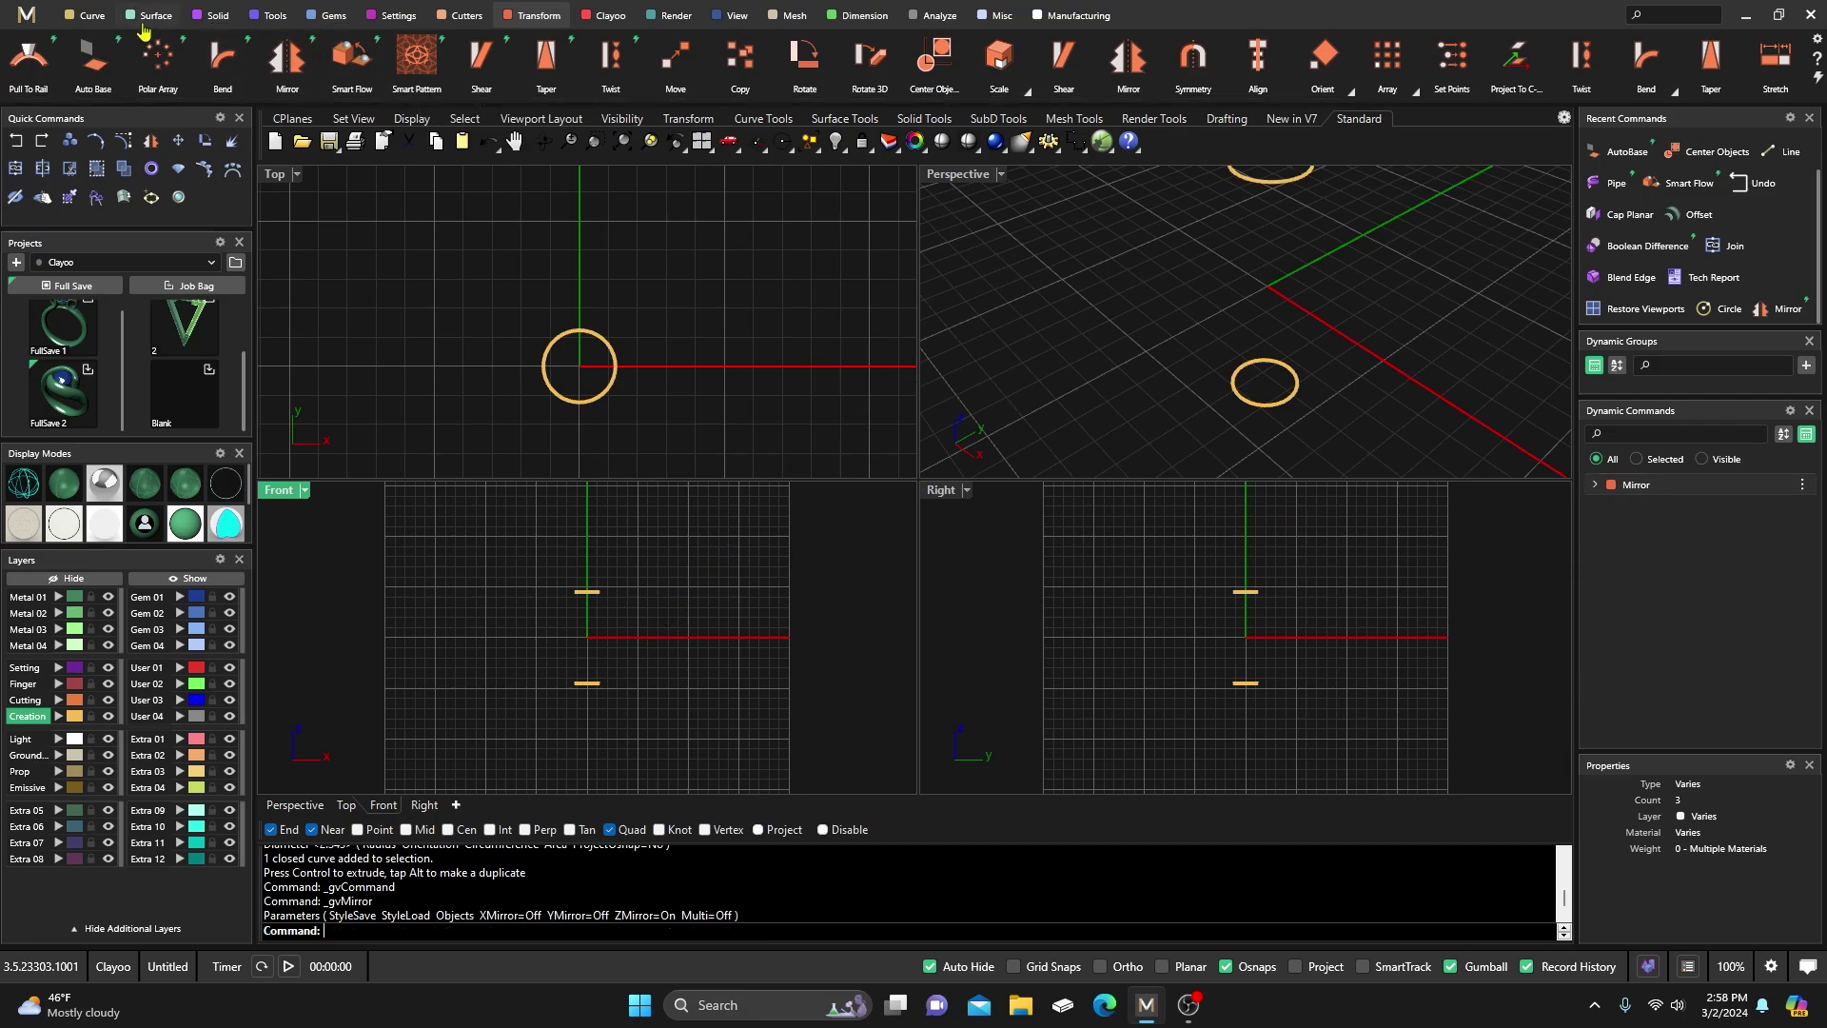
Draw a start-direction arc in the Front view joining the outer quadrants of both circles and bulging outward along X
{"action": "left_click", "coordinate": [86, 17]}
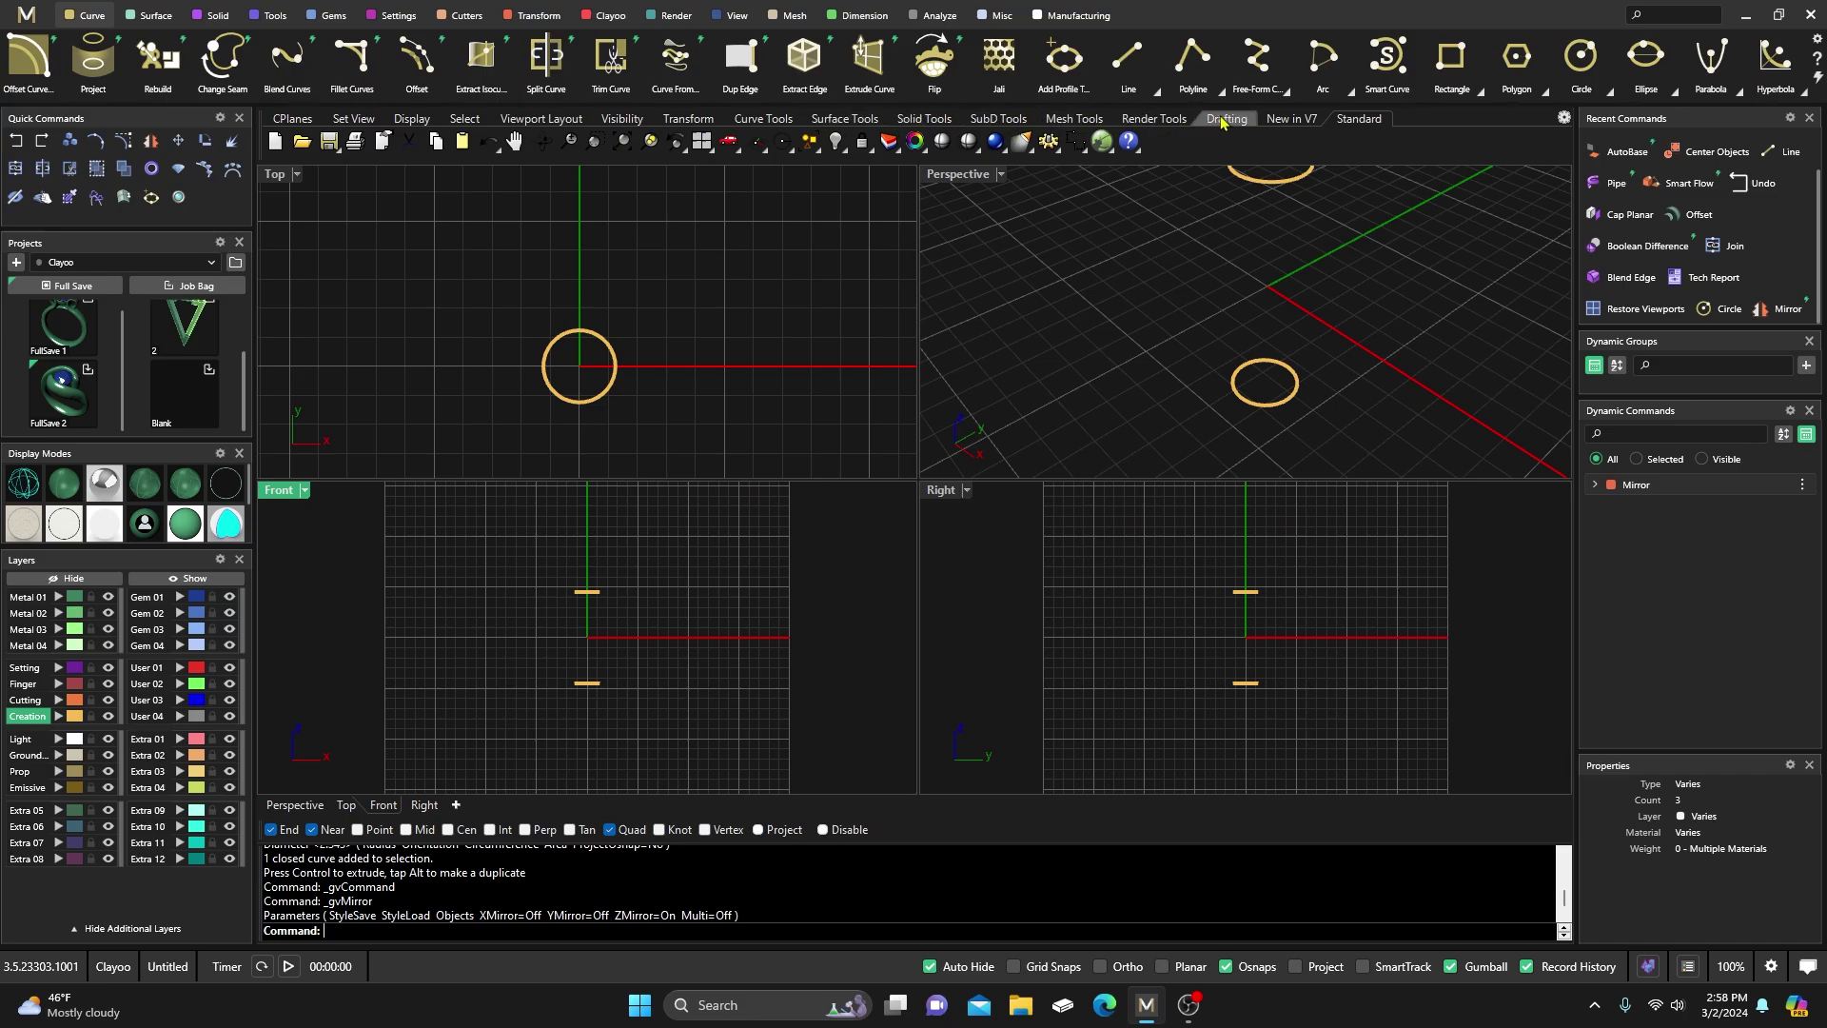
{"action": "left_click", "coordinate": [1349, 94]}
{"action": "left_click", "coordinate": [1376, 180]}
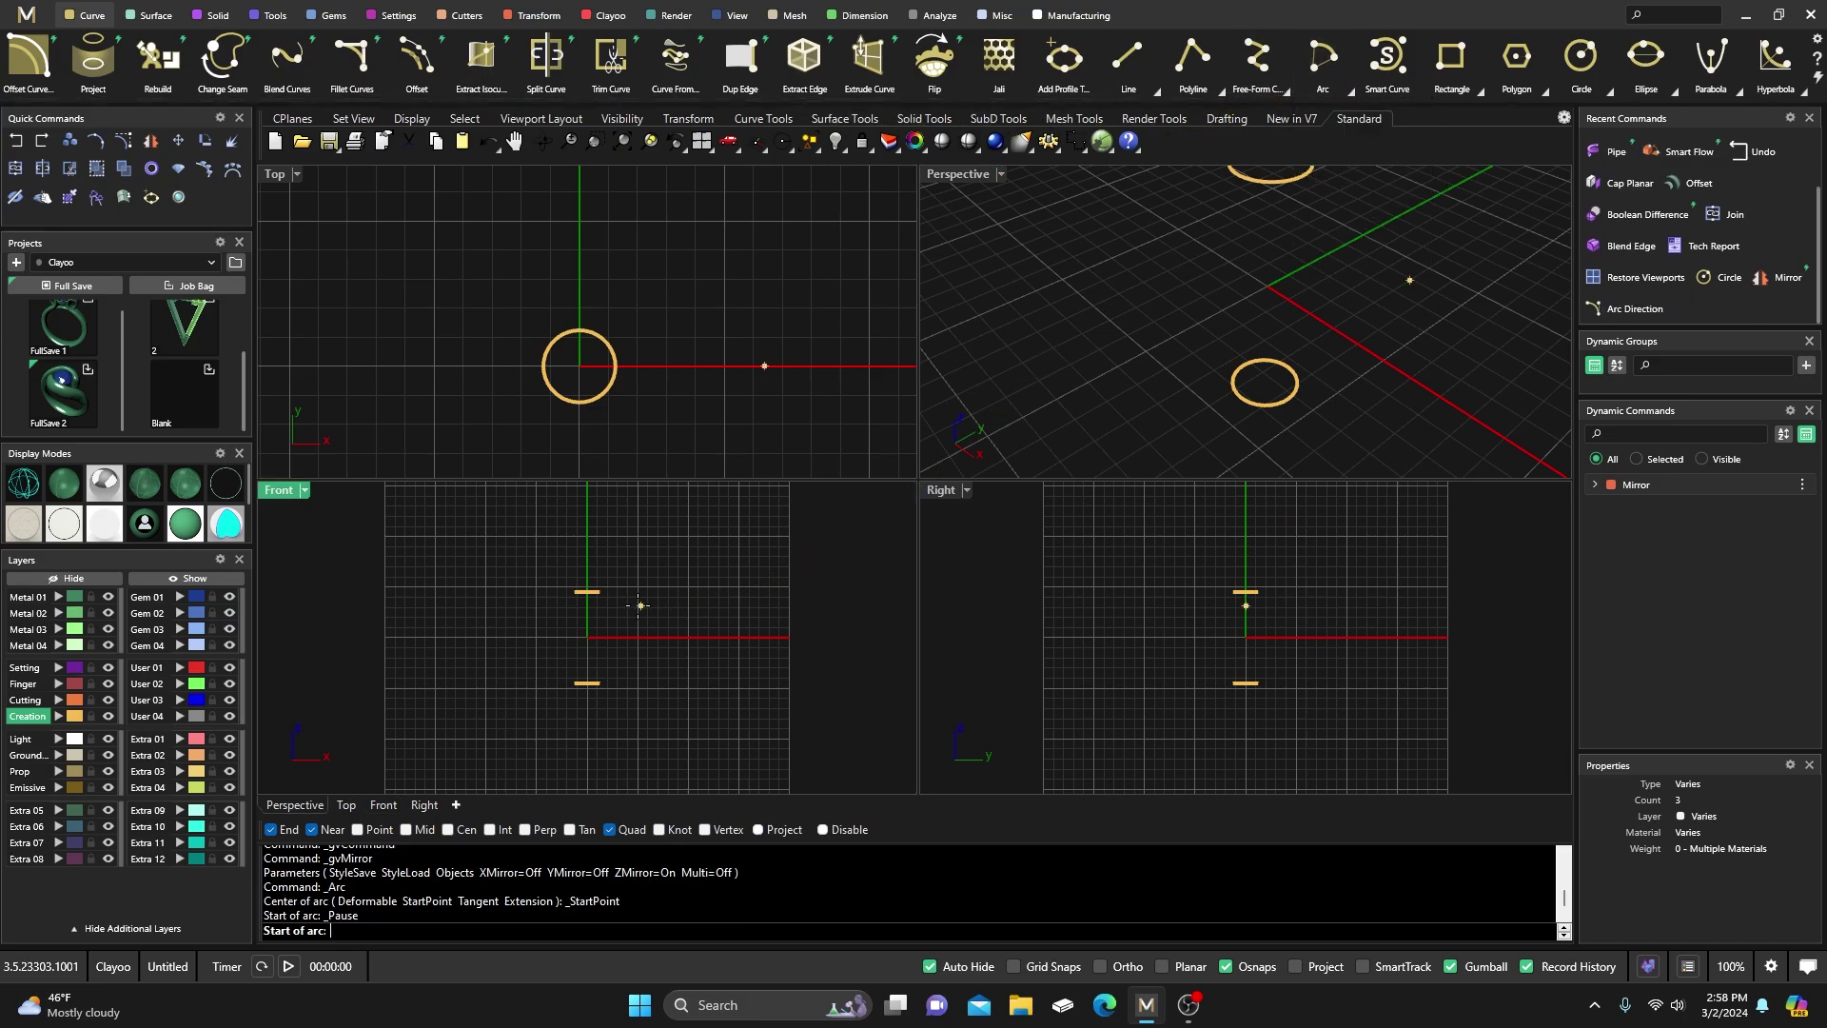
{"action": "left_click", "coordinate": [600, 592]}
{"action": "left_click", "coordinate": [599, 684]}
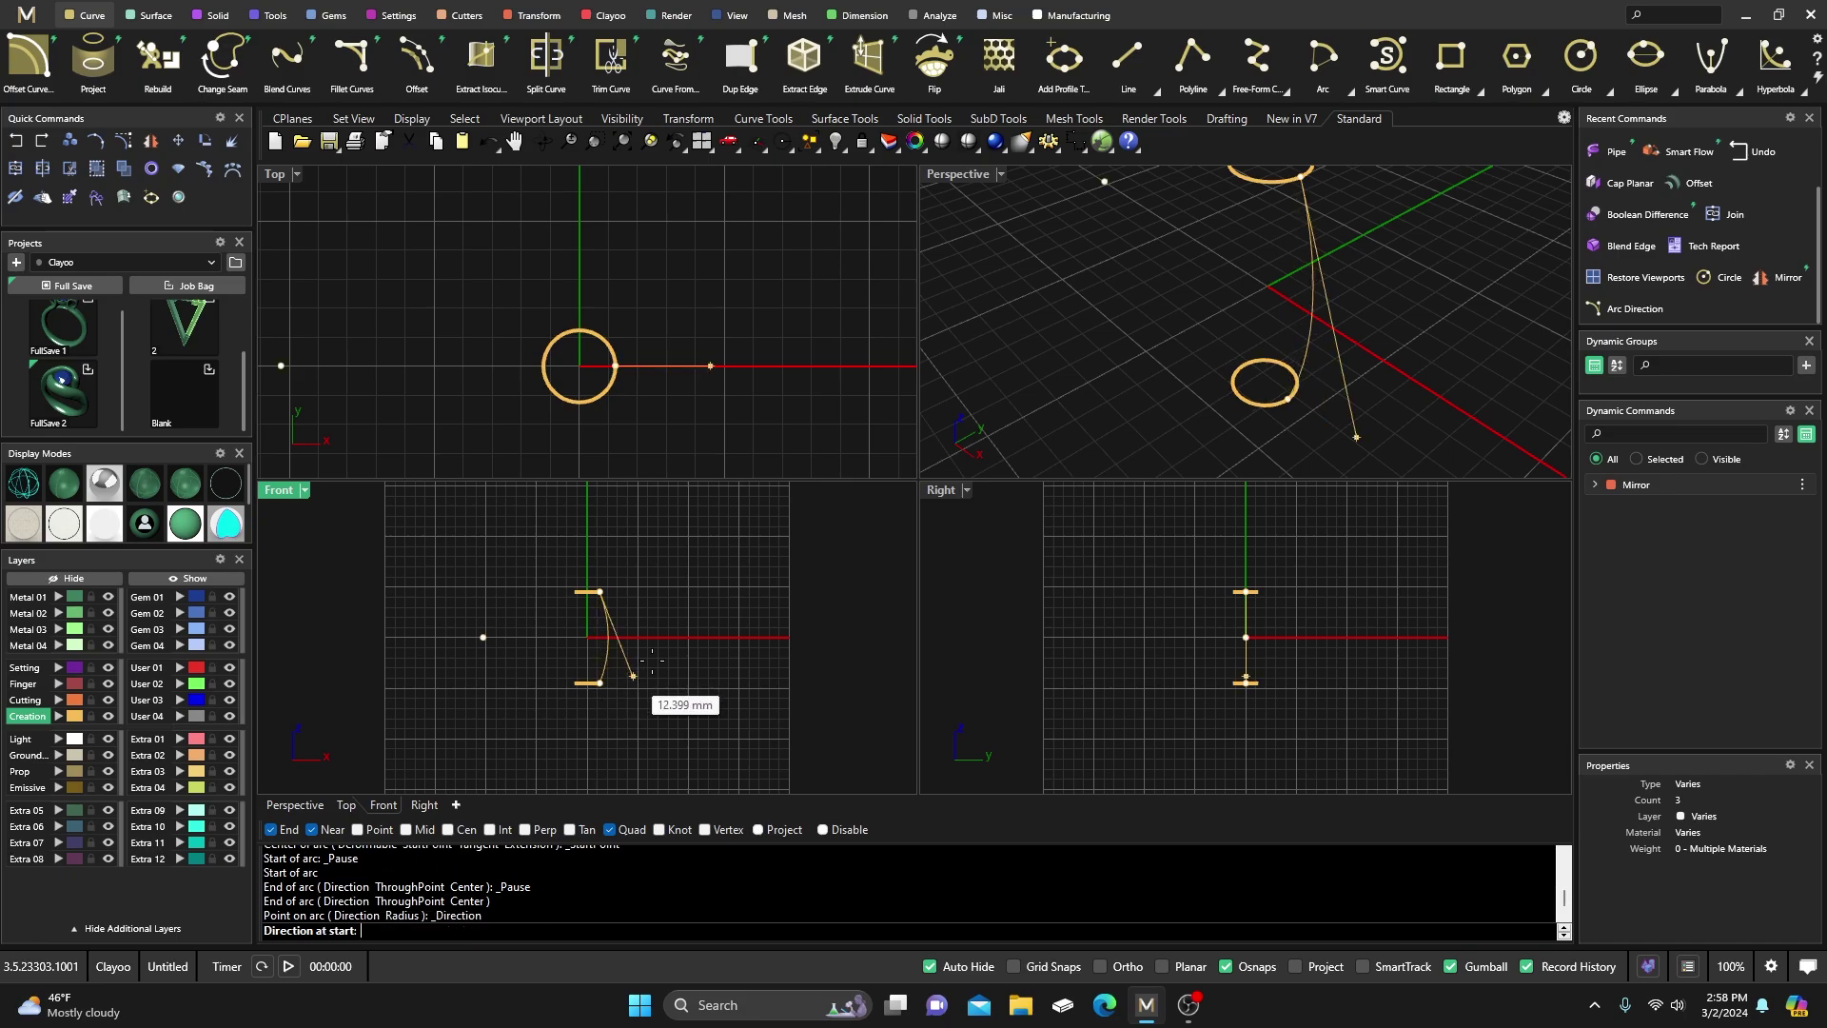
{"action": "left_click", "coordinate": [660, 605]}
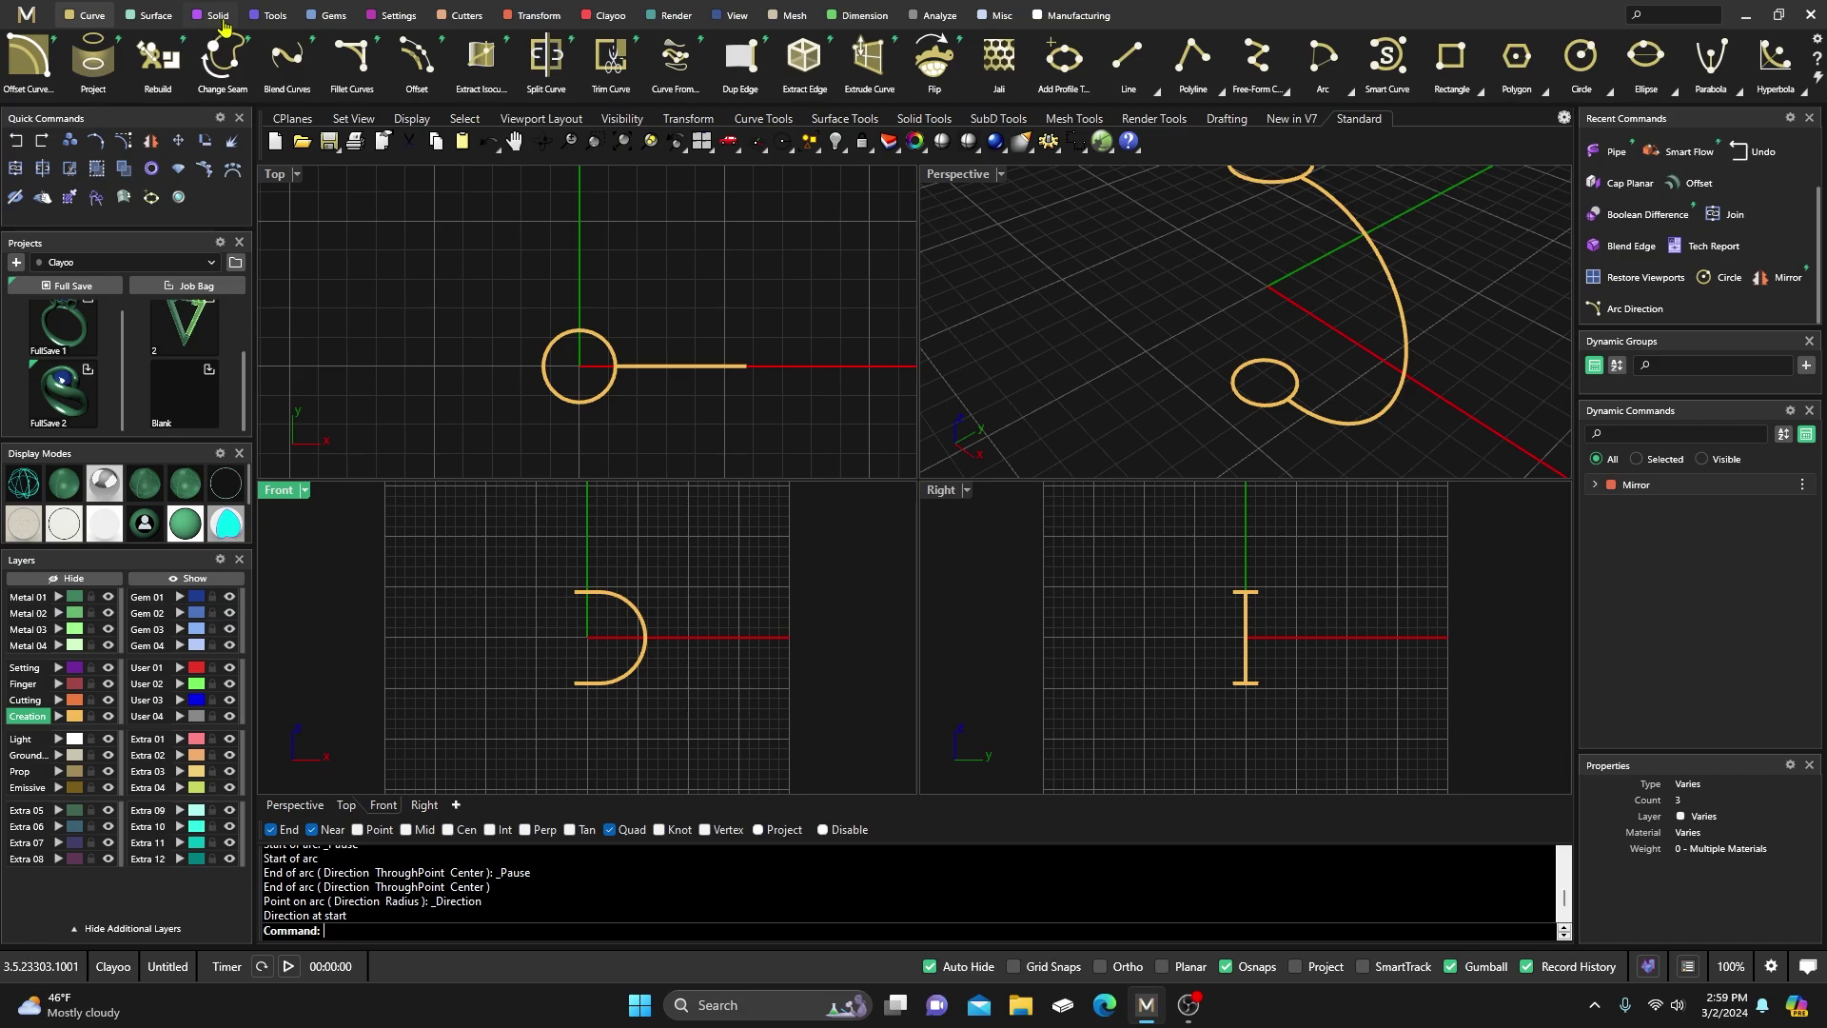
Create a Sweep 2 surface with the two circles as rails and the arc as profile, keeping Maintain Height on
{"action": "scroll", "coordinate": [483, 329], "scroll_direction": "down", "scroll_amount": 2}
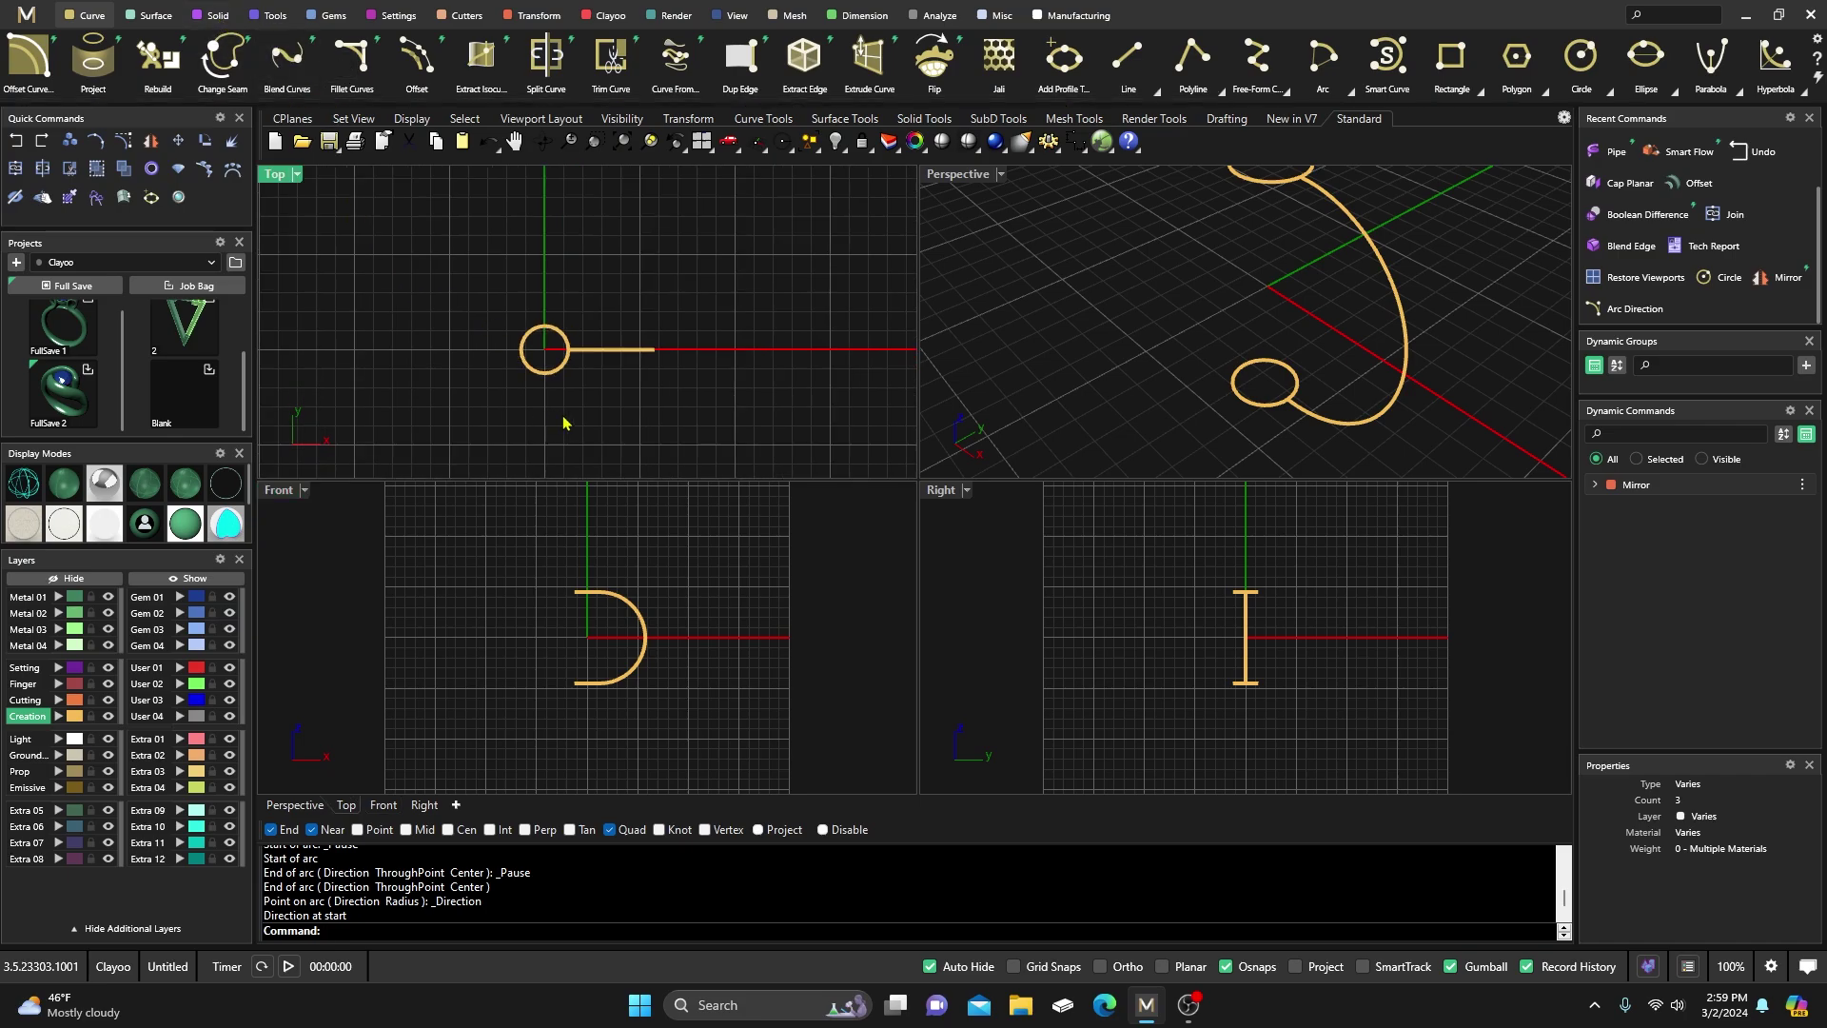
{"action": "scroll", "coordinate": [541, 369], "scroll_direction": "down", "scroll_amount": 2}
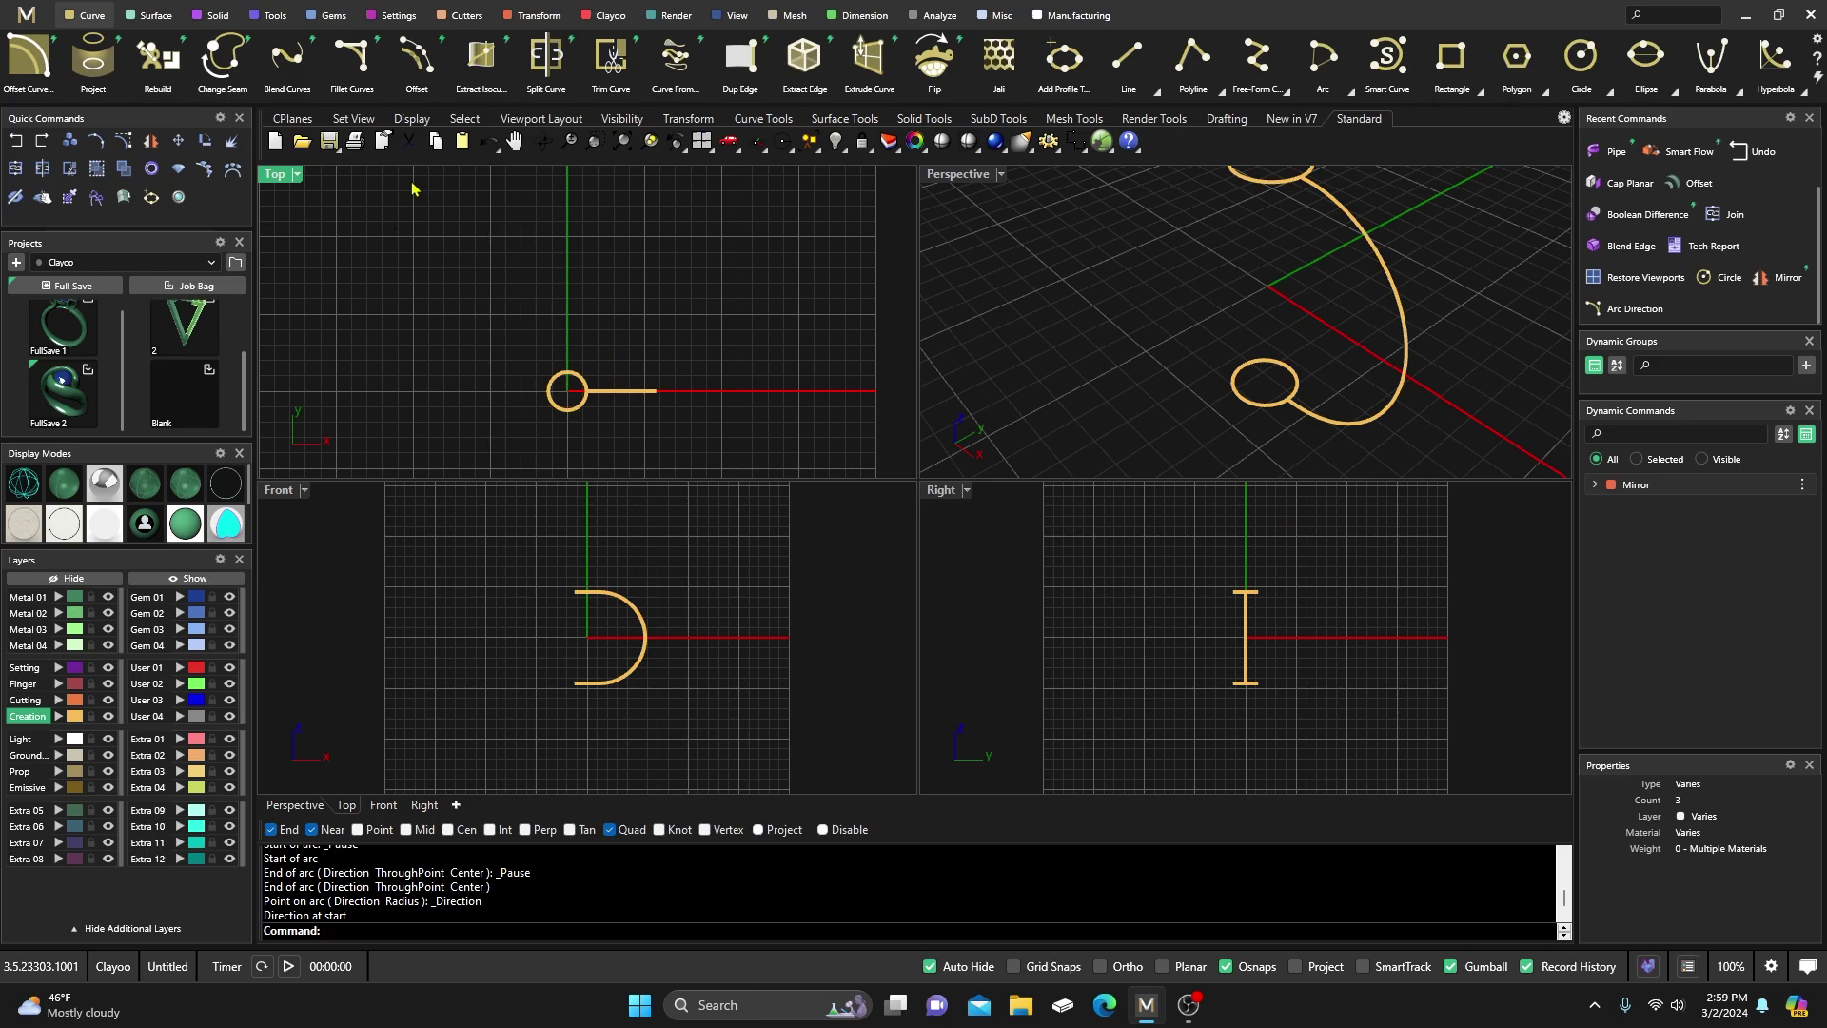
{"action": "left_click", "coordinate": [152, 17]}
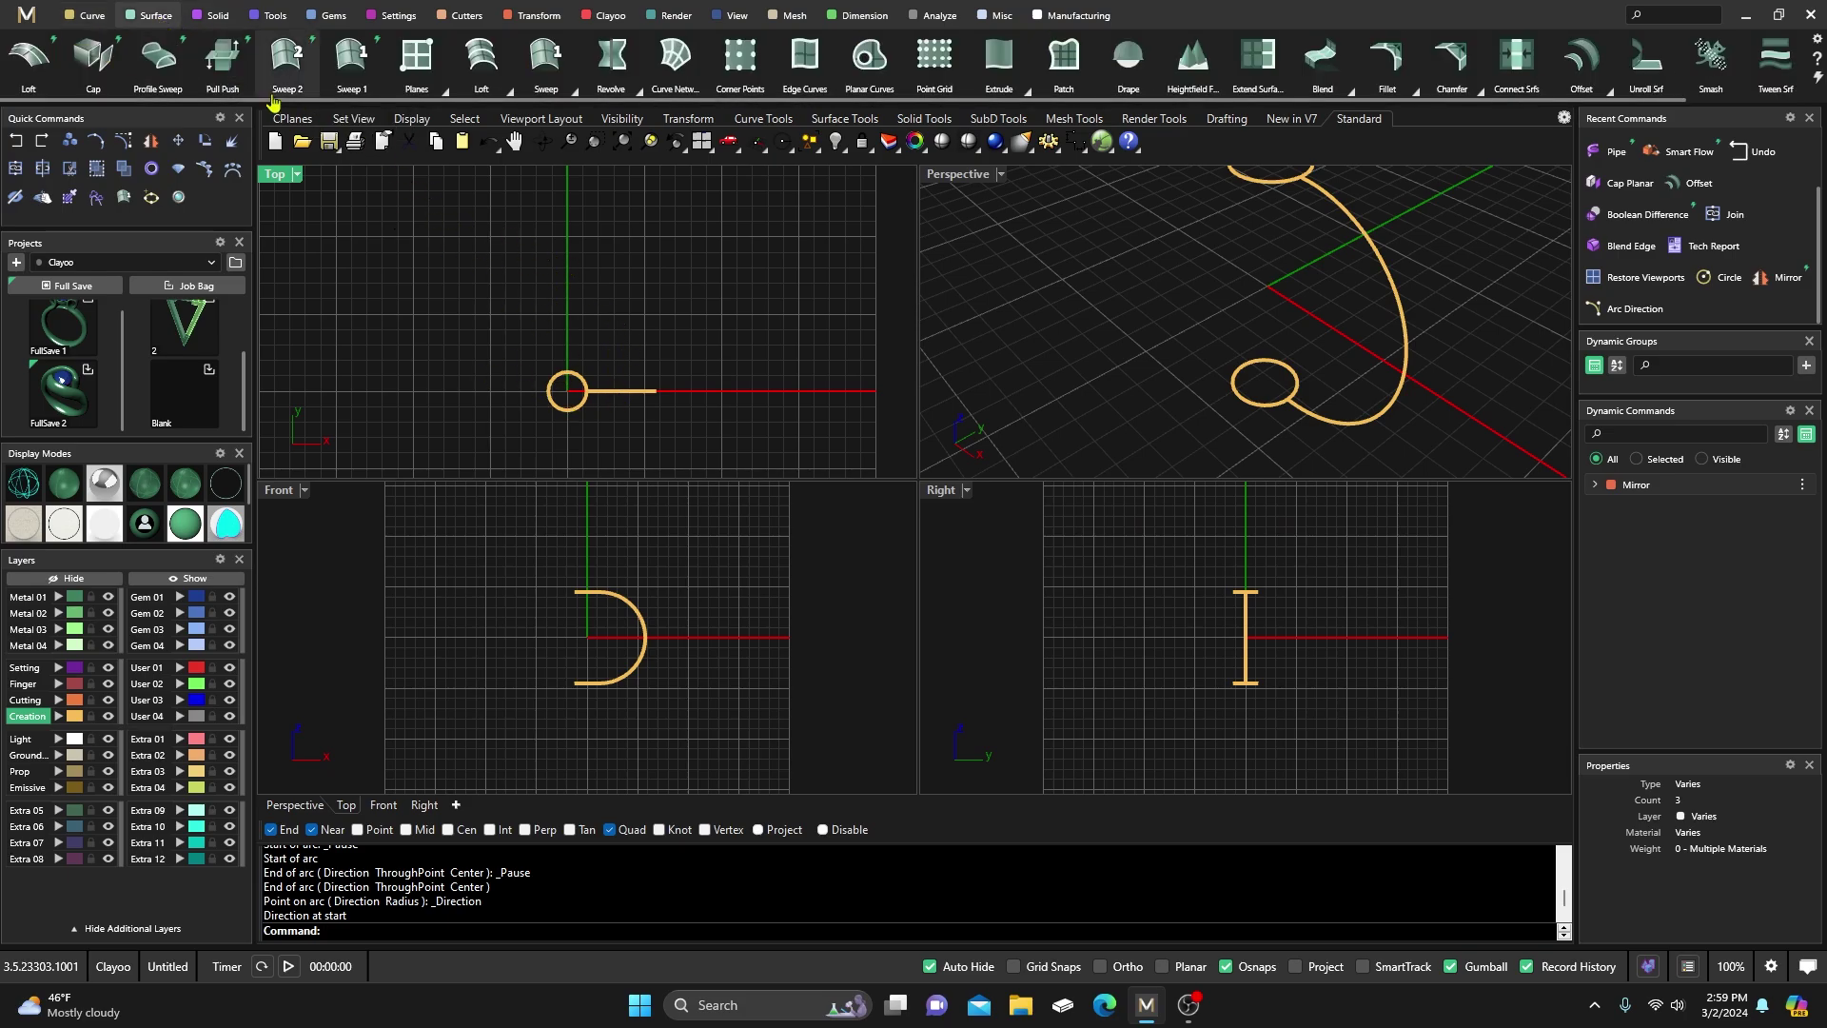
{"action": "left_click", "coordinate": [286, 59]}
{"action": "left_click", "coordinate": [585, 593]}
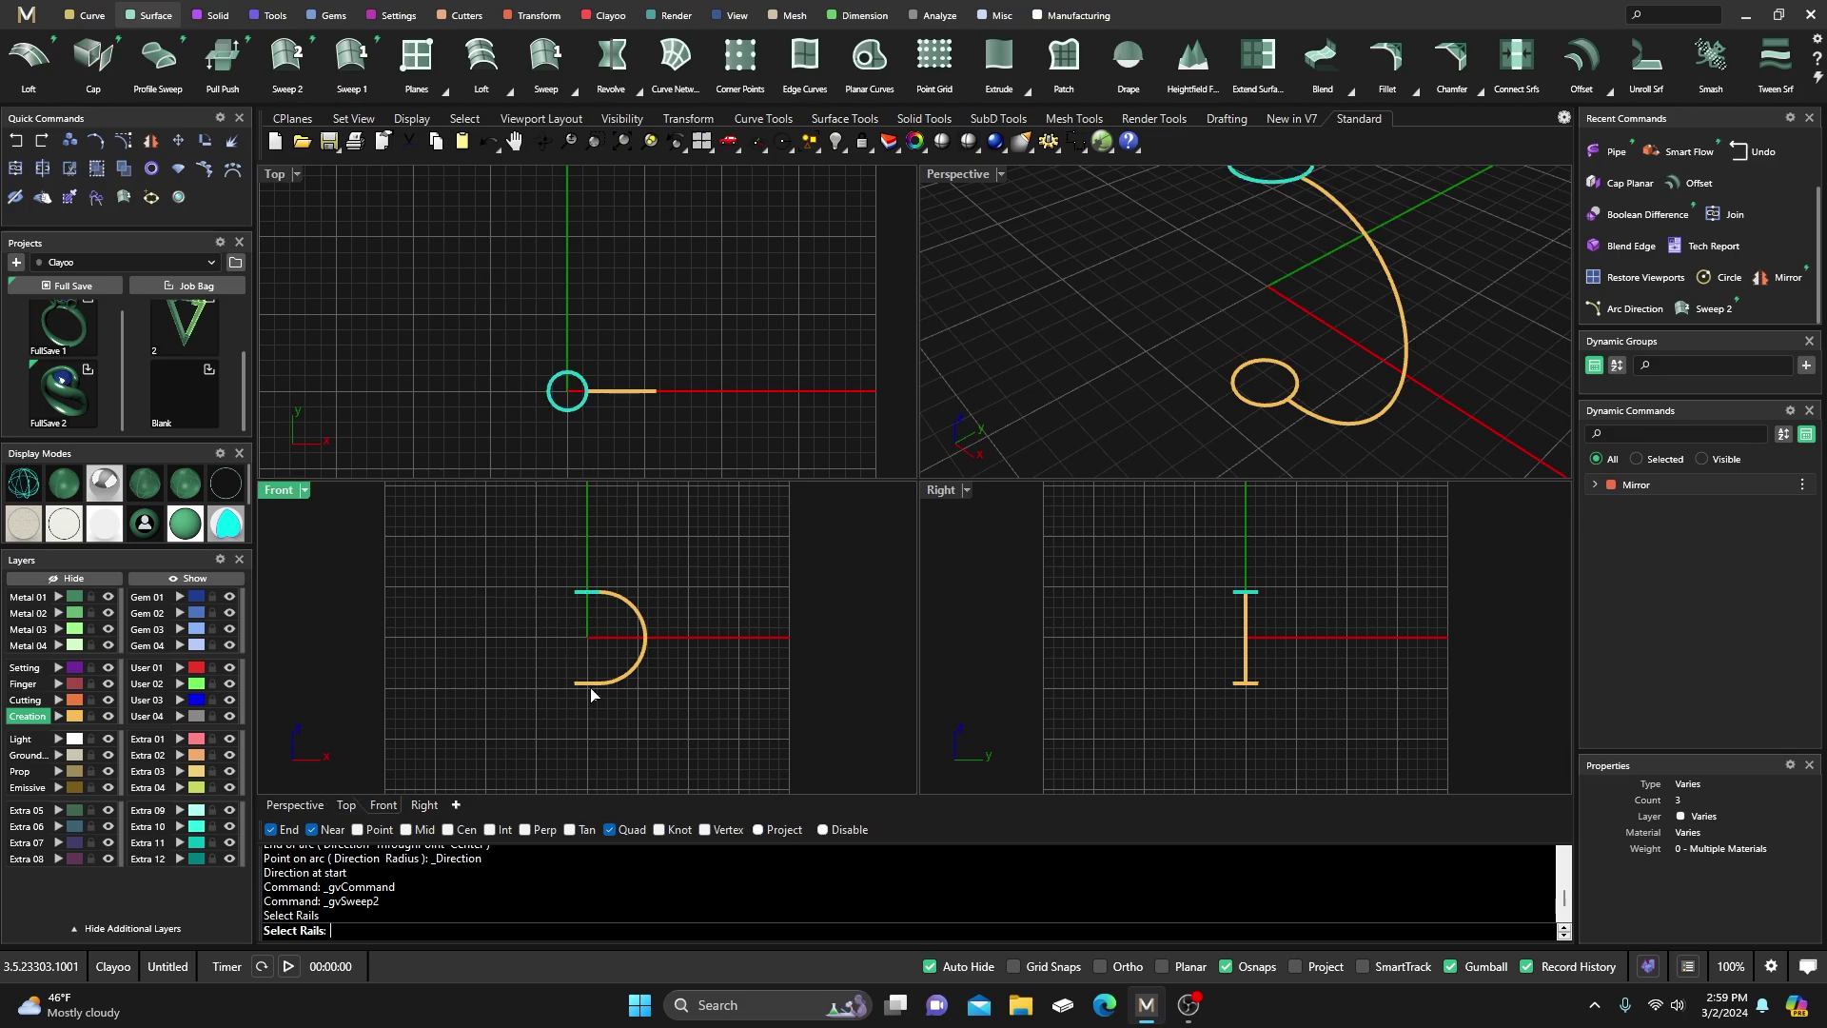
{"action": "left_click", "coordinate": [646, 653]}
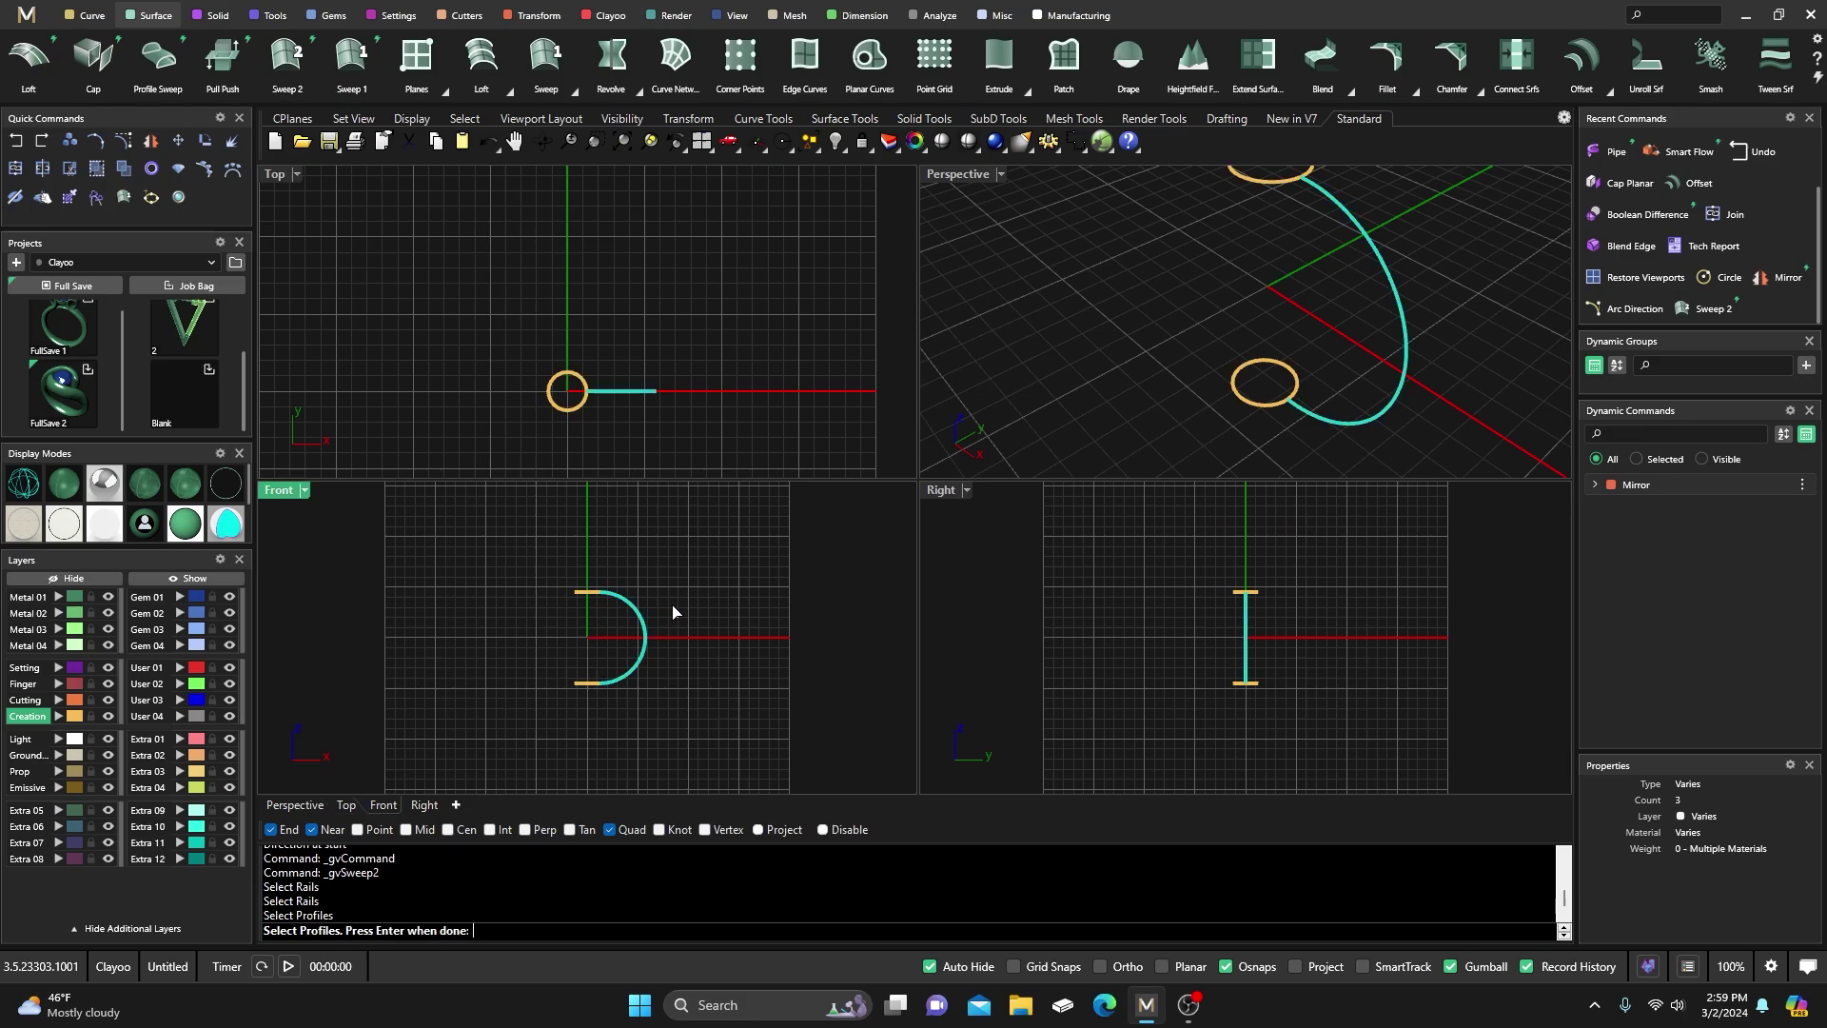
{"action": "key", "text": "Return"}
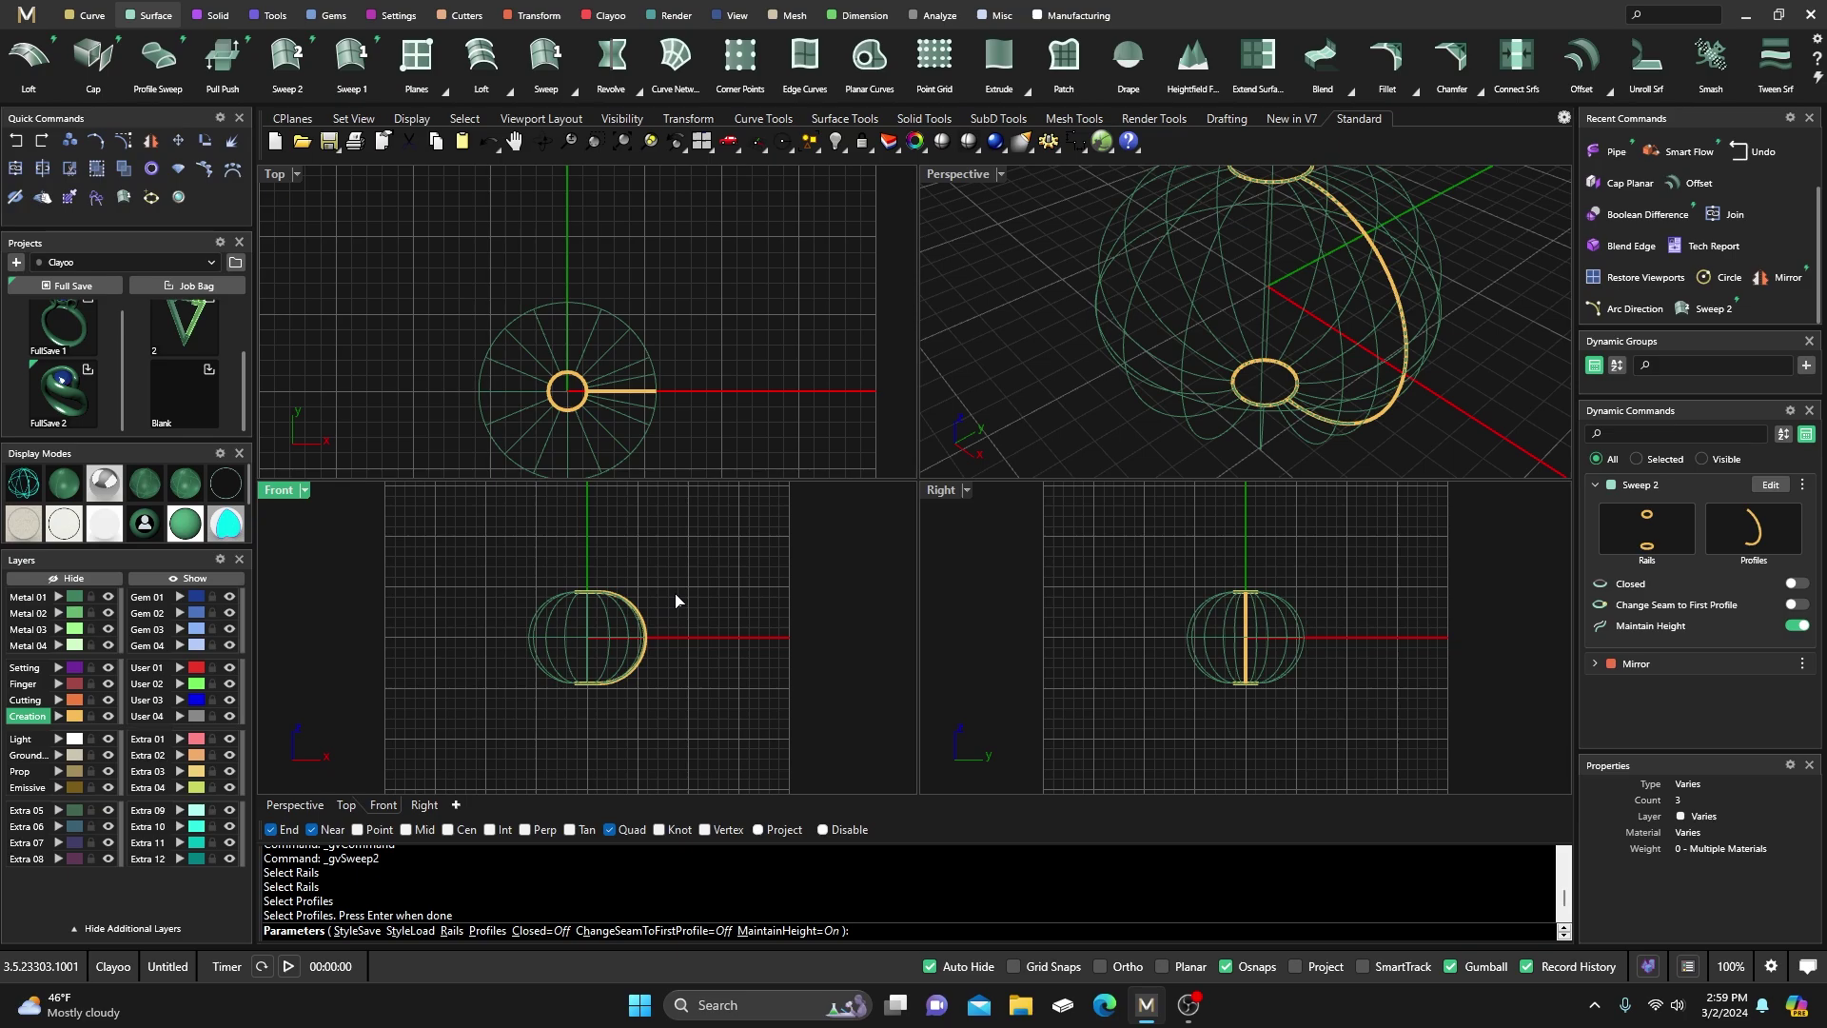
{"action": "key", "text": "Return"}
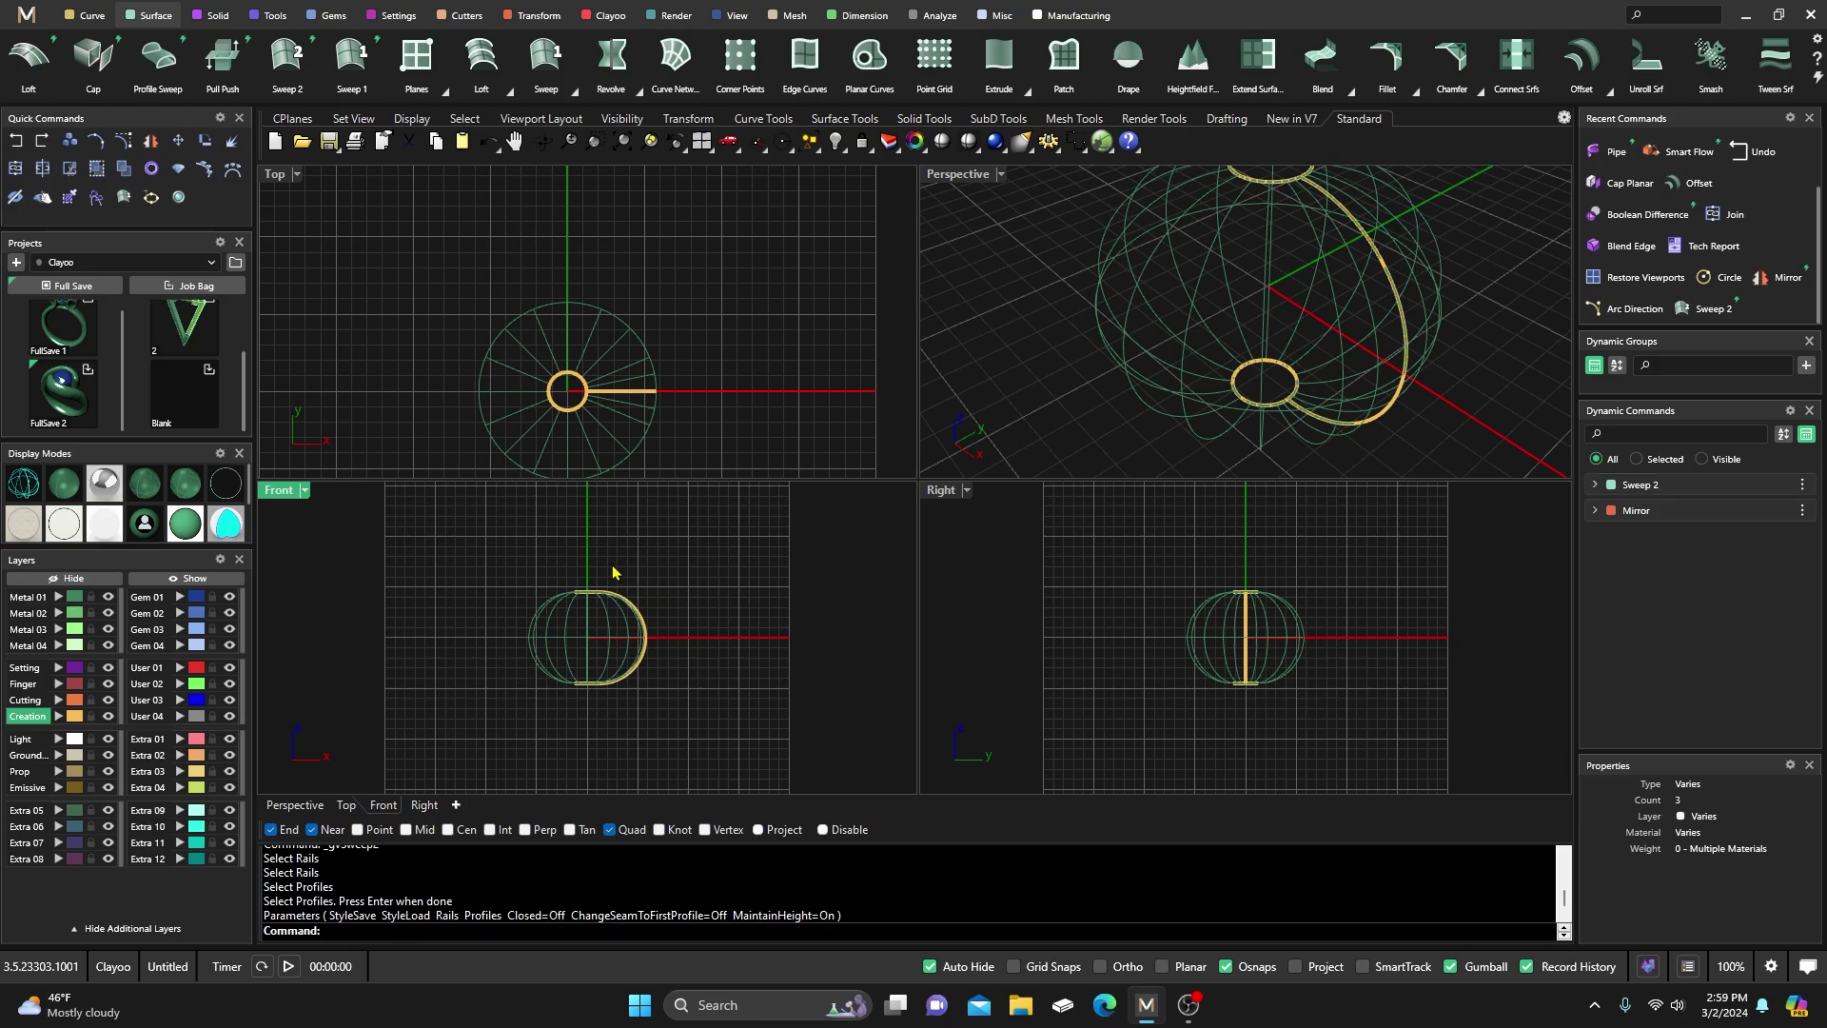
Switch the viewports from wireframe to the green shaded display mode
{"action": "right_click_drag", "start_coordinate": [597, 626], "coordinate": [574, 643]}
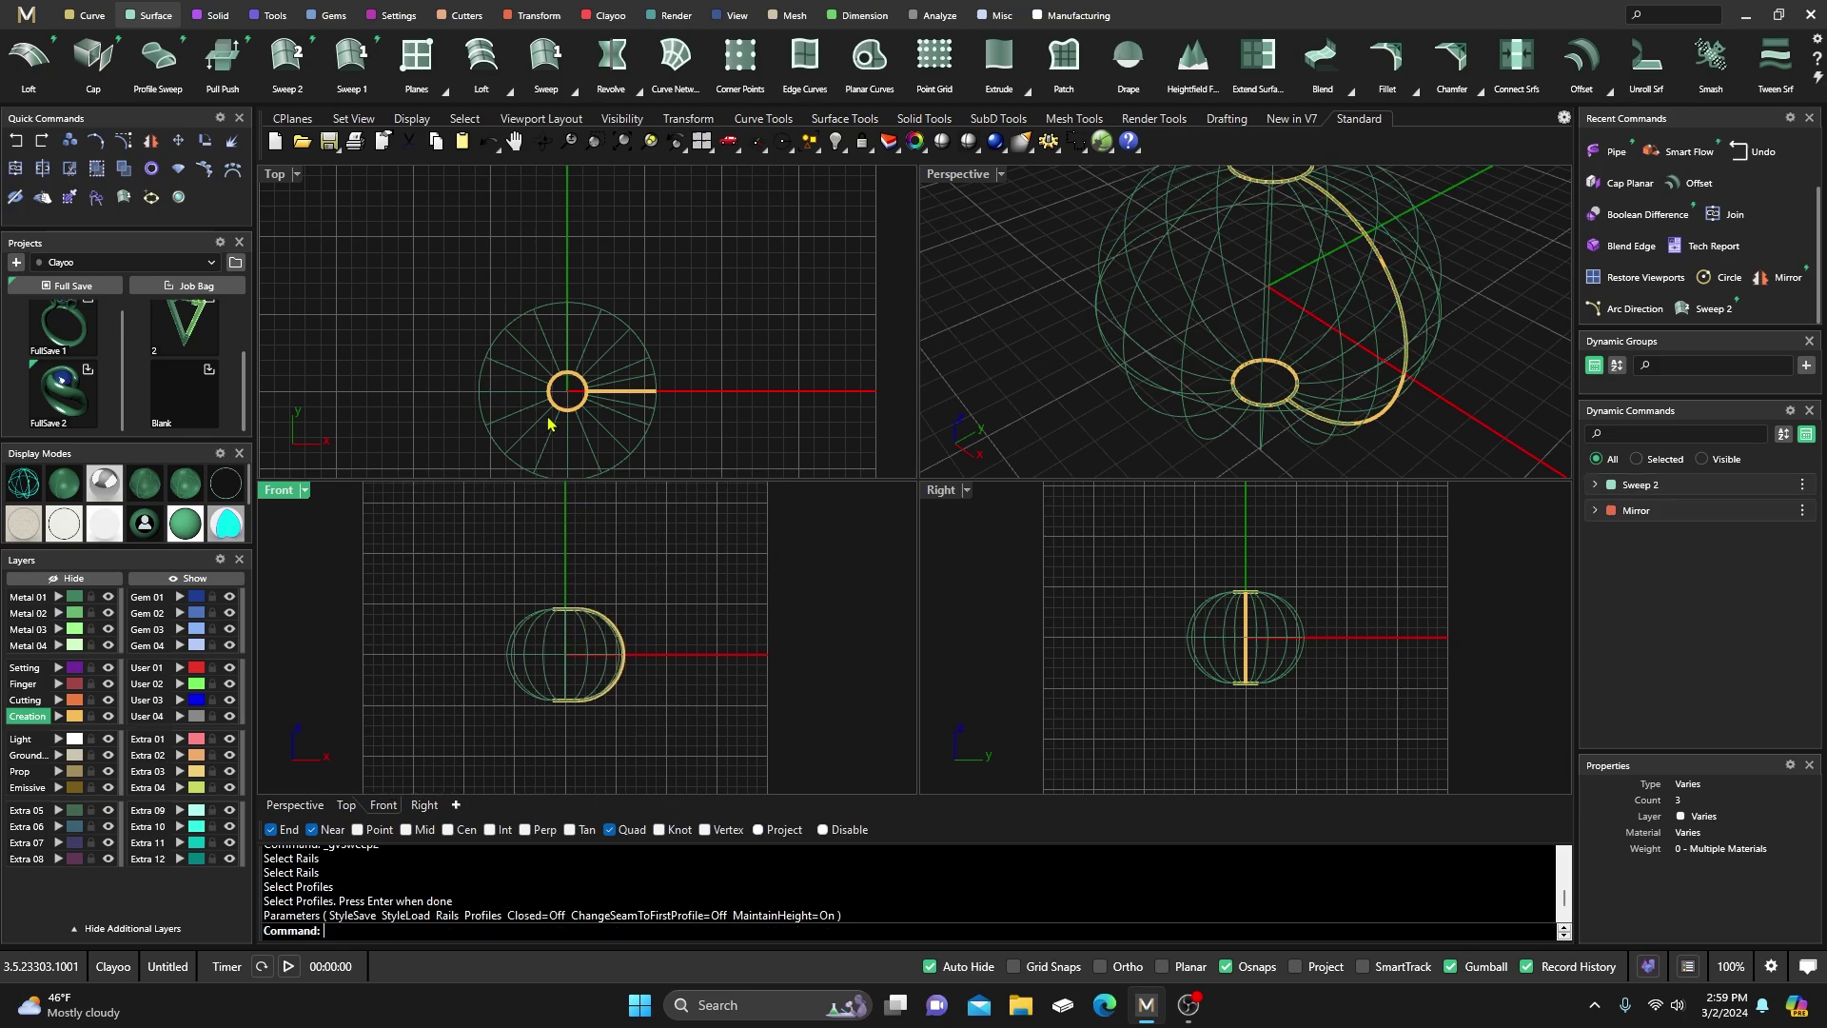
{"action": "left_click", "coordinate": [1121, 293]}
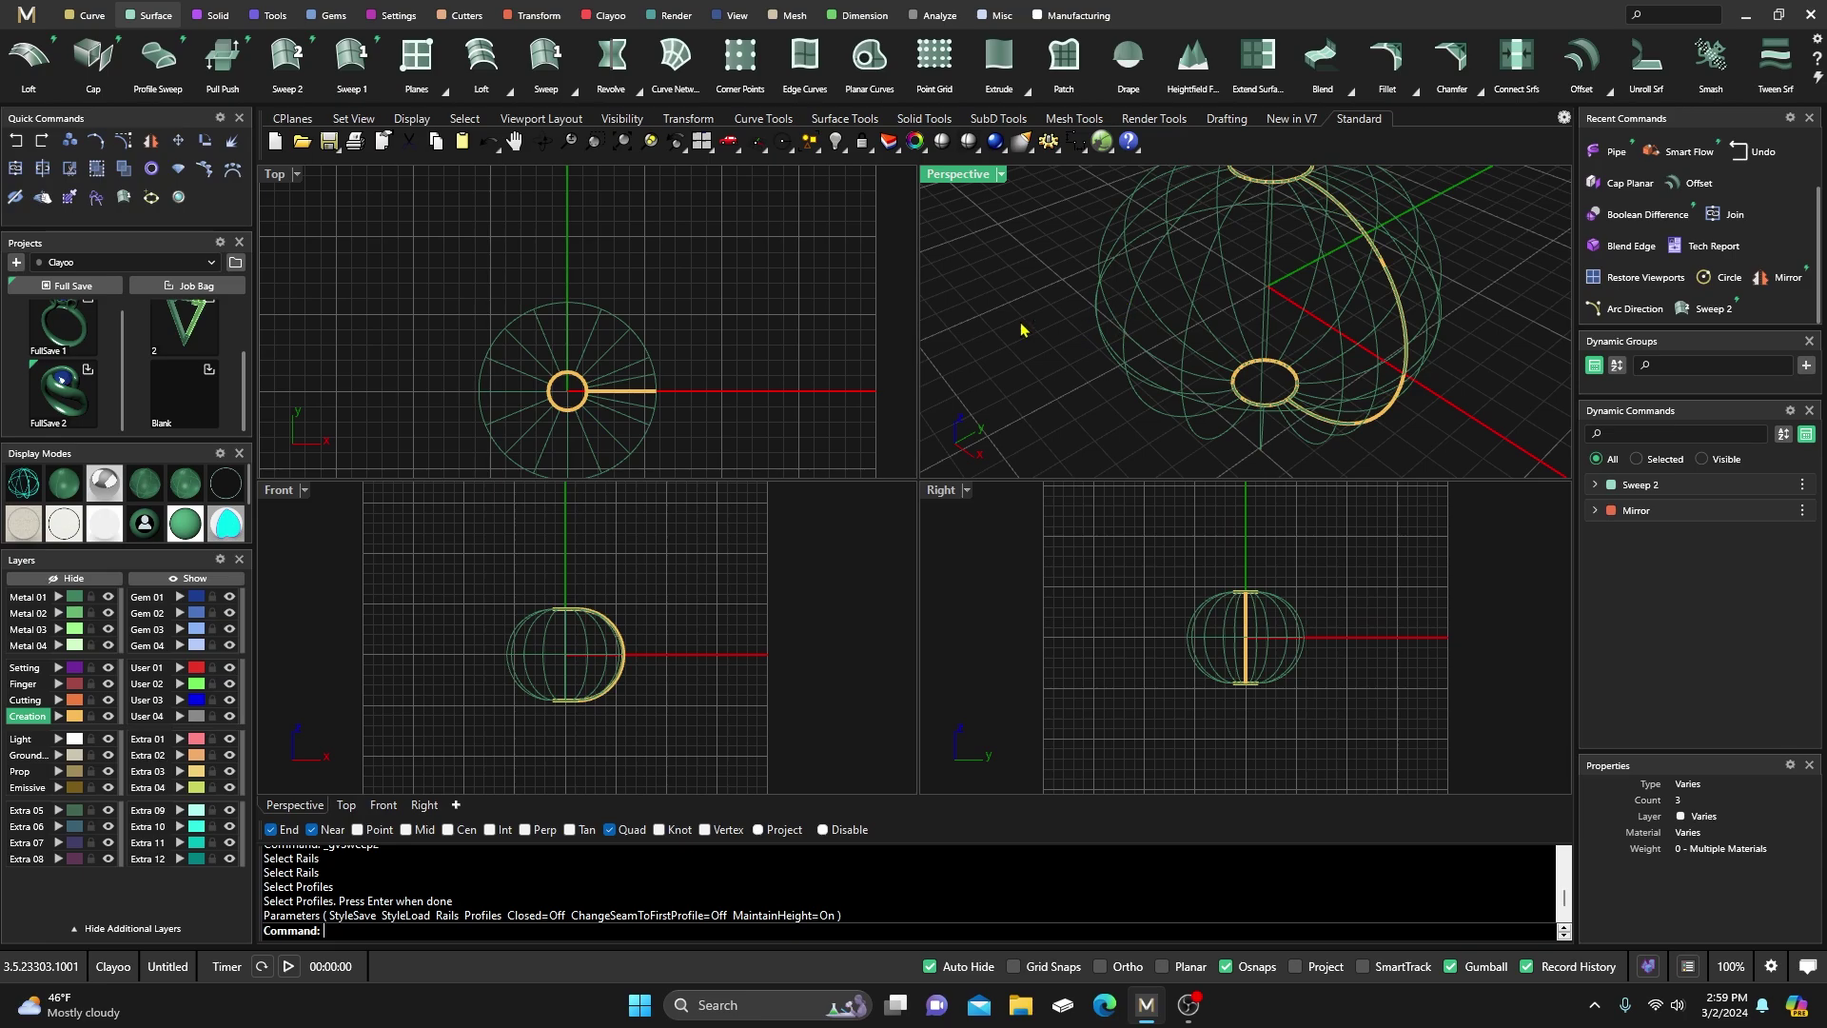
{"action": "left_click", "coordinate": [59, 484]}
Try to explode the swept surface, and examine it from several angles in the Perspective view
{"action": "left_click", "coordinate": [1138, 319]}
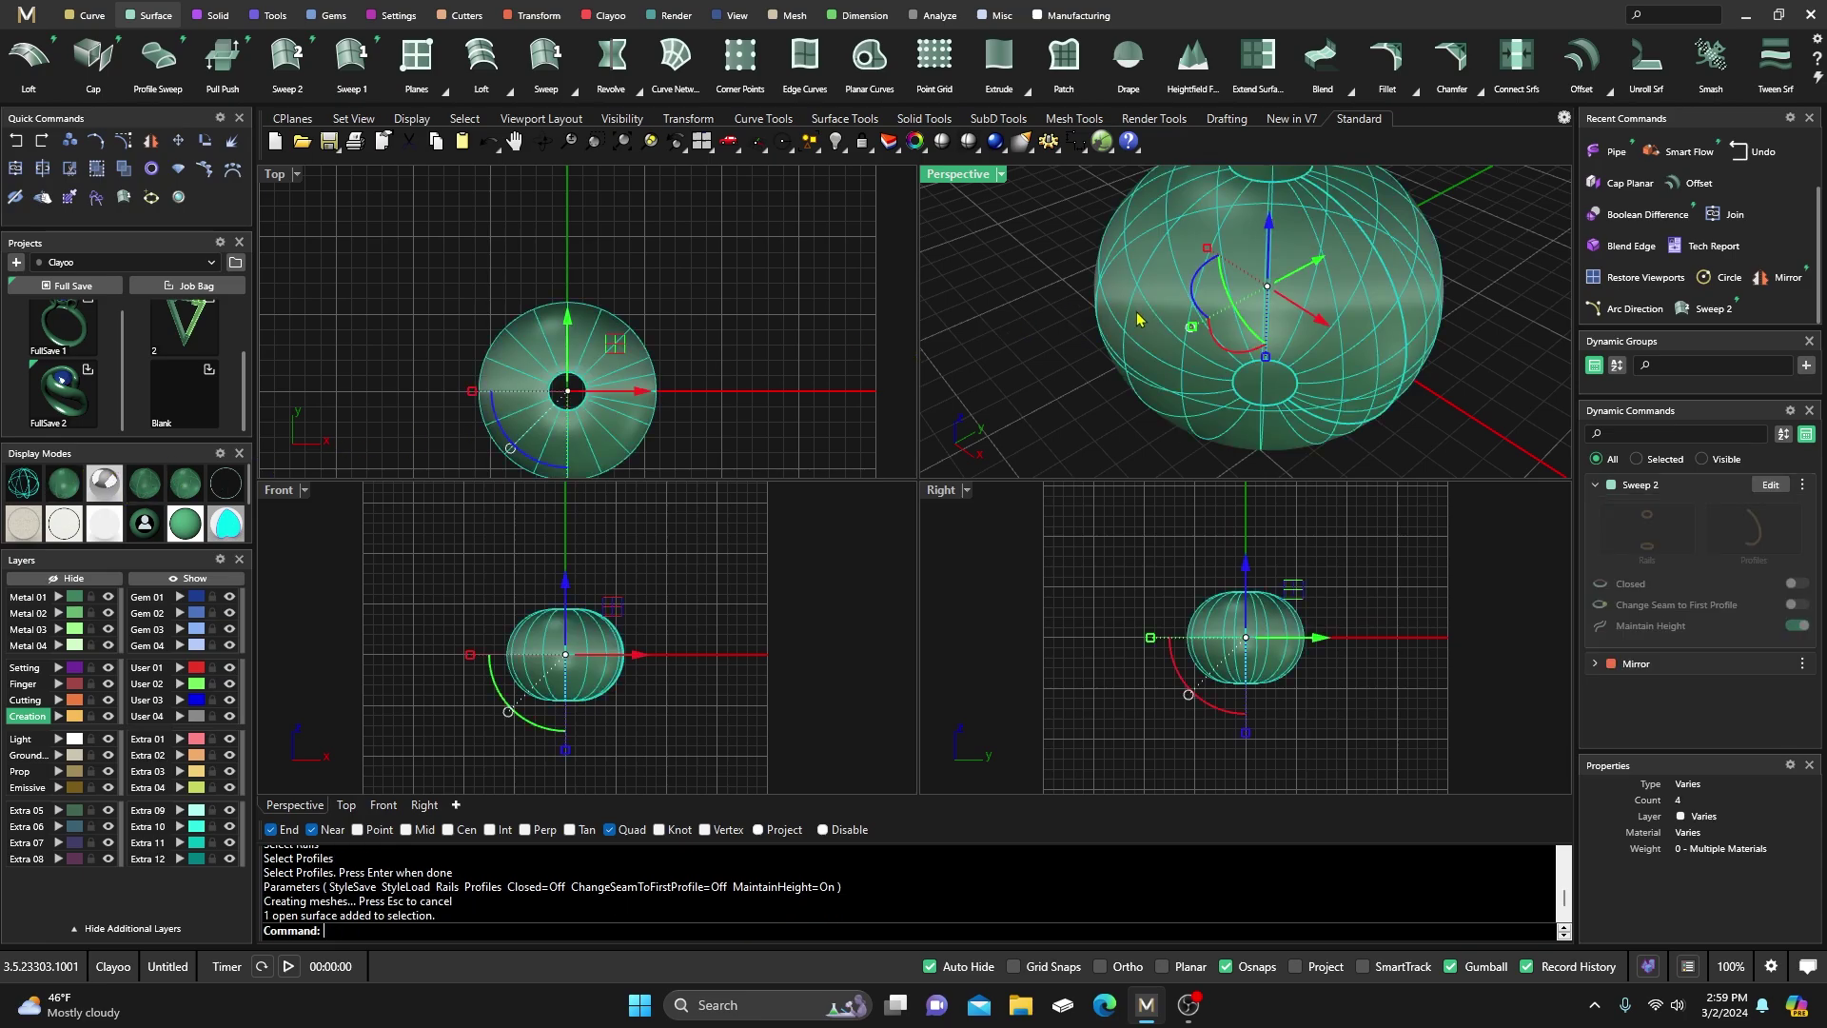
{"action": "left_click", "coordinate": [231, 141]}
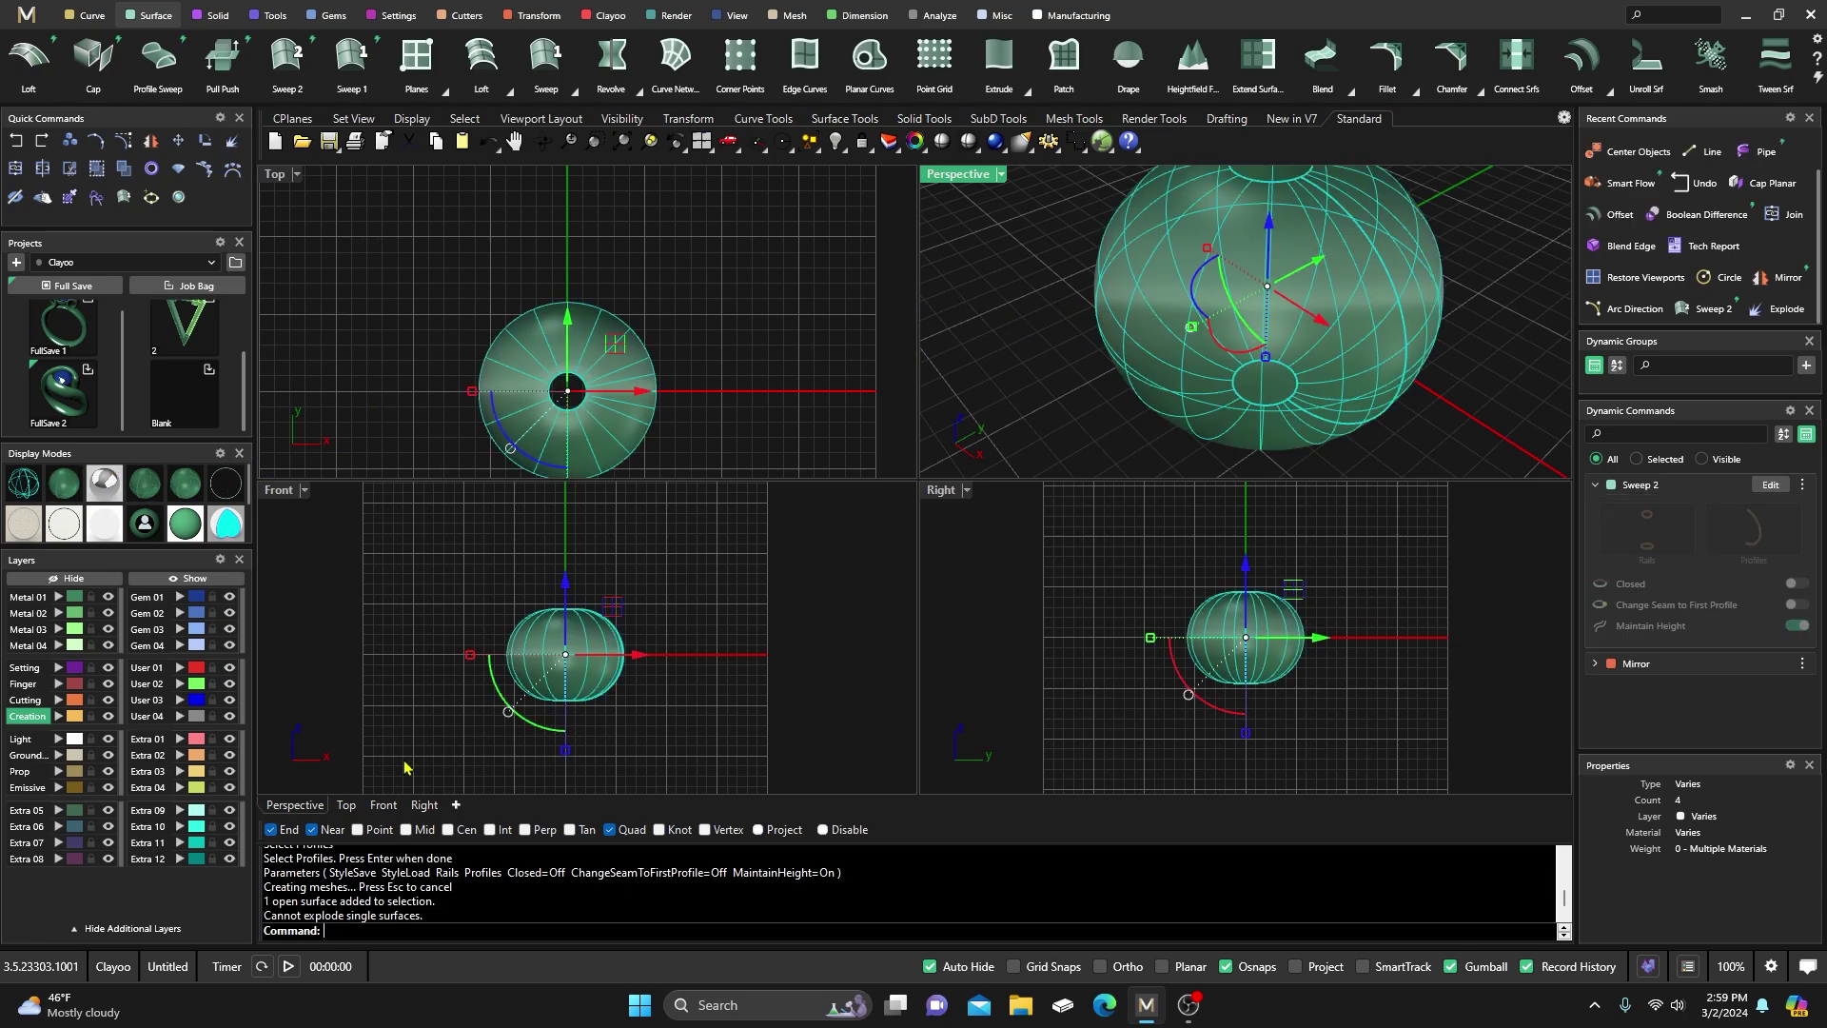
{"action": "left_click", "coordinate": [962, 359]}
{"action": "right_click_drag", "start_coordinate": [1173, 420], "coordinate": [1293, 371]}
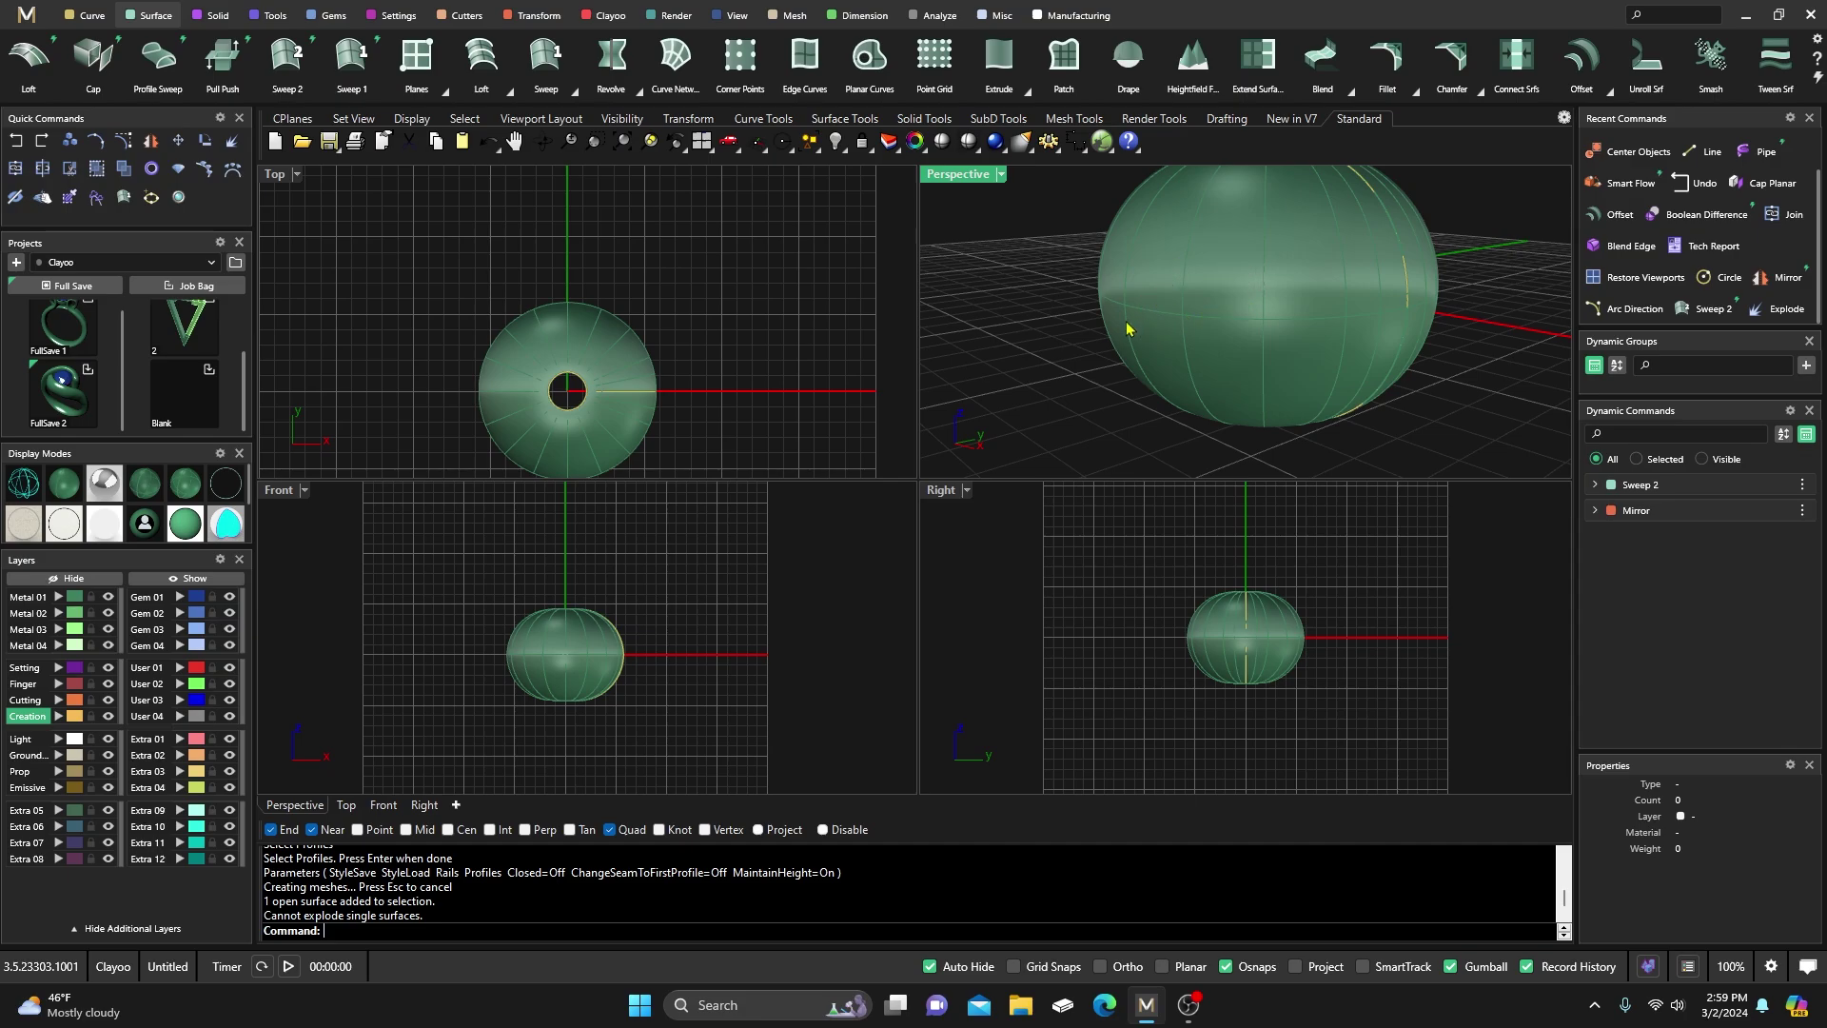
{"action": "right_click_drag", "start_coordinate": [1125, 326], "coordinate": [1186, 305]}
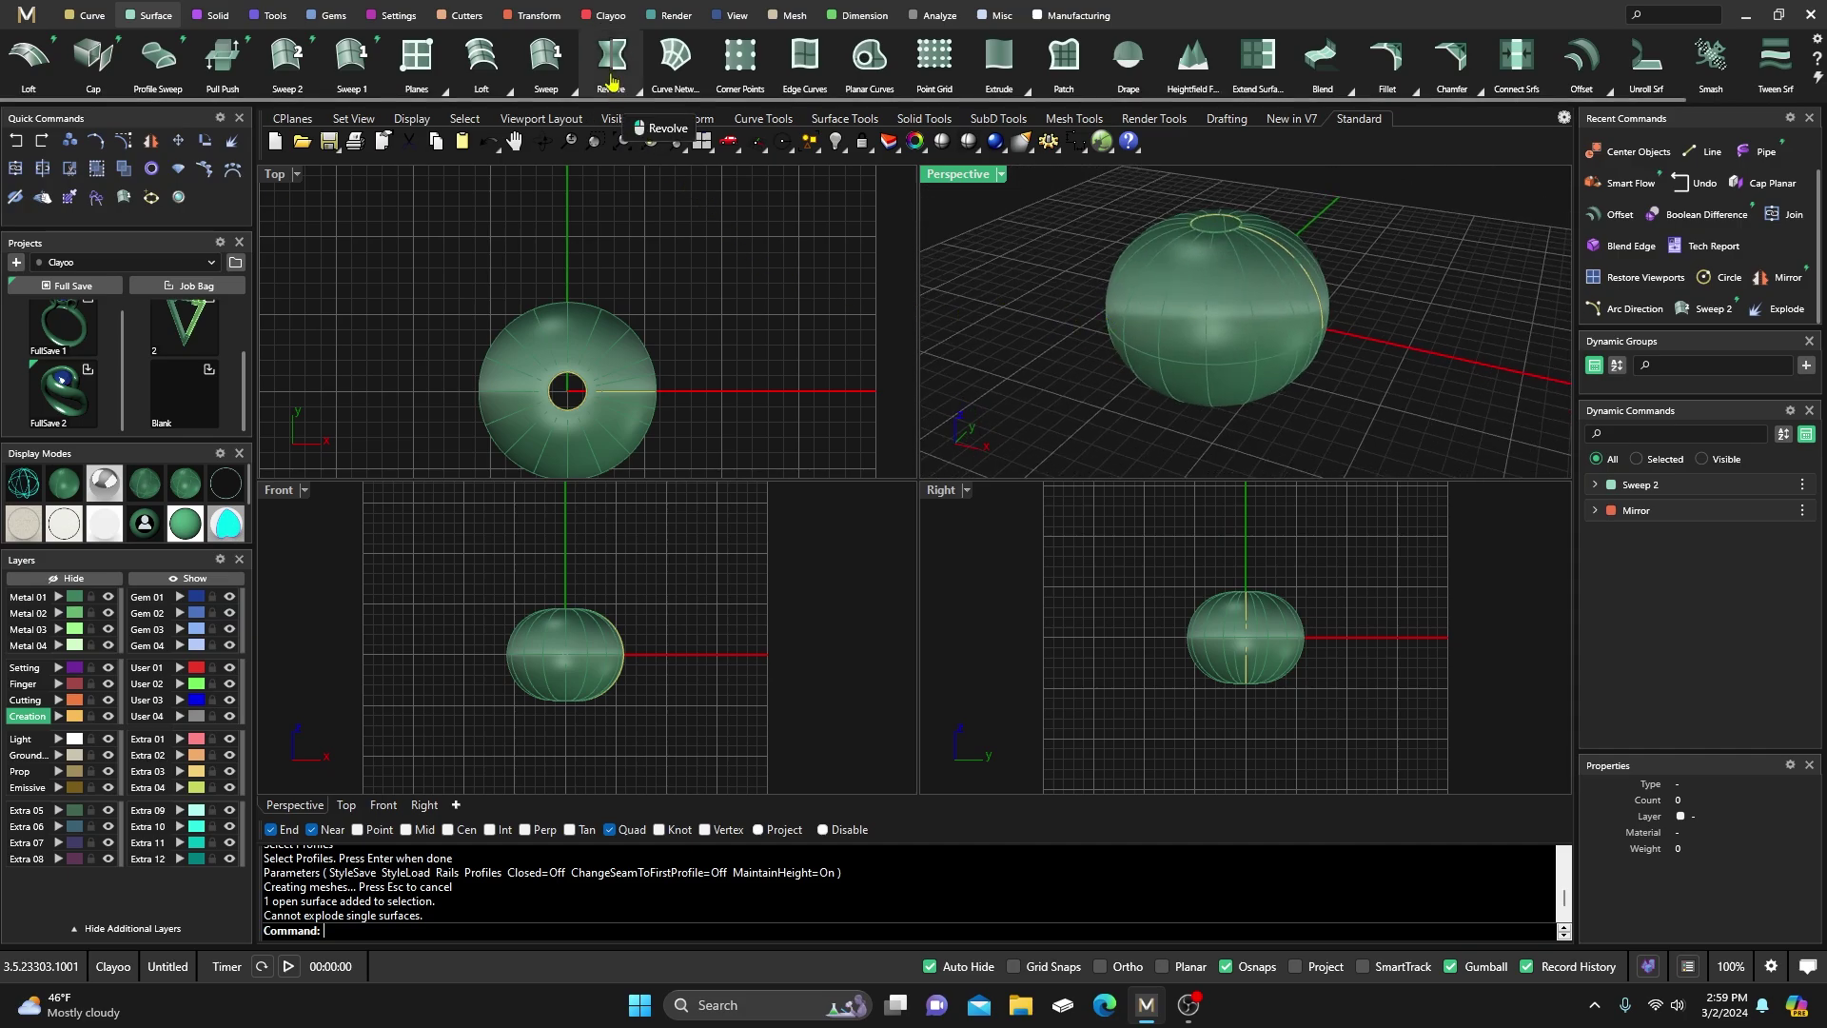
Create an Auto Base from the swept surface and move the flat base clear behind it in the Top view
{"action": "left_click", "coordinate": [531, 16]}
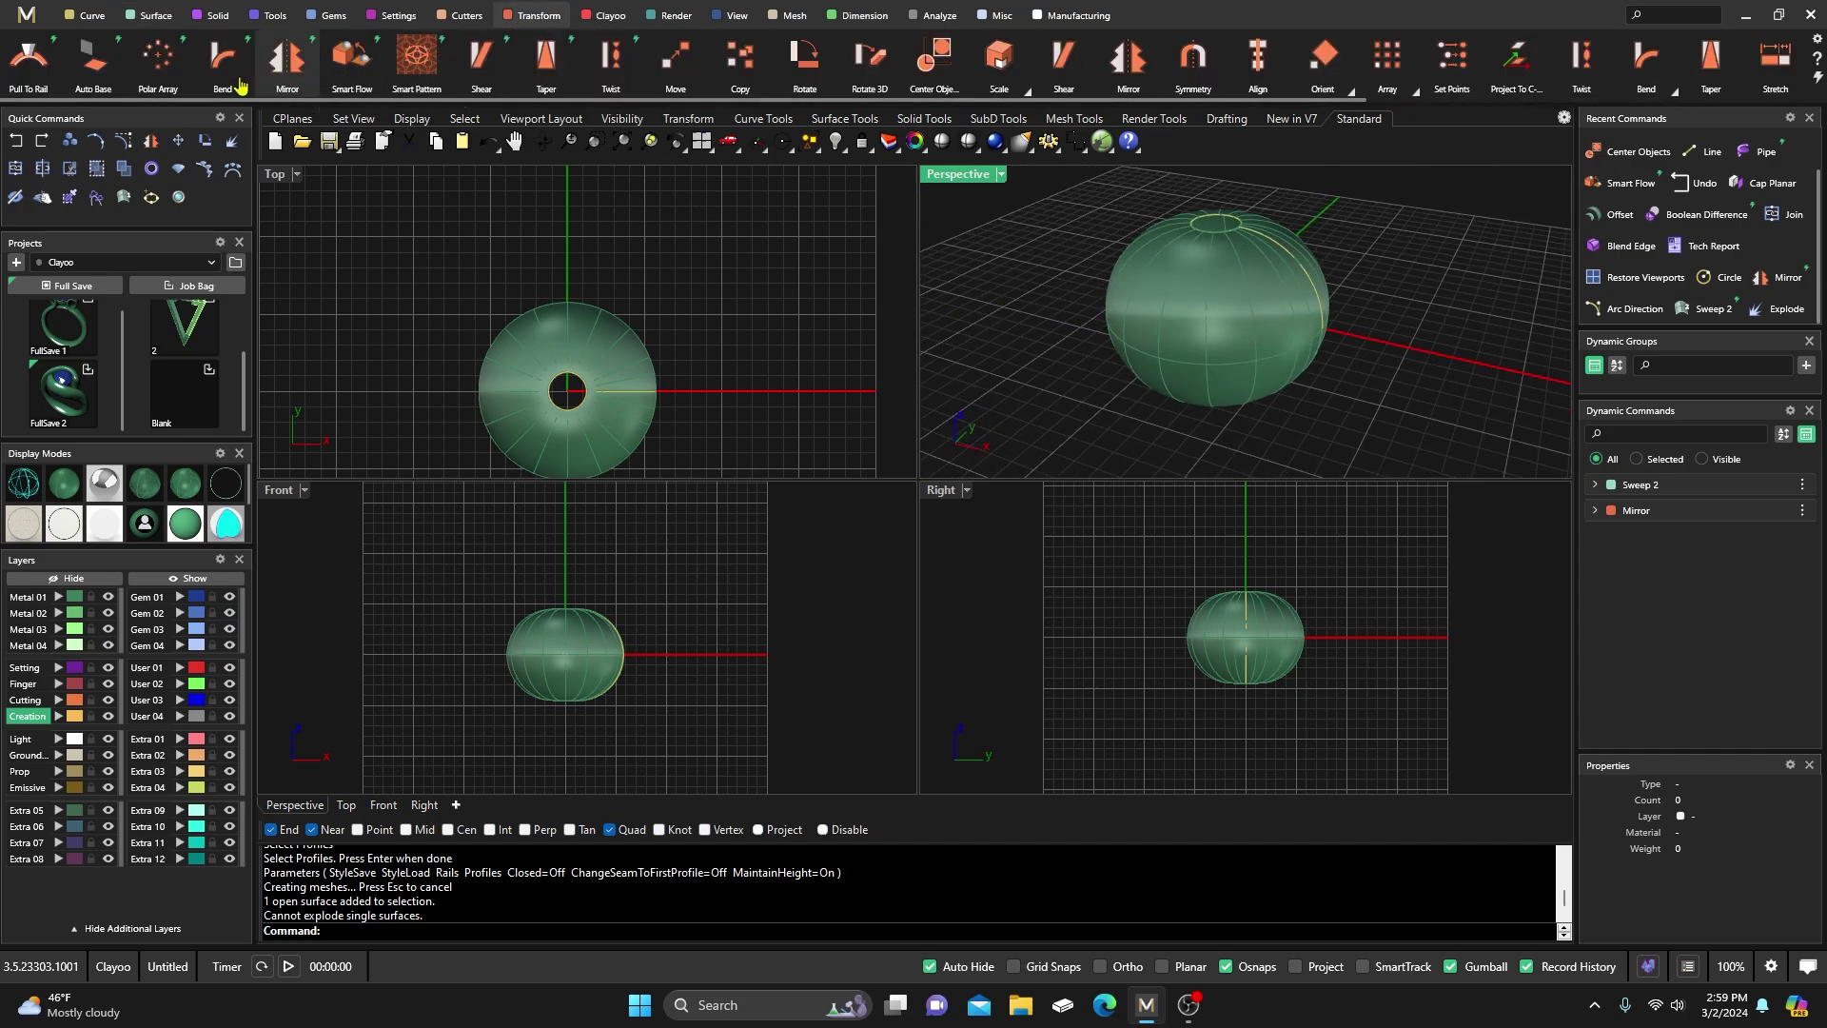
{"action": "left_click", "coordinate": [93, 57]}
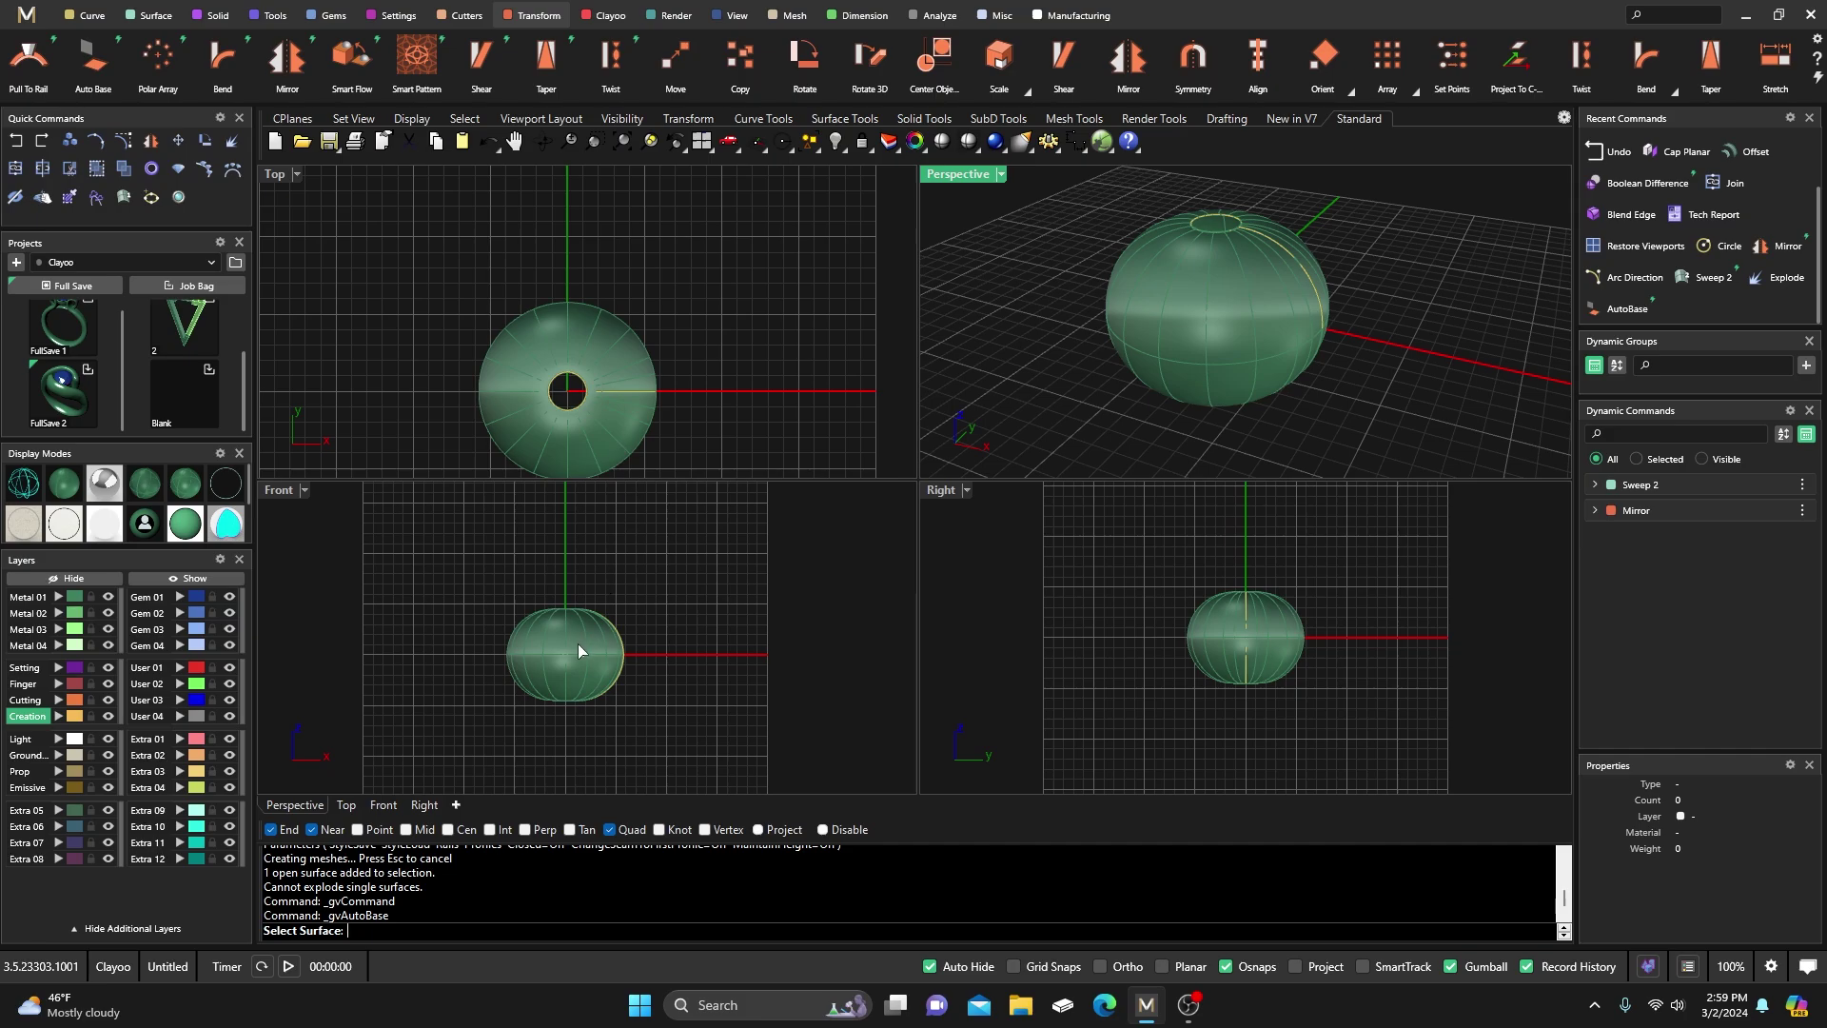
{"action": "left_click", "coordinate": [578, 646]}
{"action": "scroll", "coordinate": [616, 401], "scroll_direction": "down", "scroll_amount": 3}
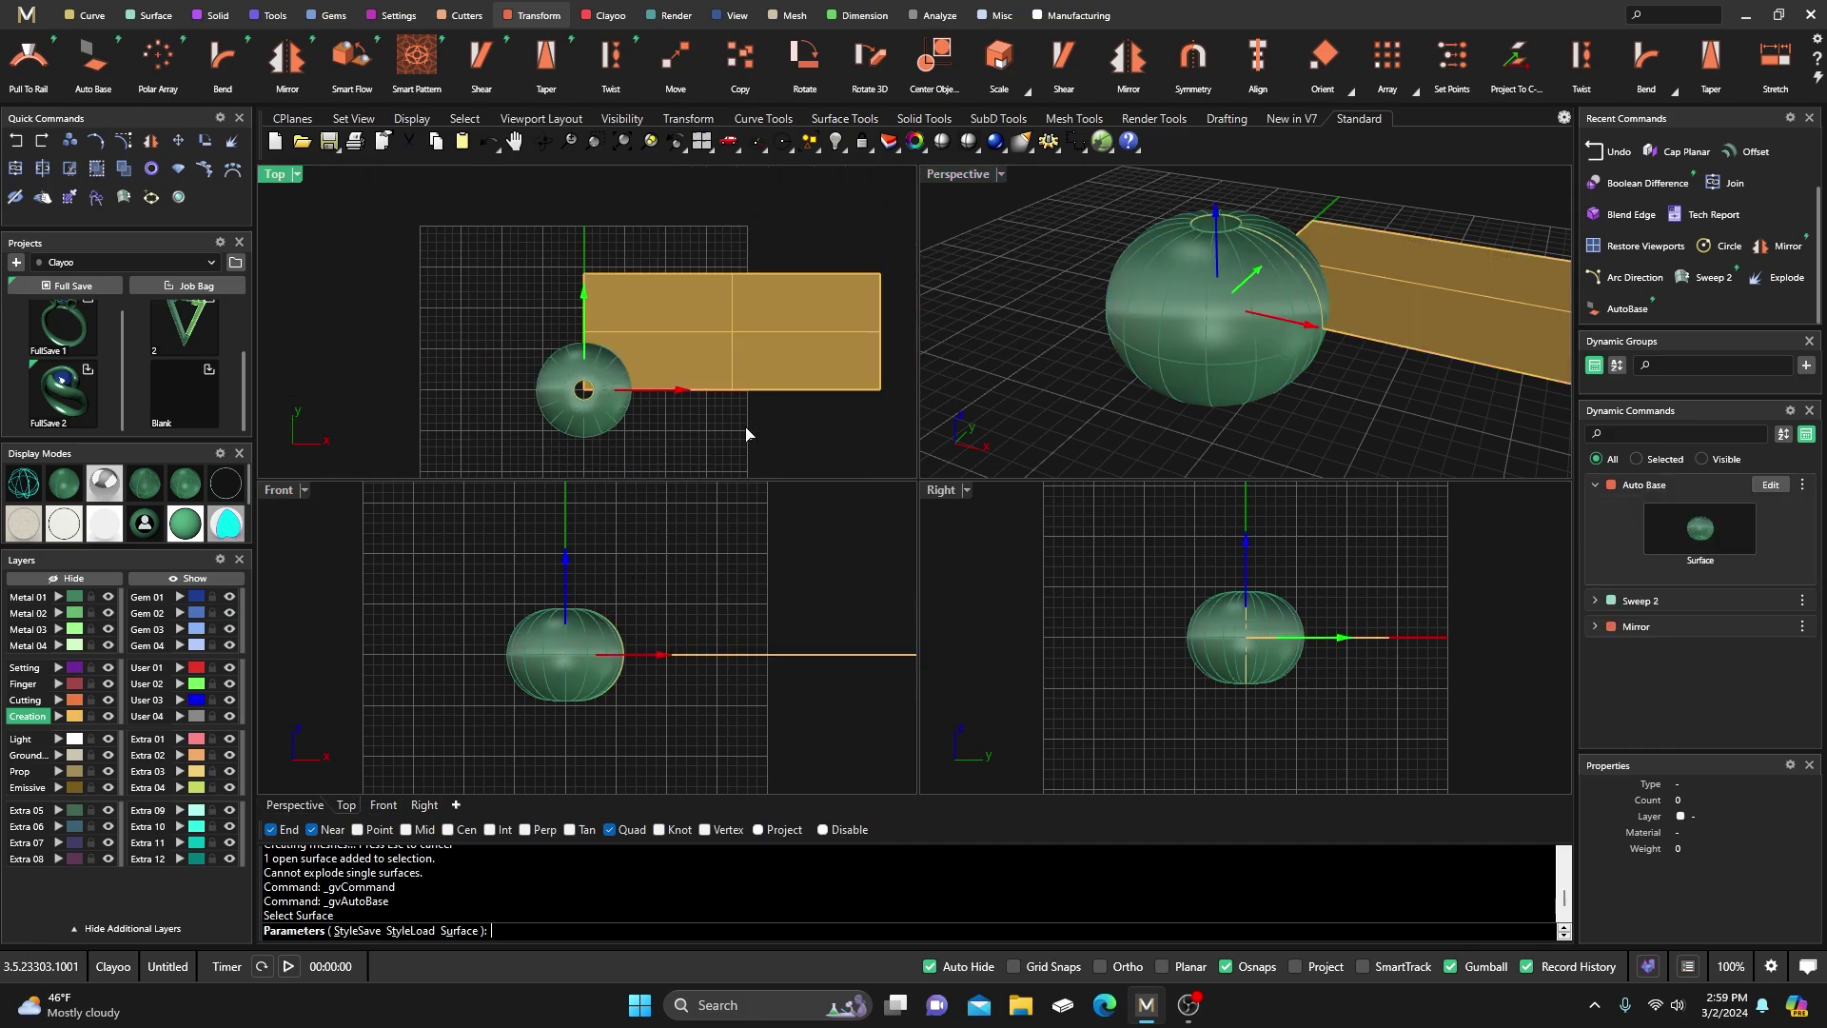
{"action": "left_click", "coordinate": [772, 396]}
{"action": "left_click_drag", "start_coordinate": [776, 293], "coordinate": [603, 208]}
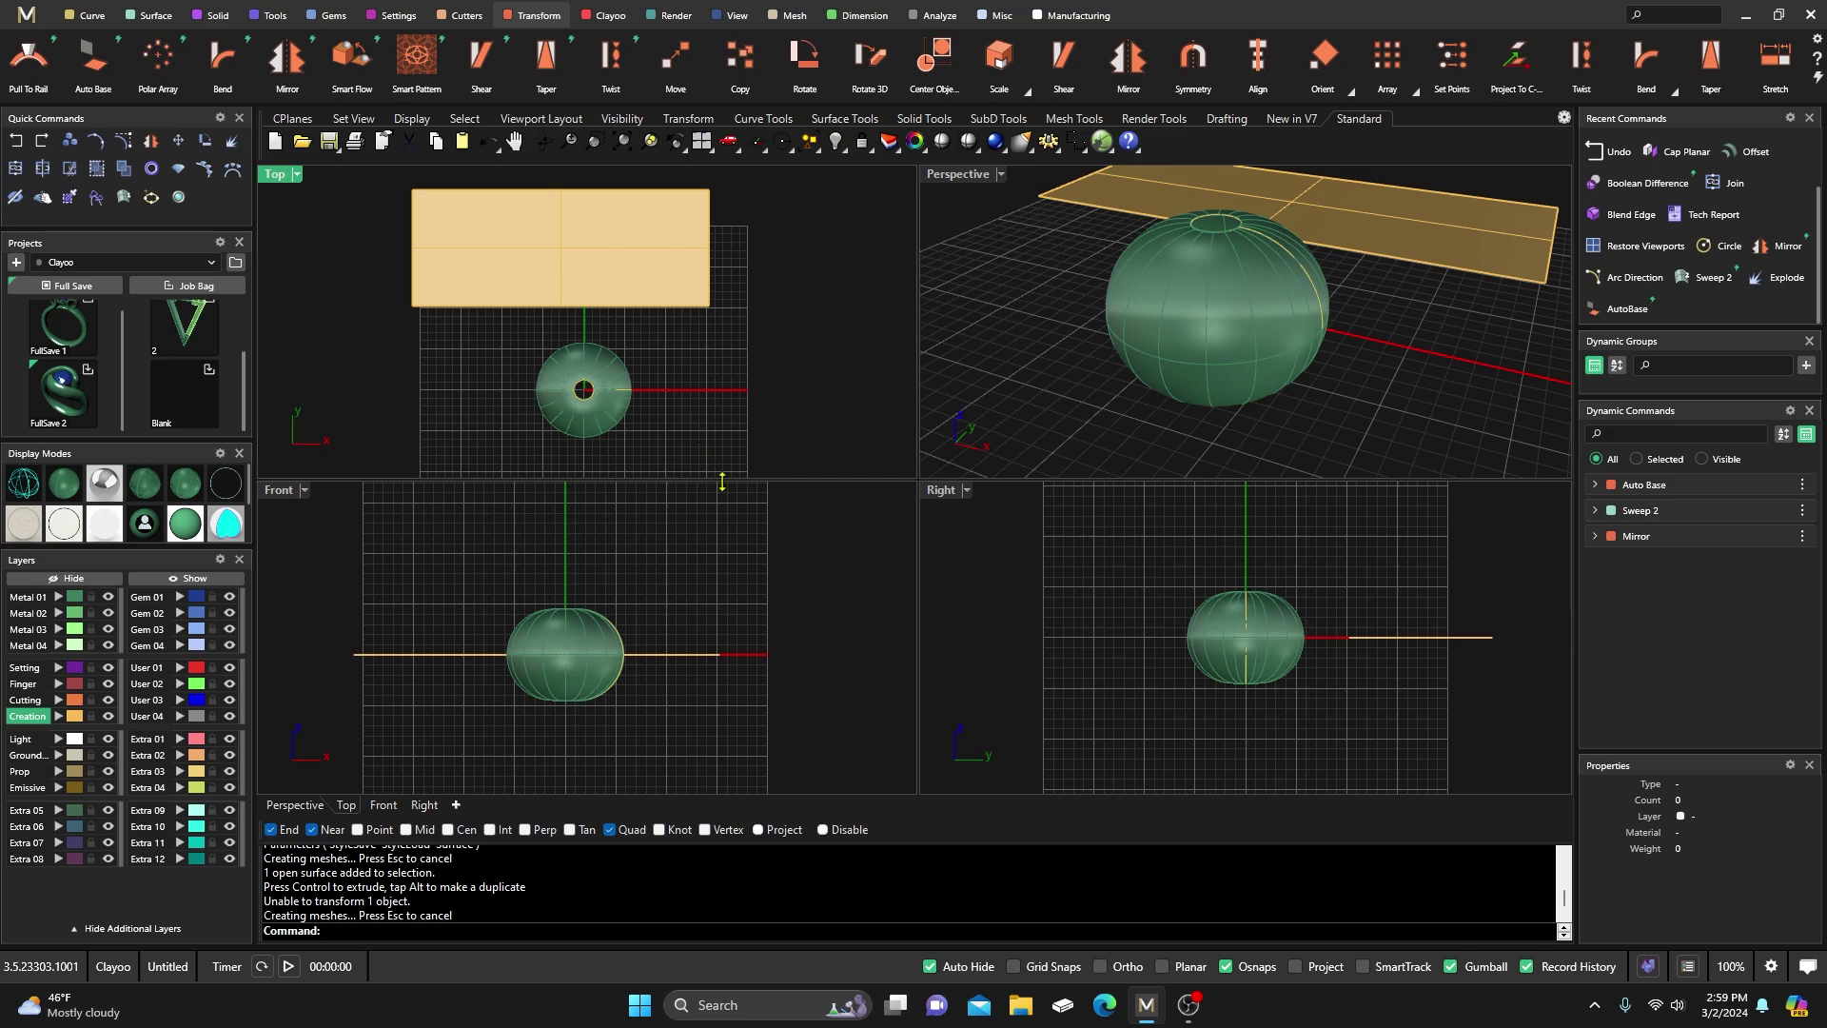
Turn on the profile arc's control points and move its three outer points inward along X to slim the bead
{"action": "scroll", "coordinate": [610, 655], "scroll_direction": "up", "scroll_amount": 2}
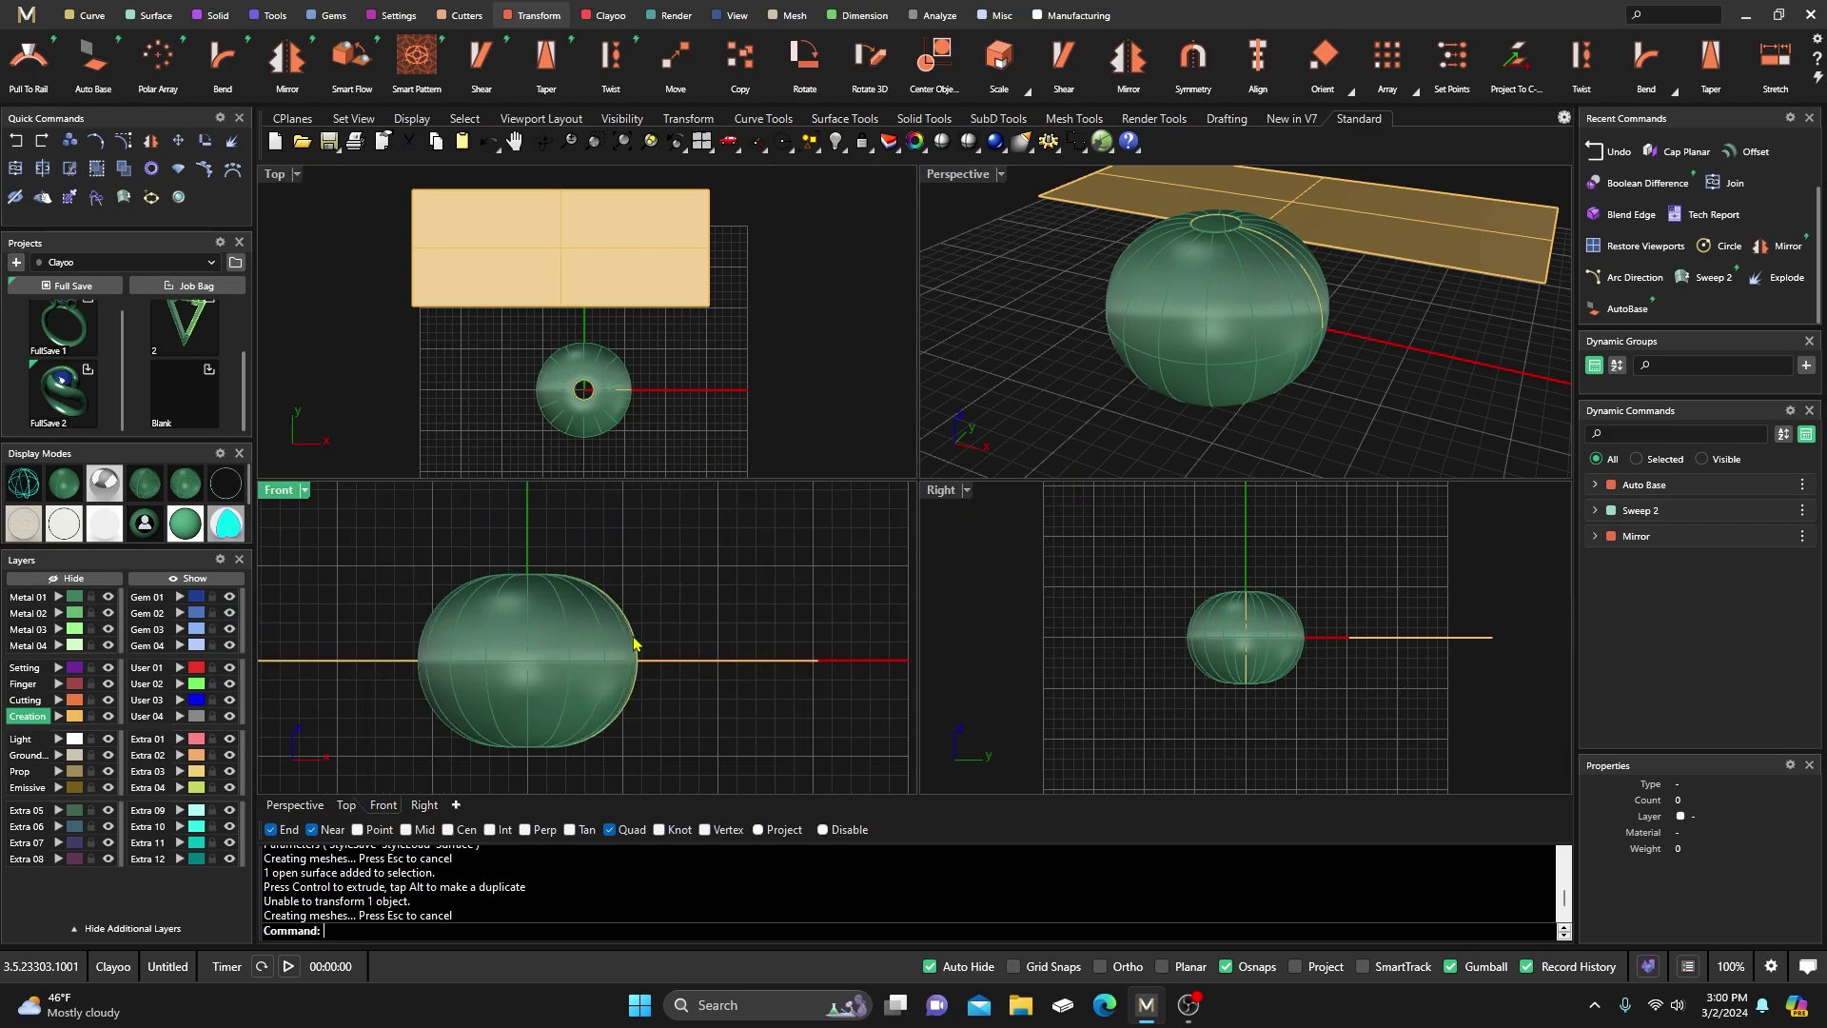
{"action": "left_click", "coordinate": [634, 643]}
{"action": "left_click", "coordinate": [671, 684]}
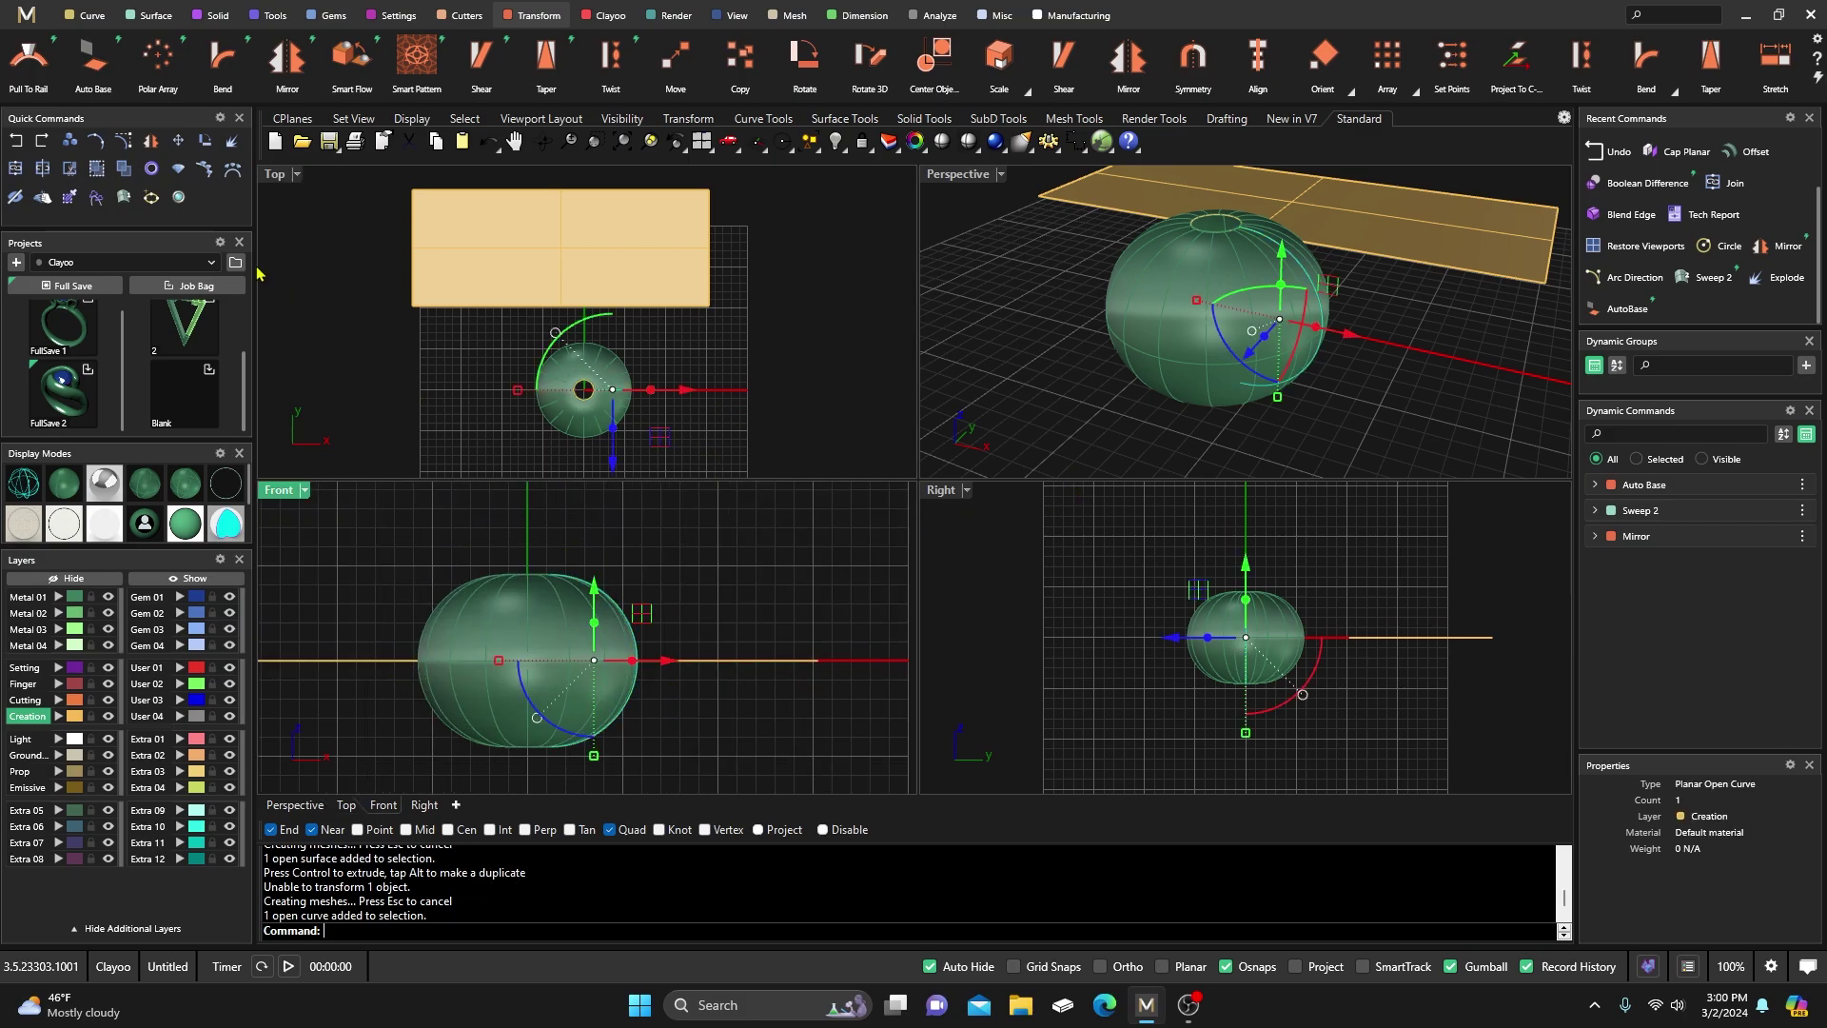
{"action": "left_click", "coordinate": [120, 145]}
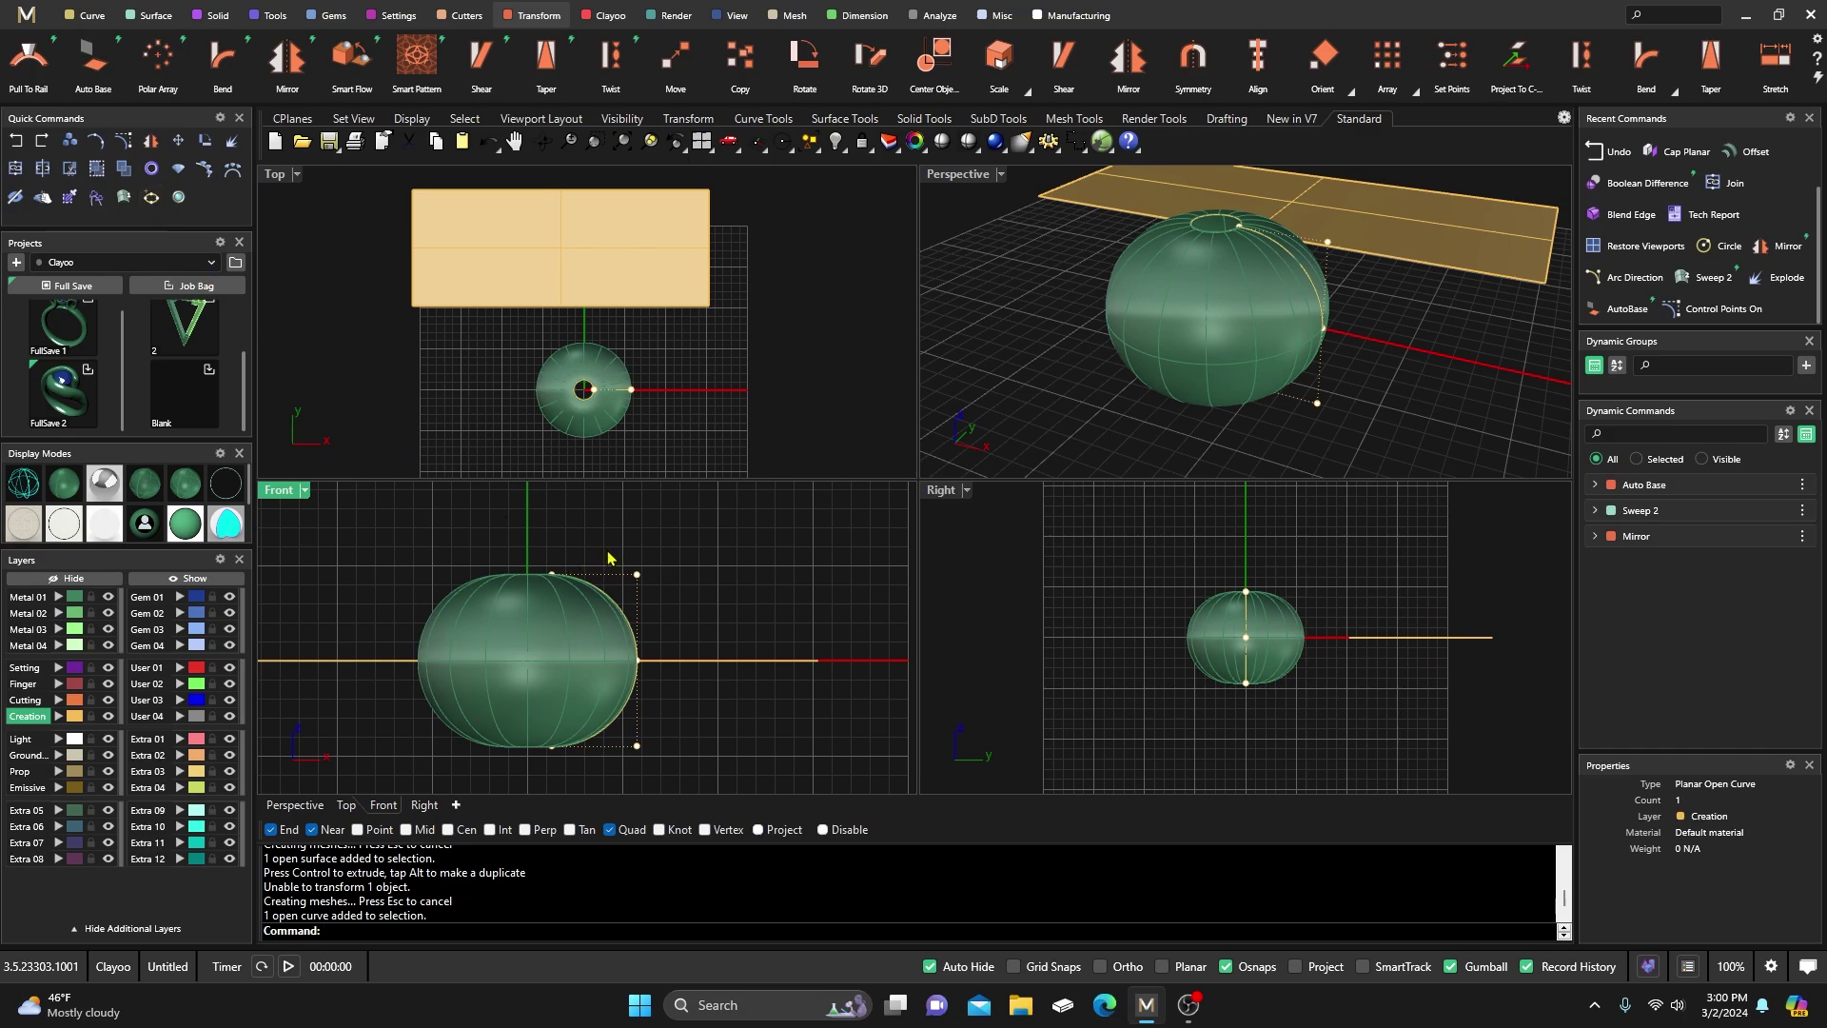
{"action": "left_click_drag", "start_coordinate": [609, 558], "coordinate": [690, 804]}
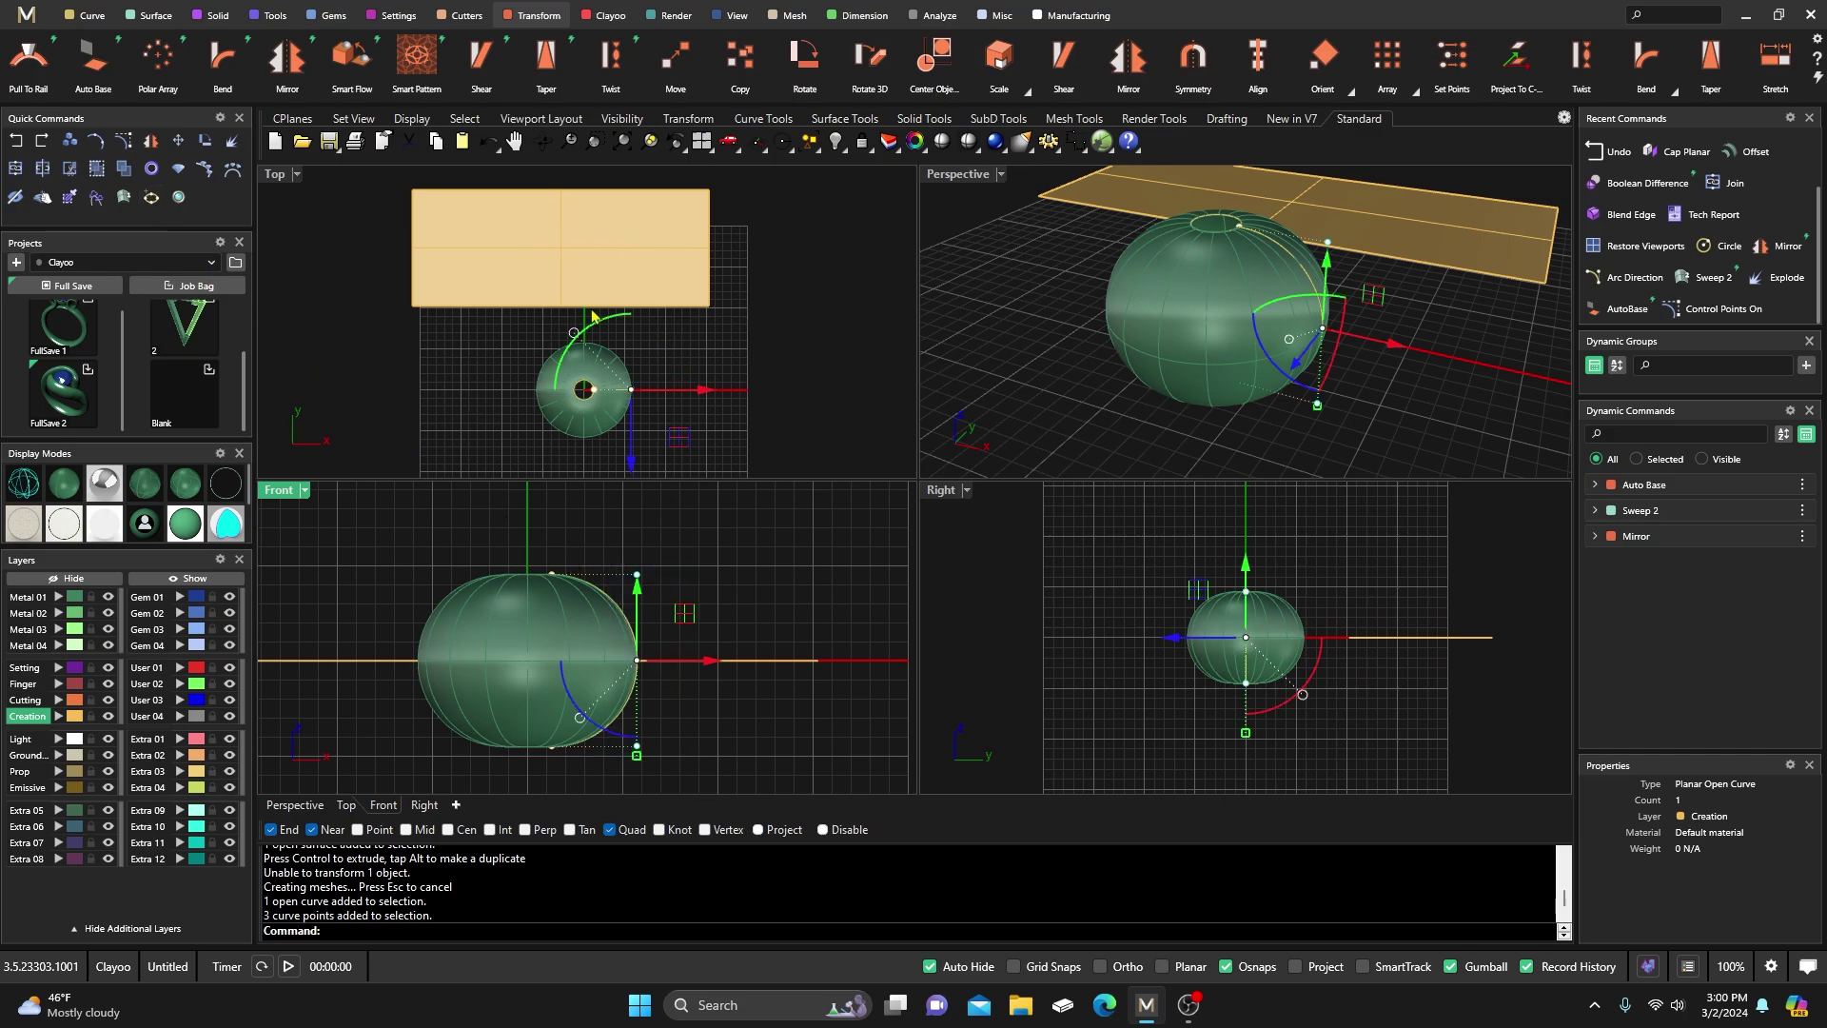
{"action": "mouse_move", "coordinate": [709, 659]}
{"action": "left_mouse_down"}
{"action": "mouse_move", "coordinate": [727, 666]}
{"action": "mouse_move", "coordinate": [676, 667]}
{"action": "left_mouse_up"}
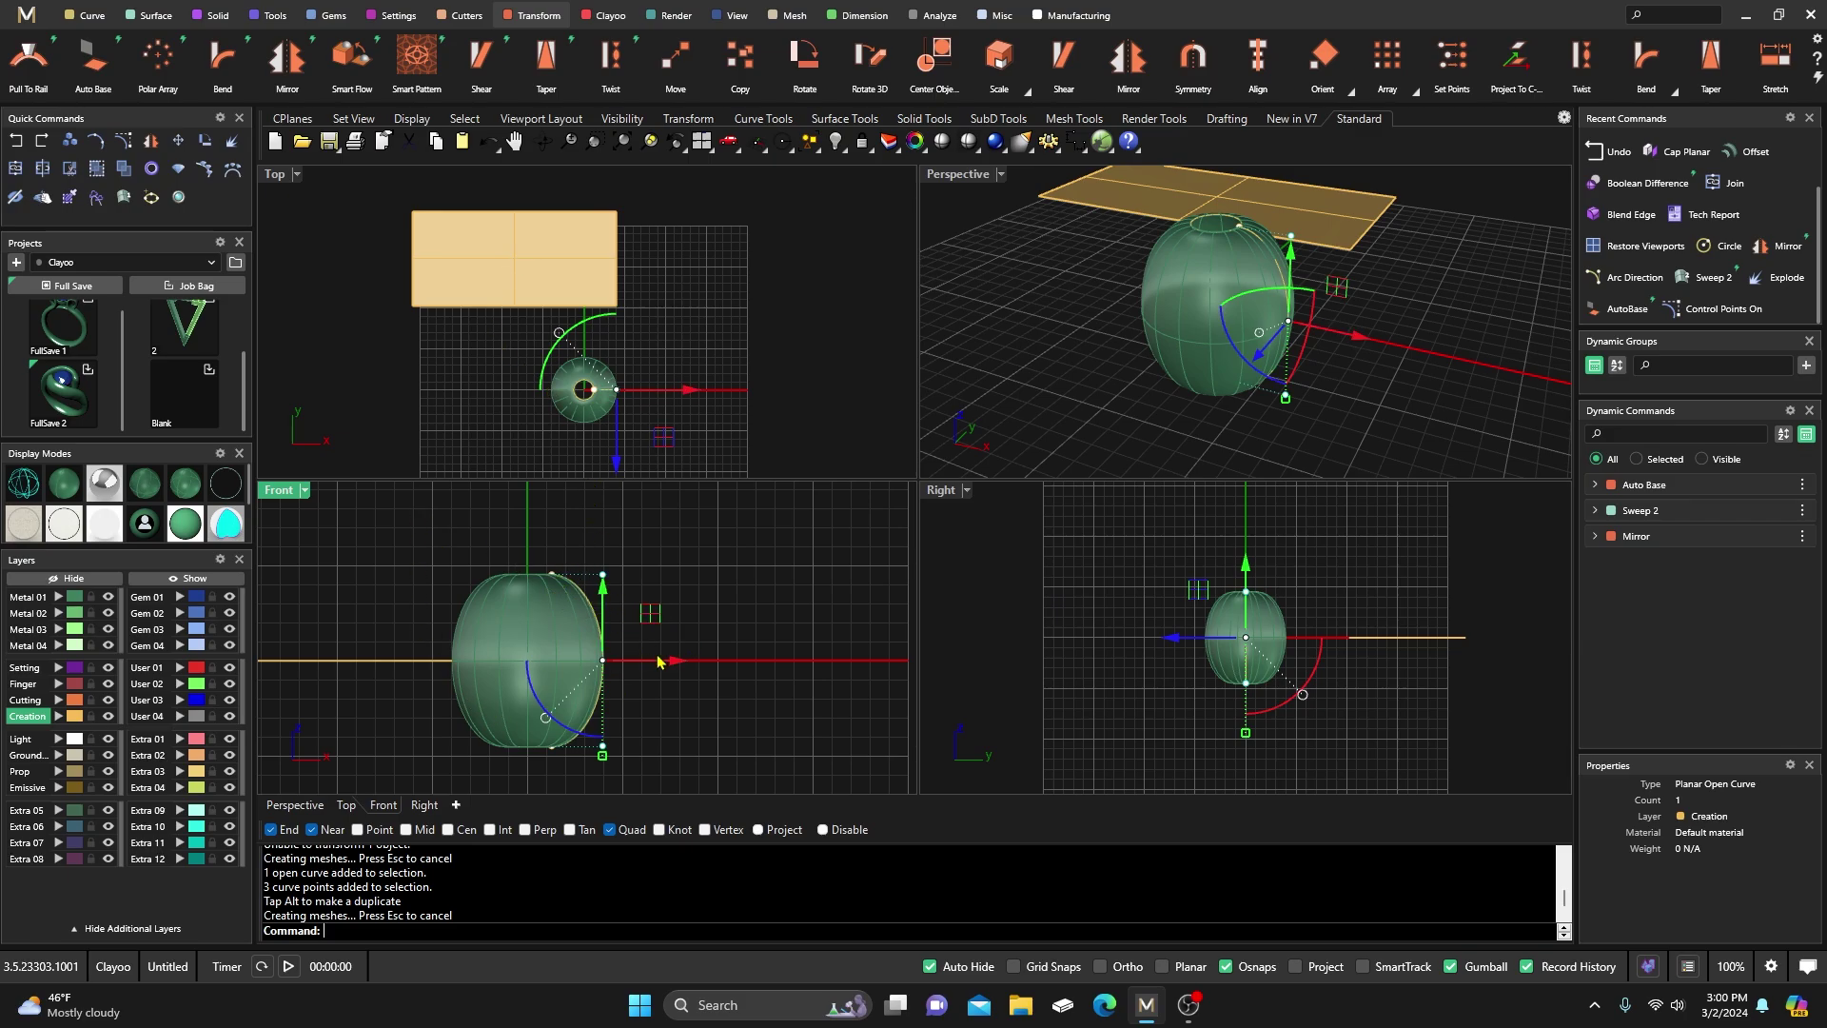
{"action": "left_click_drag", "start_coordinate": [678, 661], "coordinate": [642, 682]}
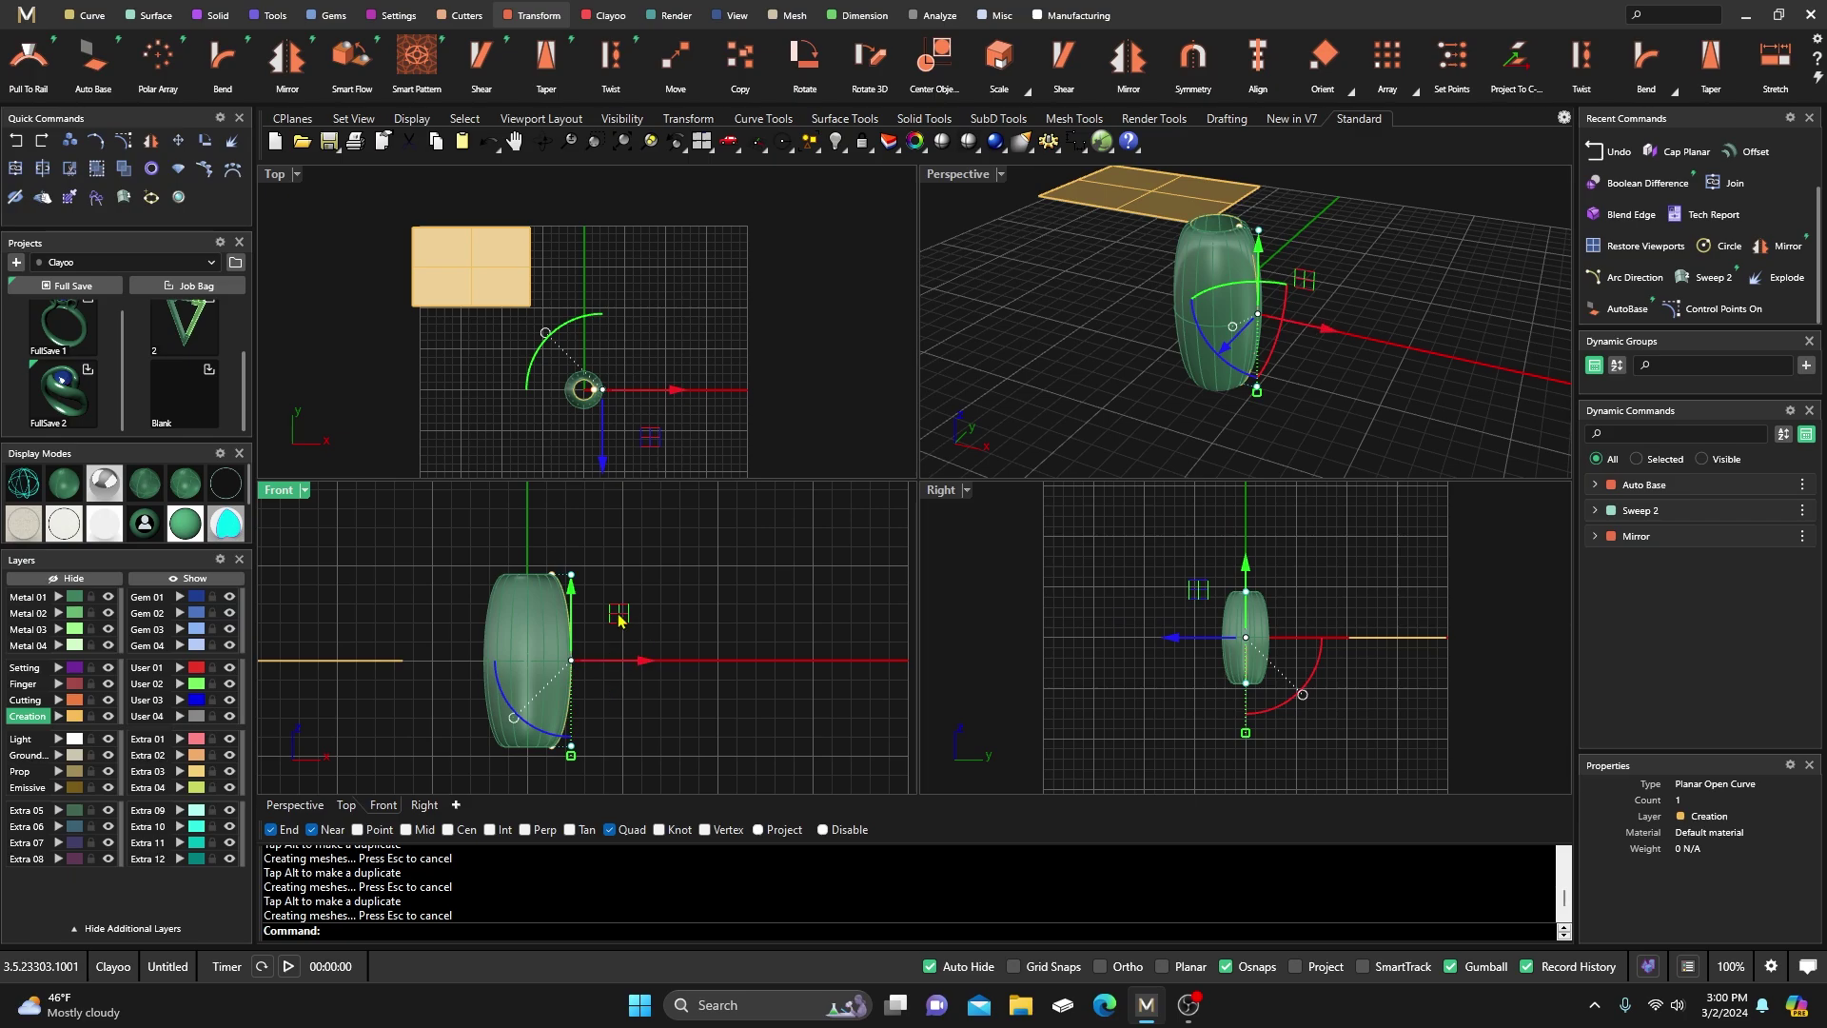
Select both rail circles with the profile's upper and lower control points and scale them vertically to shorten the bead
{"action": "left_click", "coordinate": [472, 553]}
{"action": "left_click_drag", "start_coordinate": [472, 553], "coordinate": [623, 619]}
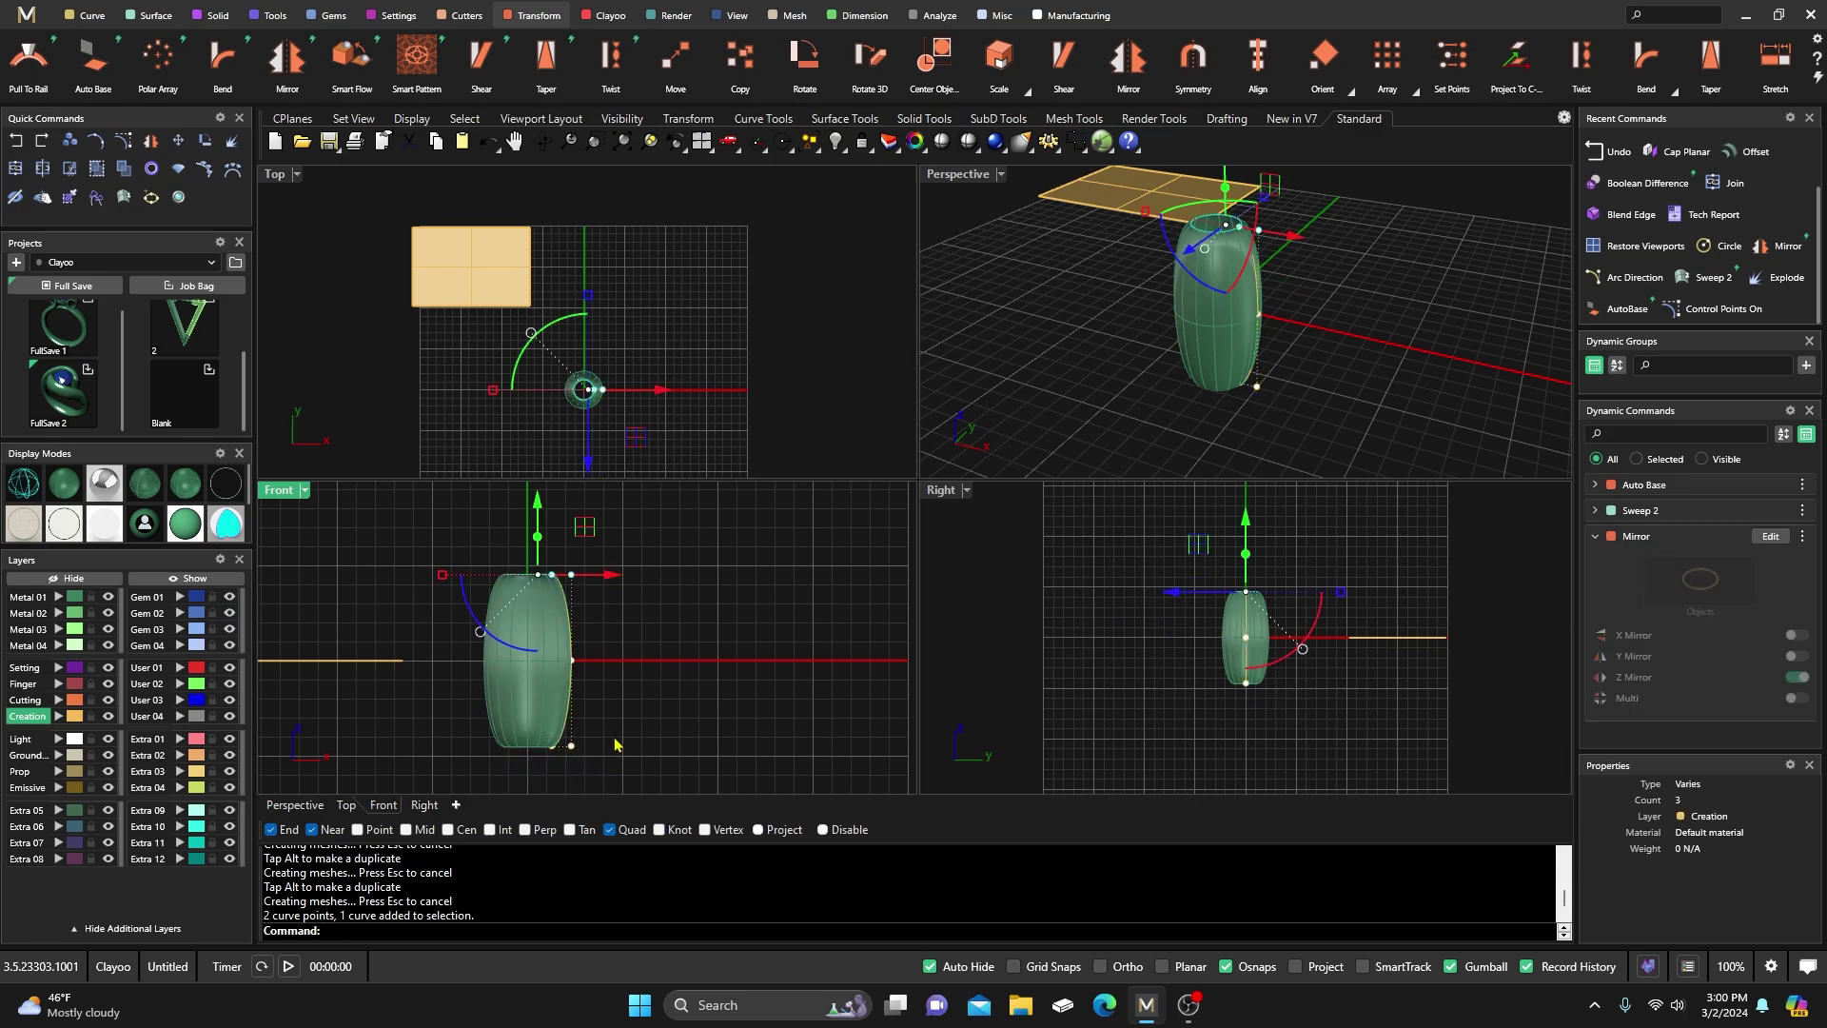
{"action": "left_click_drag", "start_coordinate": [461, 771], "coordinate": [625, 704]}
{"action": "left_click_drag", "start_coordinate": [538, 759], "coordinate": [544, 715]}
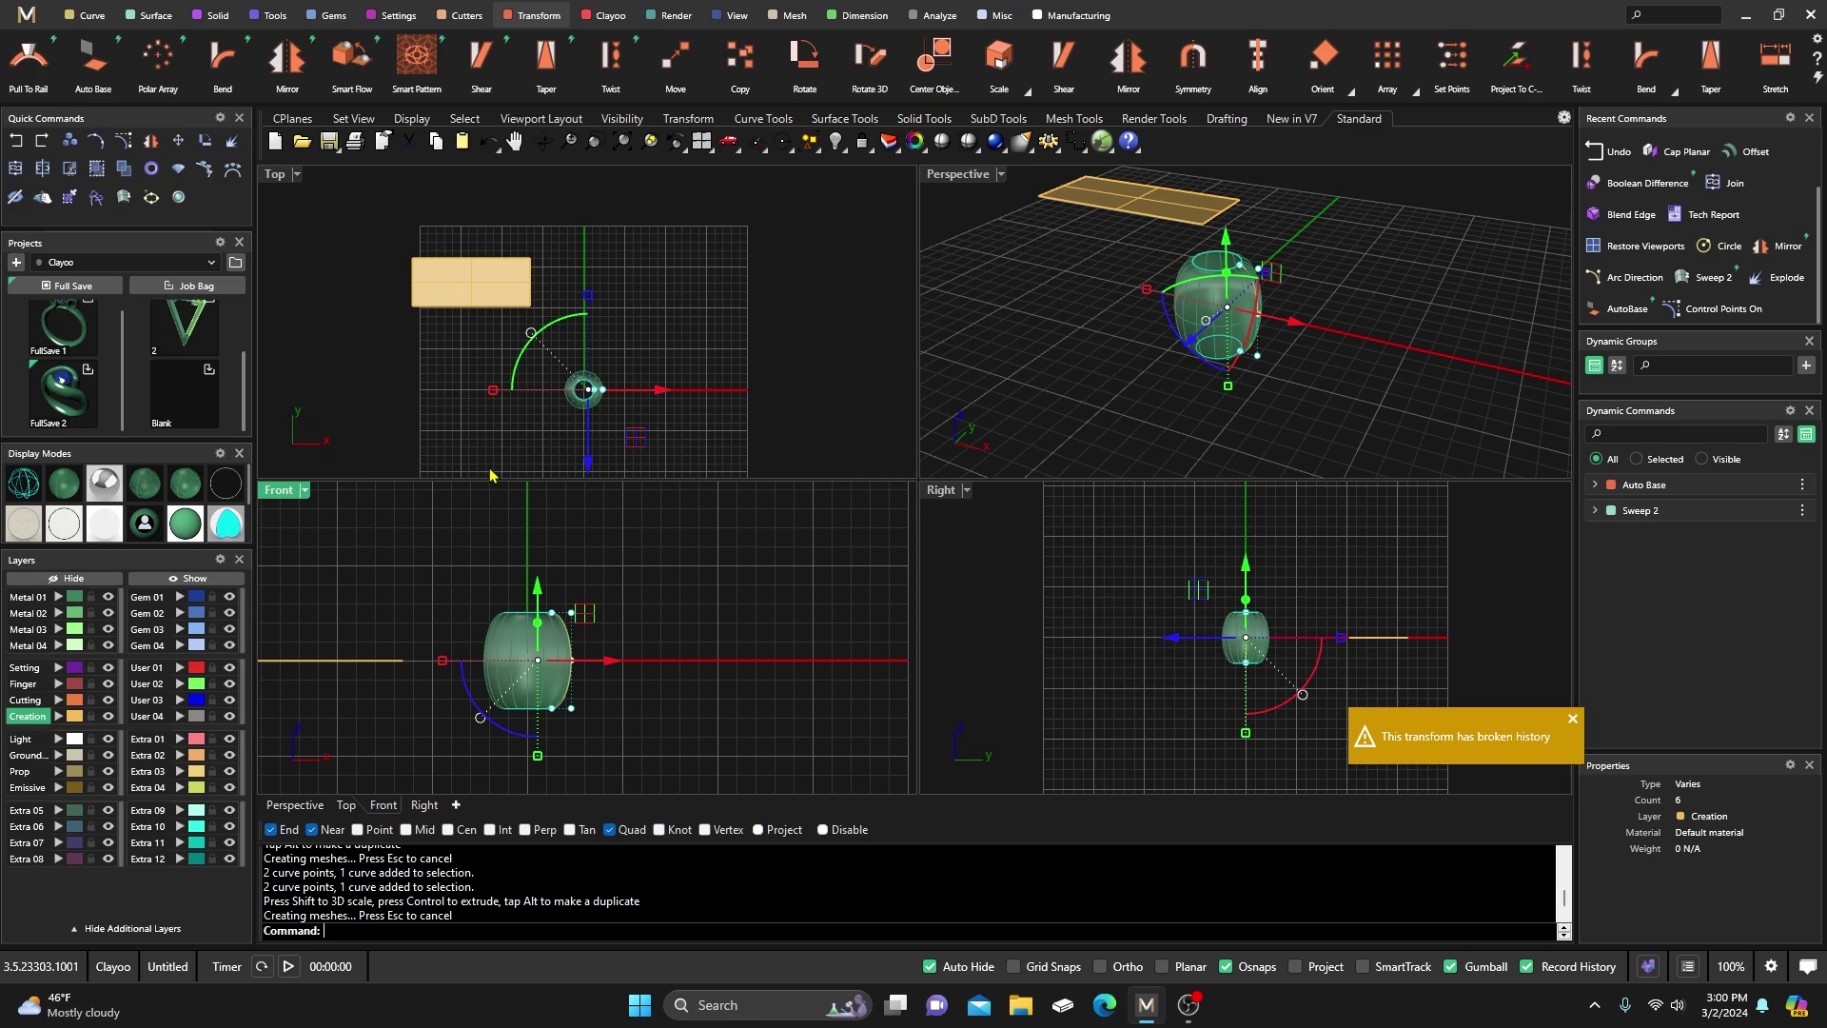
Select the profile's three outer control points and move them outward along X to widen the bead
{"action": "scroll", "coordinate": [659, 652], "scroll_direction": "down", "scroll_amount": 3}
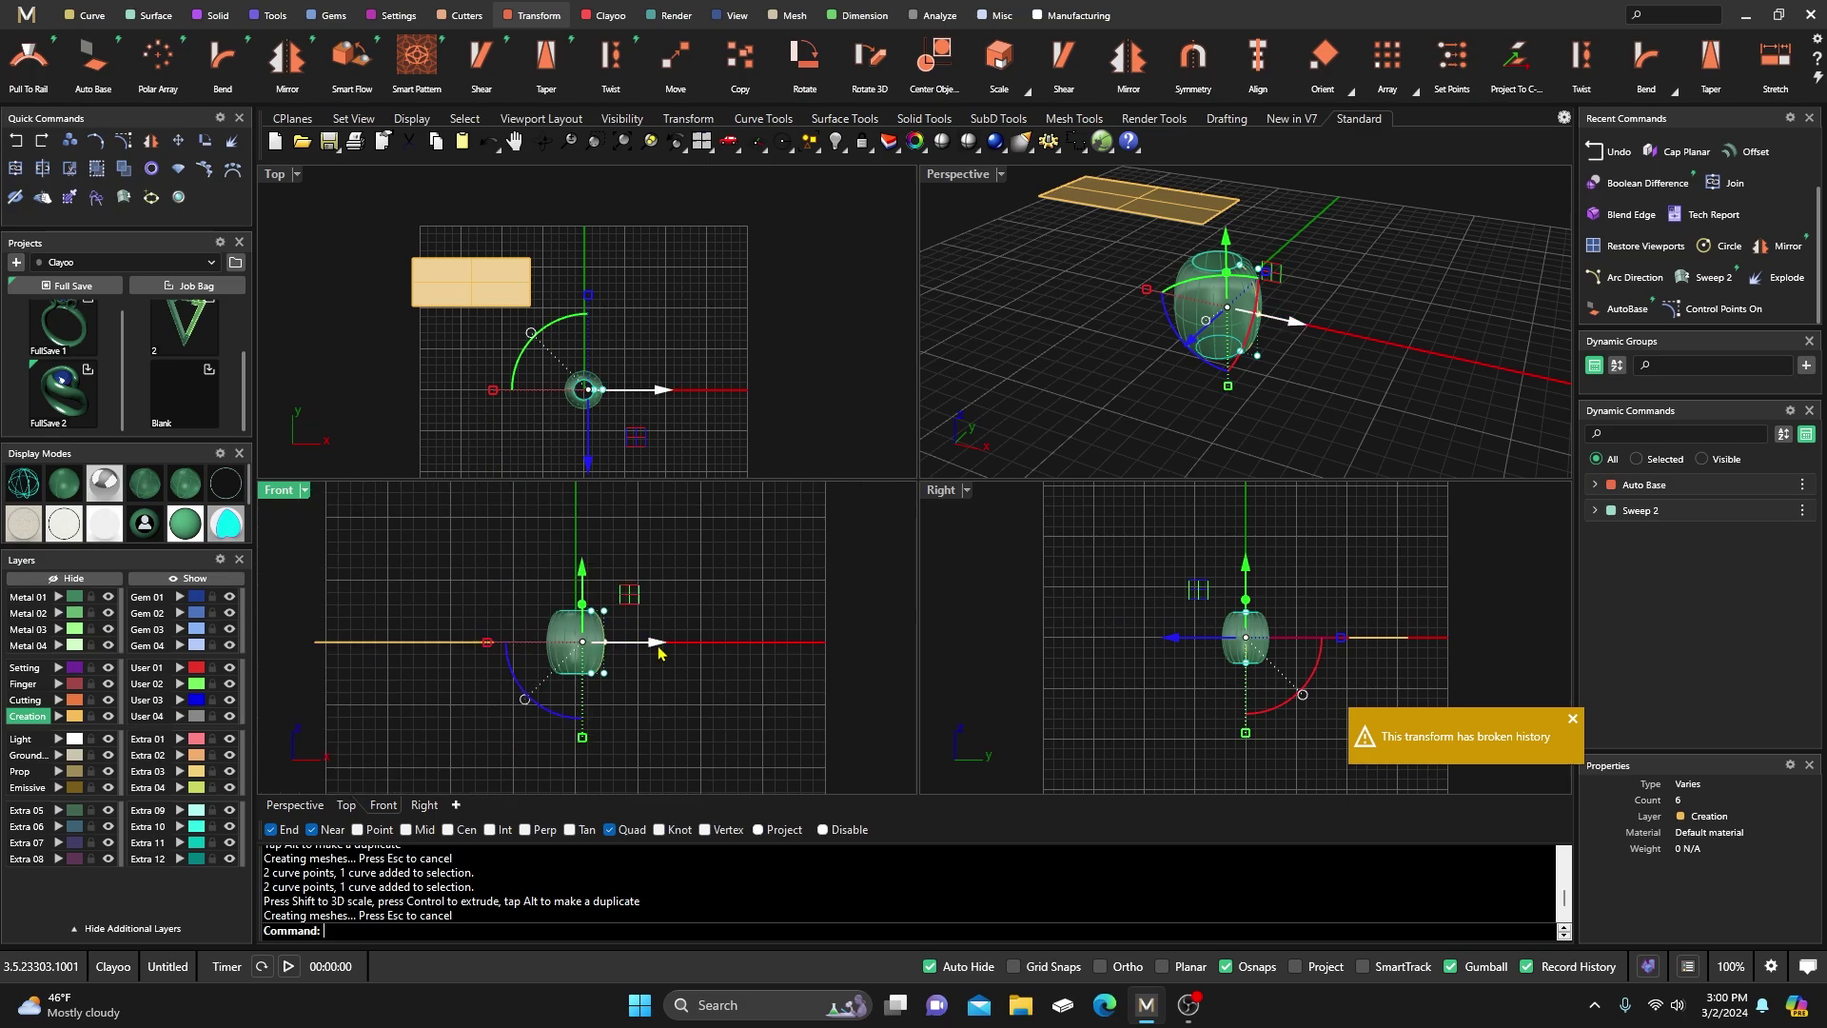
{"action": "left_click", "coordinate": [621, 683]}
{"action": "left_click_drag", "start_coordinate": [599, 687], "coordinate": [626, 597]}
{"action": "left_click_drag", "start_coordinate": [680, 656], "coordinate": [689, 651]}
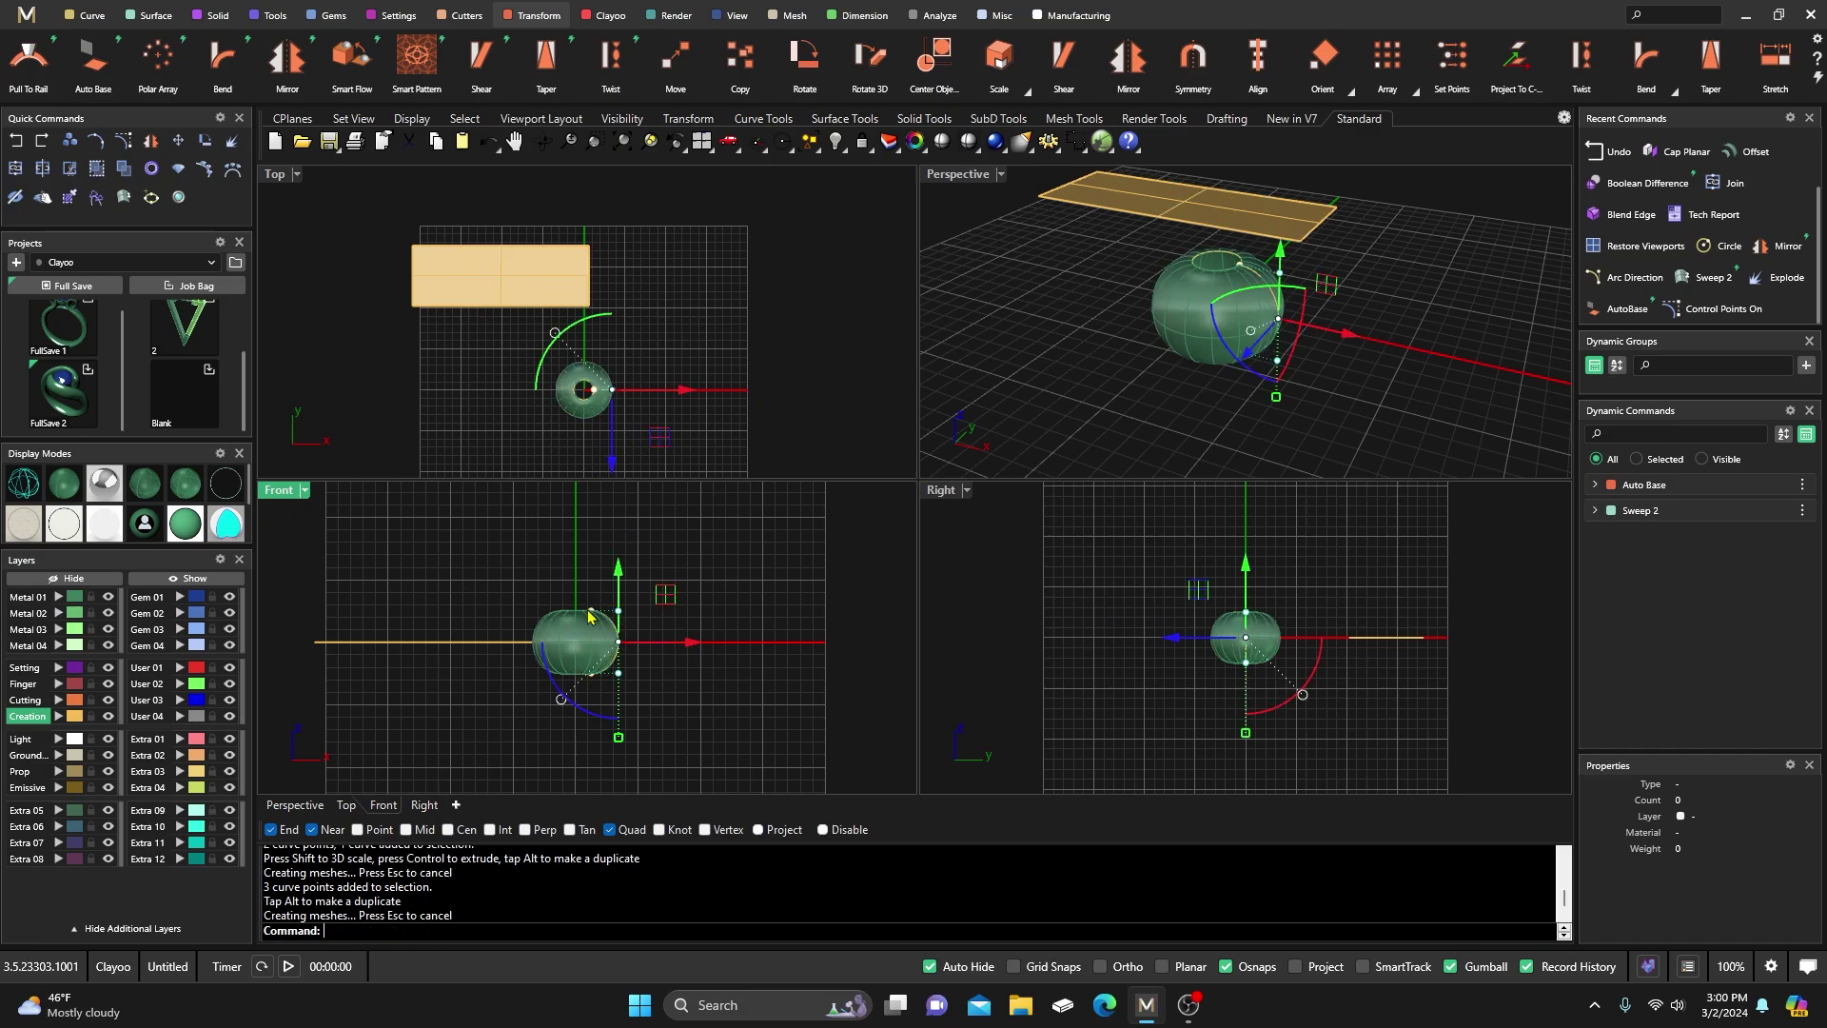
Select both rail circles with the profile's end control points, scale them vertically to heighten the bead, and move its outer points outward along X
{"action": "scroll", "coordinate": [567, 648], "scroll_direction": "up", "scroll_amount": 3}
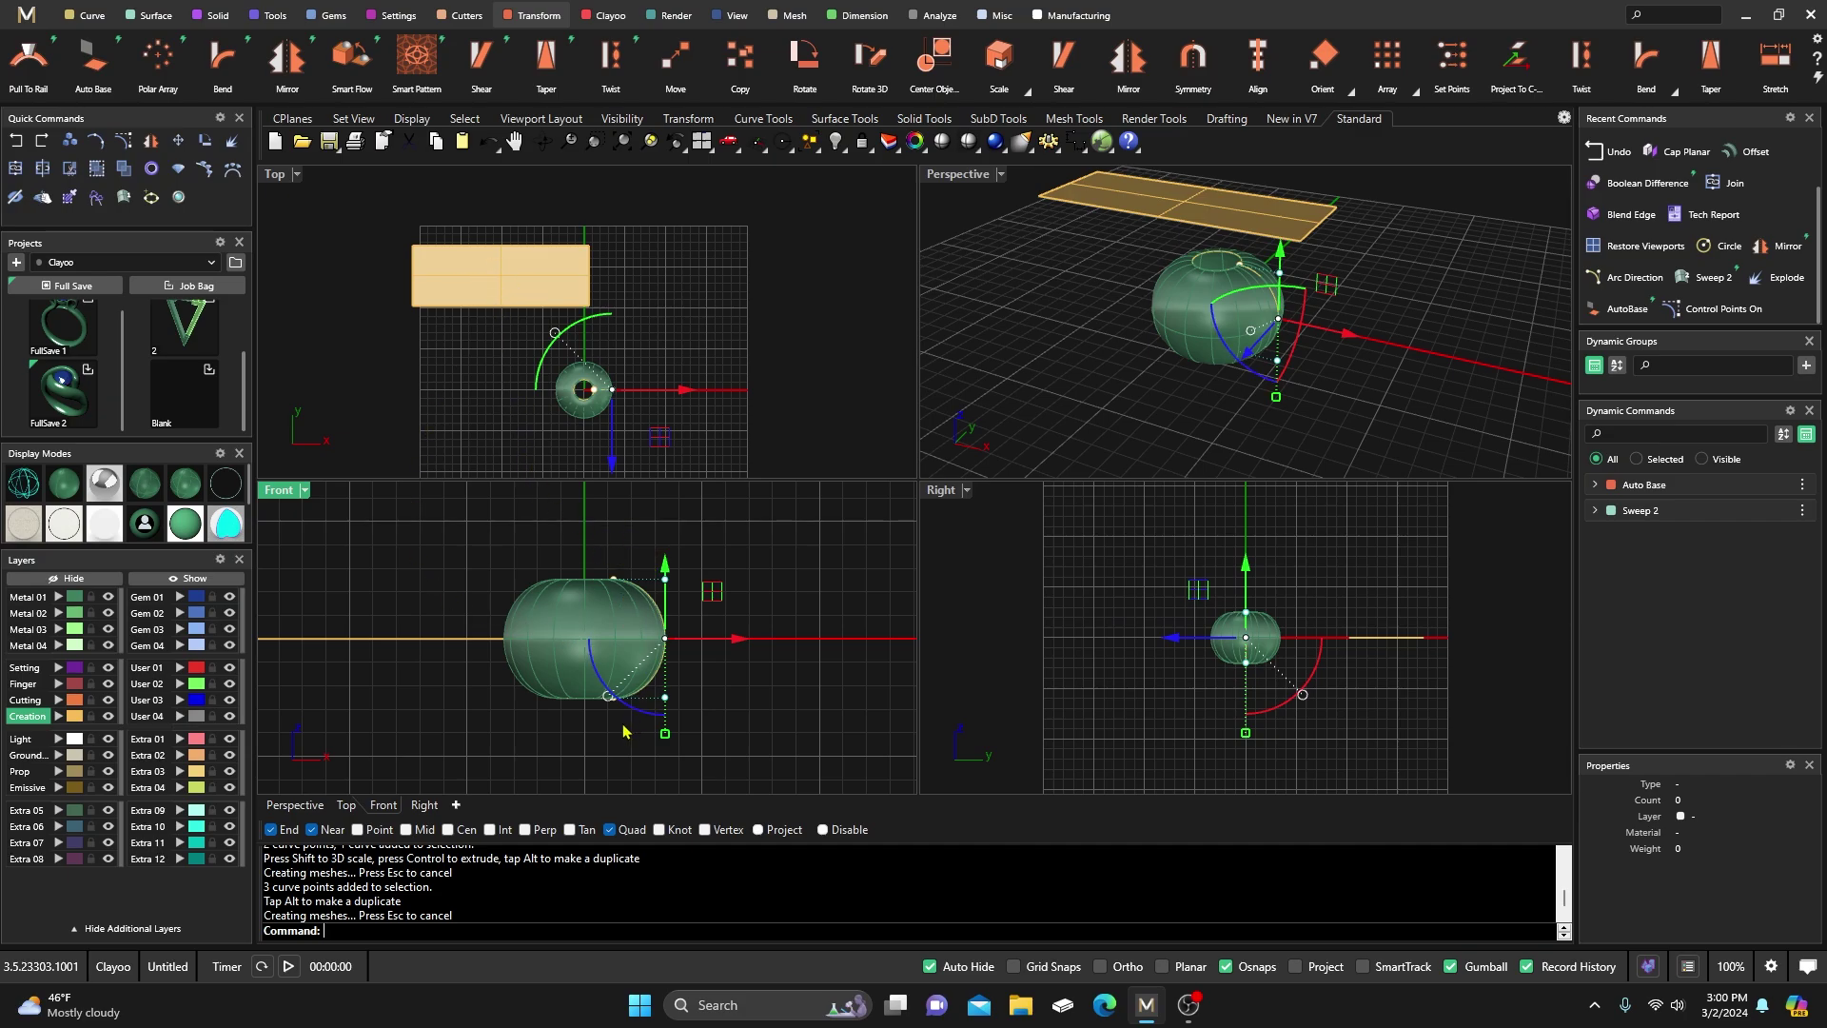
{"action": "left_click", "coordinate": [484, 736]}
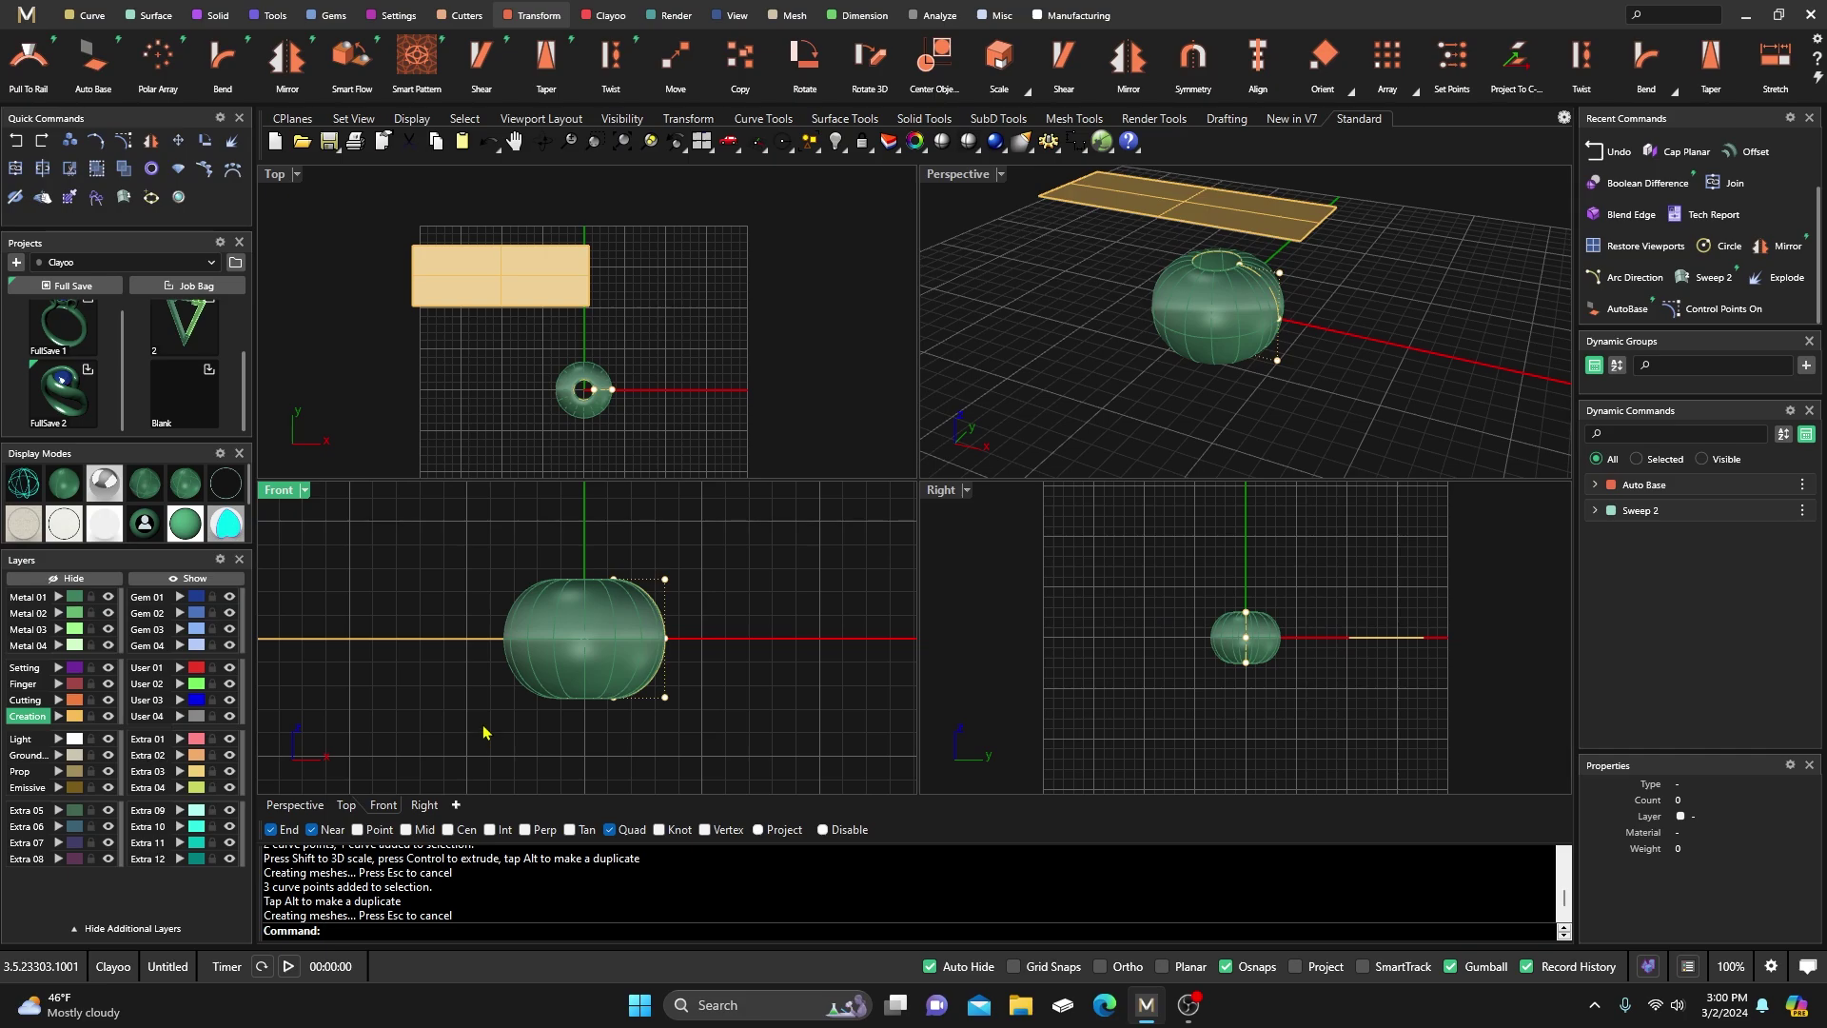
{"action": "left_click_drag", "start_coordinate": [483, 733], "coordinate": [725, 685]}
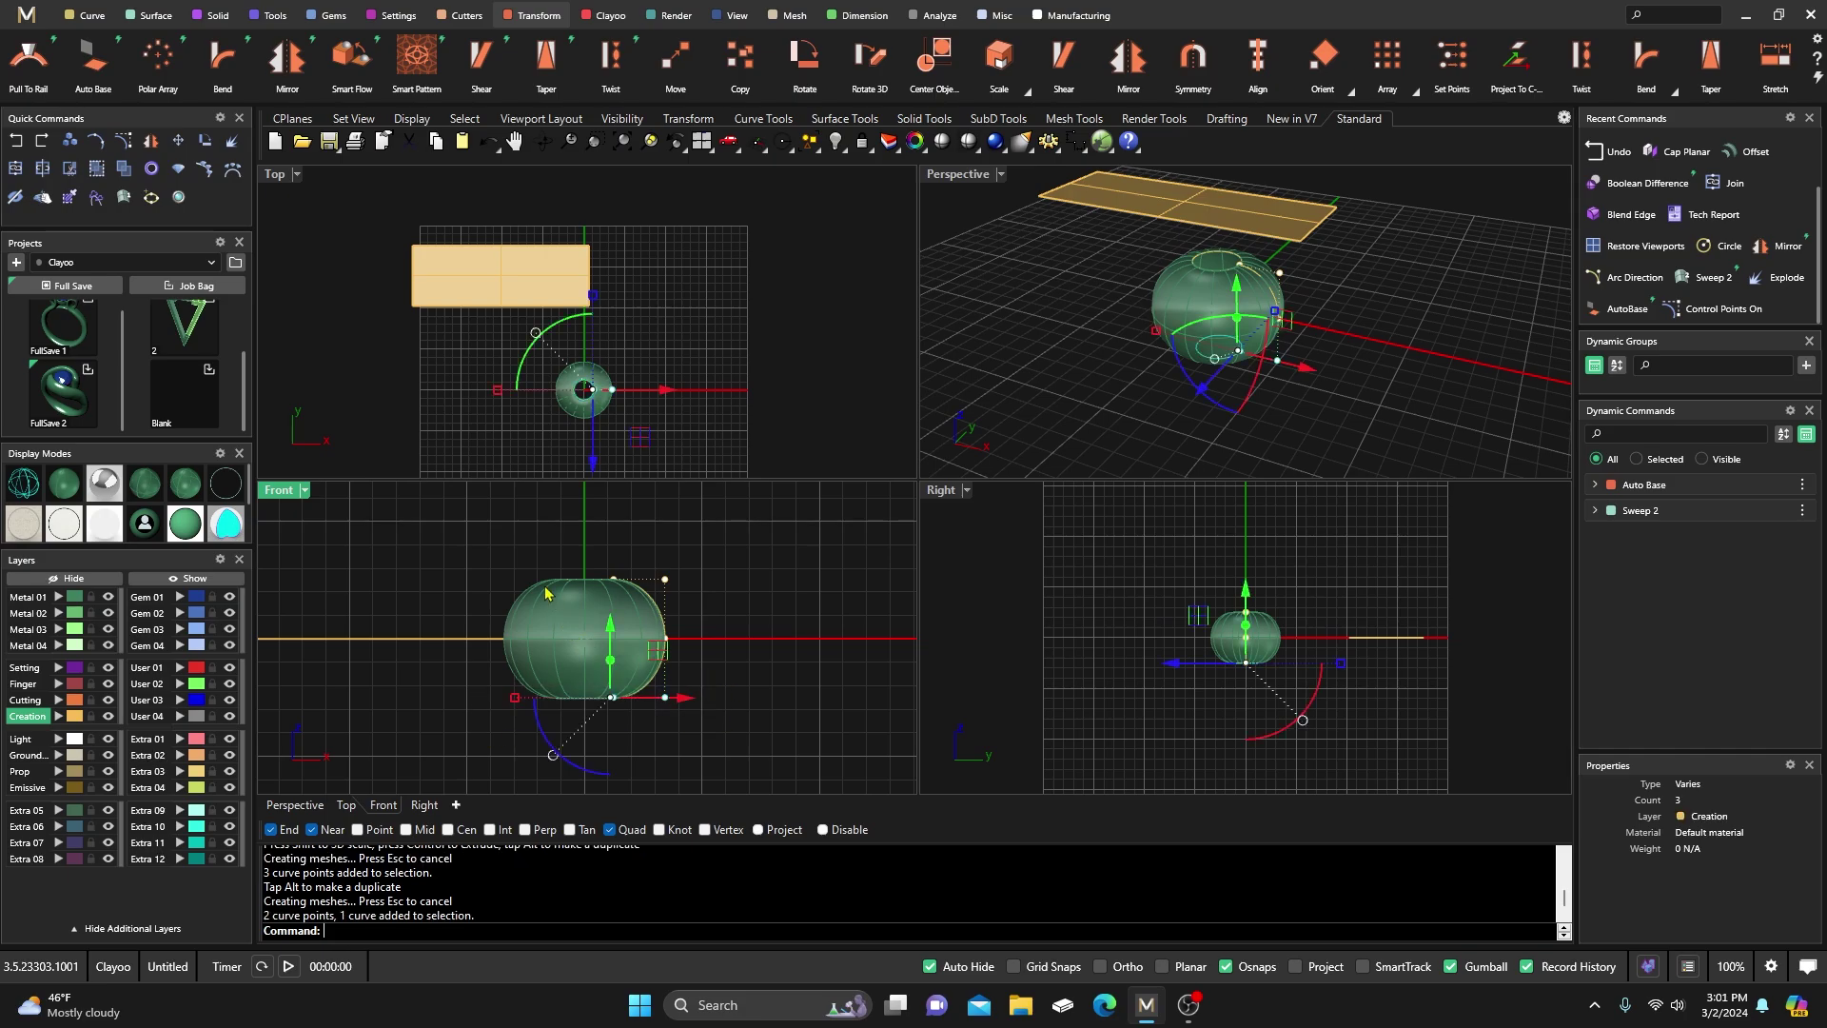
{"action": "left_click_drag", "start_coordinate": [519, 544], "coordinate": [720, 617], "text": "shift"}
{"action": "mouse_move", "coordinate": [621, 572]}
{"action": "right_mouse_down"}
{"action": "mouse_move", "coordinate": [602, 655]}
{"action": "mouse_move", "coordinate": [611, 550]}
{"action": "right_mouse_up"}
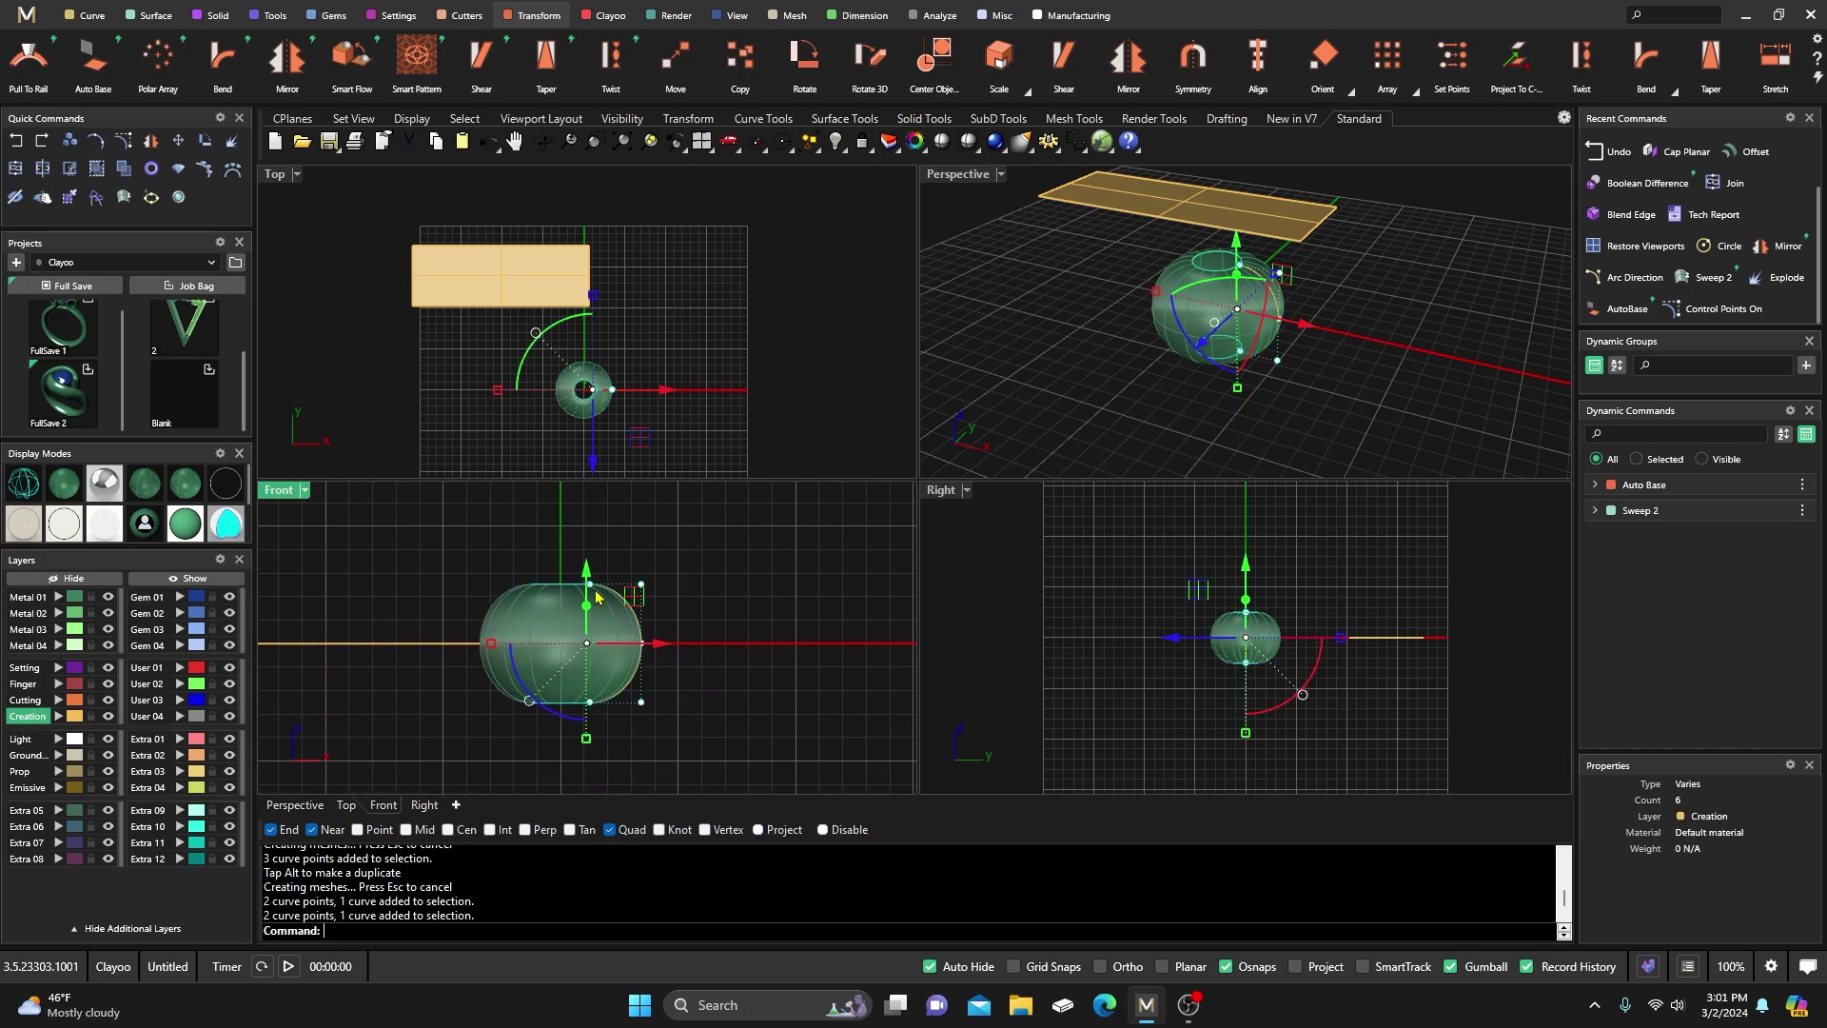
{"action": "left_click", "coordinate": [586, 738]}
{"action": "left_click_drag", "start_coordinate": [587, 741], "coordinate": [685, 530]}
{"action": "mouse_move", "coordinate": [720, 650]}
{"action": "left_mouse_down"}
{"action": "mouse_move", "coordinate": [835, 656]}
{"action": "mouse_move", "coordinate": [734, 656]}
{"action": "left_mouse_up"}
{"action": "left_click", "coordinate": [753, 610]}
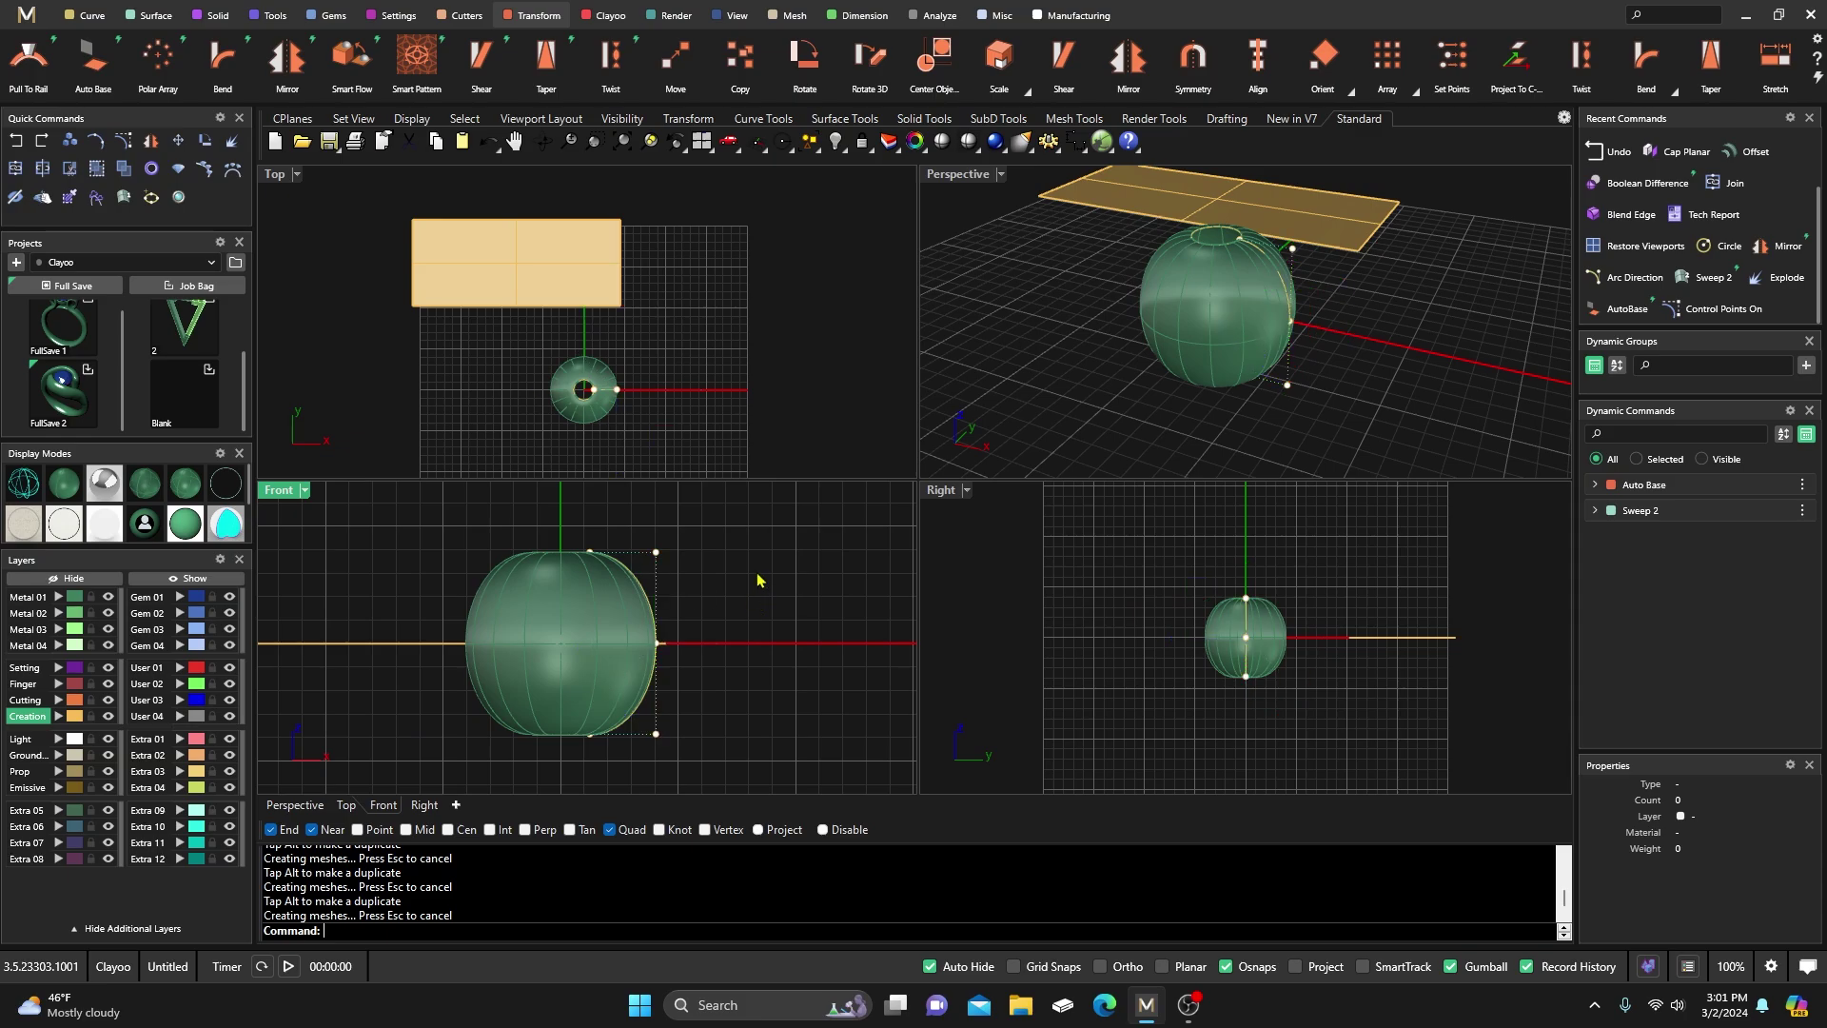
Delete all the bead's curves and surfaces together with the flat base, and restore the default viewports
{"action": "scroll", "coordinate": [643, 571], "scroll_direction": "down", "scroll_amount": 2}
{"action": "right_click", "coordinate": [480, 376]}
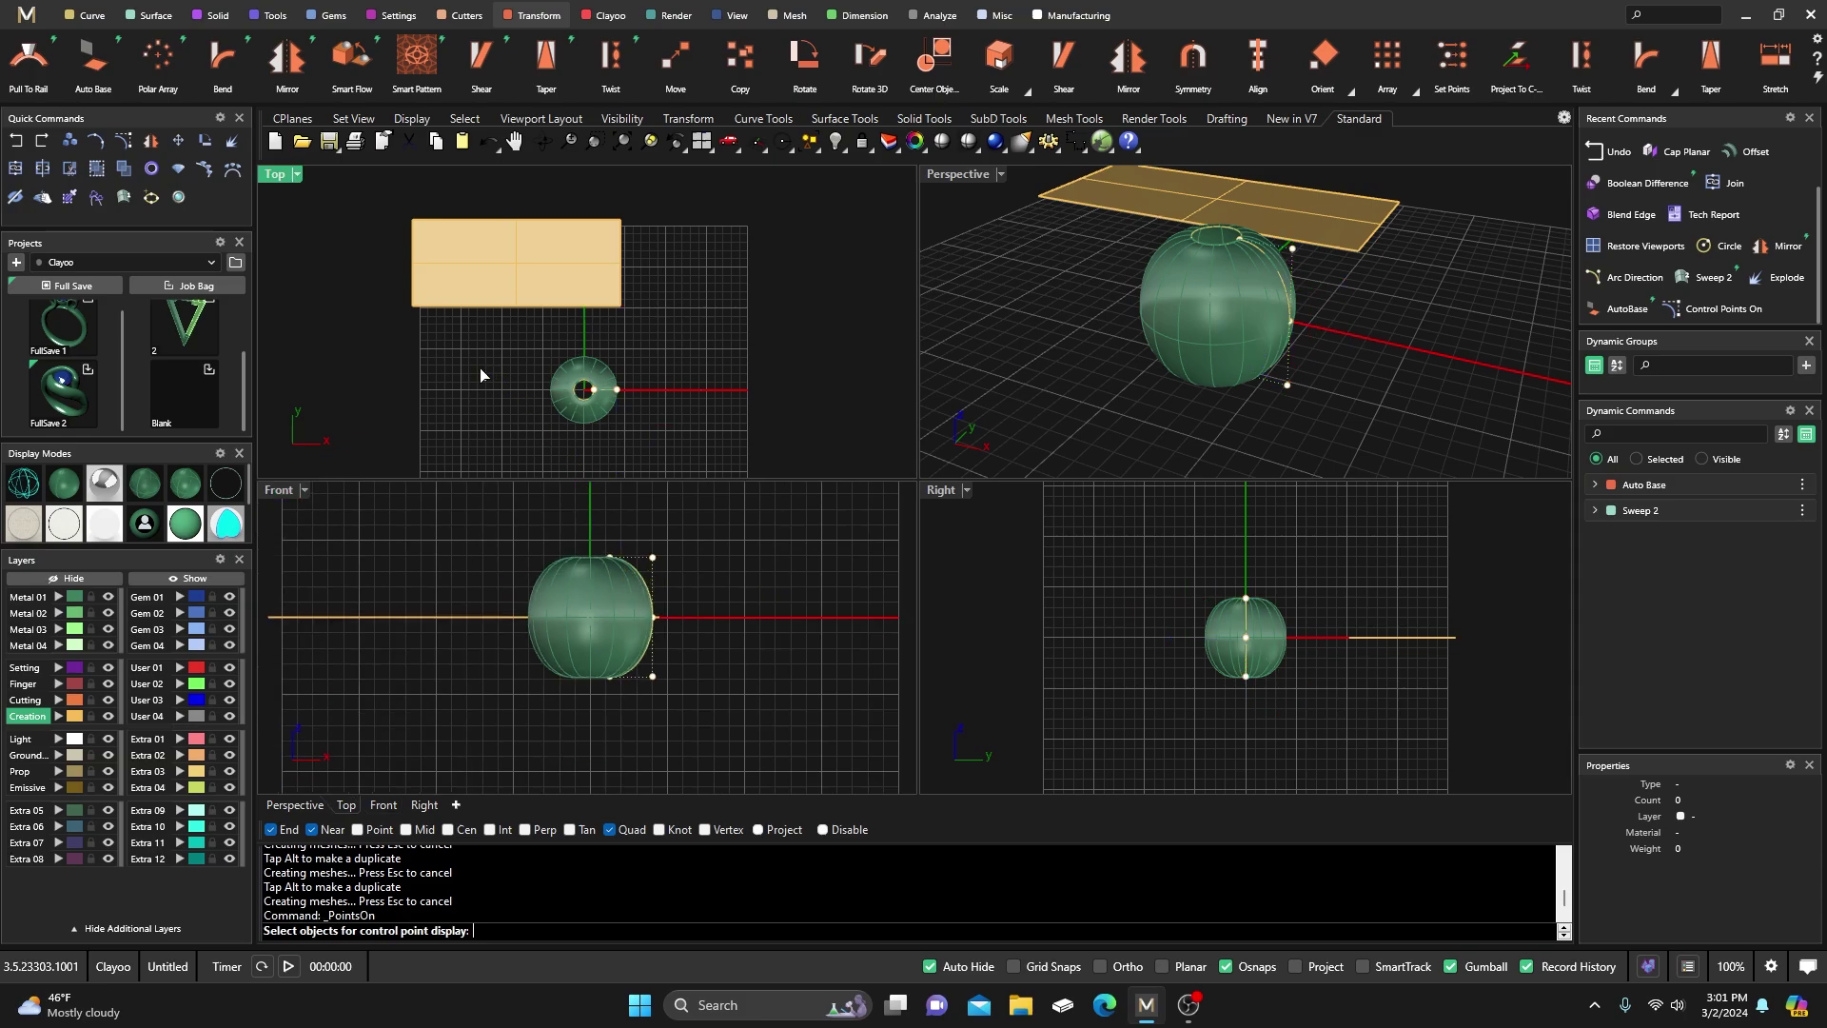
{"action": "right_click", "coordinate": [481, 376]}
{"action": "scroll", "coordinate": [480, 375], "scroll_direction": "down", "scroll_amount": 2}
{"action": "left_click_drag", "start_coordinate": [391, 240], "coordinate": [651, 463]}
{"action": "key", "text": "Delete"}
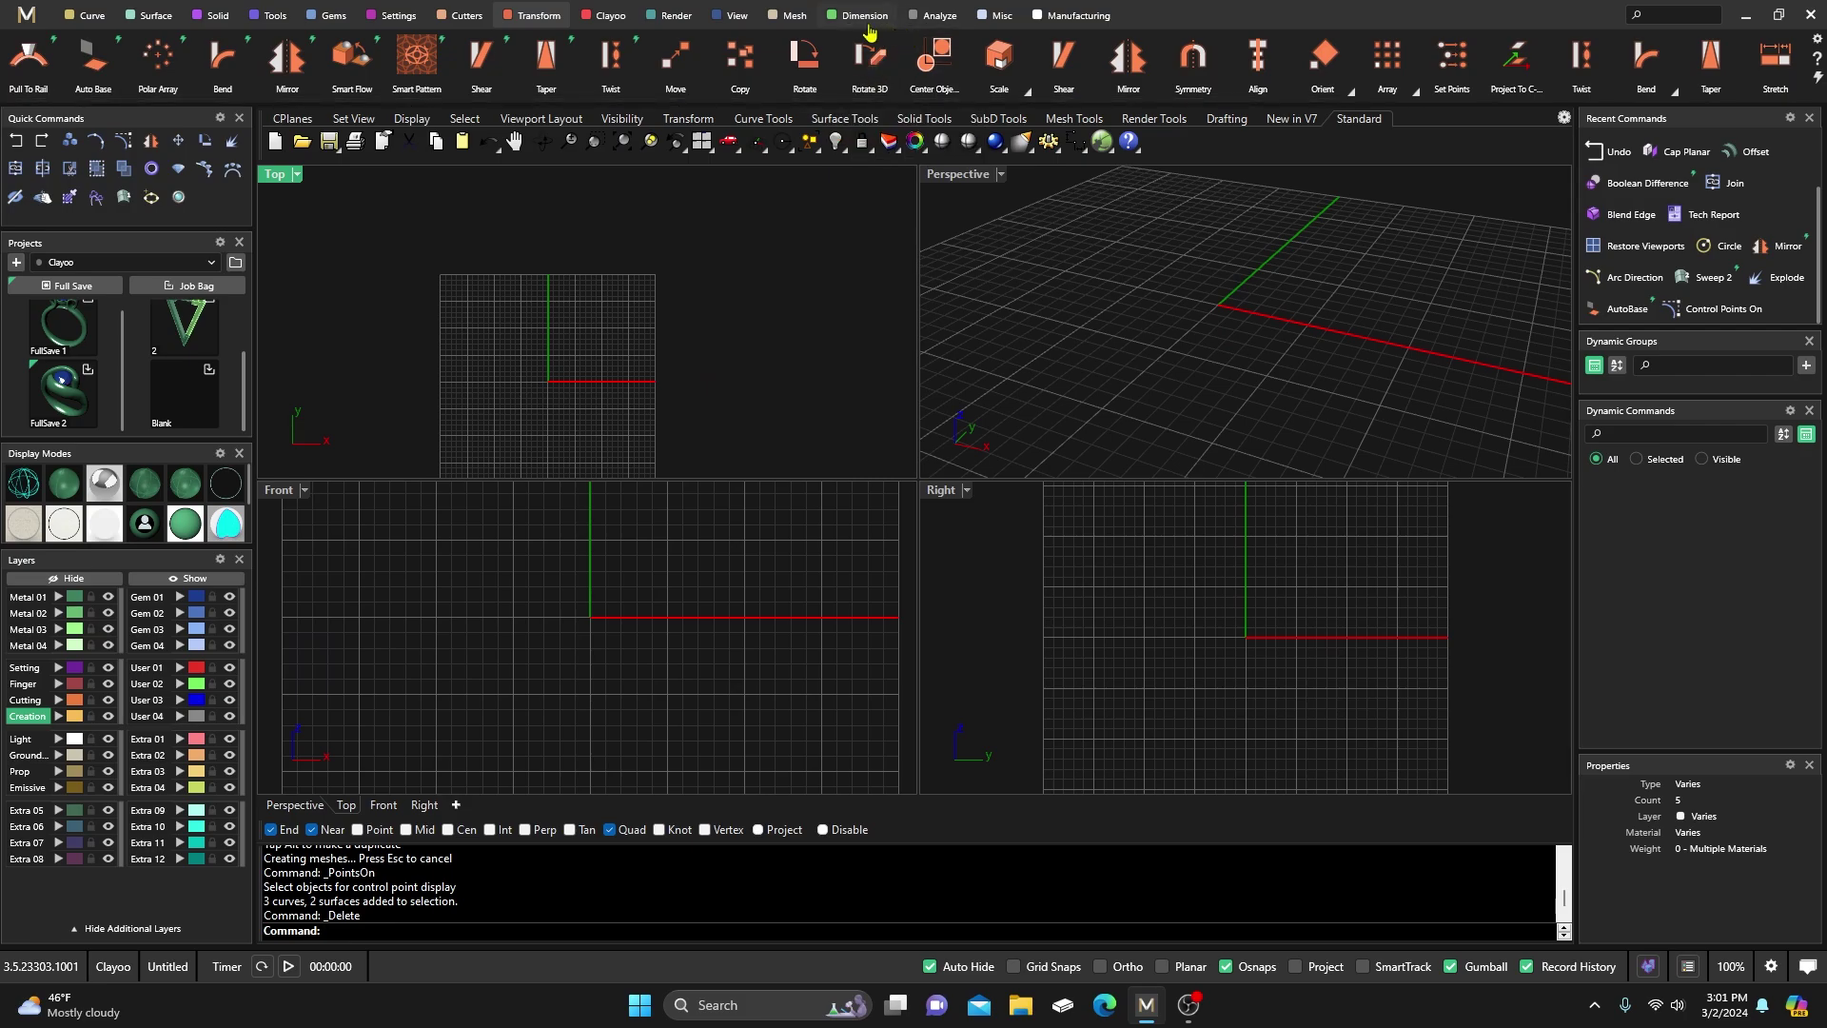
{"action": "left_click", "coordinate": [738, 17]}
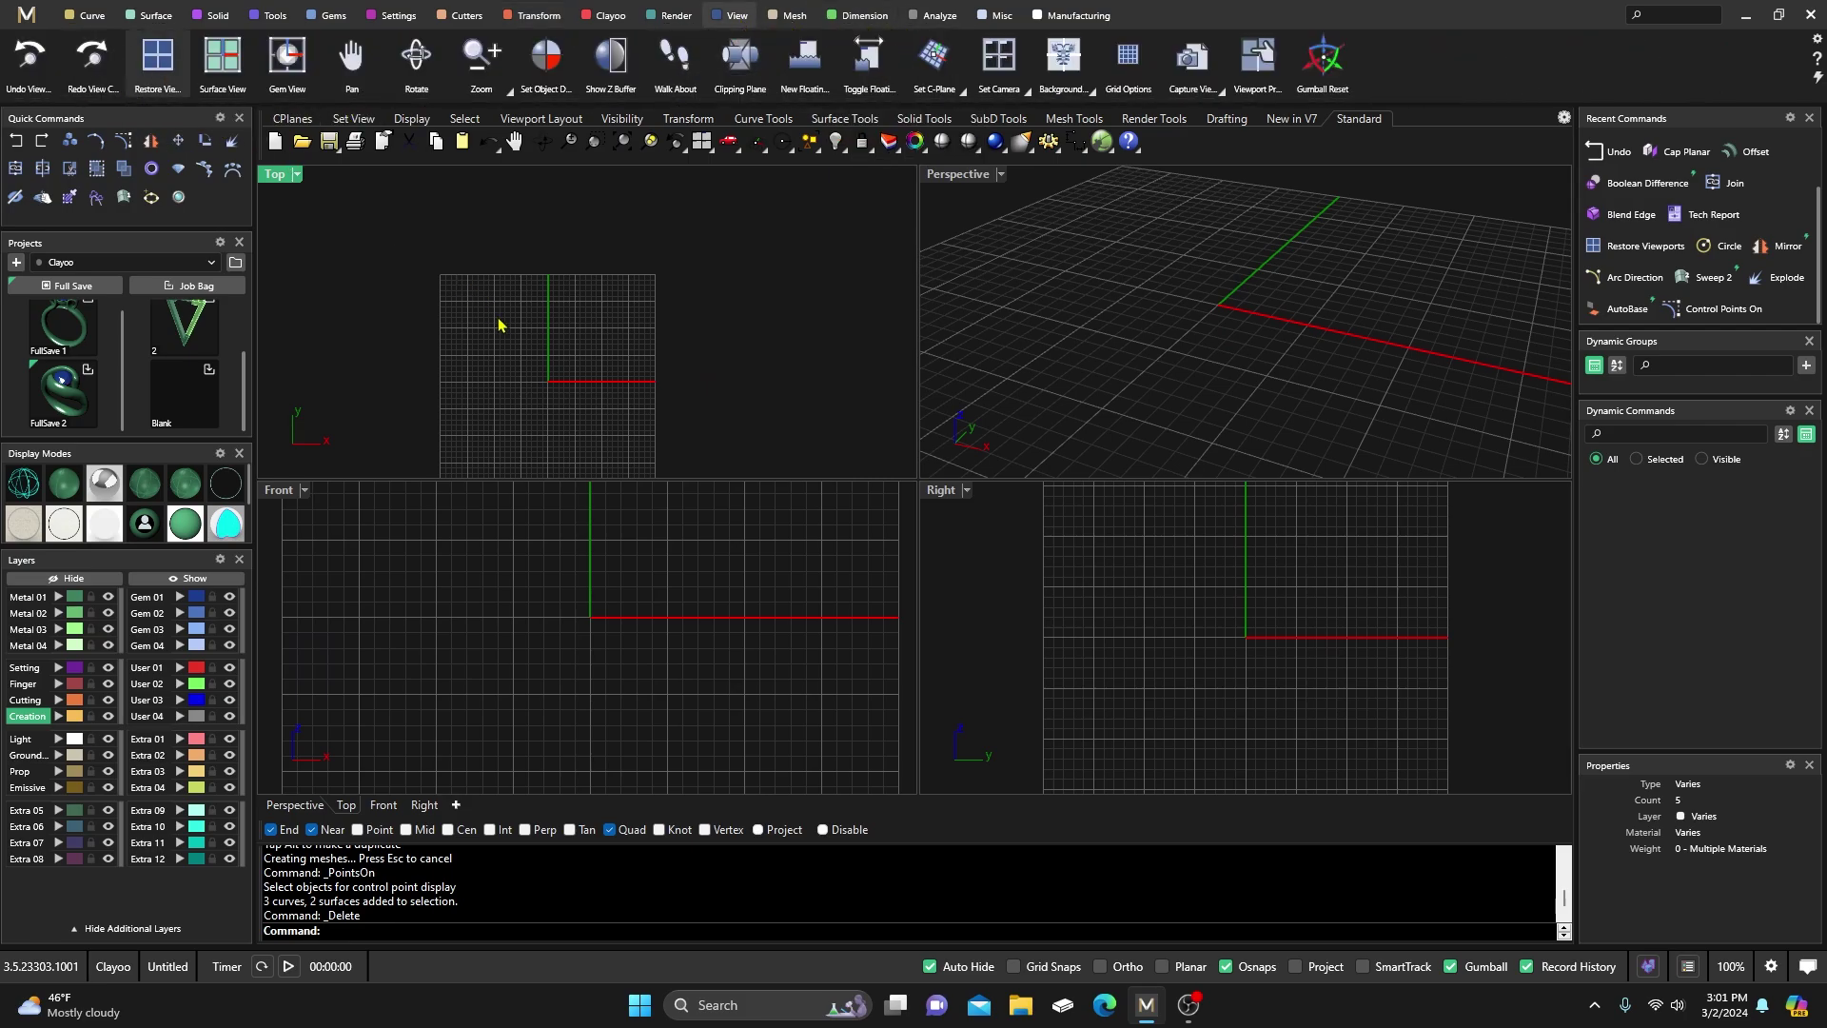
{"action": "left_click", "coordinate": [559, 334]}
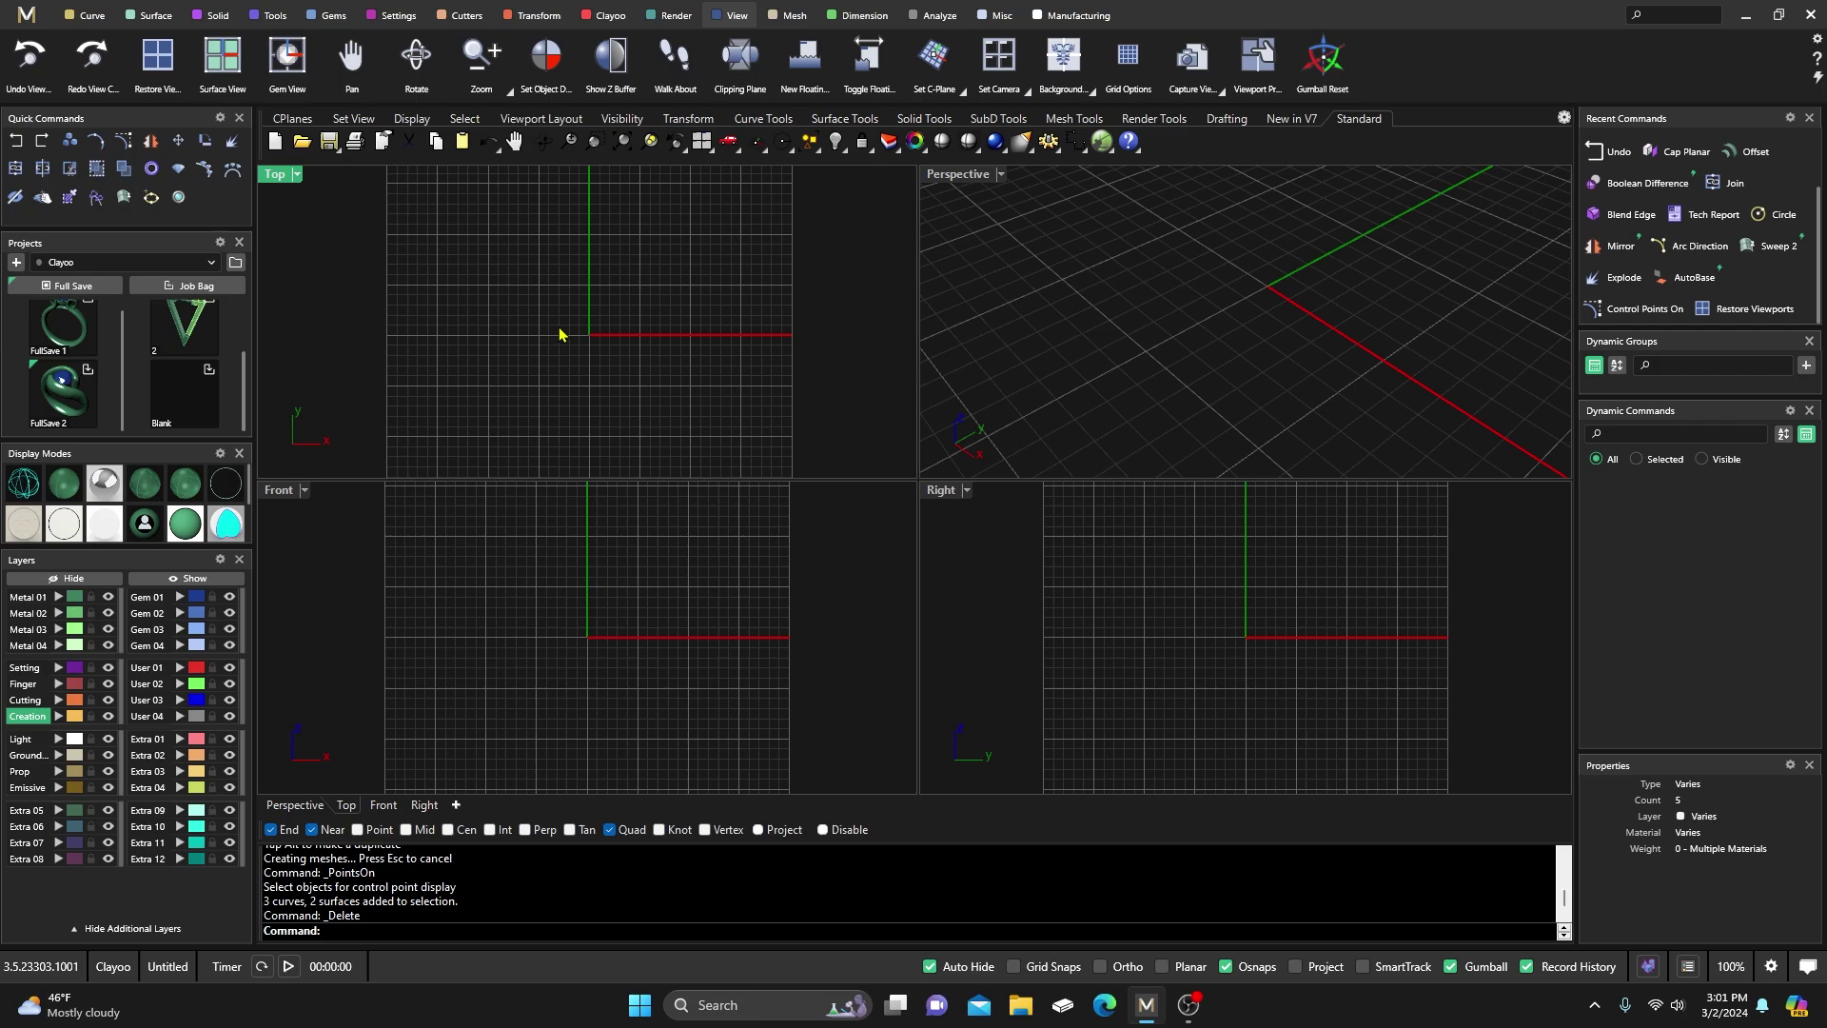
Draw a 12-sided polygon star centred at 0,0,0 in the Top view, with an outer radius of about 4 mm and inner radius about 3 mm
{"action": "left_click", "coordinate": [95, 16]}
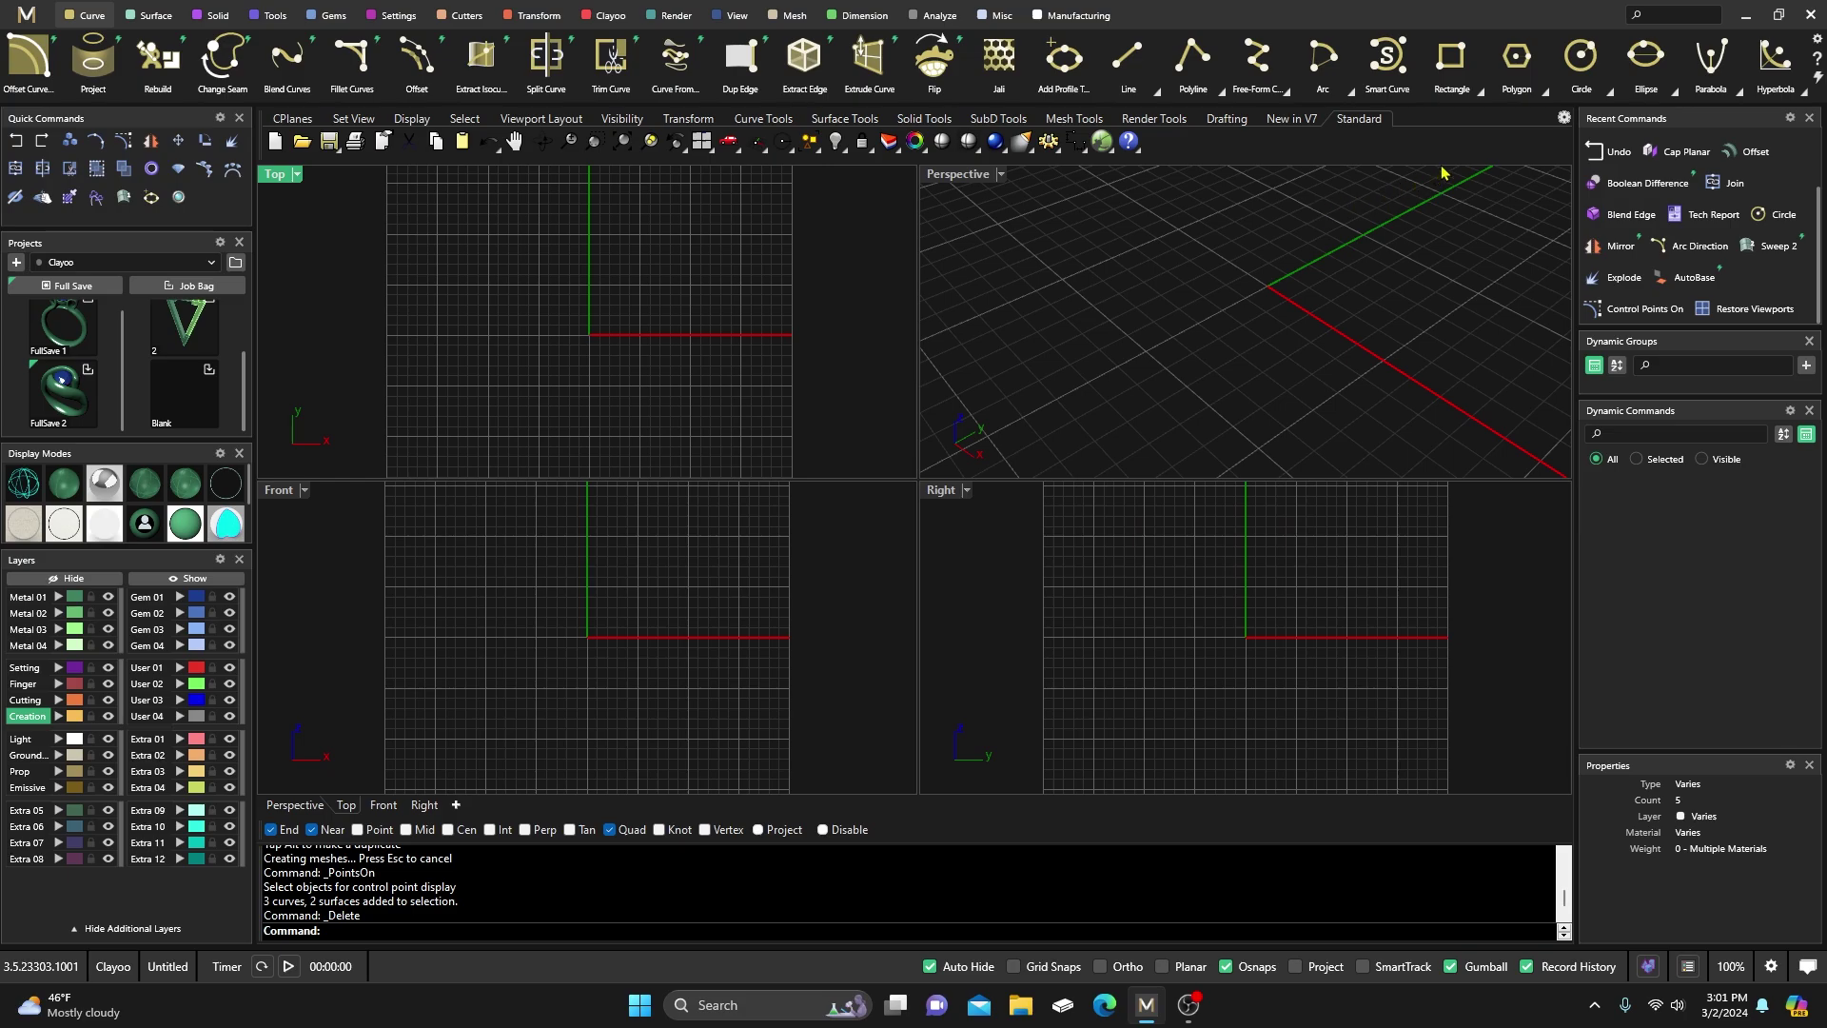
{"action": "left_click", "coordinate": [1542, 89]}
{"action": "left_click", "coordinate": [1535, 148]}
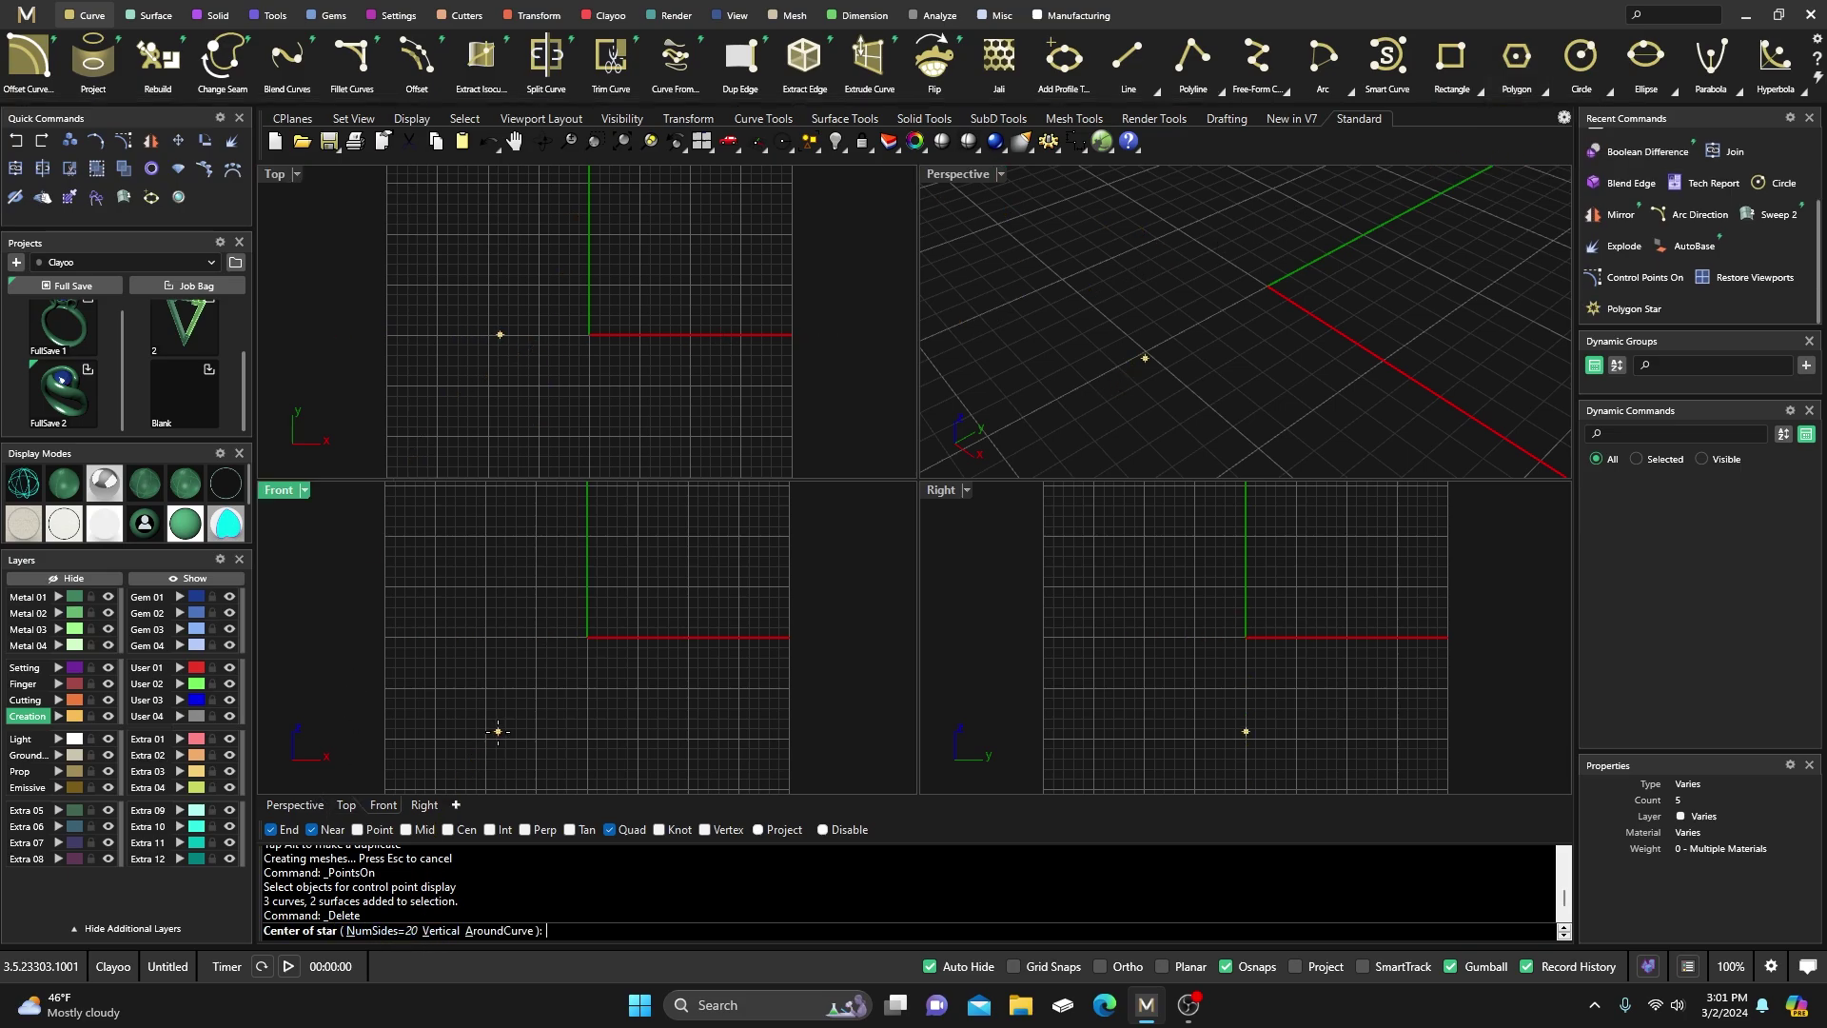
{"action": "left_click", "coordinate": [394, 934]}
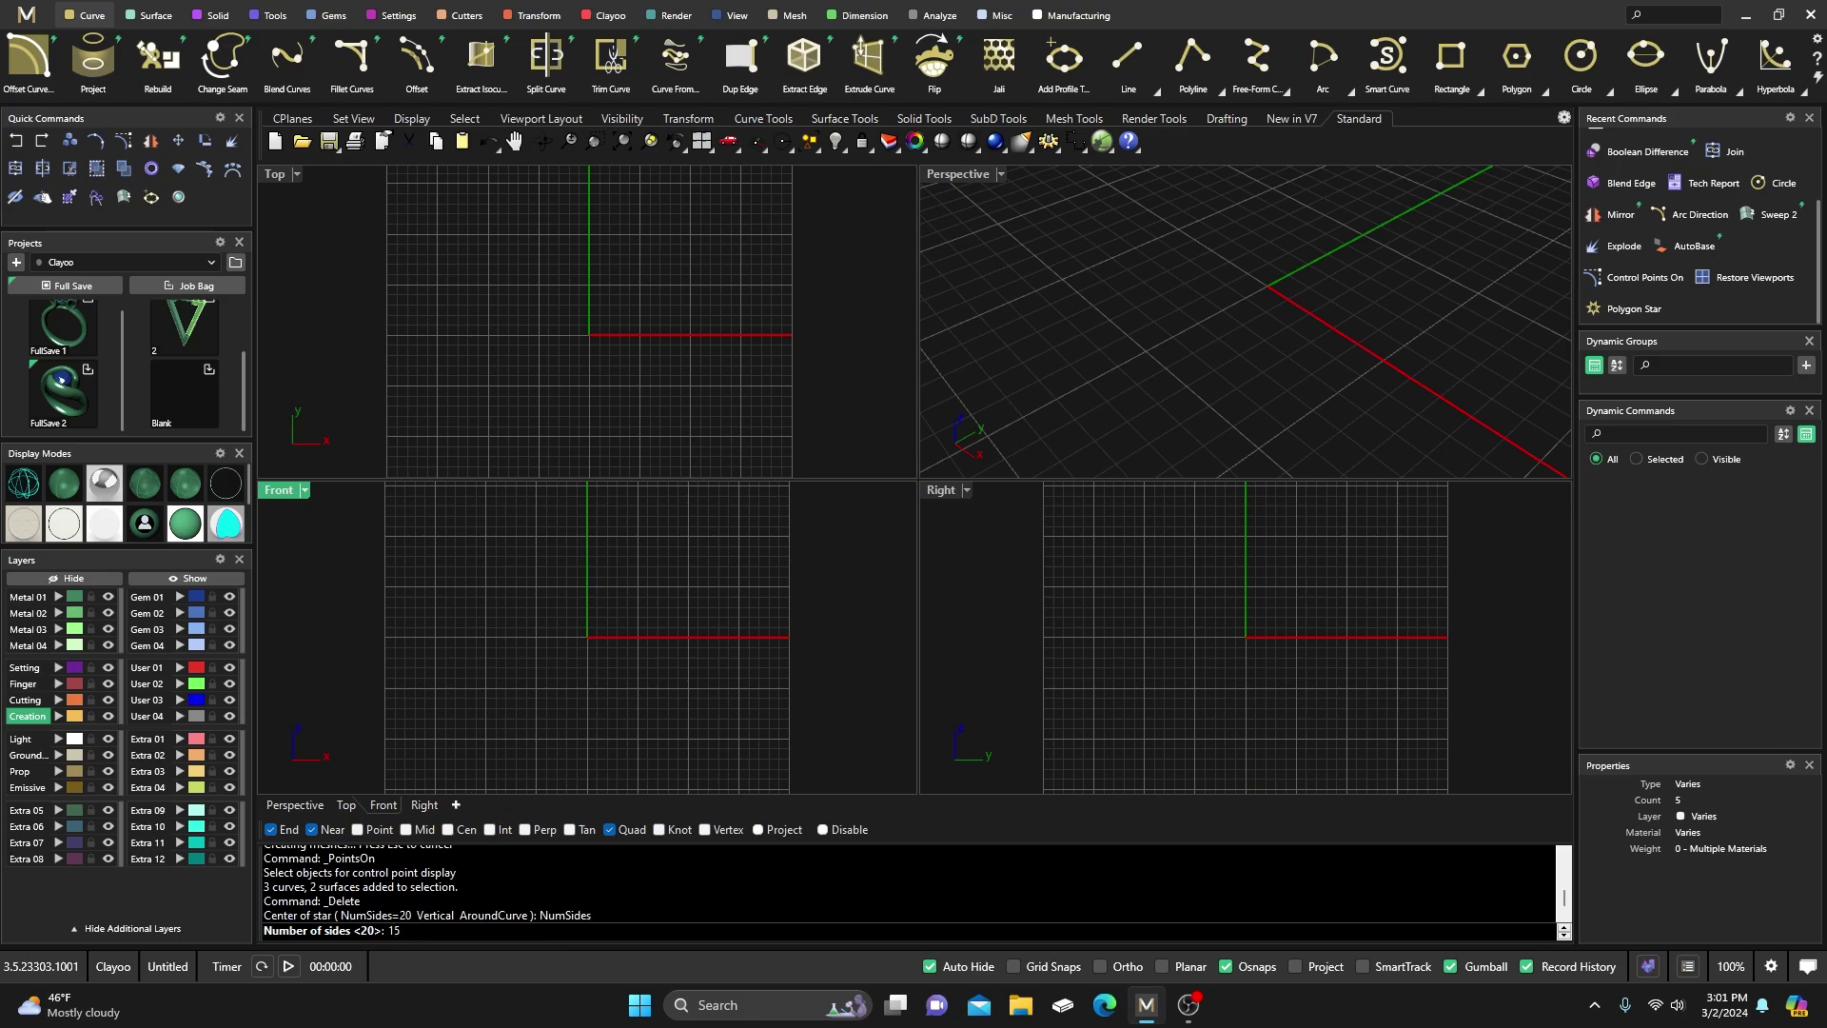
{"action": "type", "text": "15"}
{"action": "key", "text": "Return"}
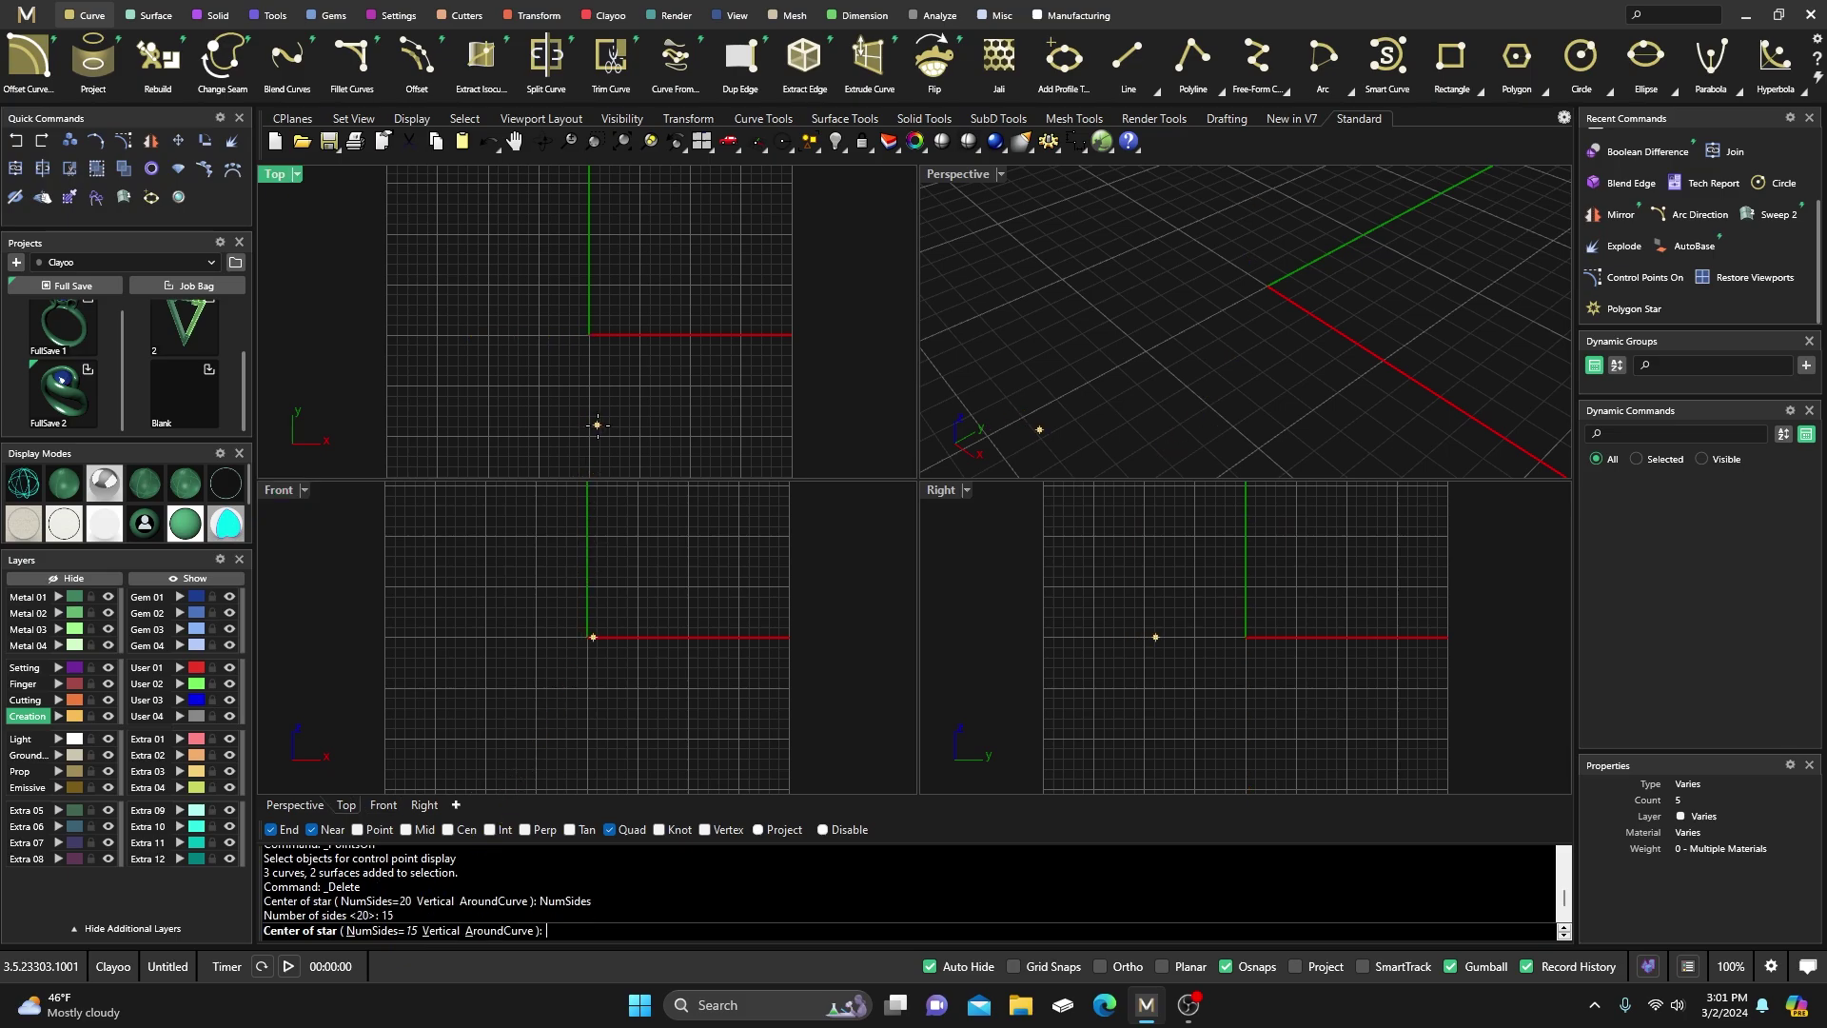
{"action": "left_click", "coordinate": [385, 931]}
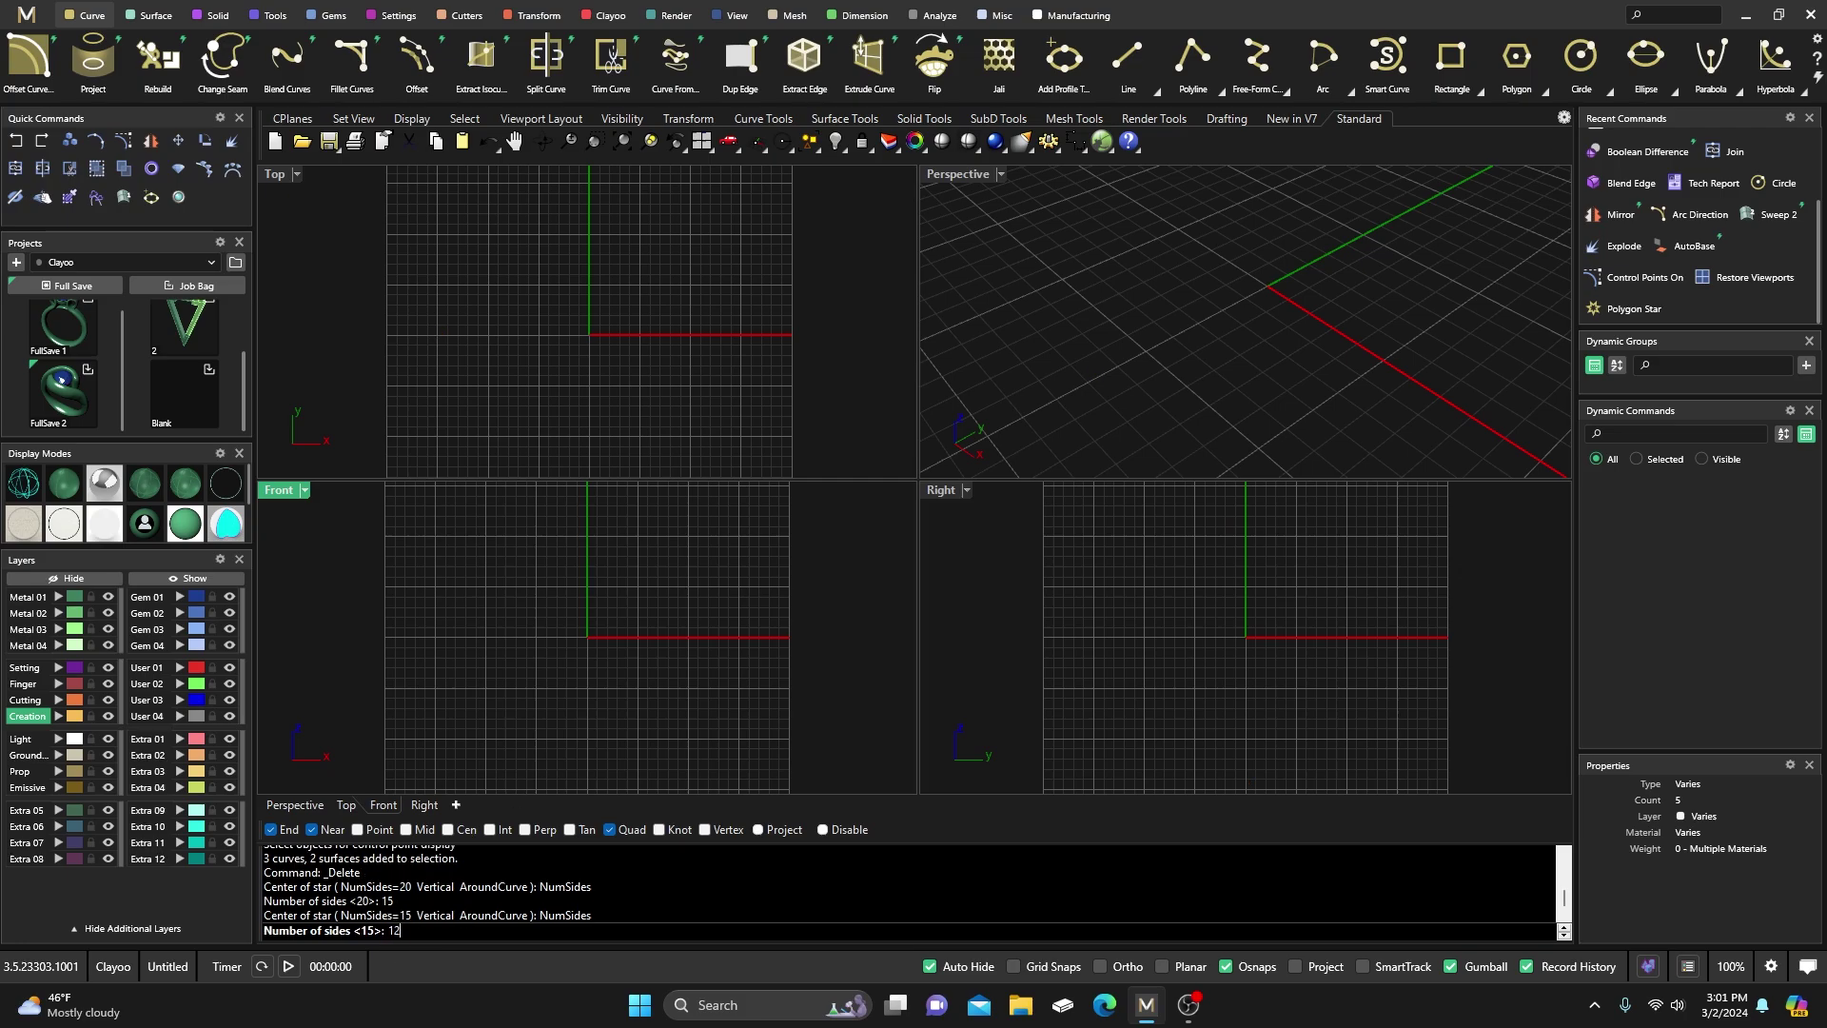
{"action": "key", "text": "Return"}
{"action": "type", "text": "0,0,0"}
{"action": "key", "text": "Return"}
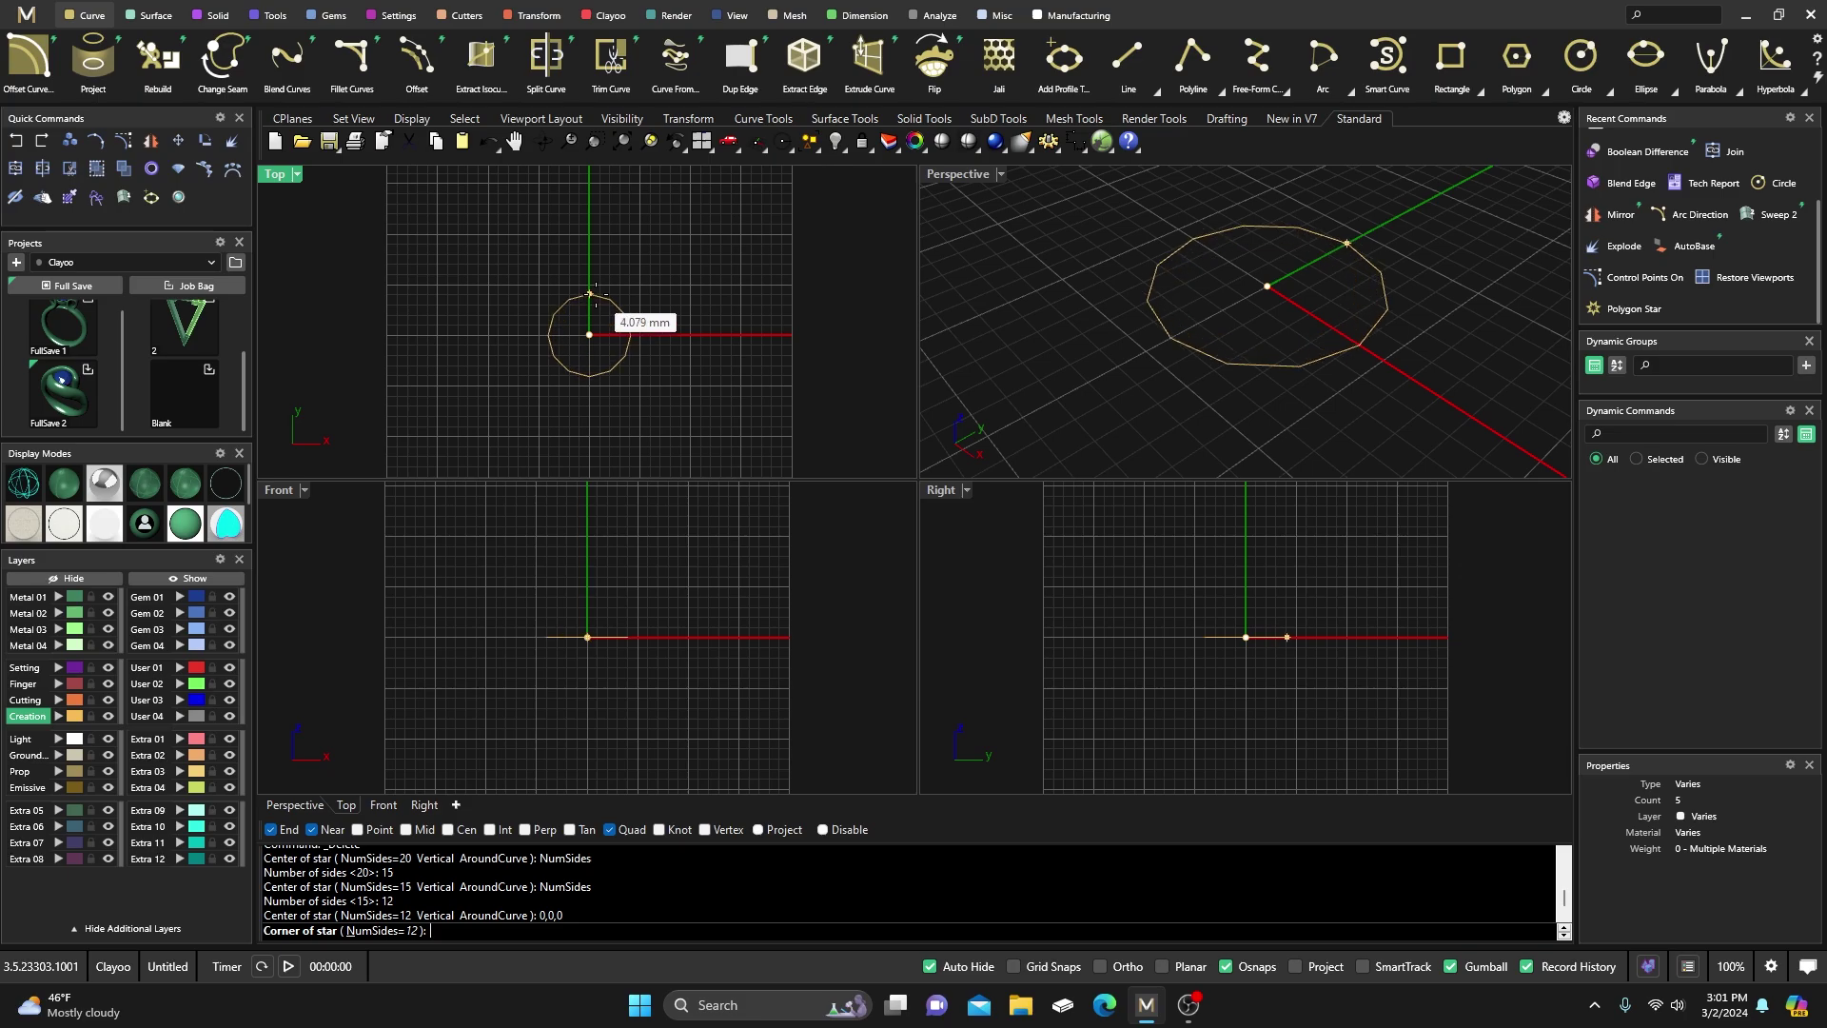
{"action": "scroll", "coordinate": [596, 294], "scroll_direction": "up", "scroll_amount": 2}
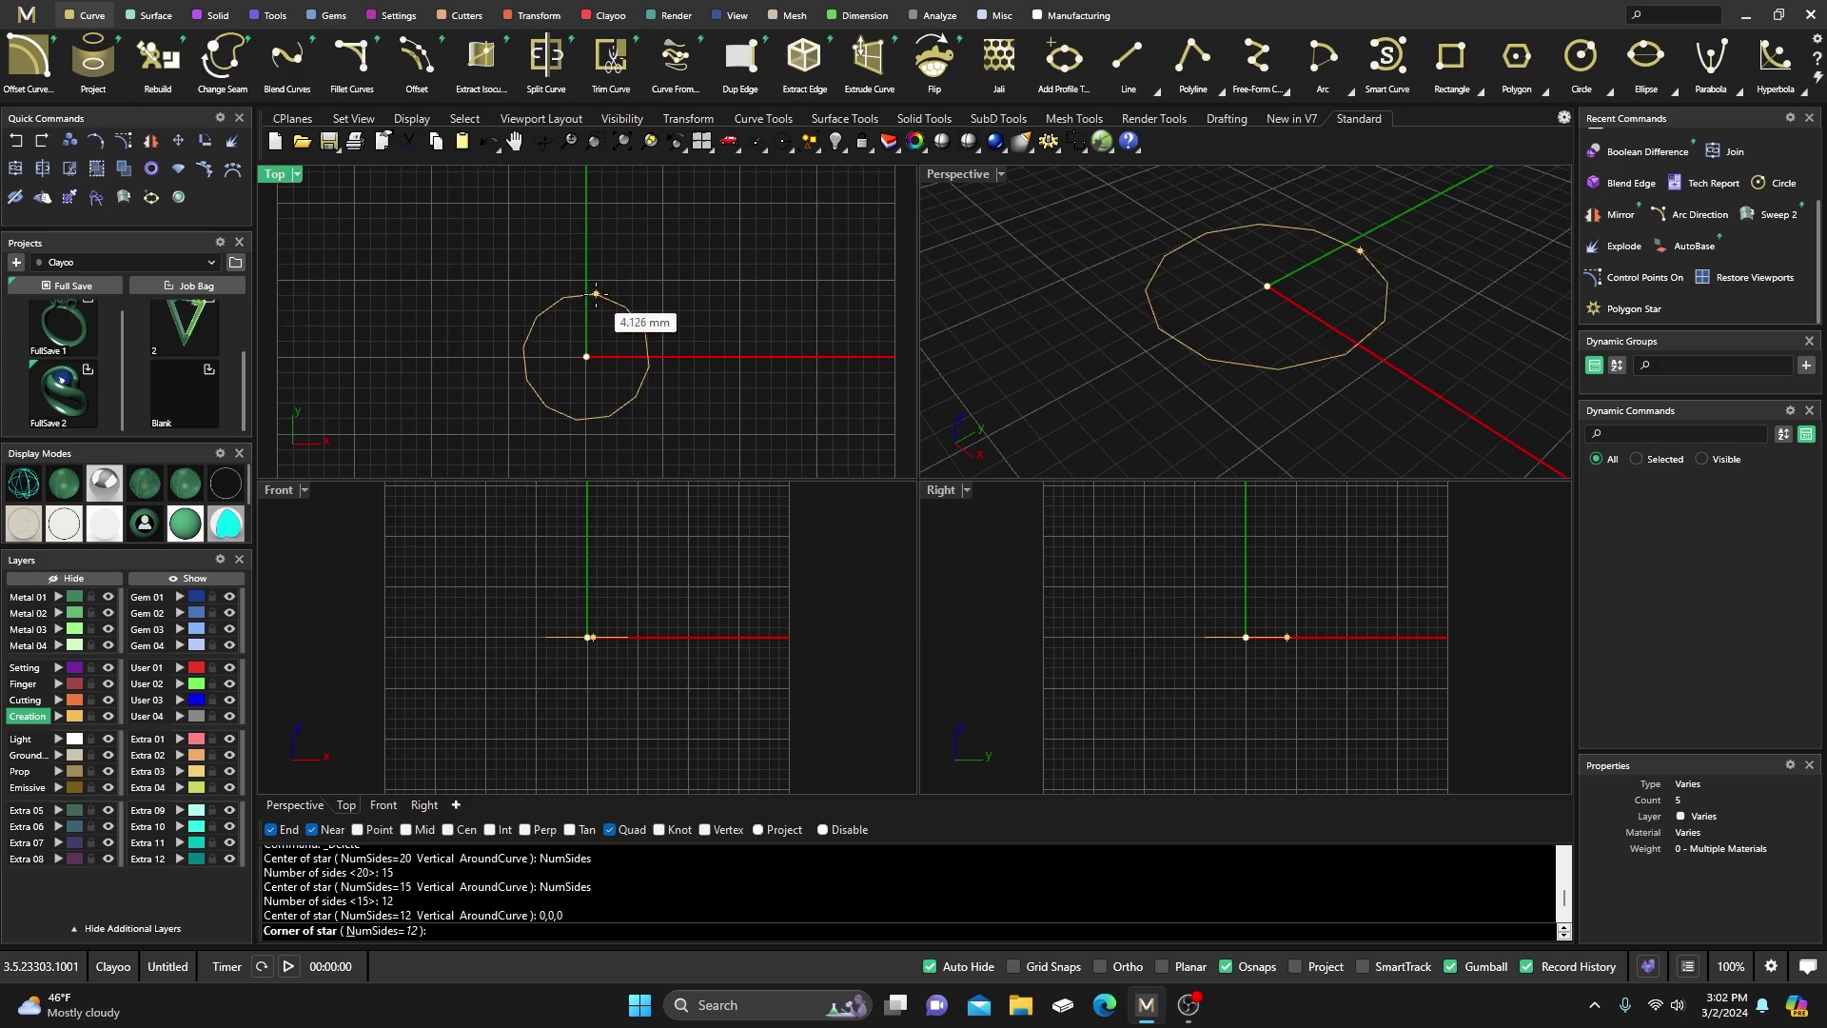
{"action": "left_click", "coordinate": [606, 298]}
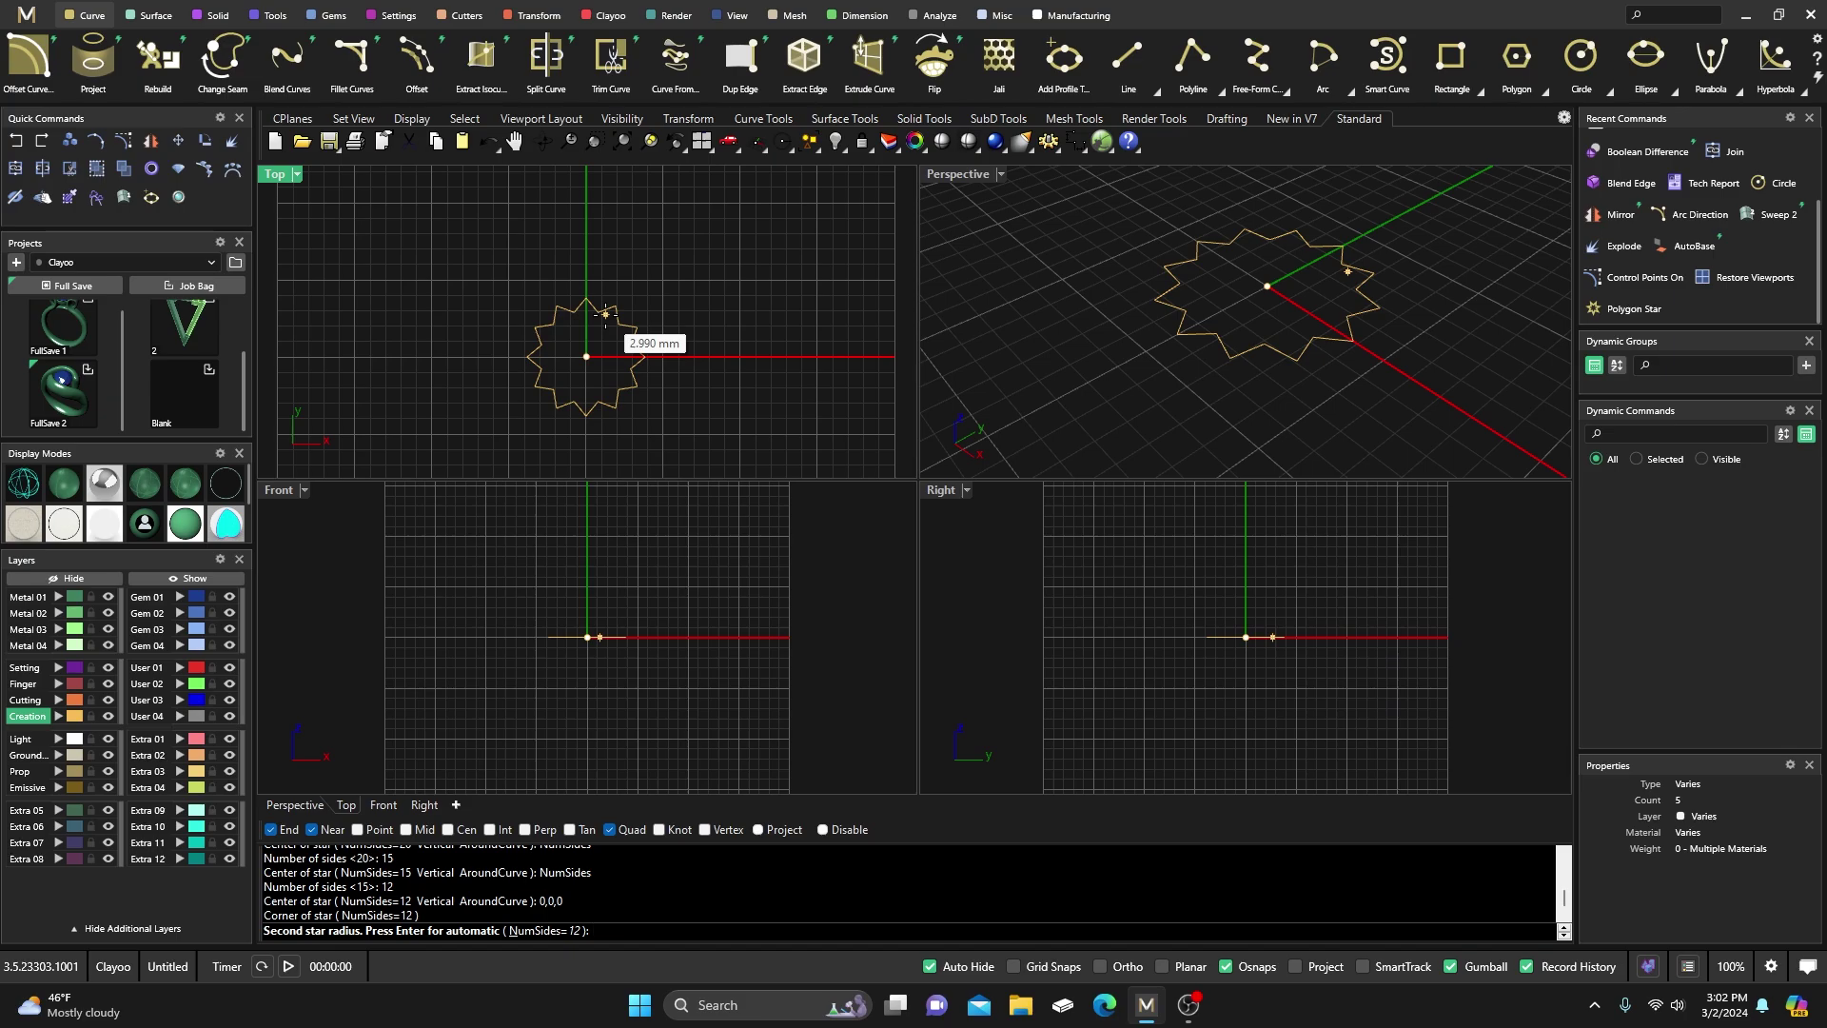
{"action": "left_click", "coordinate": [602, 321]}
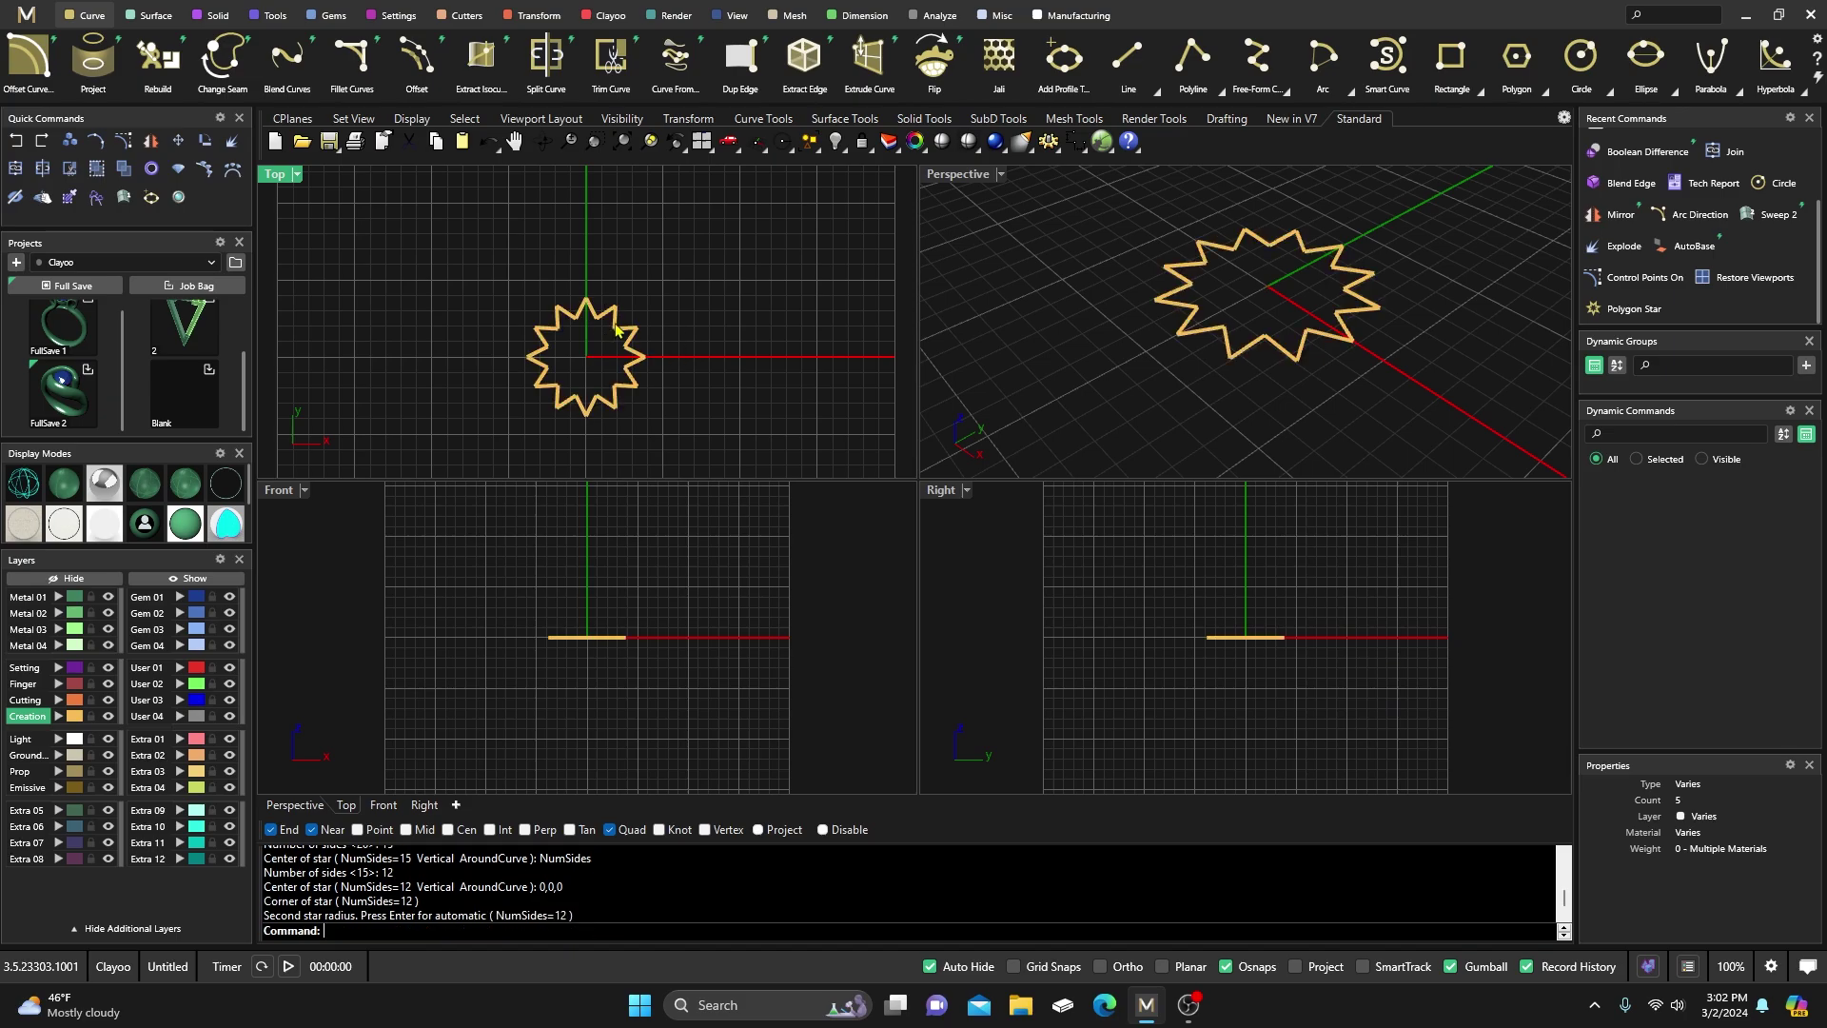
Round all corners of the star curve using Fillet Corners with a 0.2 mm radius
{"action": "left_click", "coordinate": [617, 329]}
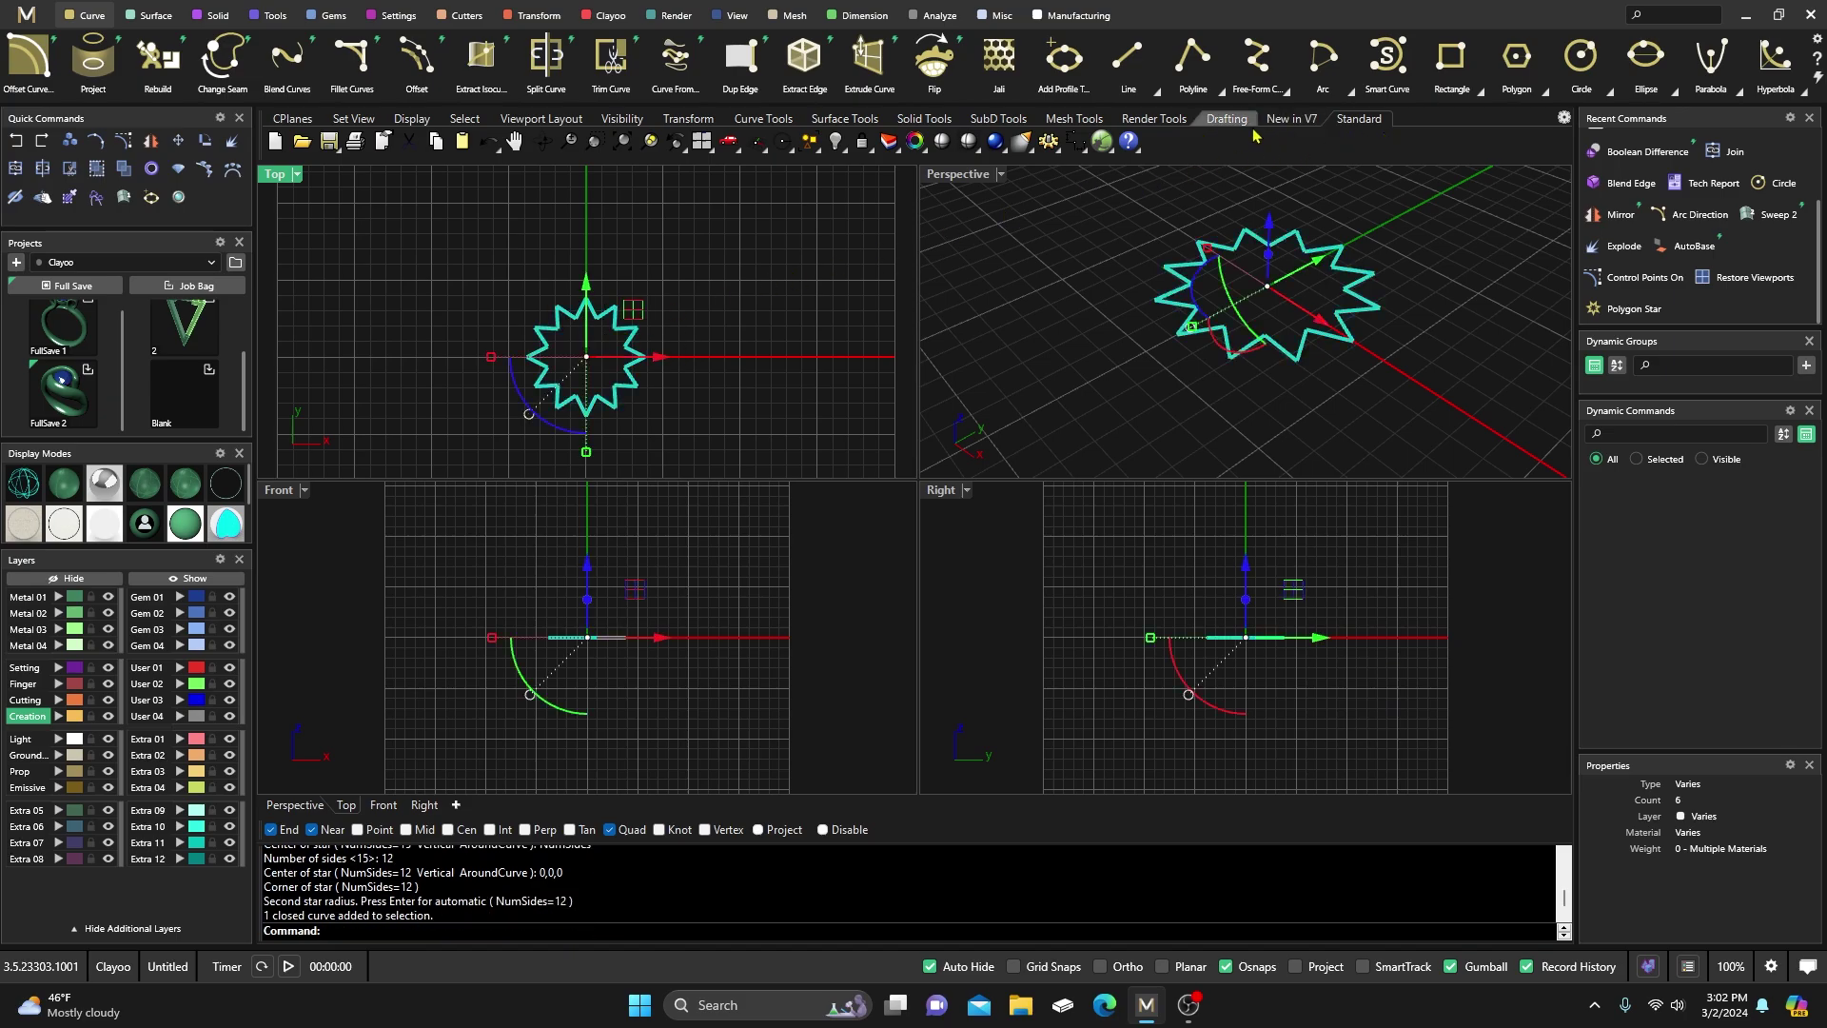
{"action": "scroll", "coordinate": [1518, 57], "scroll_direction": "down", "scroll_amount": 5}
{"action": "mouse_move", "coordinate": [1523, 76]}
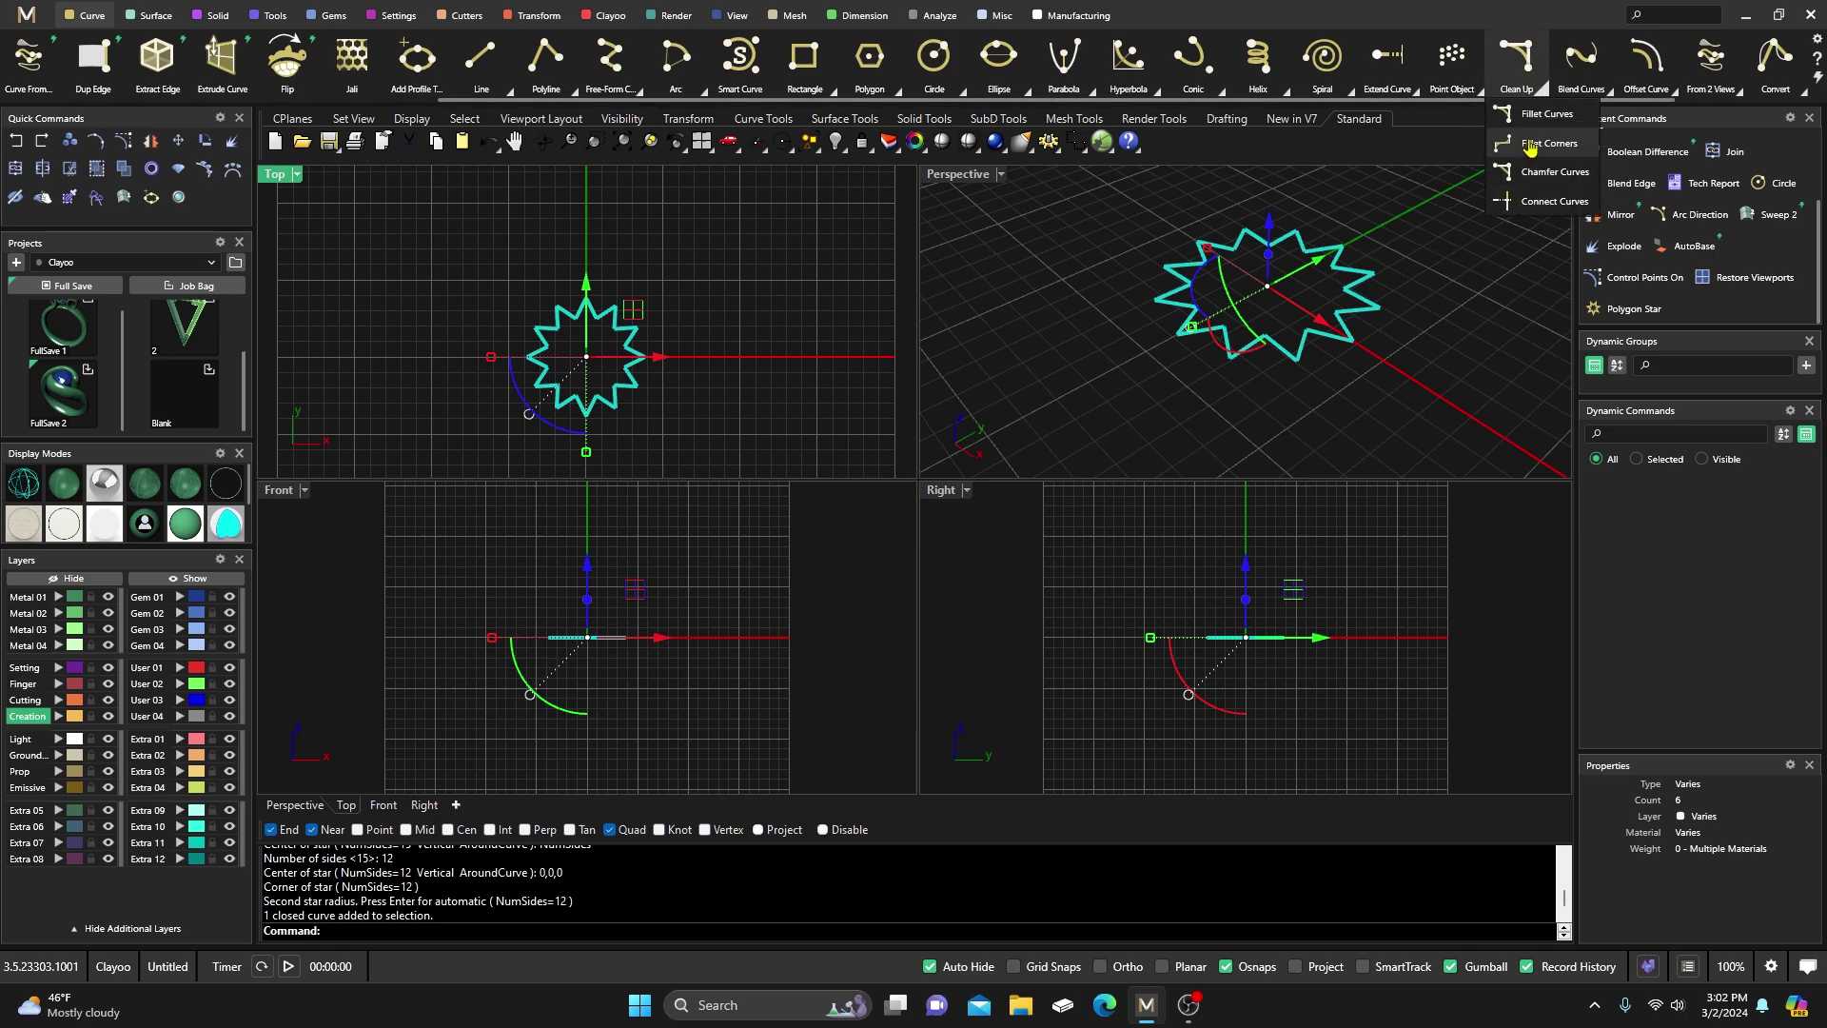
{"action": "left_click", "coordinate": [1526, 160]}
{"action": "scroll", "coordinate": [676, 297], "scroll_direction": "up", "scroll_amount": 3}
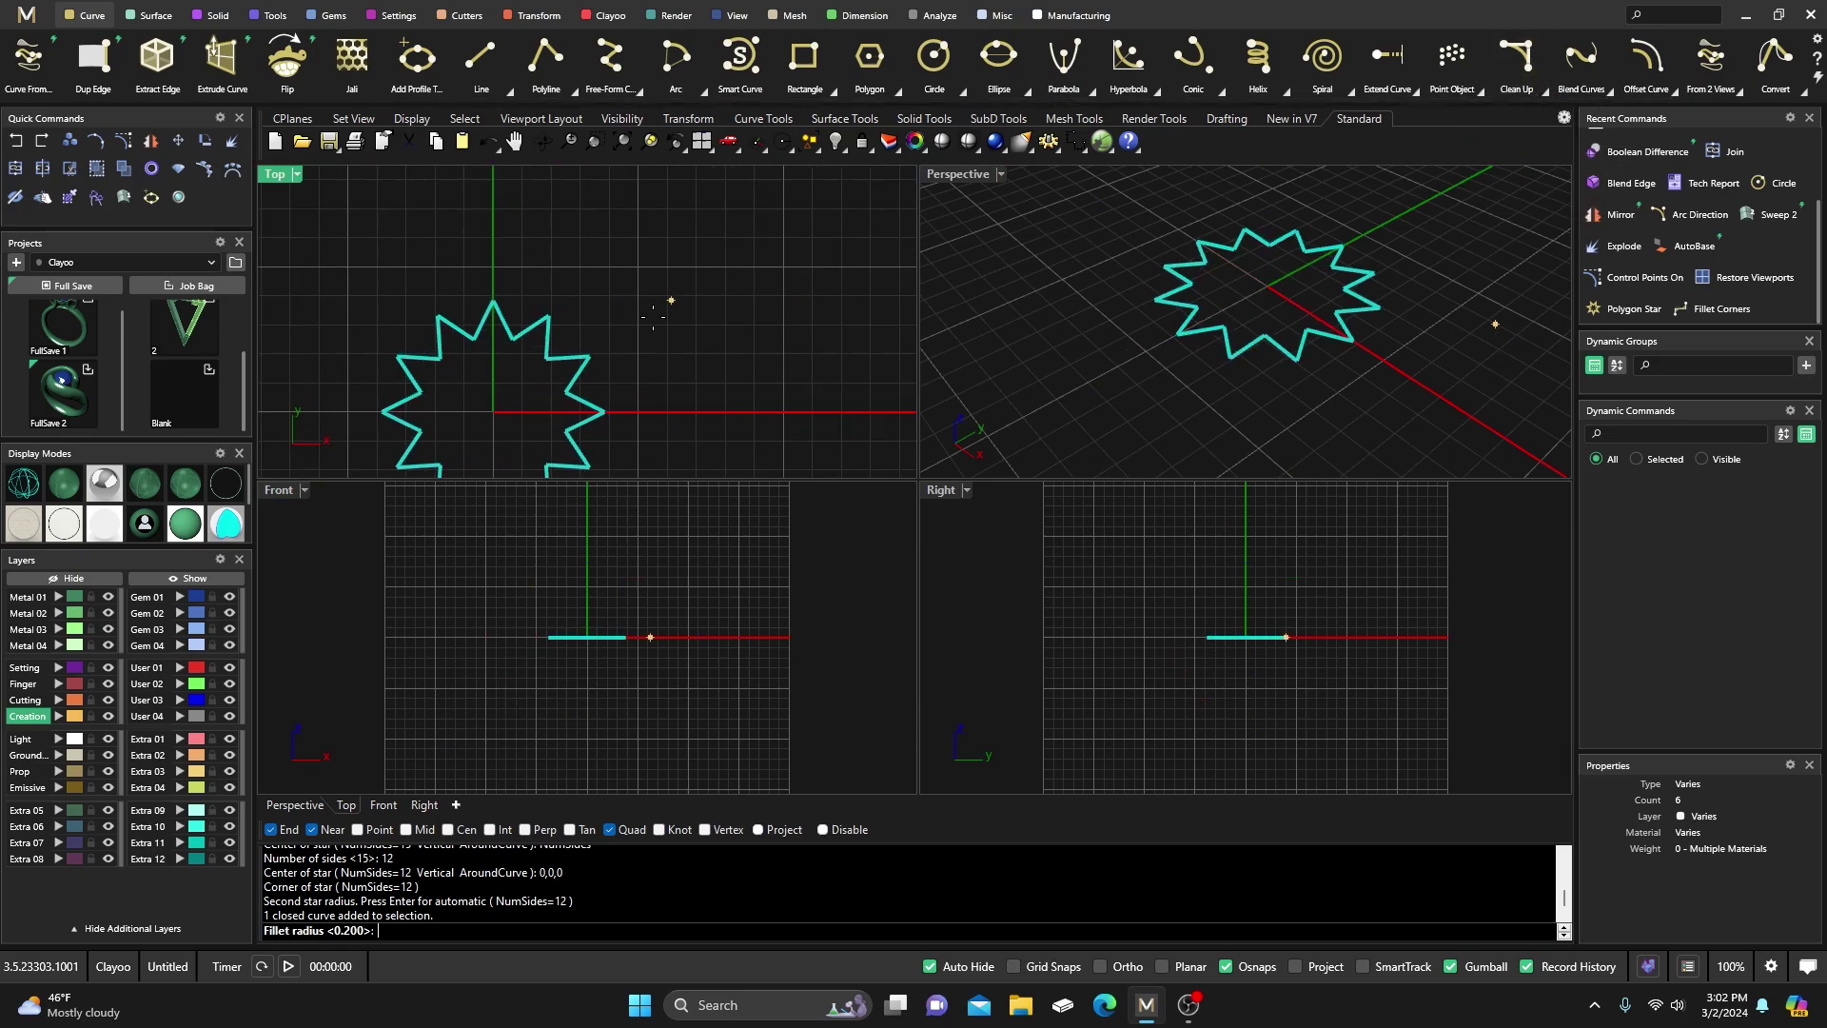
{"action": "key", "text": "Return"}
{"action": "scroll", "coordinate": [628, 285], "scroll_direction": "down", "scroll_amount": 4}
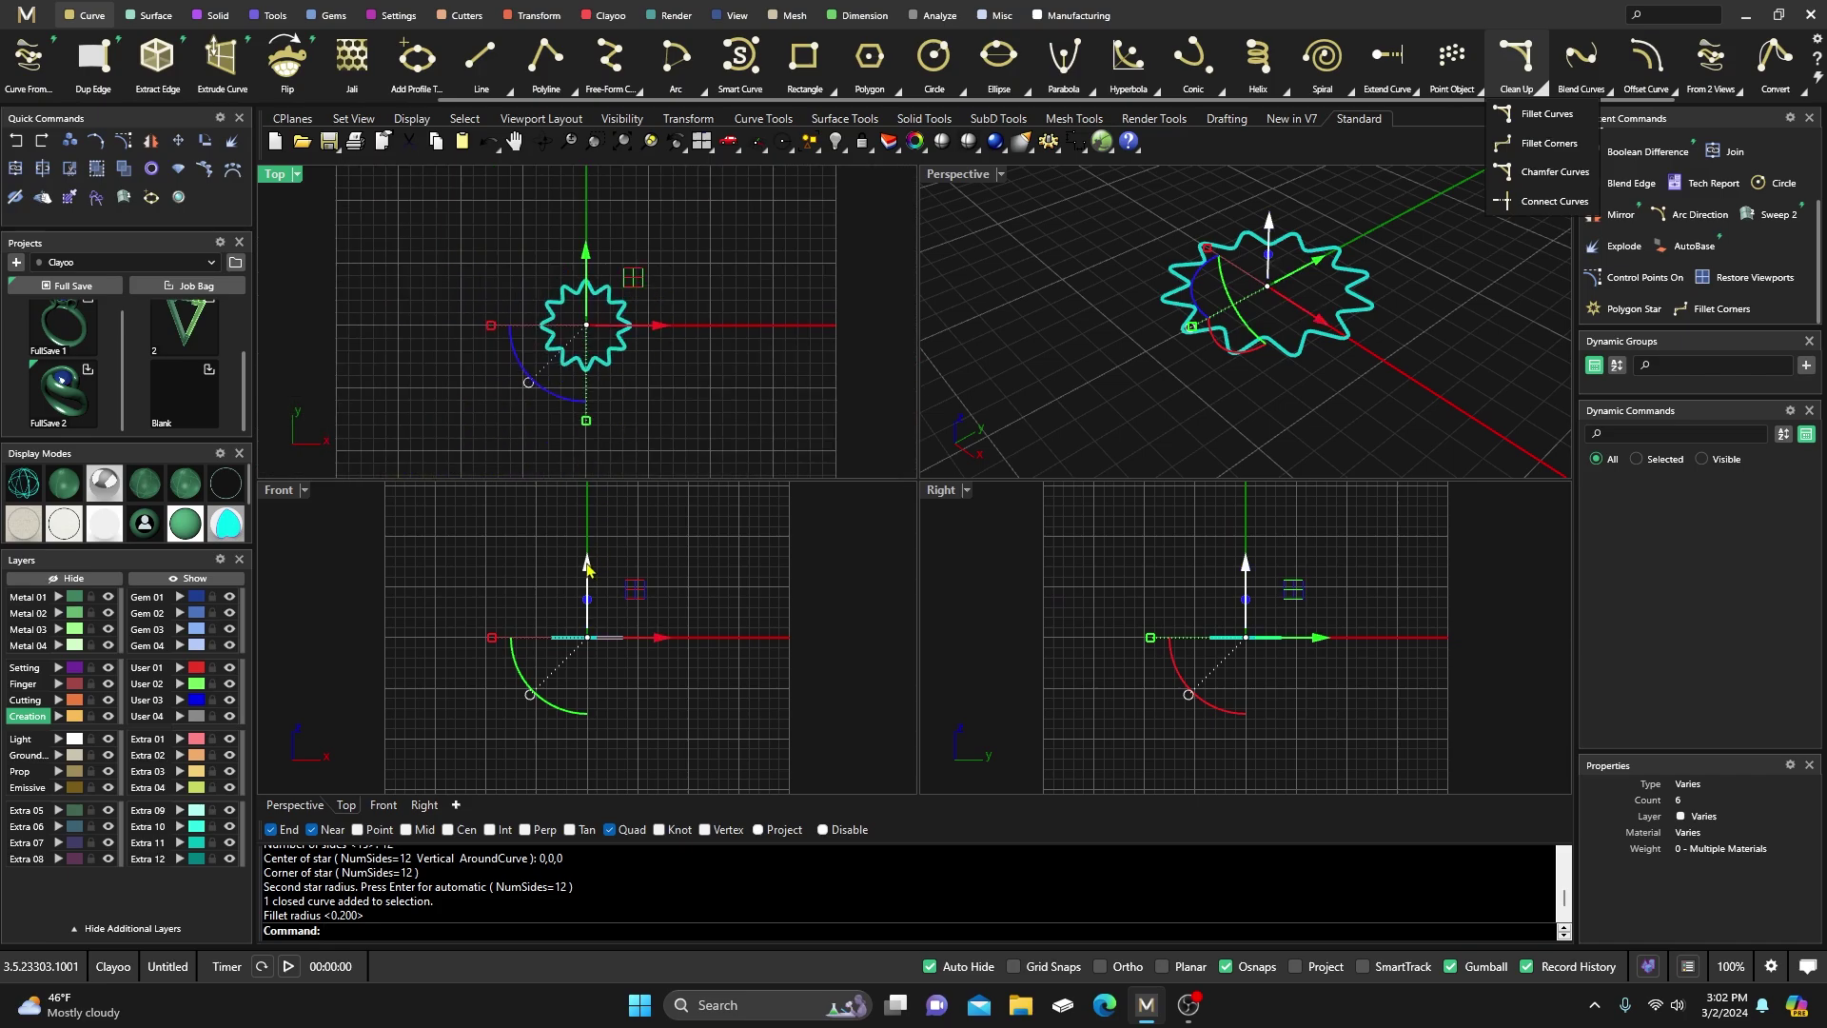
Move the filleted star straight down below the origin in the Front view and mirror it with only Z Mirror on
{"action": "left_click_drag", "start_coordinate": [587, 568], "coordinate": [590, 659]}
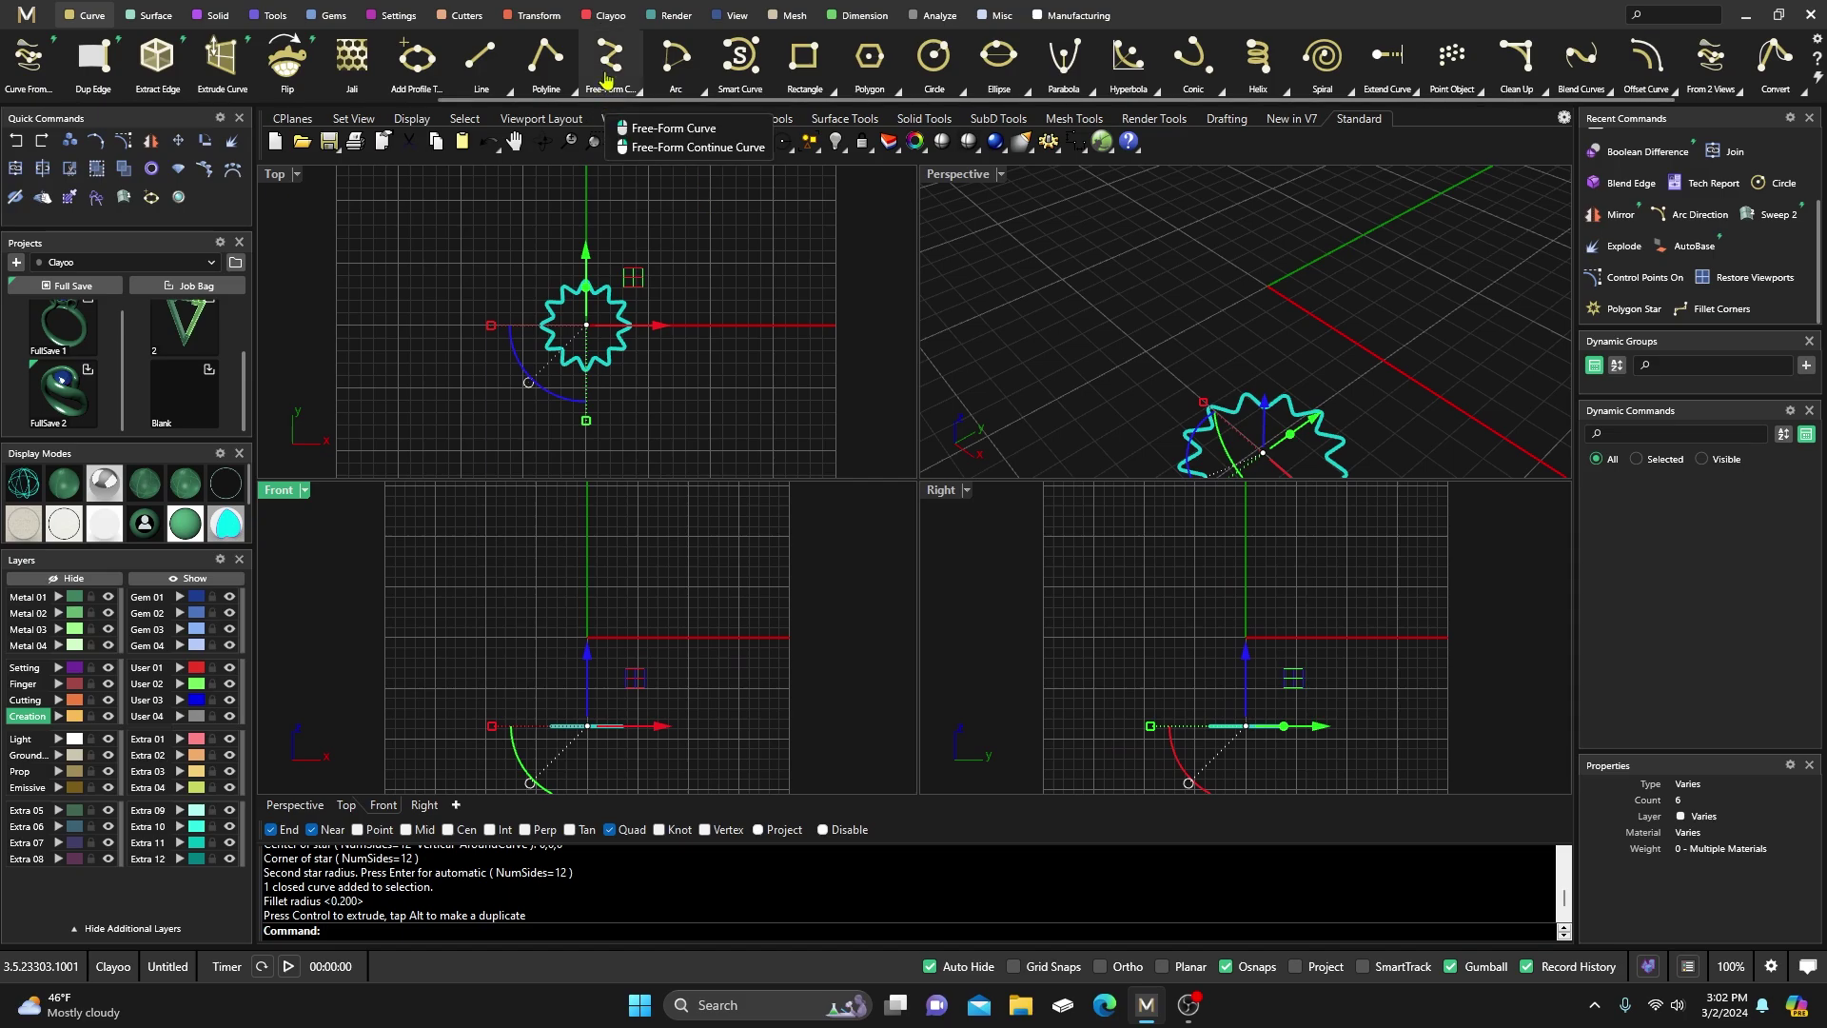
{"action": "left_click", "coordinate": [538, 19]}
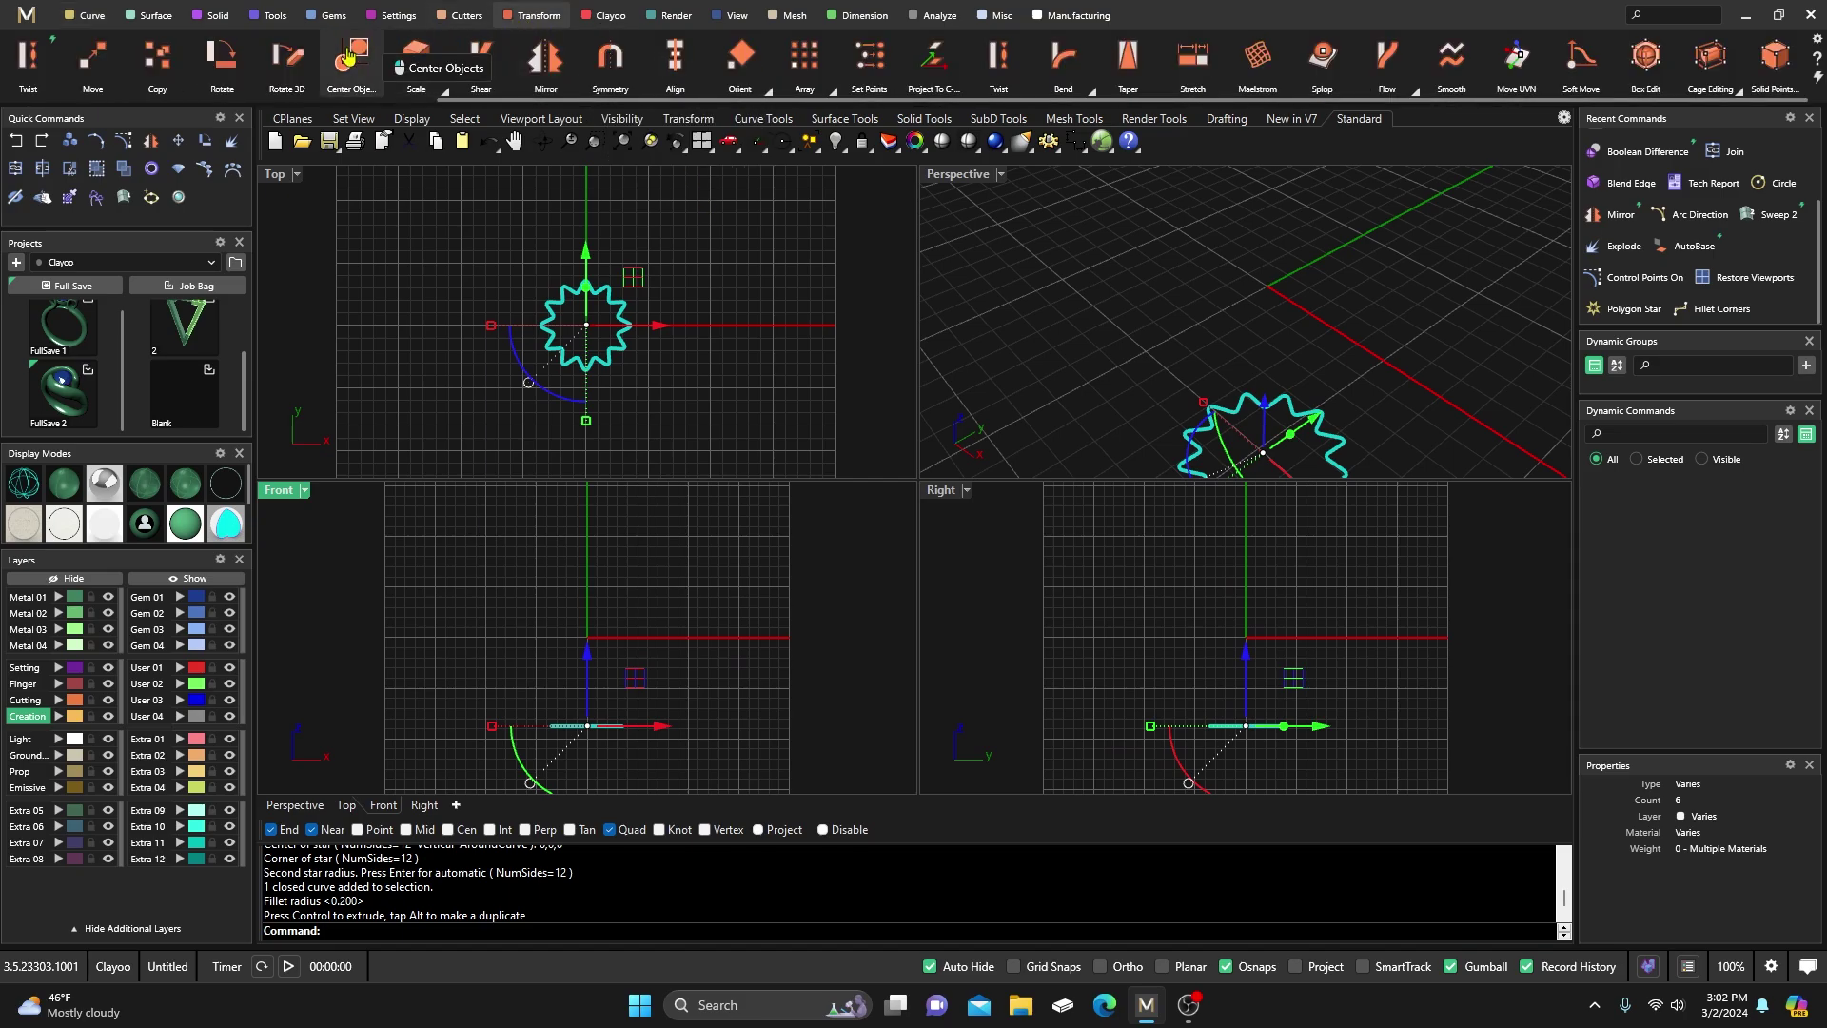
{"action": "scroll", "coordinate": [314, 62], "scroll_direction": "up", "scroll_amount": 3}
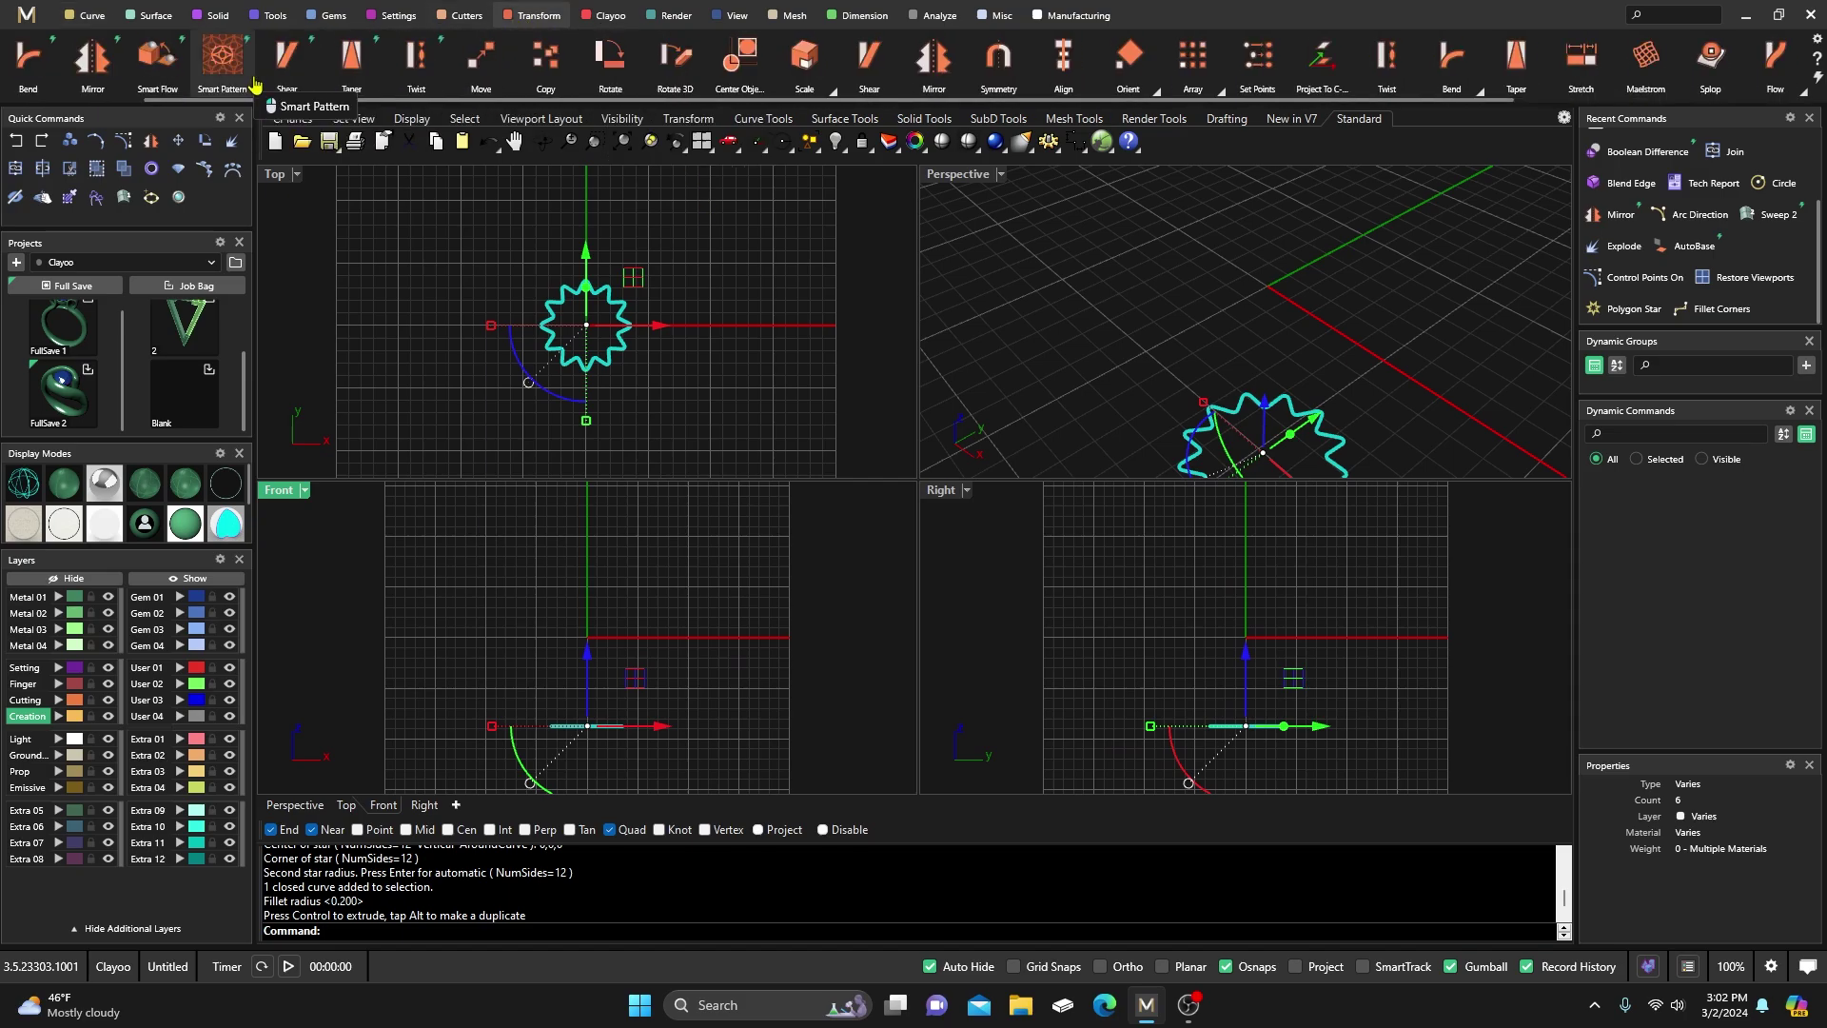
{"action": "left_click", "coordinate": [93, 57]}
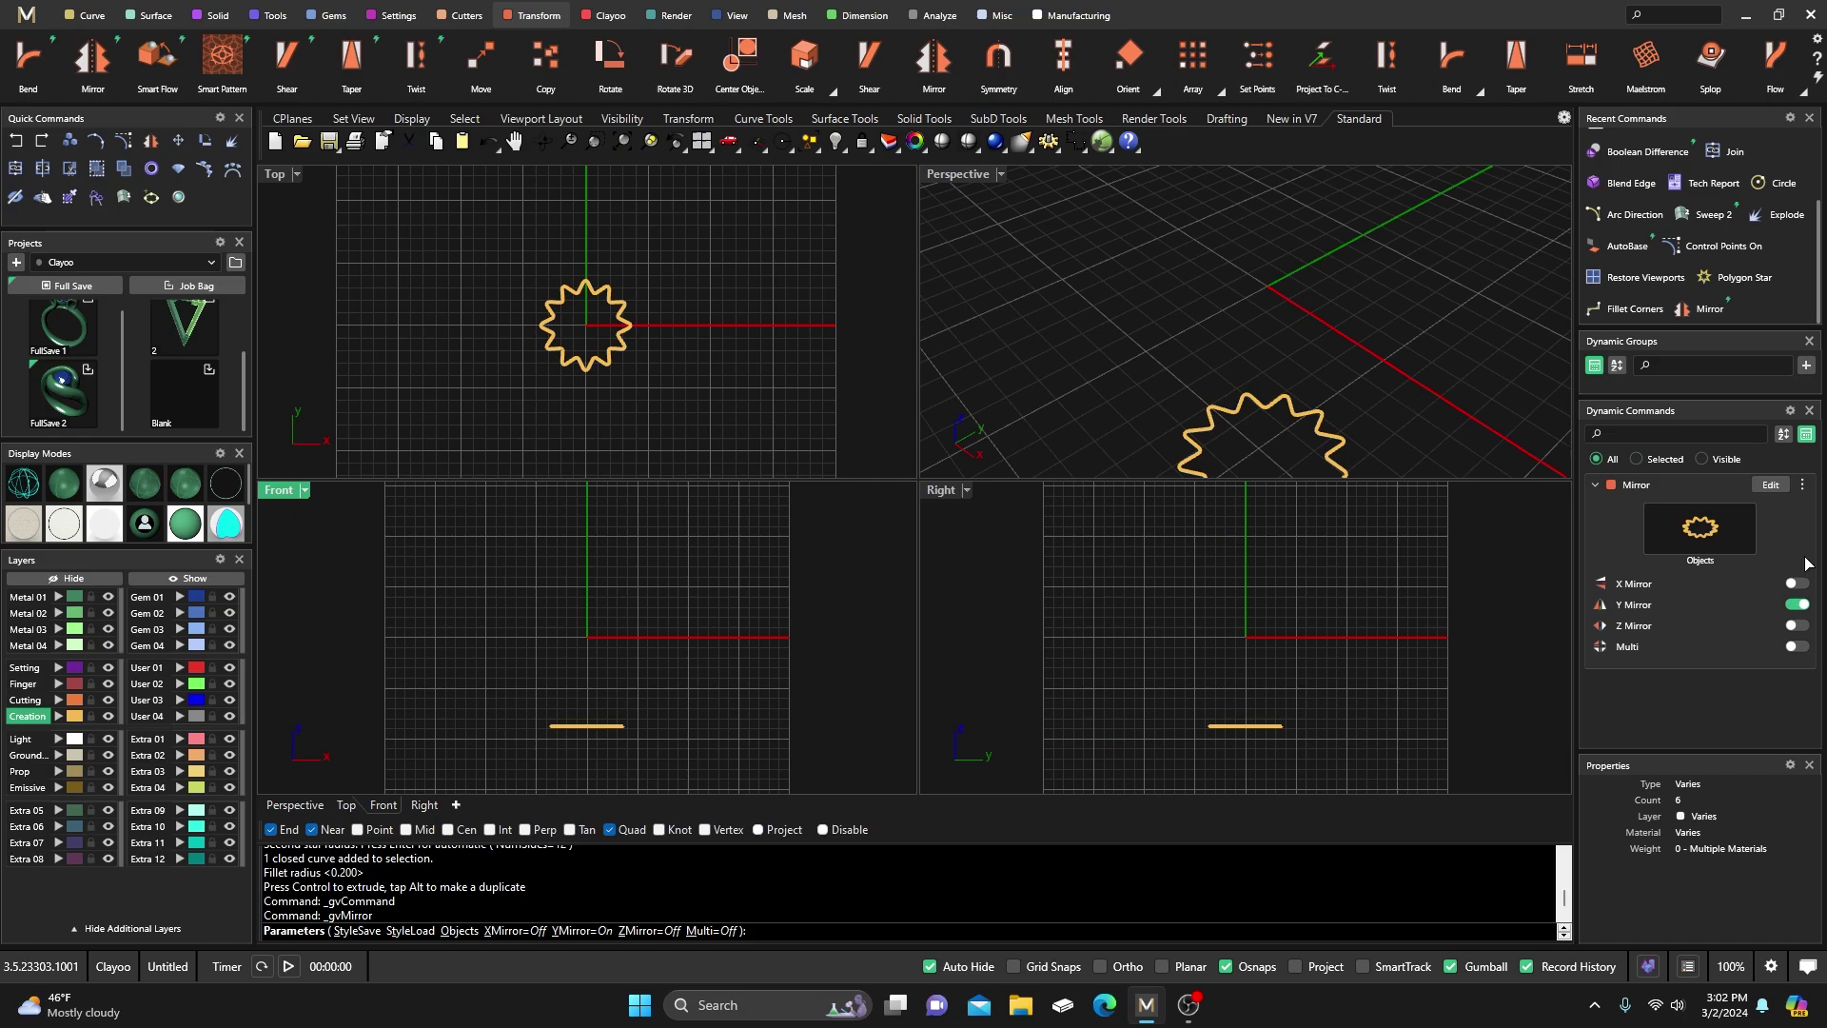
{"action": "left_click", "coordinate": [1799, 607]}
{"action": "left_click", "coordinate": [1797, 625]}
{"action": "key", "text": "Return"}
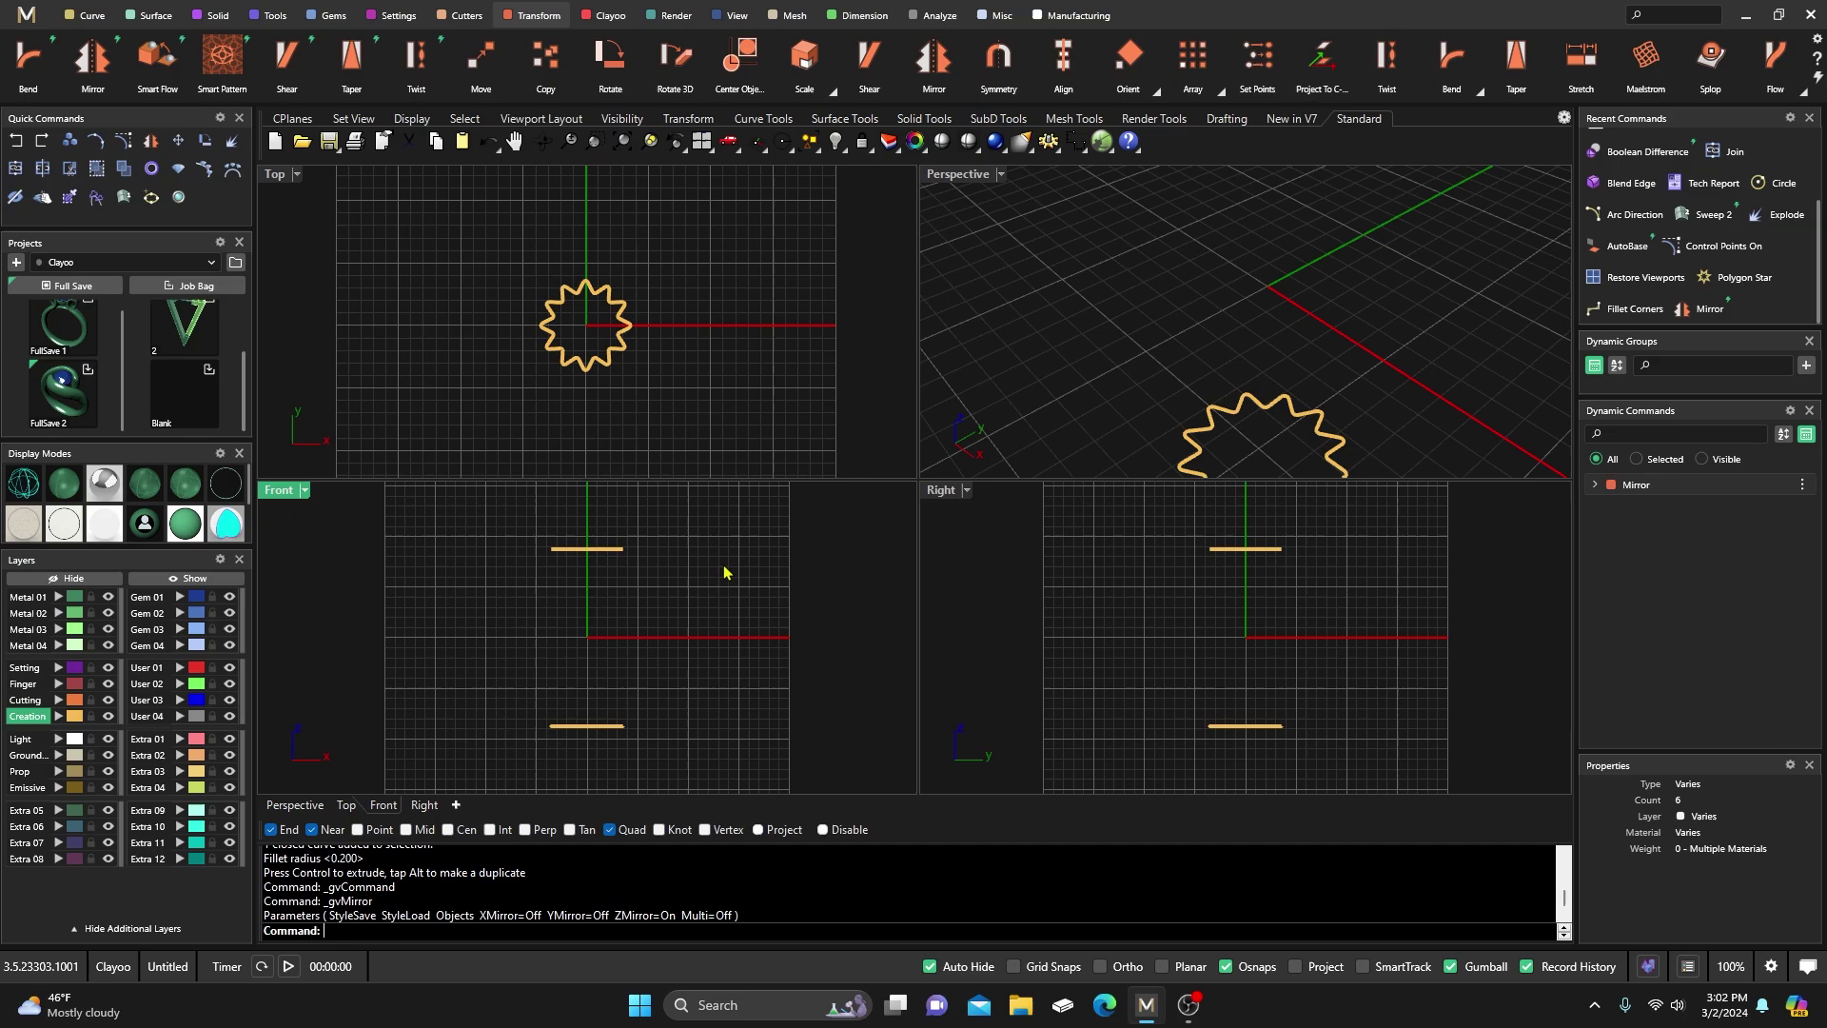
Project the lower star onto the Top construction plane, keeping the input curve
{"action": "left_click", "coordinate": [602, 723]}
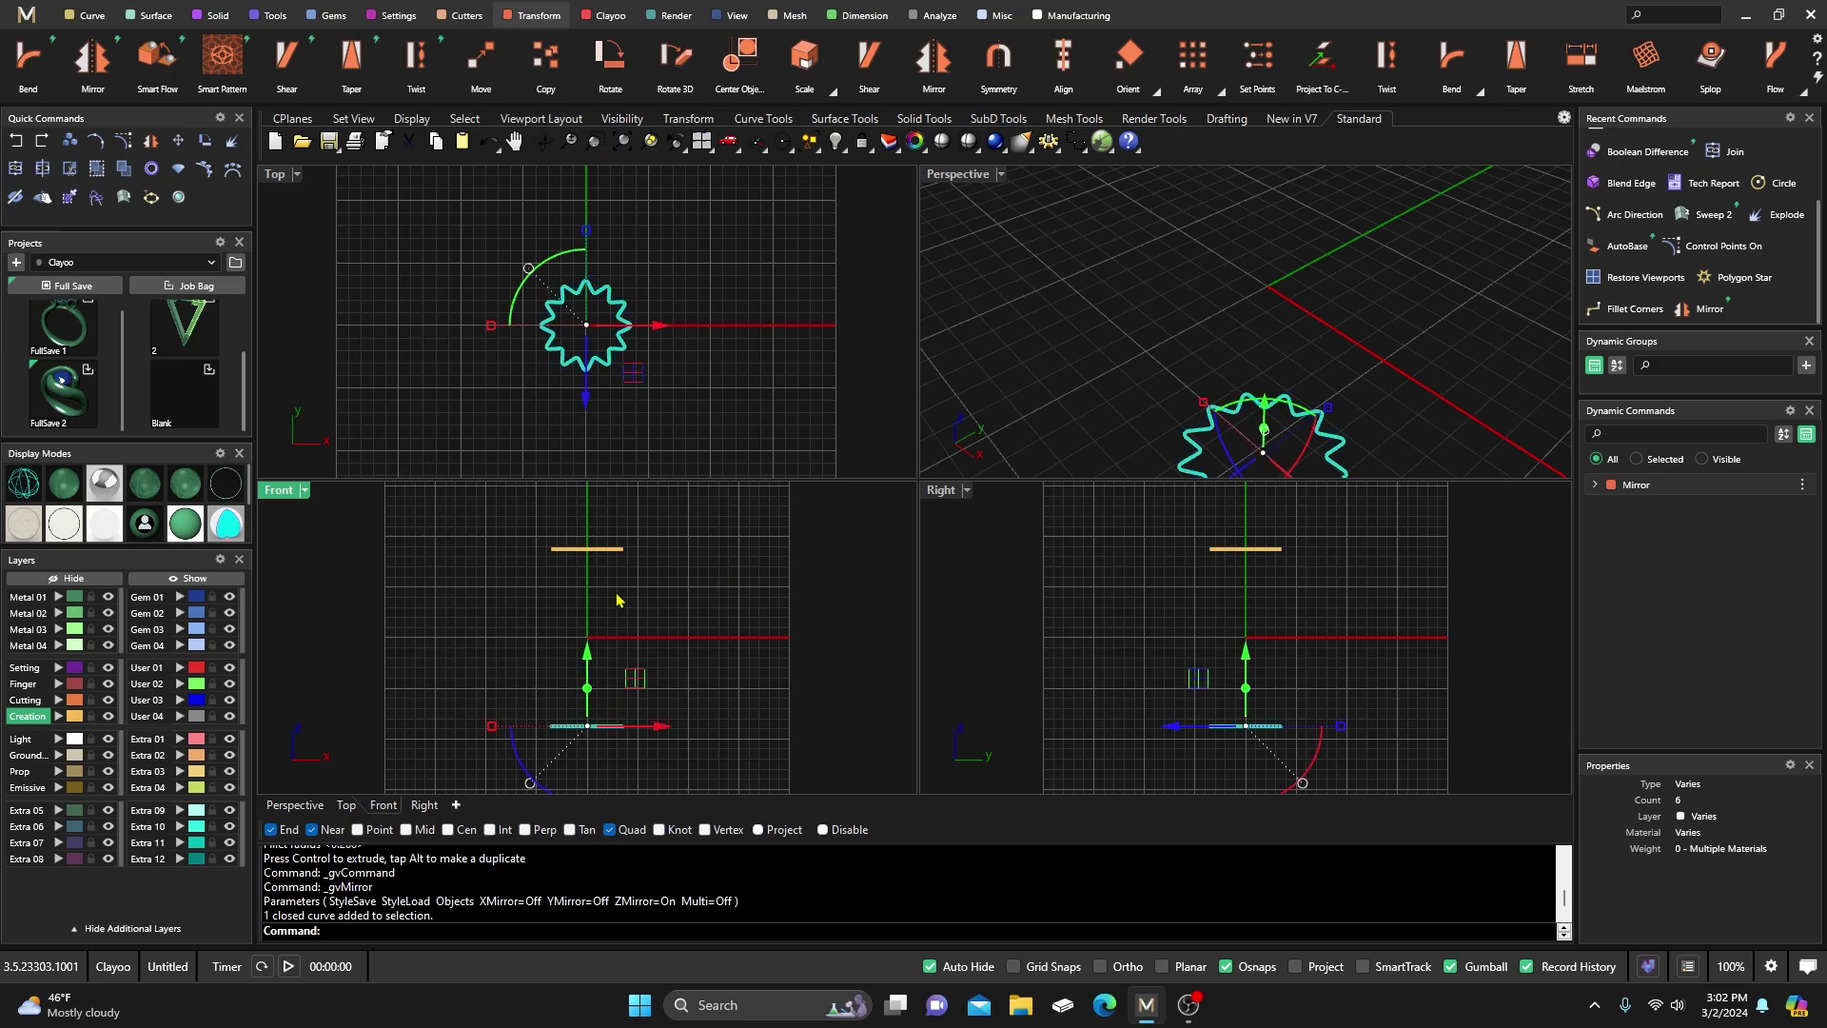
{"action": "left_click", "coordinate": [276, 177]}
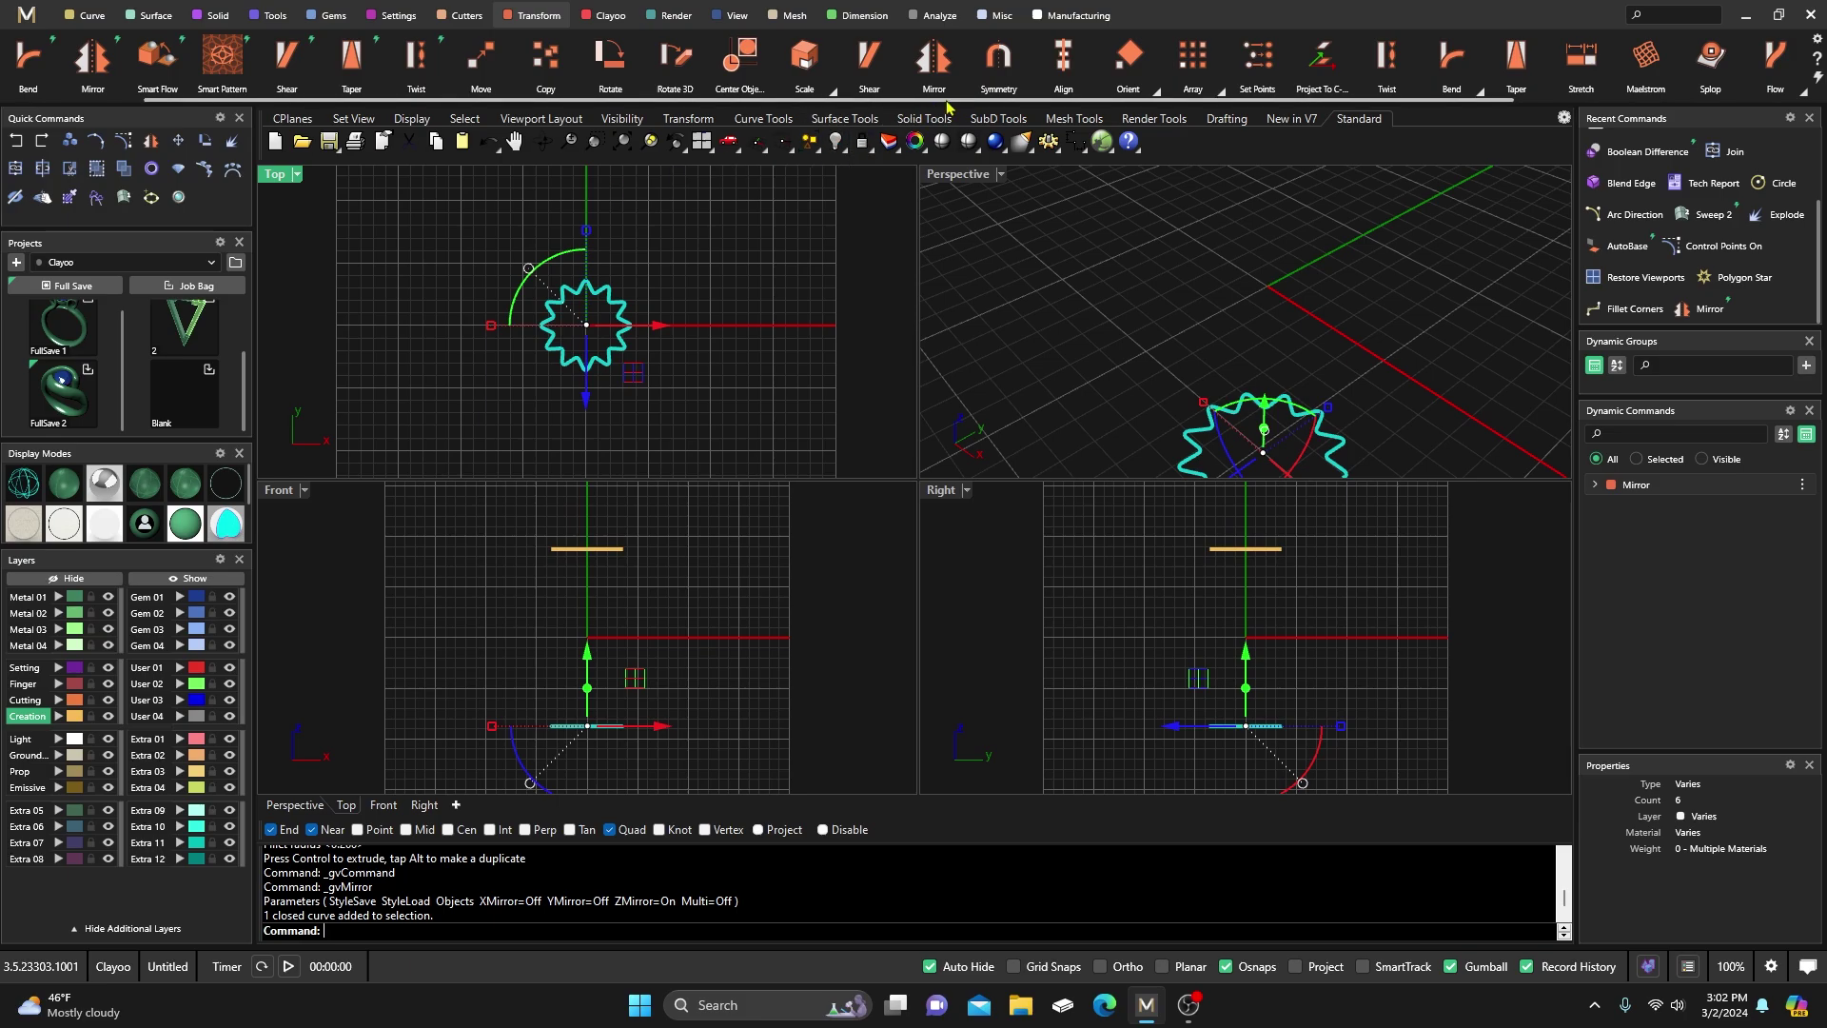
{"action": "left_click", "coordinate": [1322, 64]}
{"action": "key", "text": "Return"}
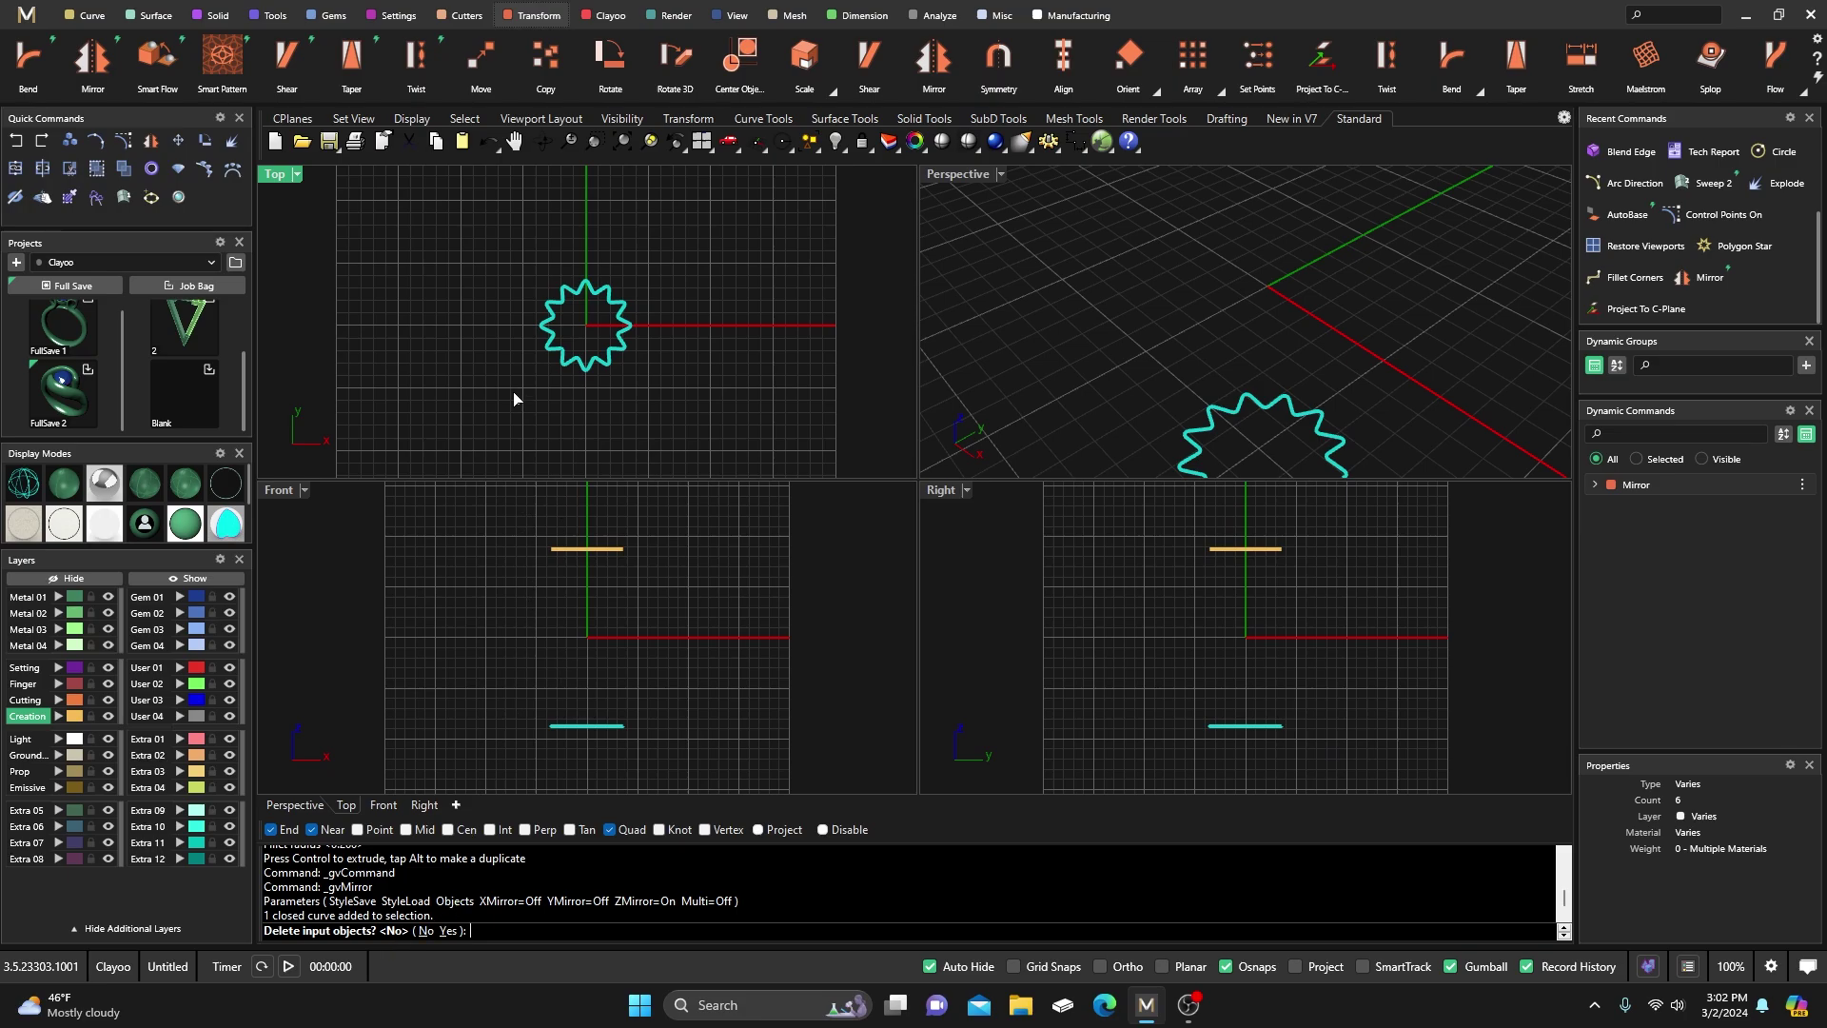
{"action": "key", "text": "Return"}
{"action": "left_click", "coordinate": [694, 571]}
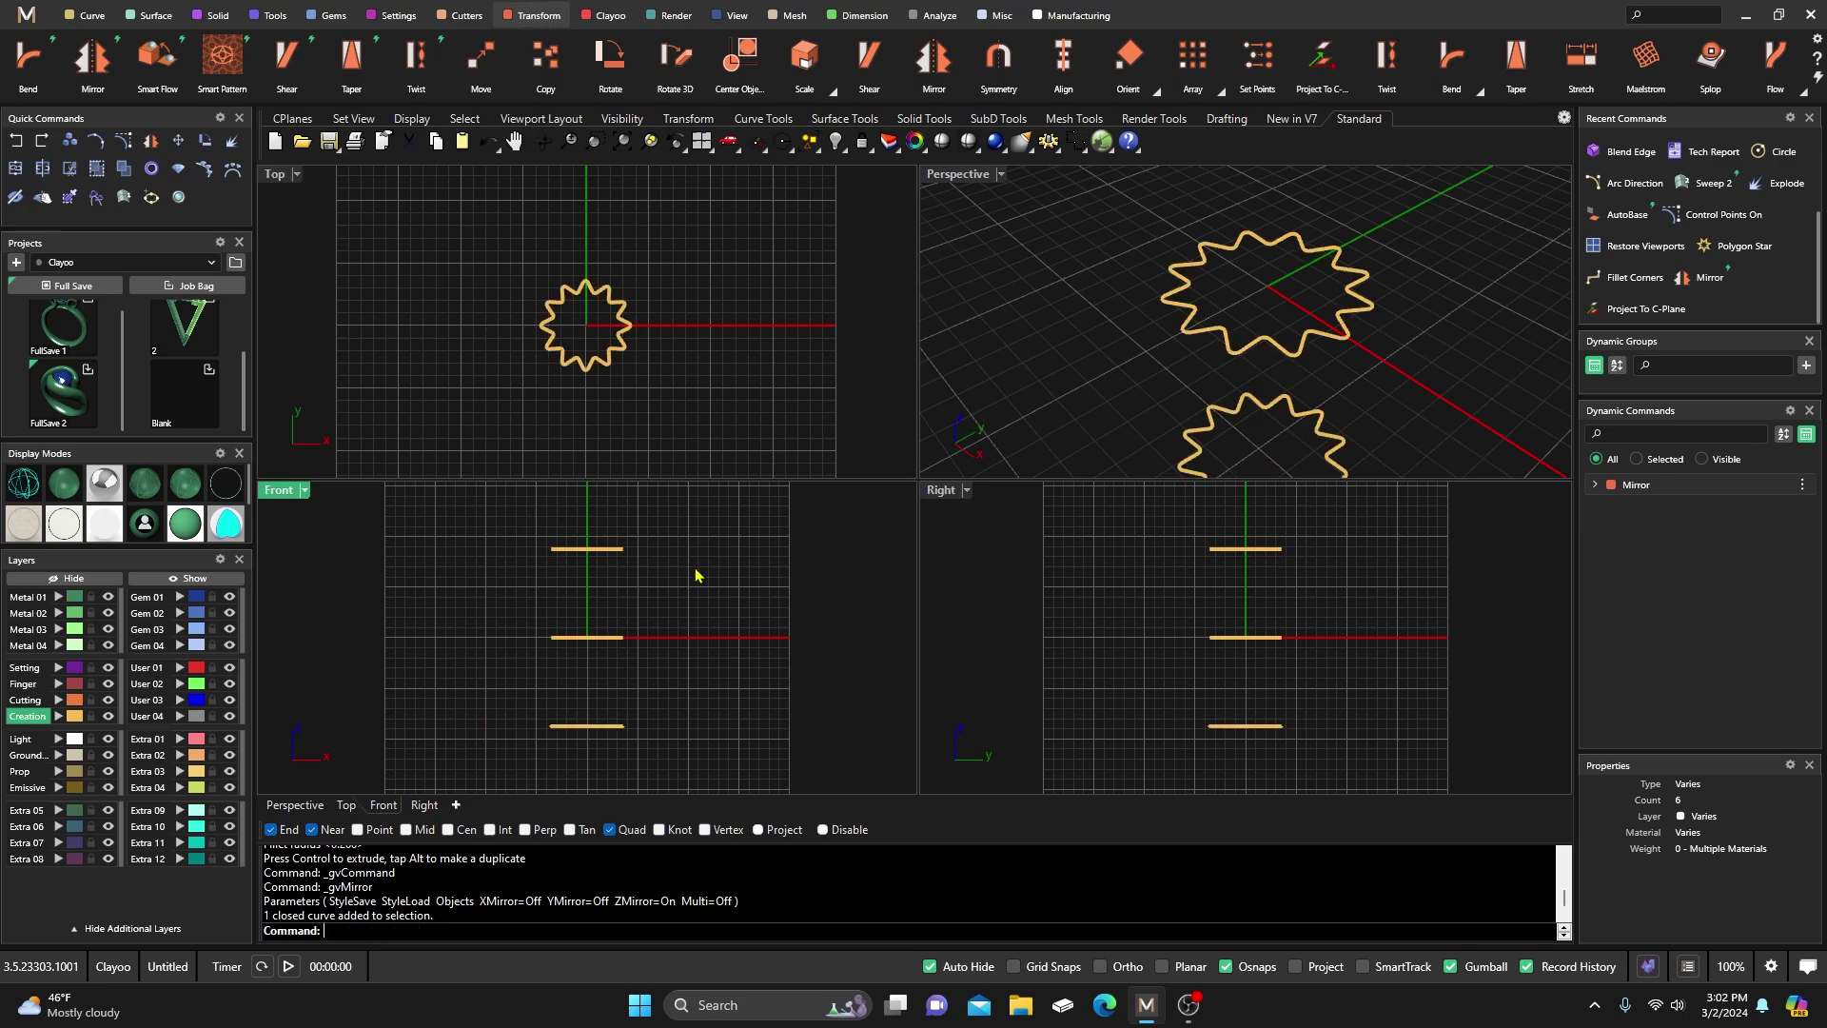
Scale the middle star outward about its centre to roughly twice its size, accepting the break of its history link
{"action": "left_click", "coordinate": [588, 639]}
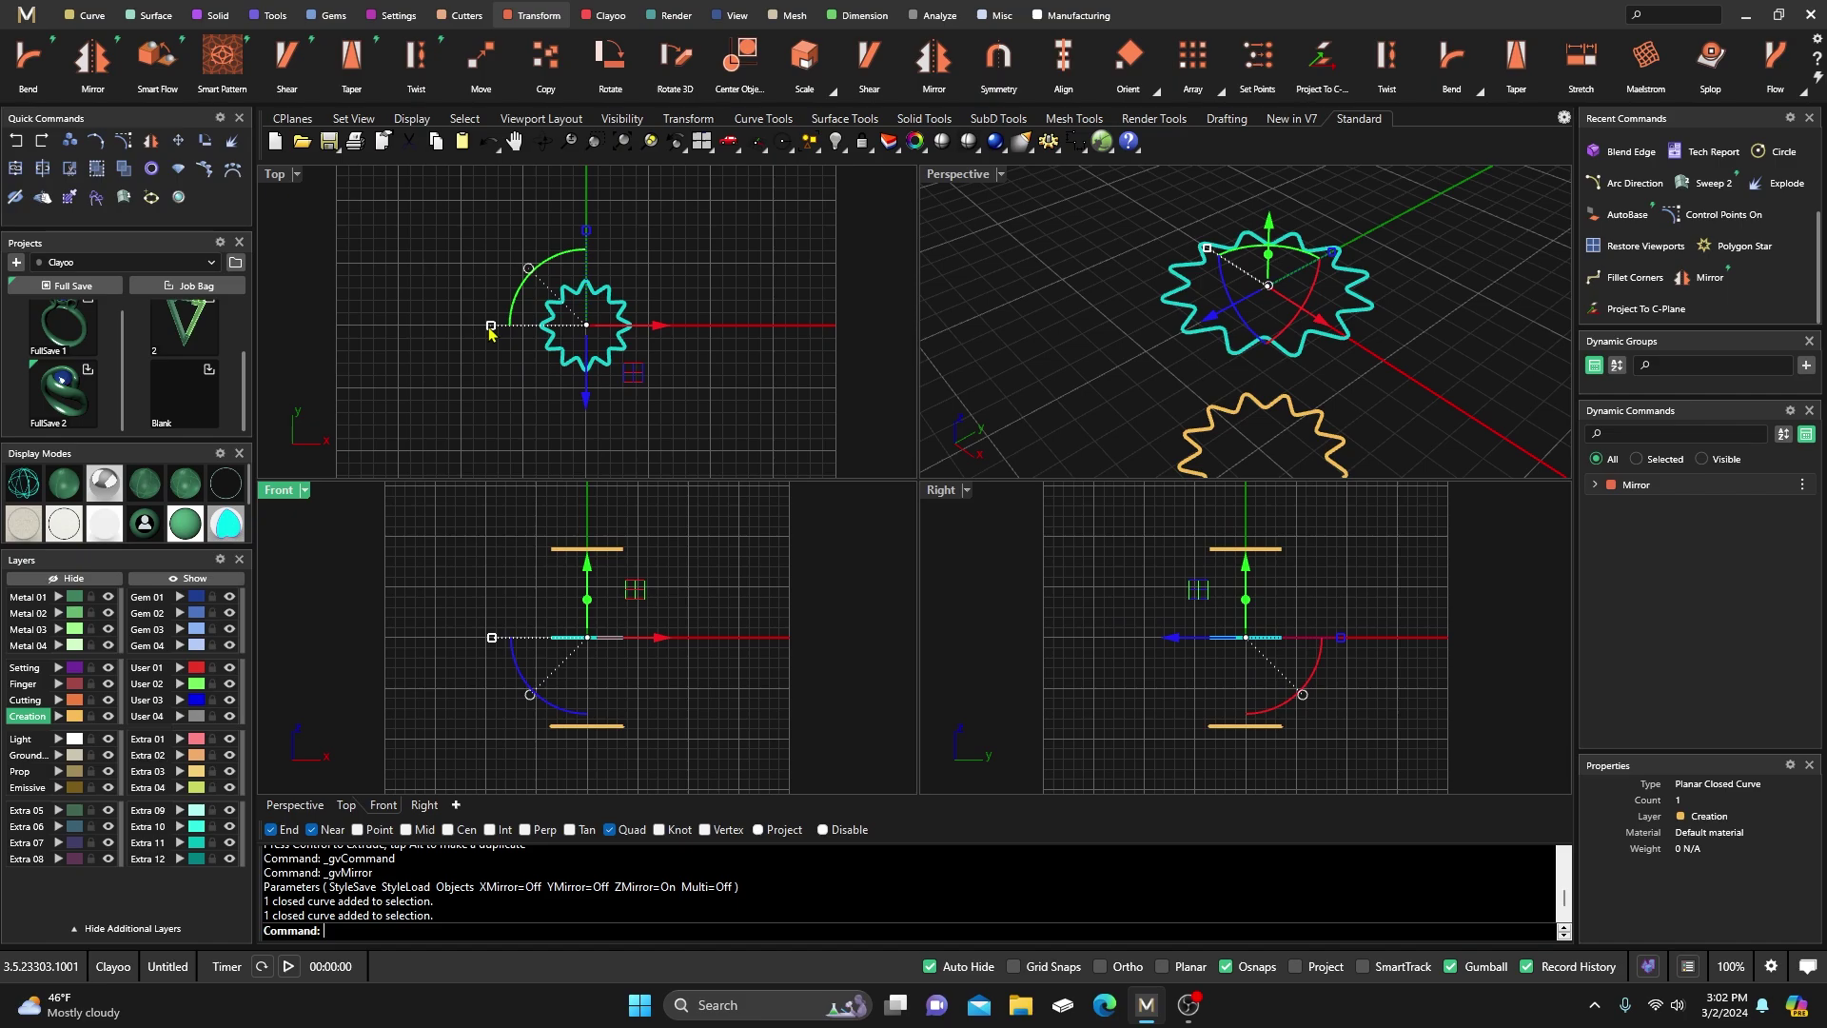
{"action": "left_click_drag", "start_coordinate": [490, 328], "coordinate": [398, 331]}
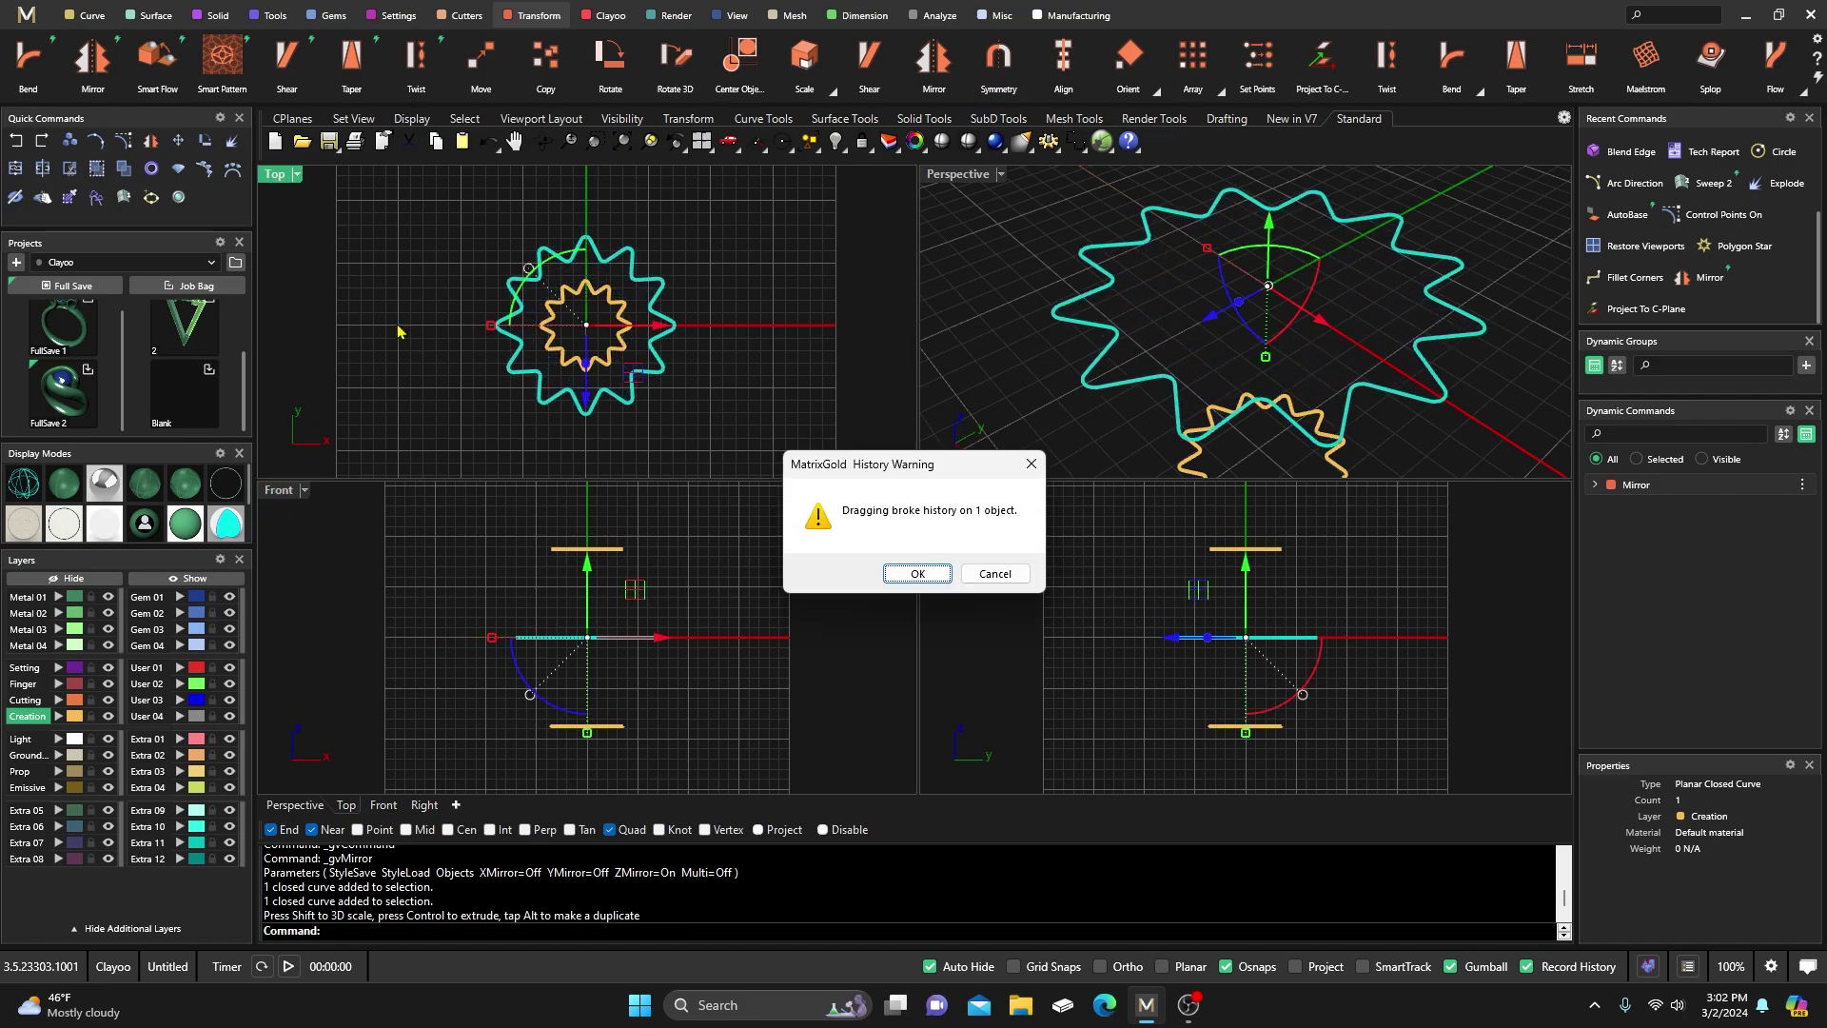
{"action": "left_click", "coordinate": [918, 573]}
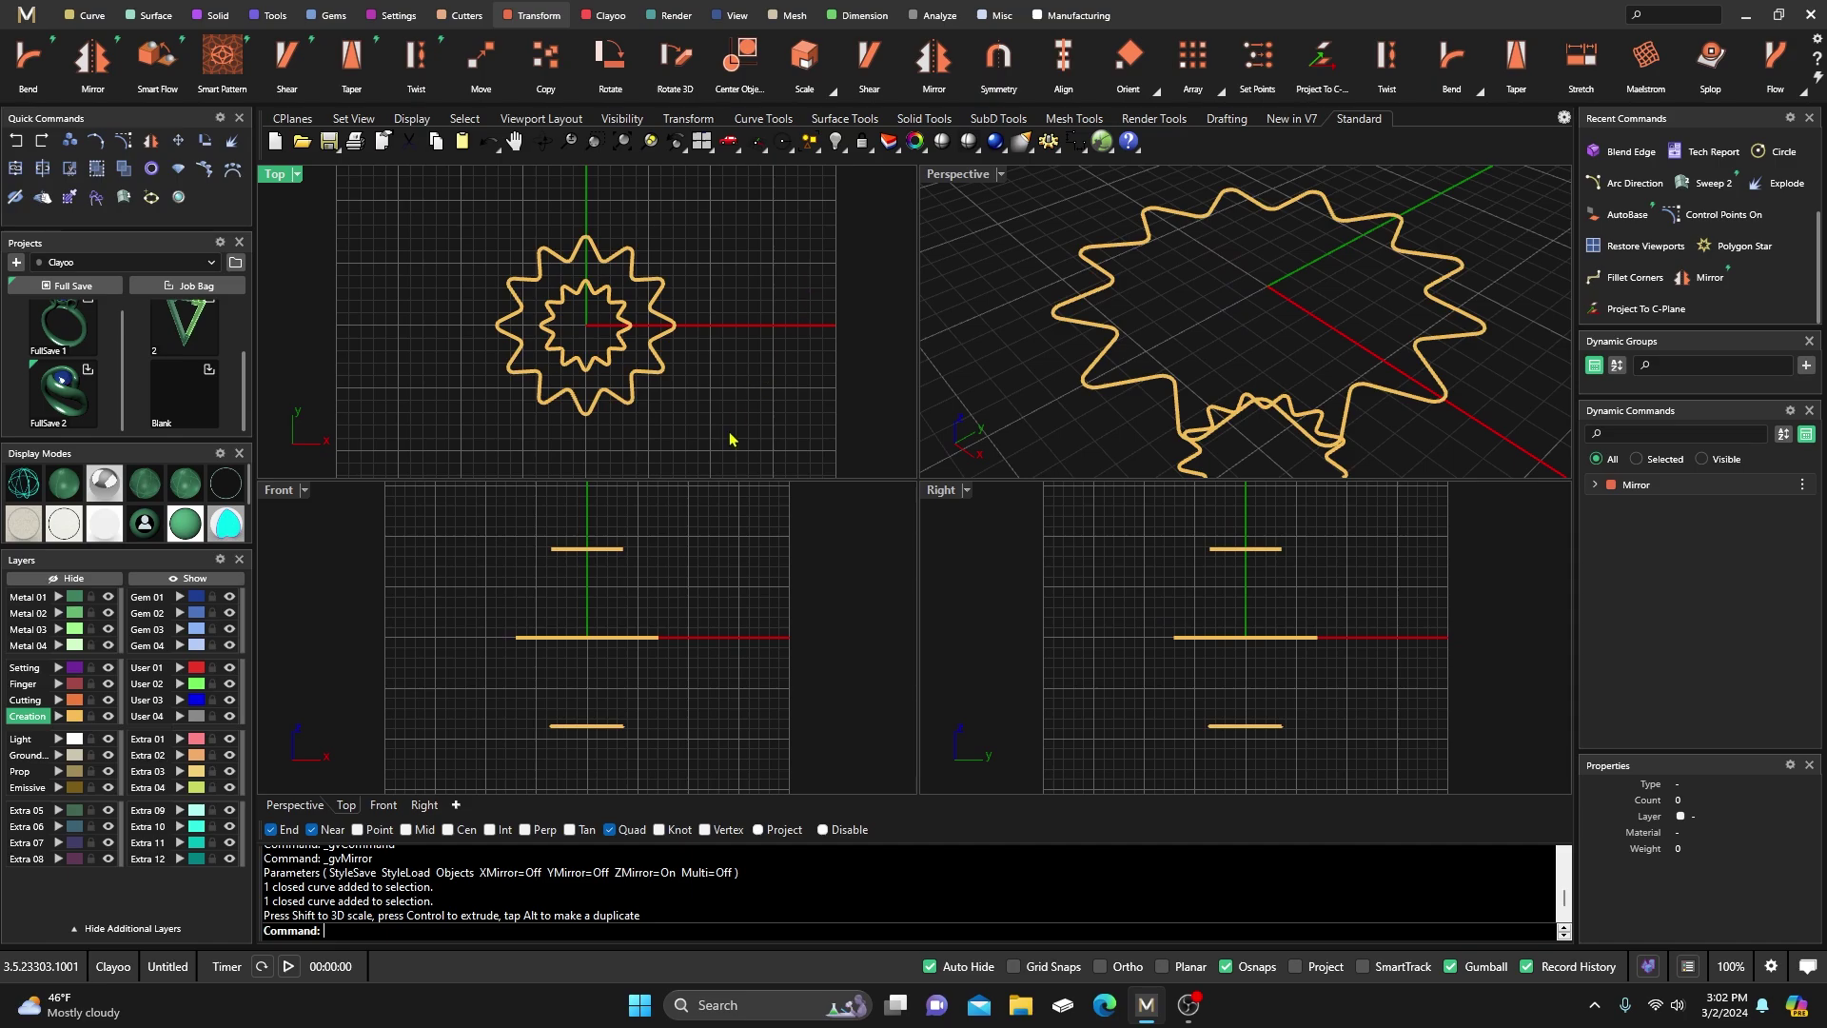
{"action": "left_click", "coordinate": [150, 15]}
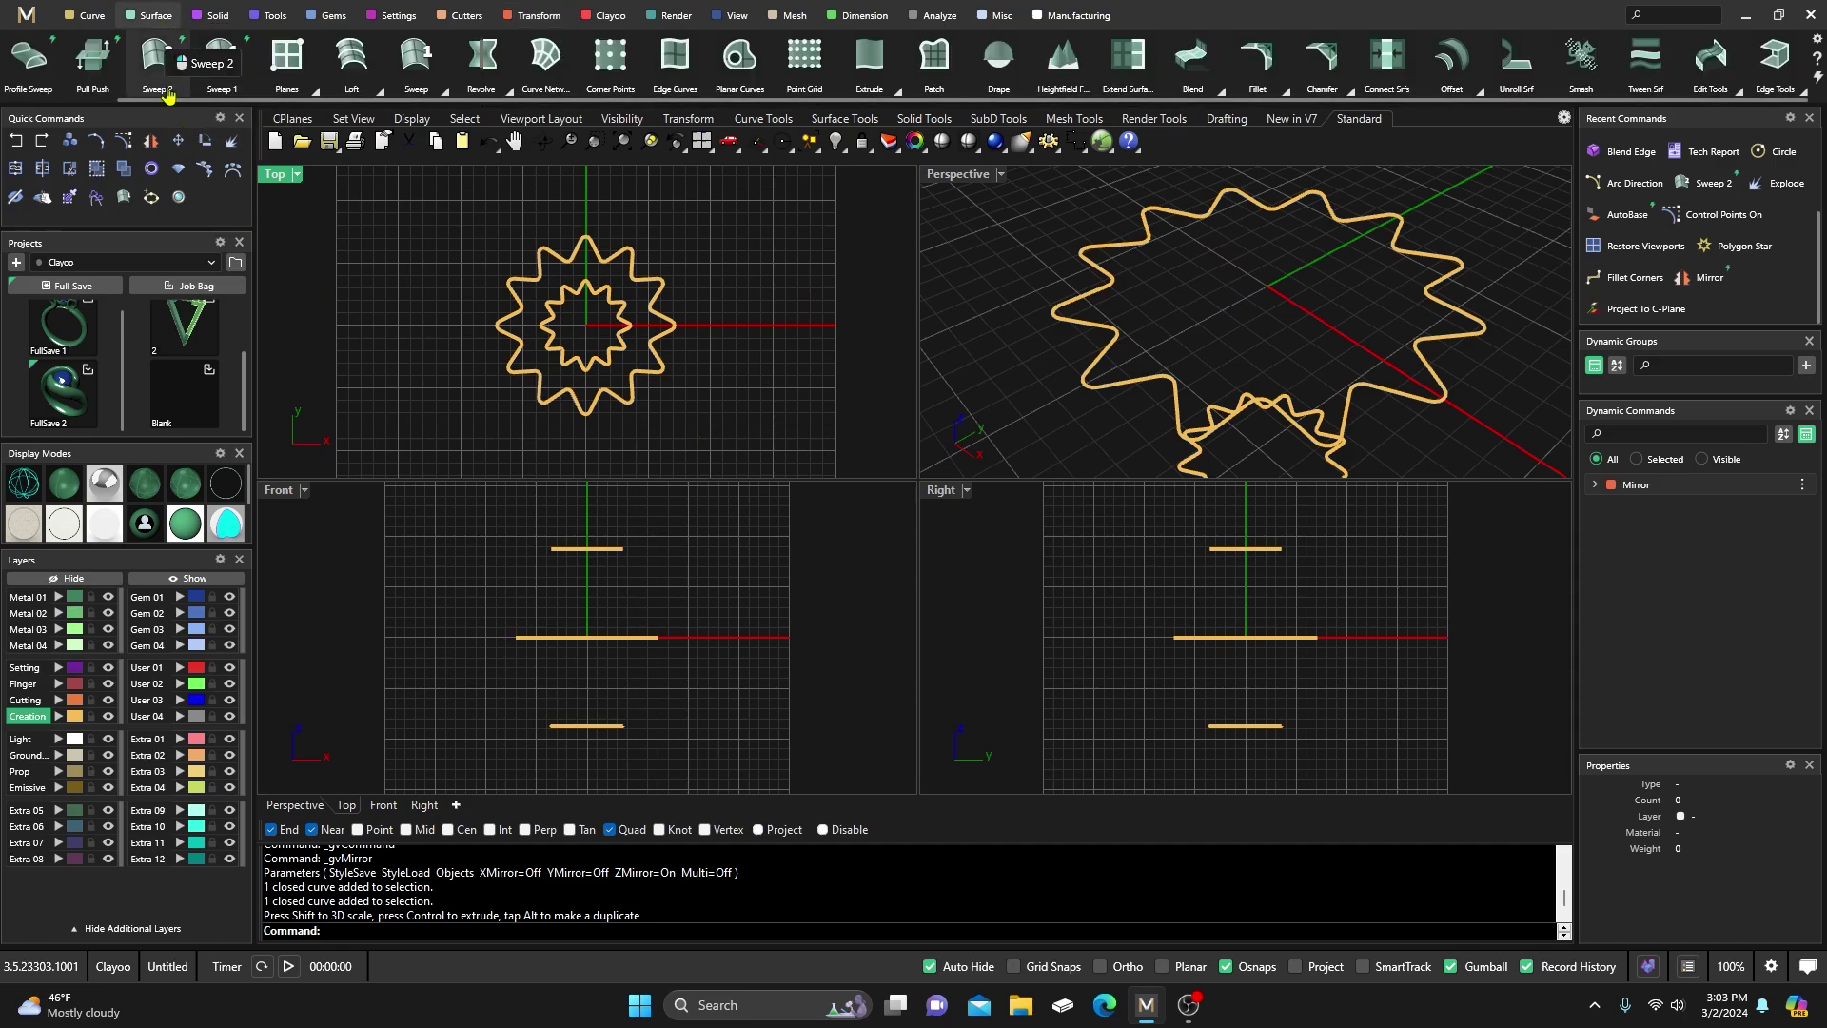
Loft the three stacked star curves together, picking them in order from the top star to the bottom star
{"action": "left_click", "coordinate": [29, 57]}
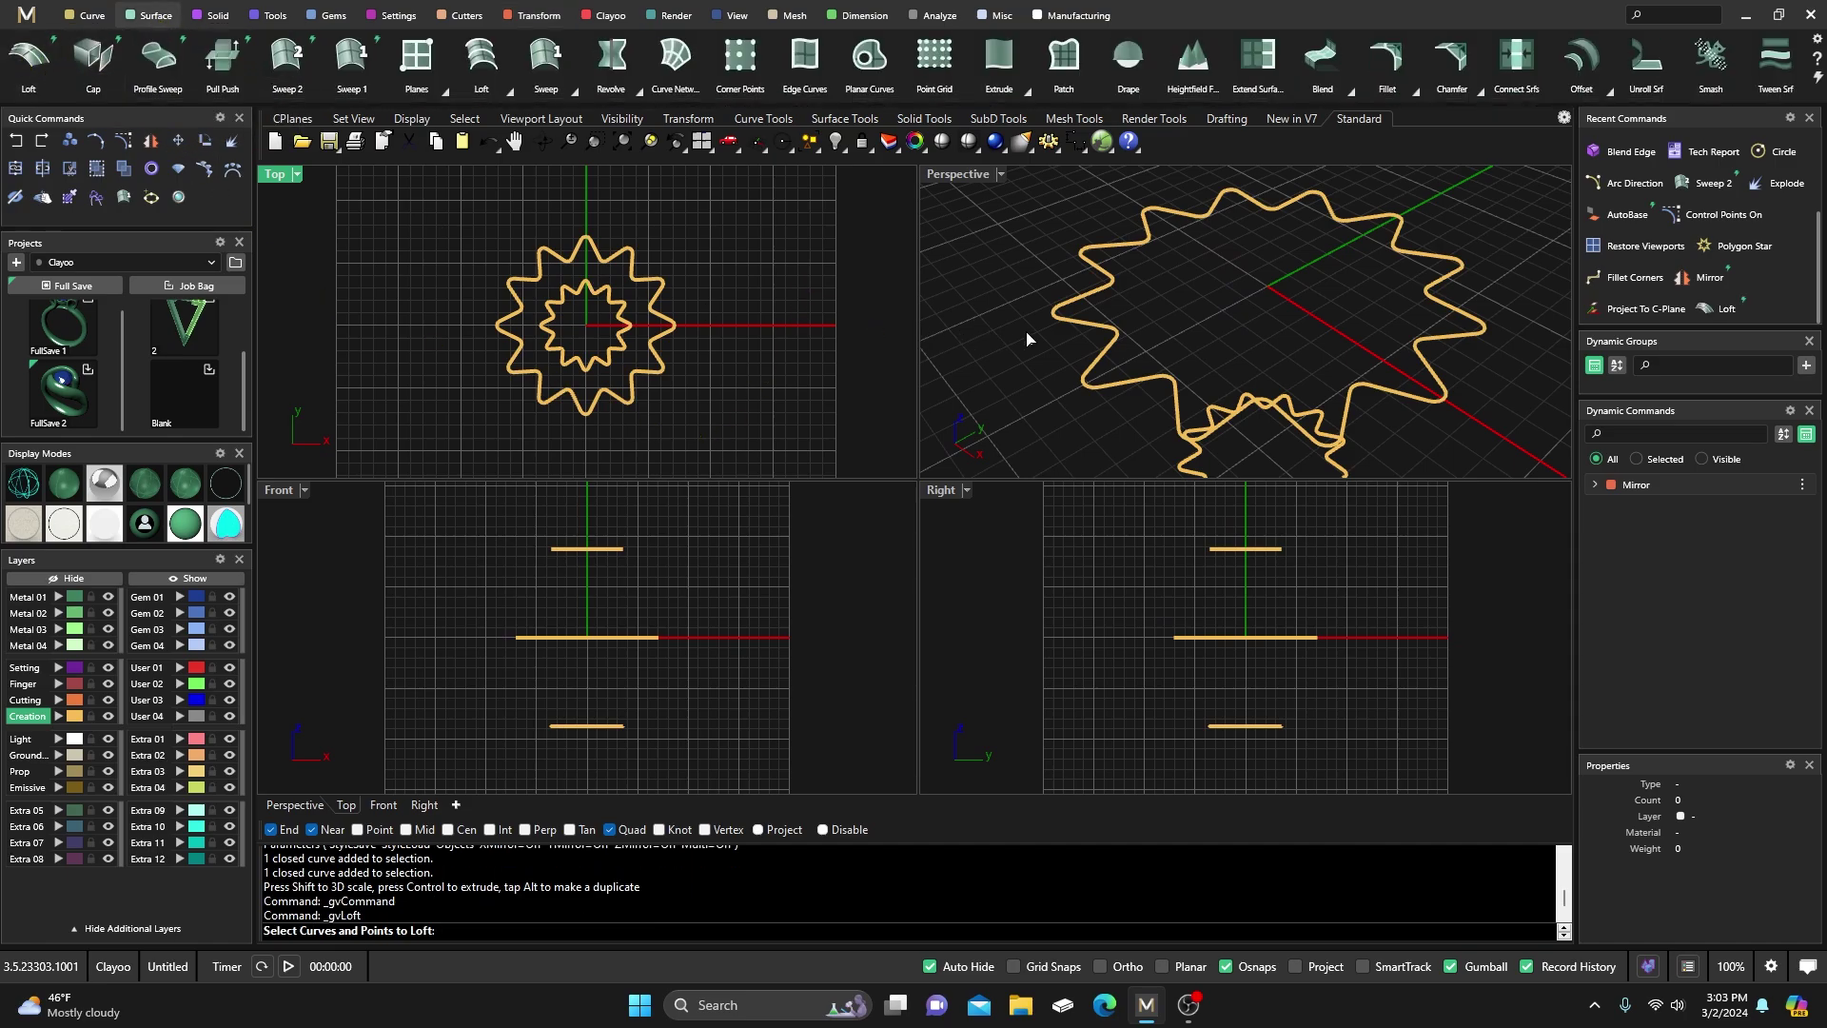
{"action": "scroll", "coordinate": [1038, 319], "scroll_direction": "down", "scroll_amount": 5}
{"action": "left_click", "coordinate": [1051, 276]}
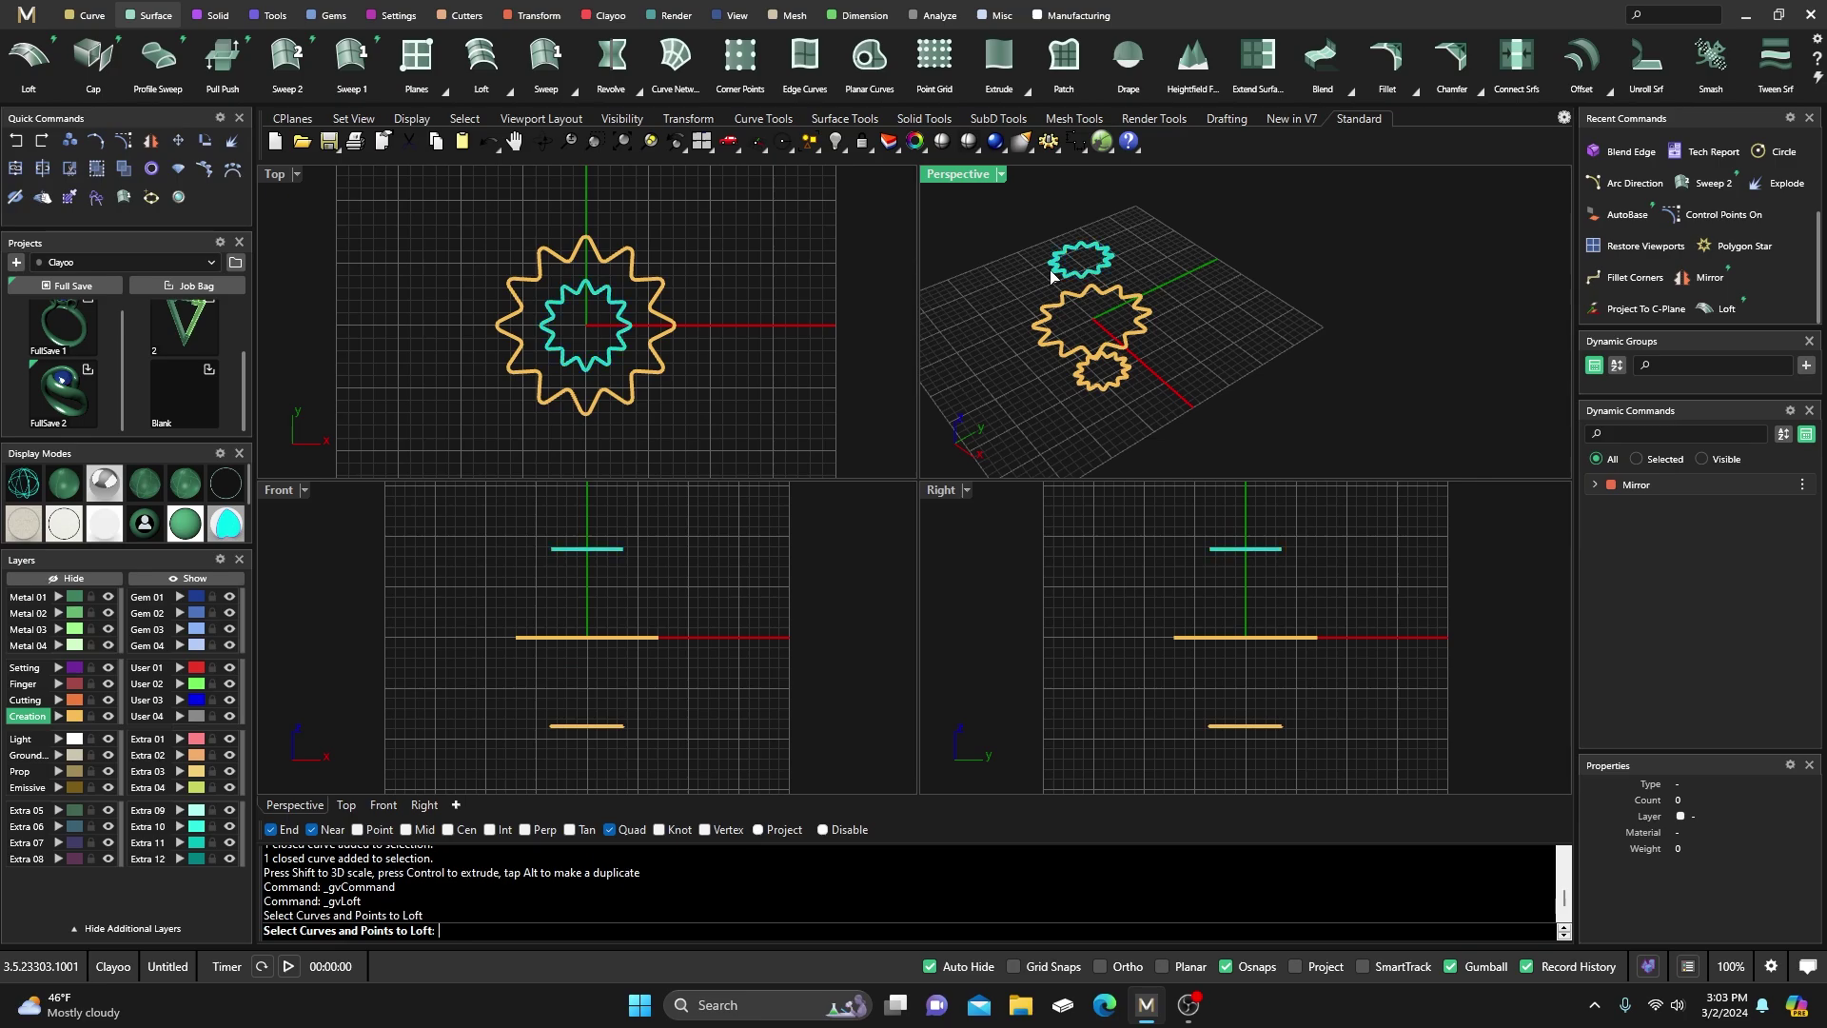
{"action": "left_click", "coordinate": [1044, 333]}
{"action": "left_click", "coordinate": [1090, 396]}
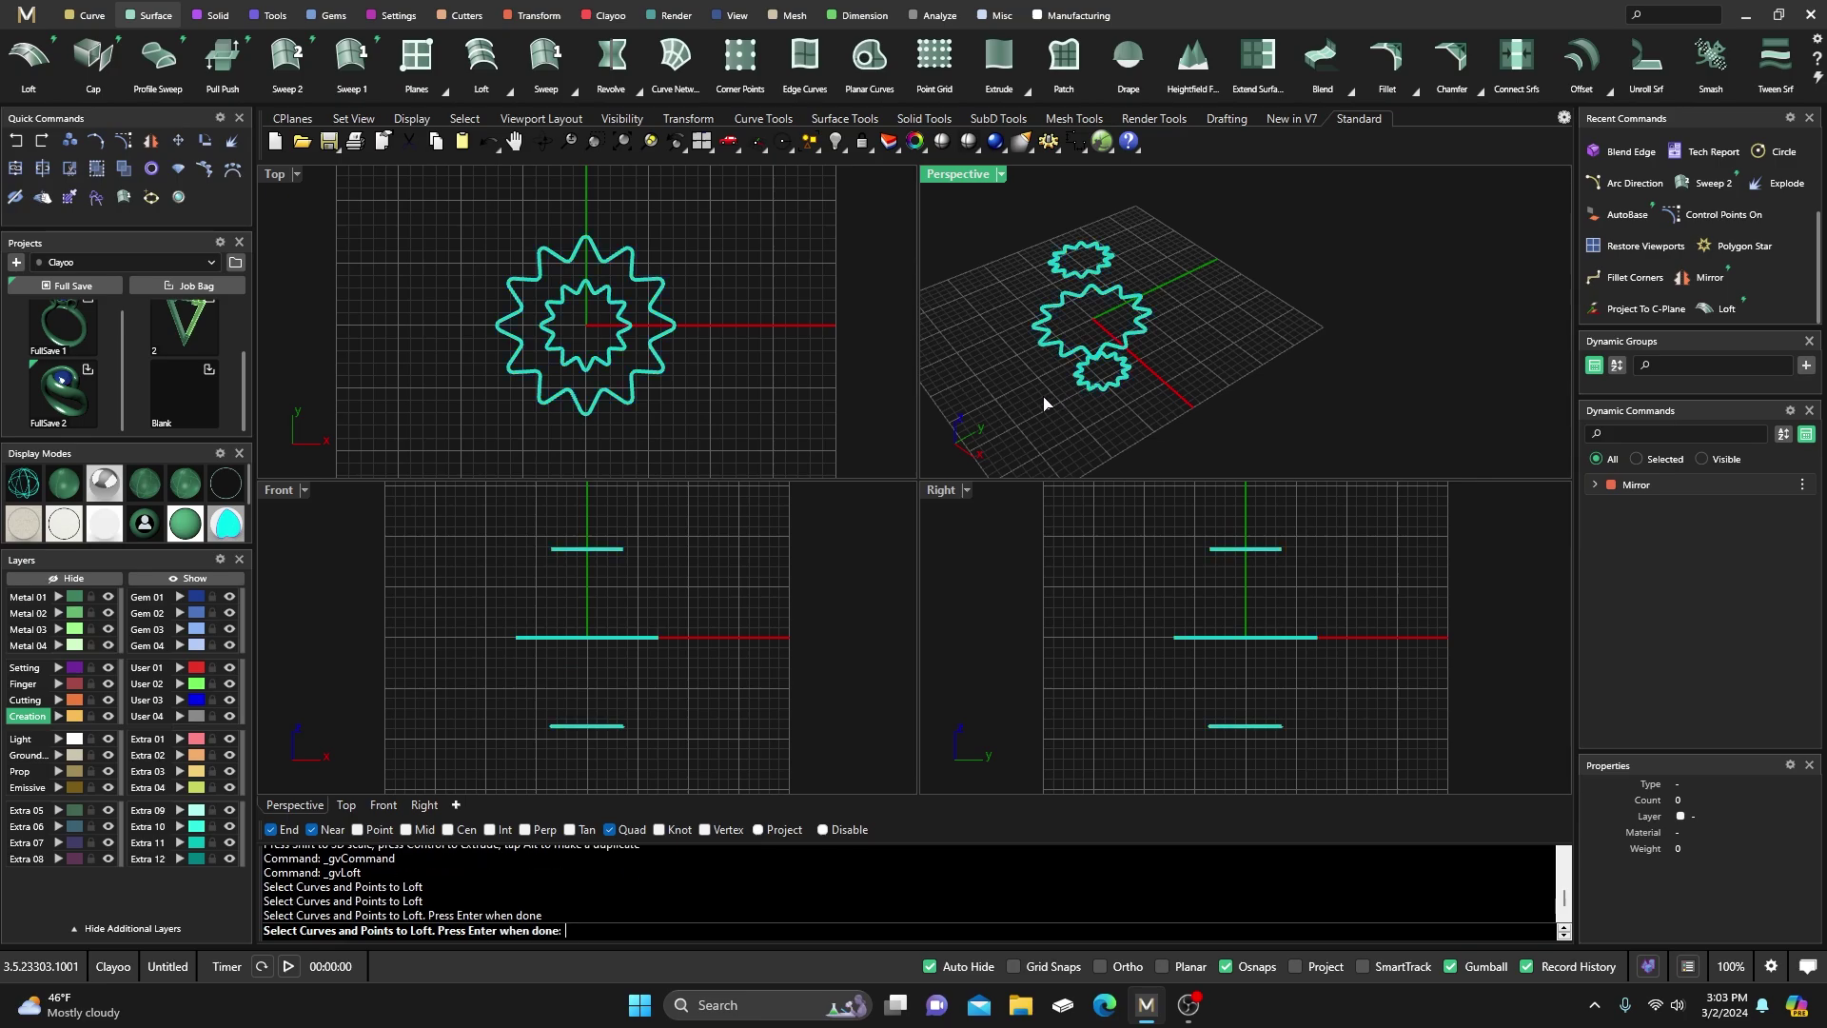
{"action": "key", "text": "Return"}
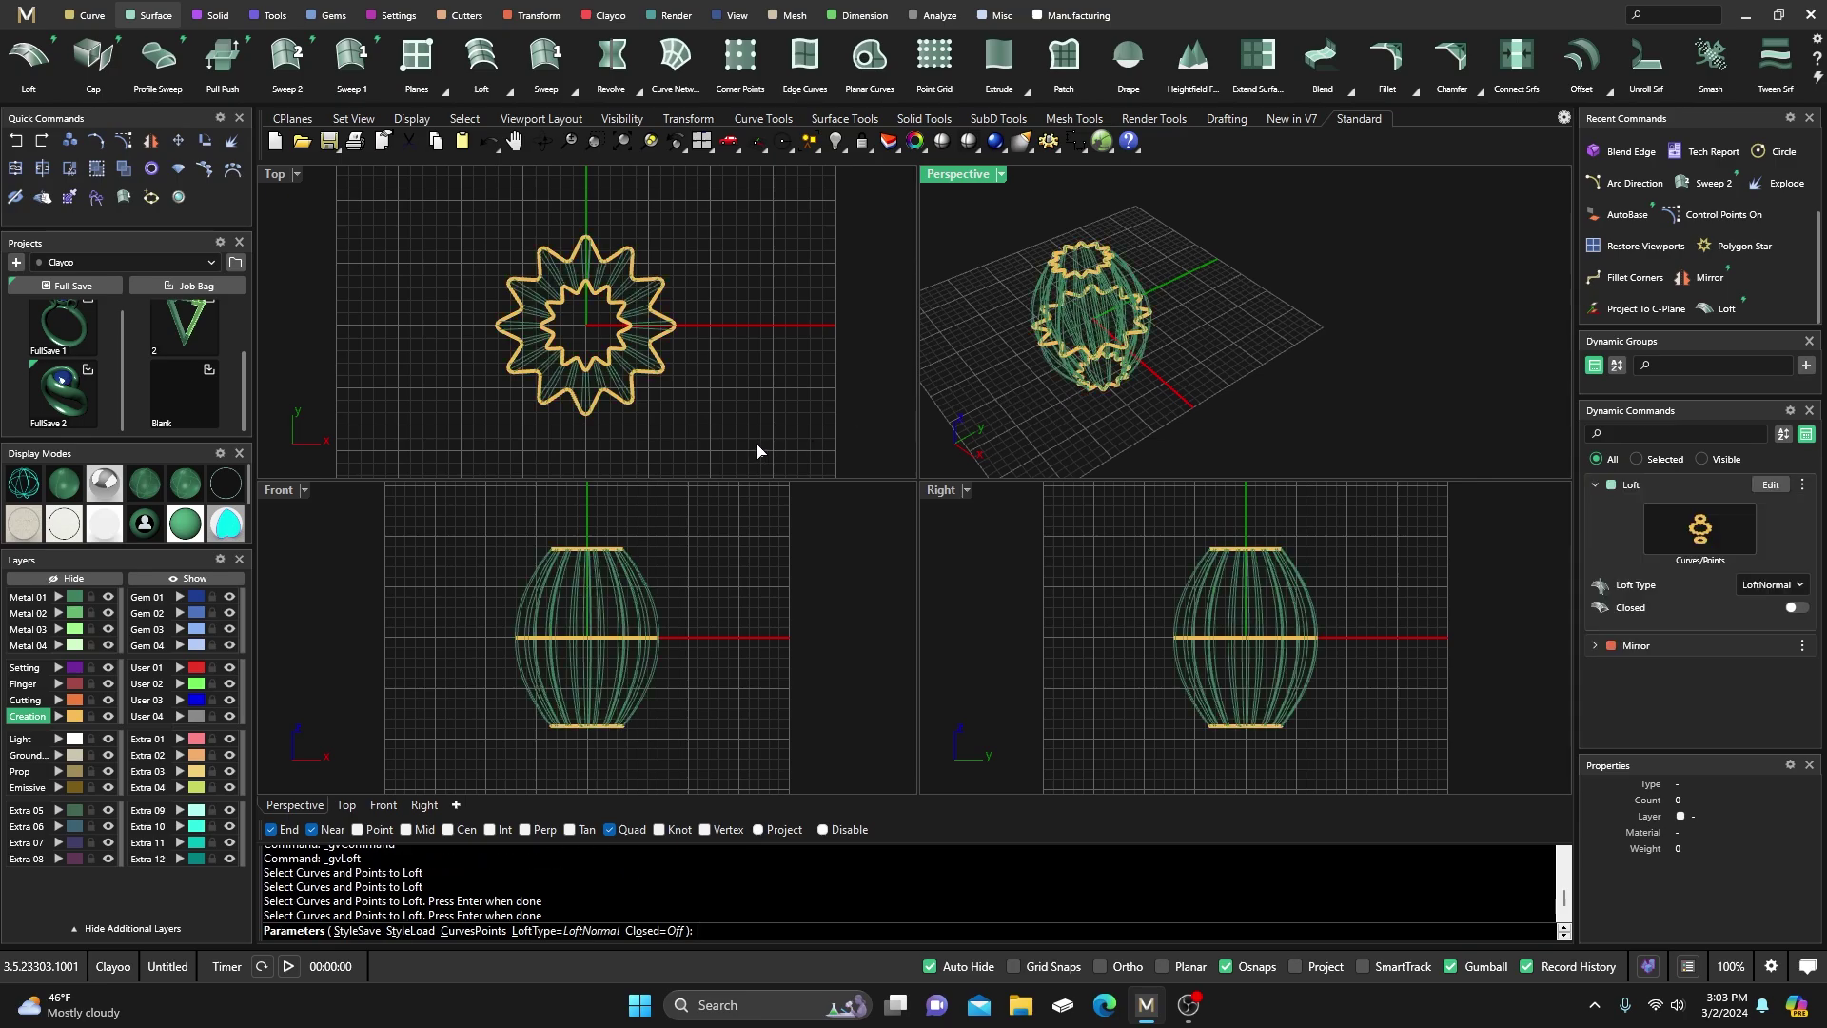
Maximize the Perspective view, switch it to shaded display, and accept the loft with type LoftNormal and Closed off
{"action": "double_click", "coordinate": [955, 182]}
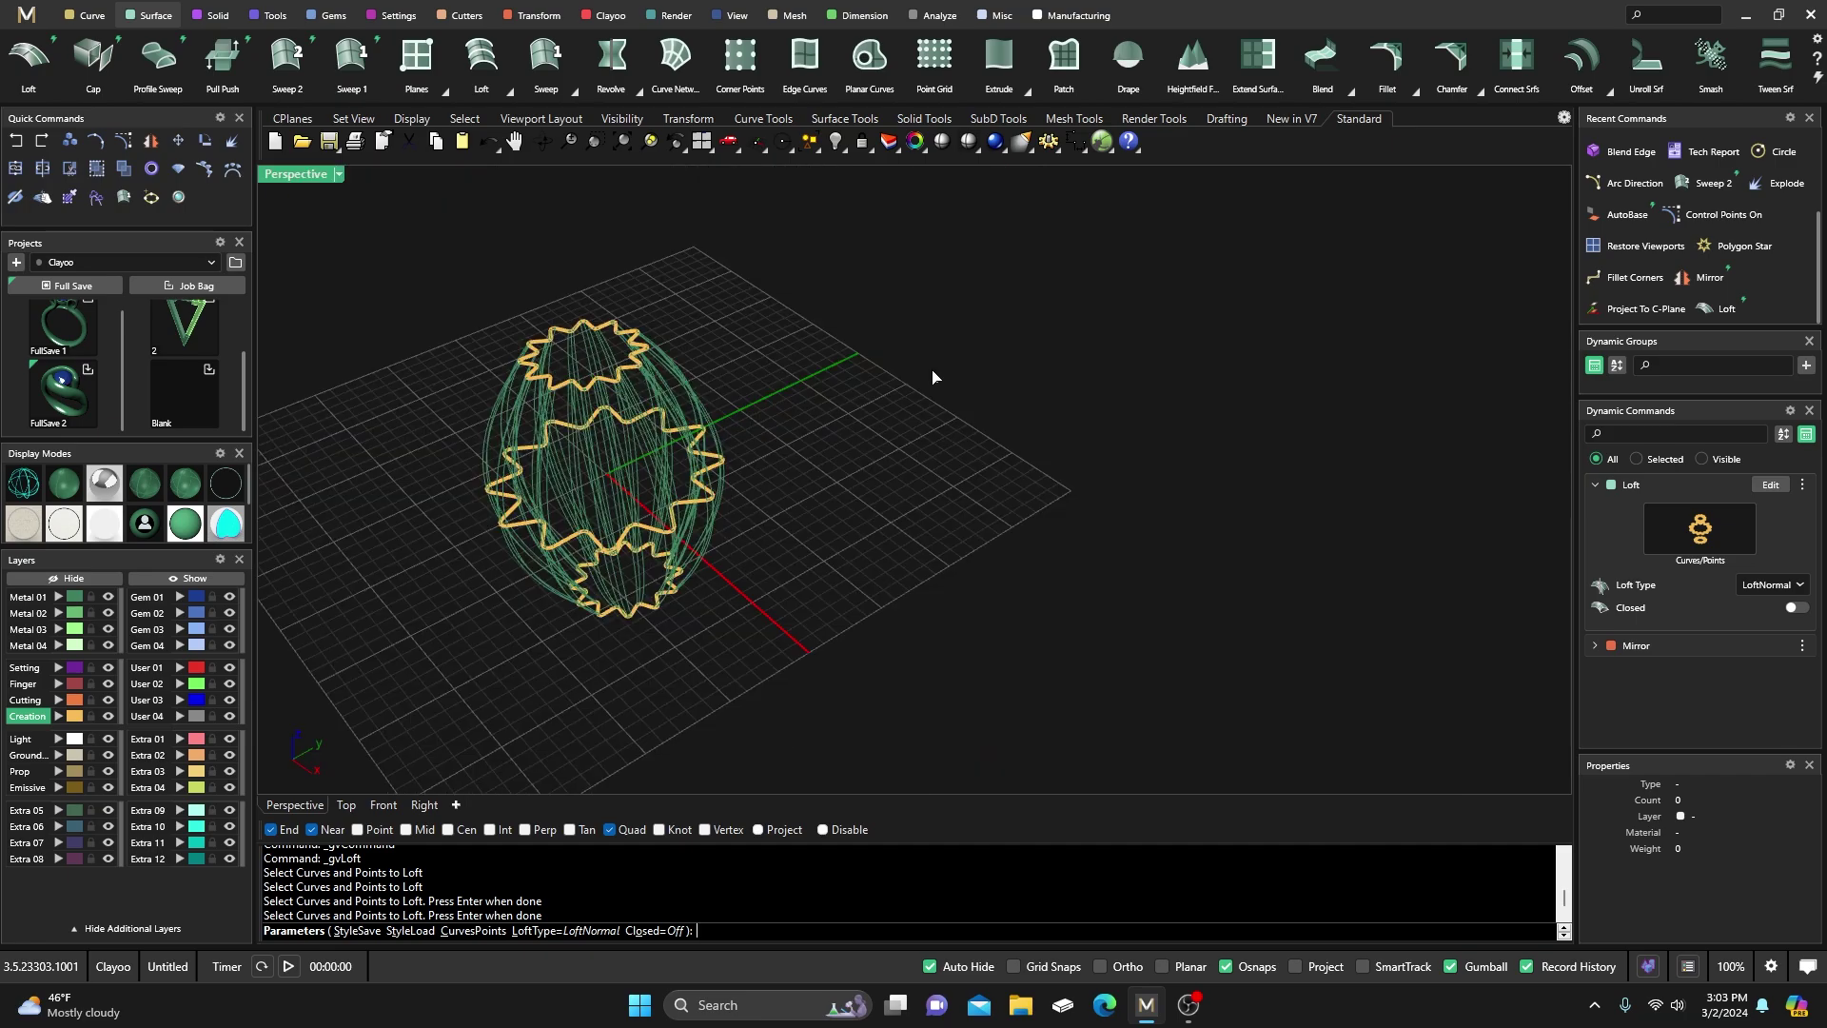
{"action": "right_click_drag", "start_coordinate": [940, 555], "coordinate": [910, 508]}
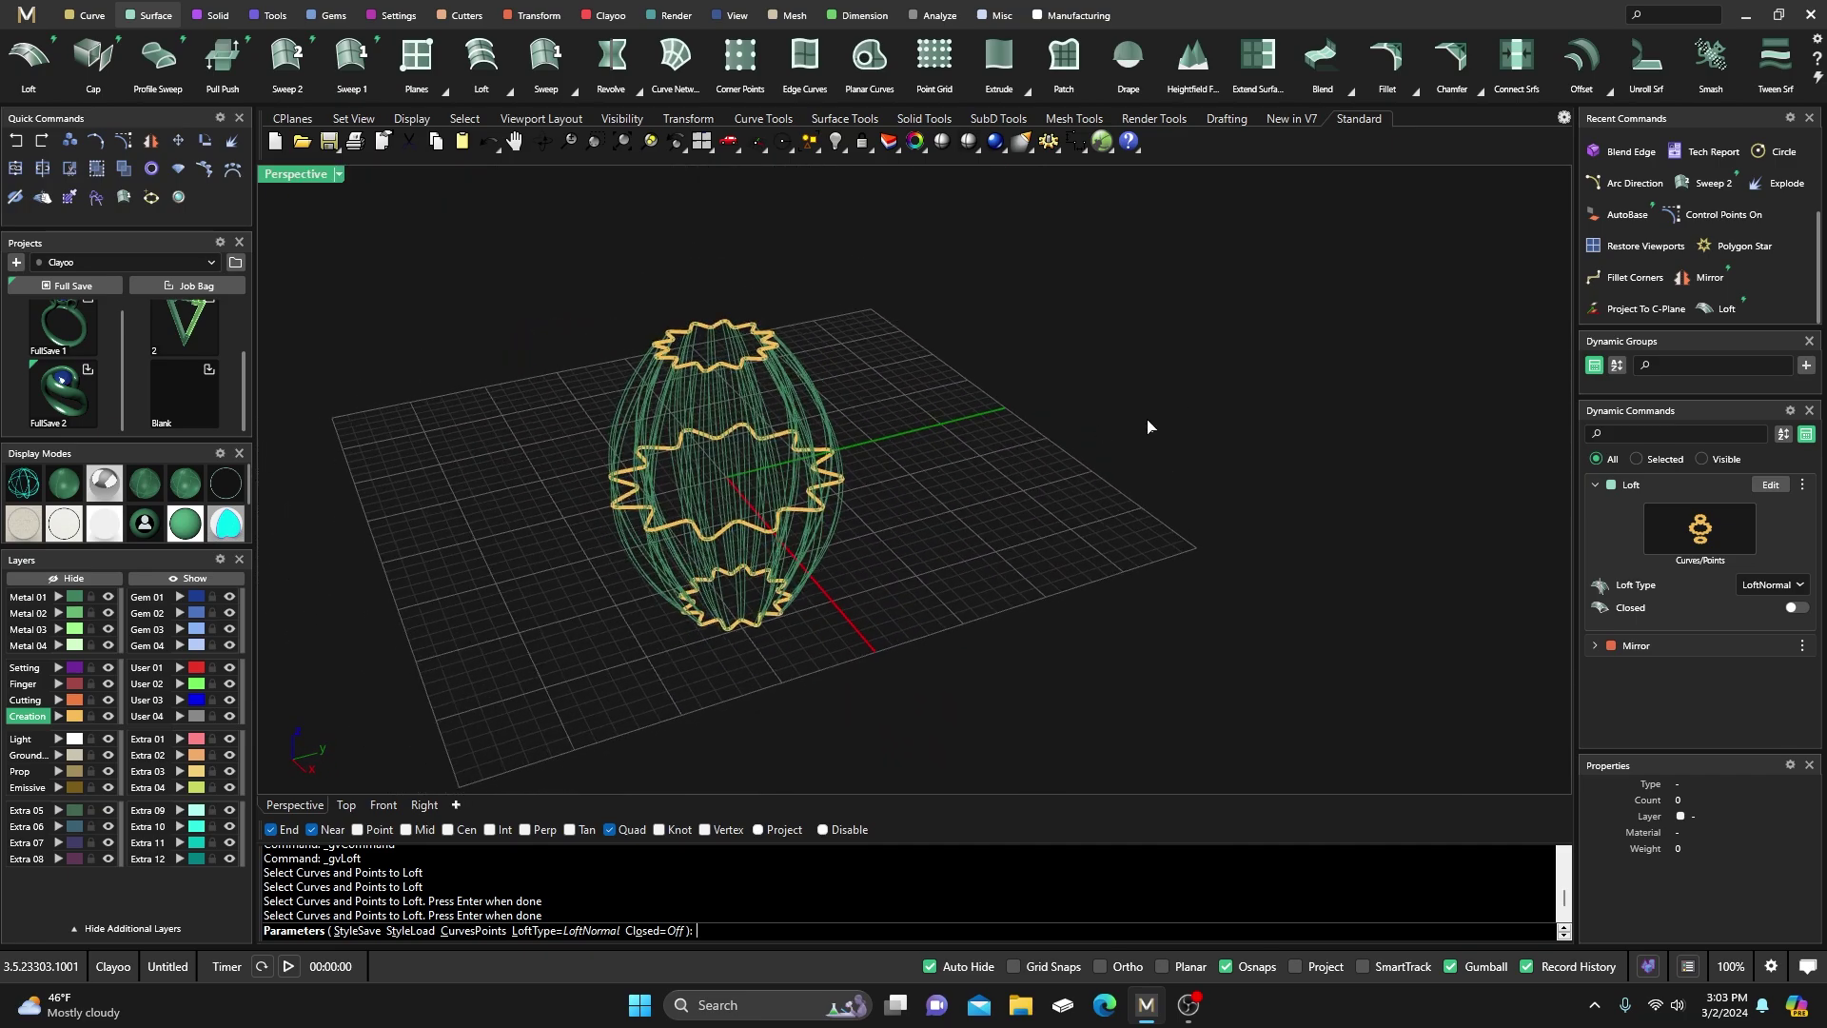
{"action": "left_click", "coordinate": [64, 484]}
{"action": "mouse_move", "coordinate": [543, 457]}
{"action": "right_mouse_down"}
{"action": "mouse_move", "coordinate": [897, 527]}
{"action": "mouse_move", "coordinate": [787, 501]}
{"action": "mouse_move", "coordinate": [922, 470]}
{"action": "mouse_move", "coordinate": [850, 508]}
{"action": "mouse_move", "coordinate": [853, 457]}
{"action": "mouse_move", "coordinate": [949, 485]}
{"action": "right_mouse_up"}
{"action": "scroll", "coordinate": [789, 501], "scroll_direction": "up", "scroll_amount": 5}
{"action": "scroll", "coordinate": [857, 476], "scroll_direction": "down", "scroll_amount": 3}
{"action": "right_click", "coordinate": [1250, 496]}
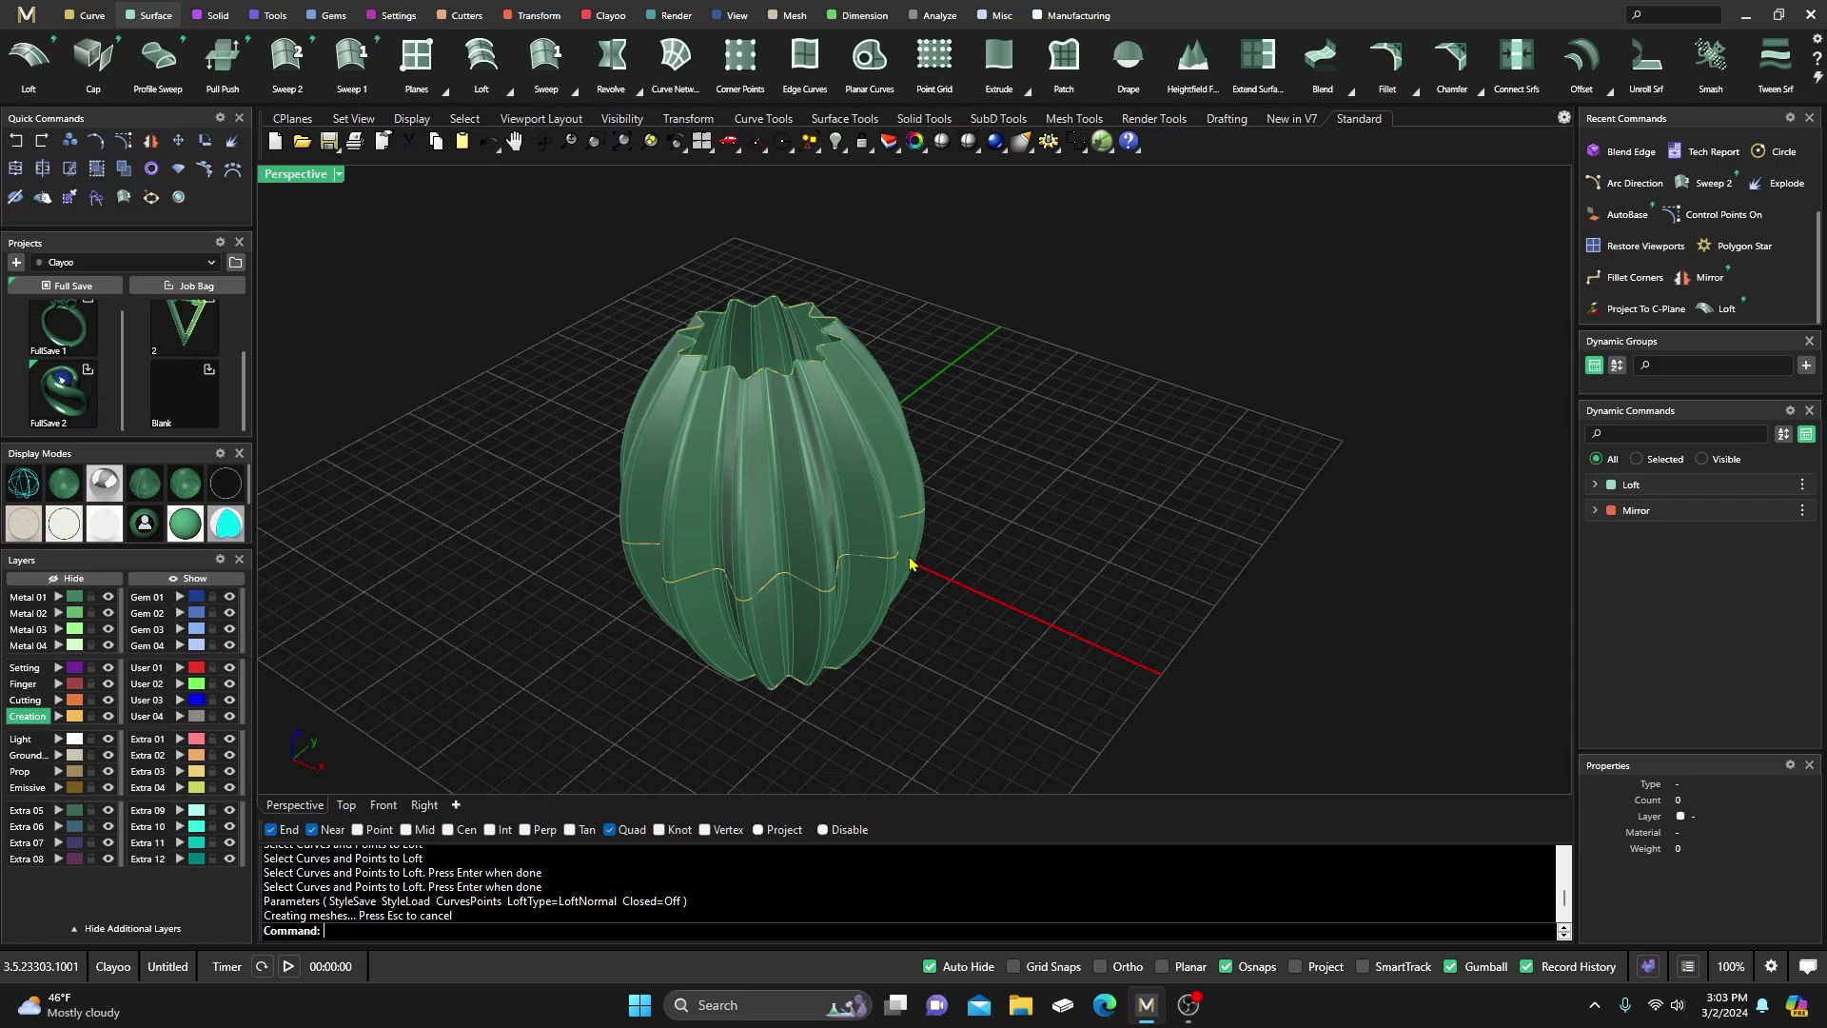
Scale the middle star curve outward about its centre to roughly one and a half times its size
{"action": "left_click", "coordinate": [869, 563]}
{"action": "left_click", "coordinate": [925, 609]}
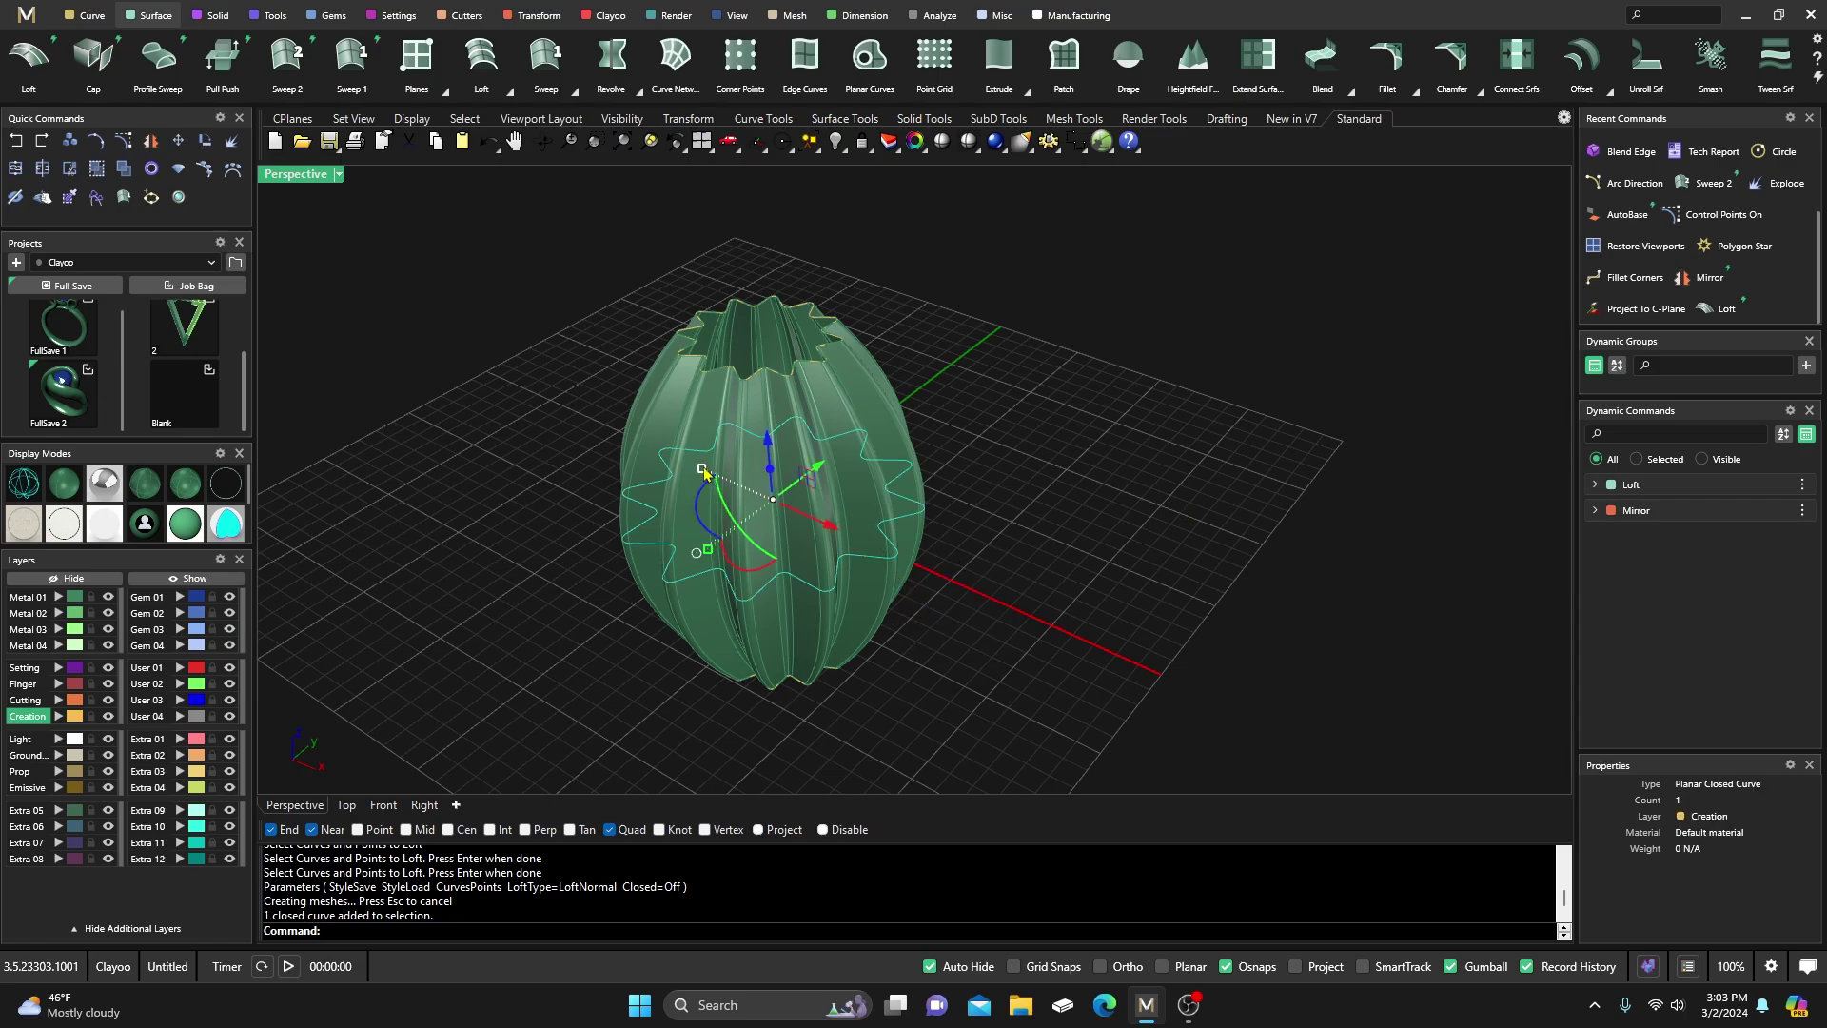
{"action": "left_click_drag", "start_coordinate": [703, 470], "coordinate": [669, 460]}
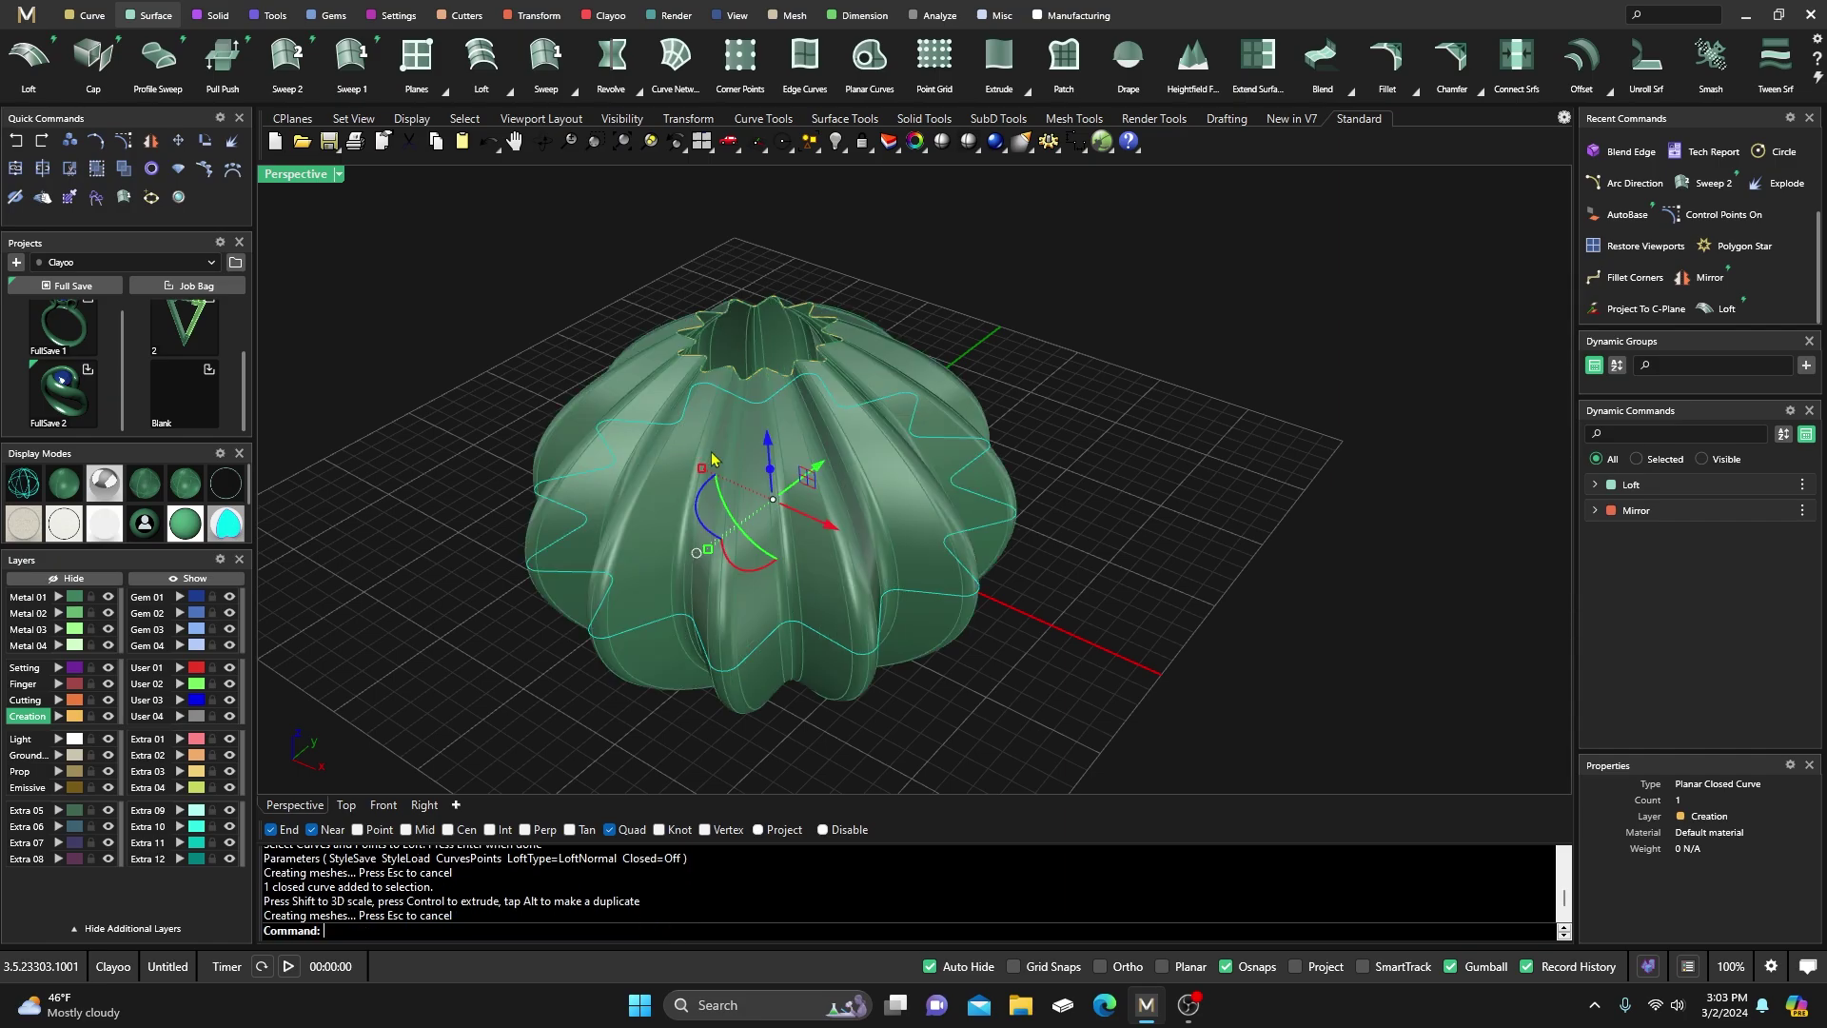
{"action": "right_click_drag", "start_coordinate": [711, 459], "coordinate": [1061, 478]}
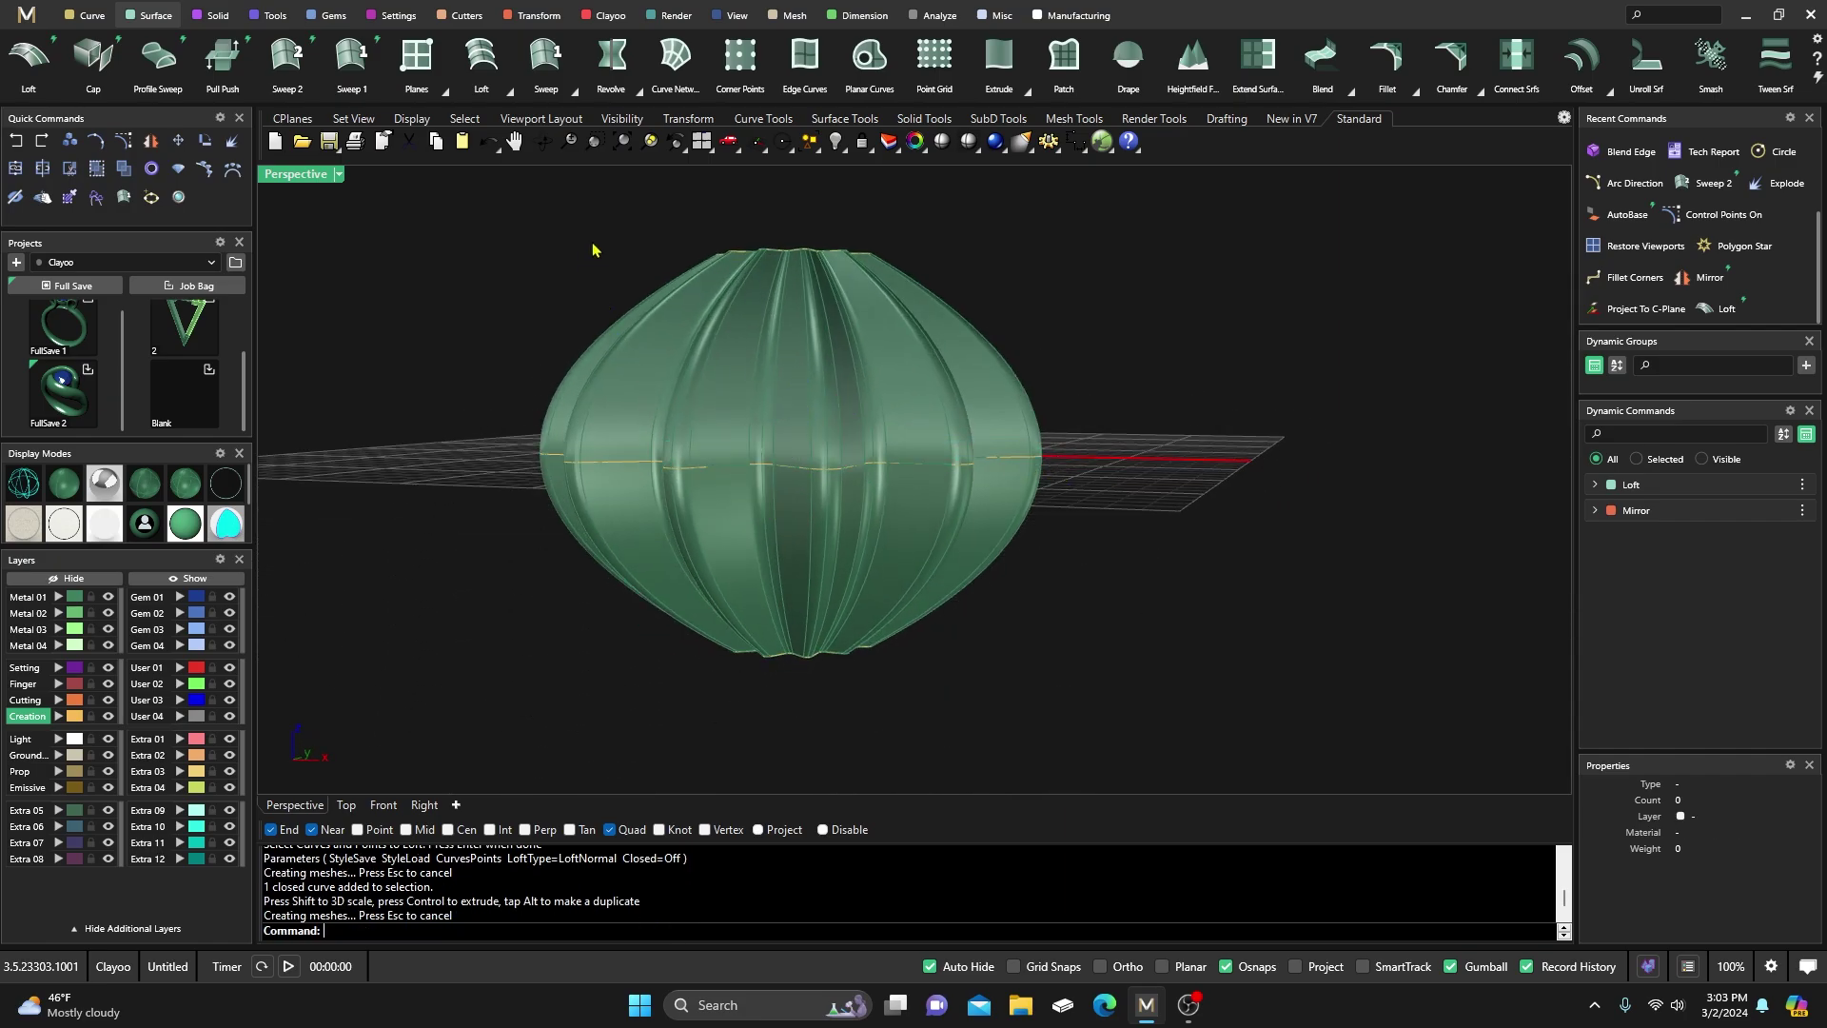
Compress the top and bottom stars vertically toward each other, and undo this and the previous scaling of the middle star
{"action": "left_click_drag", "start_coordinate": [620, 207], "coordinate": [942, 303]}
{"action": "left_click_drag", "start_coordinate": [663, 734], "coordinate": [976, 603]}
{"action": "left_click_drag", "start_coordinate": [799, 556], "coordinate": [815, 505]}
{"action": "mouse_move", "coordinate": [979, 620]}
{"action": "right_mouse_down"}
{"action": "mouse_move", "coordinate": [963, 681]}
{"action": "mouse_move", "coordinate": [925, 713]}
{"action": "mouse_move", "coordinate": [987, 644]}
{"action": "right_mouse_up"}
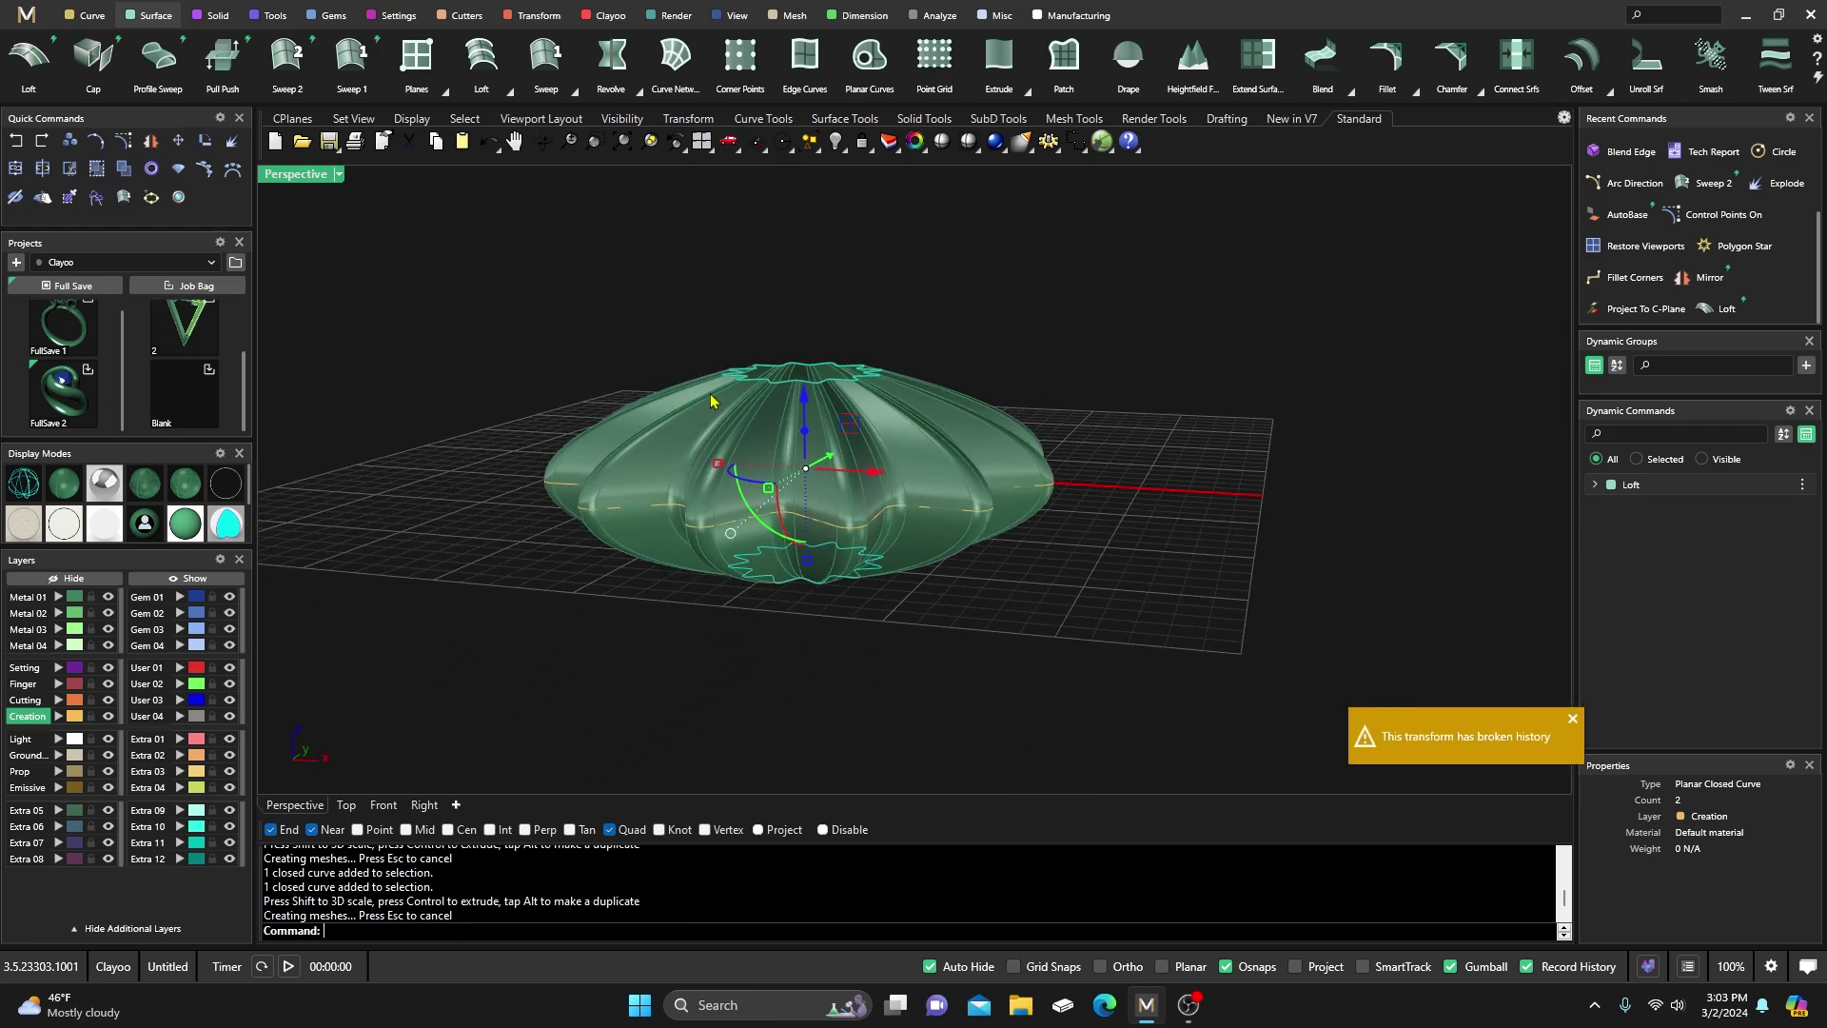
{"action": "left_click", "coordinate": [14, 142]}
{"action": "left_click", "coordinate": [15, 142]}
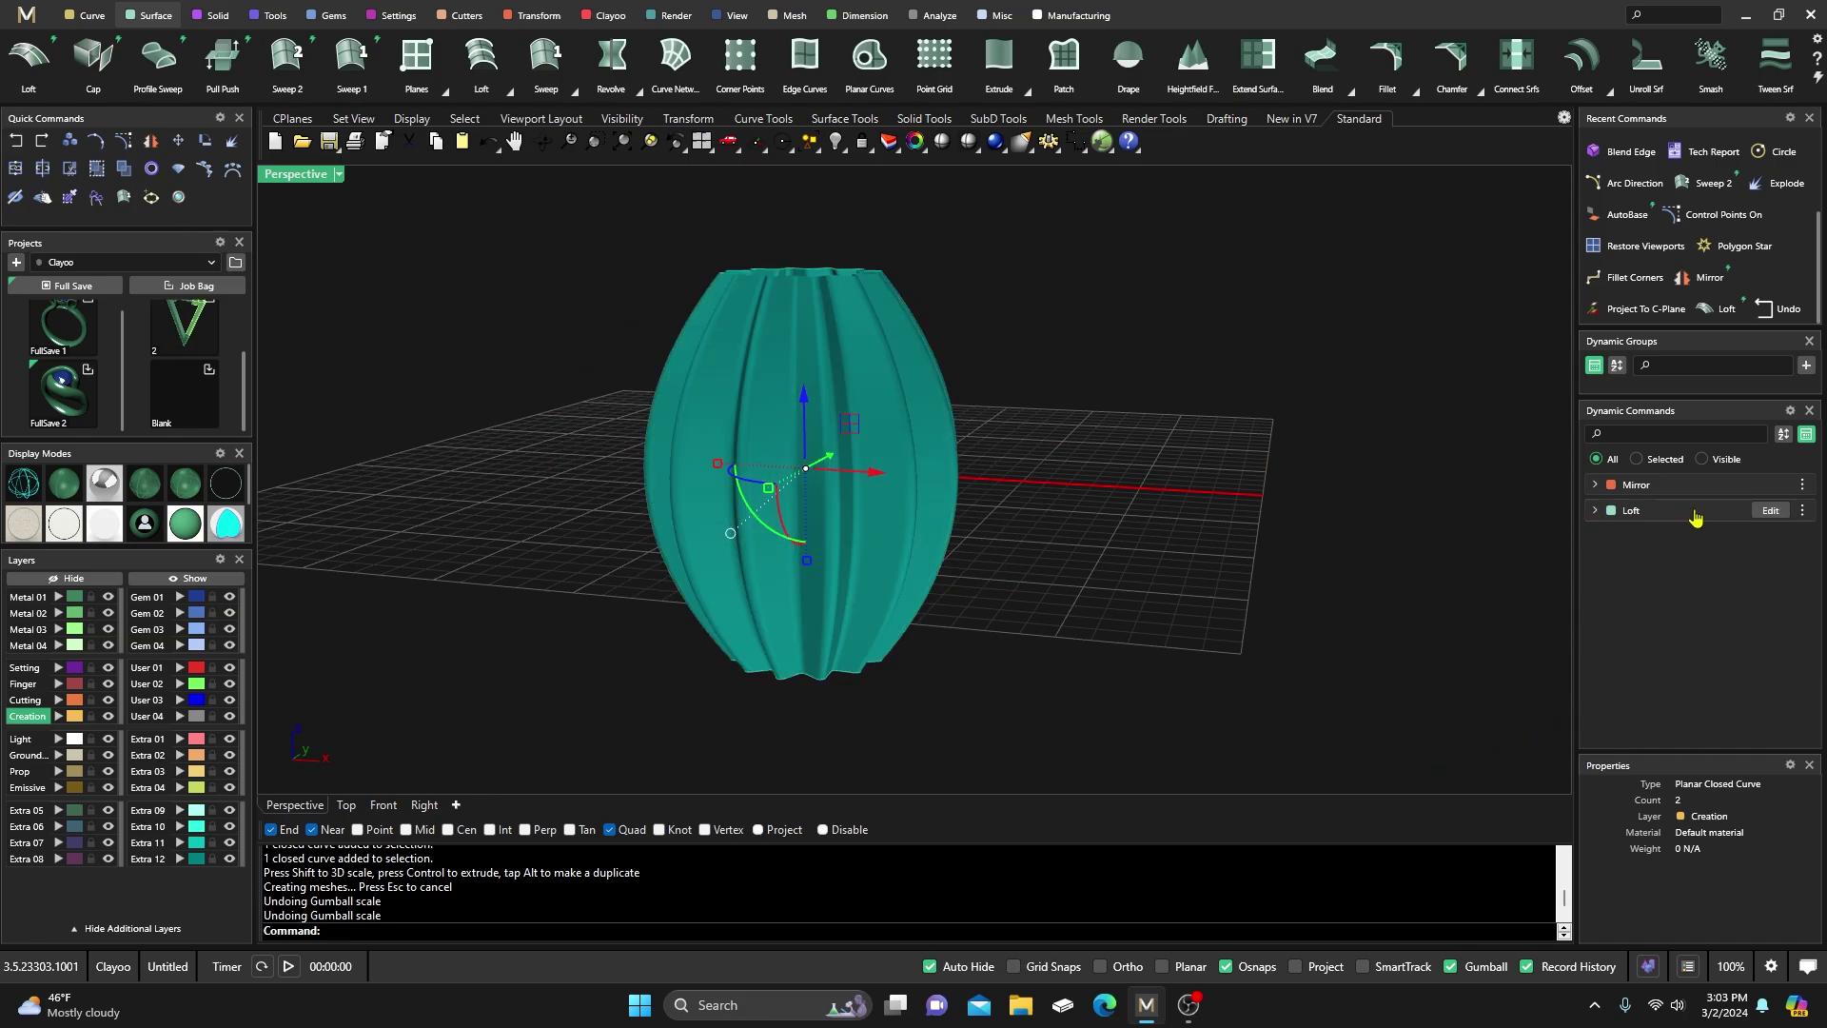
Edit the loft's history parameters and change its Loft Type to LoftLoose
{"action": "left_click", "coordinate": [1770, 510]}
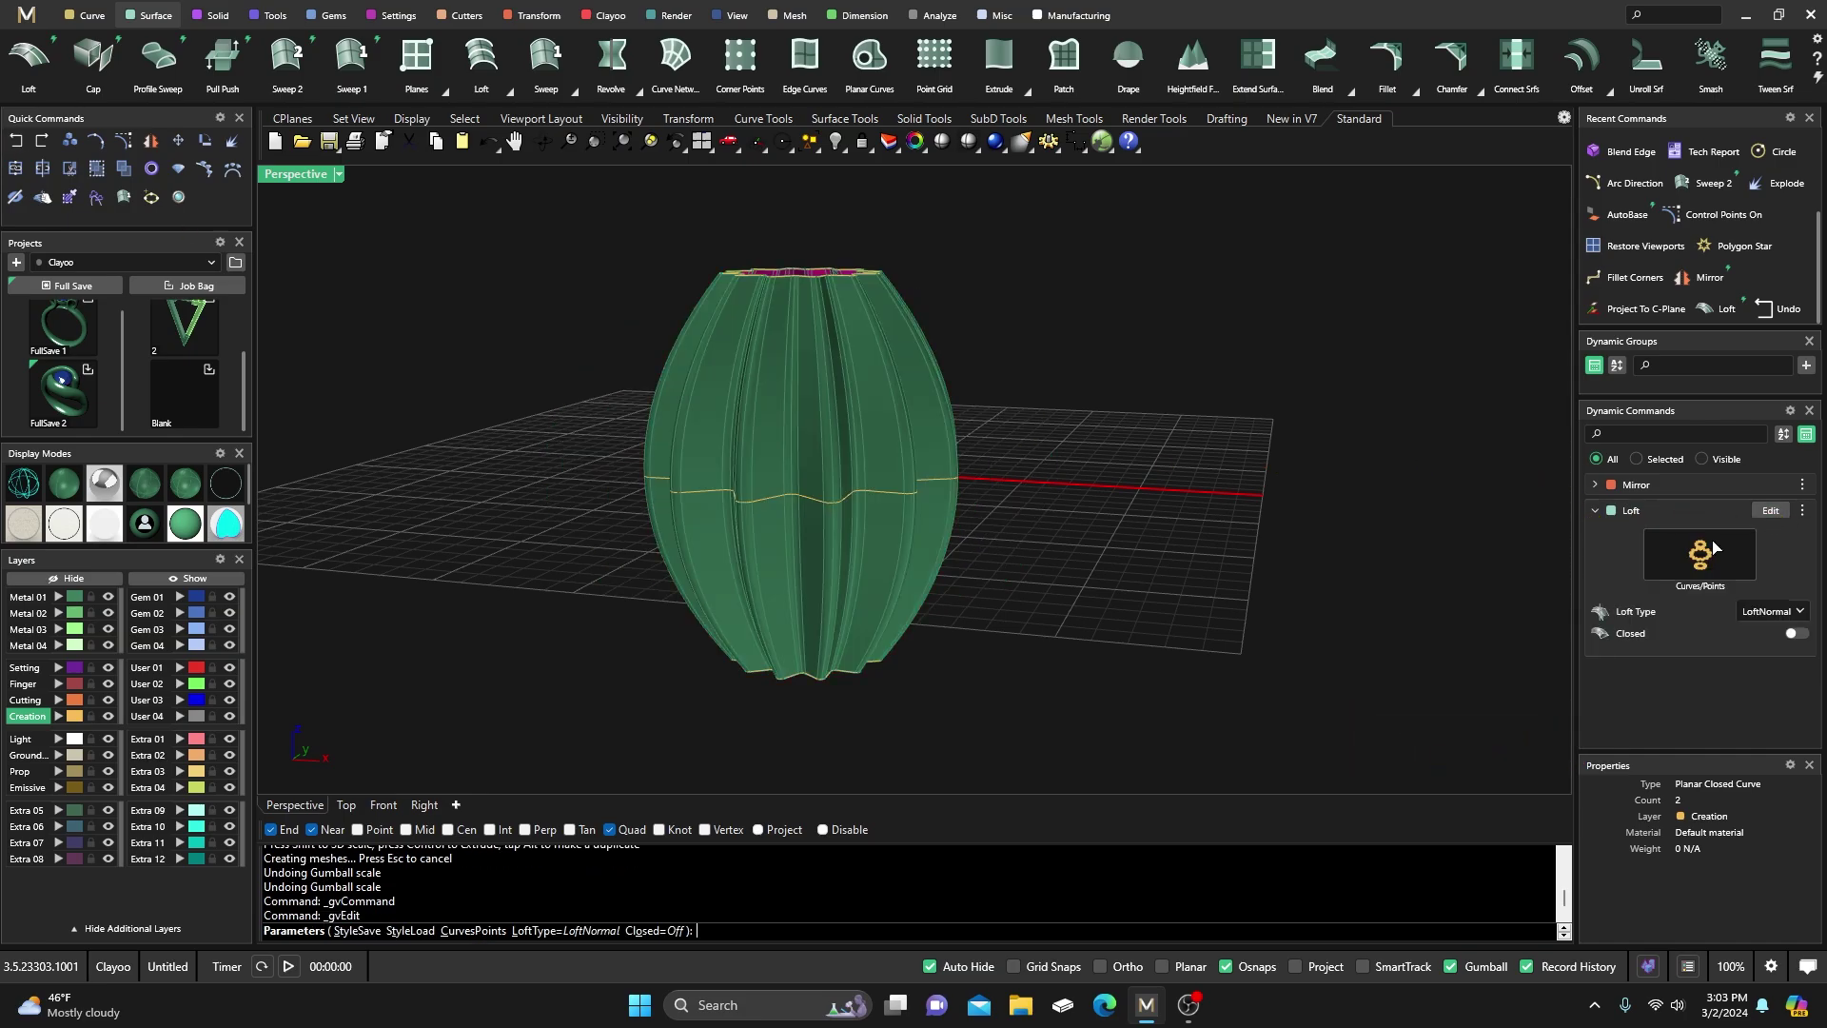
{"action": "left_click", "coordinate": [1806, 614]}
{"action": "left_click", "coordinate": [1765, 661]}
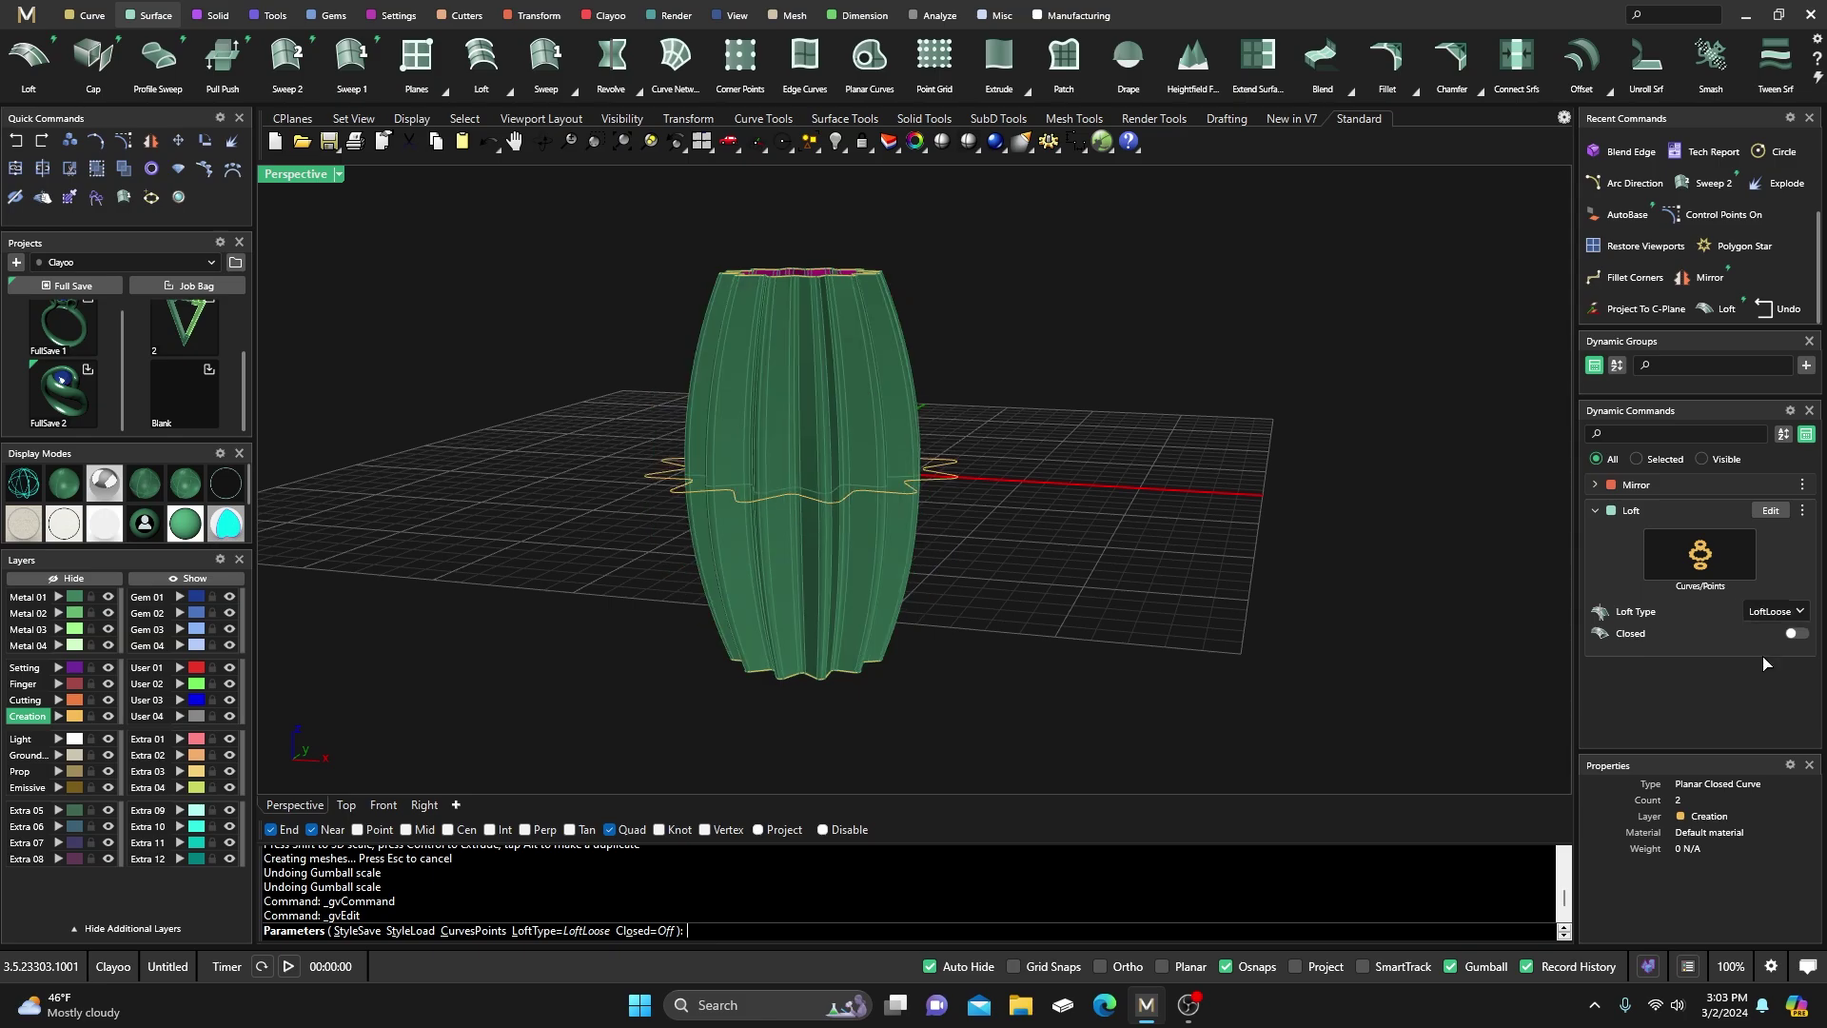
{"action": "scroll", "coordinate": [1302, 533], "scroll_direction": "down", "scroll_amount": 3}
{"action": "scroll", "coordinate": [1045, 523], "scroll_direction": "up", "scroll_amount": 6}
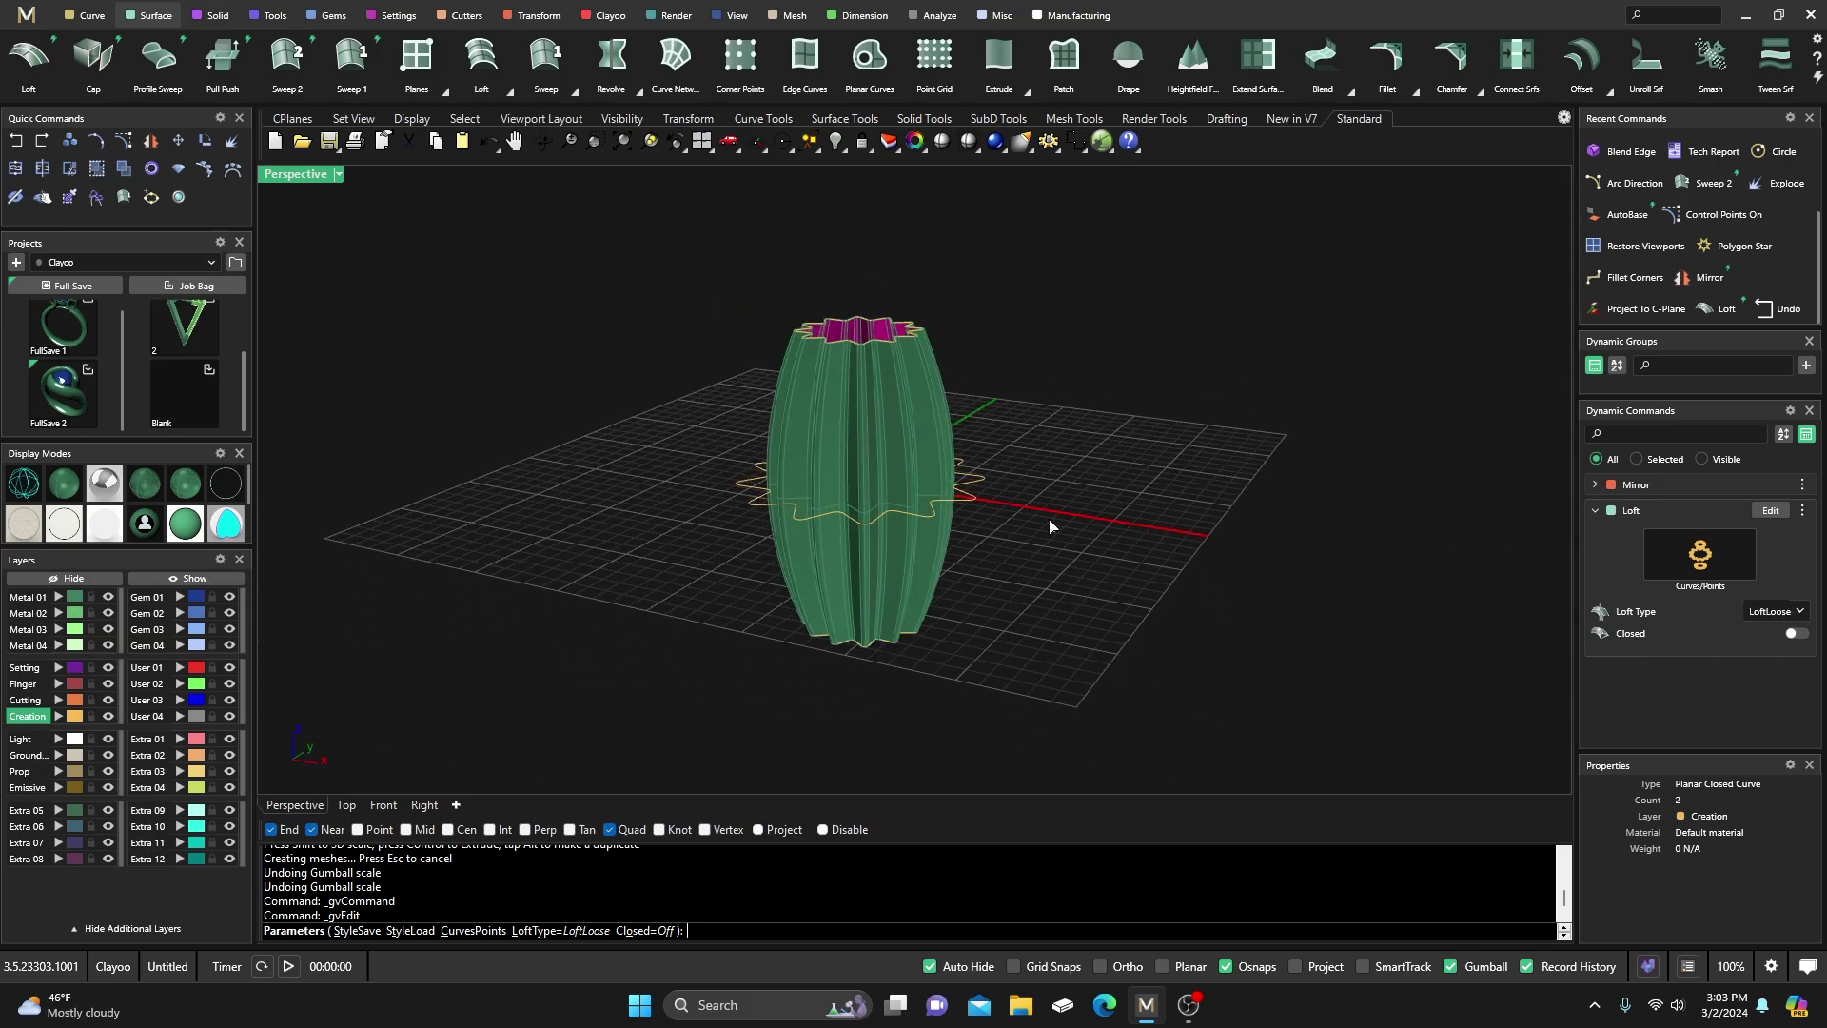
{"action": "right_click_drag", "start_coordinate": [1004, 561], "coordinate": [1023, 583]}
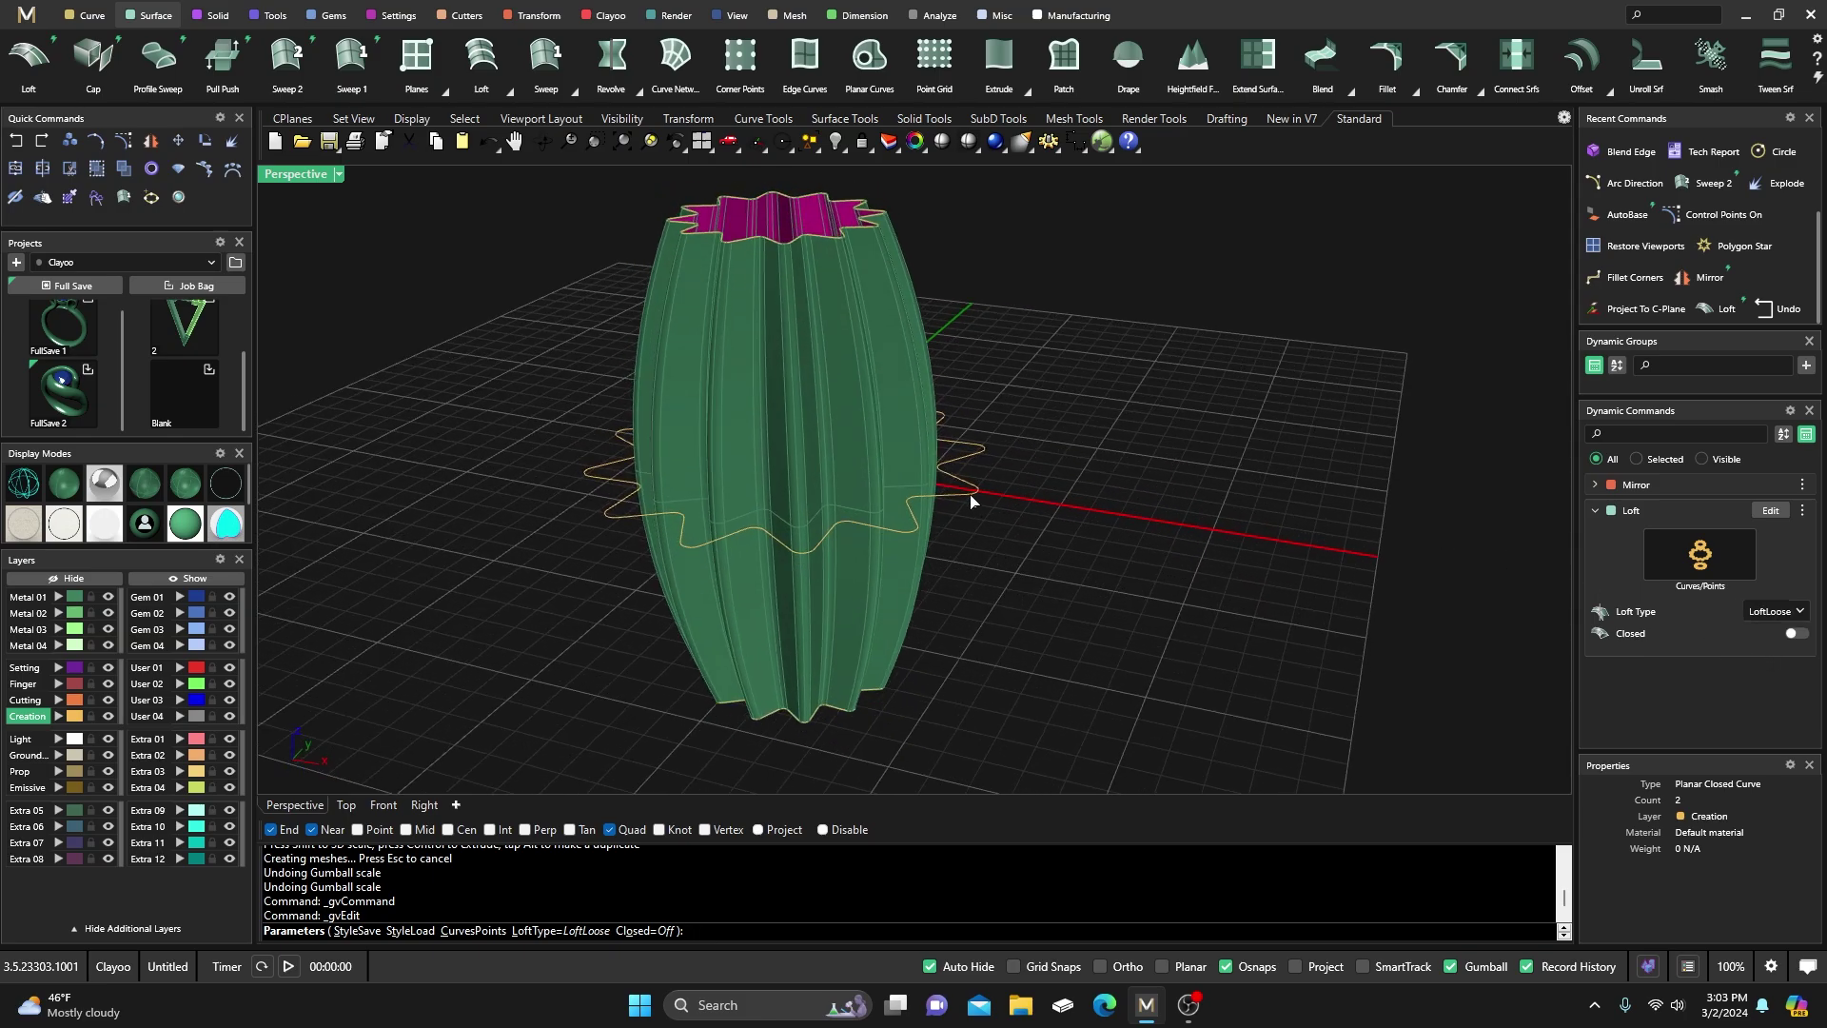
{"action": "right_click", "coordinate": [987, 522]}
Scale the middle star curve outward about its centre to about twice its size
{"action": "left_click", "coordinate": [905, 530]}
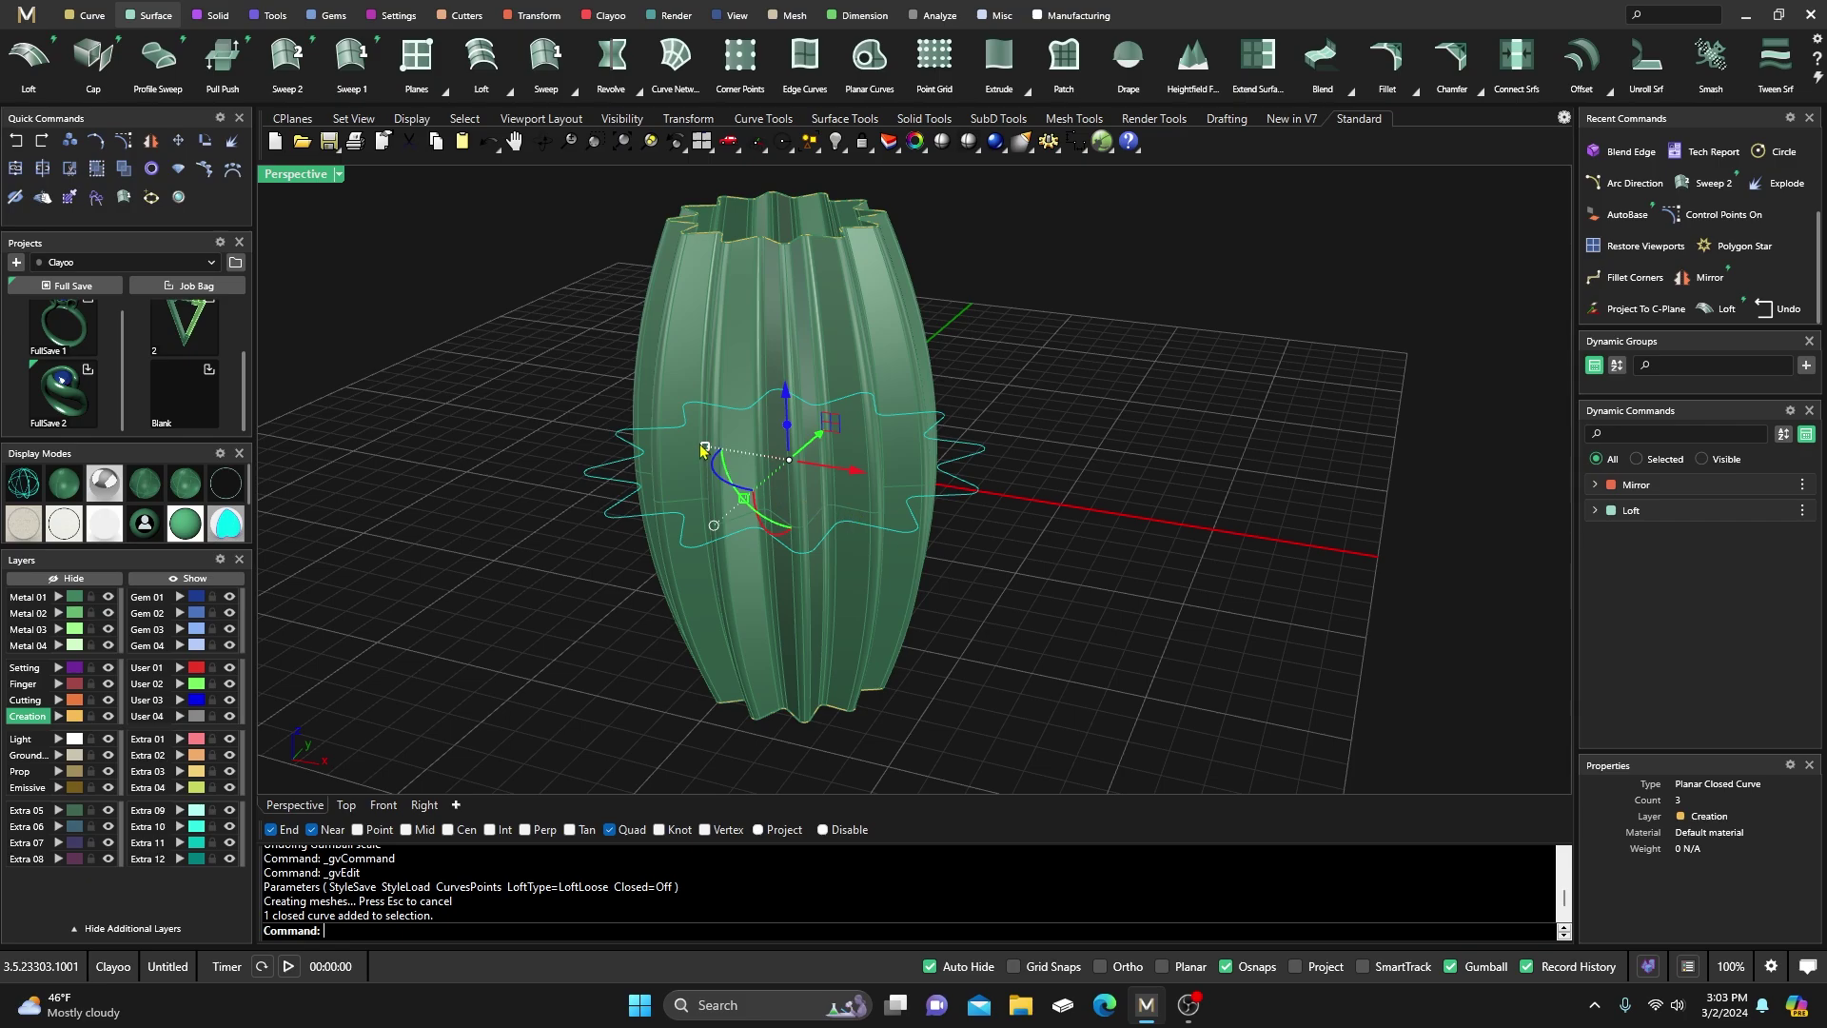
{"action": "left_click_drag", "start_coordinate": [705, 448], "coordinate": [621, 425]}
{"action": "right_click_drag", "start_coordinate": [1114, 619], "coordinate": [1179, 555]}
{"action": "scroll", "coordinate": [1170, 580], "scroll_direction": "down", "scroll_amount": 3}
{"action": "left_click", "coordinate": [1031, 653]}
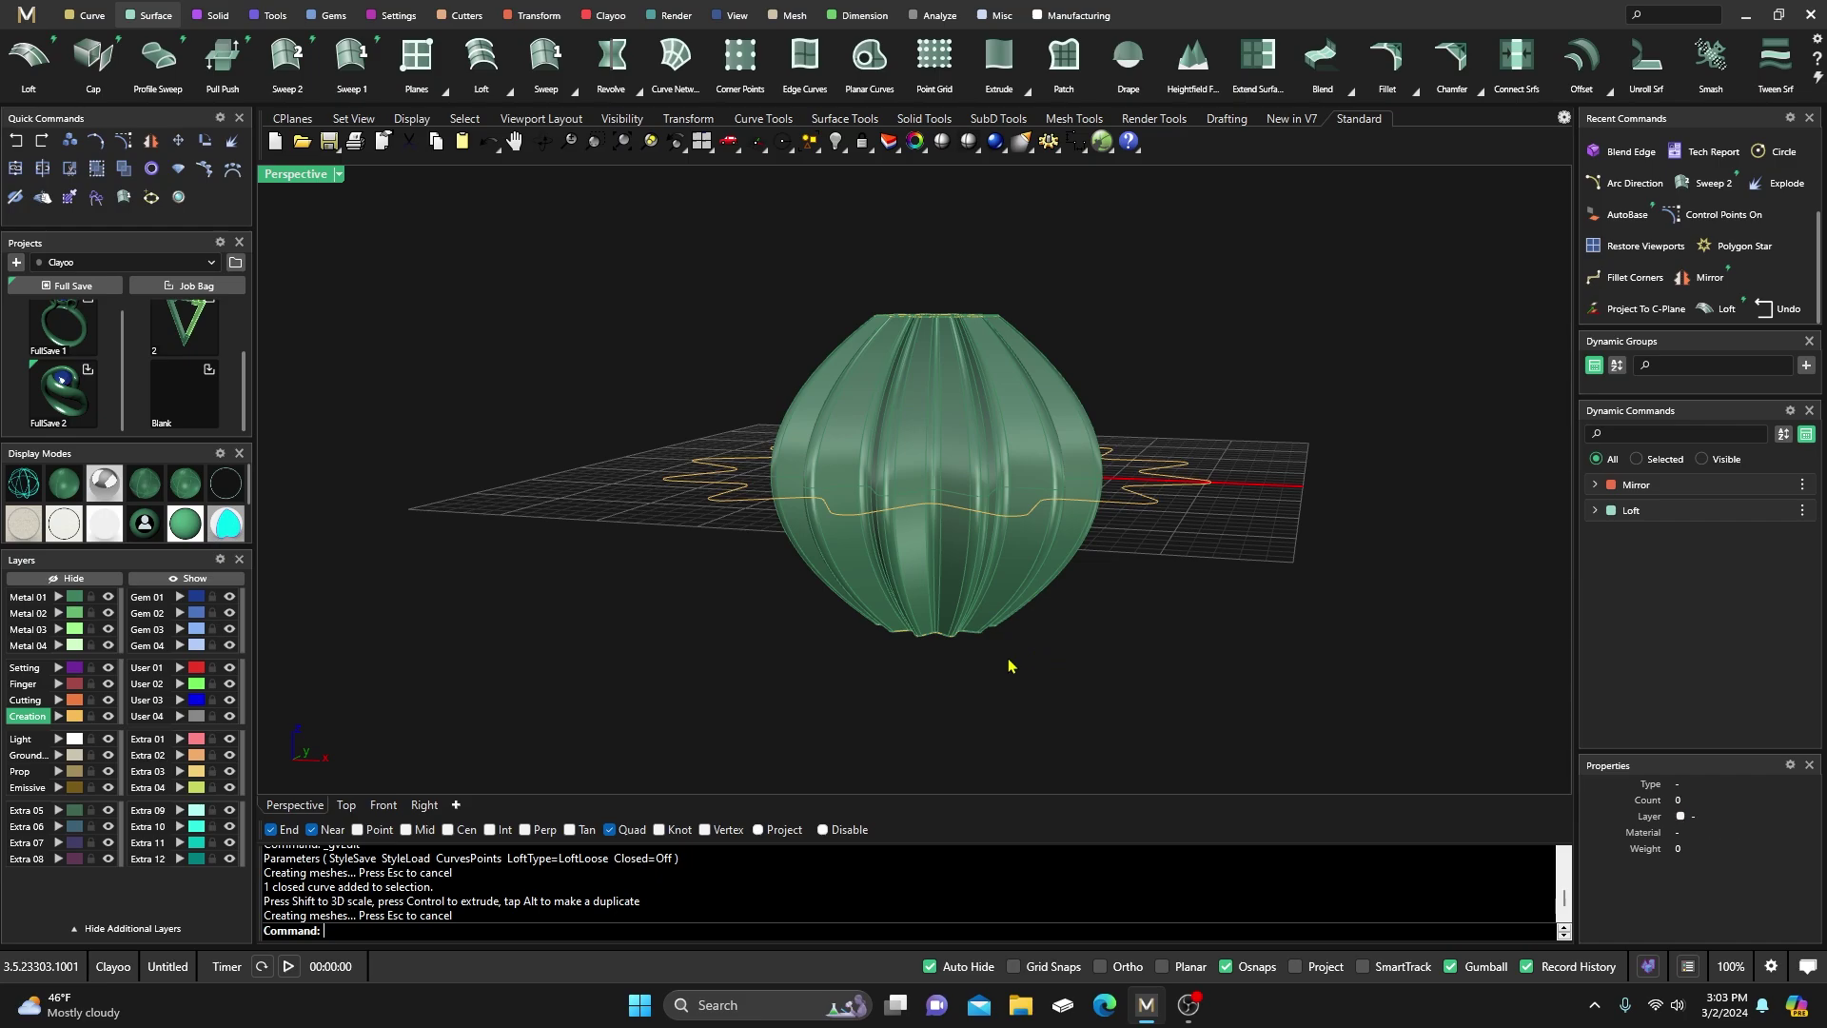
{"action": "right_click_drag", "start_coordinate": [1013, 666], "coordinate": [1068, 657]}
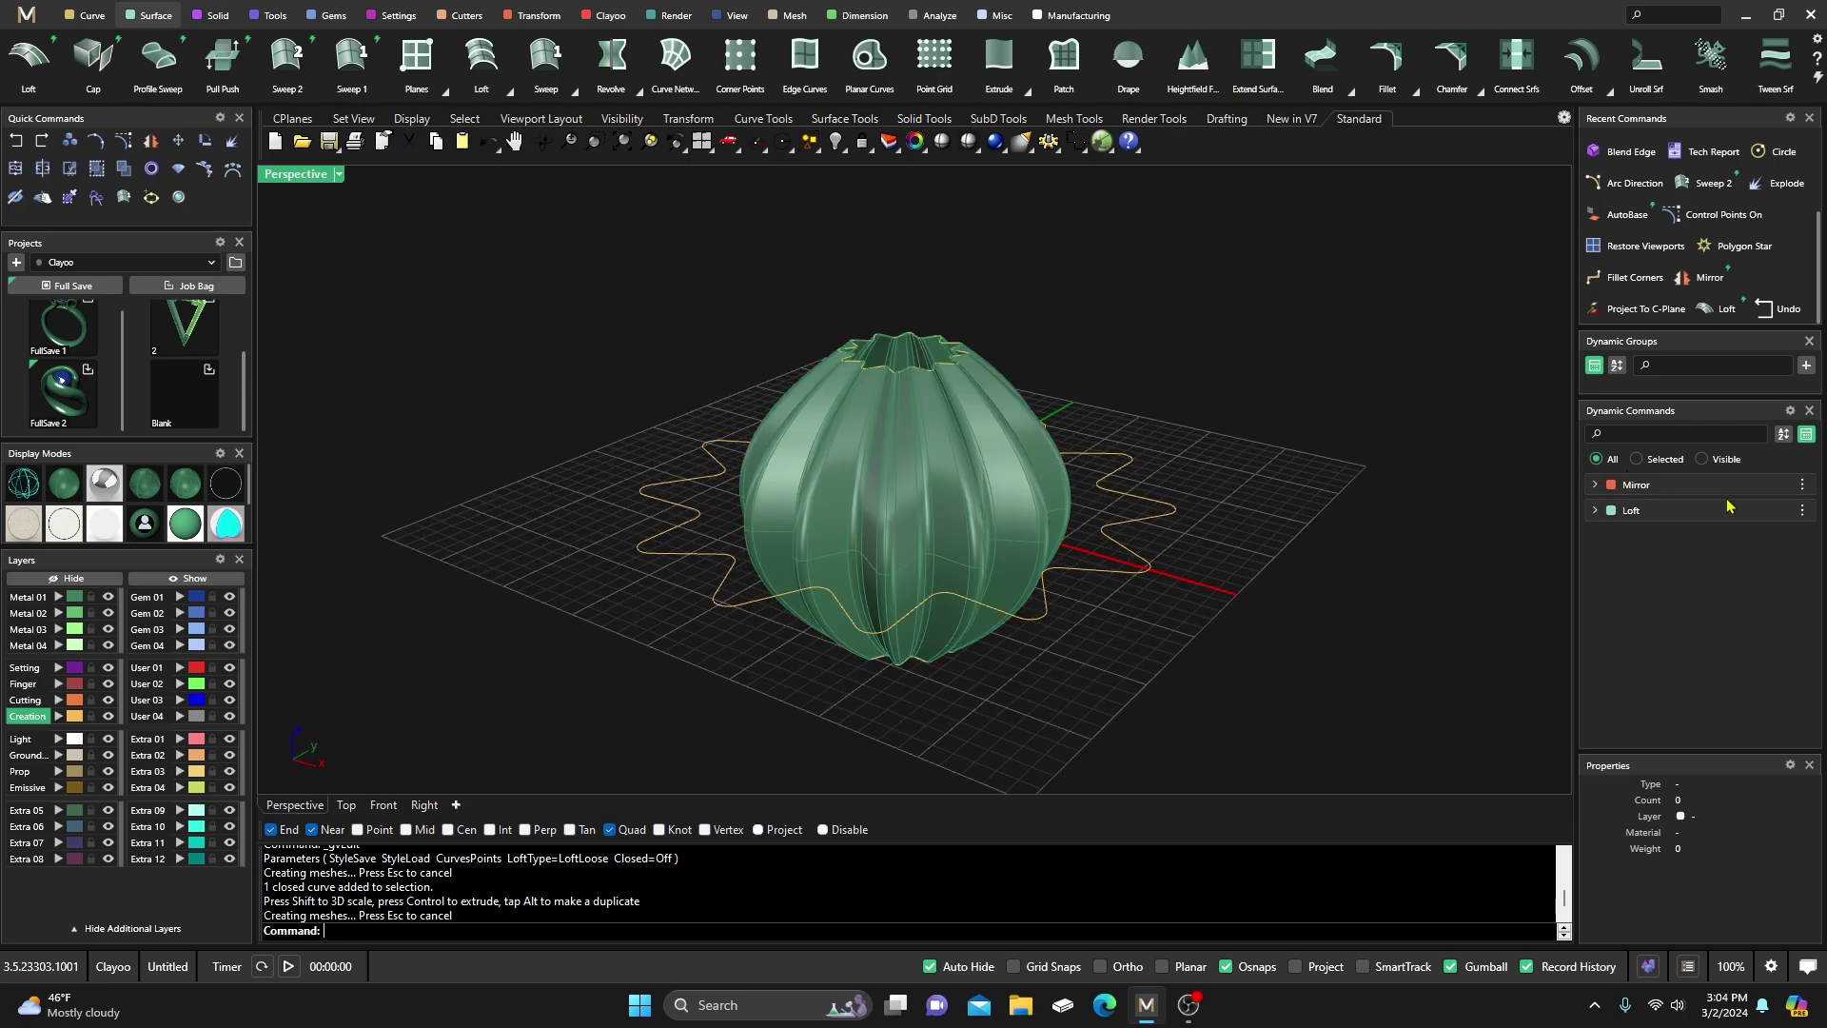
Edit the loft's history parameters again and set its Loft Type to LoftUniform
{"action": "left_click", "coordinate": [1777, 512]}
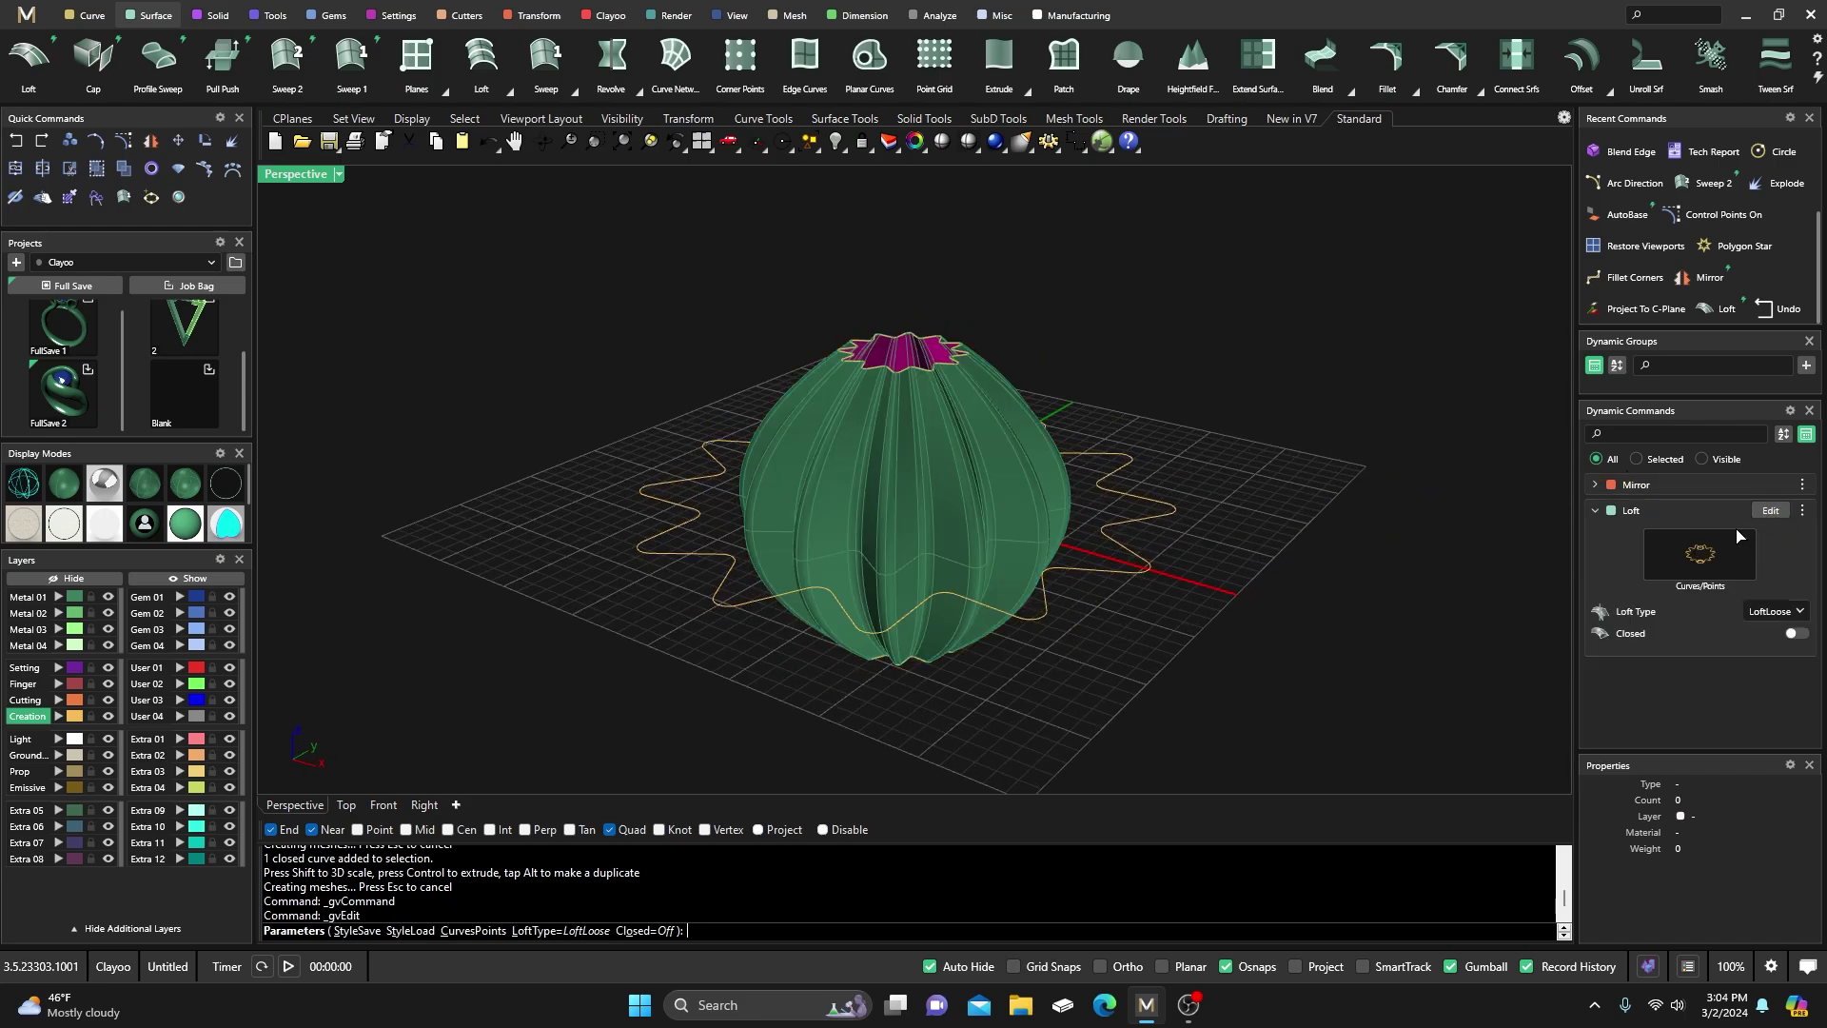
{"action": "left_click", "coordinate": [1783, 613]}
{"action": "left_click", "coordinate": [1763, 713]}
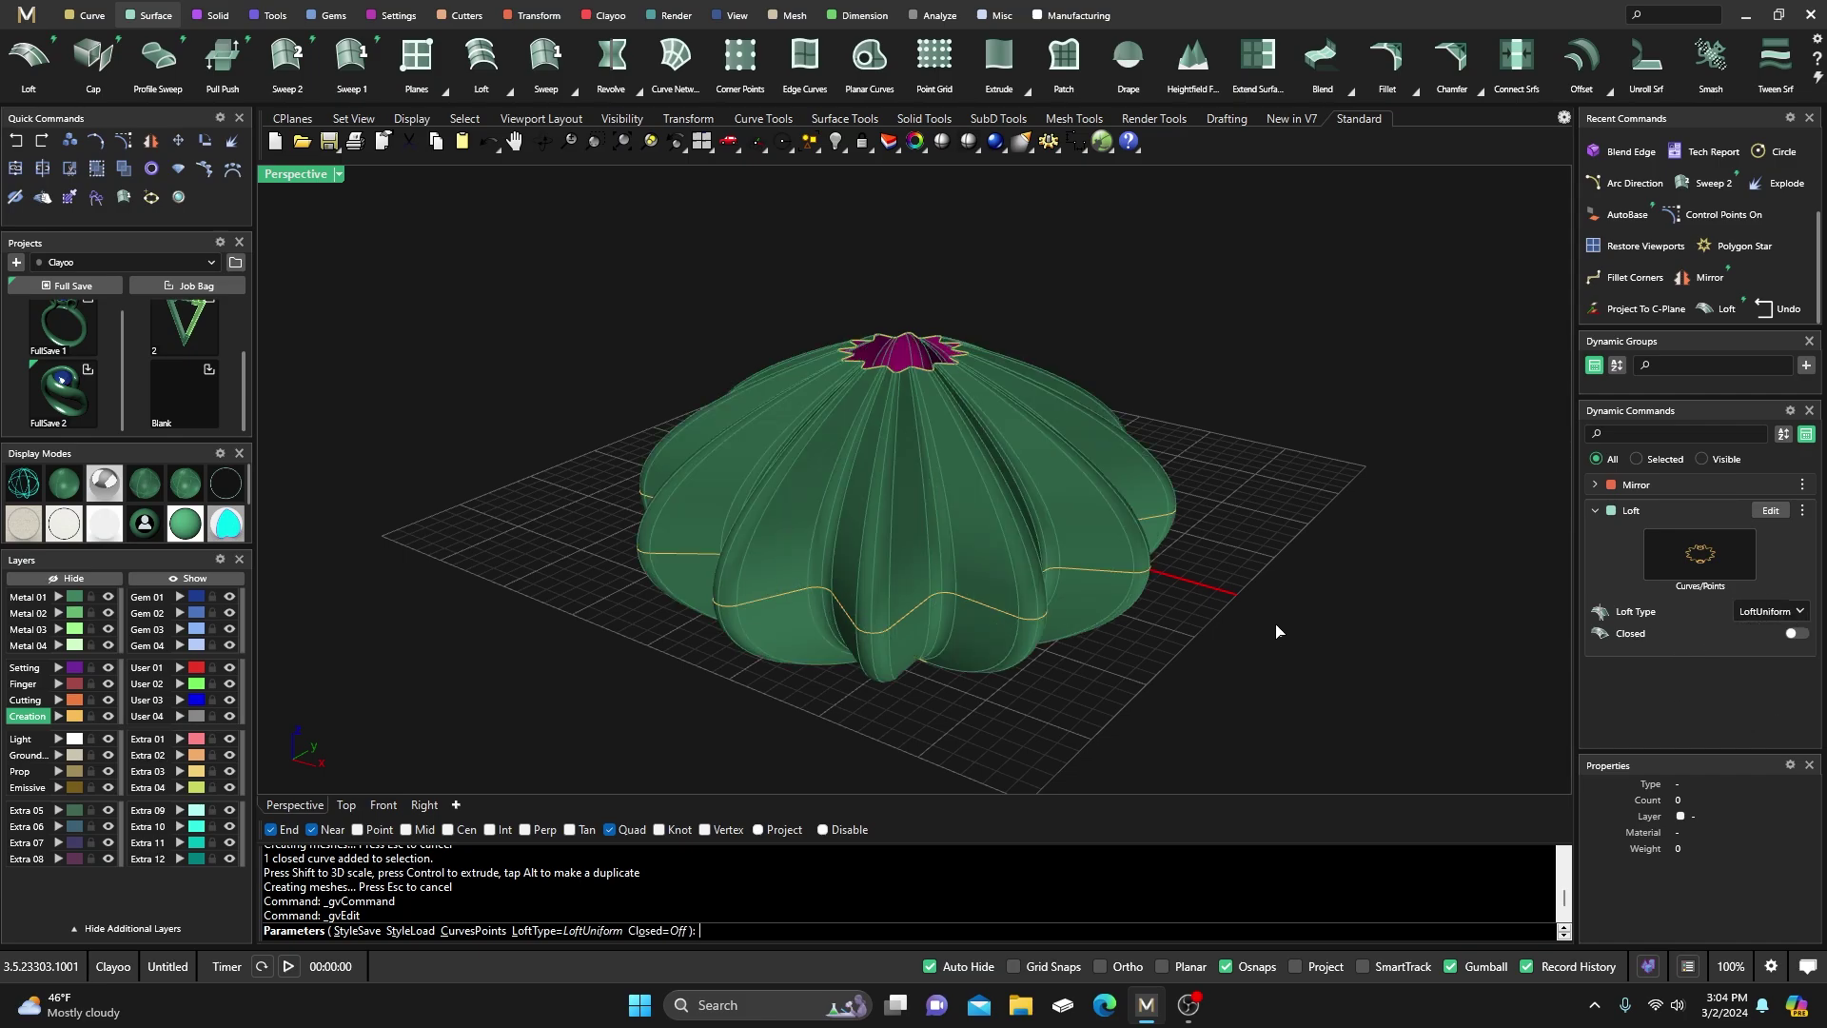
{"action": "right_click_drag", "start_coordinate": [856, 436], "coordinate": [815, 405]}
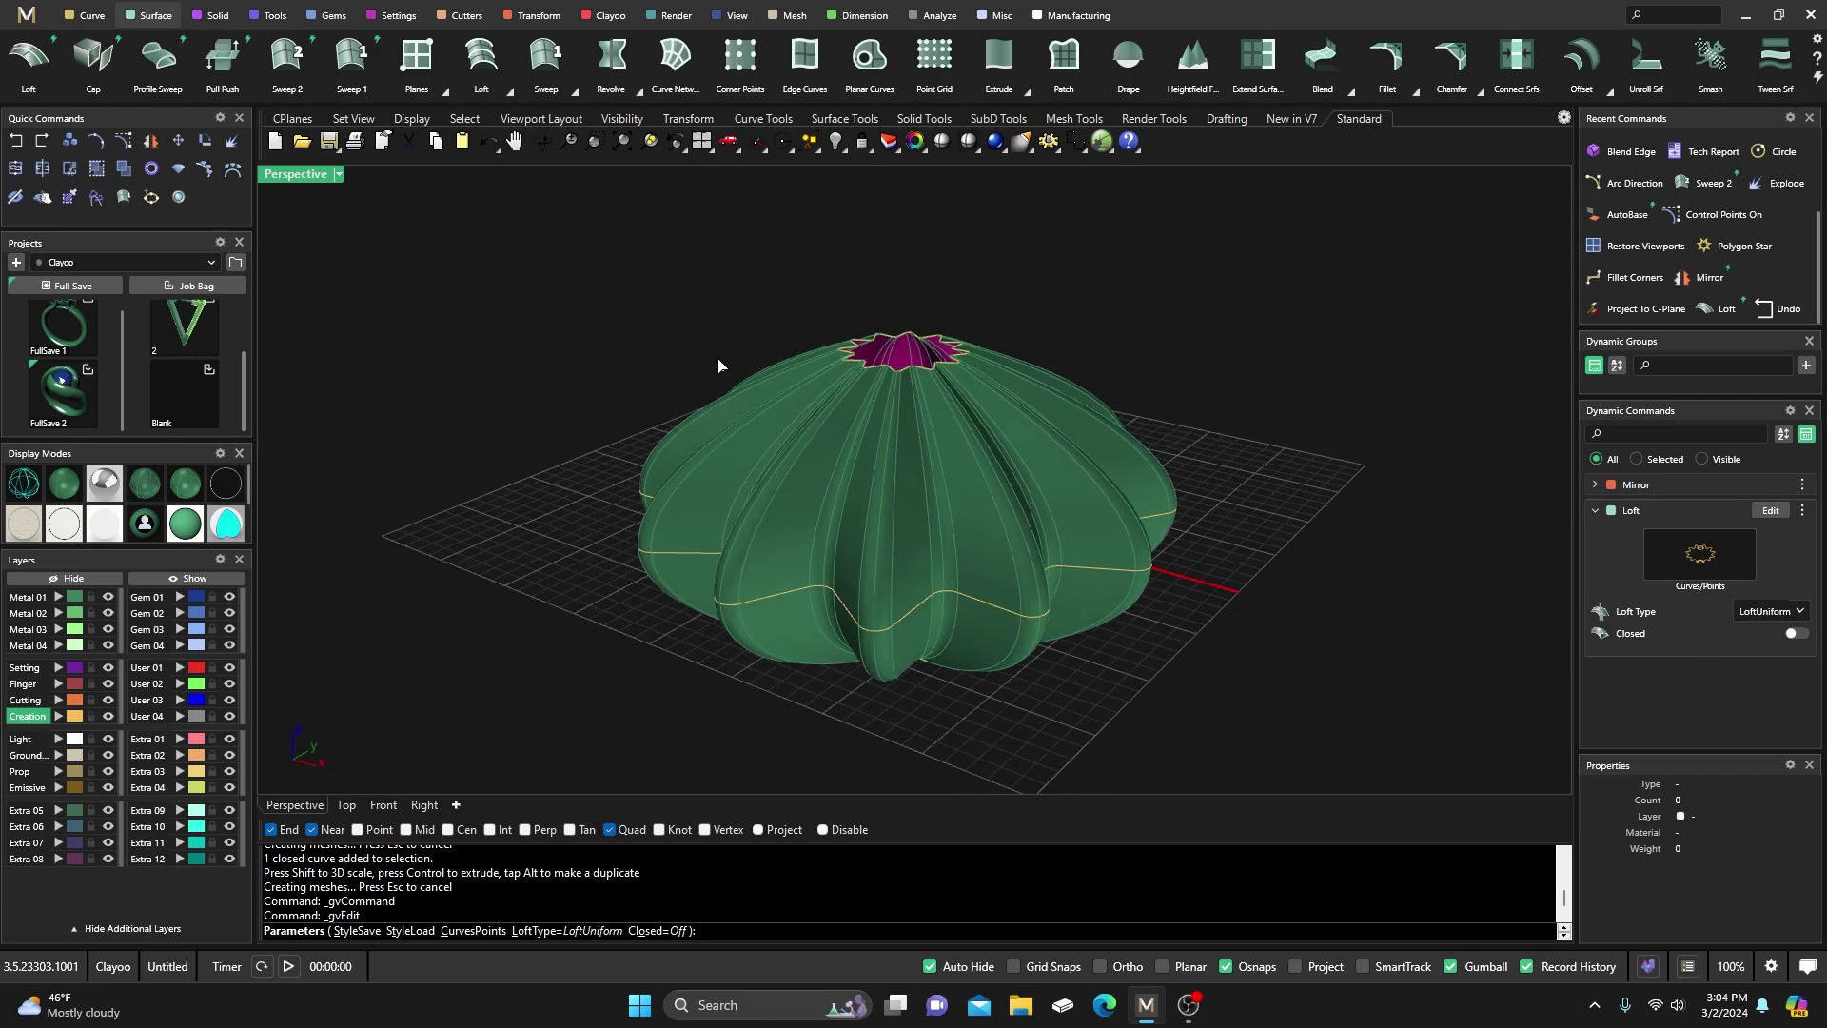
{"action": "right_click_drag", "start_coordinate": [643, 335], "coordinate": [682, 351]}
{"action": "key", "text": "Down"}
{"action": "key", "text": "Down"}
{"action": "key", "text": "Down"}
{"action": "key", "text": "Down"}
{"action": "key", "text": "Down"}
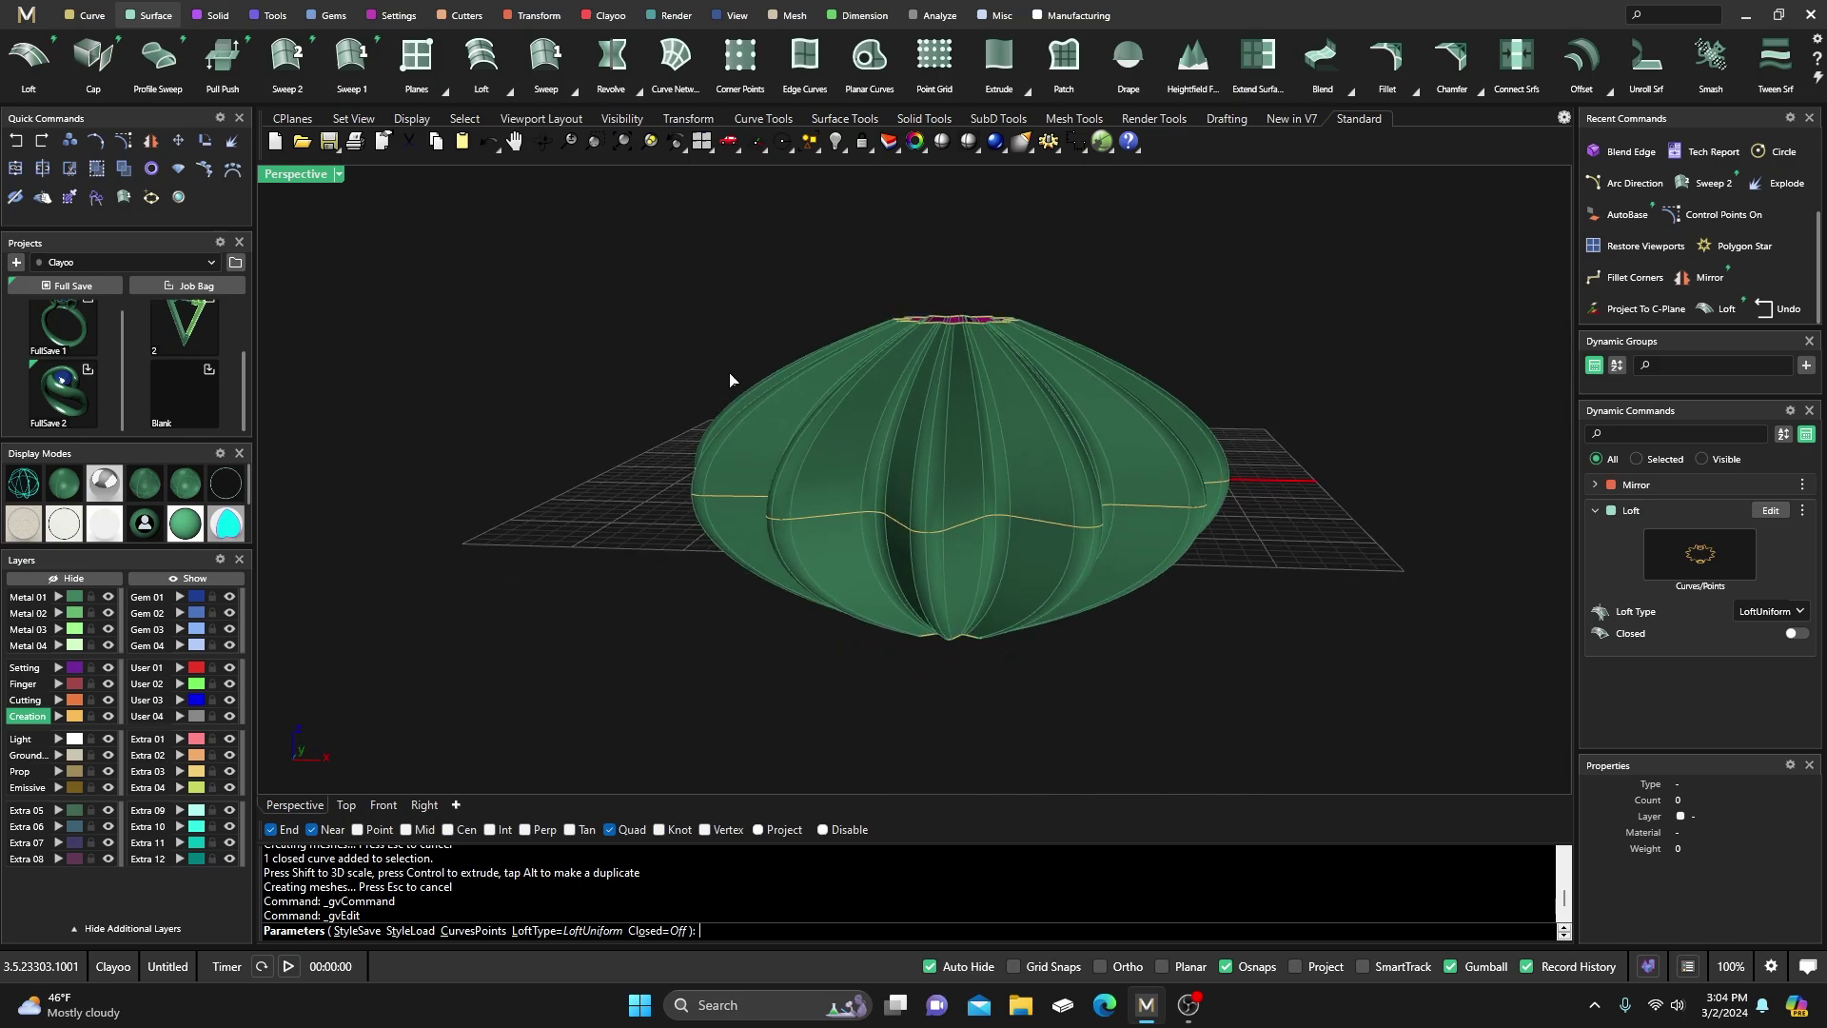
{"action": "right_click", "coordinate": [869, 298]}
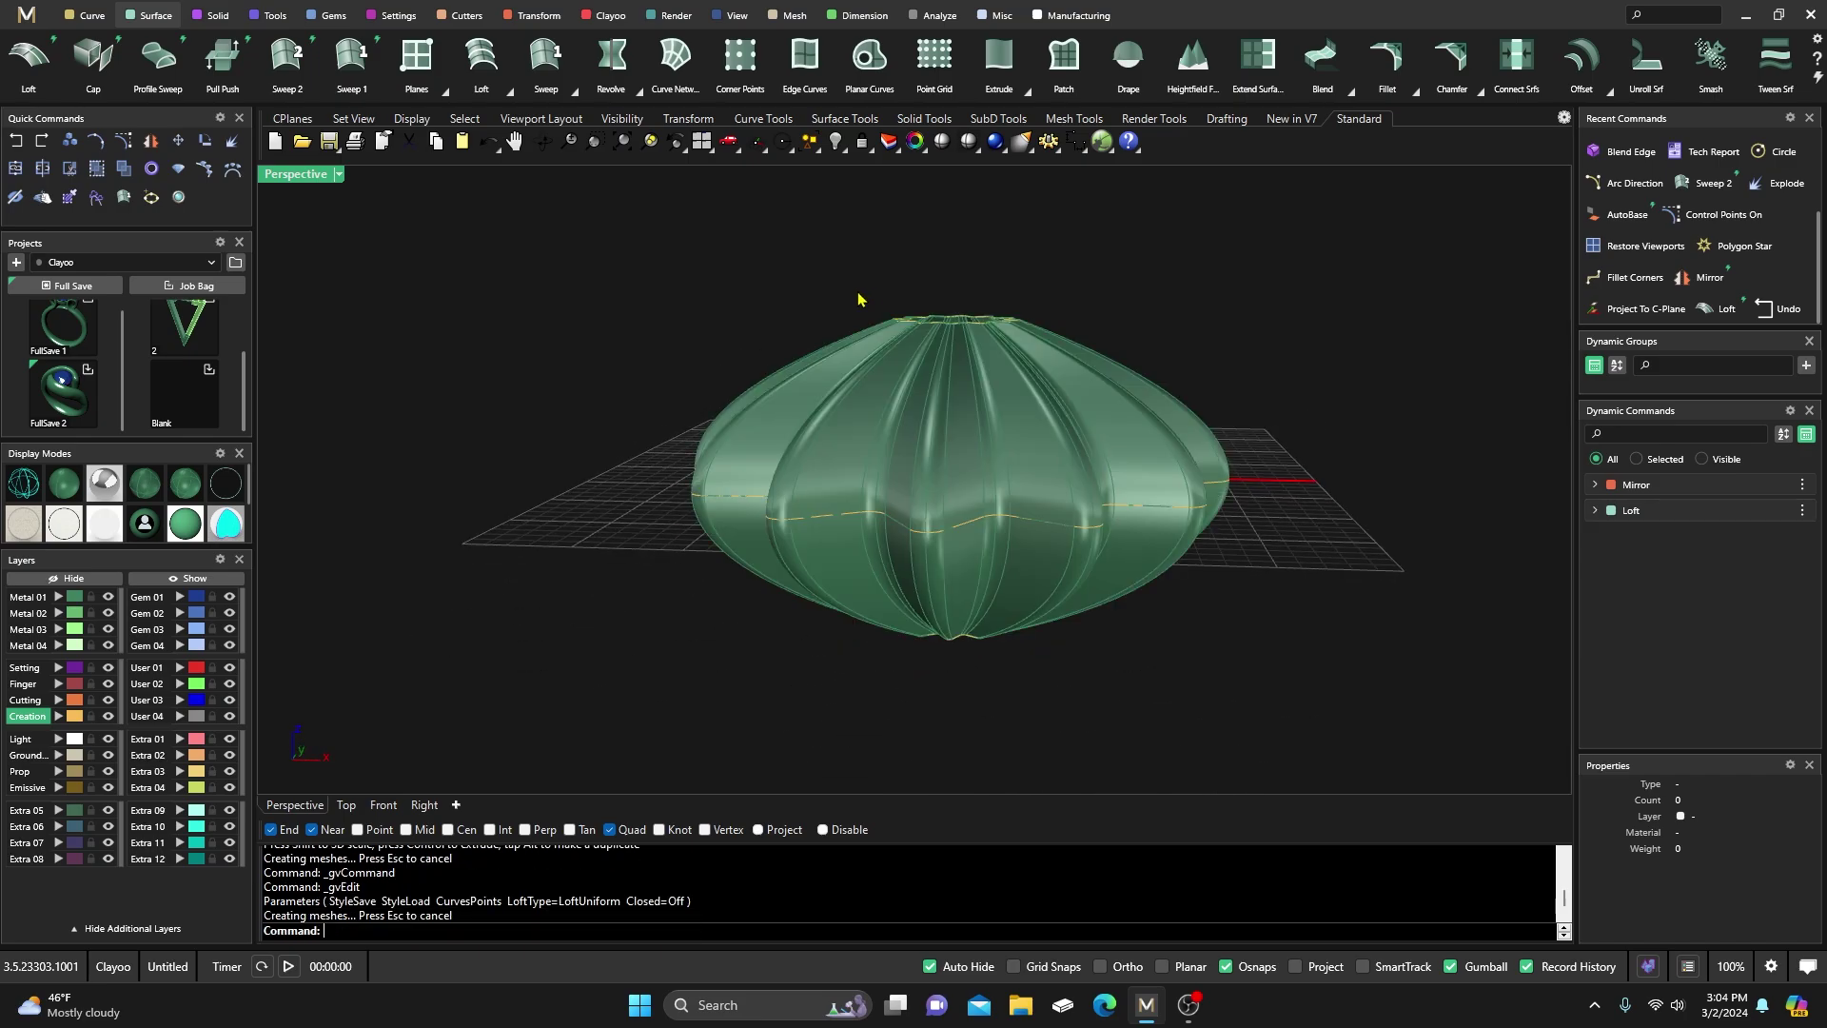
Select the top and bottom star curves and scale them vertically toward each other to roughly a third of their spacing
{"action": "left_click", "coordinate": [990, 317]}
{"action": "right_click_drag", "start_coordinate": [664, 575], "coordinate": [768, 662]}
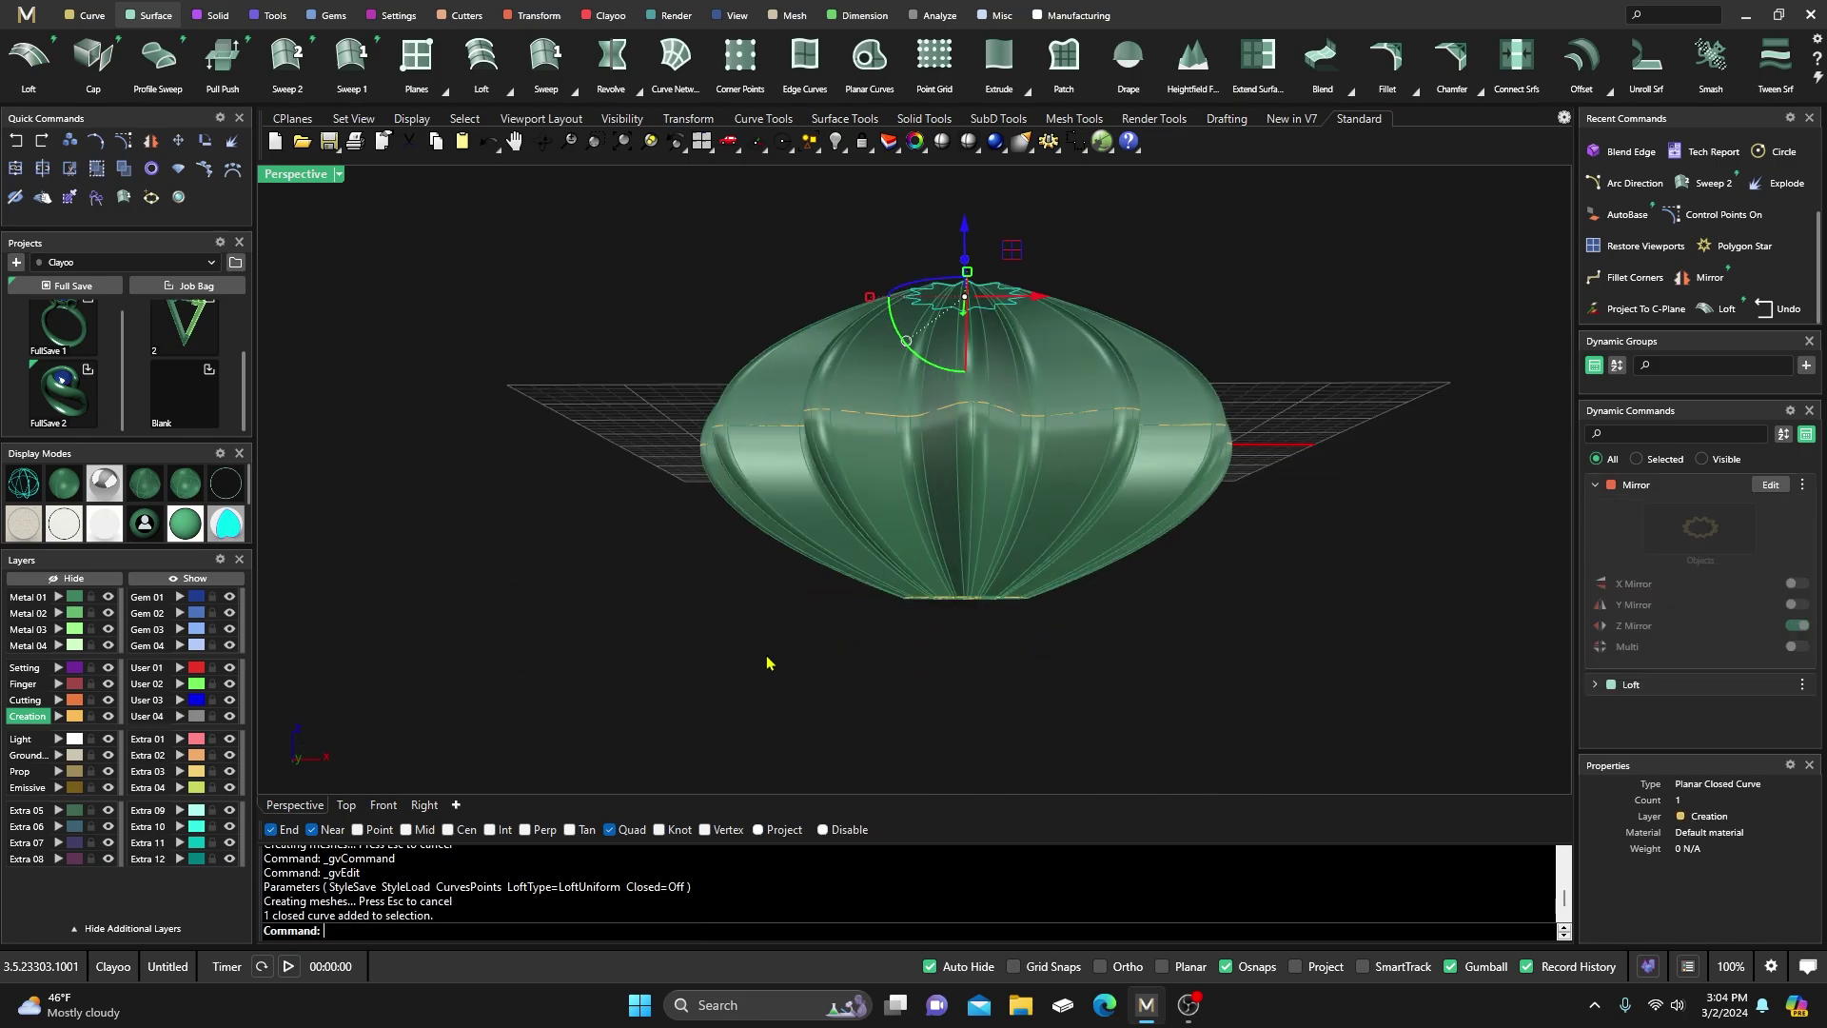
{"action": "left_click_drag", "start_coordinate": [768, 659], "coordinate": [1125, 575]}
{"action": "right_click_drag", "start_coordinate": [1106, 602], "coordinate": [957, 569]}
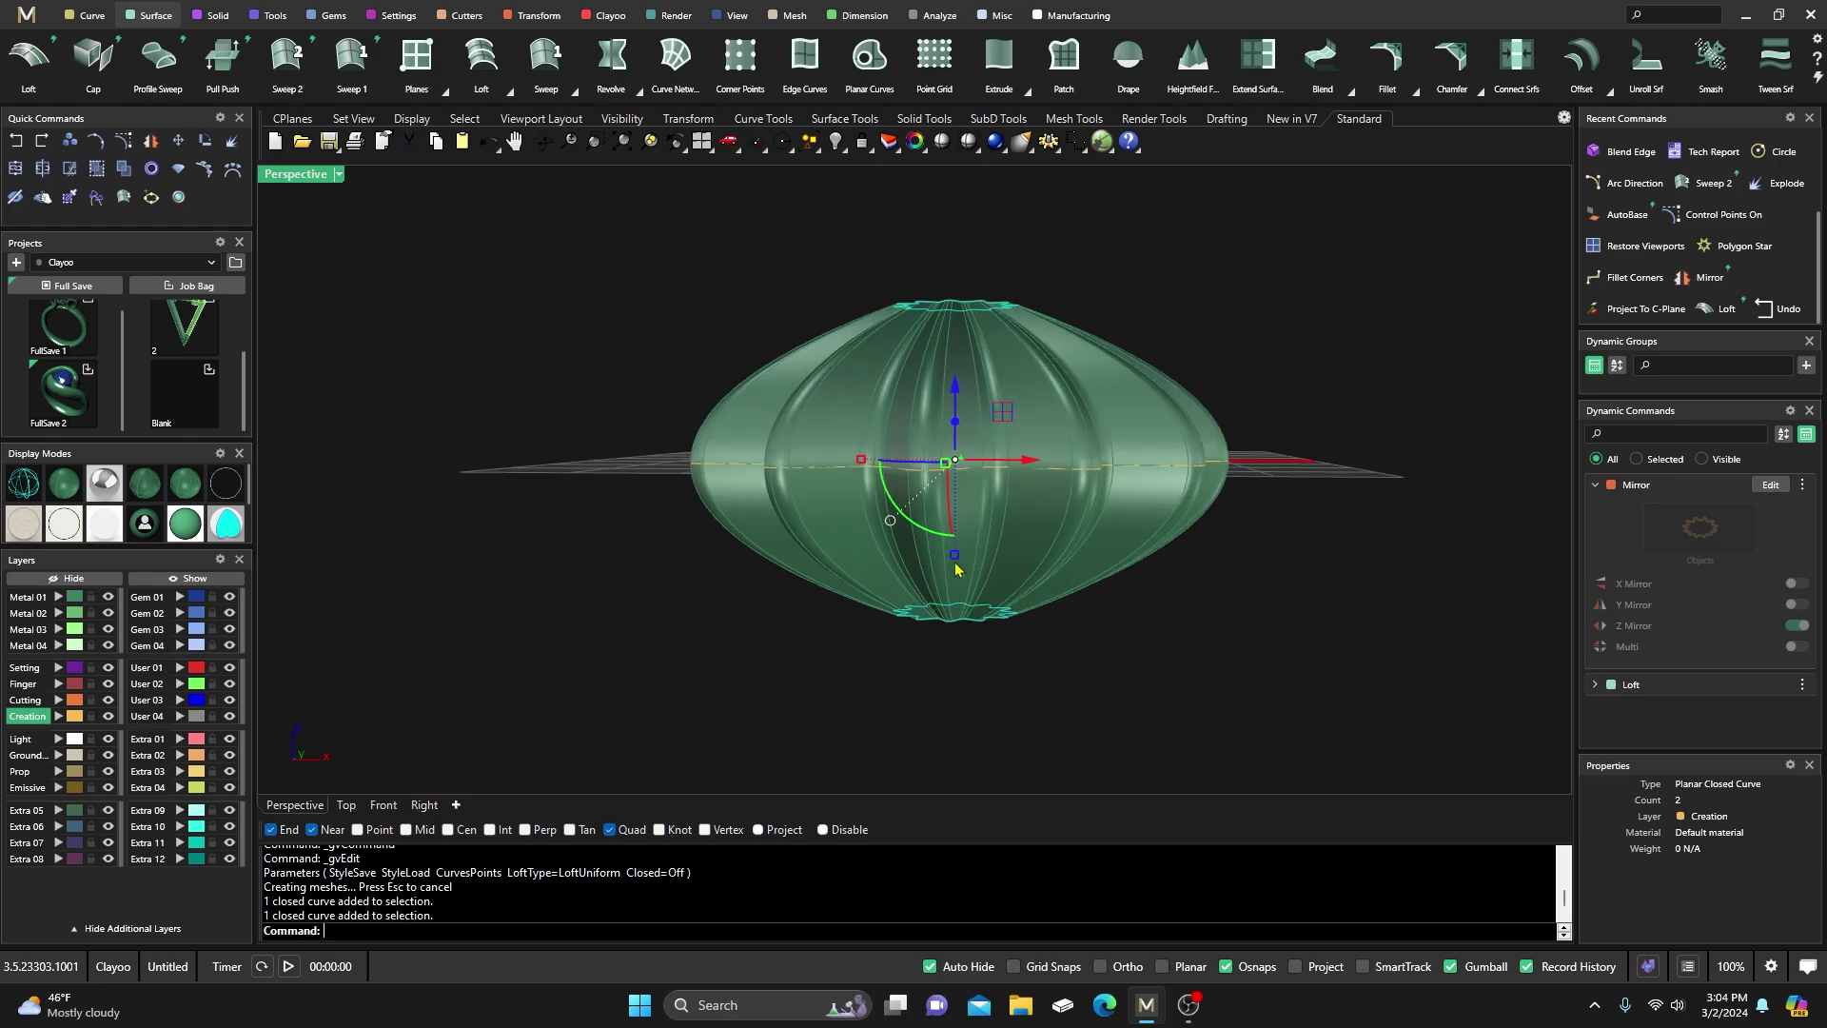
{"action": "left_click_drag", "start_coordinate": [953, 558], "coordinate": [962, 490]}
{"action": "right_click_drag", "start_coordinate": [735, 485], "coordinate": [704, 511]}
Select the middle star curve rather than the lofted surface and scale it inward to a little over a third of its size
{"action": "left_click", "coordinate": [708, 514]}
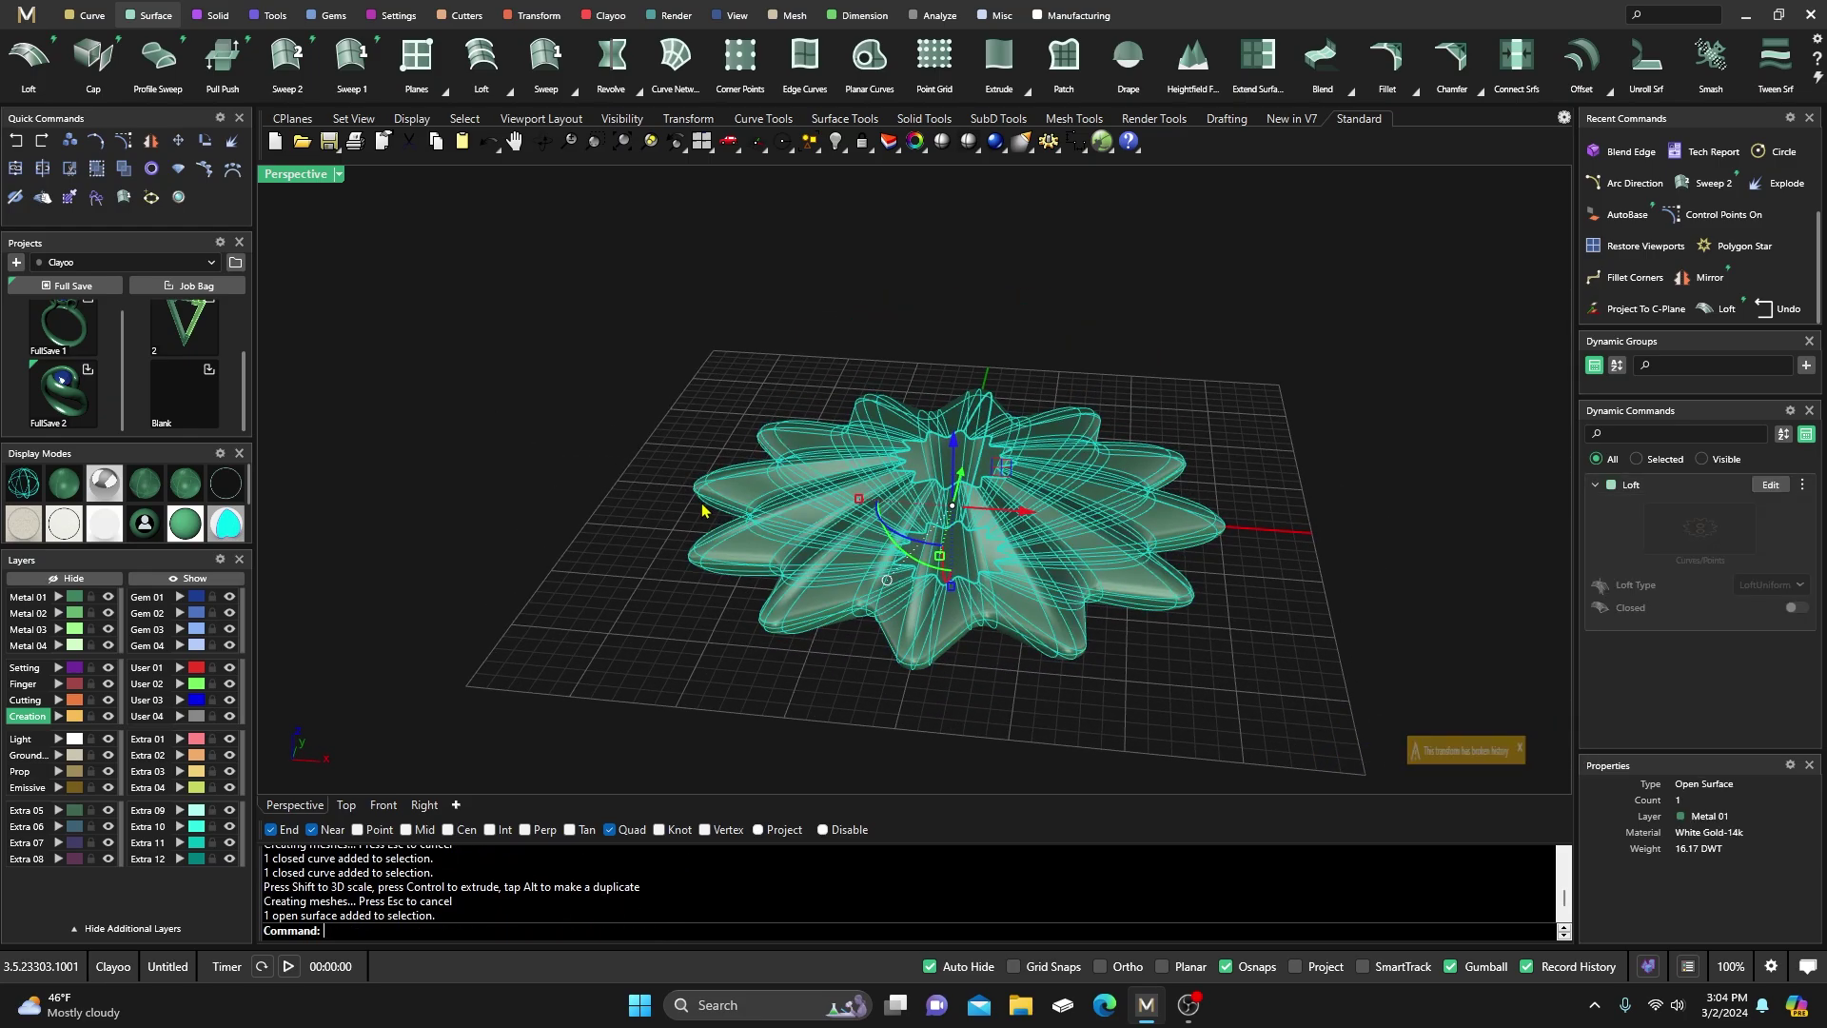
{"action": "left_click", "coordinate": [687, 498]}
{"action": "scroll", "coordinate": [687, 513], "scroll_direction": "up", "scroll_amount": 5}
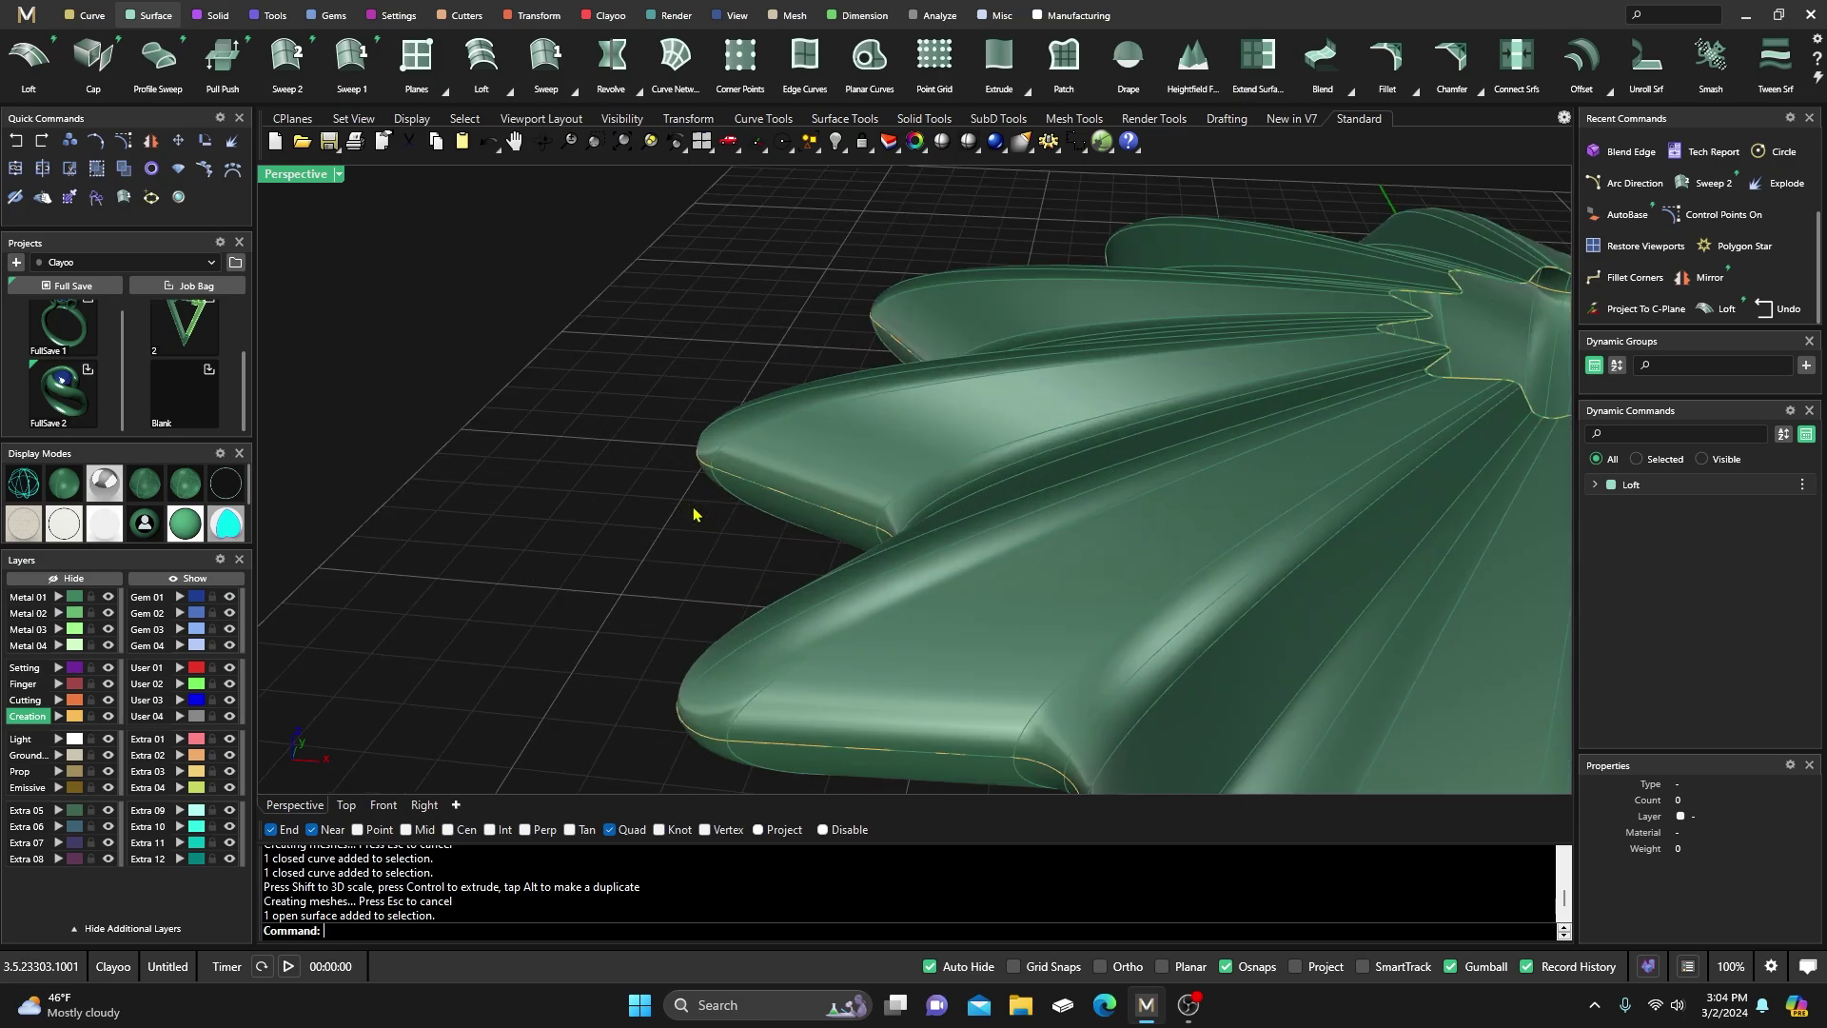
{"action": "left_click", "coordinate": [705, 473]}
{"action": "left_click", "coordinate": [701, 475]}
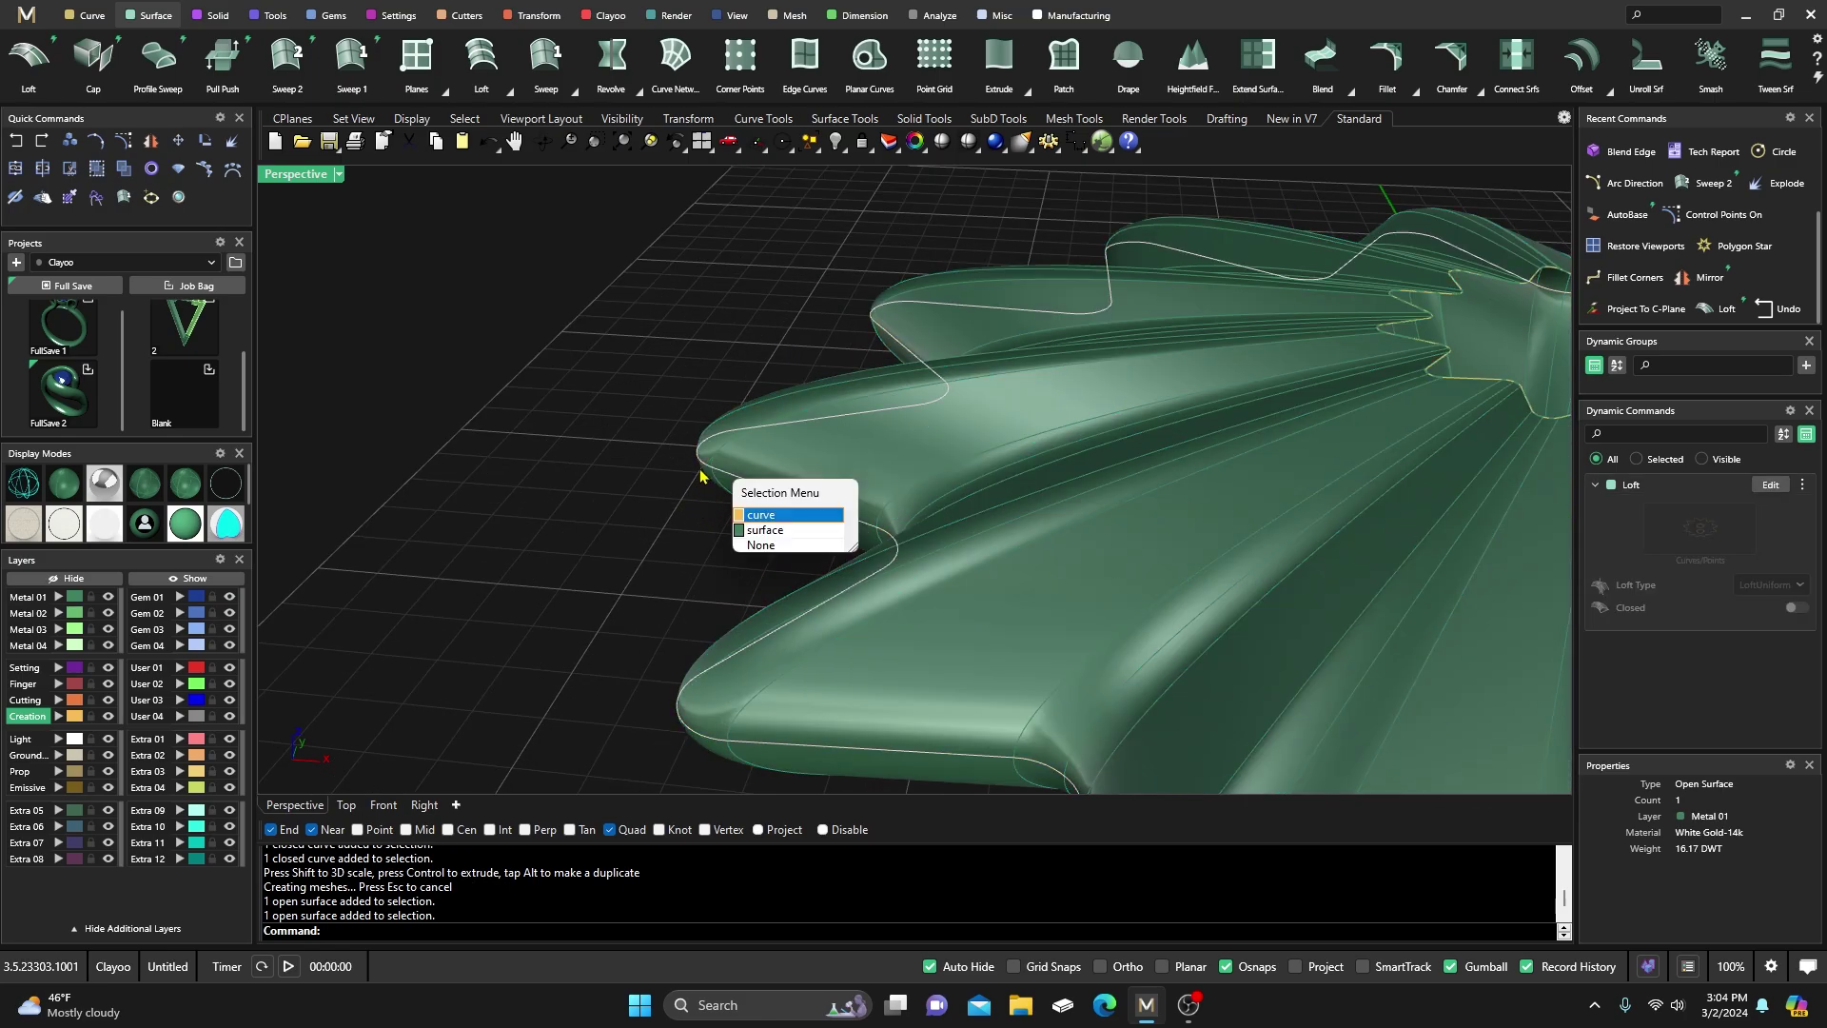
{"action": "left_click", "coordinate": [754, 516]}
{"action": "scroll", "coordinate": [651, 507], "scroll_direction": "down", "scroll_amount": 4}
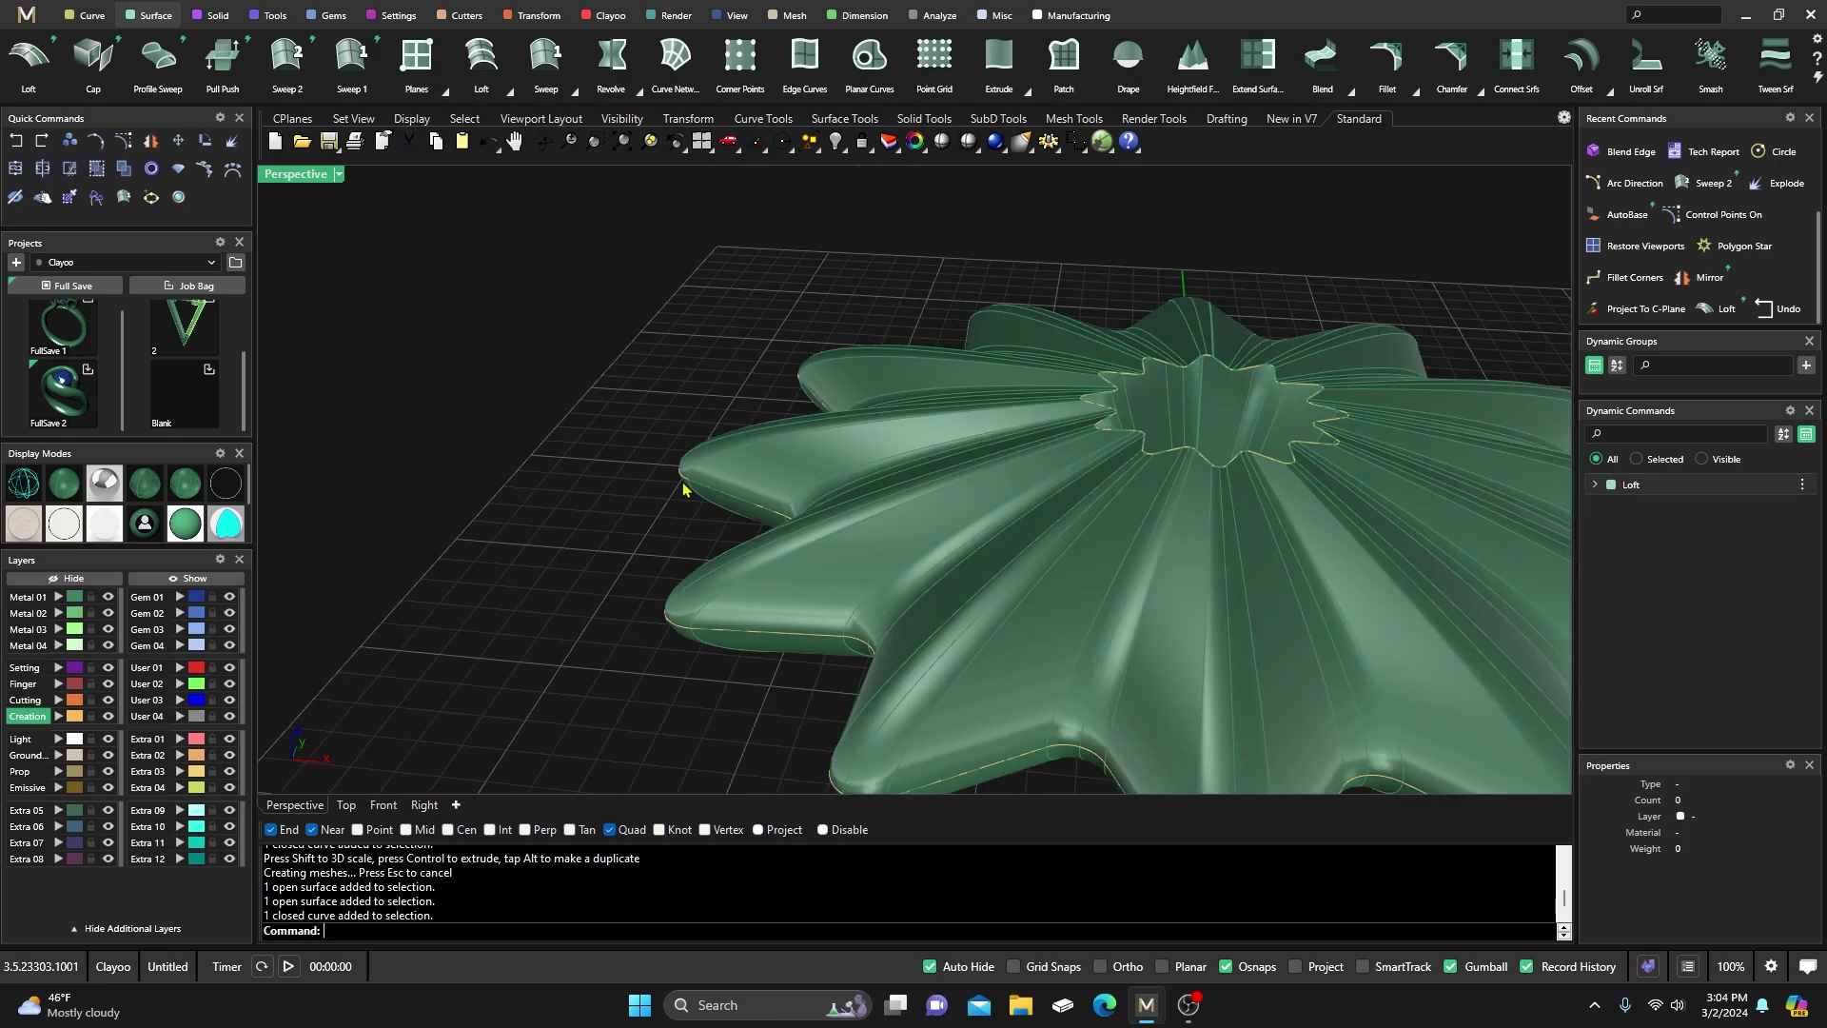
{"action": "left_click", "coordinate": [682, 486]}
{"action": "left_click", "coordinate": [727, 530]}
{"action": "scroll", "coordinate": [624, 498], "scroll_direction": "down", "scroll_amount": 4}
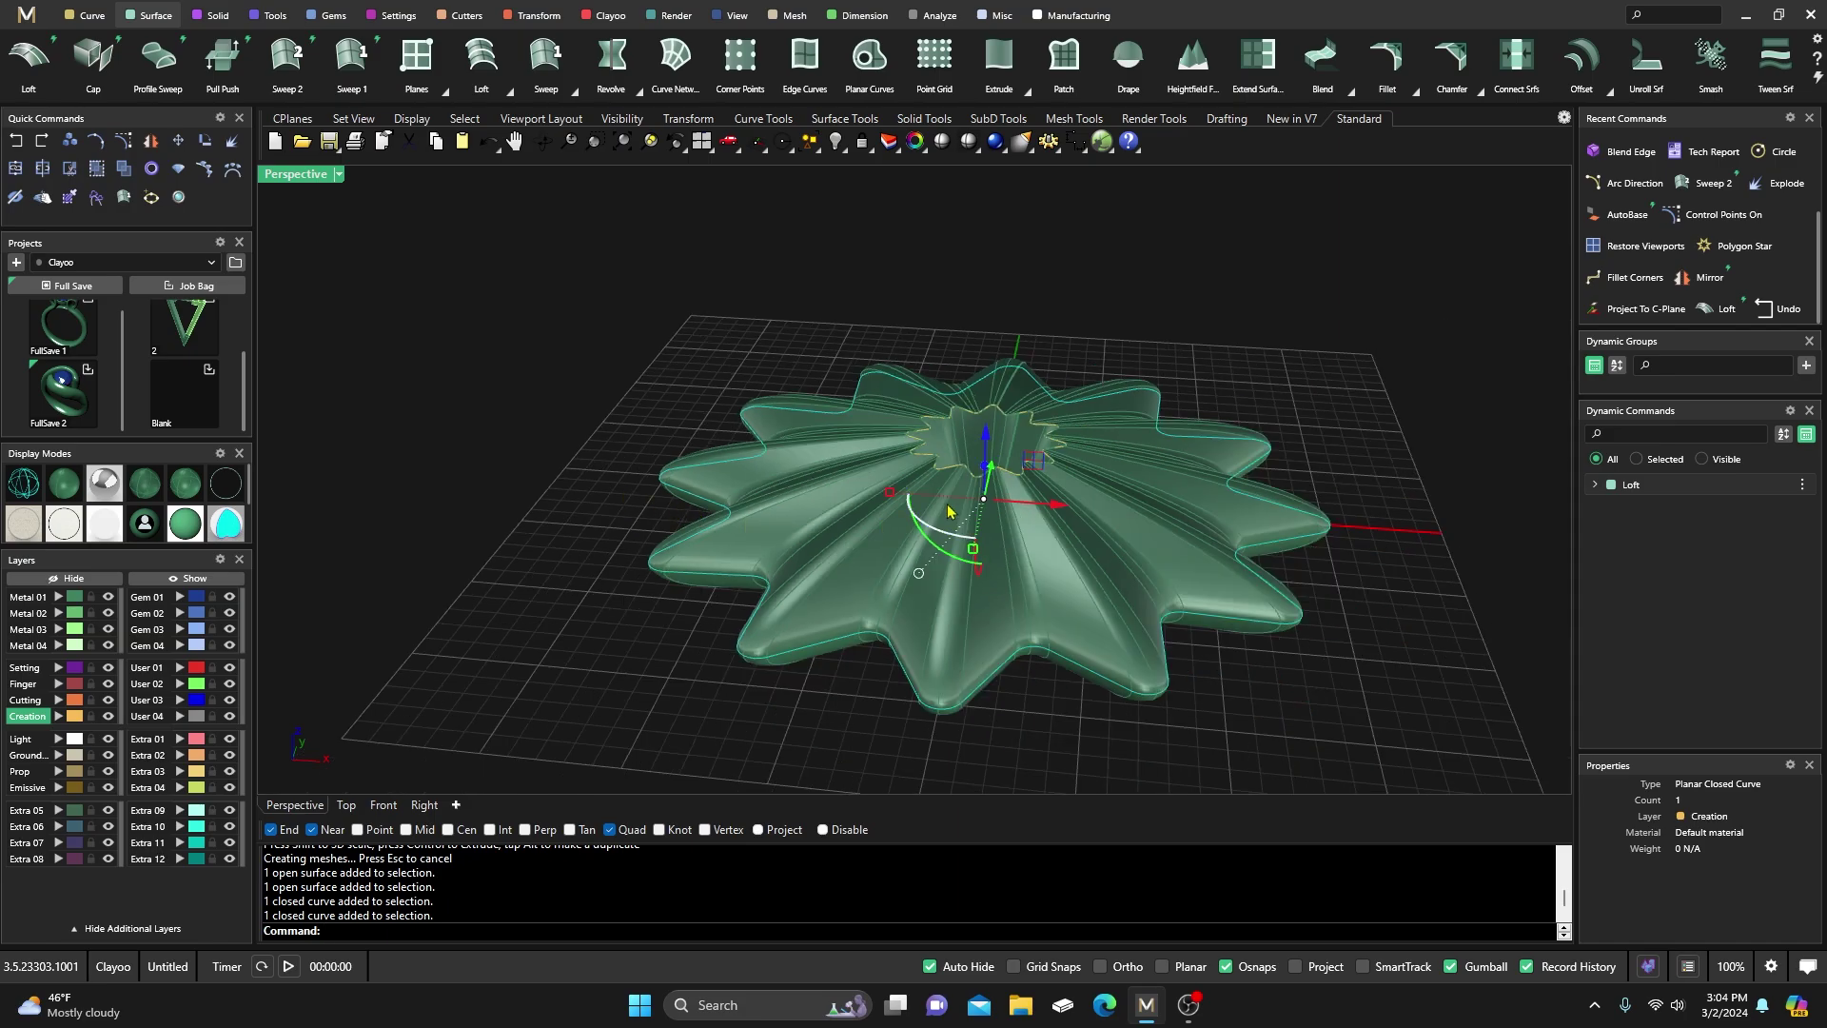
{"action": "left_click_drag", "start_coordinate": [889, 494], "coordinate": [957, 509]}
{"action": "left_click", "coordinate": [764, 420]}
Inspect the resized fluted bead from the side and from above
{"action": "right_click_drag", "start_coordinate": [815, 506], "coordinate": [863, 444]}
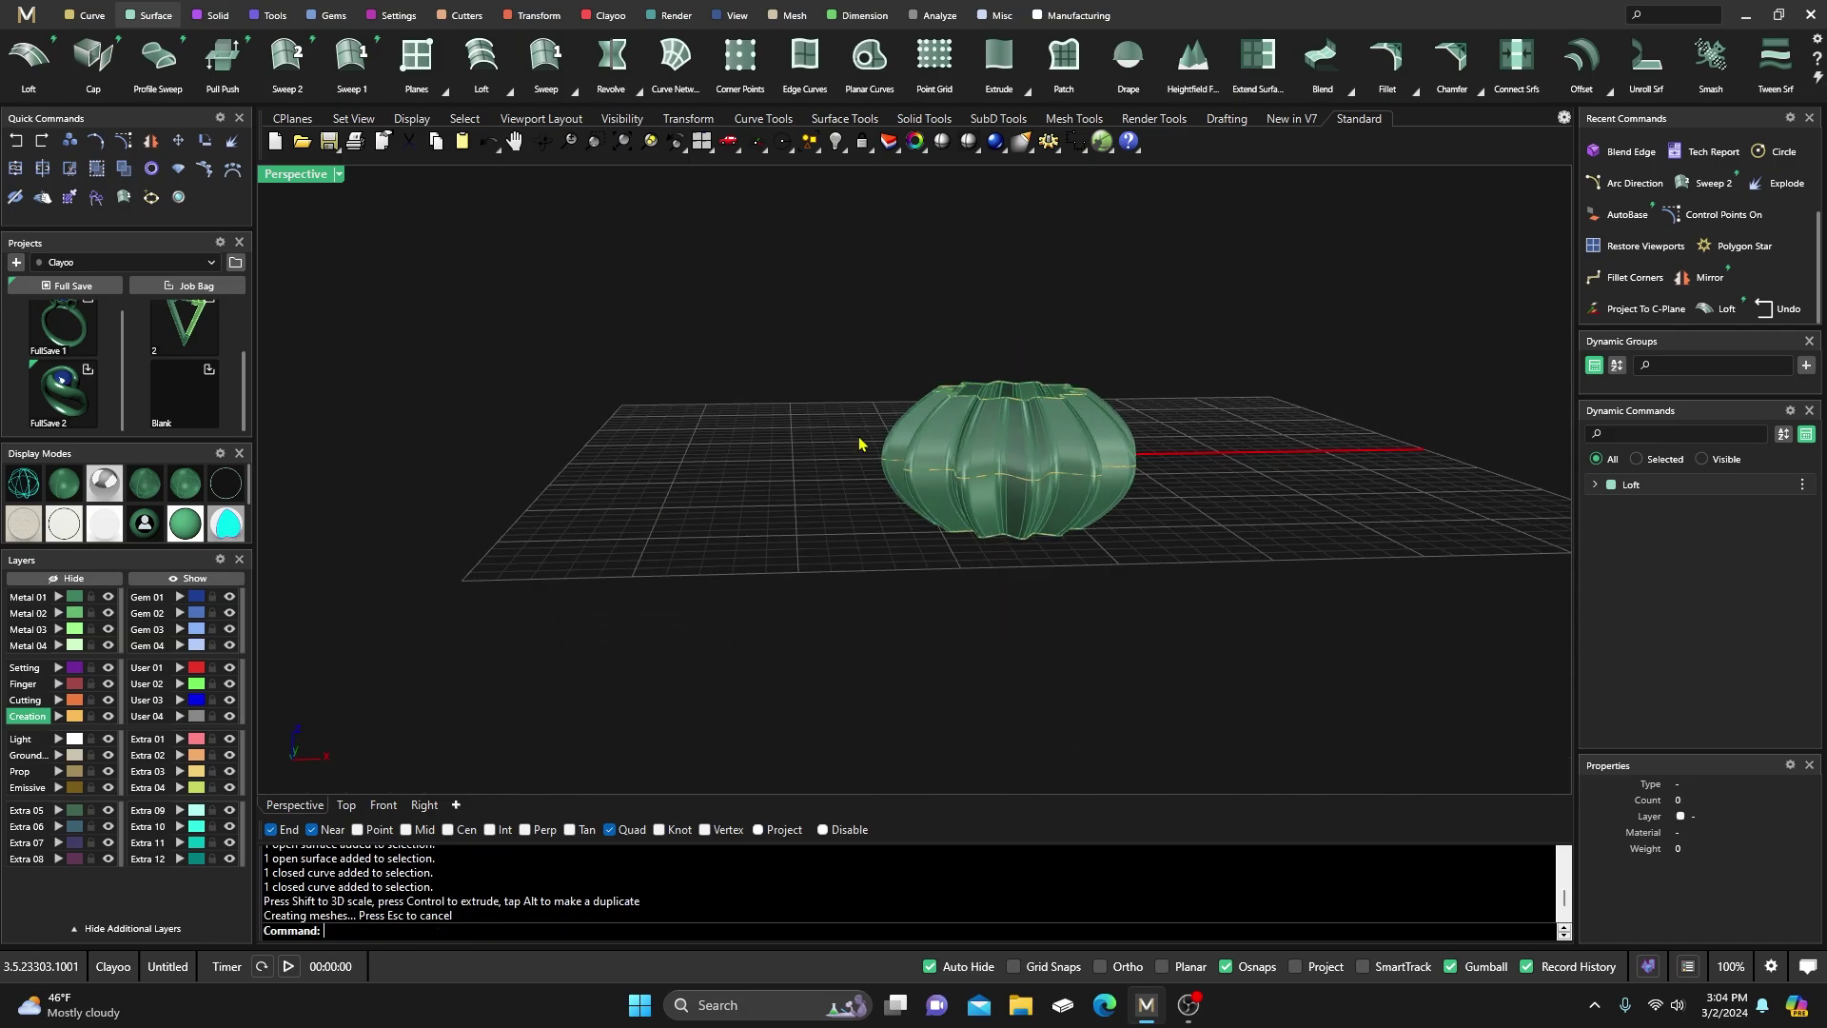
{"action": "scroll", "coordinate": [1000, 437], "scroll_direction": "up", "scroll_amount": 3}
{"action": "right_click_drag", "start_coordinate": [1000, 437], "coordinate": [826, 473]}
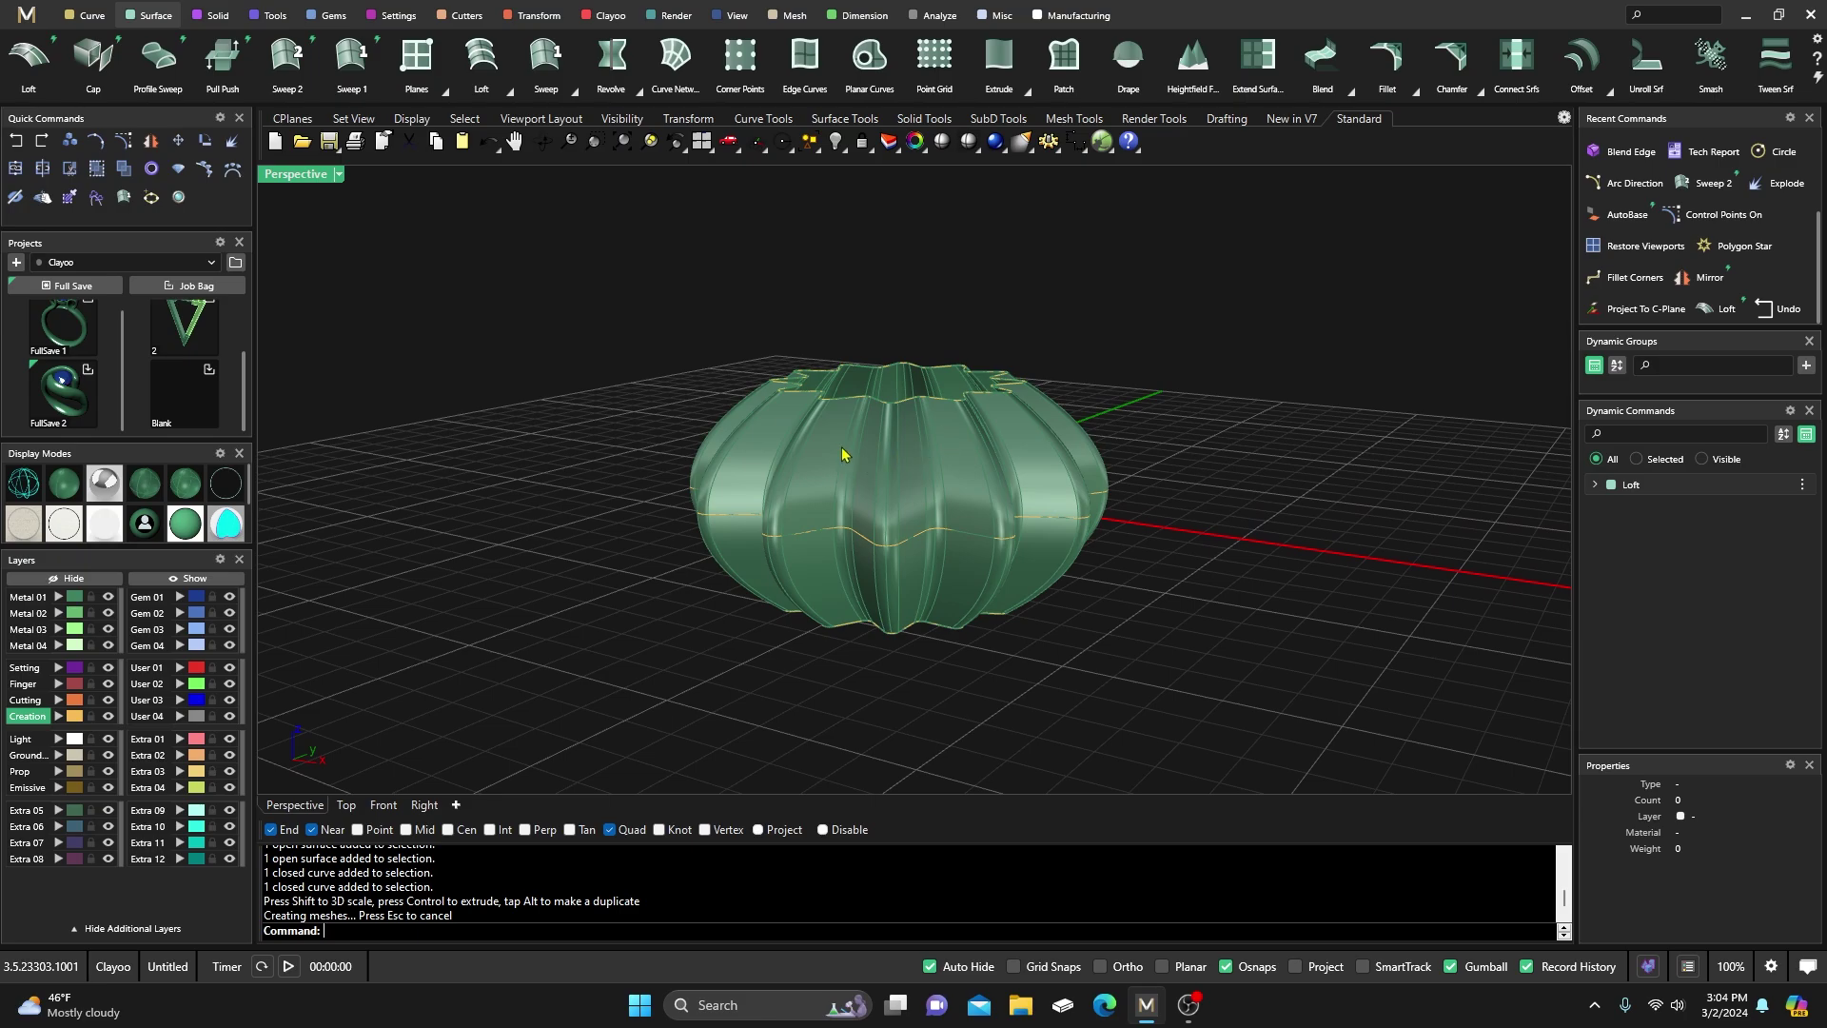
{"action": "scroll", "coordinate": [823, 423], "scroll_direction": "down", "scroll_amount": 2}
{"action": "right_click_drag", "start_coordinate": [836, 408], "coordinate": [861, 466]}
{"action": "scroll", "coordinate": [876, 488], "scroll_direction": "up", "scroll_amount": 3}
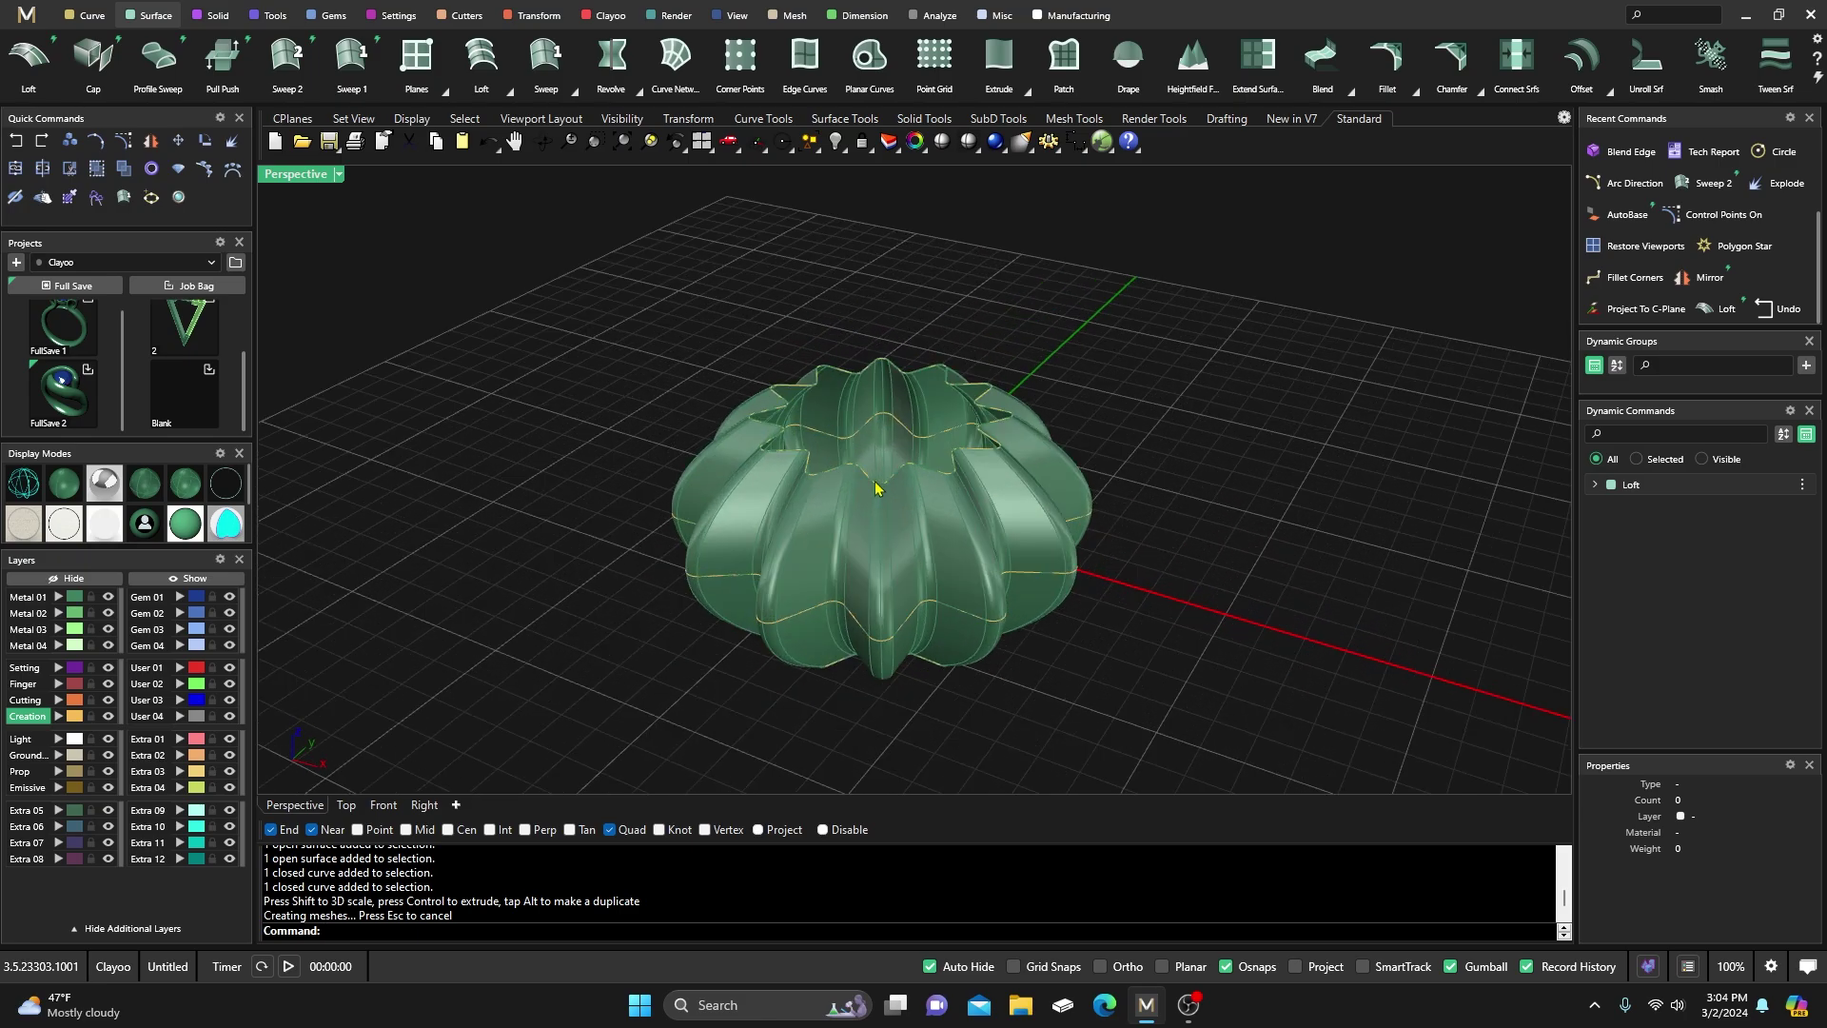
{"action": "scroll", "coordinate": [761, 461], "scroll_direction": "down", "scroll_amount": 2}
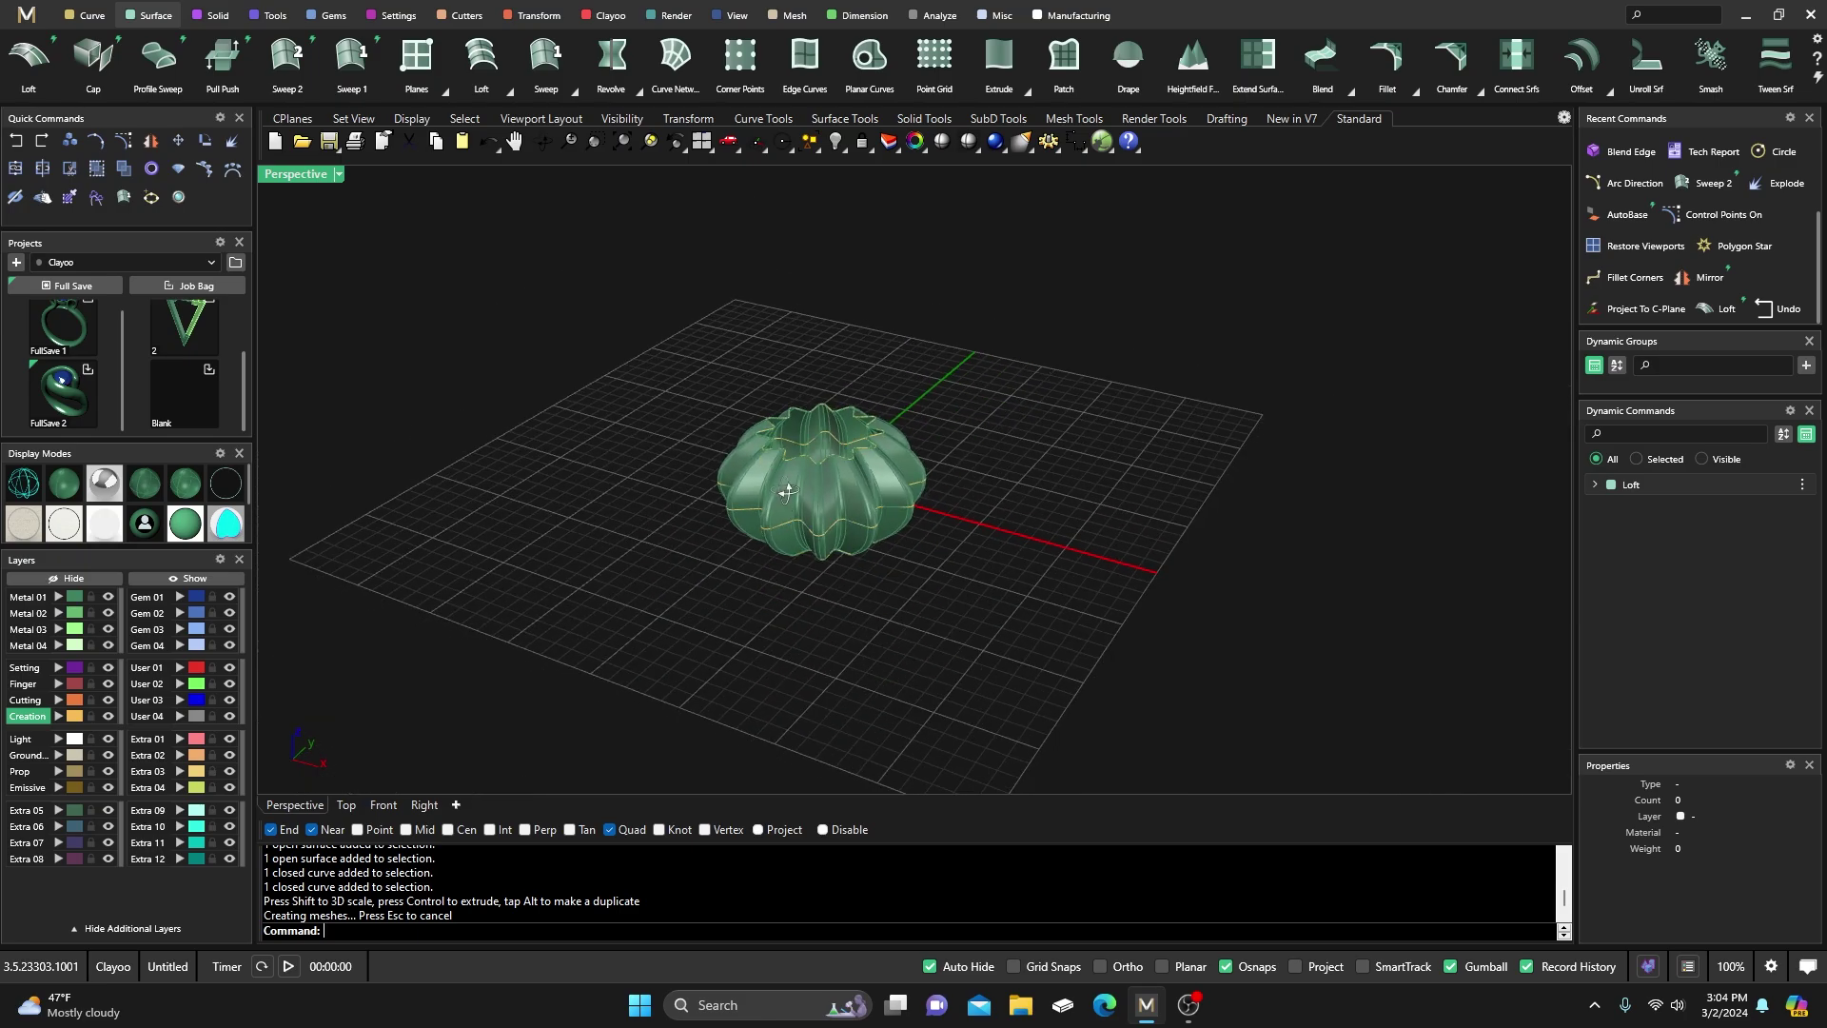
Offset the lofted bead surface by 1 mm as a solid, deleting the input surface and flipping all offset directions
{"action": "right_click_drag", "start_coordinate": [761, 461], "coordinate": [778, 439]}
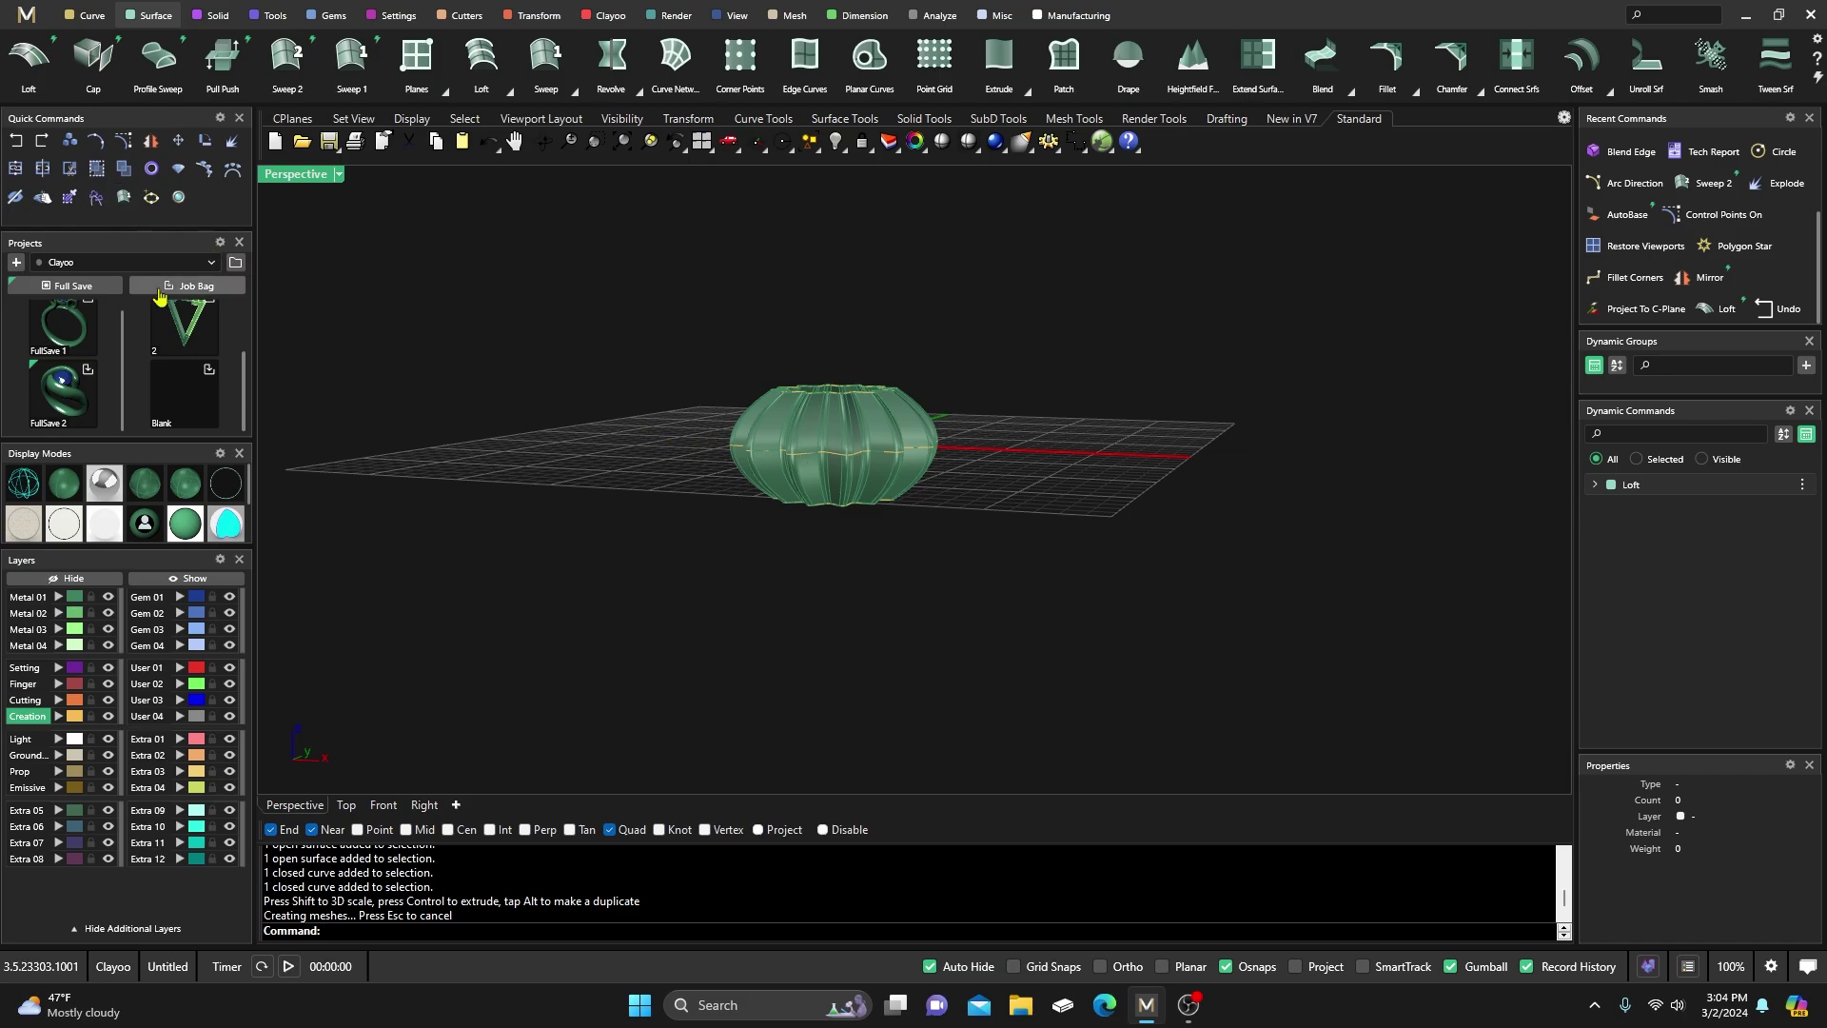
{"action": "right_click_drag", "start_coordinate": [691, 442], "coordinate": [849, 469]}
{"action": "scroll", "coordinate": [818, 466], "scroll_direction": "up", "scroll_amount": 3}
{"action": "left_click", "coordinate": [955, 494]}
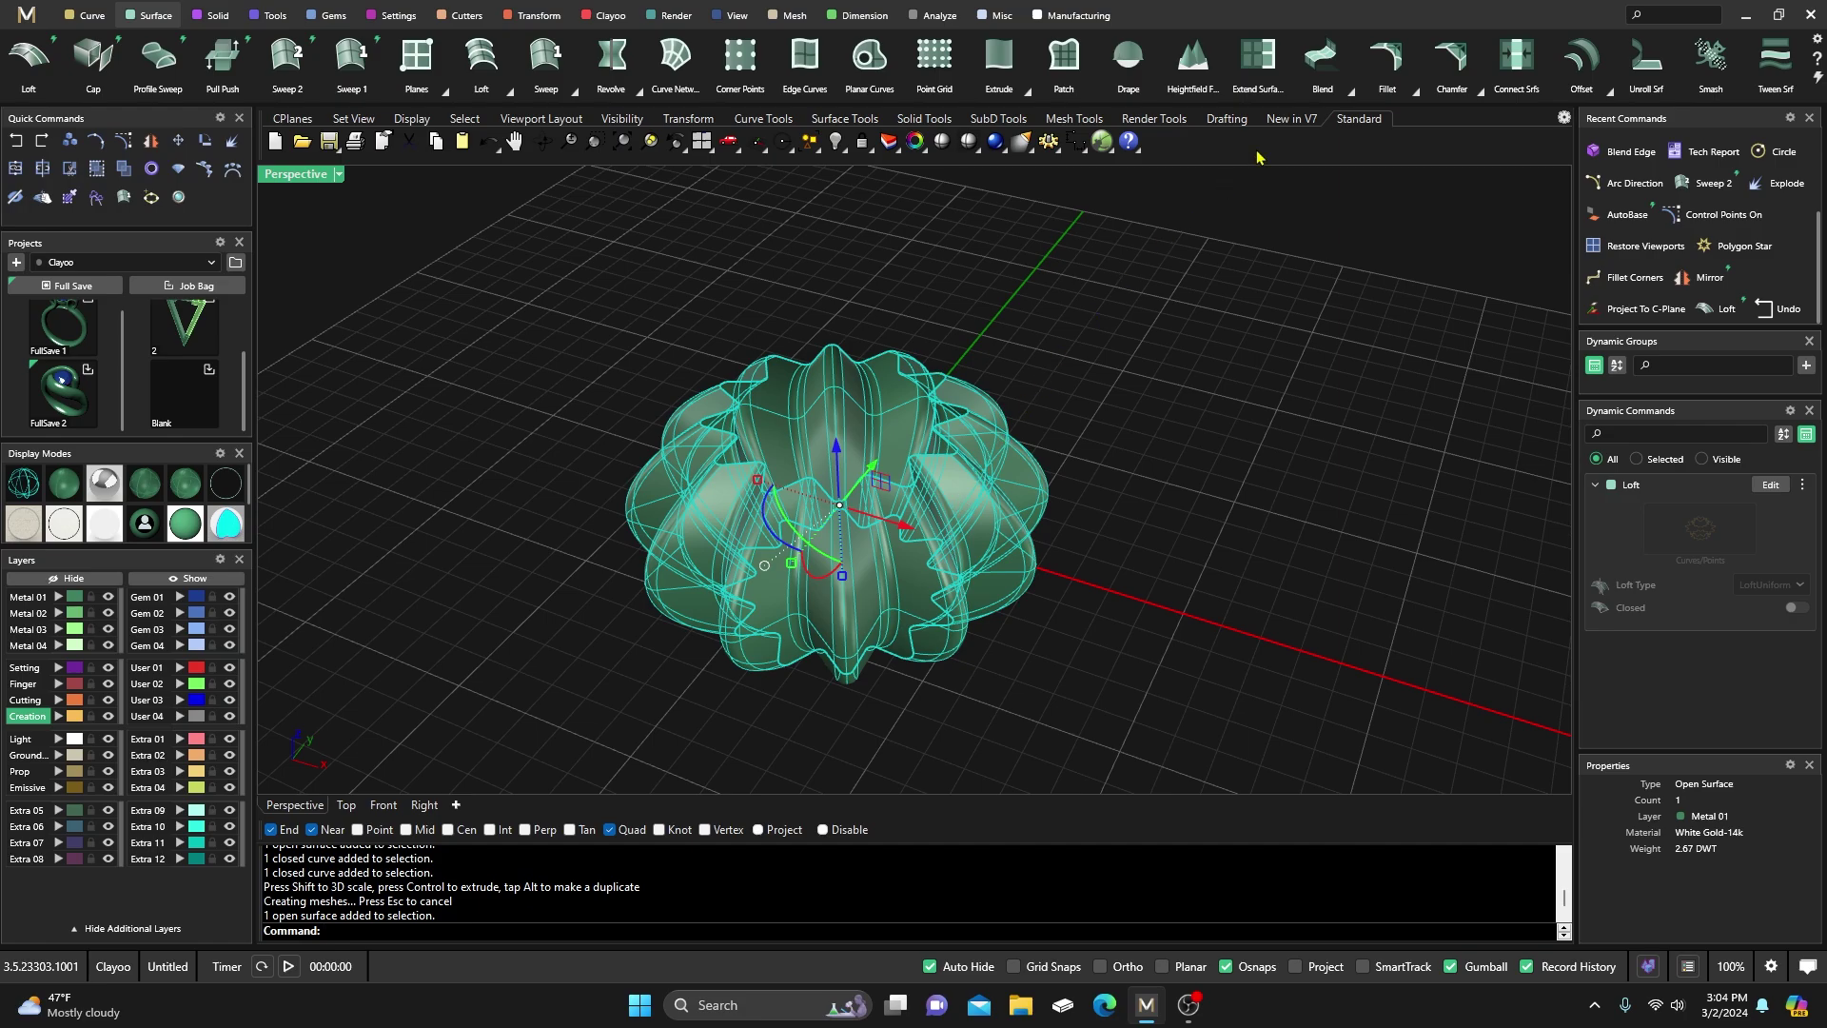
{"action": "left_click", "coordinate": [1607, 93]}
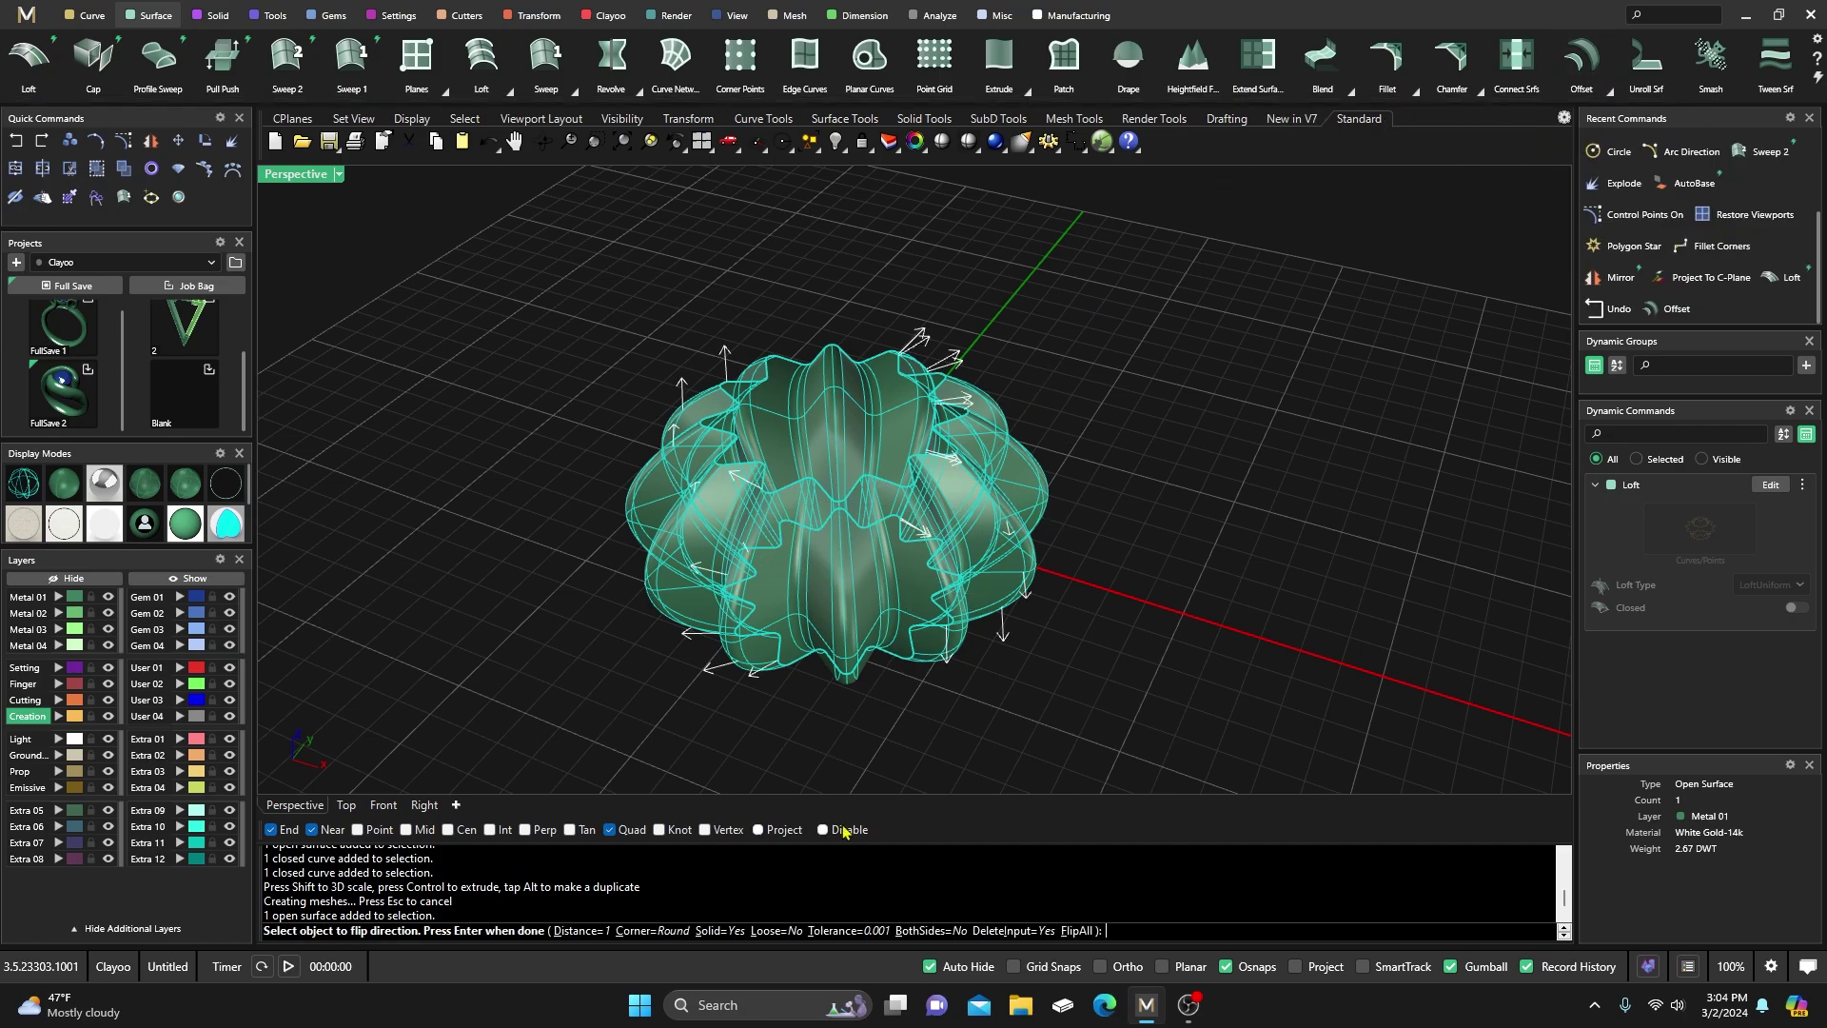
{"action": "left_click", "coordinate": [1078, 931]}
{"action": "right_click", "coordinate": [1103, 492]}
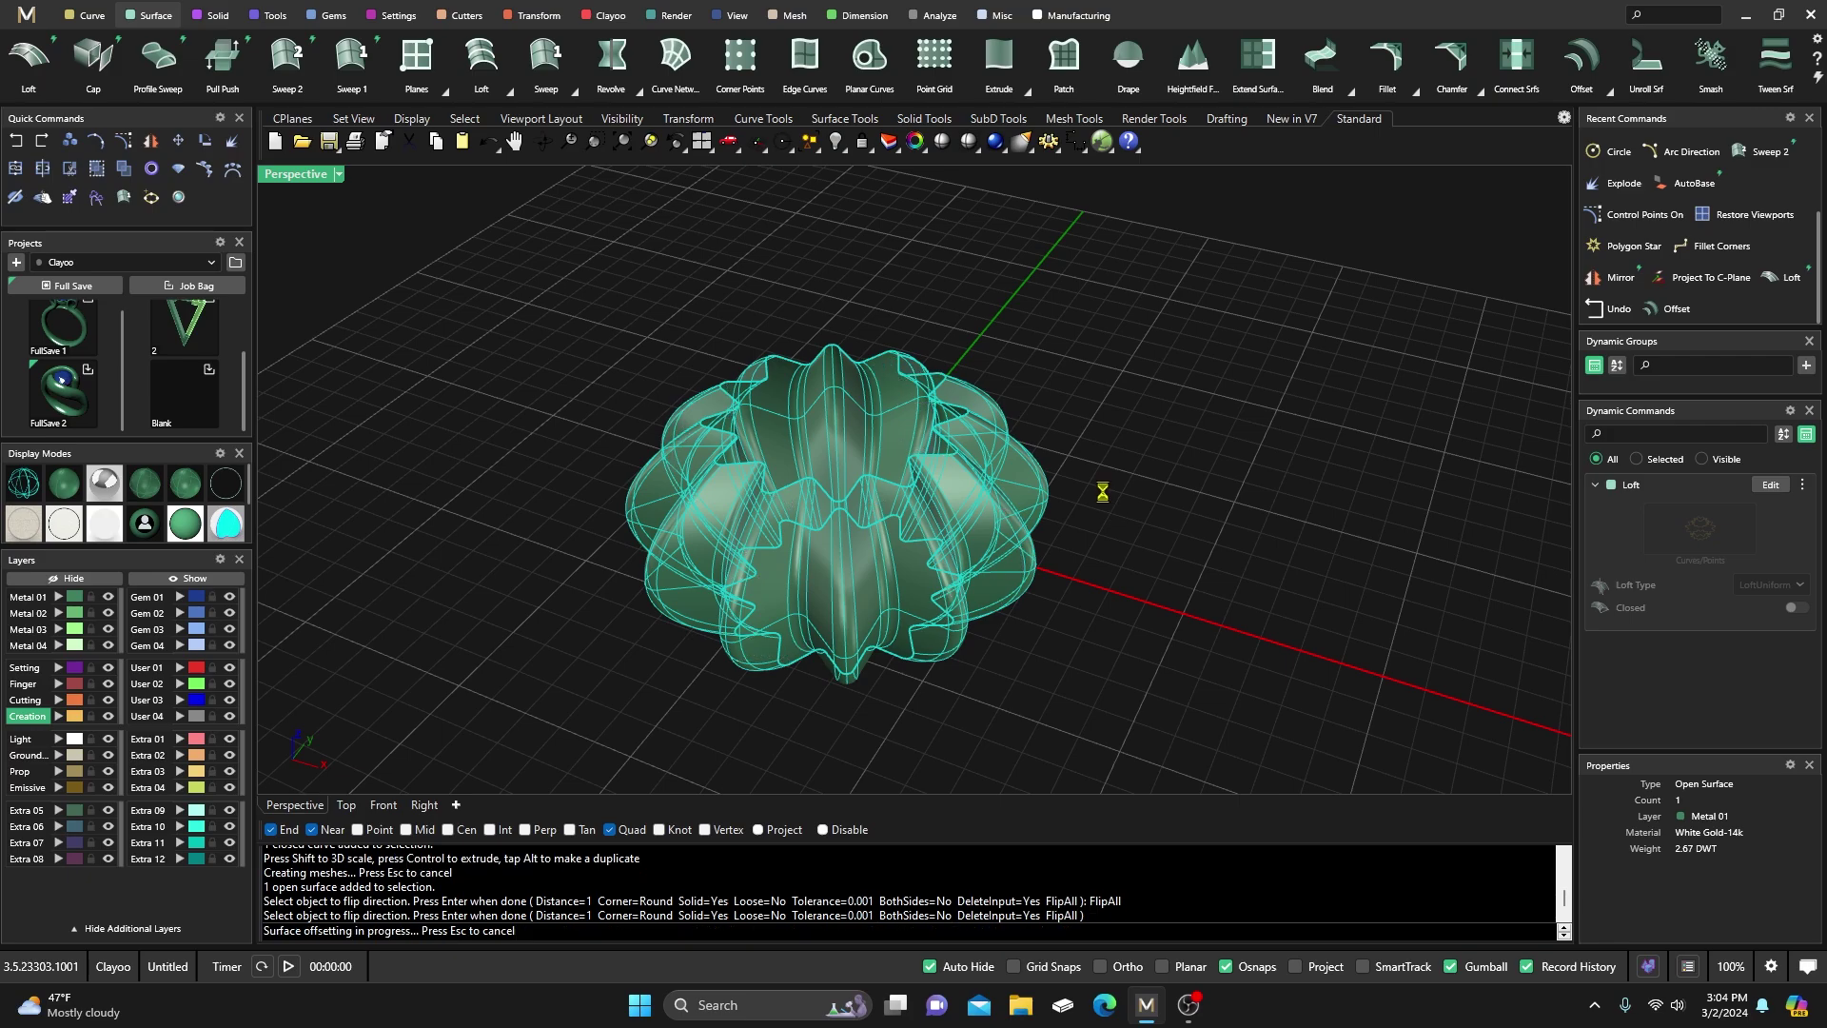
Run the 1 mm solid surface offset again on the bead and examine its inner wall and rim up close
{"action": "scroll", "coordinate": [920, 452], "scroll_direction": "up", "scroll_amount": 5}
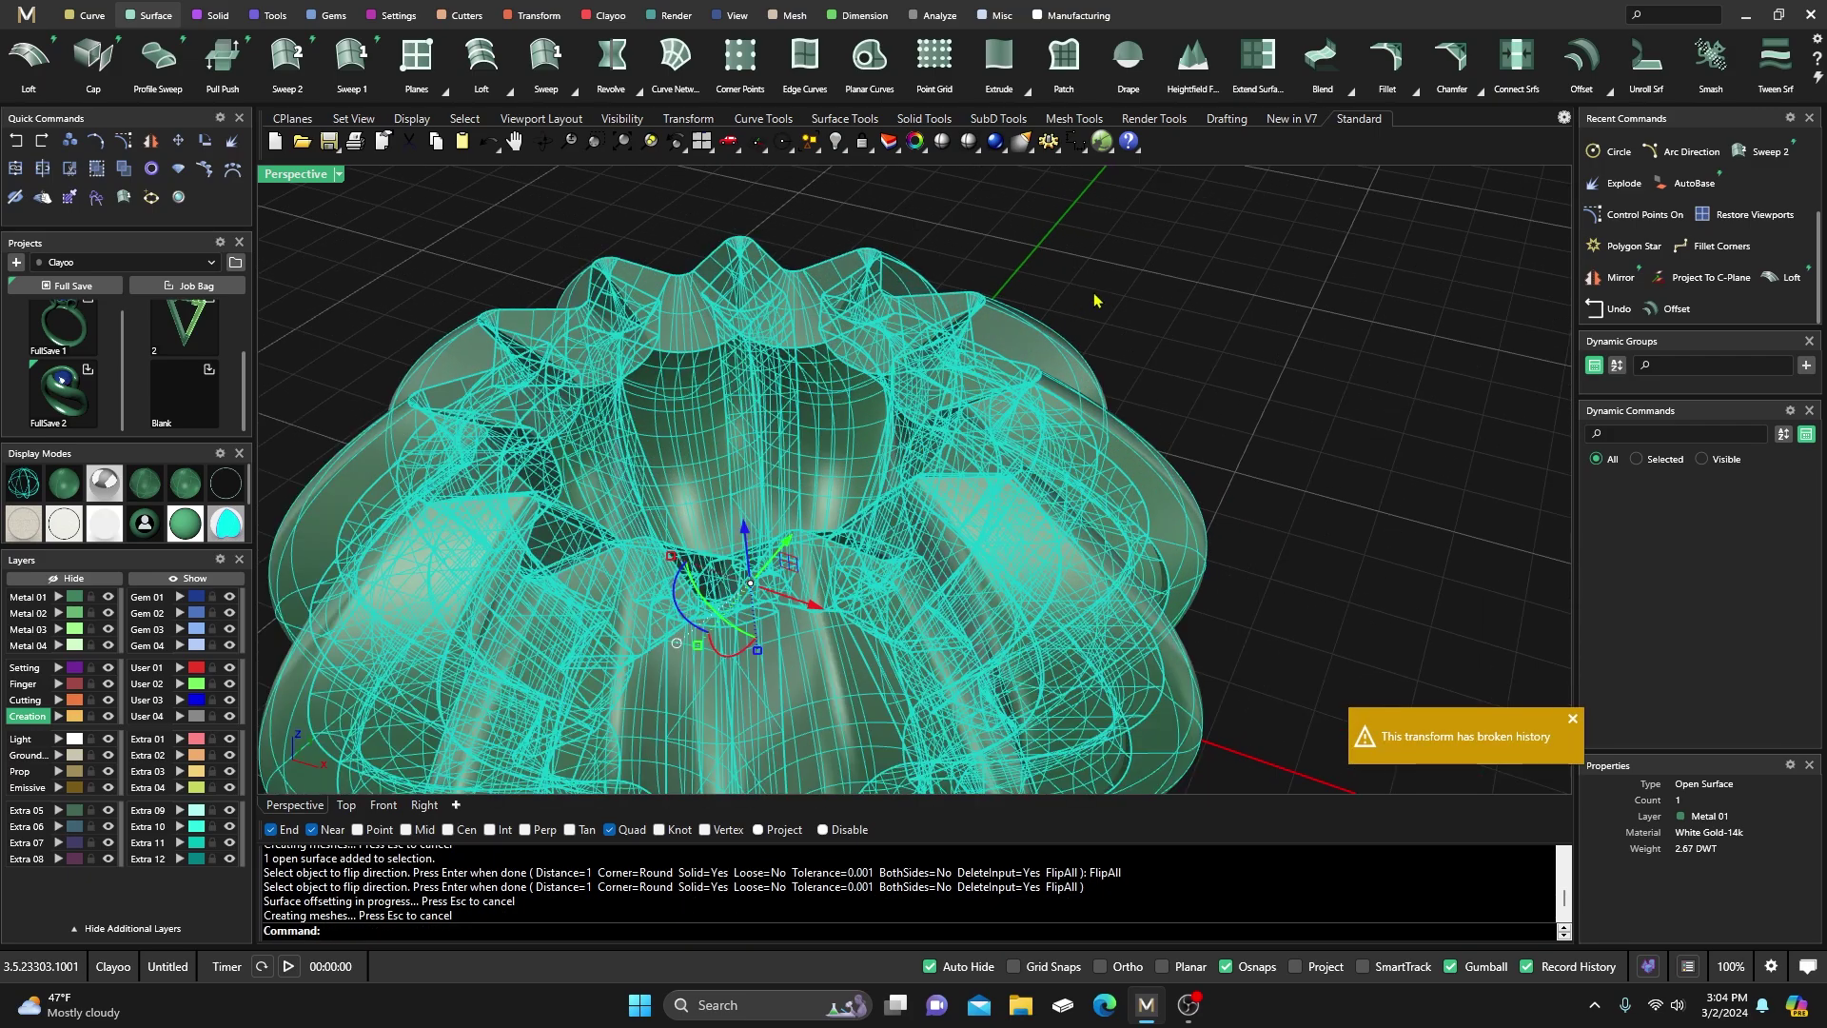
{"action": "right_click", "coordinate": [1095, 301]}
{"action": "right_click", "coordinate": [1112, 280]}
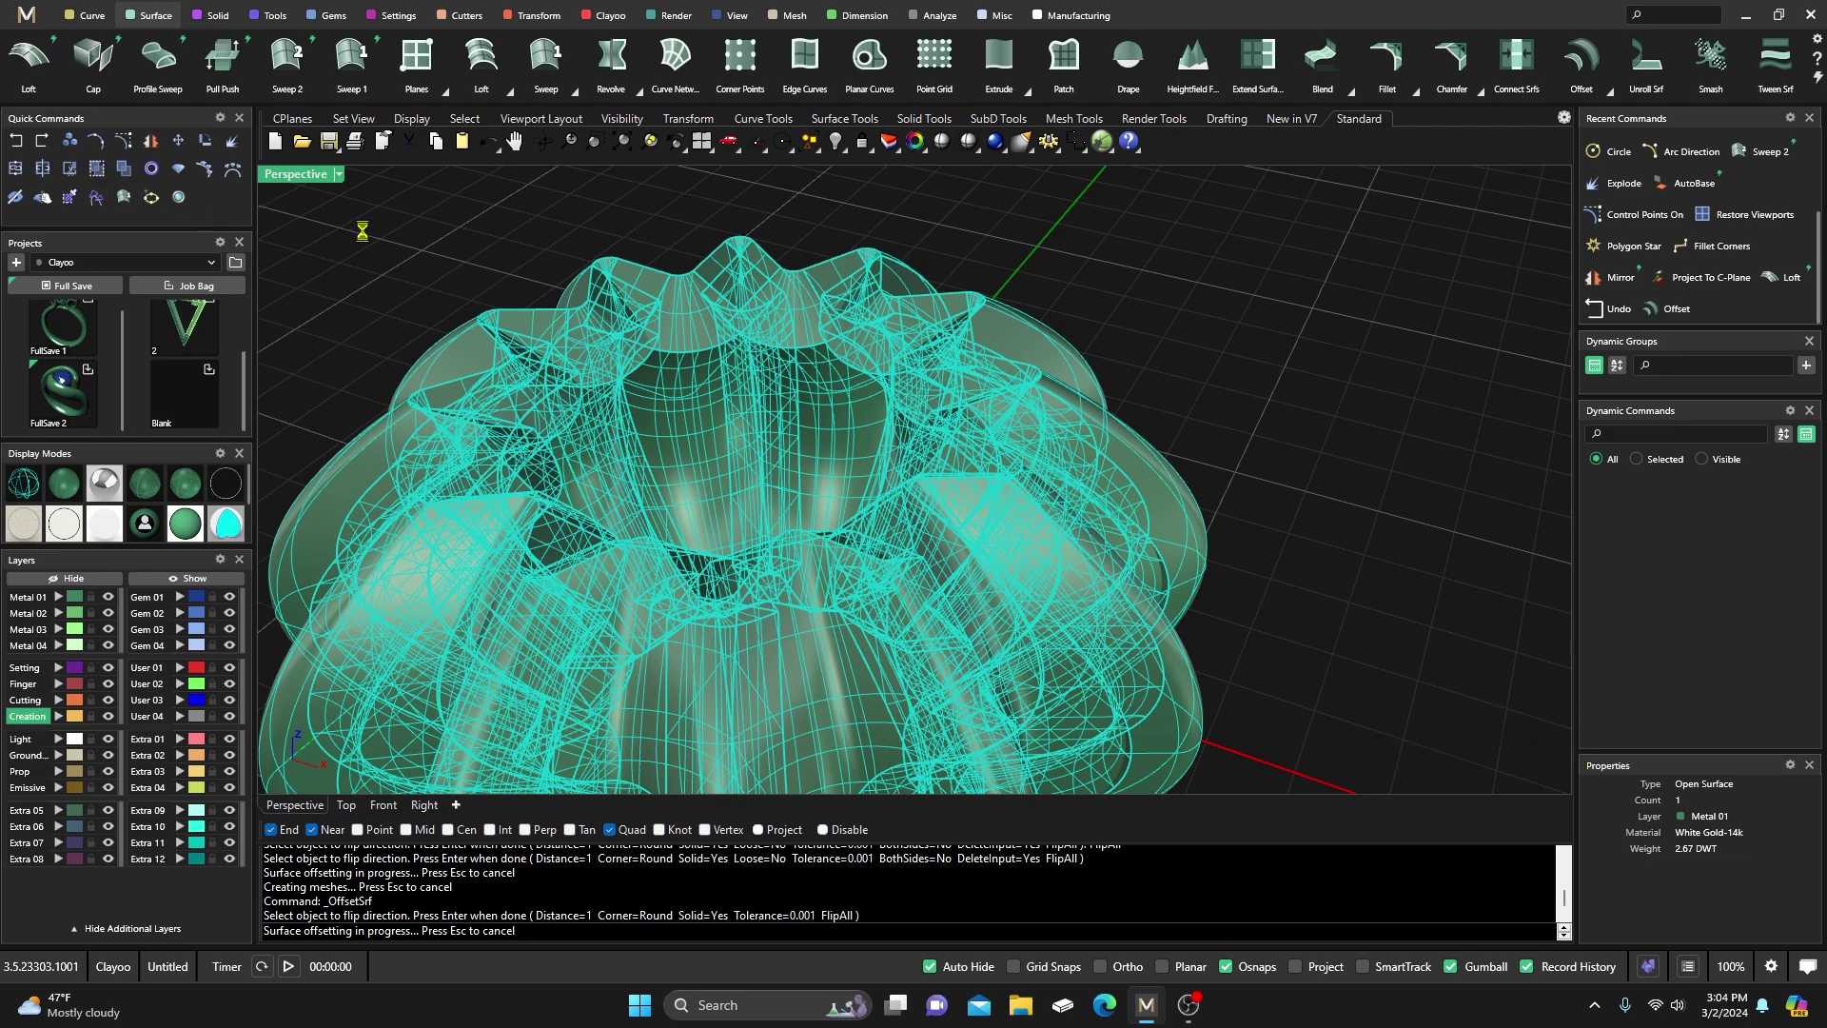
{"action": "left_click", "coordinate": [798, 224]}
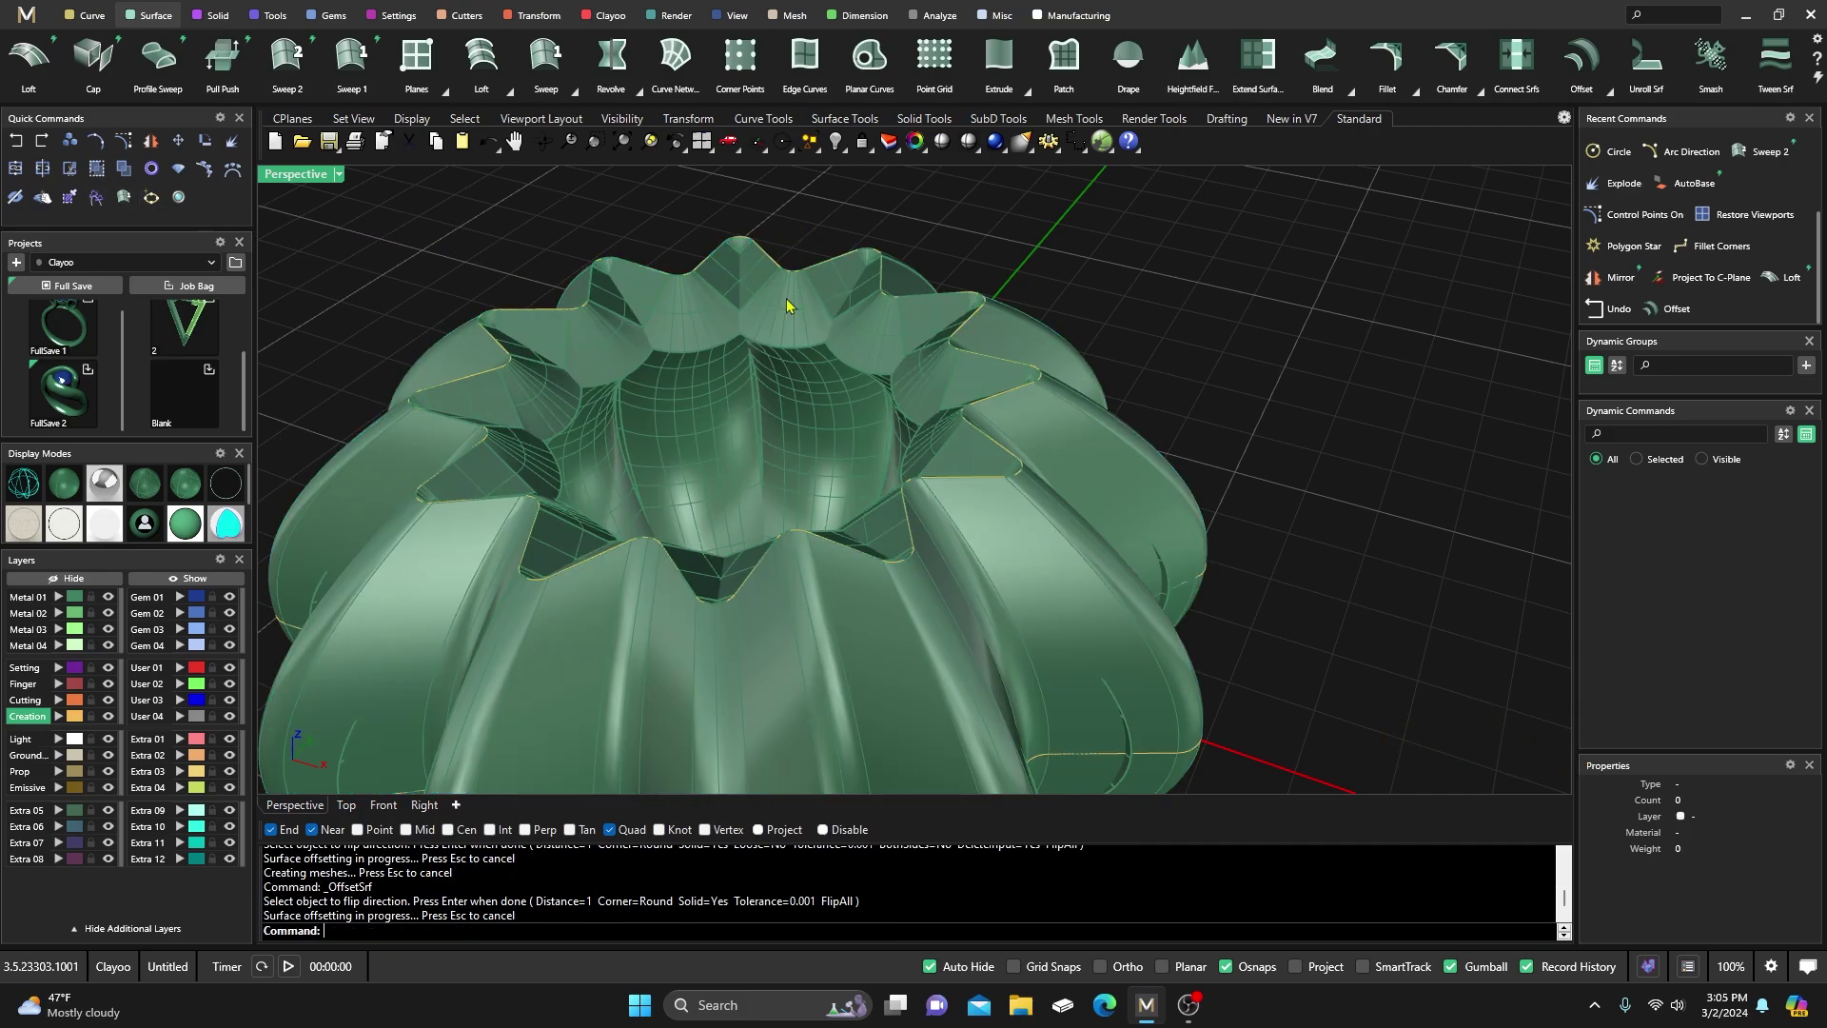
{"action": "scroll", "coordinate": [787, 302], "scroll_direction": "up", "scroll_amount": 8}
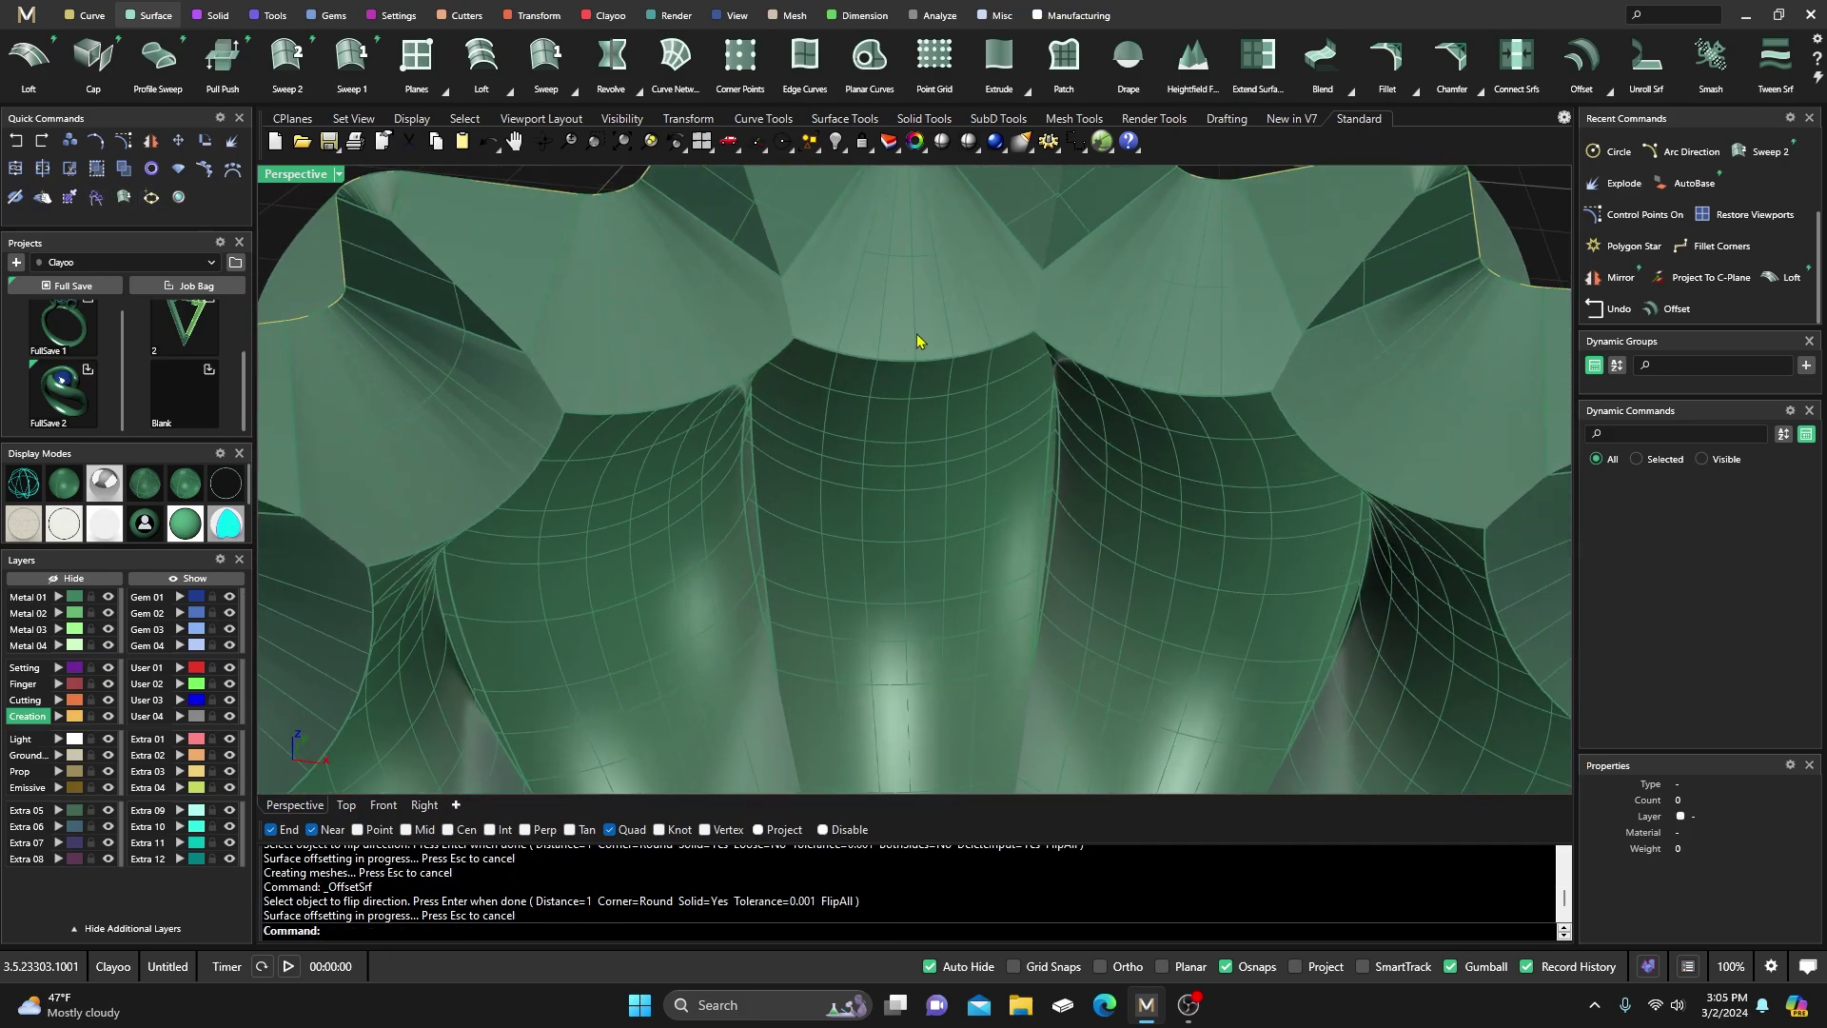
{"action": "left_click", "coordinate": [925, 340]}
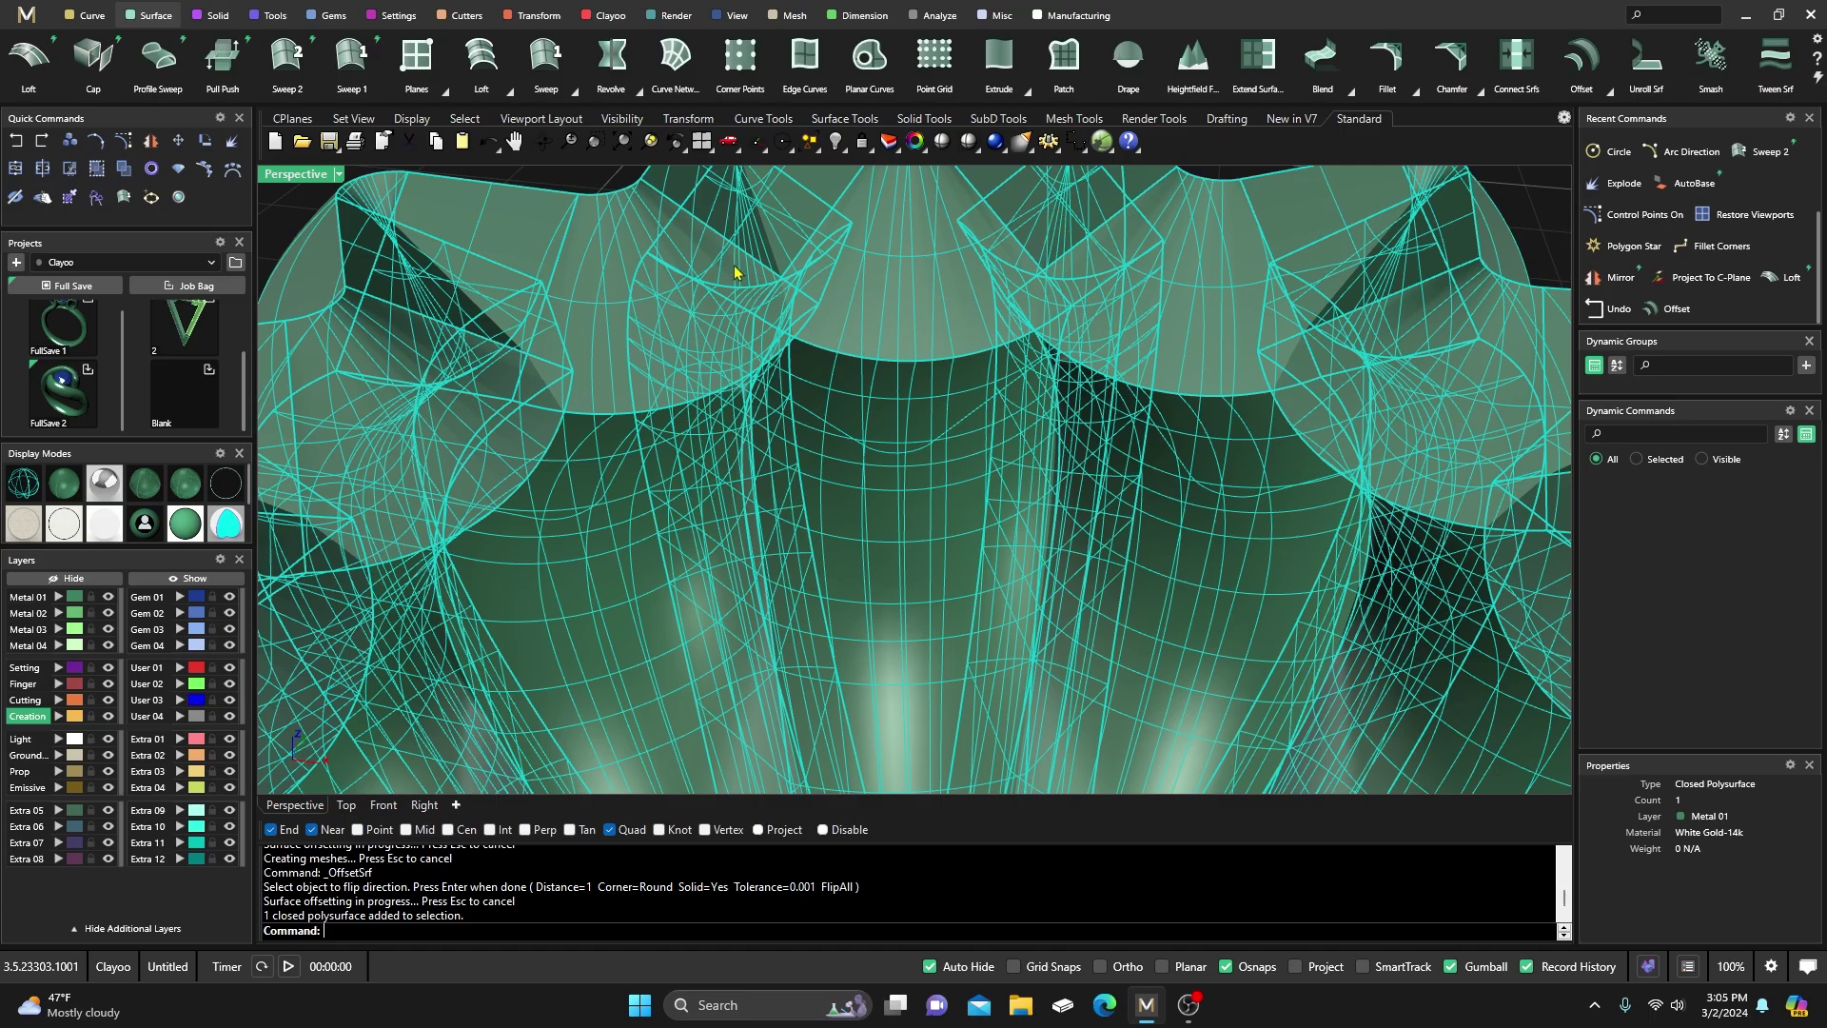
{"action": "scroll", "coordinate": [877, 293], "scroll_direction": "down", "scroll_amount": 8}
{"action": "key", "text": "Escape"}
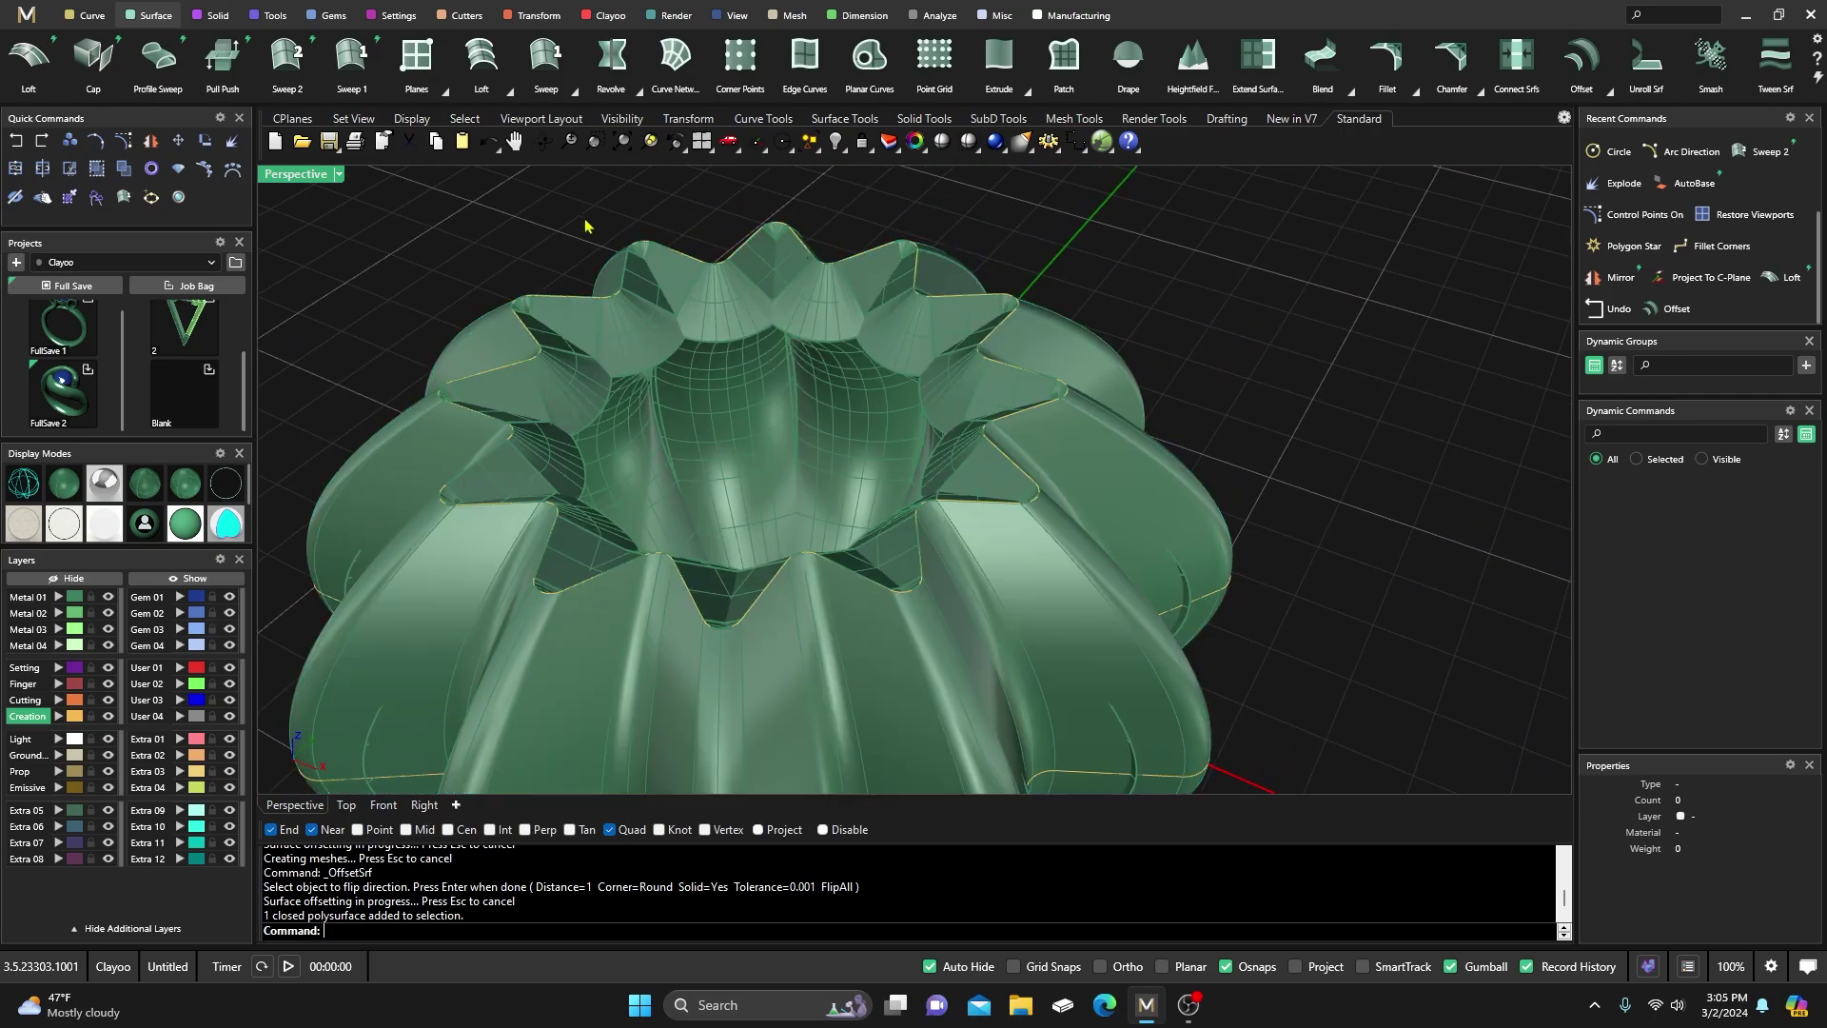
Undo the surface offset, the two scalings of the star curves and the last loft parameter edit
{"action": "left_click", "coordinate": [40, 138]}
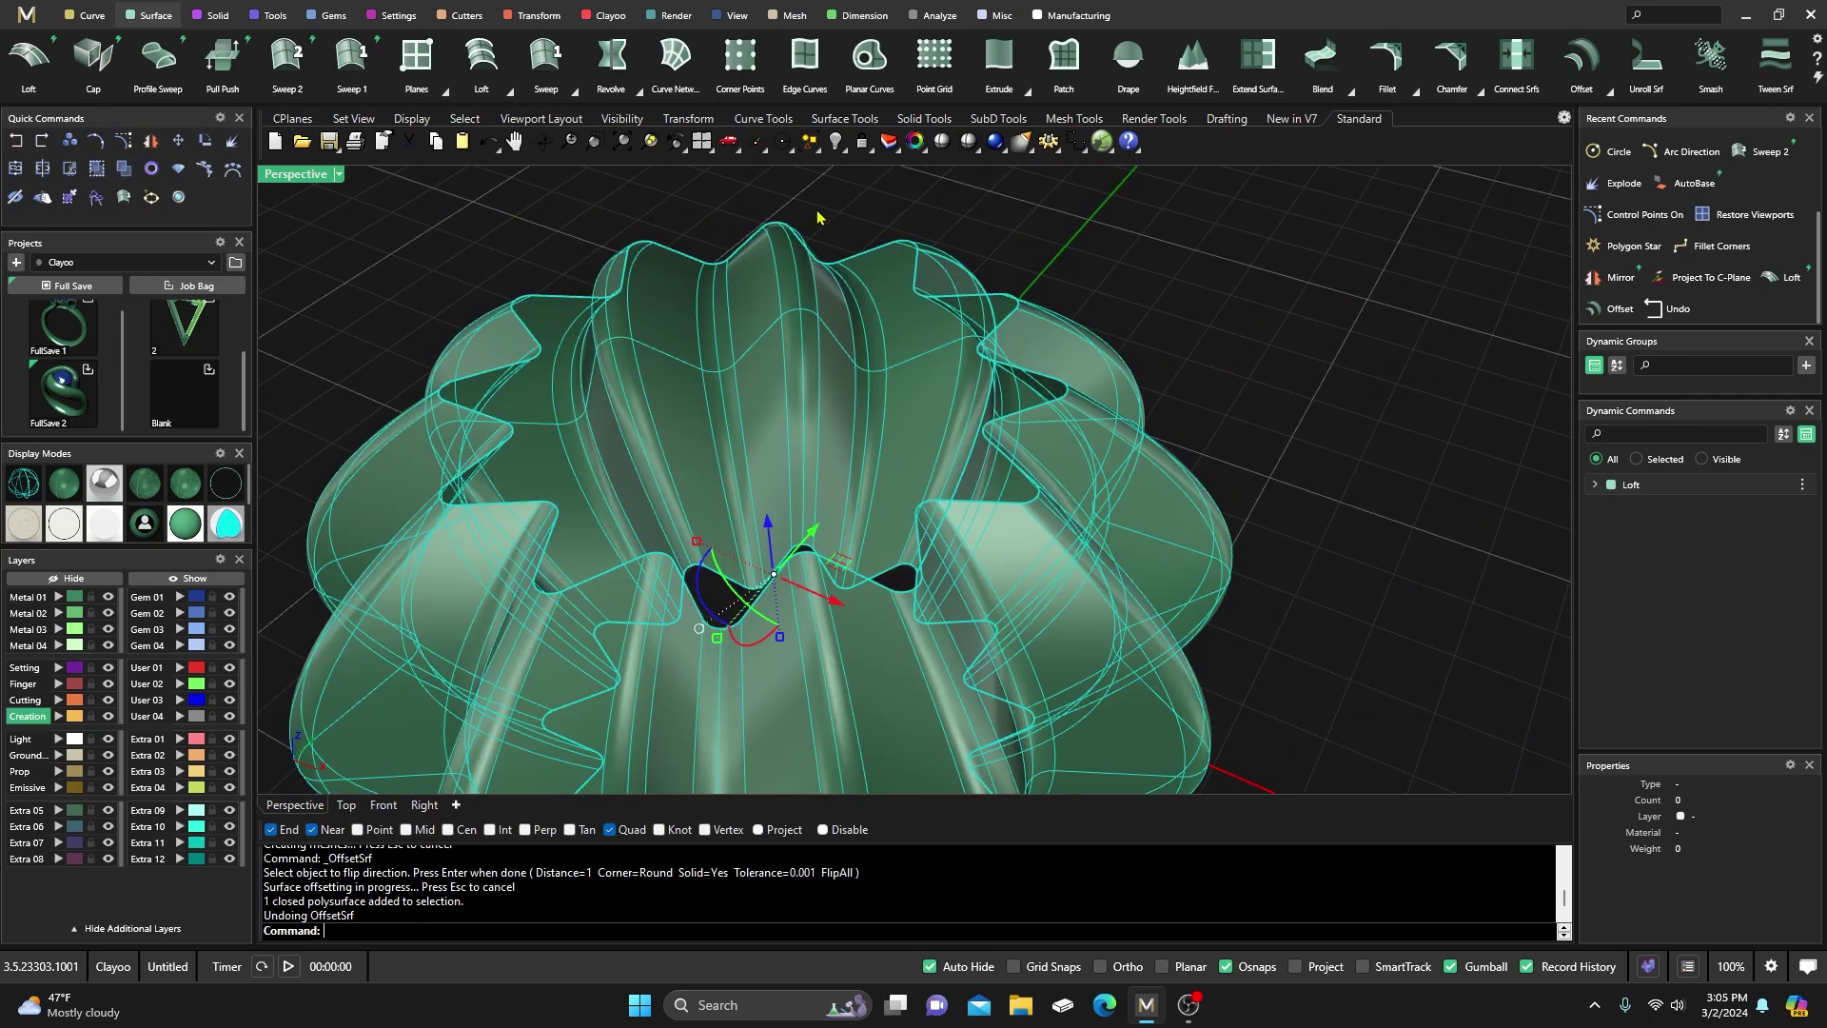
{"action": "key", "text": "Escape"}
{"action": "scroll", "coordinate": [818, 304], "scroll_direction": "down", "scroll_amount": 6}
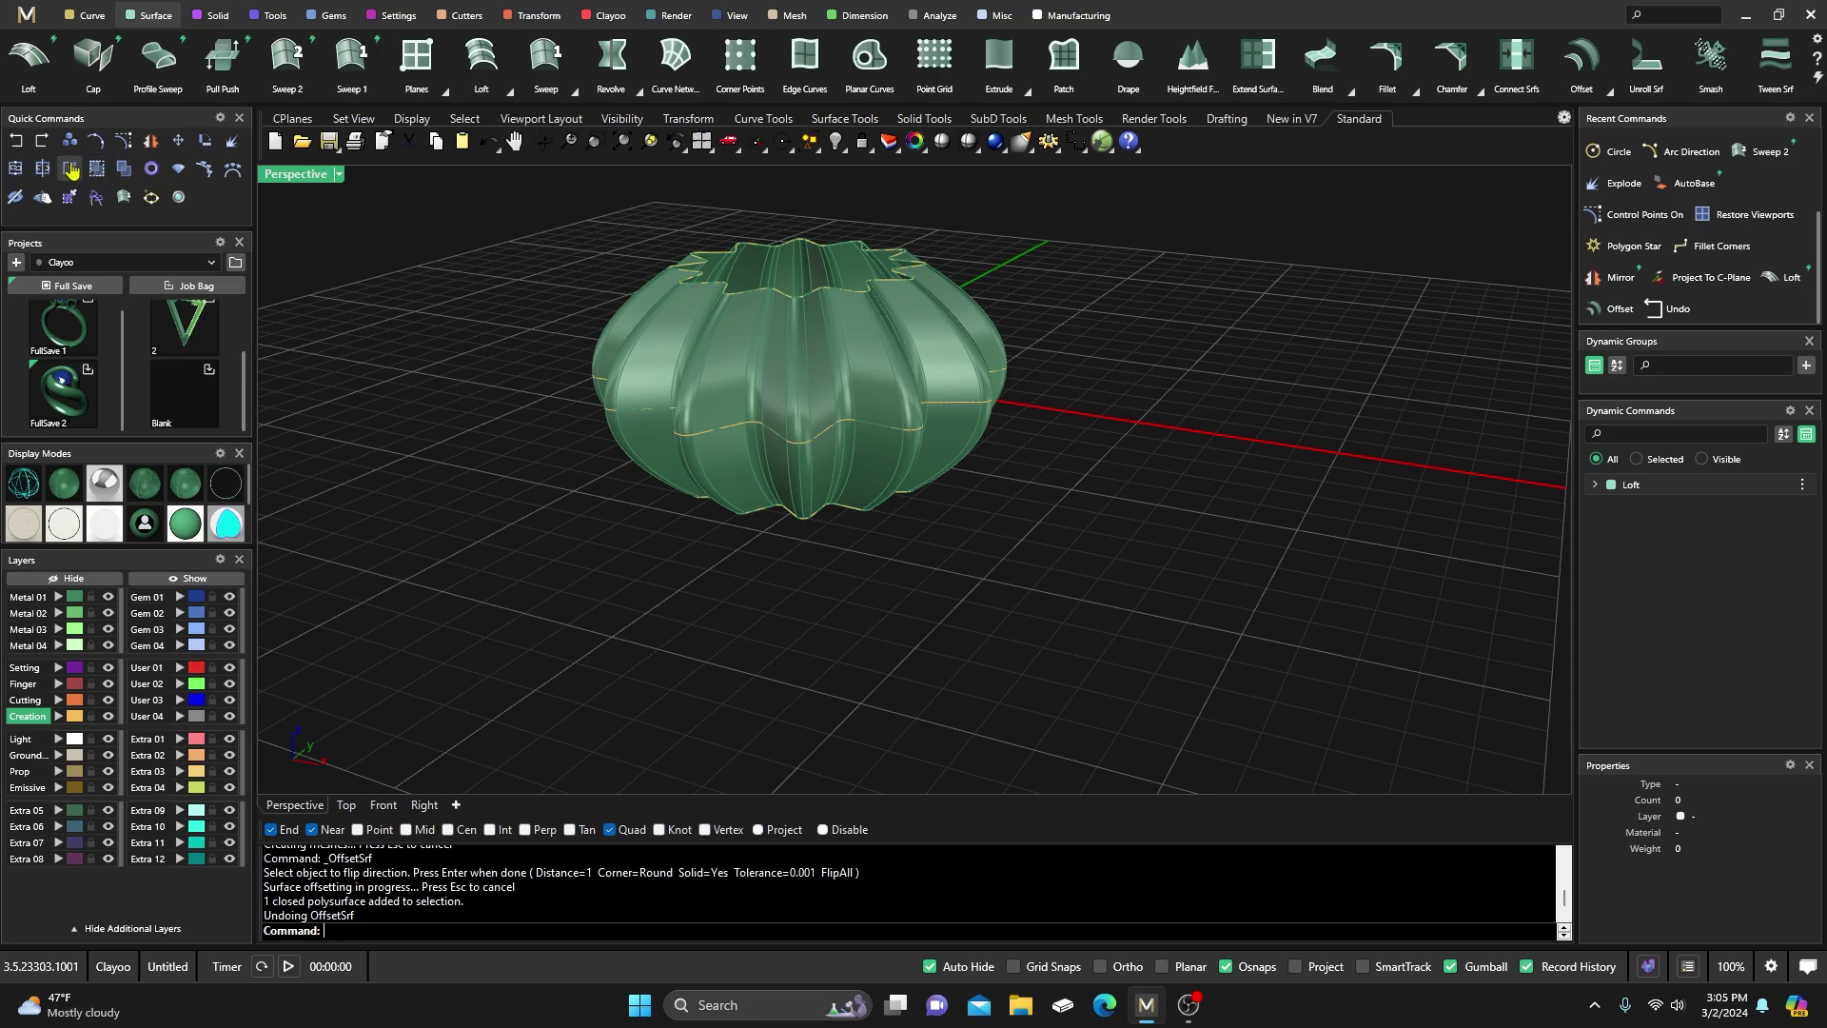
{"action": "left_click", "coordinate": [16, 141]}
{"action": "left_click", "coordinate": [17, 141]}
{"action": "left_click", "coordinate": [16, 141]}
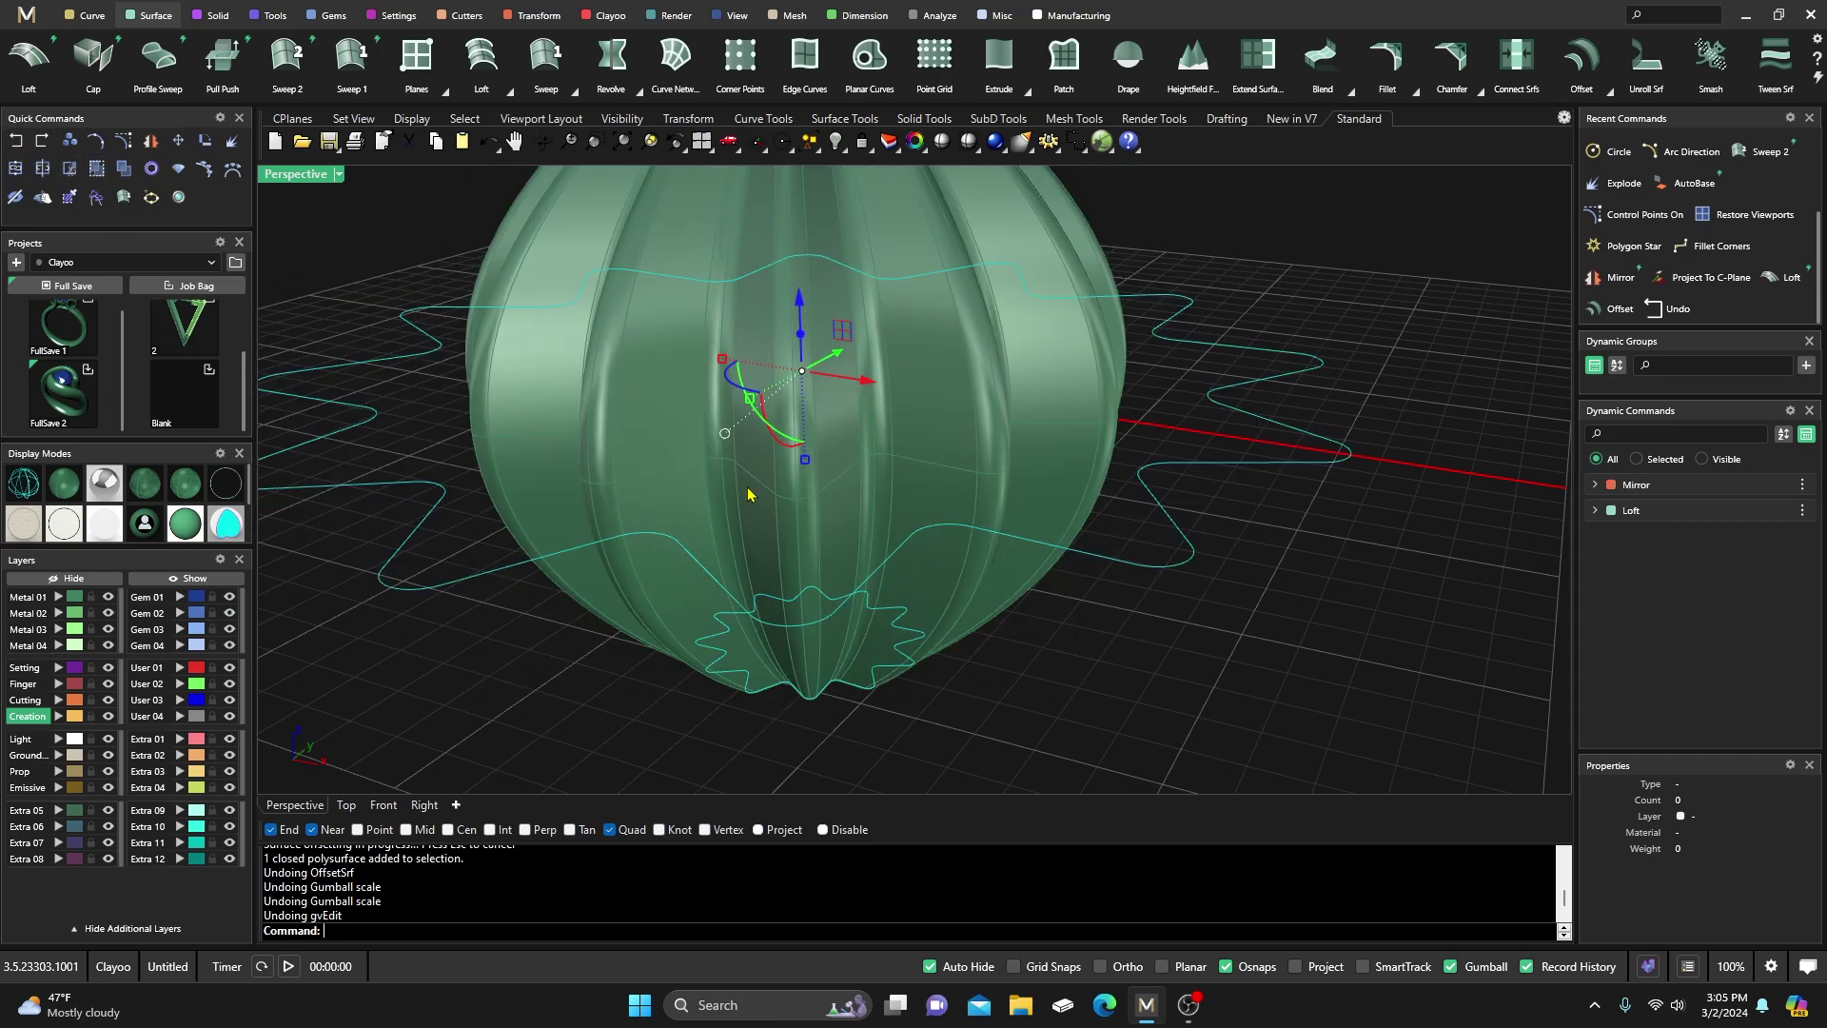
Delete the lofted bead surface, keeping the three star curves
{"action": "scroll", "coordinate": [748, 493], "scroll_direction": "down", "scroll_amount": 5}
{"action": "right_click_drag", "start_coordinate": [989, 523], "coordinate": [839, 323]}
{"action": "left_click", "coordinate": [836, 482]}
{"action": "key", "text": "Delete"}
Duplicate the top star curve with a vertical move of -1 mm
{"action": "left_click", "coordinate": [833, 318]}
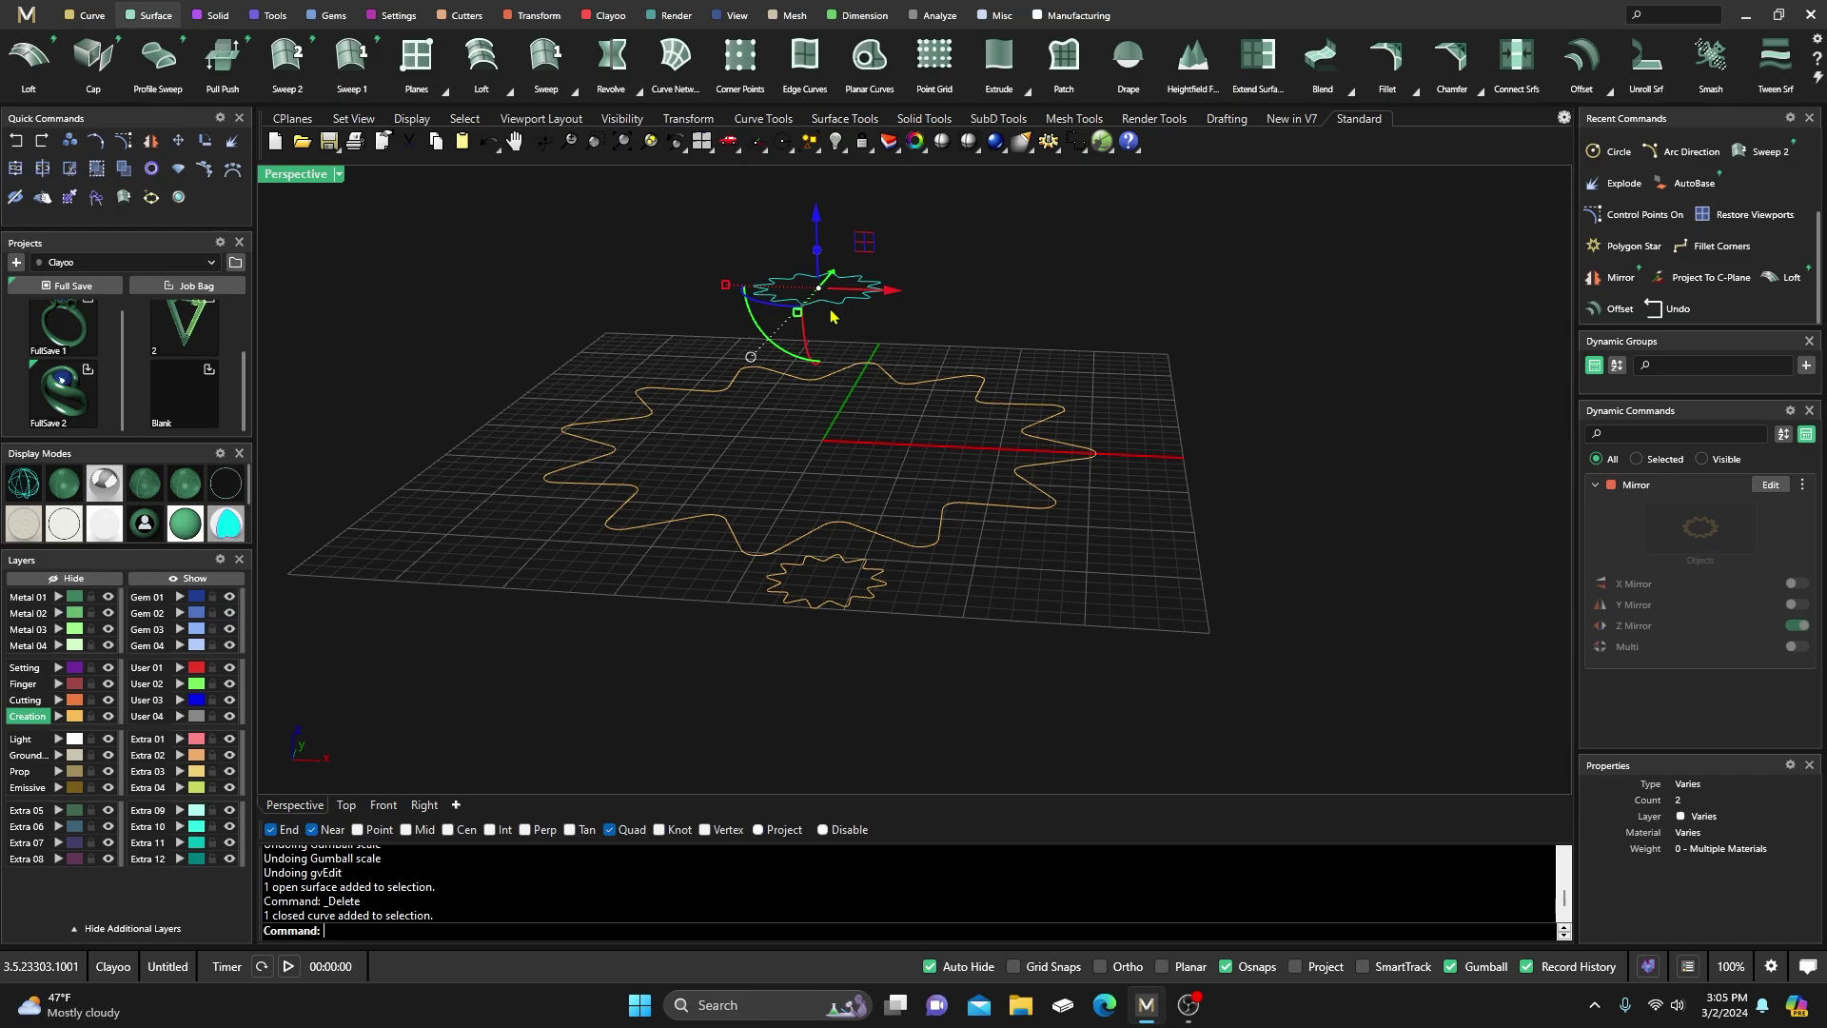
{"action": "left_click", "coordinate": [816, 217]}
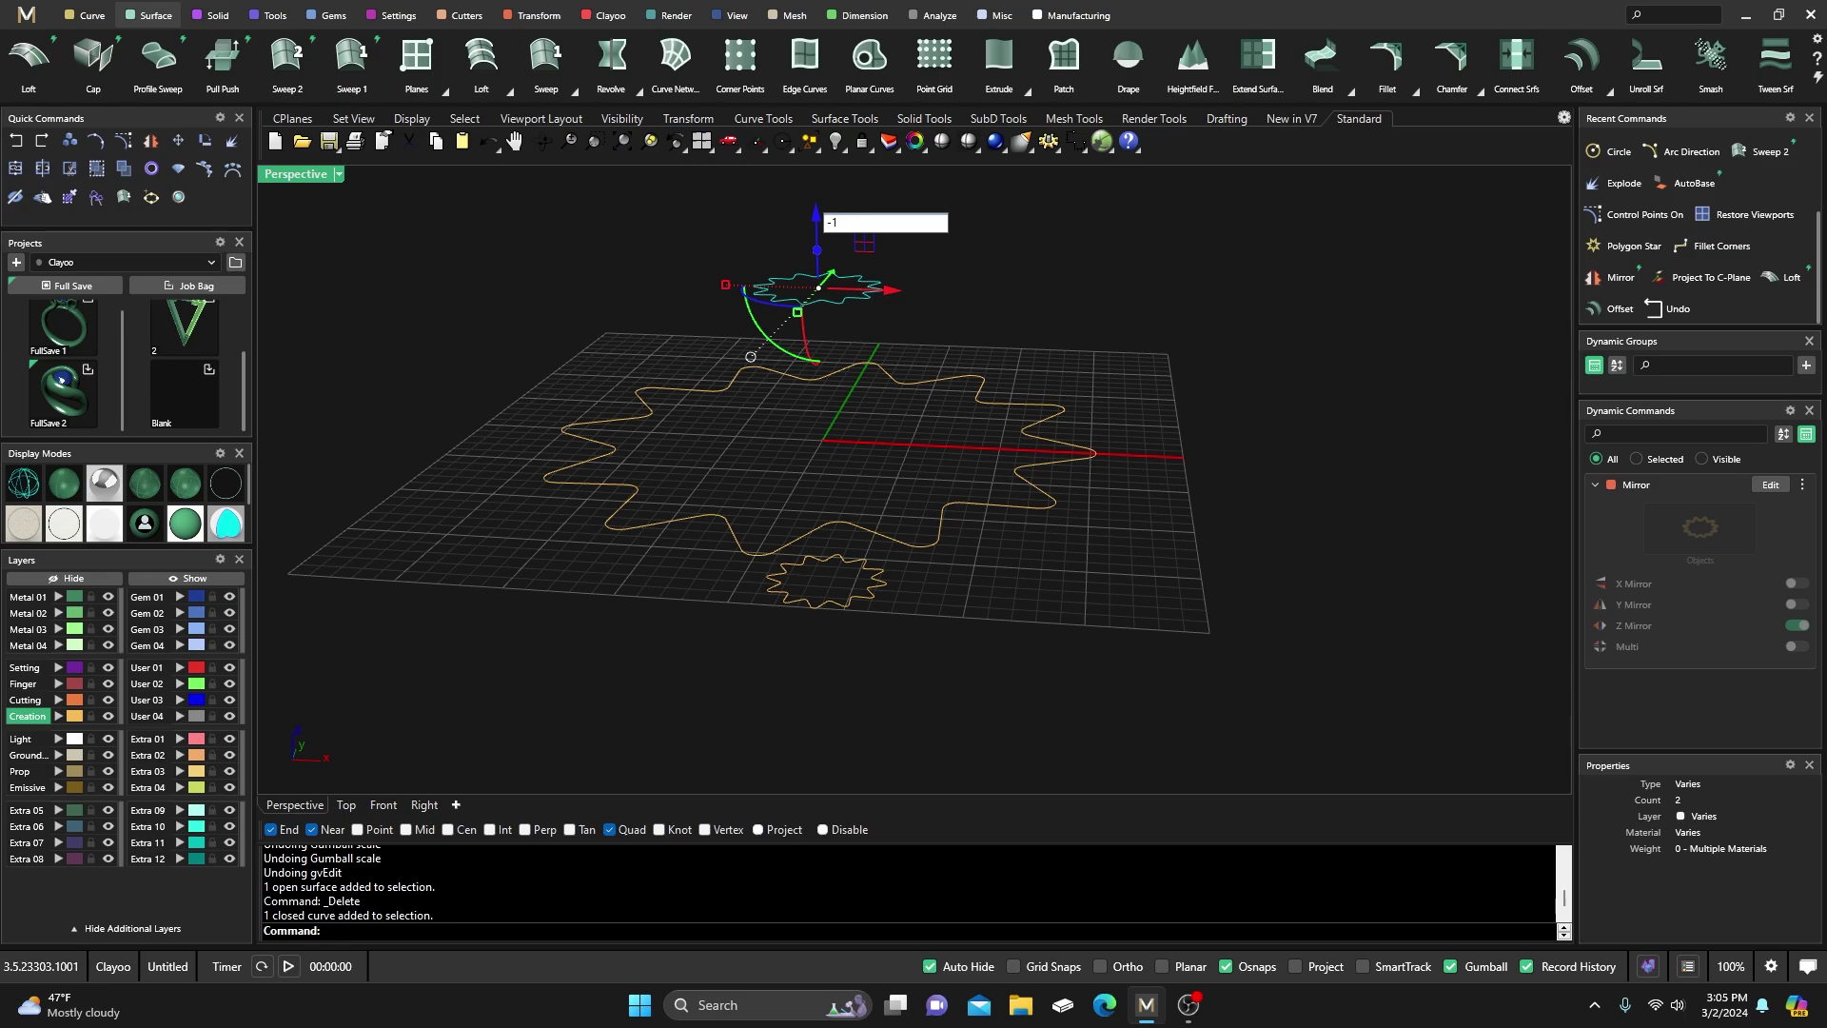
{"action": "type", "text": "-1"}
{"action": "key", "text": "Return"}
{"action": "left_click", "coordinate": [973, 296]}
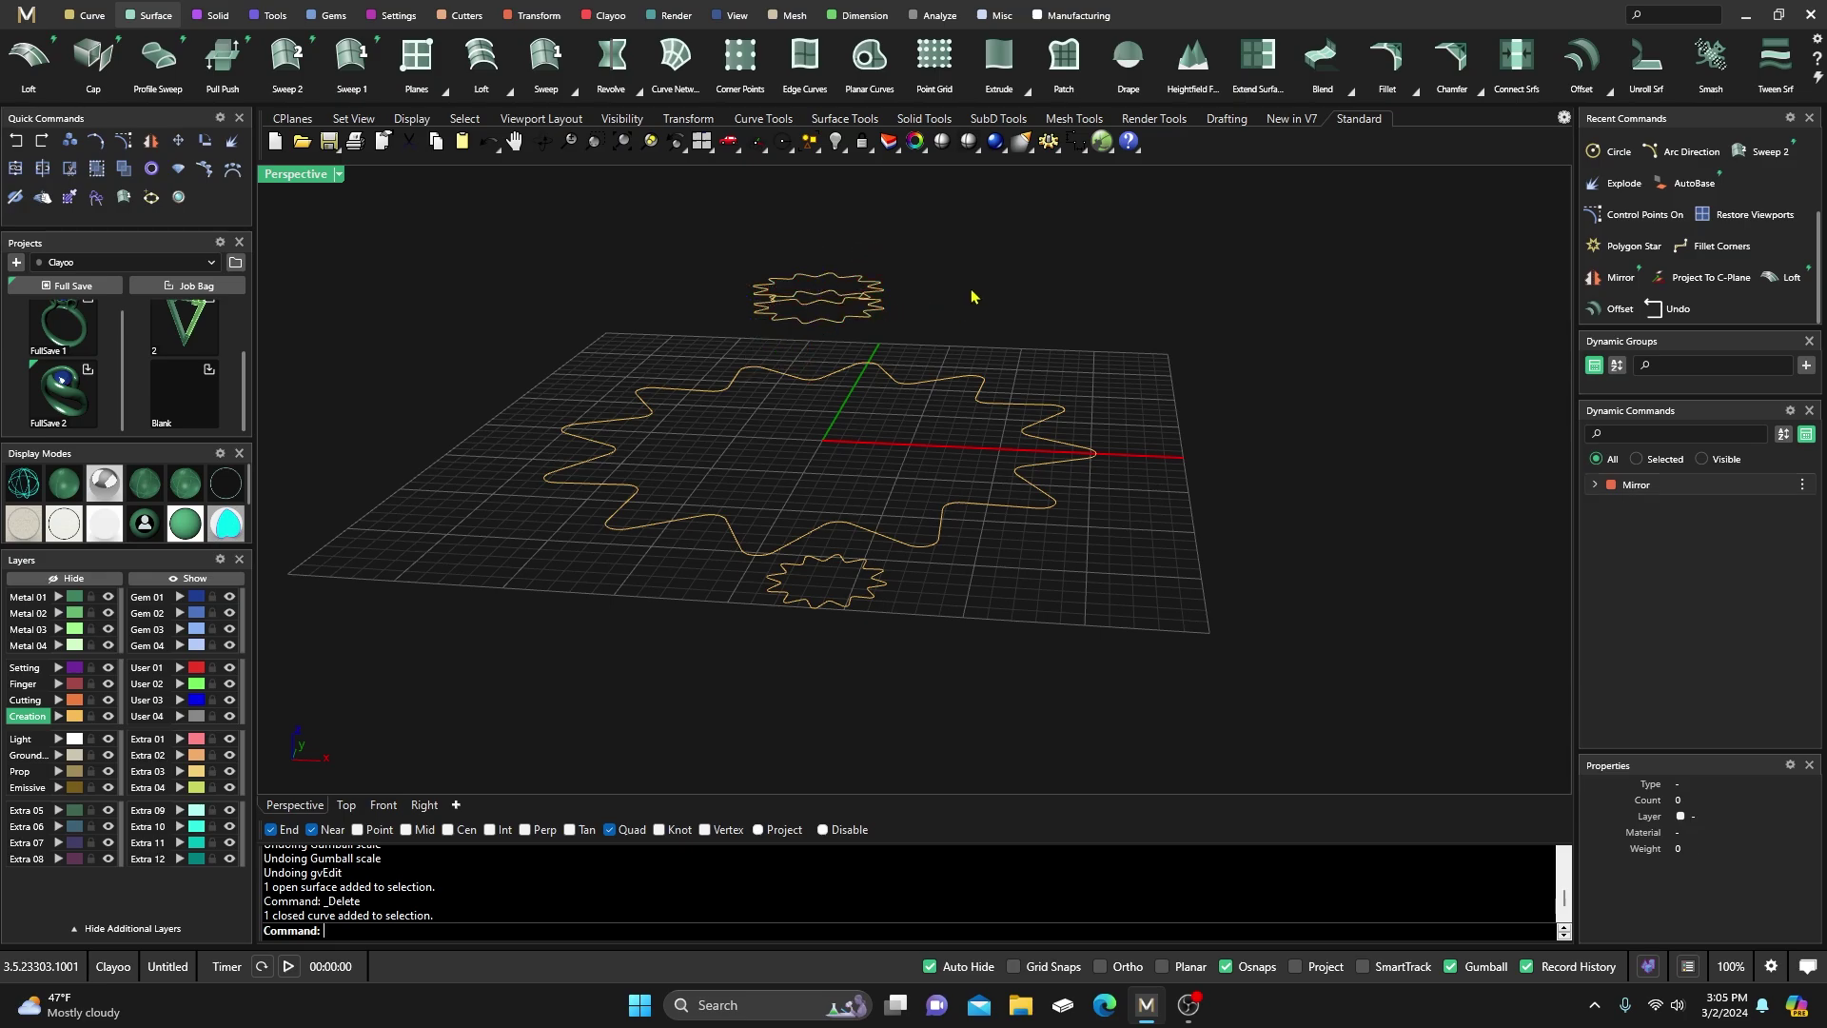
Duplicate the bottom star curve upward toward the middle curve, using the same spacing as the top pair
{"action": "left_click", "coordinate": [845, 604]}
{"action": "key", "text": "ctrl+shift+o"}
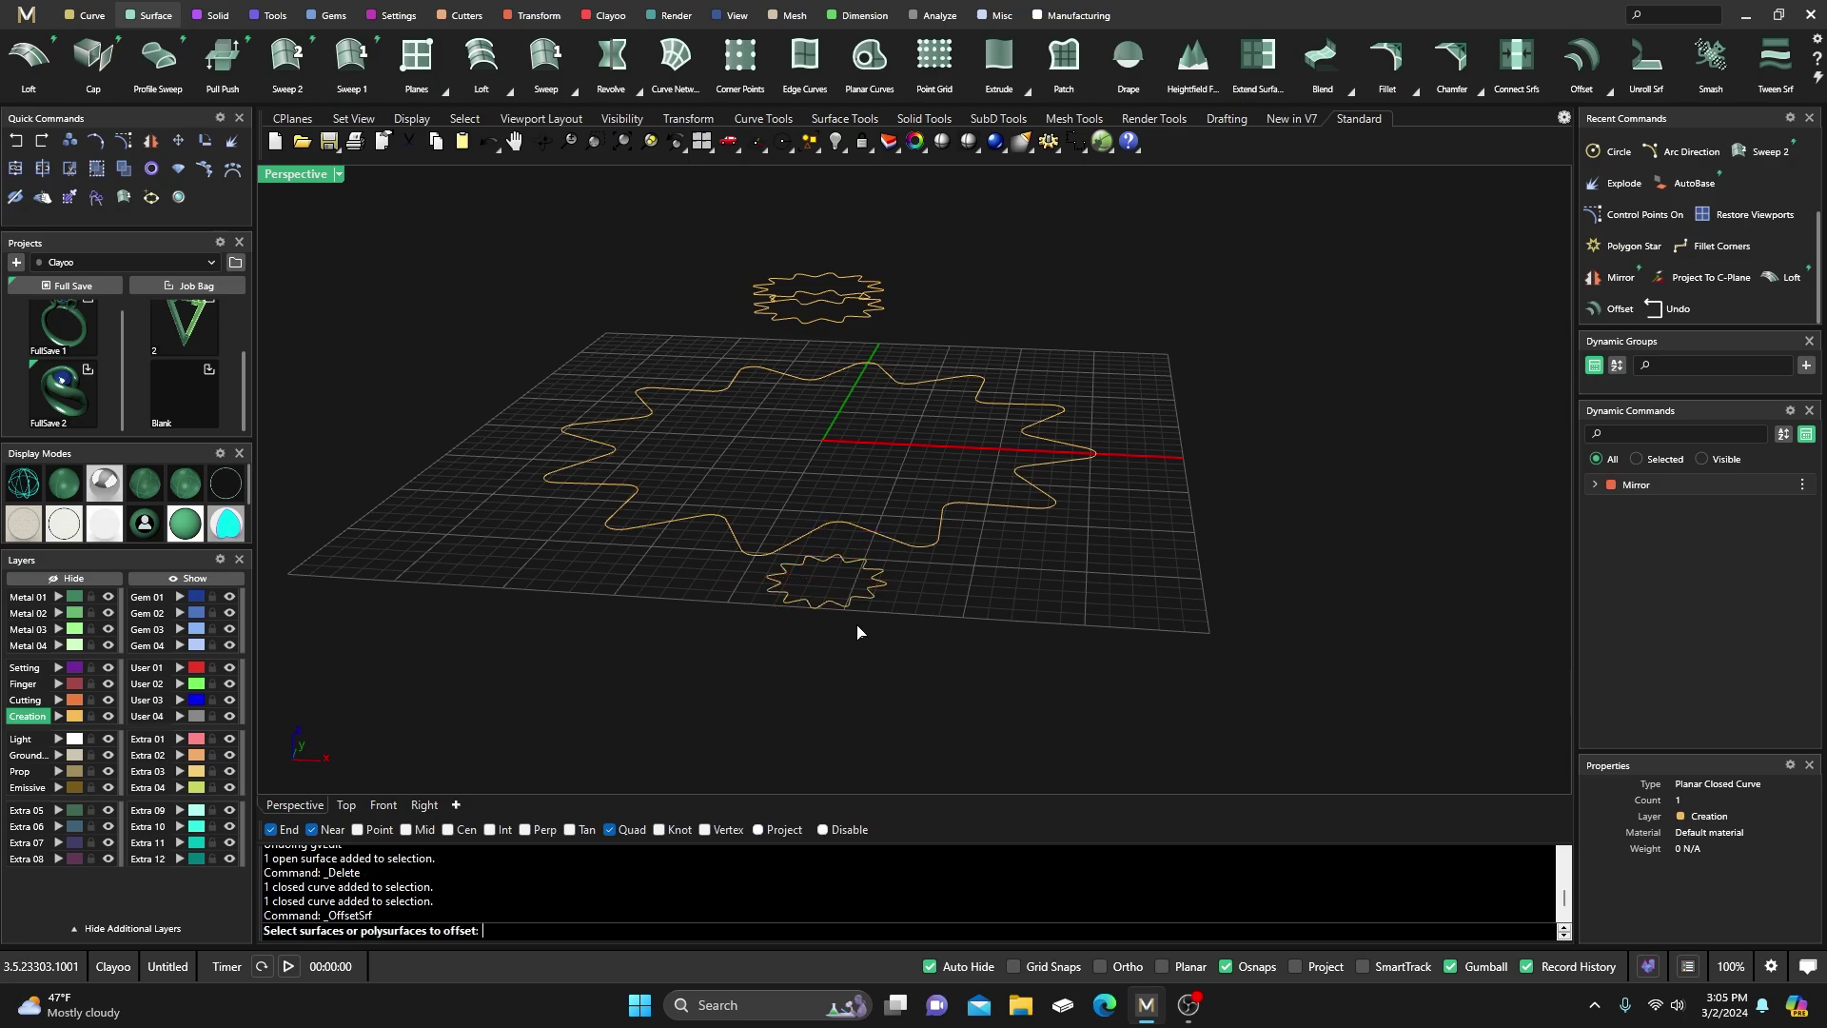
{"action": "key", "text": "Escape"}
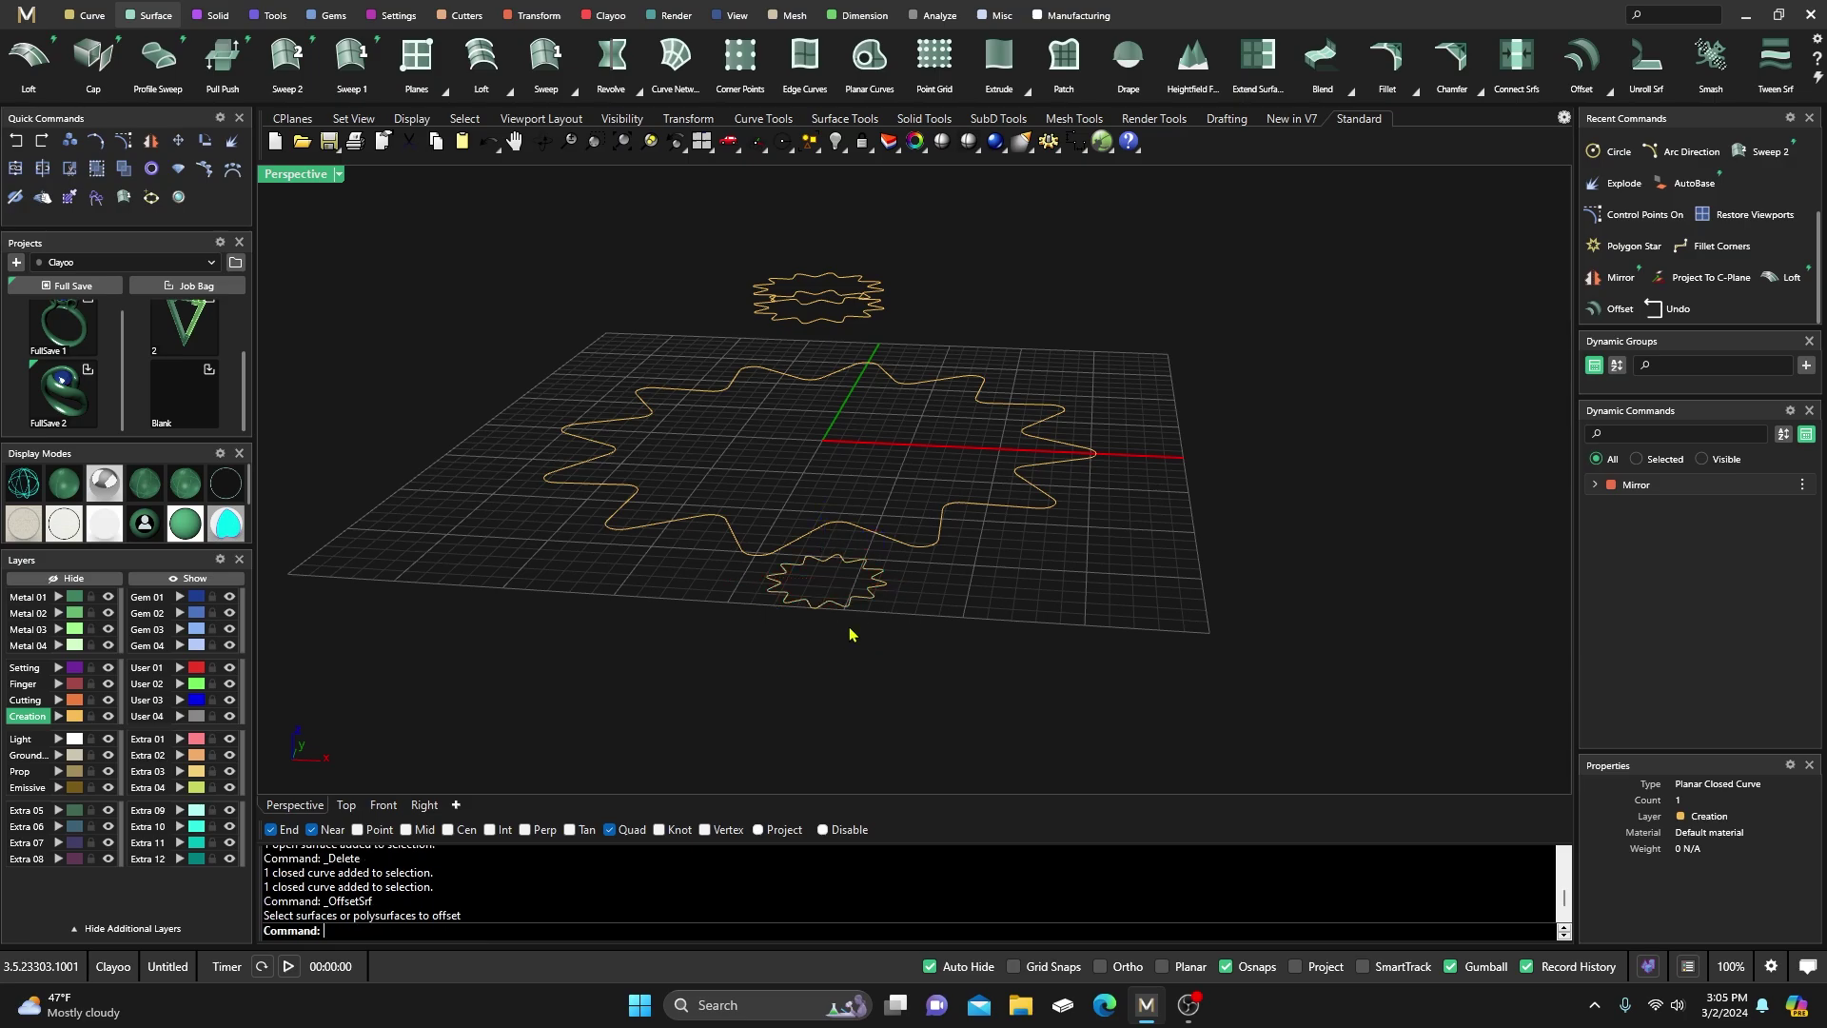
{"action": "left_click", "coordinate": [845, 614]}
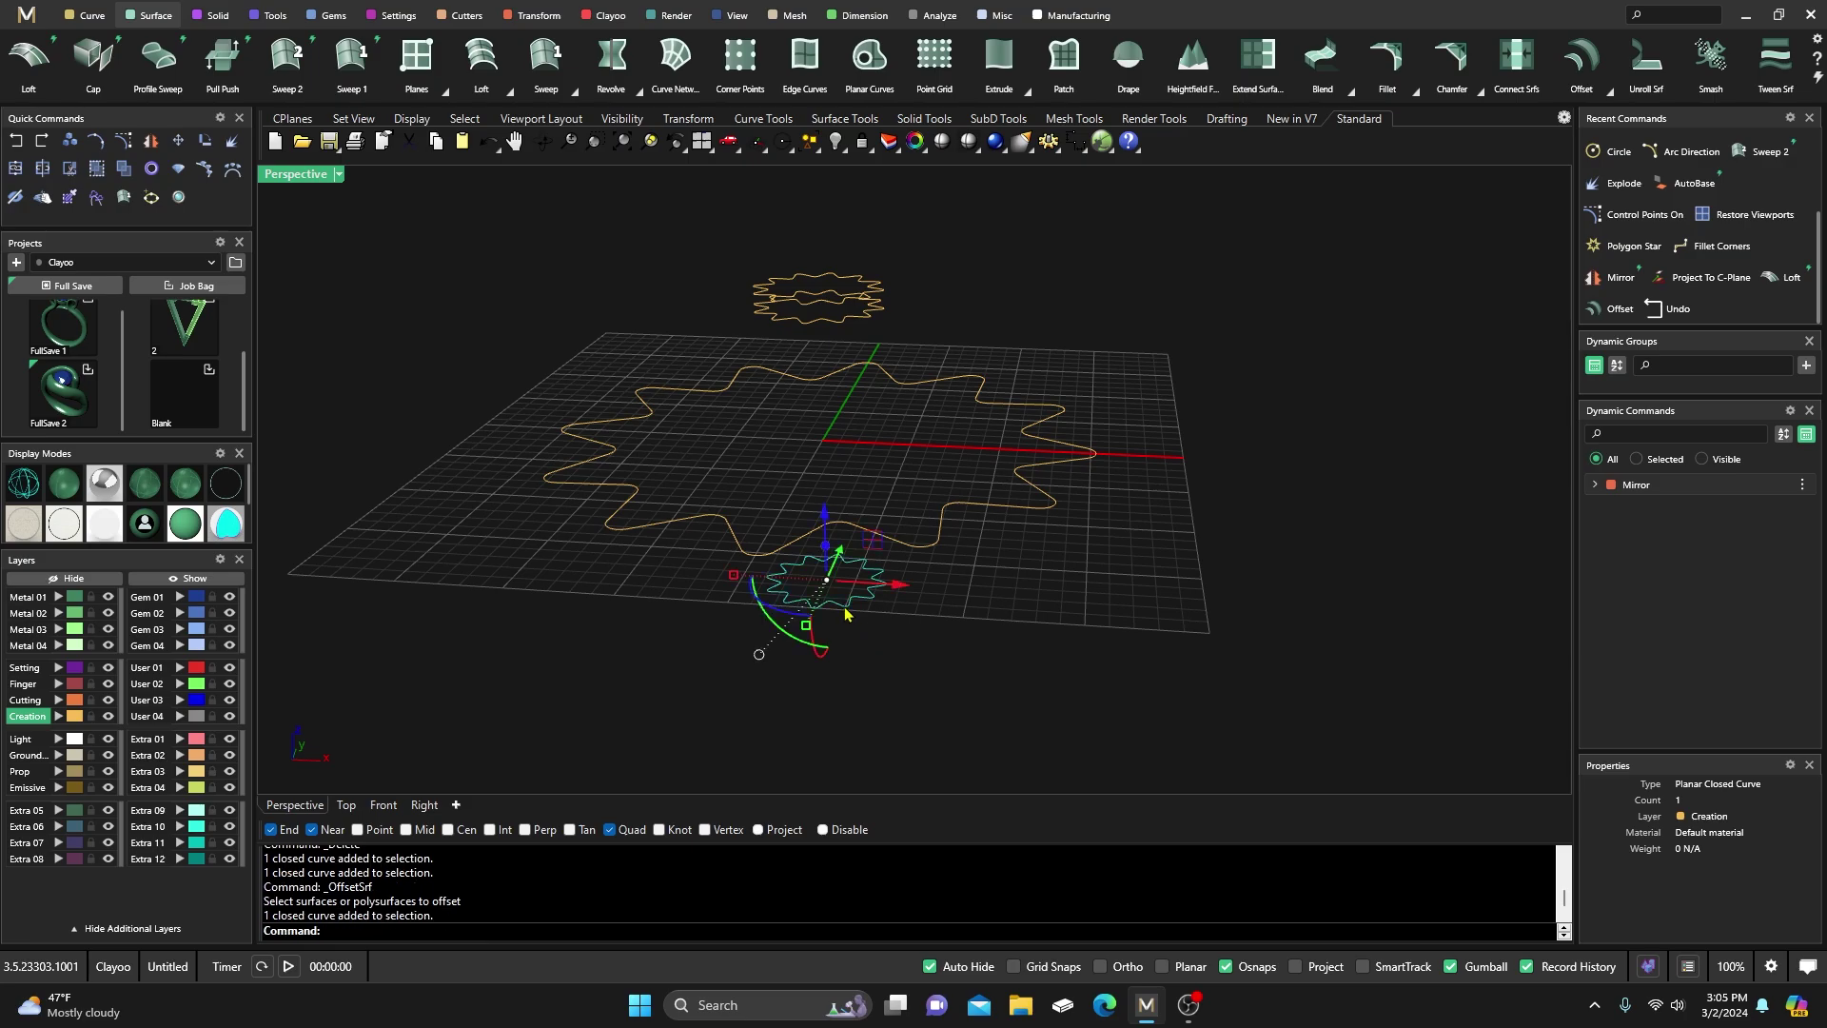
{"action": "left_click", "coordinate": [824, 515]}
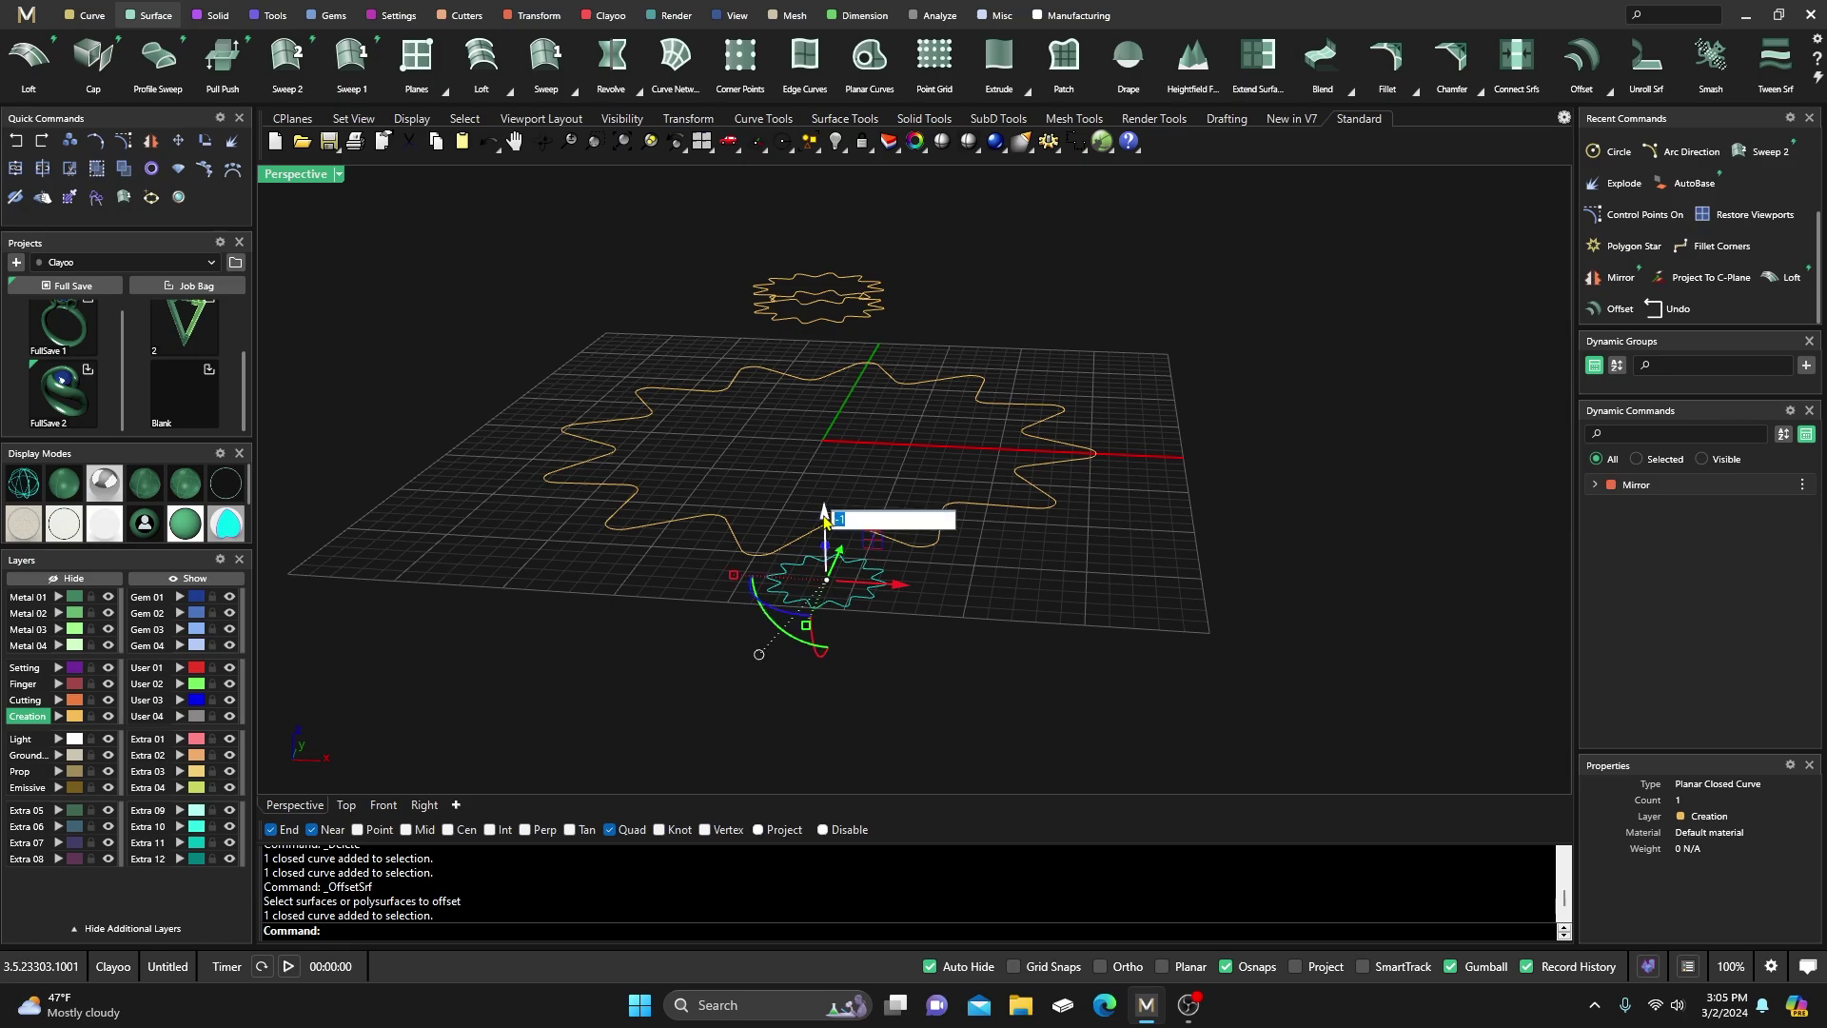
{"action": "key", "text": "Return"}
{"action": "left_click", "coordinate": [827, 673]}
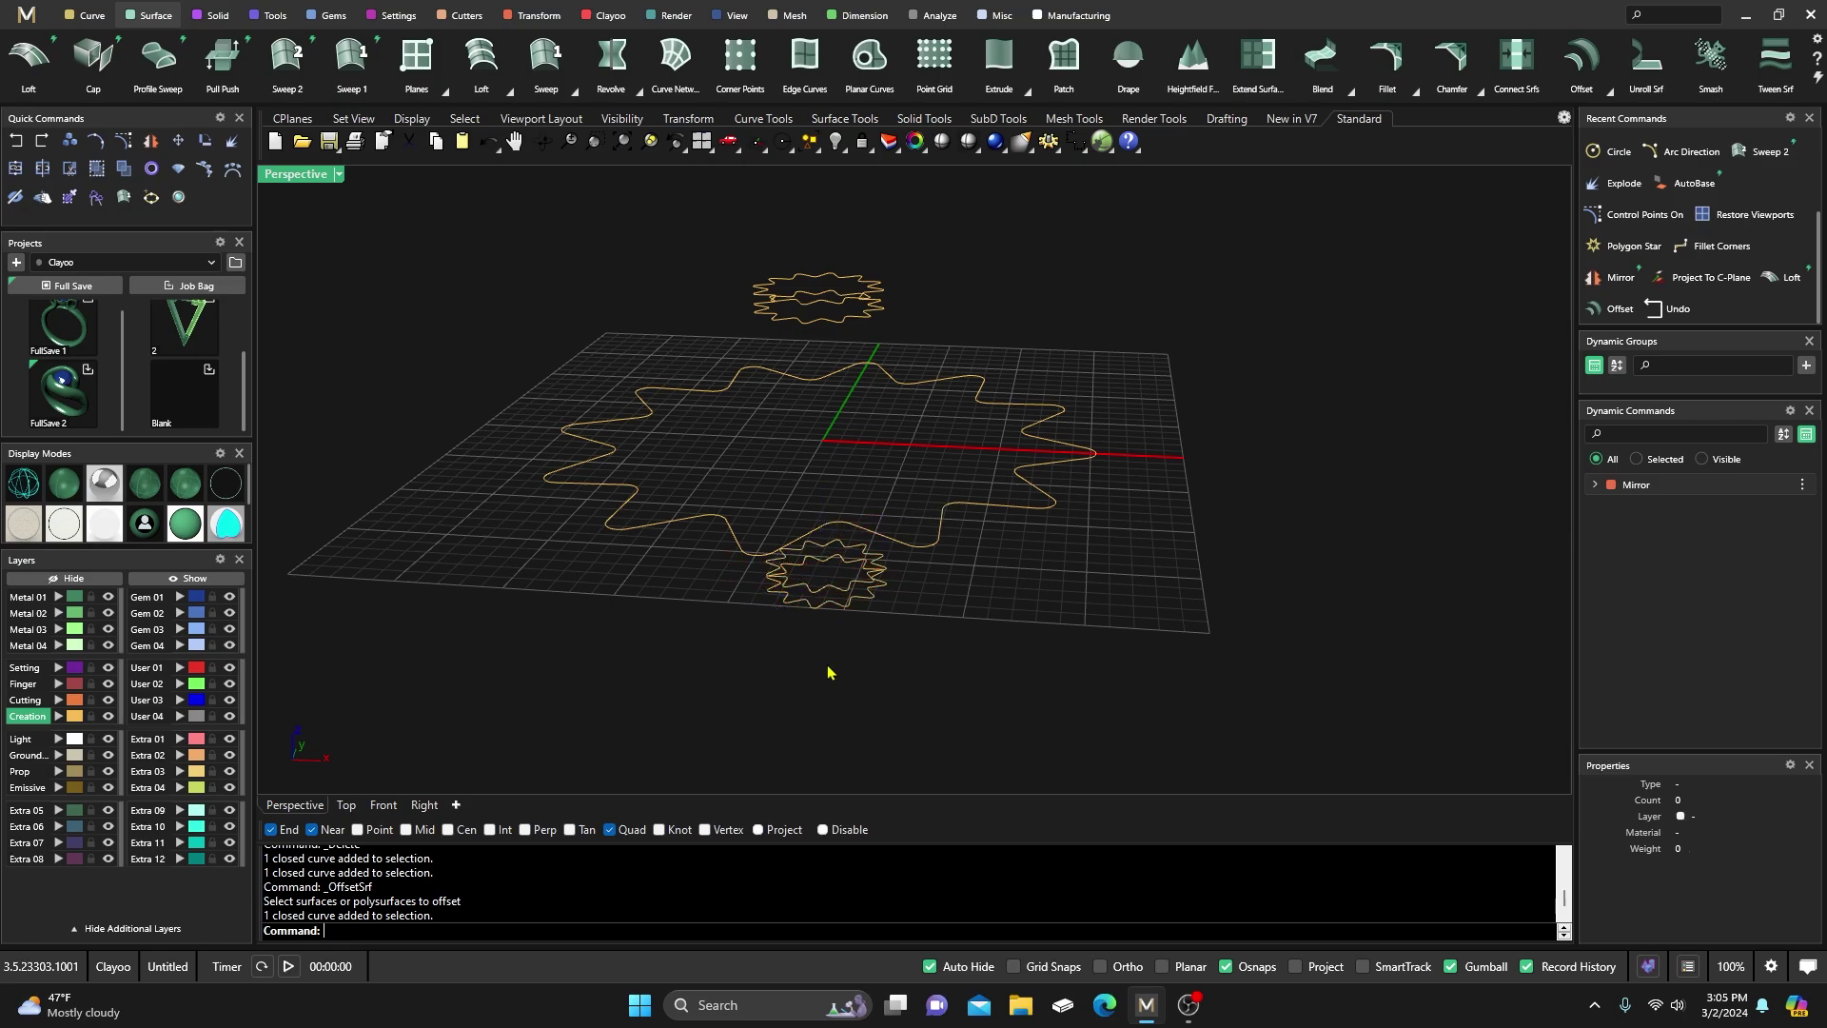
Offset the large middle star curve inward with a distance of -1 and Sharp corner style
{"action": "left_click", "coordinate": [609, 430]}
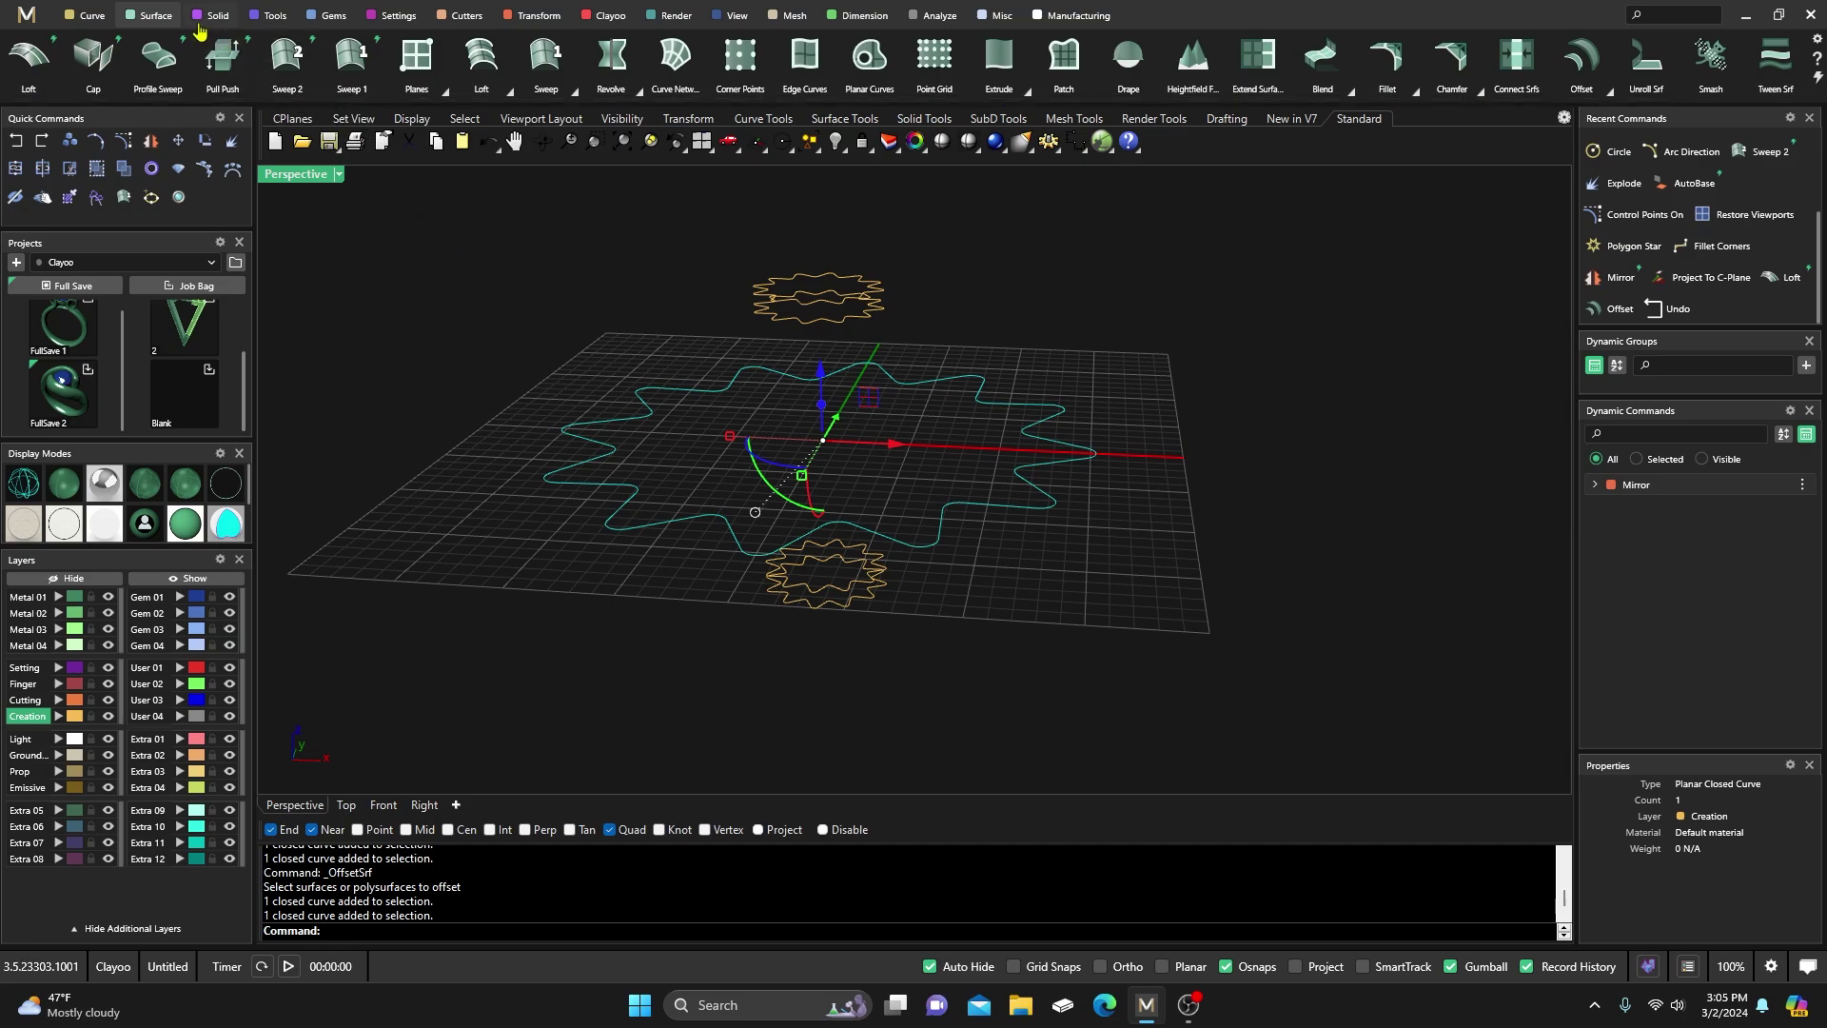
{"action": "left_click", "coordinate": [89, 21]}
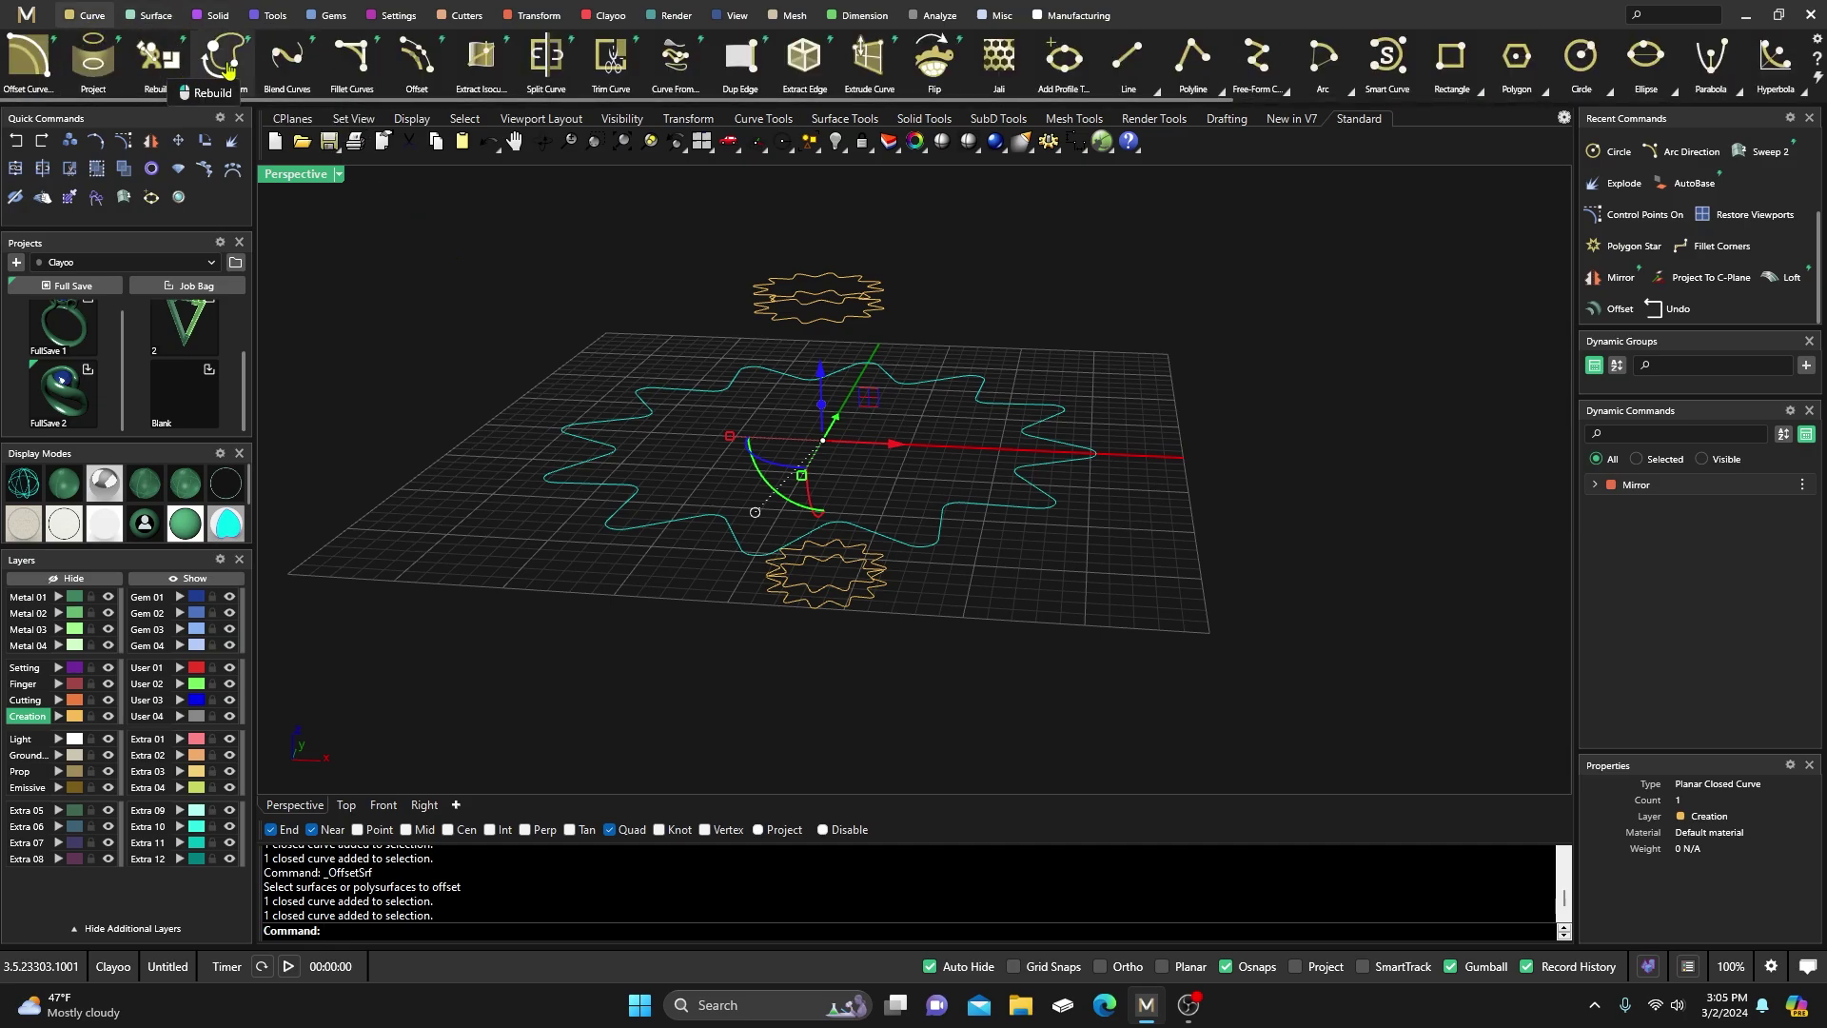
{"action": "left_click", "coordinate": [417, 57]}
{"action": "right_click_drag", "start_coordinate": [945, 477], "coordinate": [937, 389]}
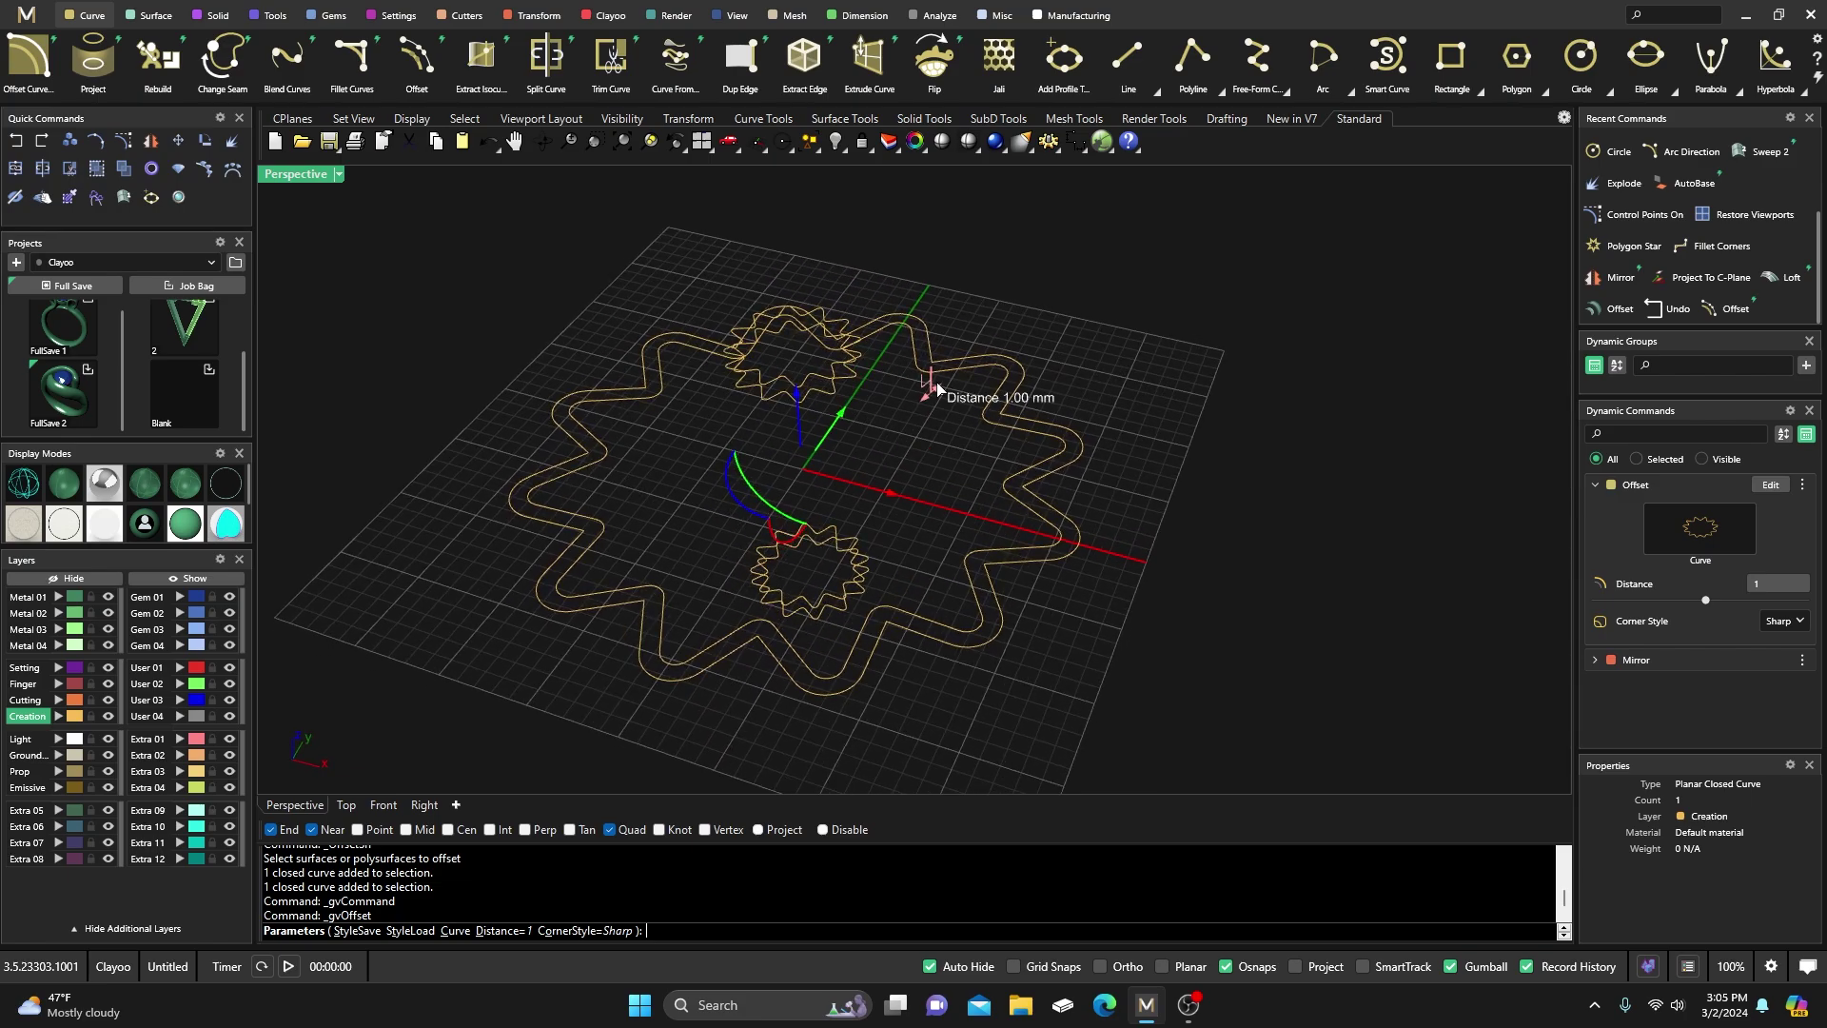
{"action": "mouse_move", "coordinate": [933, 397]}
{"action": "left_mouse_down"}
{"action": "mouse_move", "coordinate": [917, 424]}
{"action": "mouse_move", "coordinate": [936, 421]}
{"action": "left_mouse_up"}
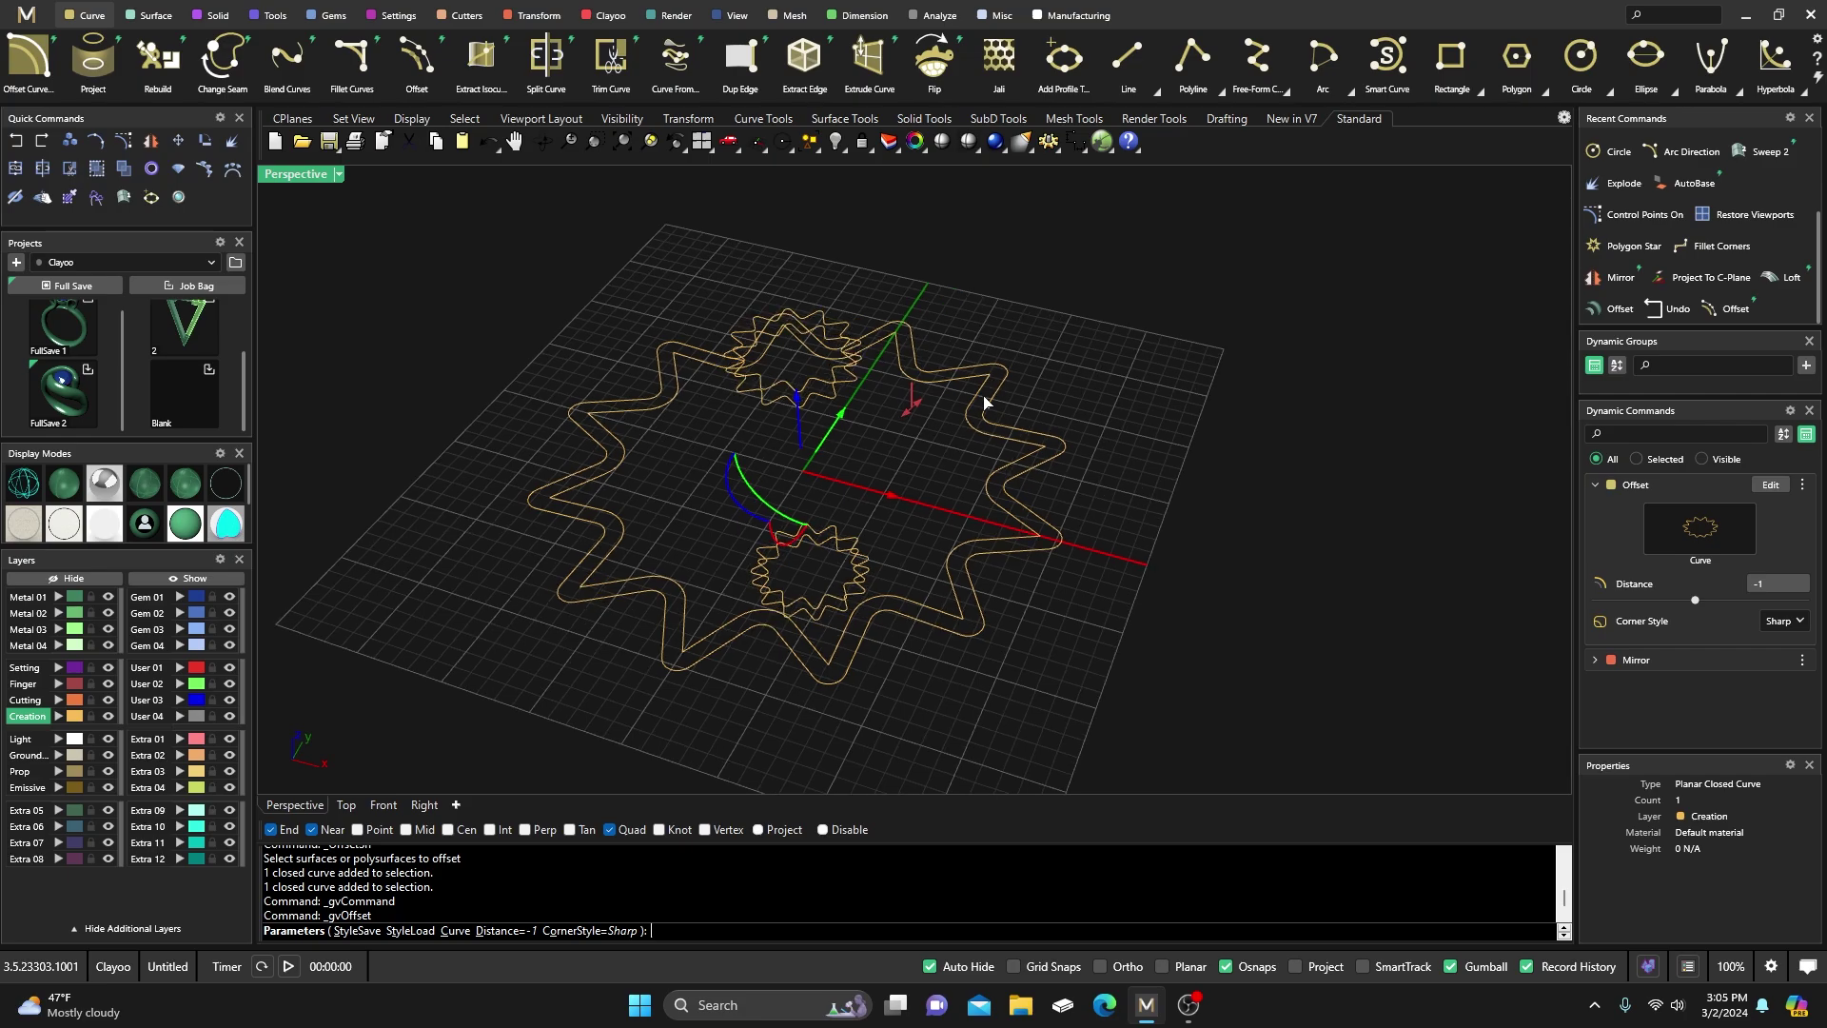
{"action": "key", "text": "Return"}
{"action": "right_click_drag", "start_coordinate": [934, 504], "coordinate": [928, 411]}
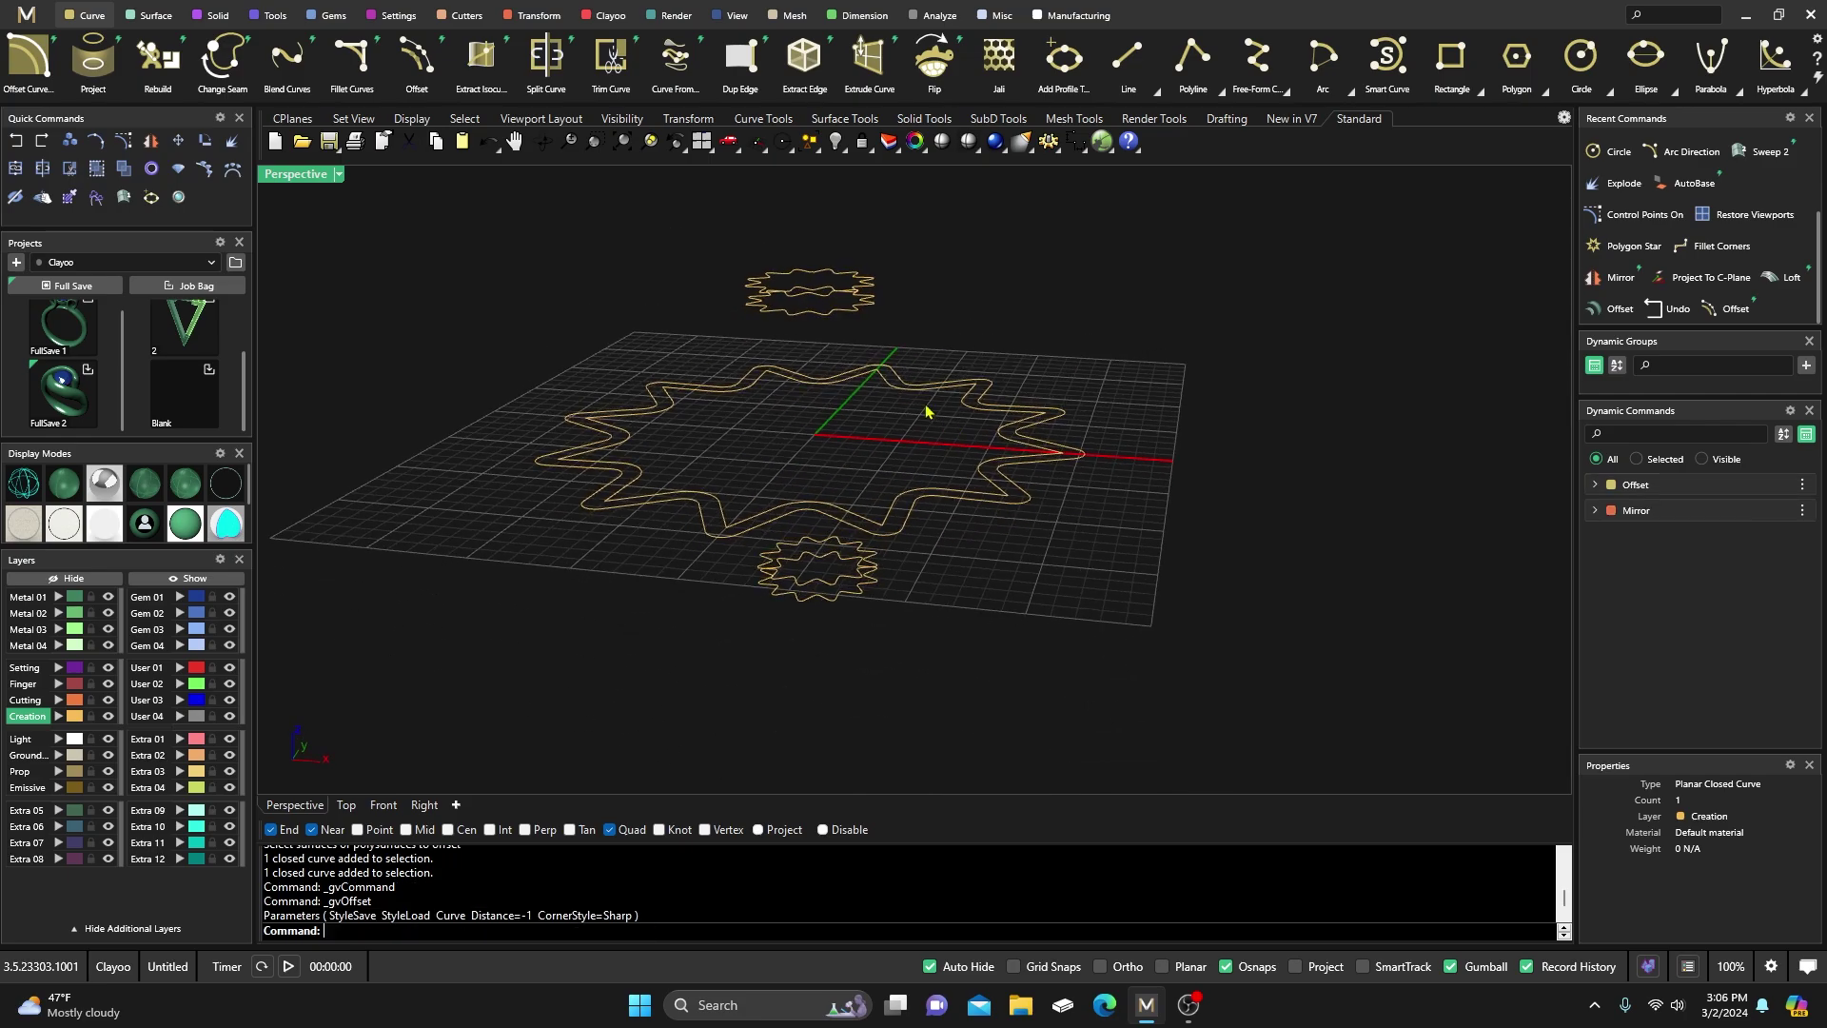
Loft through all six star curves, picking the outer ones from top to bottom and the inner ones from bottom to top
{"action": "left_click", "coordinate": [154, 17]}
{"action": "left_click", "coordinate": [29, 57]}
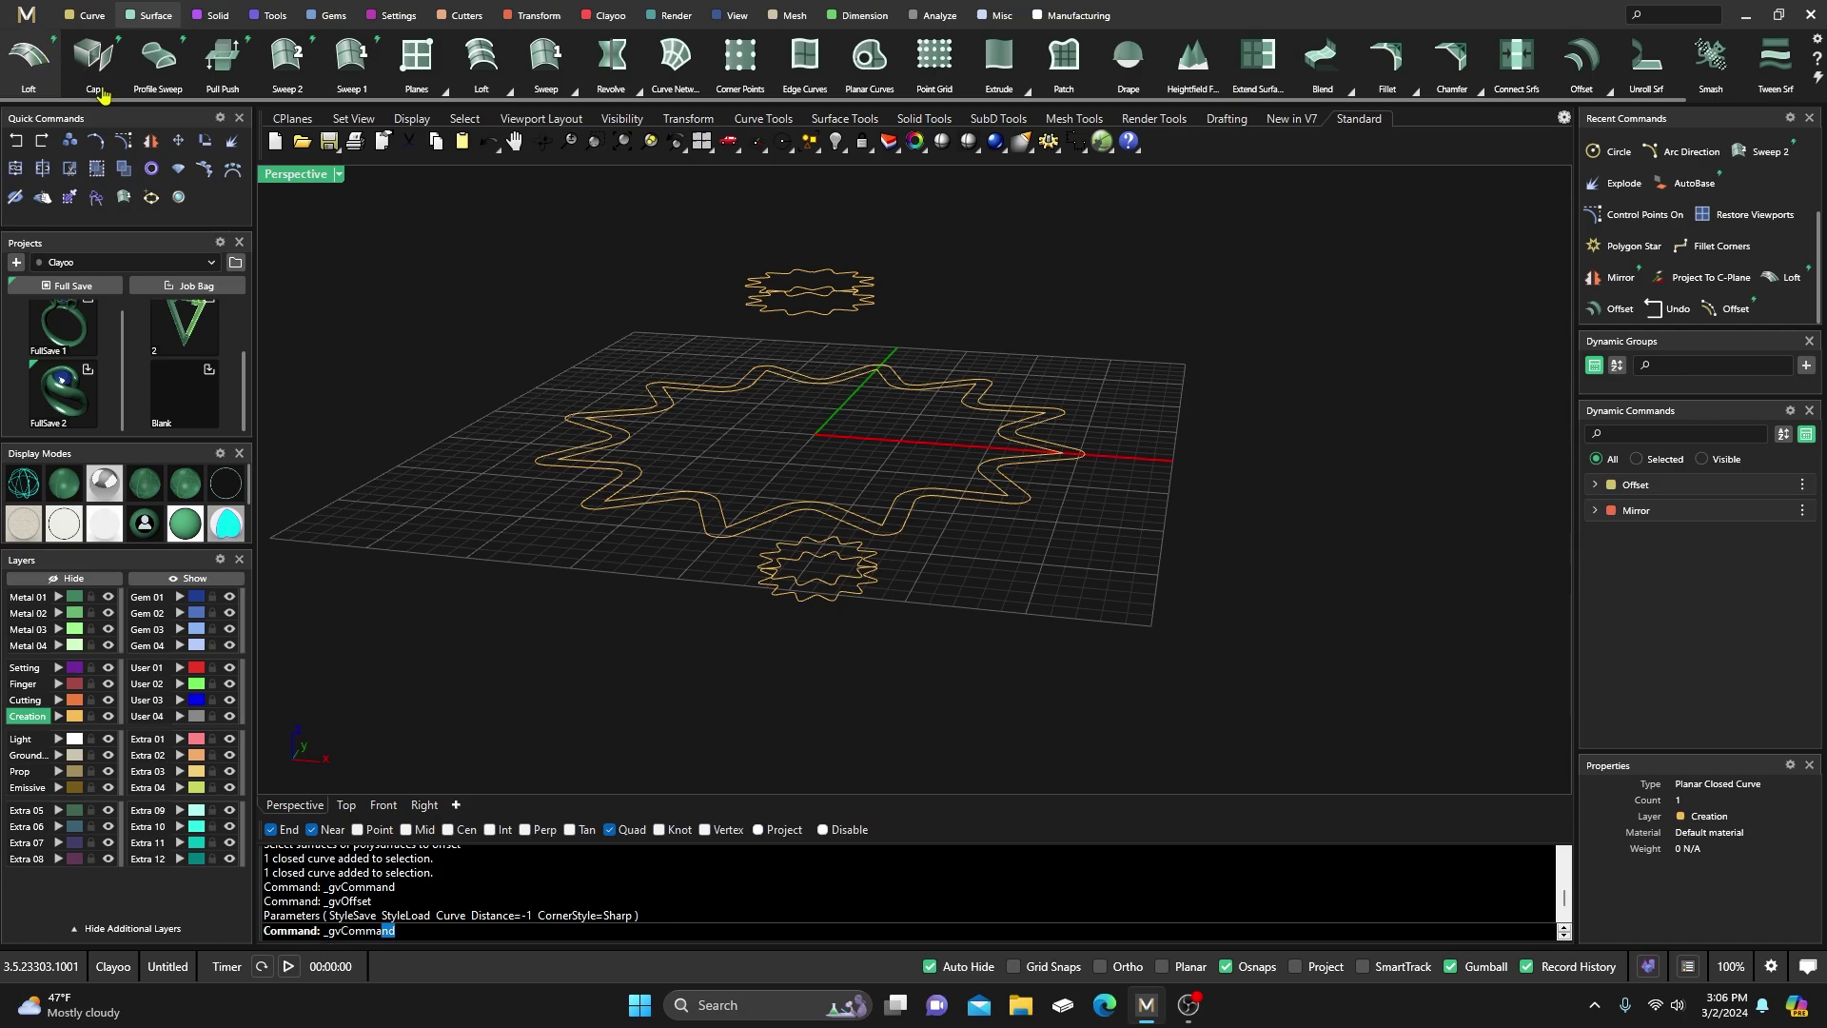
{"action": "scroll", "coordinate": [822, 303], "scroll_direction": "up", "scroll_amount": 3}
{"action": "left_click", "coordinate": [673, 279]}
{"action": "scroll", "coordinate": [673, 279], "scroll_direction": "down", "scroll_amount": 3}
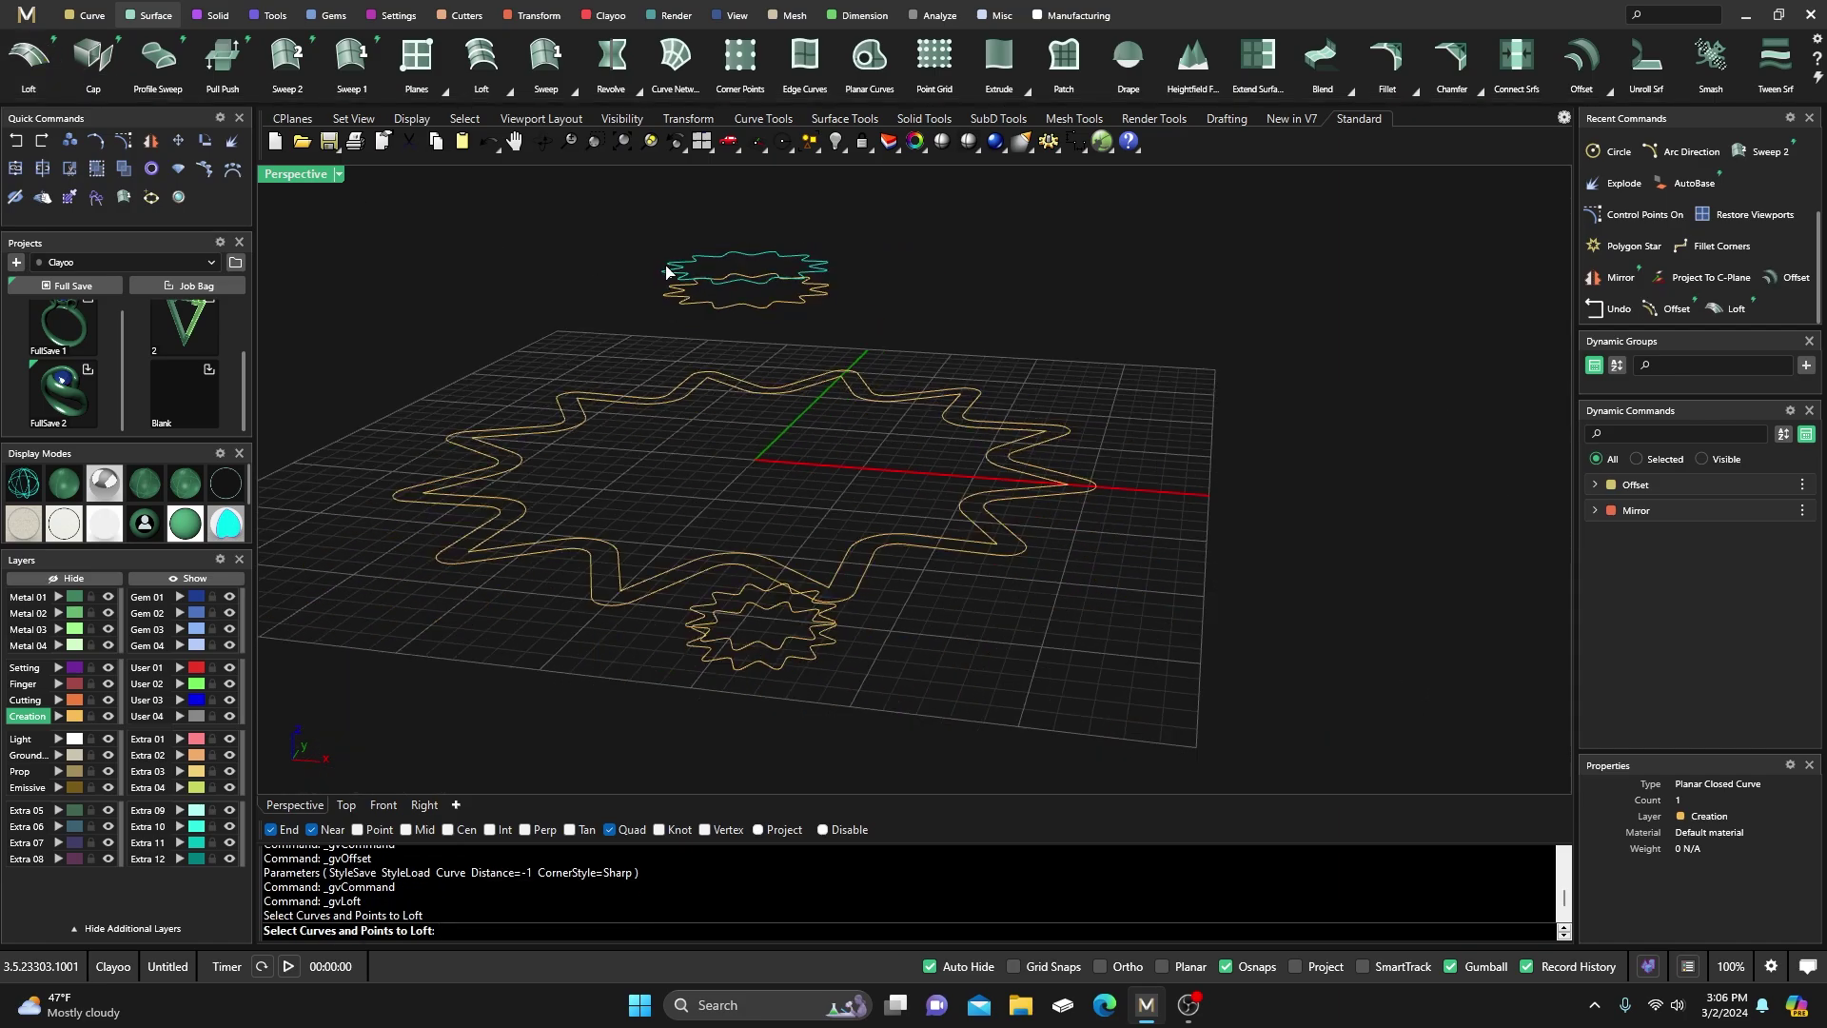
{"action": "left_click", "coordinate": [499, 418]}
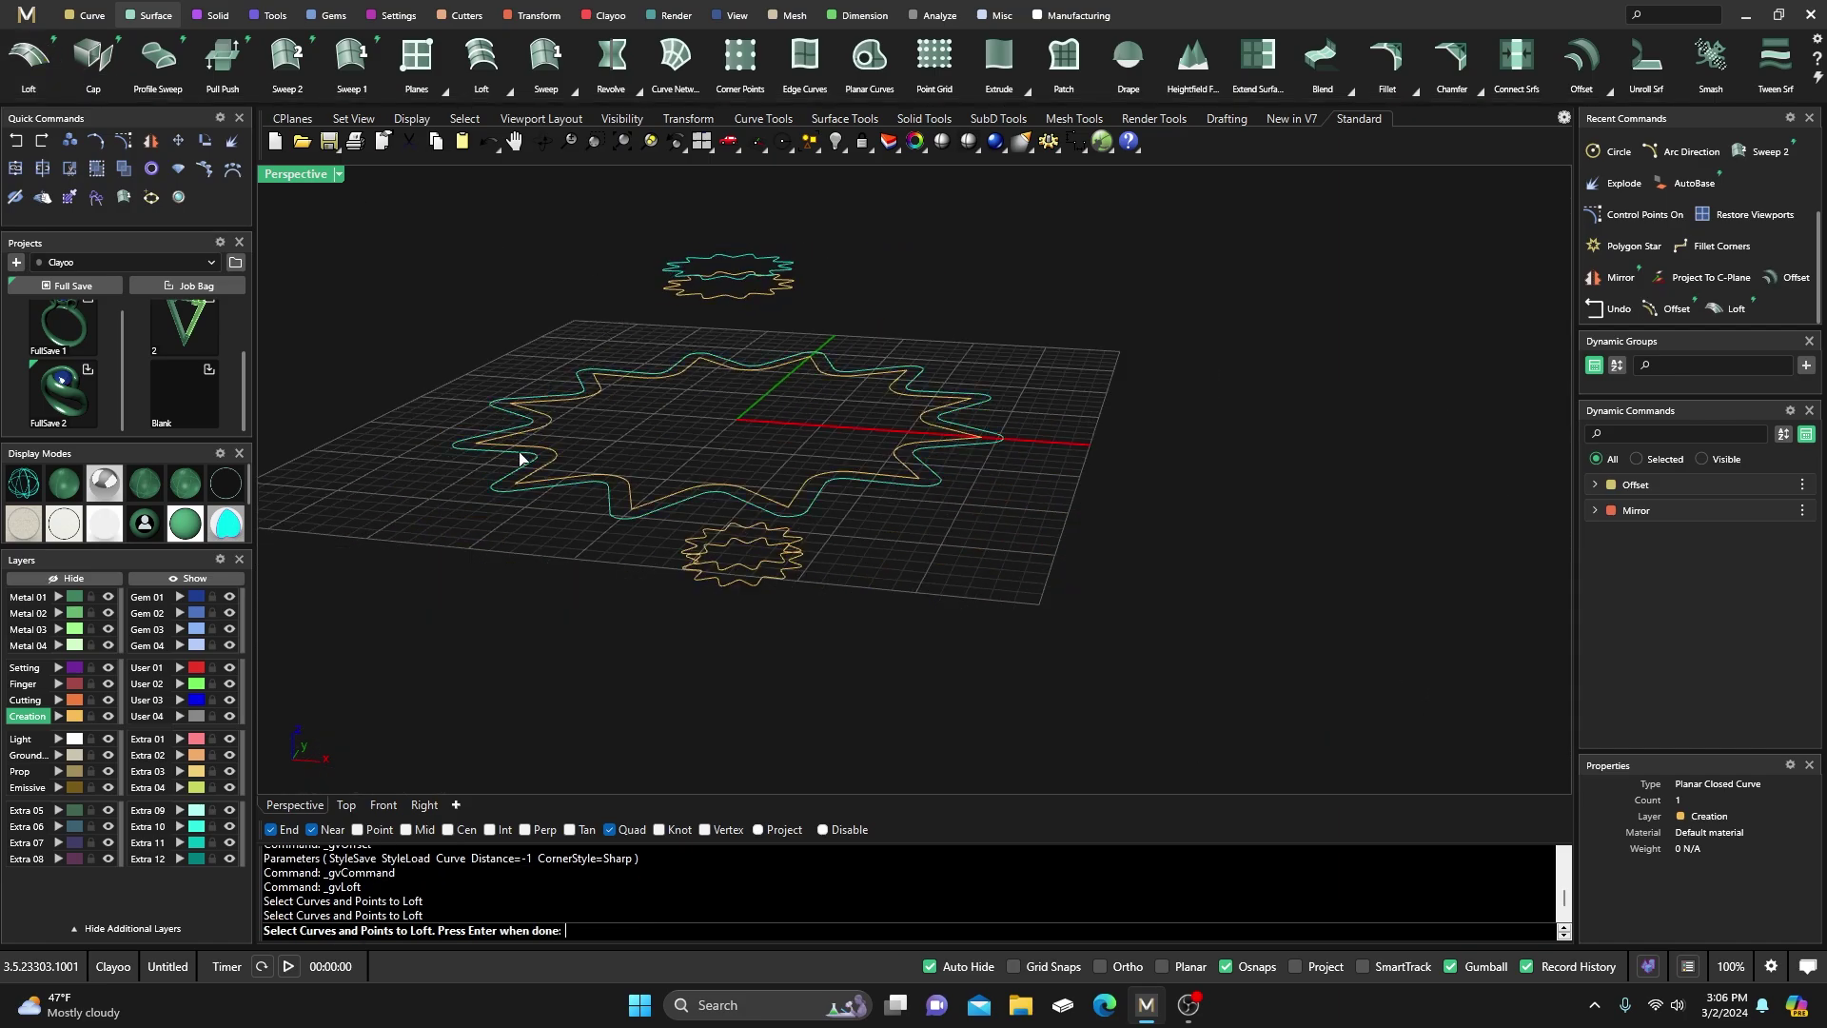
{"action": "left_click", "coordinate": [707, 591]}
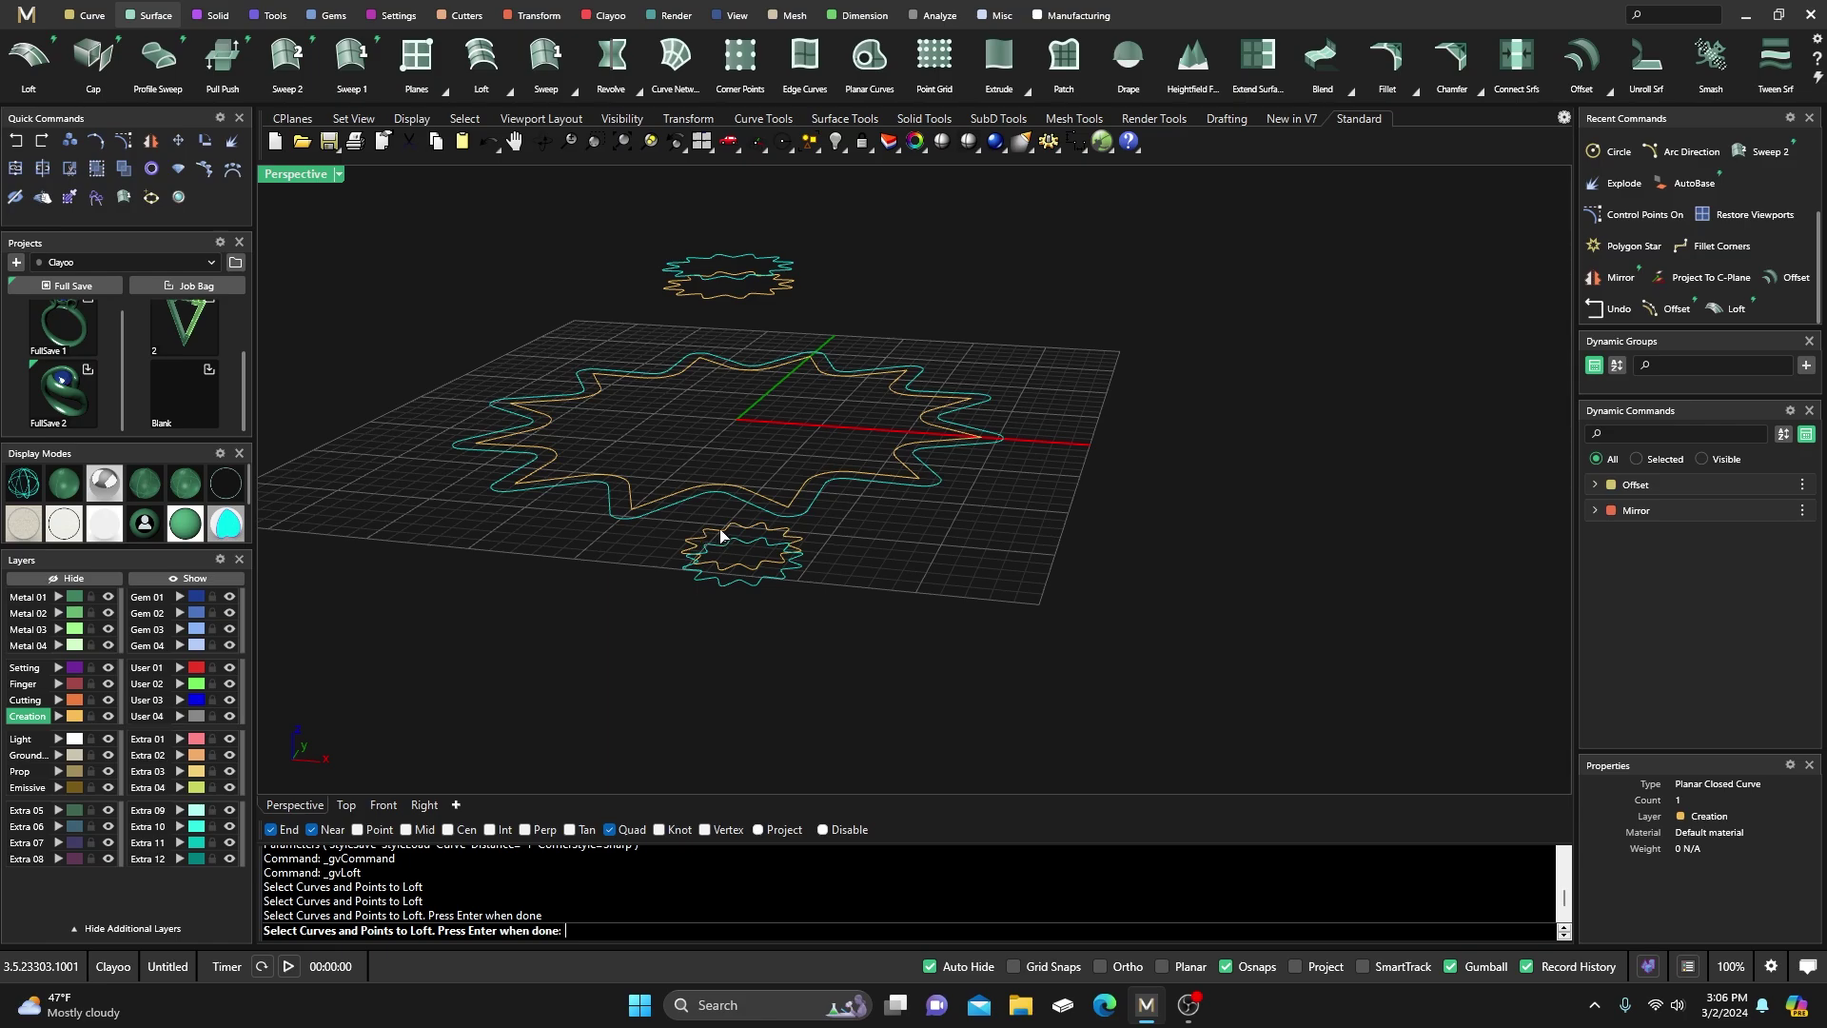
{"action": "left_click", "coordinate": [720, 536]}
{"action": "left_click", "coordinate": [591, 478]}
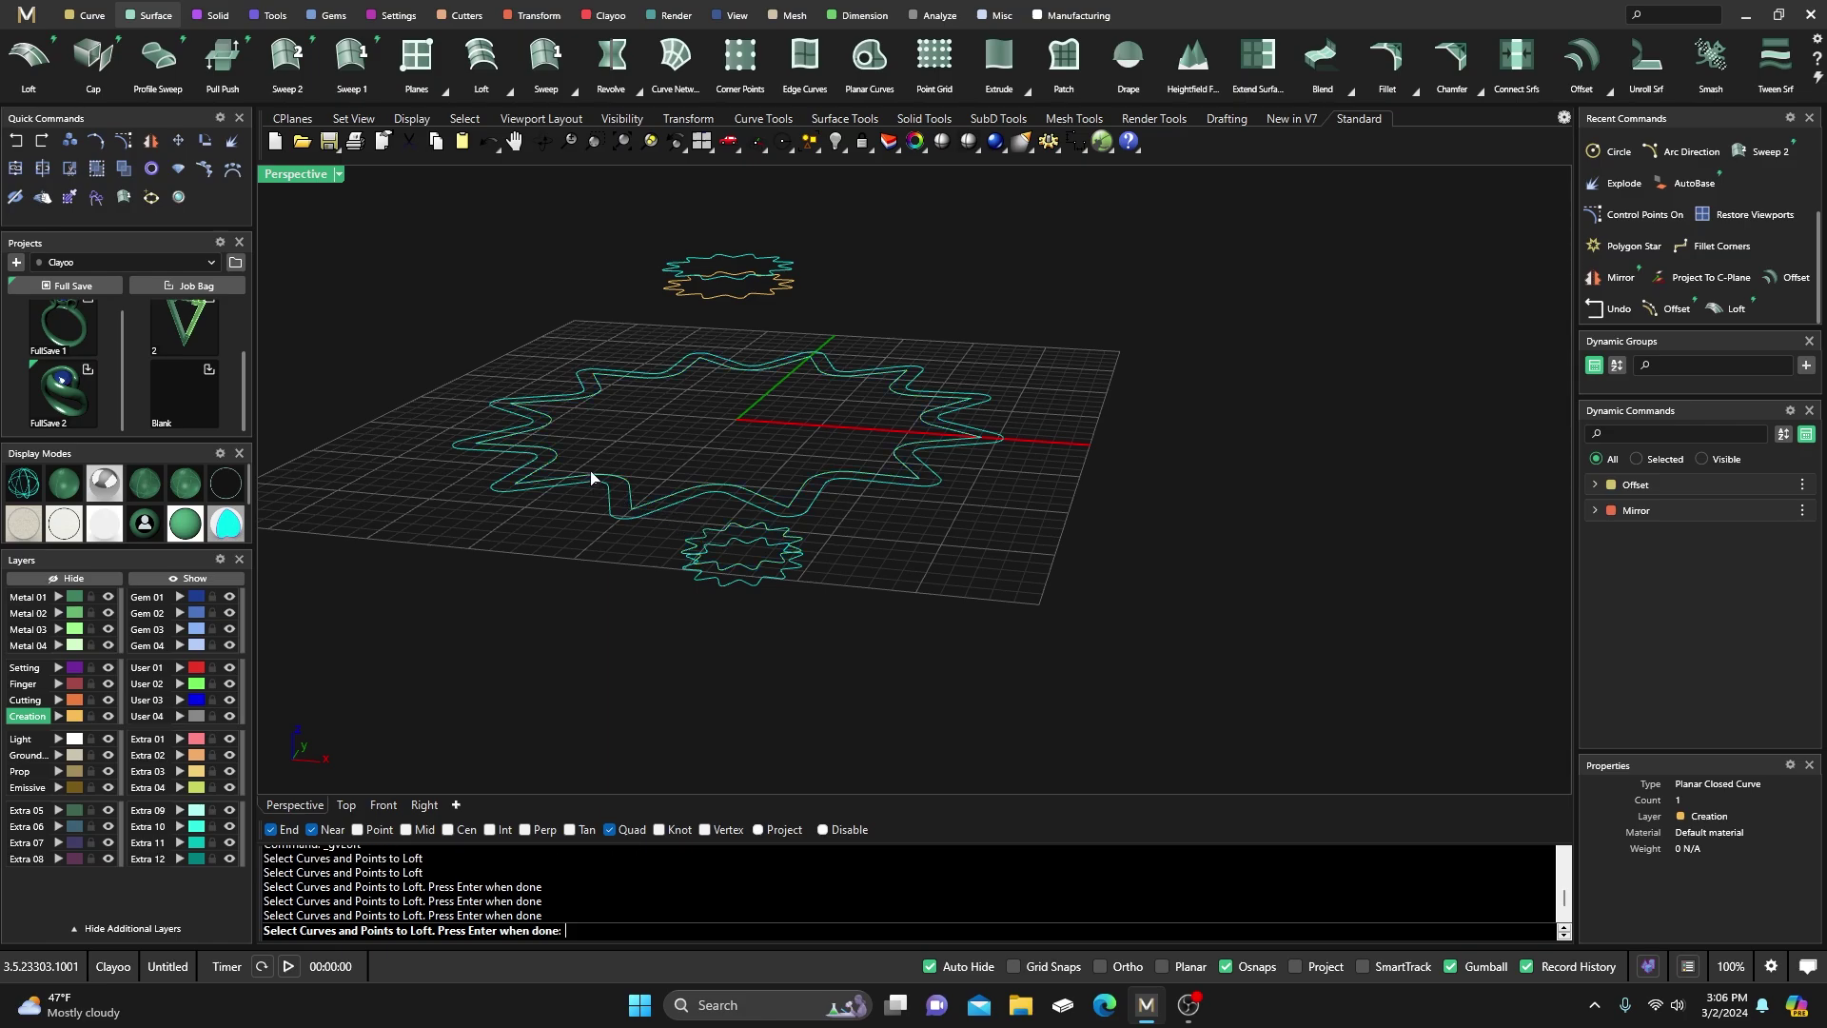
{"action": "left_click", "coordinate": [703, 305]}
{"action": "key", "text": "Return"}
Turn on the loft's Closed option, comparing the bead with it on and off from several angles
{"action": "right_click_drag", "start_coordinate": [942, 522], "coordinate": [902, 415]}
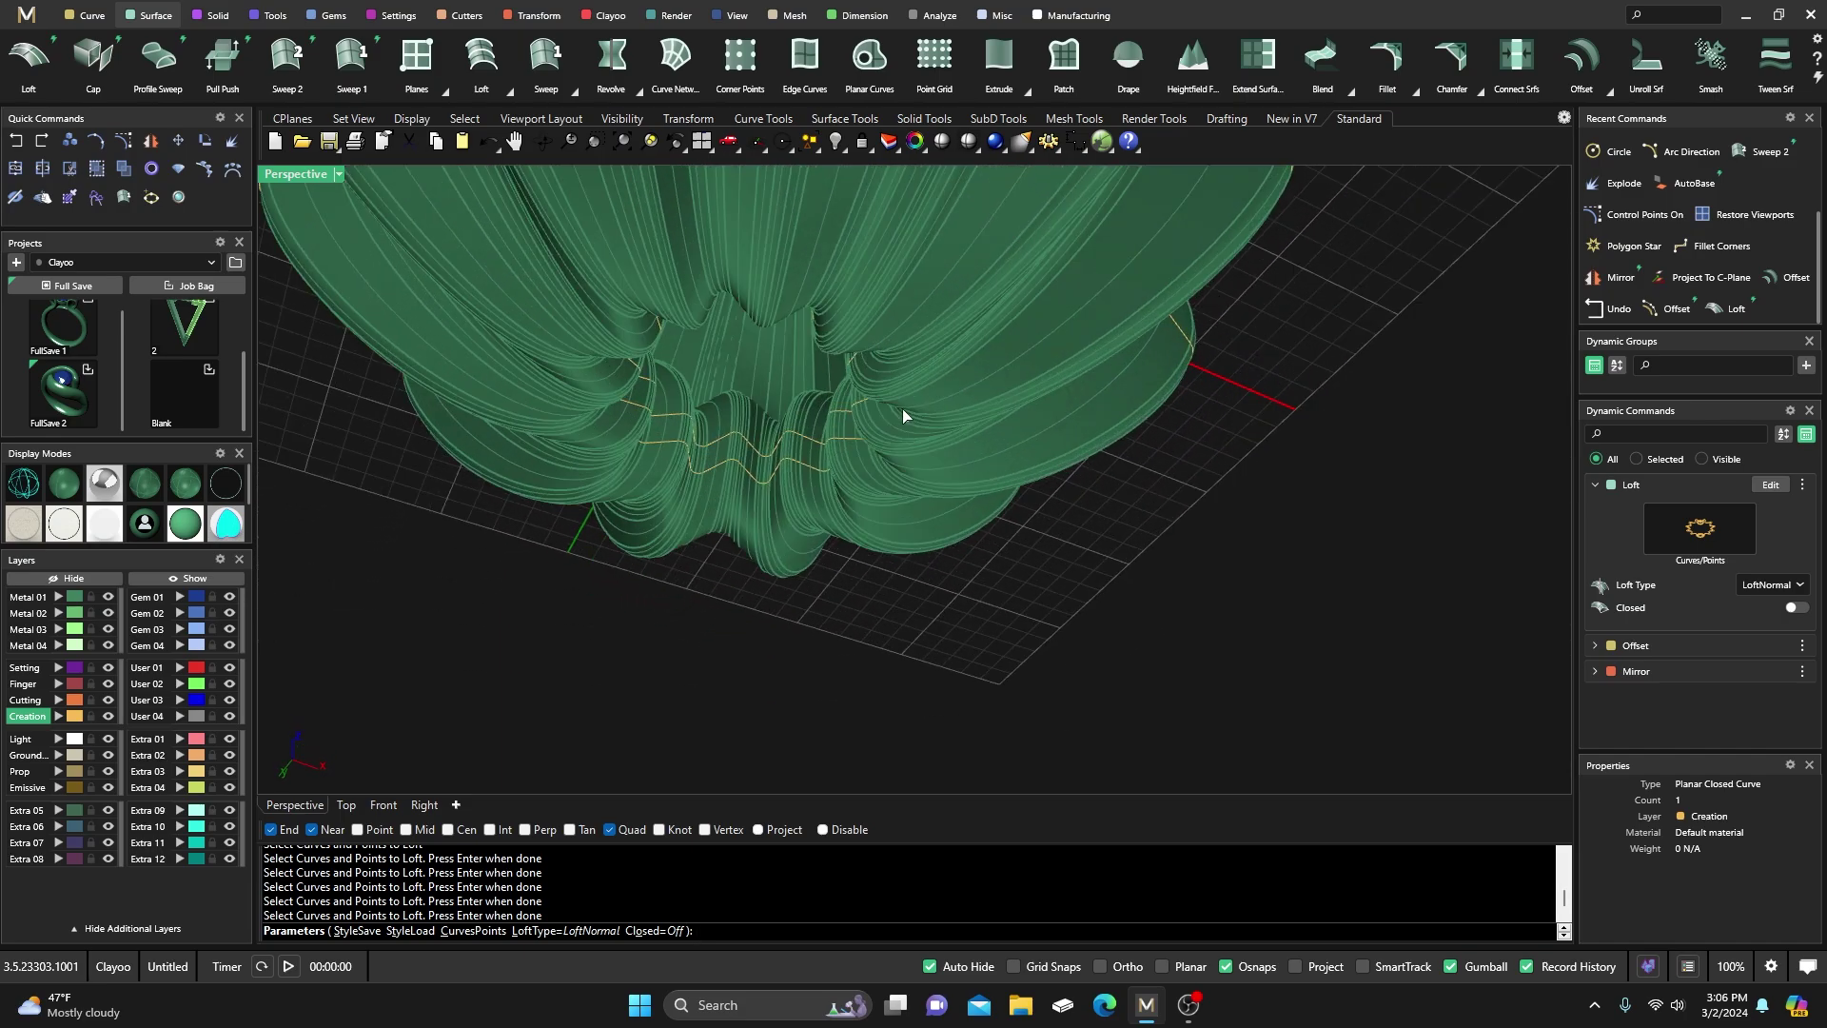
{"action": "left_click", "coordinate": [1796, 607]}
{"action": "right_click_drag", "start_coordinate": [969, 465], "coordinate": [889, 467]}
{"action": "scroll", "coordinate": [855, 440], "scroll_direction": "up", "scroll_amount": 3}
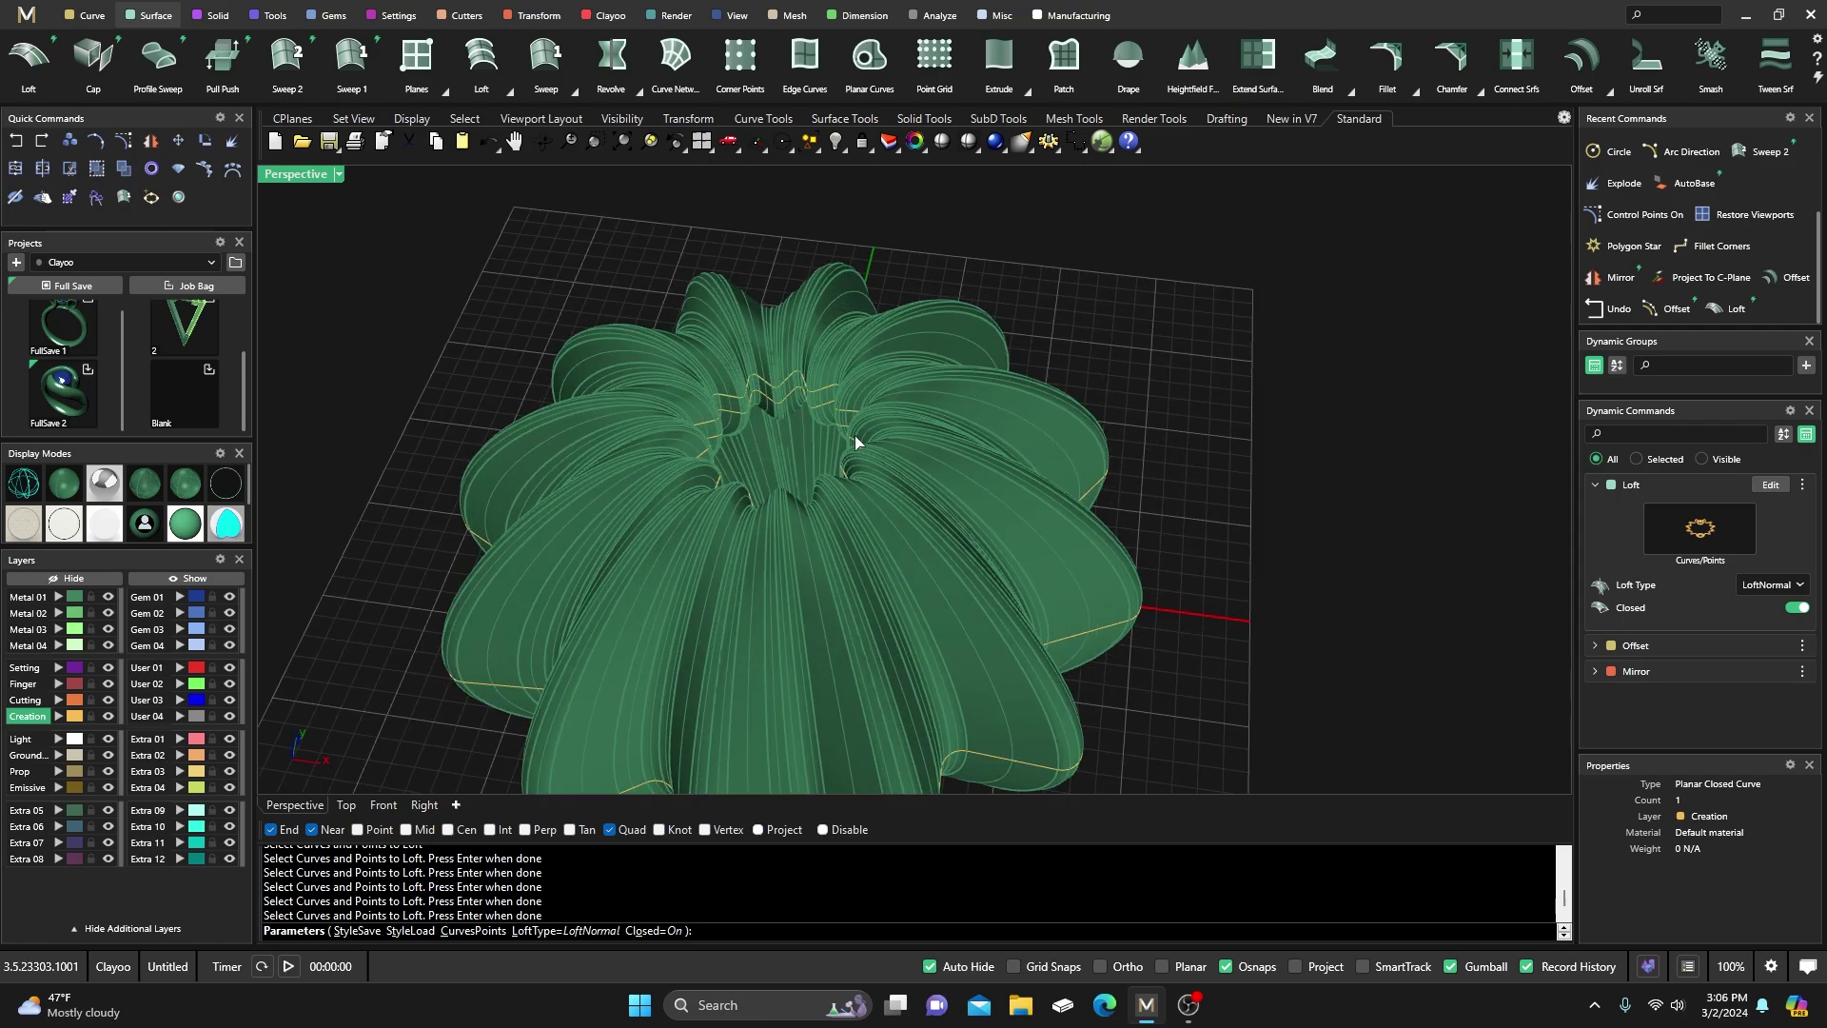
{"action": "left_click", "coordinate": [1796, 607]}
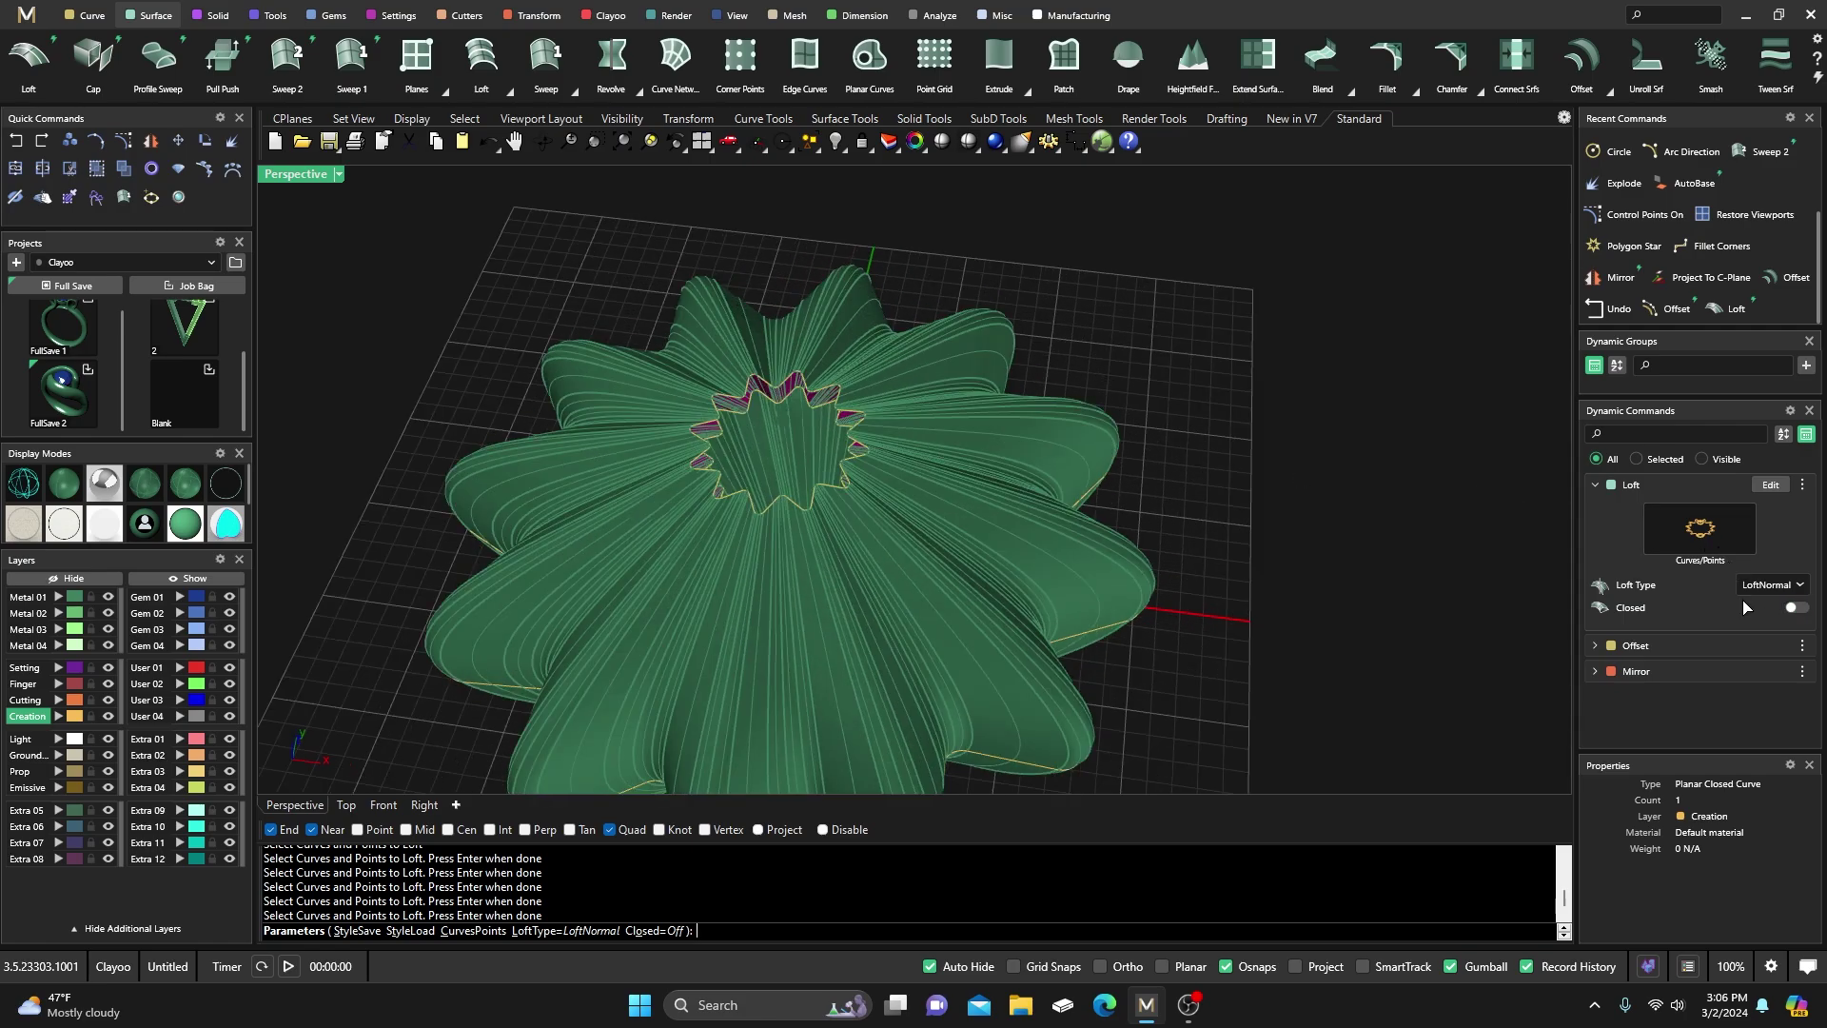
{"action": "left_click", "coordinate": [1804, 610]}
{"action": "right_click_drag", "start_coordinate": [1389, 628], "coordinate": [877, 478]}
{"action": "scroll", "coordinate": [796, 568], "scroll_direction": "up", "scroll_amount": 3}
{"action": "right_click_drag", "start_coordinate": [797, 568], "coordinate": [857, 498]}
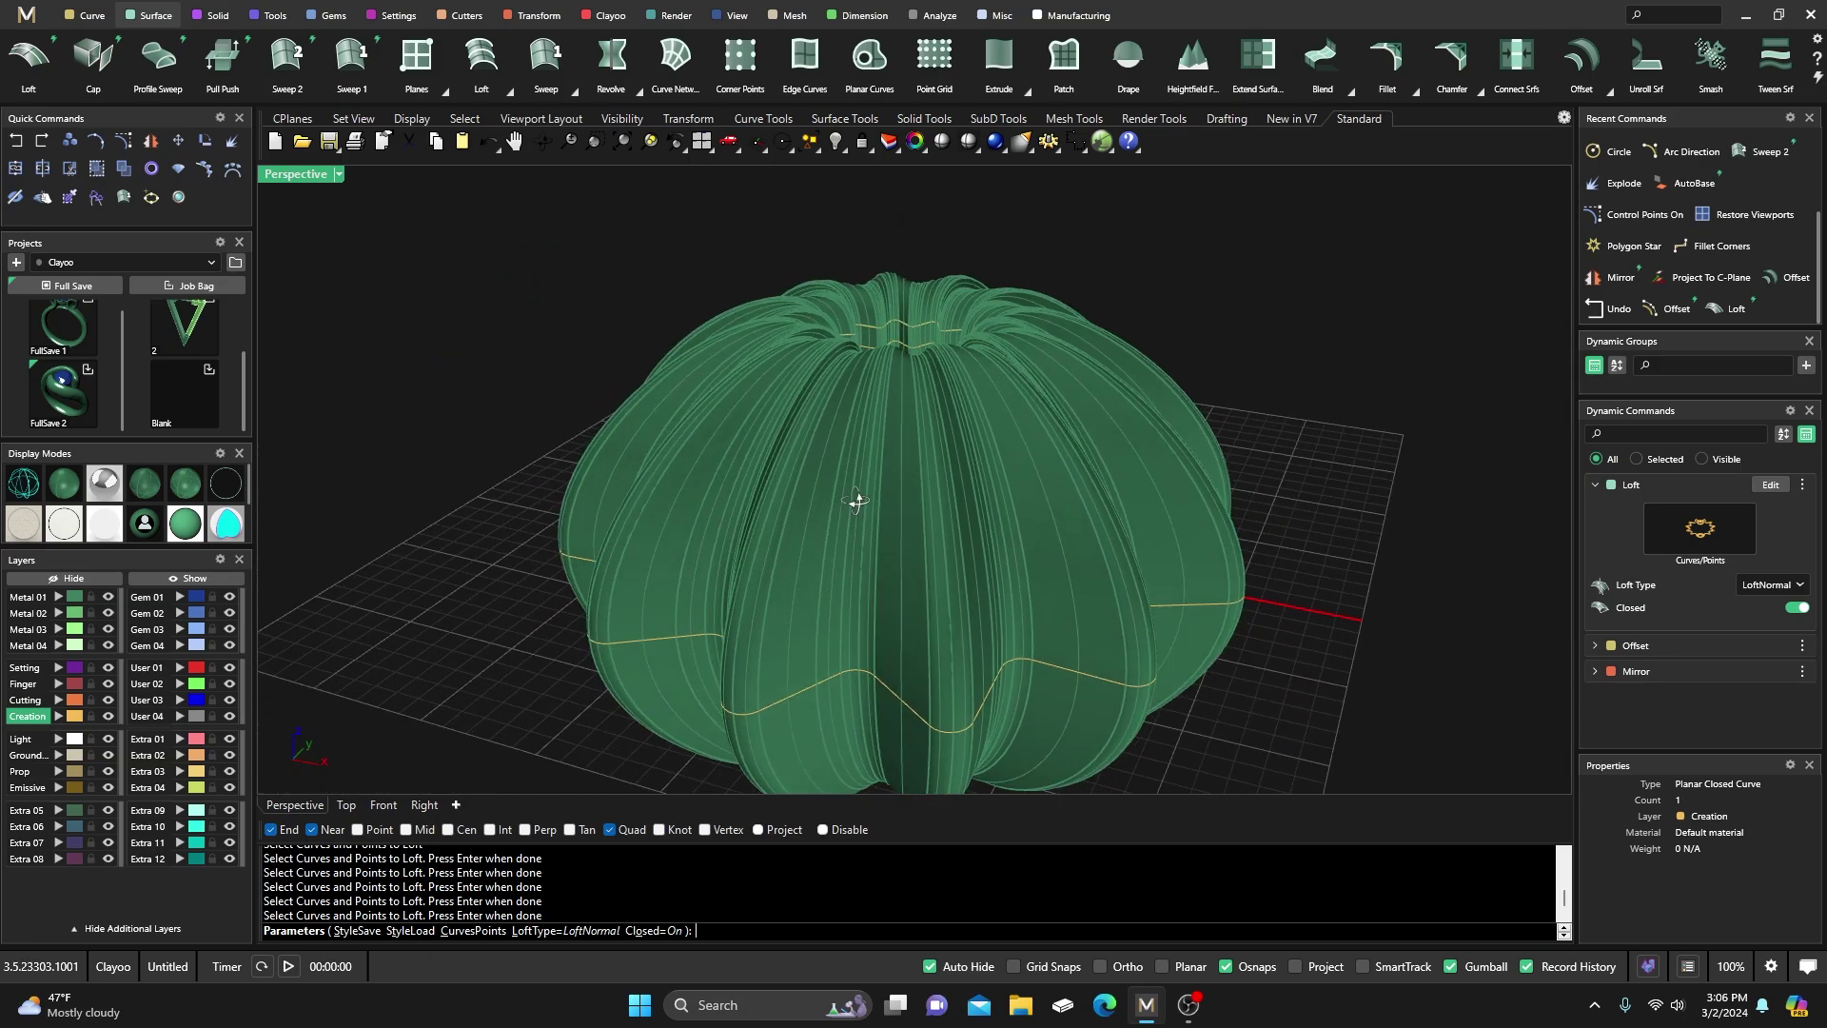
Finish the closed loft and scale the large outer middle star curve inward uniformly to slim the bead's waist
{"action": "key", "text": "Return"}
{"action": "right_click_drag", "start_coordinate": [495, 519], "coordinate": [645, 677]}
{"action": "left_click", "coordinate": [693, 699]}
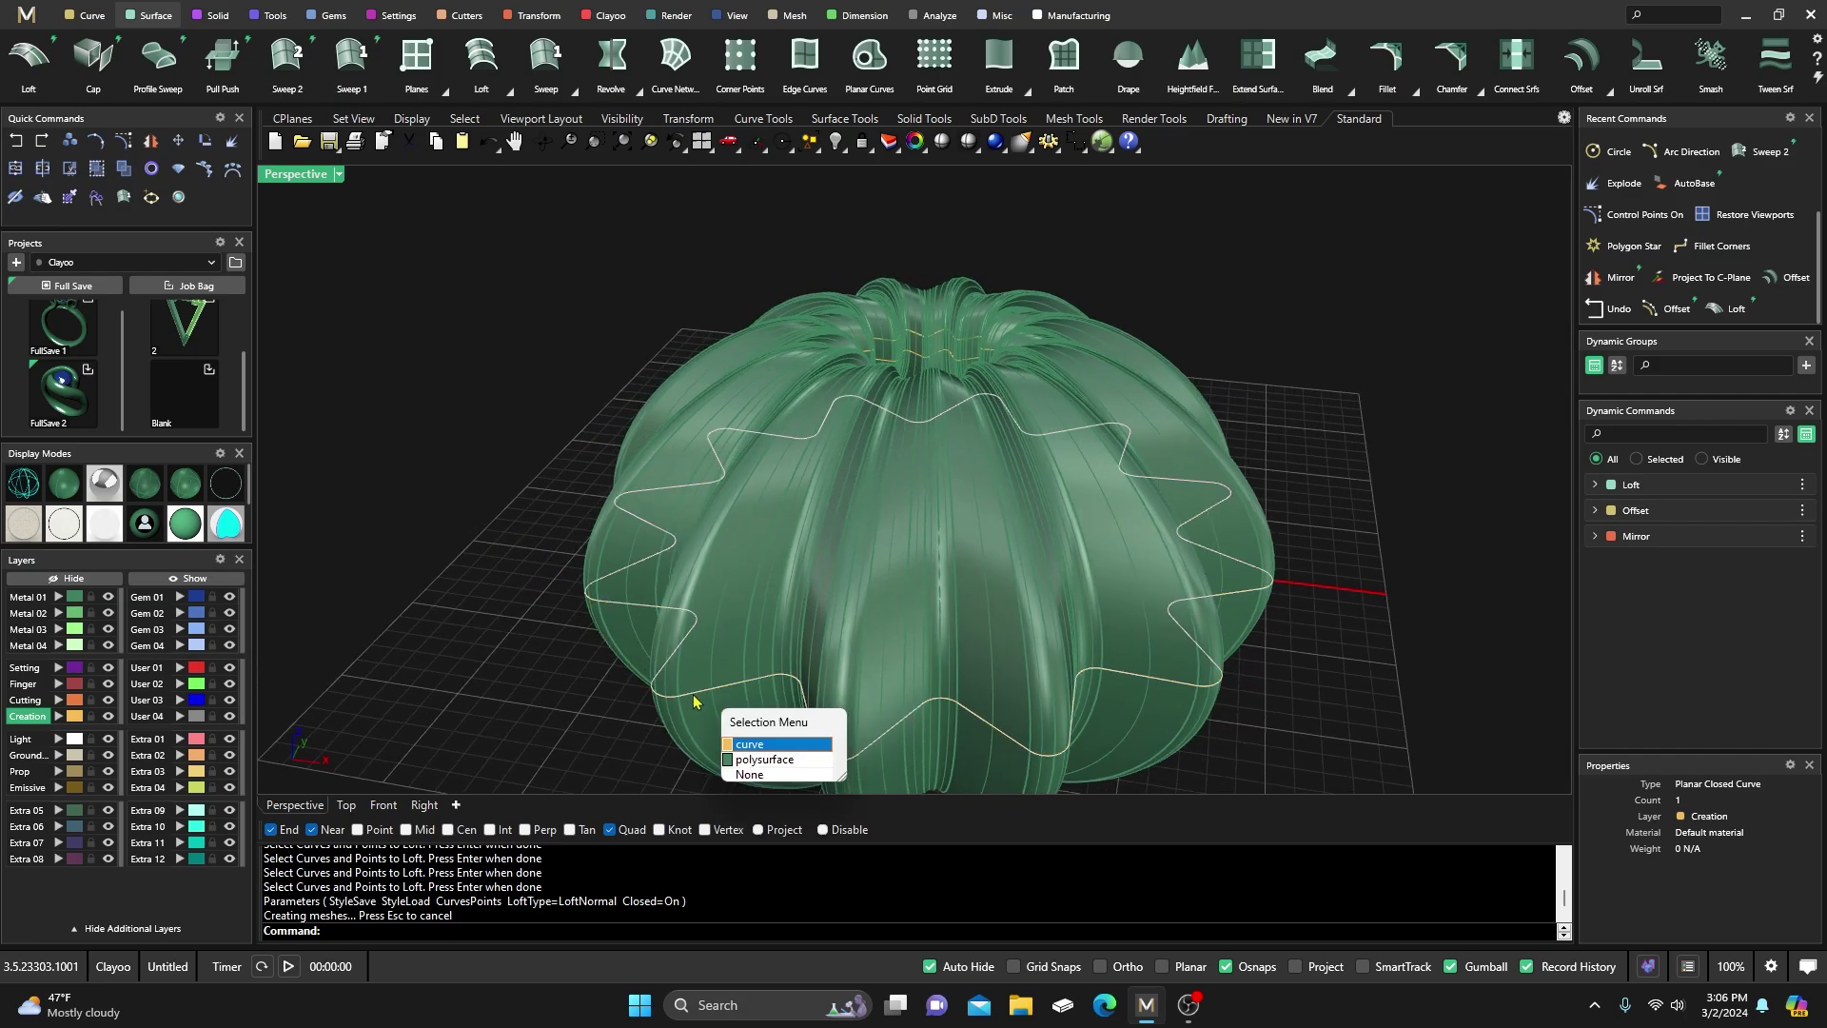
{"action": "left_click", "coordinate": [751, 744]}
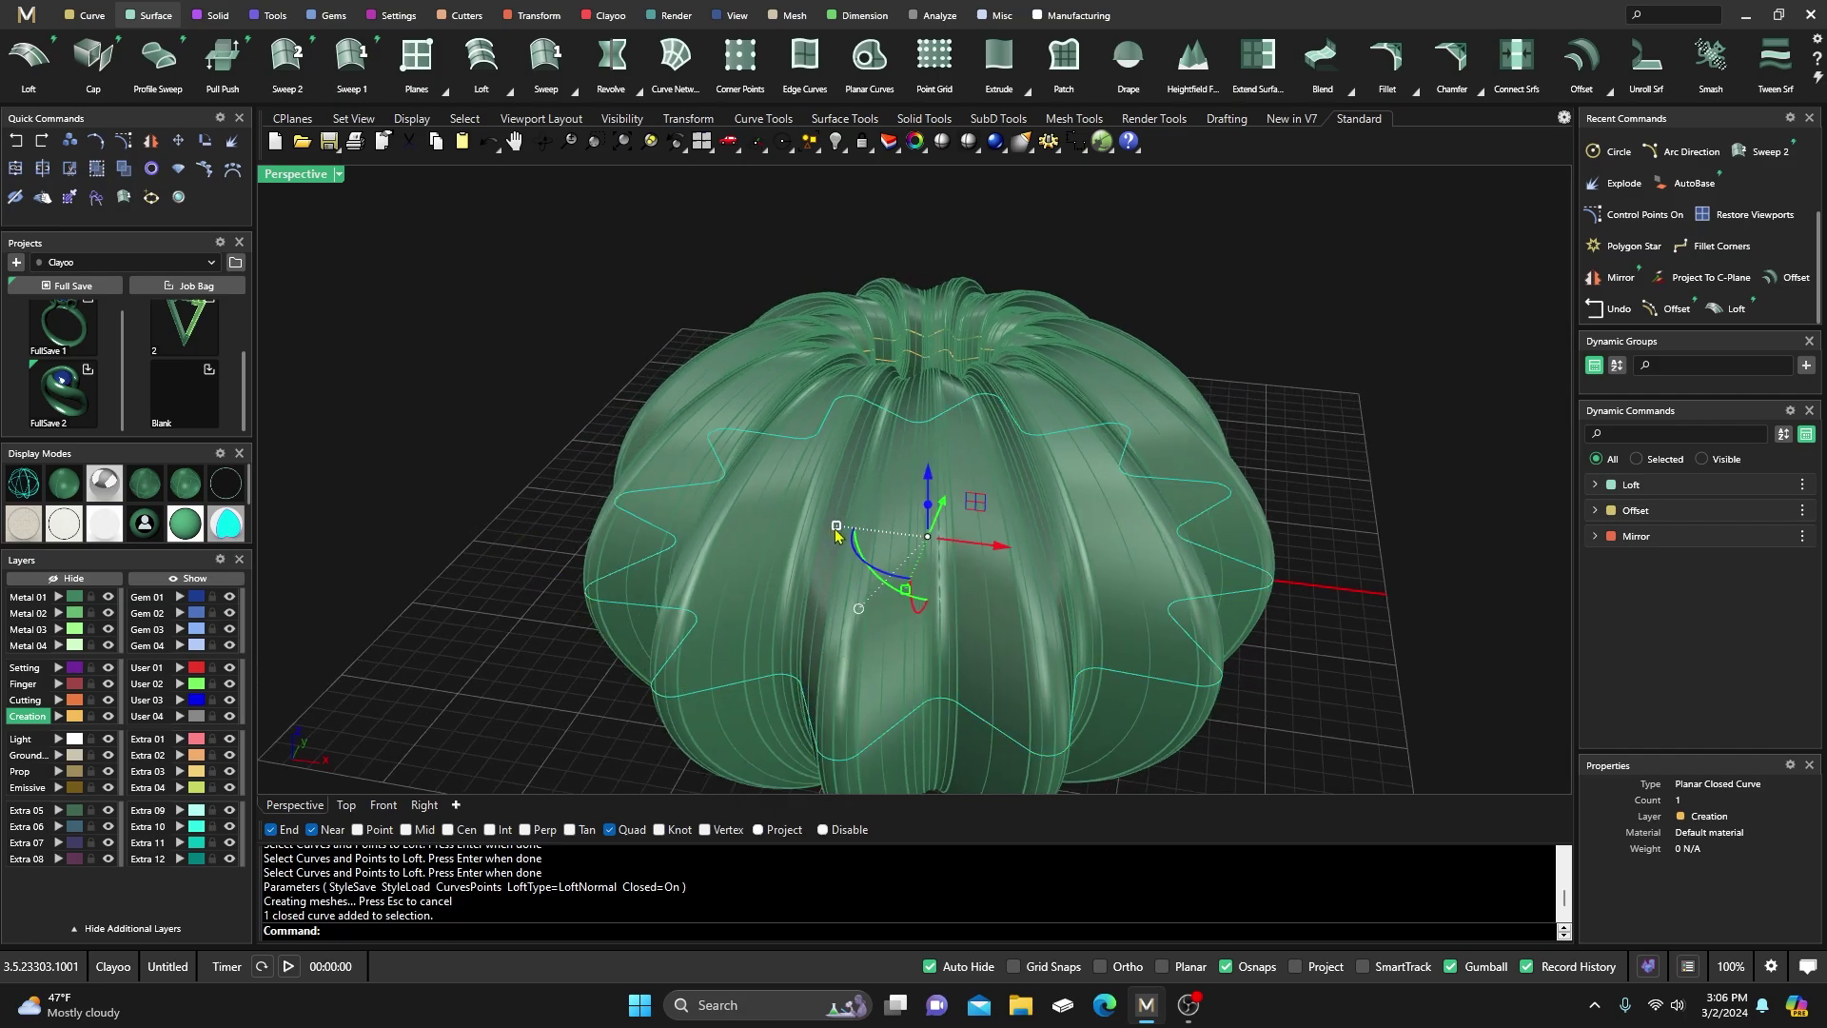
{"action": "left_click_drag", "start_coordinate": [835, 529], "coordinate": [872, 554]}
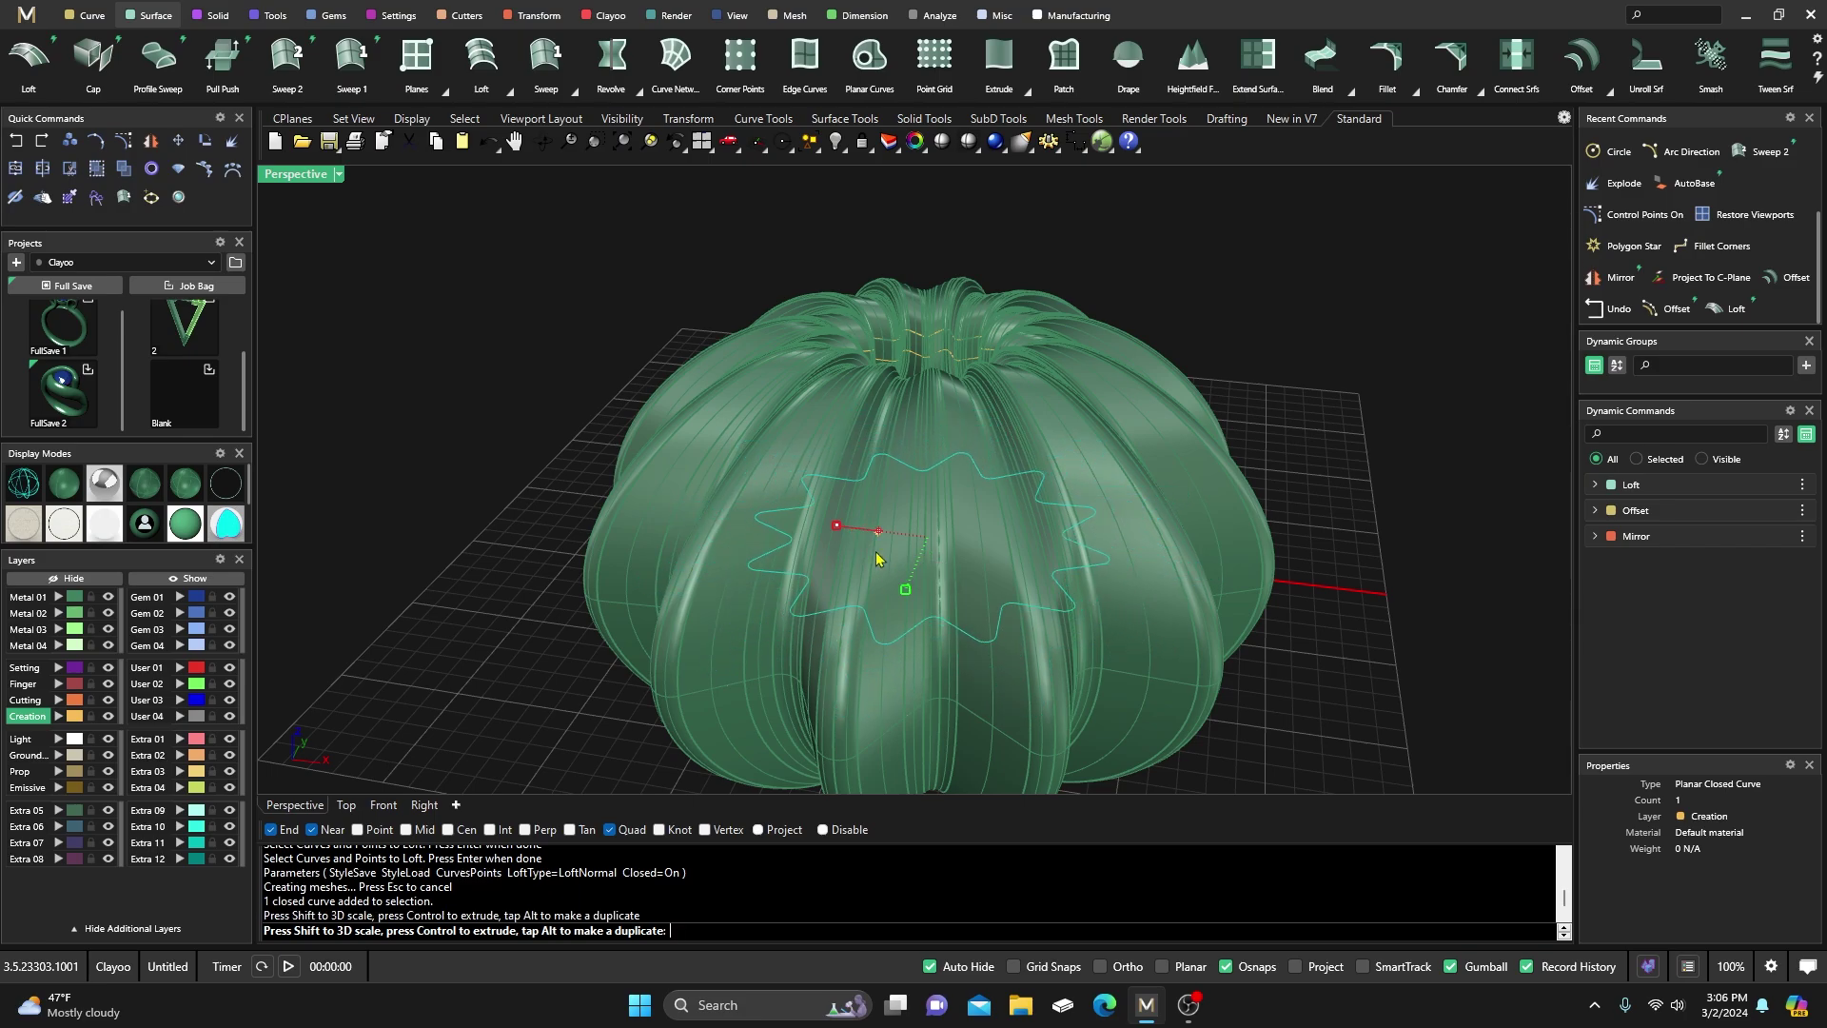
{"action": "right_click_drag", "start_coordinate": [802, 449], "coordinate": [897, 455]}
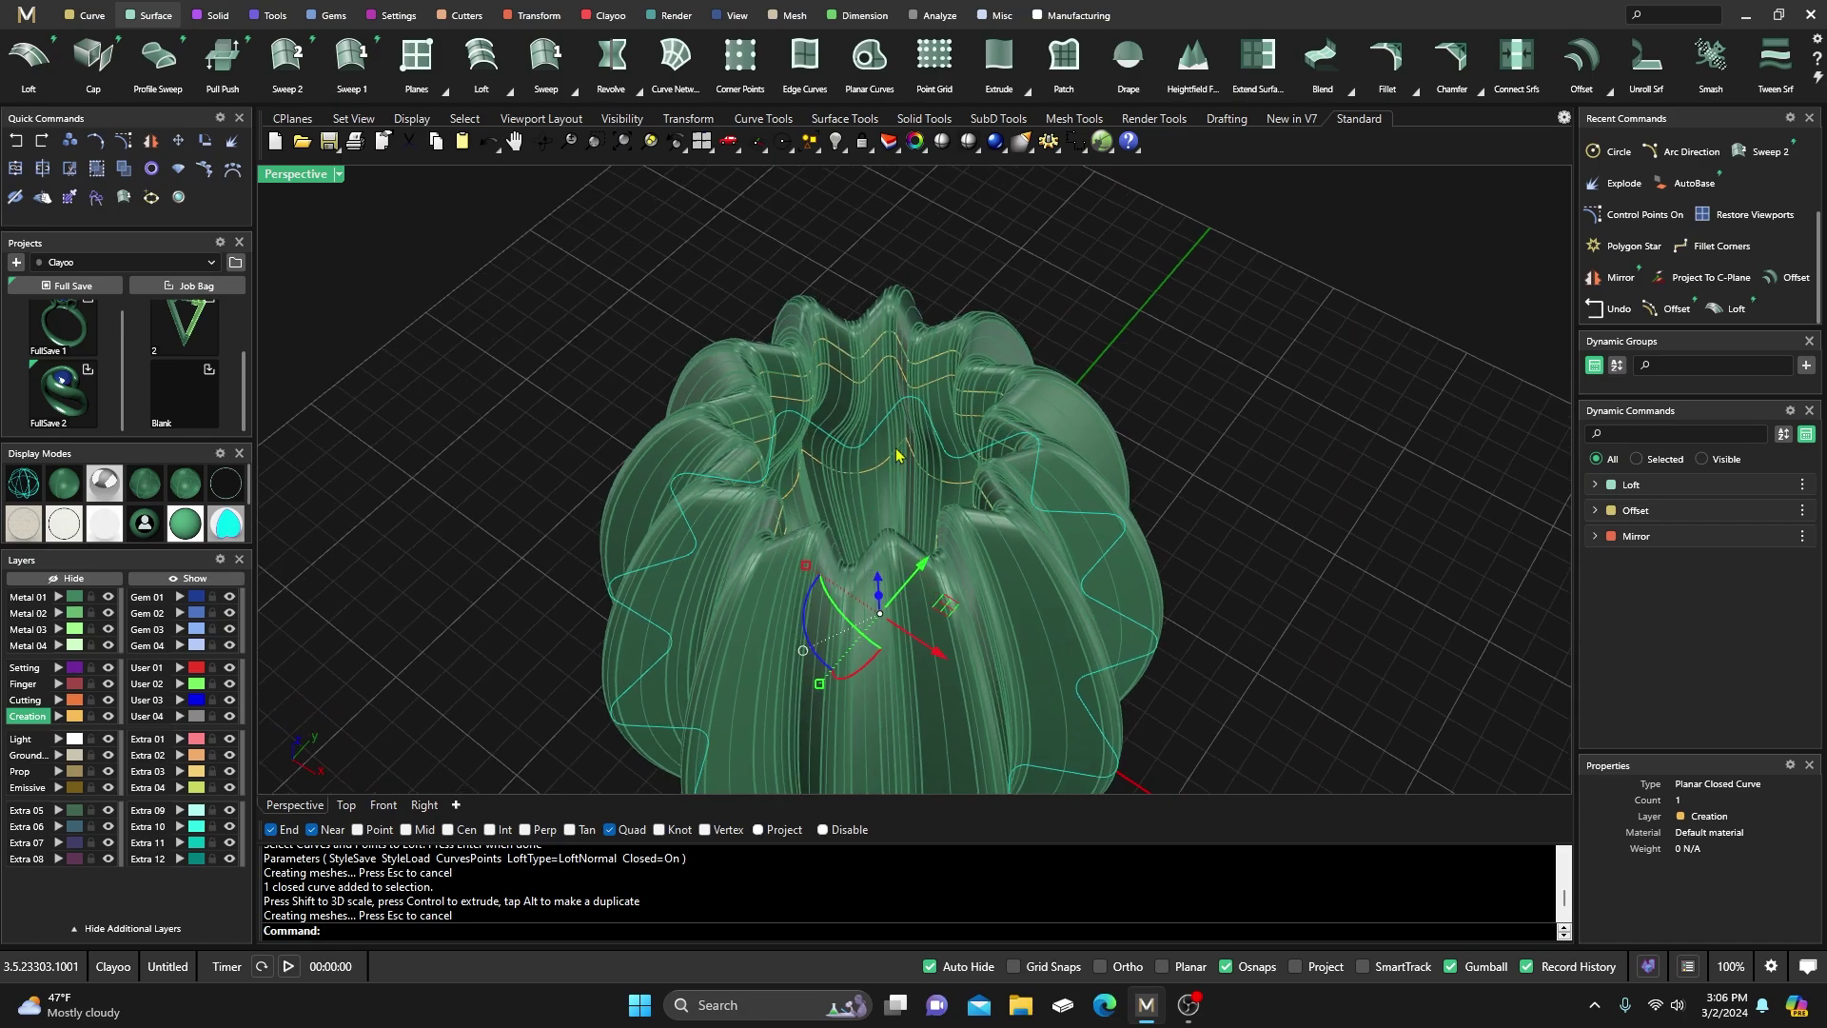
{"action": "left_click", "coordinate": [1116, 298]}
Scale the top and bottom pairs of star curves together vertically toward the middle to shorten the bead
{"action": "right_click_drag", "start_coordinate": [1116, 299], "coordinate": [937, 402]}
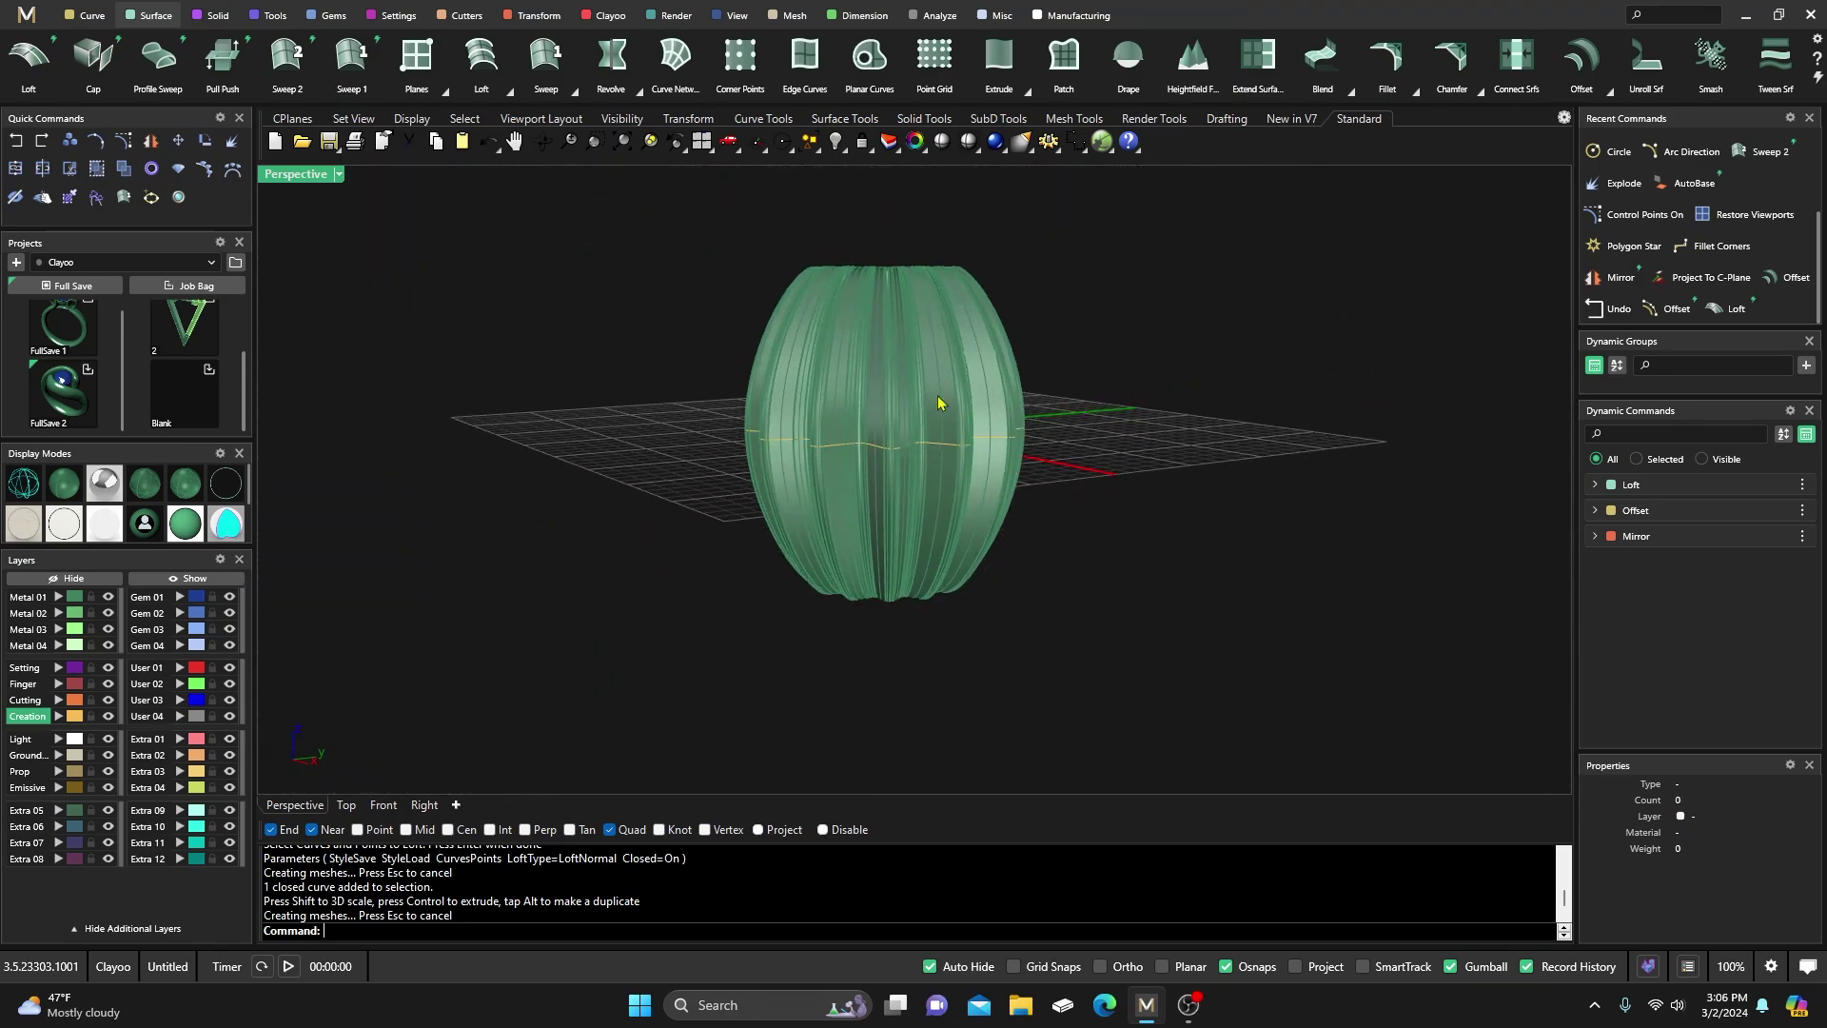
{"action": "left_click_drag", "start_coordinate": [776, 226], "coordinate": [1007, 307]}
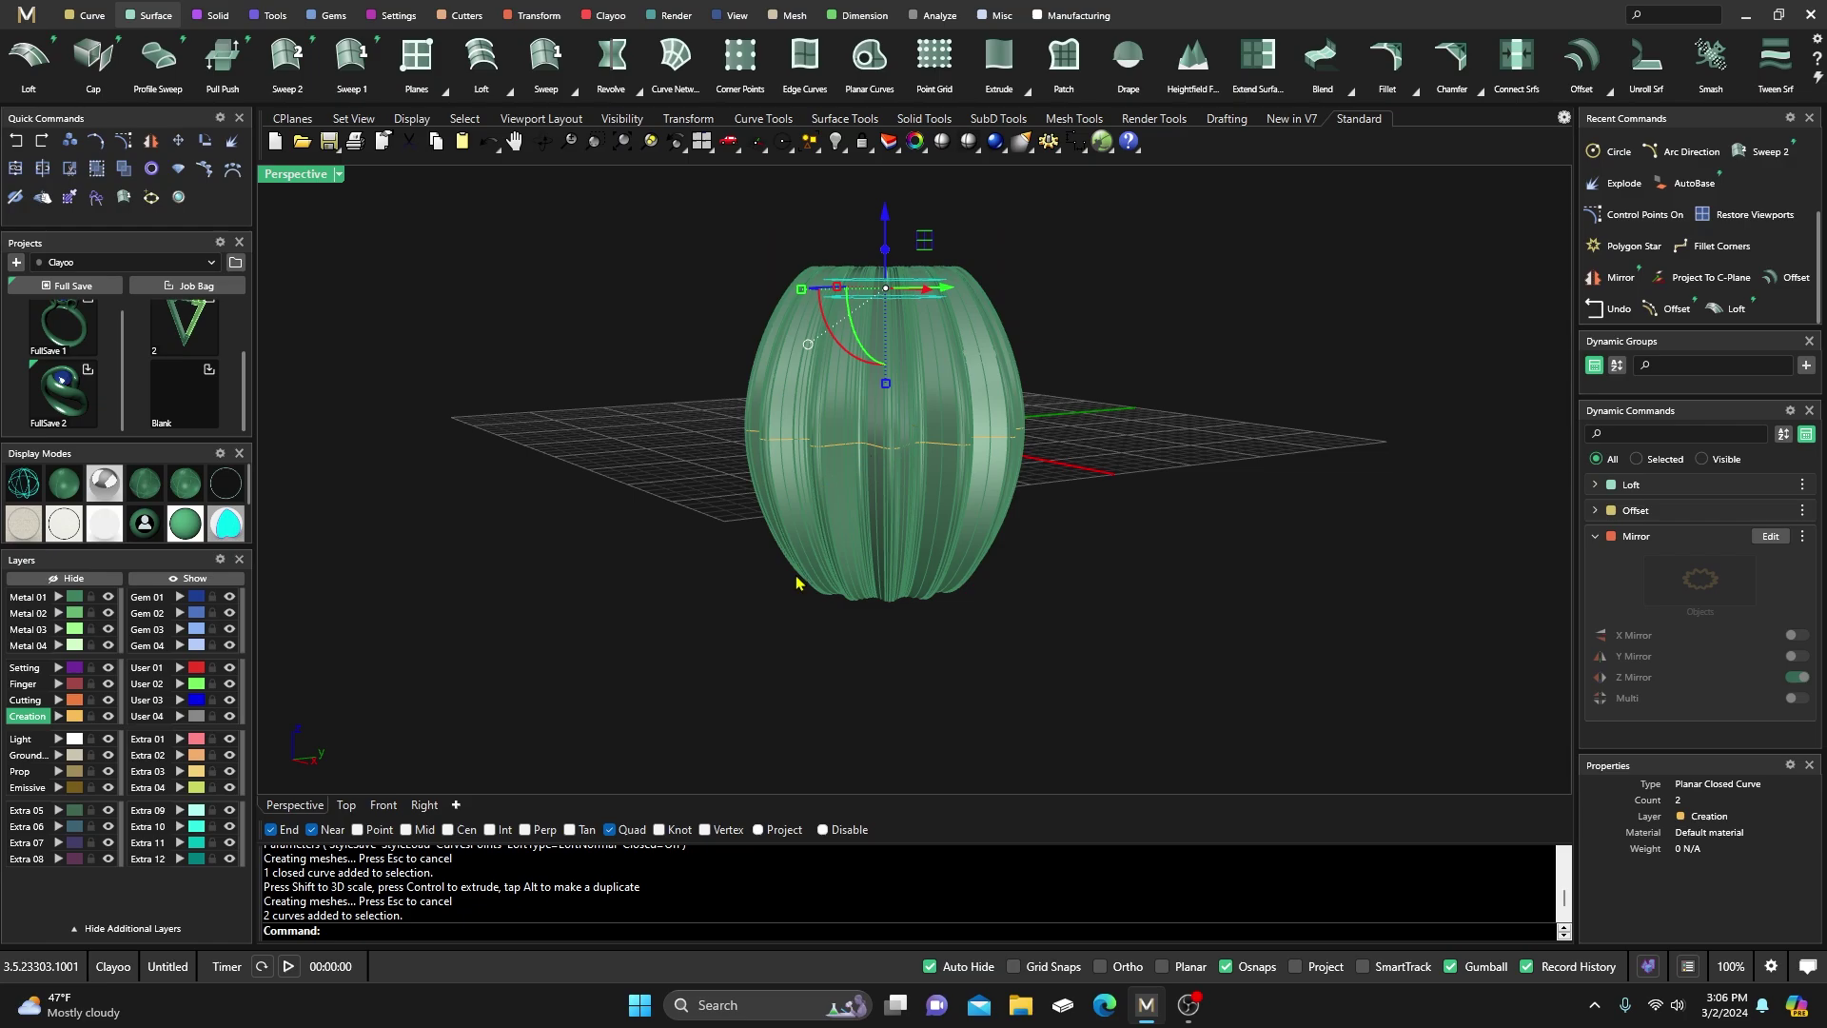
{"action": "left_click_drag", "start_coordinate": [747, 713], "coordinate": [1024, 540]}
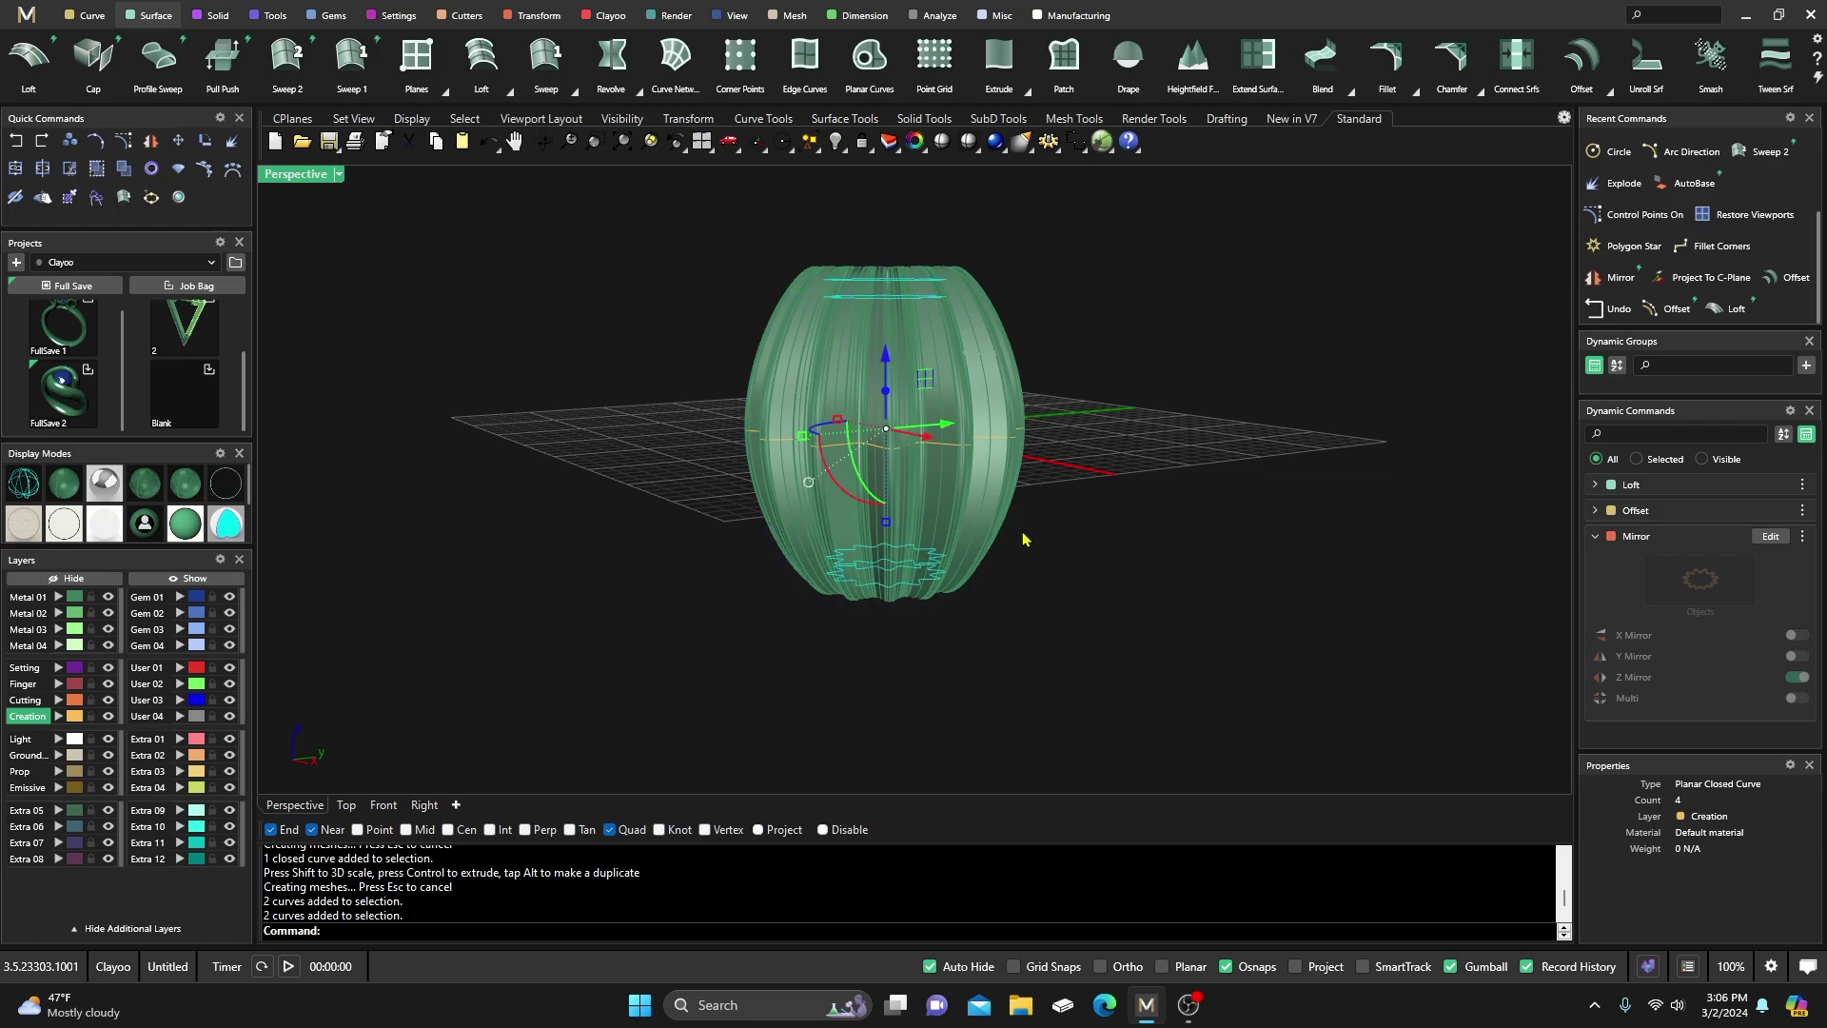
{"action": "left_click_drag", "start_coordinate": [886, 522], "coordinate": [893, 485]}
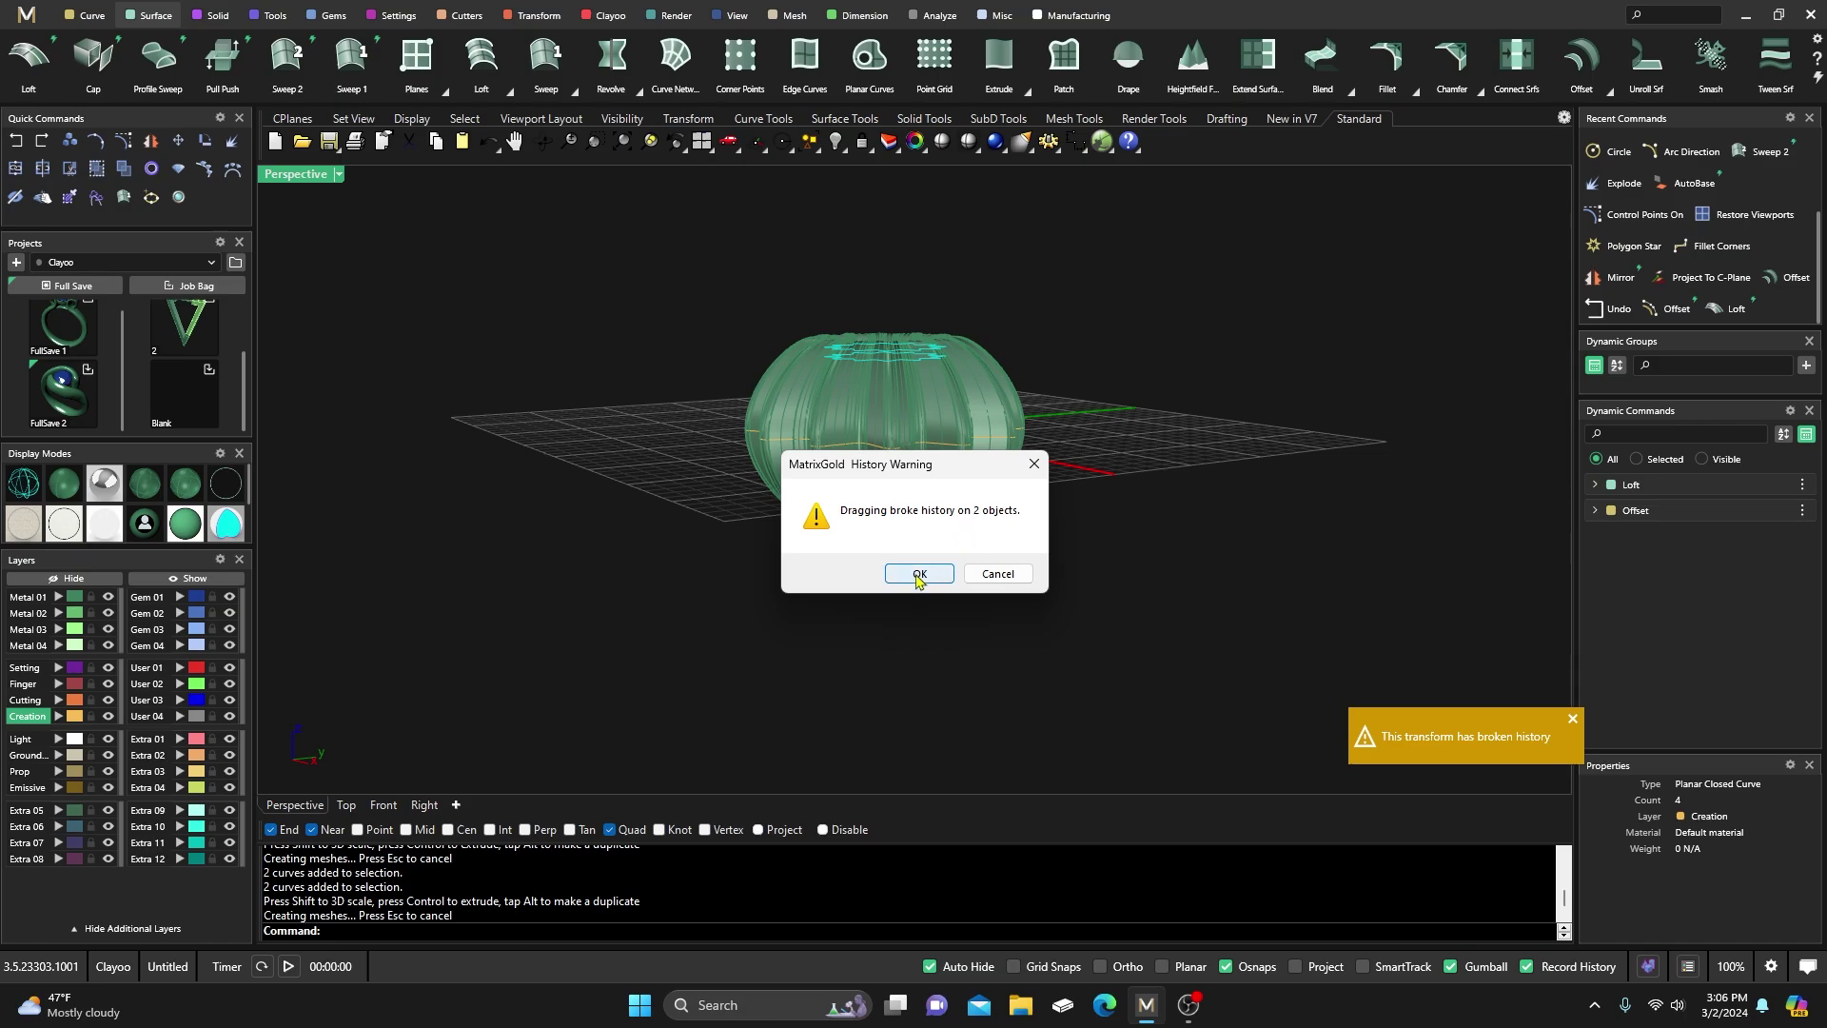
{"action": "right_click_drag", "start_coordinate": [762, 575], "coordinate": [803, 665]}
{"action": "left_click", "coordinate": [701, 558]}
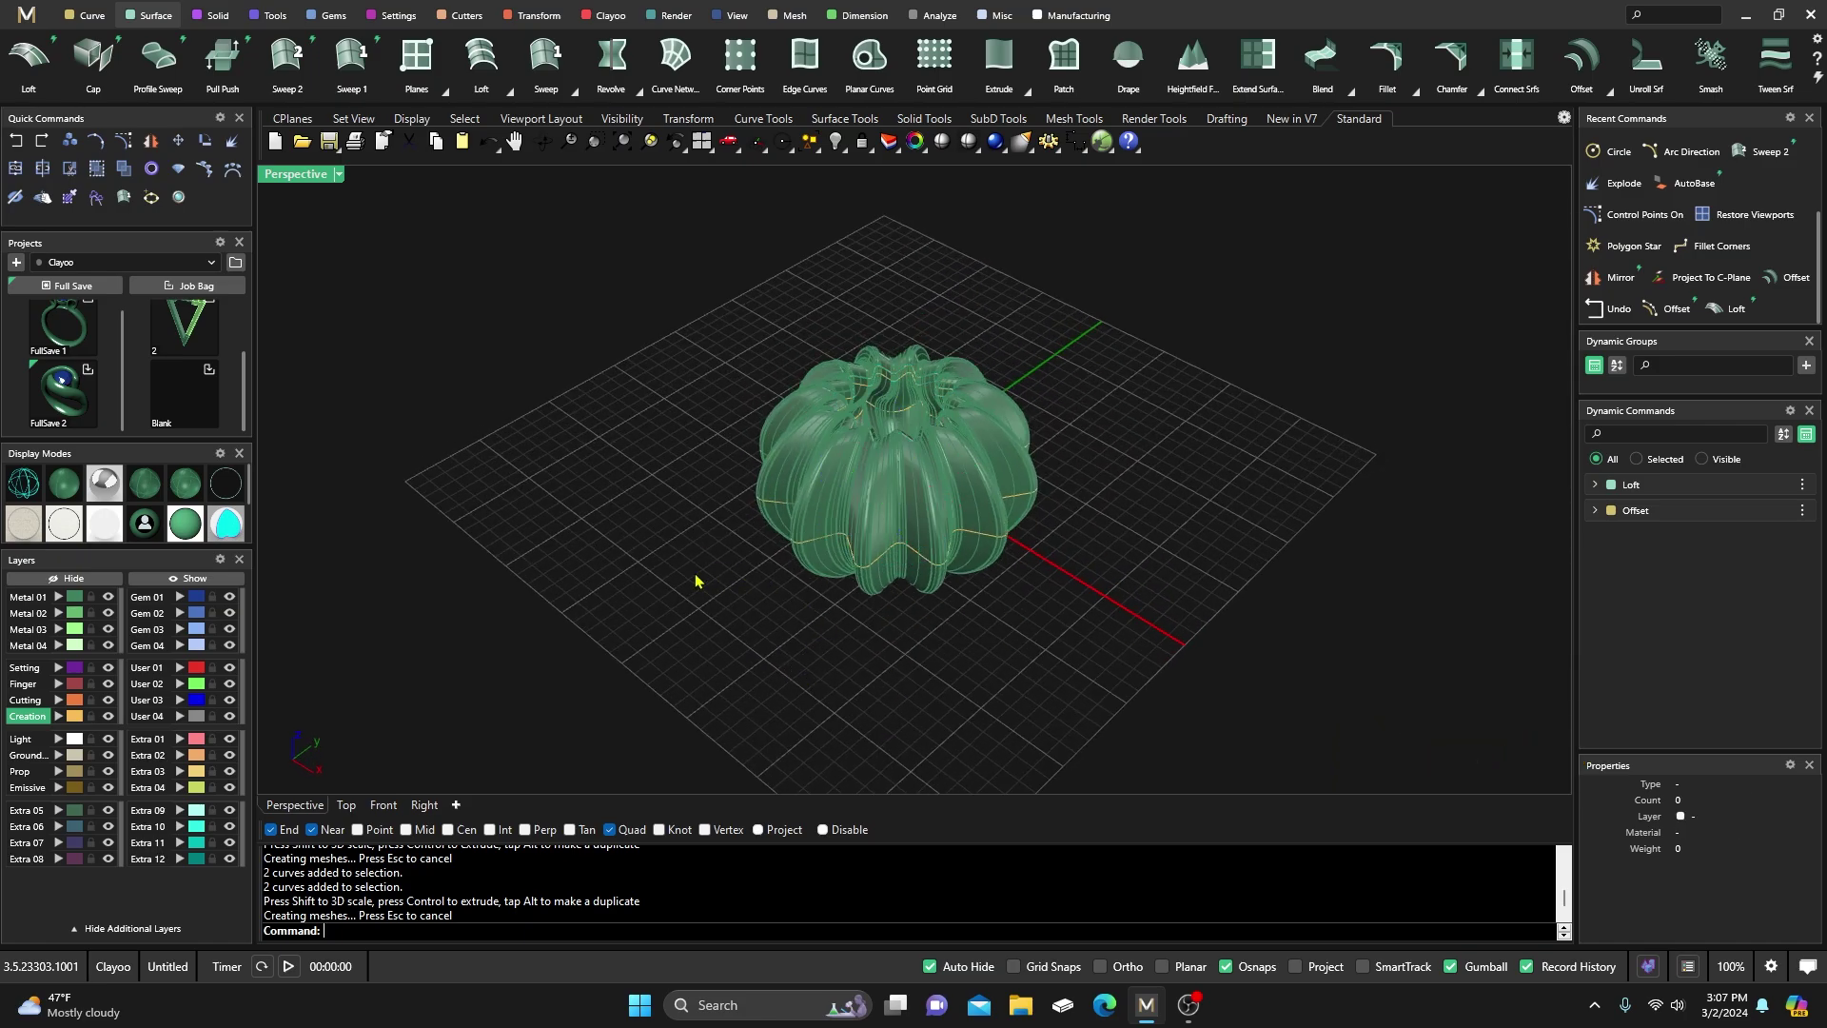
Display the bead with glossy shading and without curves or isocurves, and examine its flutes and hollow opening from several angles
{"action": "left_click", "coordinate": [128, 523]}
{"action": "right_click_drag", "start_coordinate": [597, 698], "coordinate": [634, 540]}
{"action": "right_click_drag", "start_coordinate": [793, 550], "coordinate": [754, 665]}
{"action": "scroll", "coordinate": [866, 561], "scroll_direction": "up", "scroll_amount": 3}
{"action": "right_click_drag", "start_coordinate": [866, 560], "coordinate": [755, 490]}
{"action": "scroll", "coordinate": [755, 490], "scroll_direction": "up", "scroll_amount": 5}
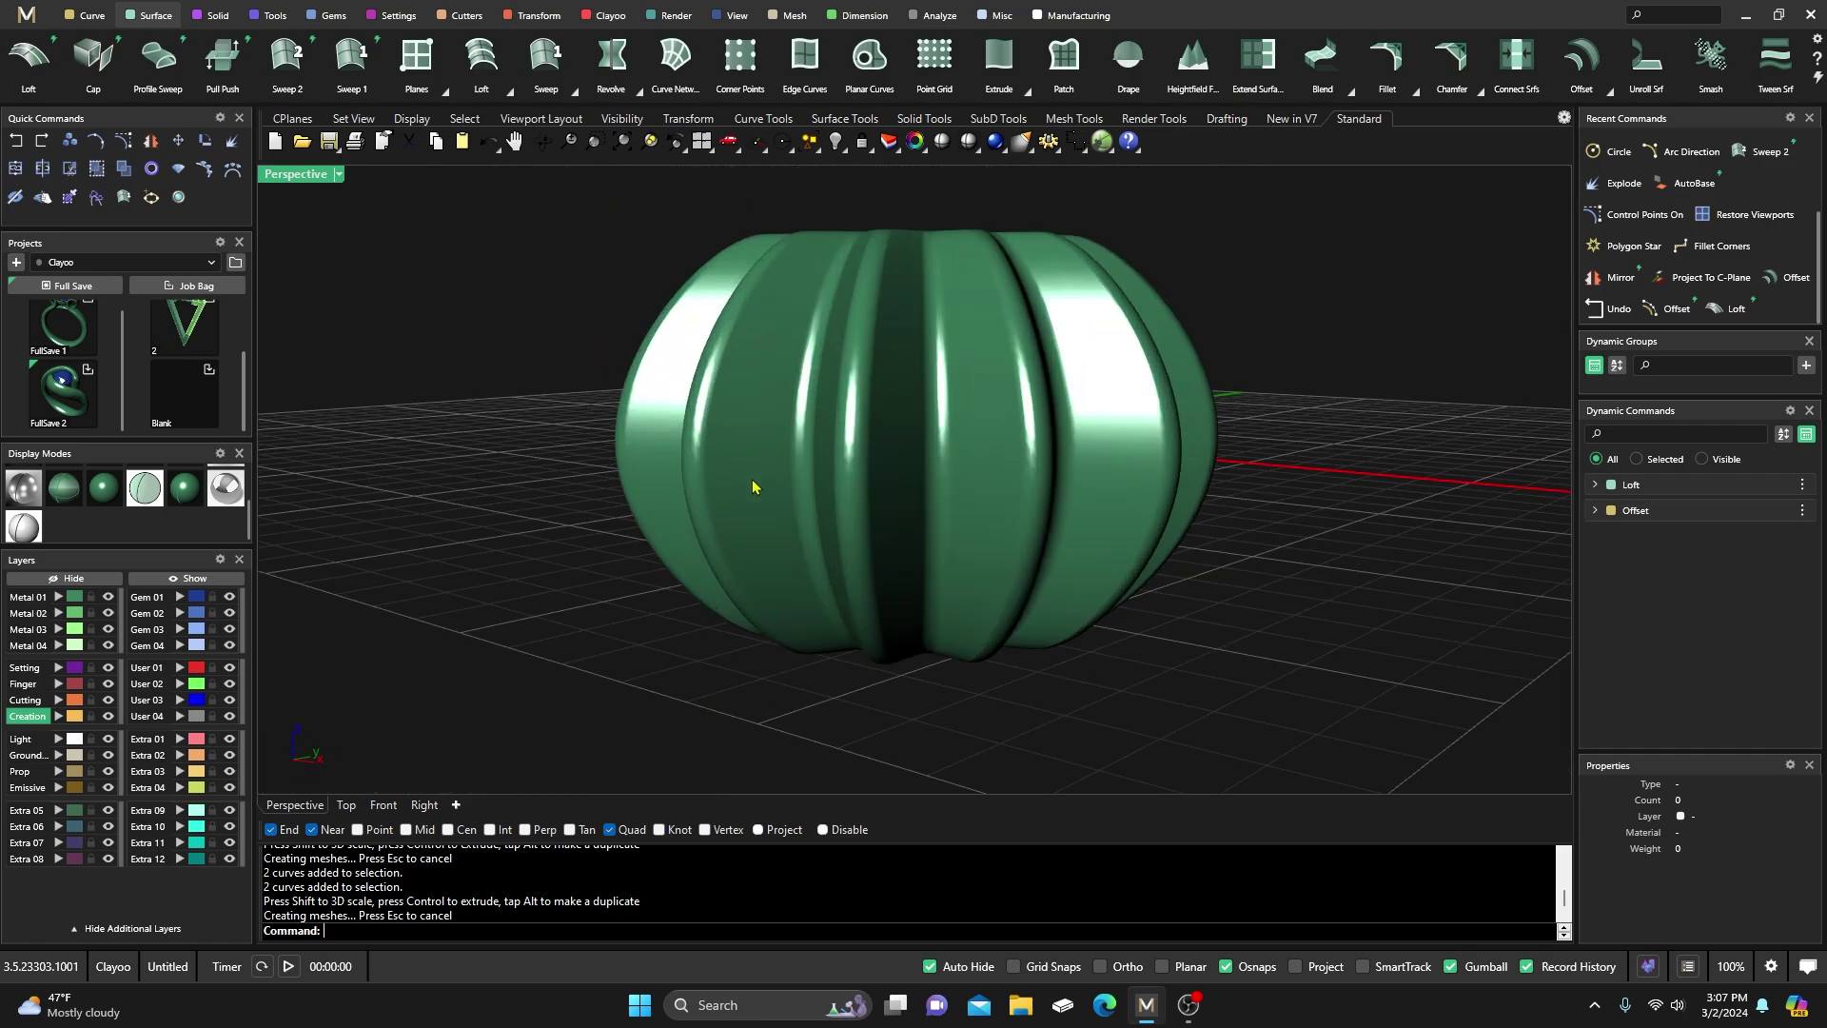
{"action": "scroll", "coordinate": [635, 534], "scroll_direction": "down", "scroll_amount": 3}
{"action": "right_click_drag", "start_coordinate": [634, 534], "coordinate": [777, 541]}
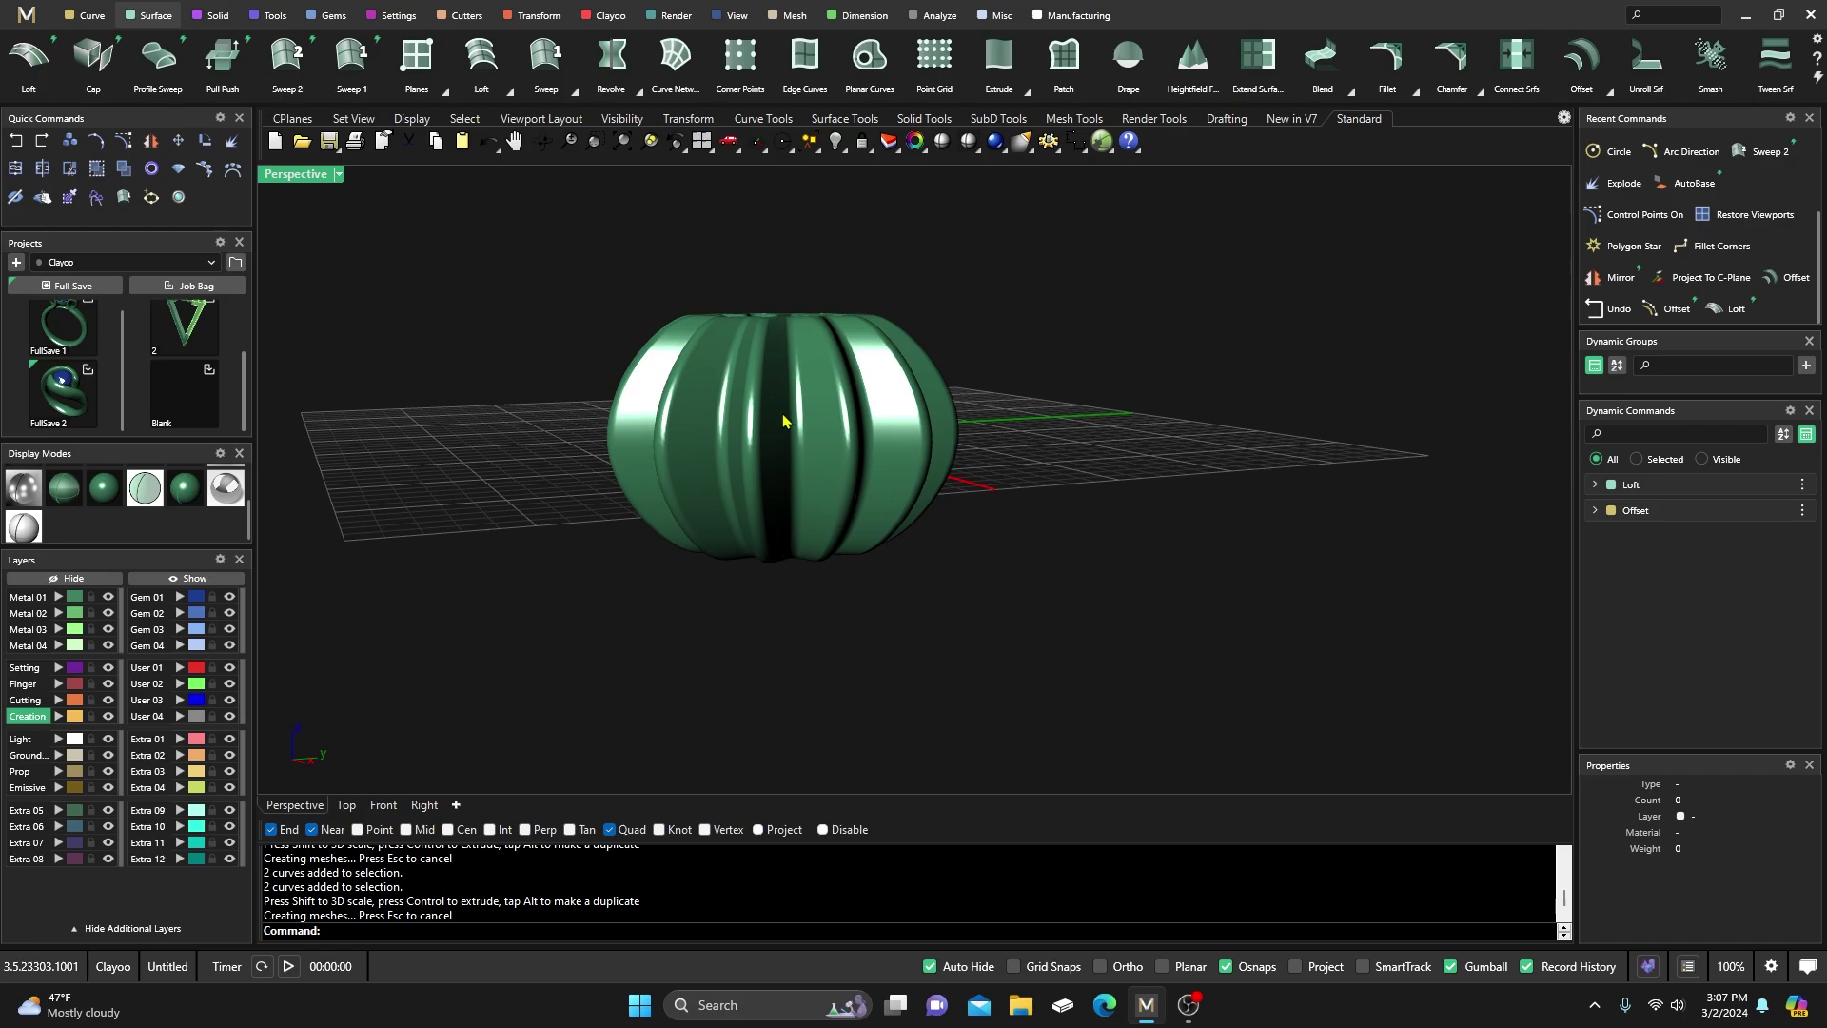
{"action": "right_click_drag", "start_coordinate": [784, 420], "coordinate": [733, 530]}
{"action": "scroll", "coordinate": [790, 440], "scroll_direction": "up", "scroll_amount": 5}
{"action": "scroll", "coordinate": [790, 571], "scroll_direction": "down", "scroll_amount": 4}
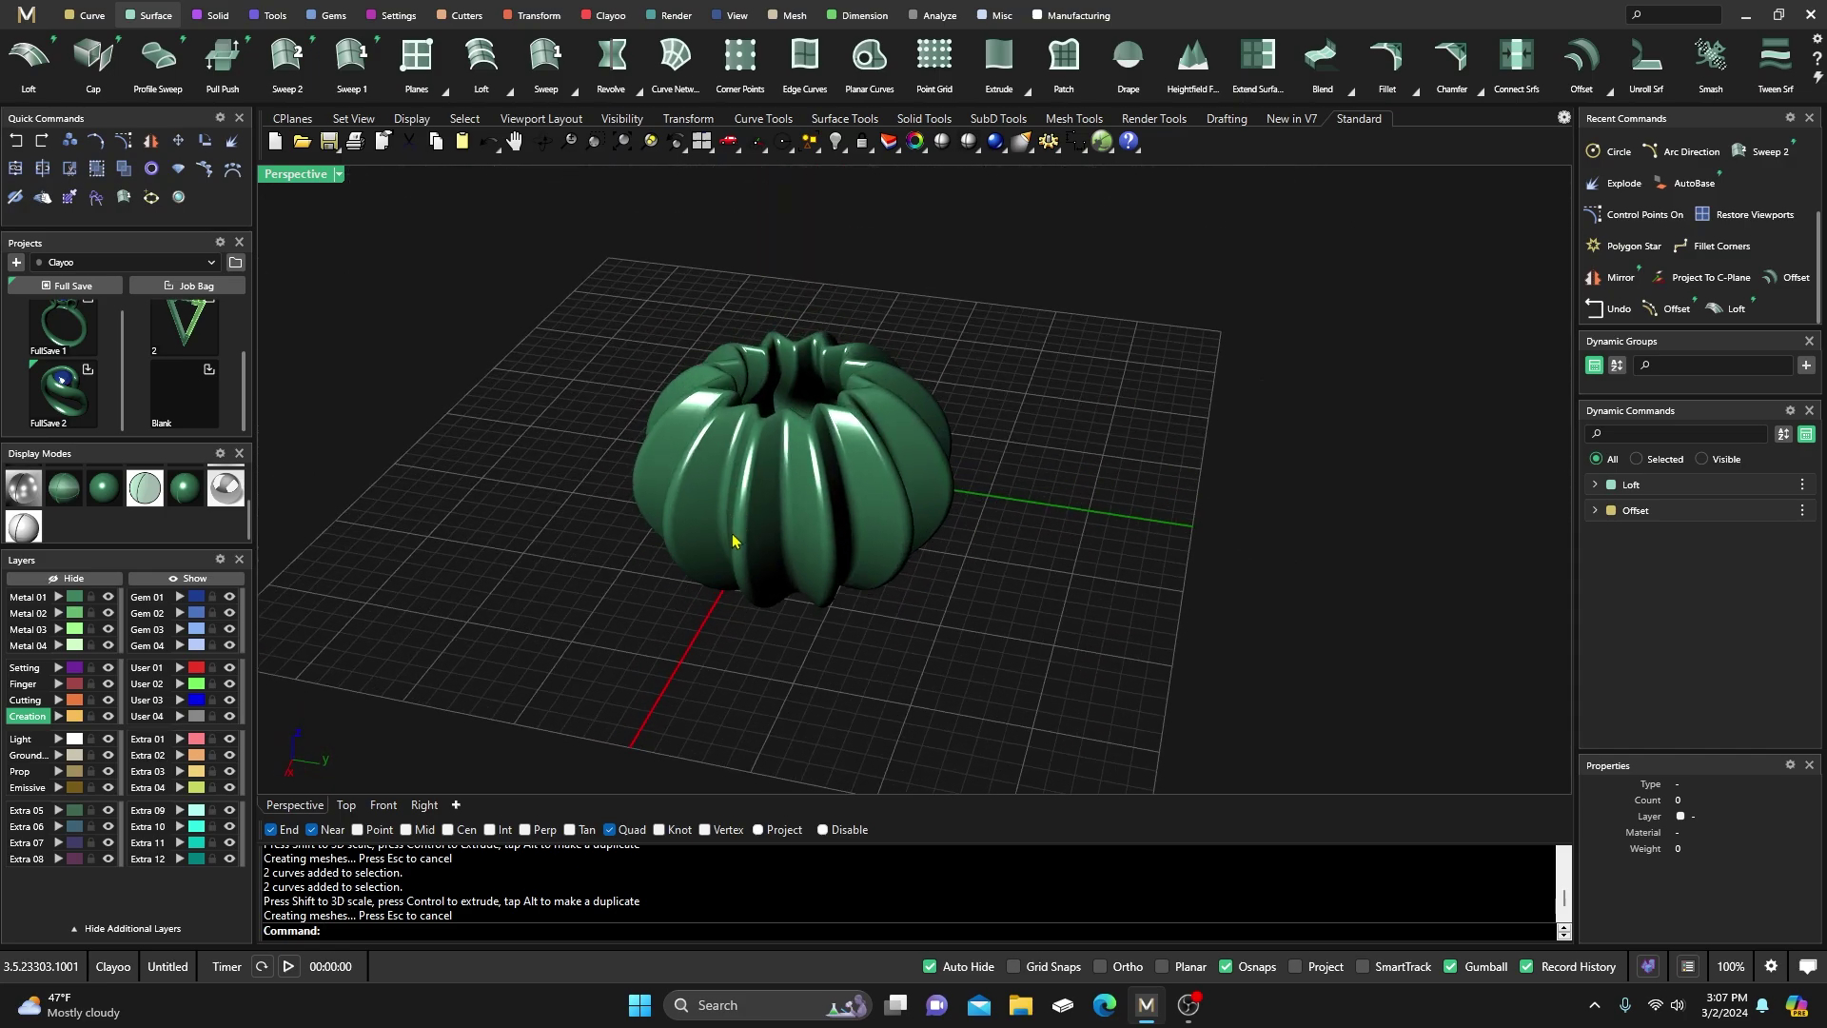
{"action": "scroll", "coordinate": [774, 609], "scroll_direction": "down", "scroll_amount": 3}
{"action": "right_click_drag", "start_coordinate": [767, 612], "coordinate": [767, 685]}
{"action": "scroll", "coordinate": [758, 574], "scroll_direction": "up", "scroll_amount": 4}
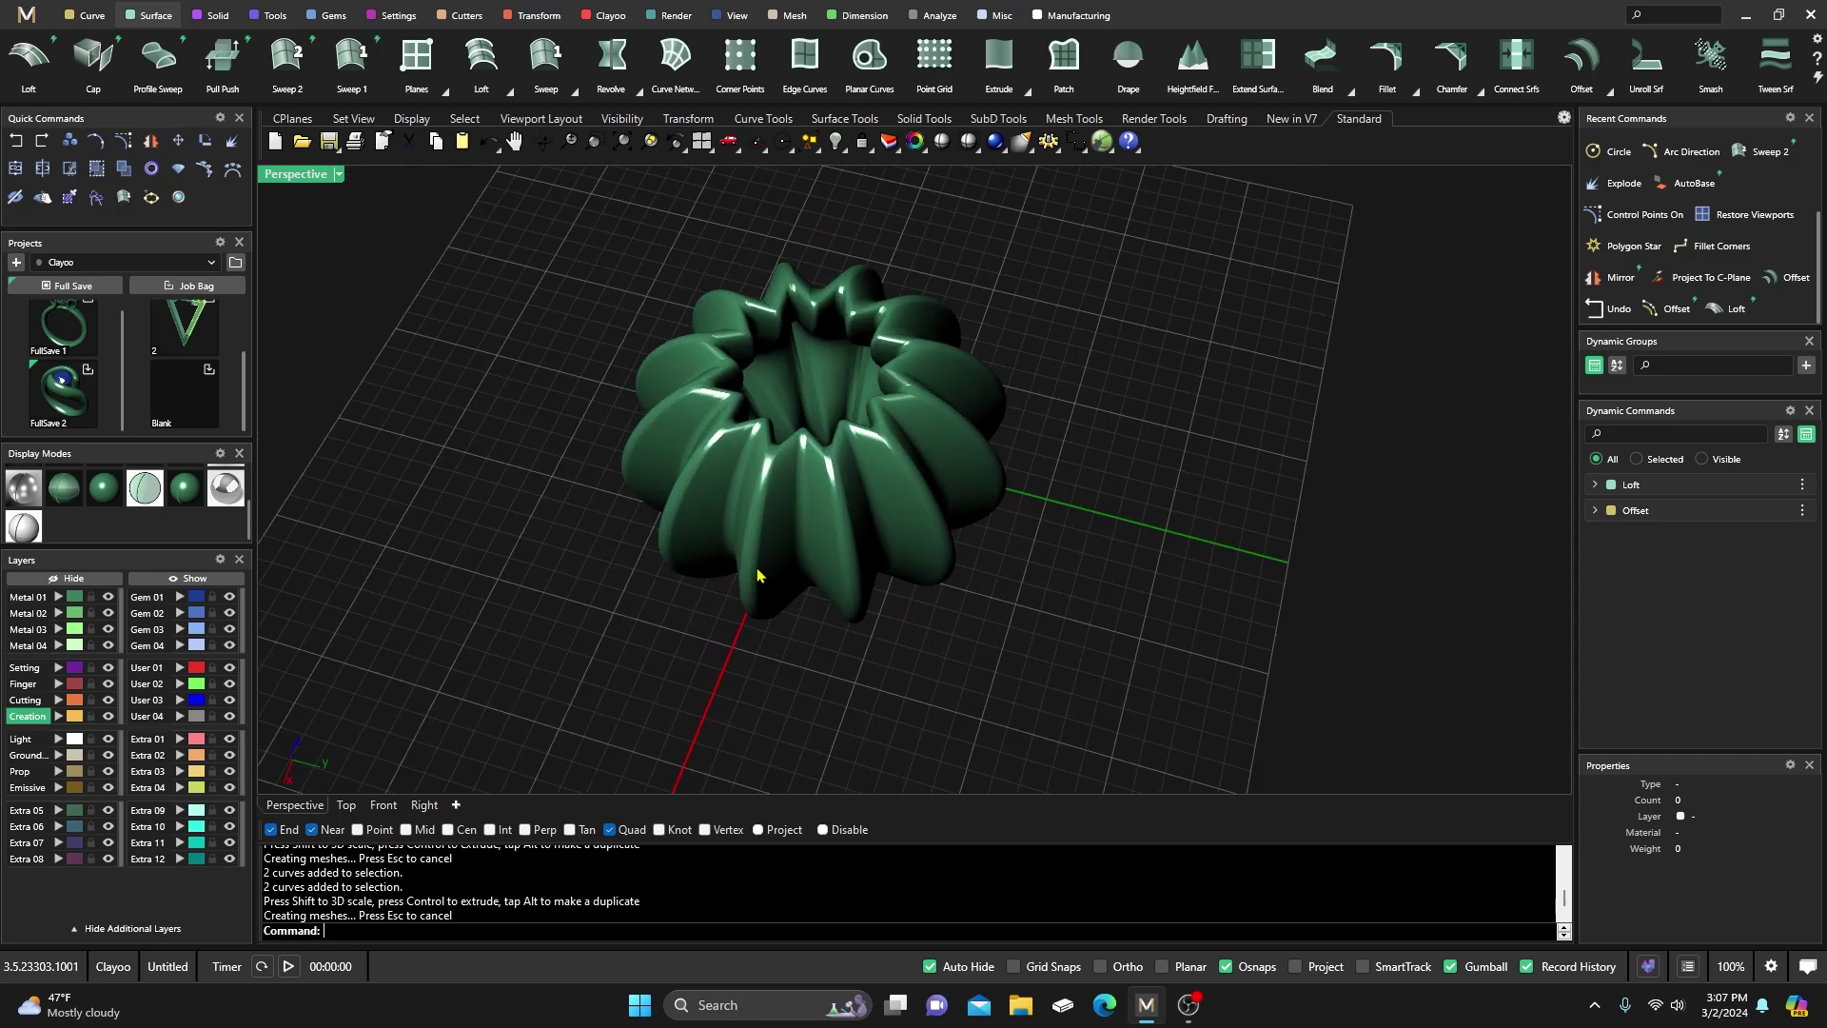